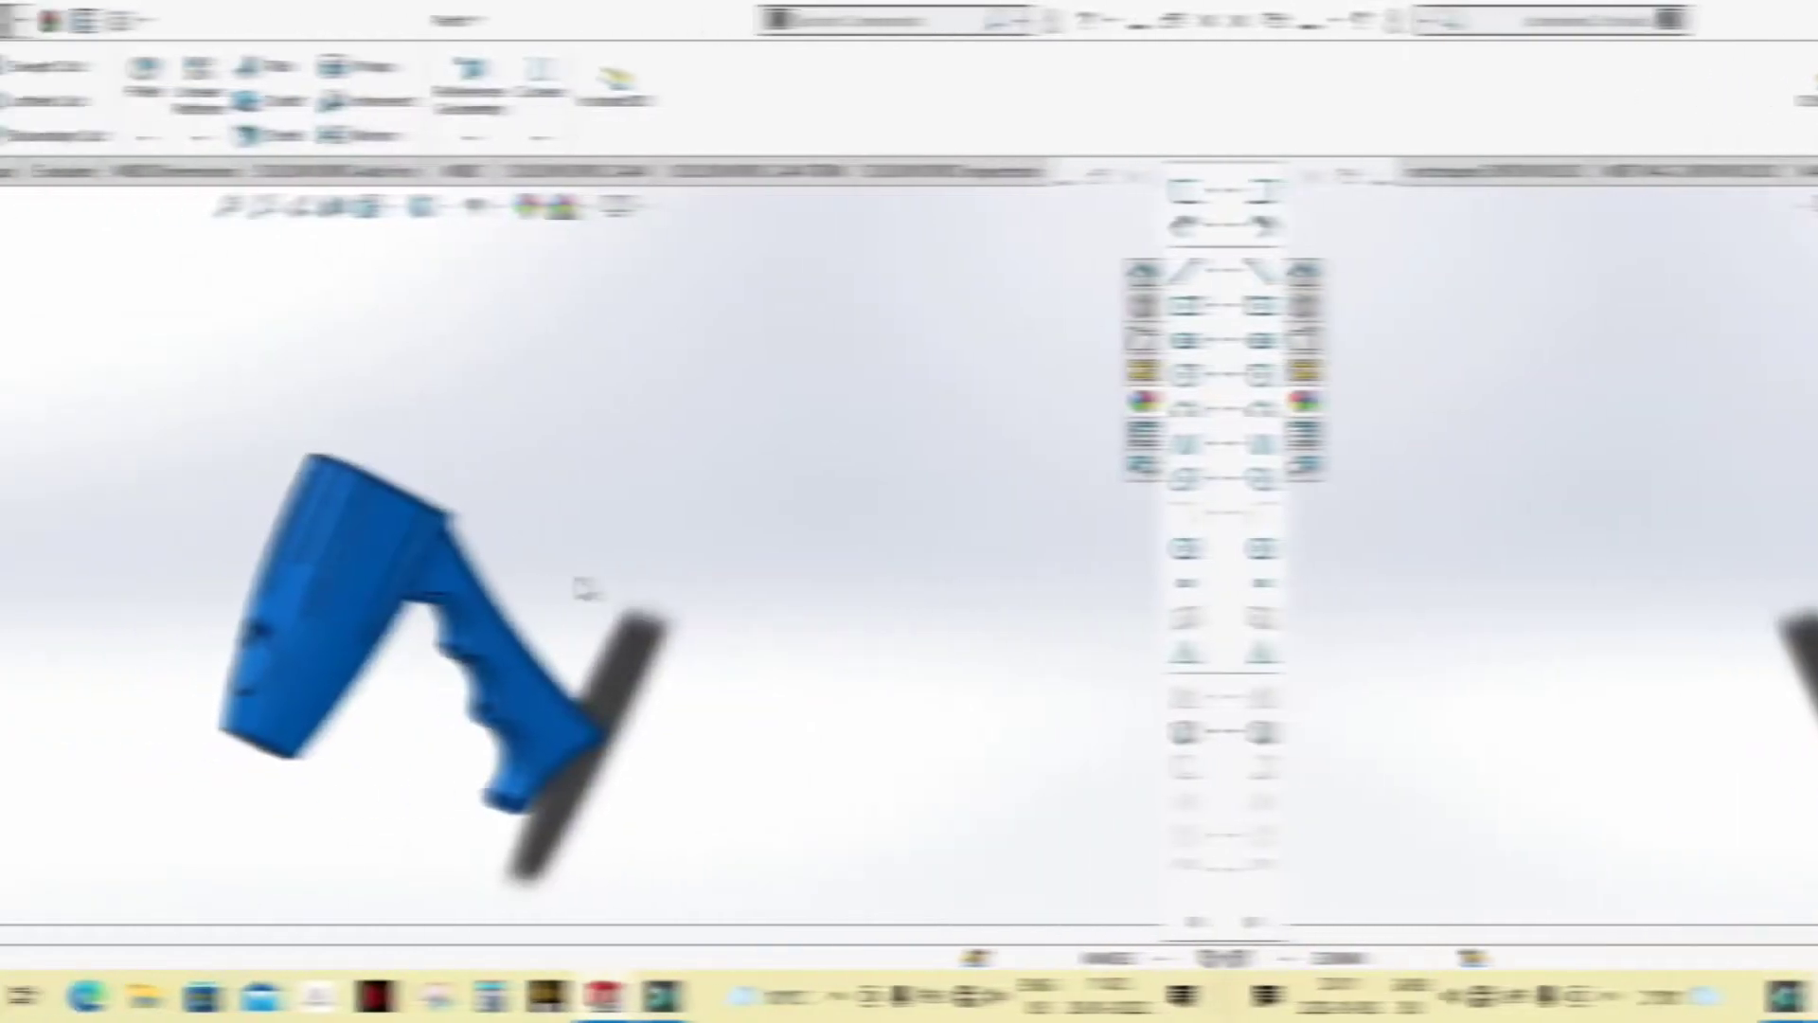
Step: Orbit the finished hair-dryer to an upright handle view and split the display into four viewports
mouse_move(983, 658)
middle_down()
mouse_move(1152, 698)
mouse_move(1140, 508)
mouse_move(1099, 528)
mouse_move(1094, 564)
mouse_move(1161, 637)
mouse_move(1146, 606)
middle_up()
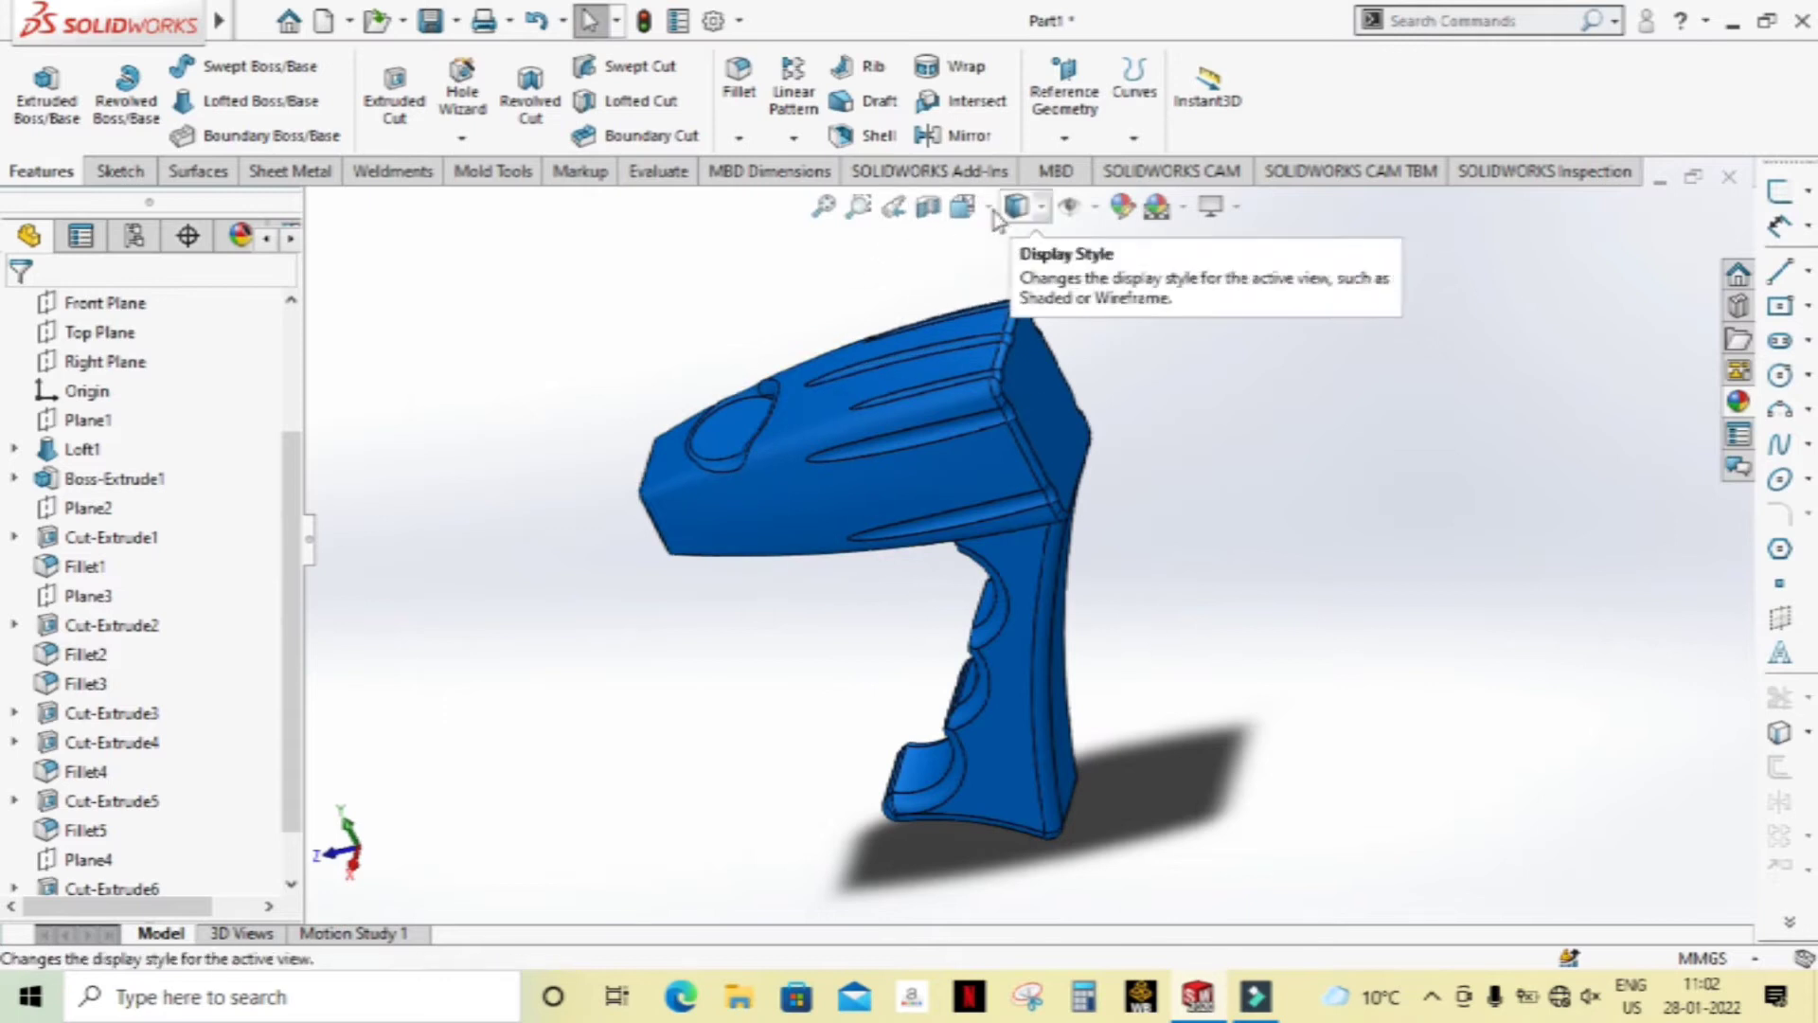
click(964, 207)
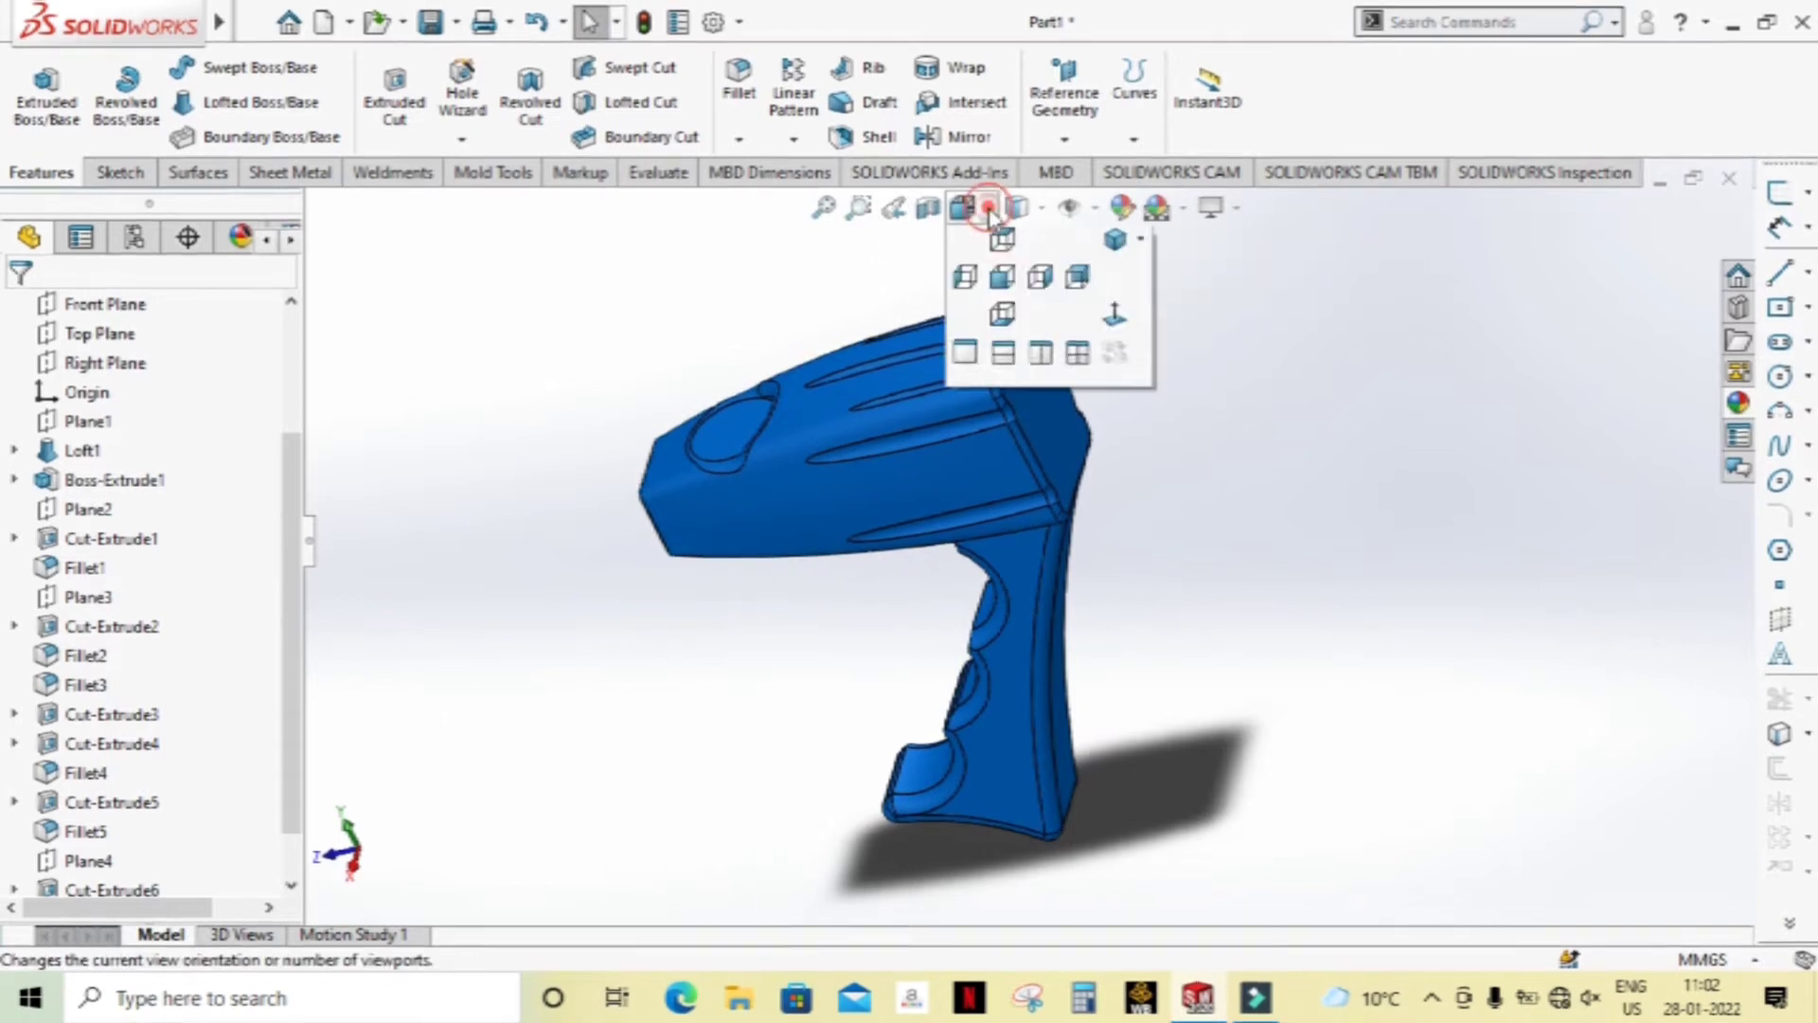
click(1078, 422)
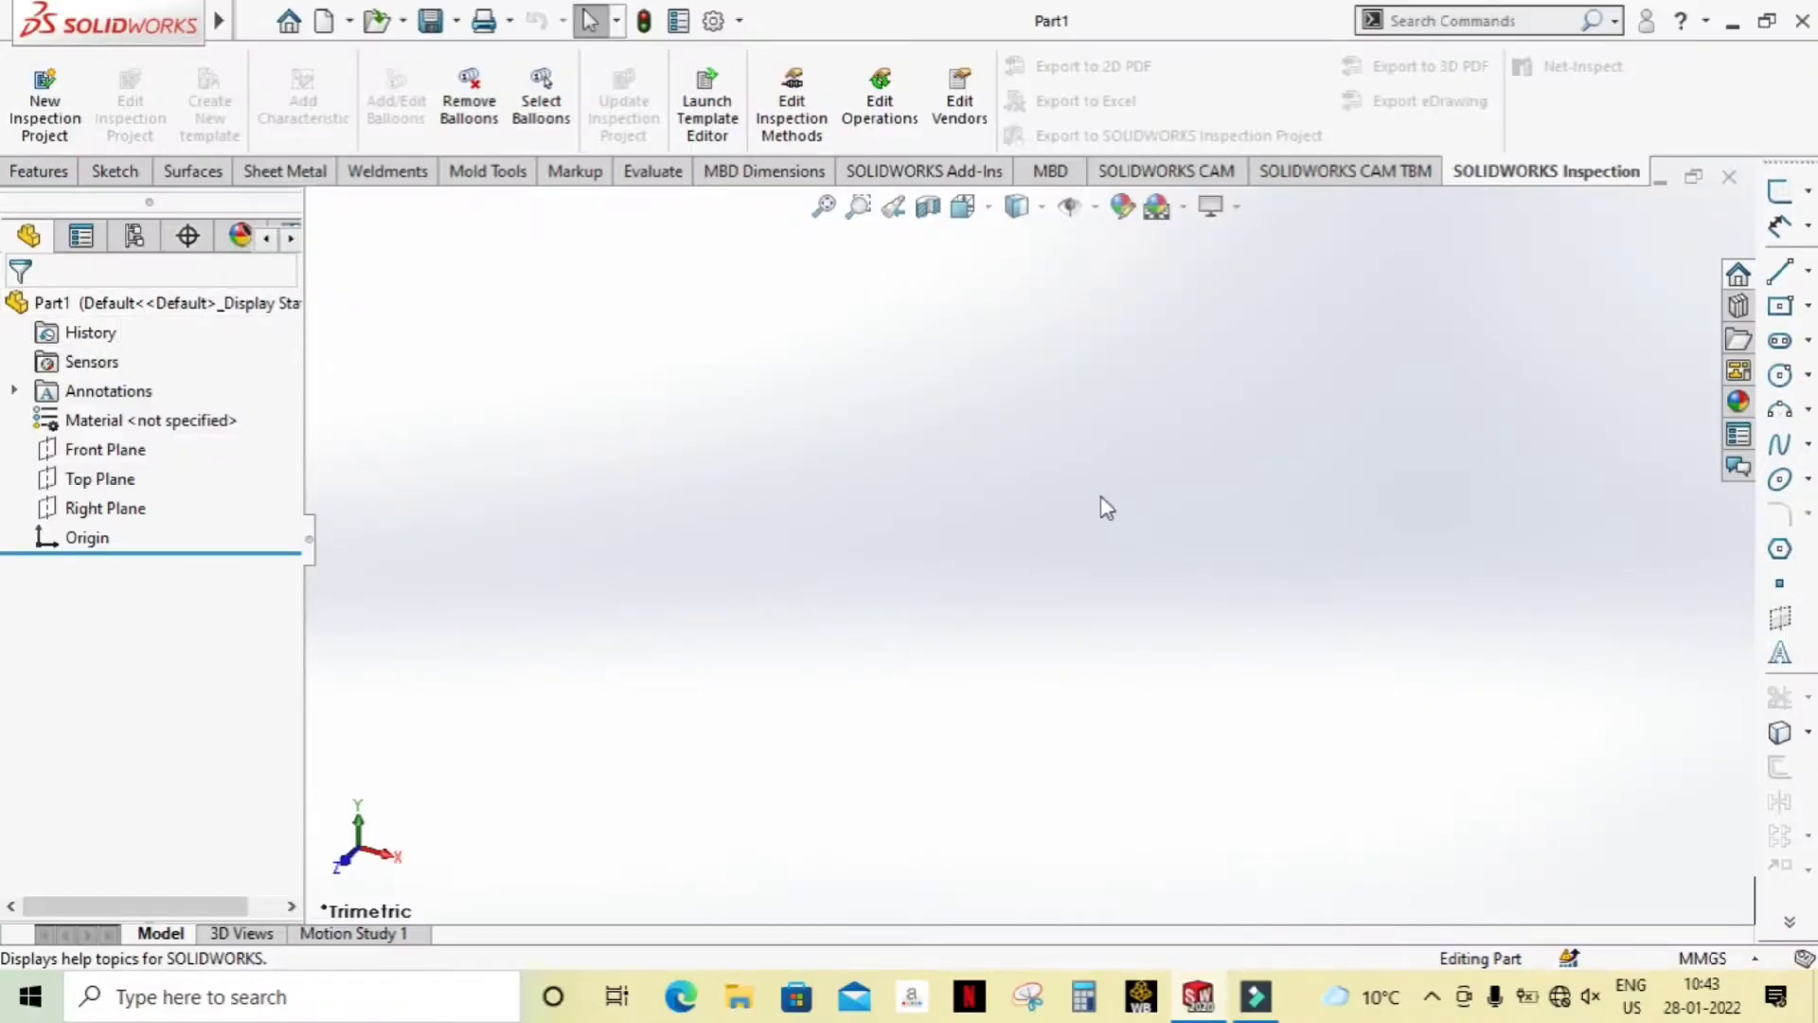
Step: Start a sketch on the Front Plane and draw a centre rectangle at the origin
click(106, 449)
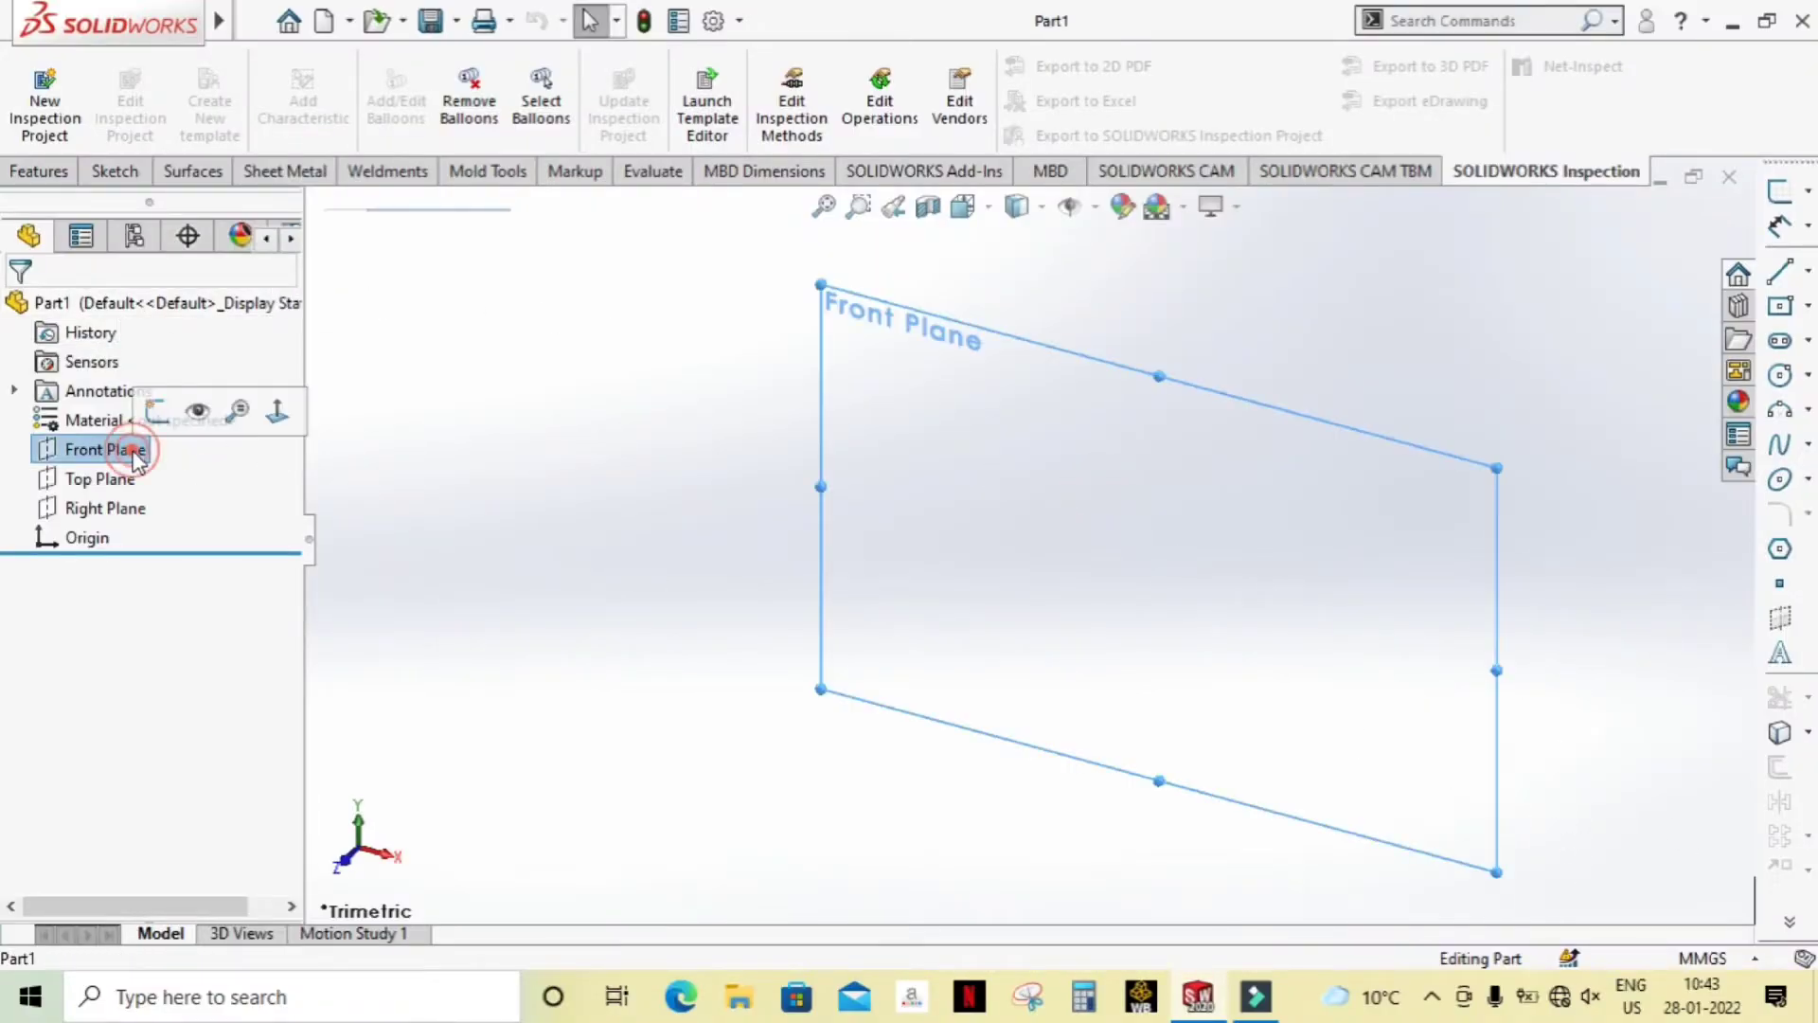
click(149, 411)
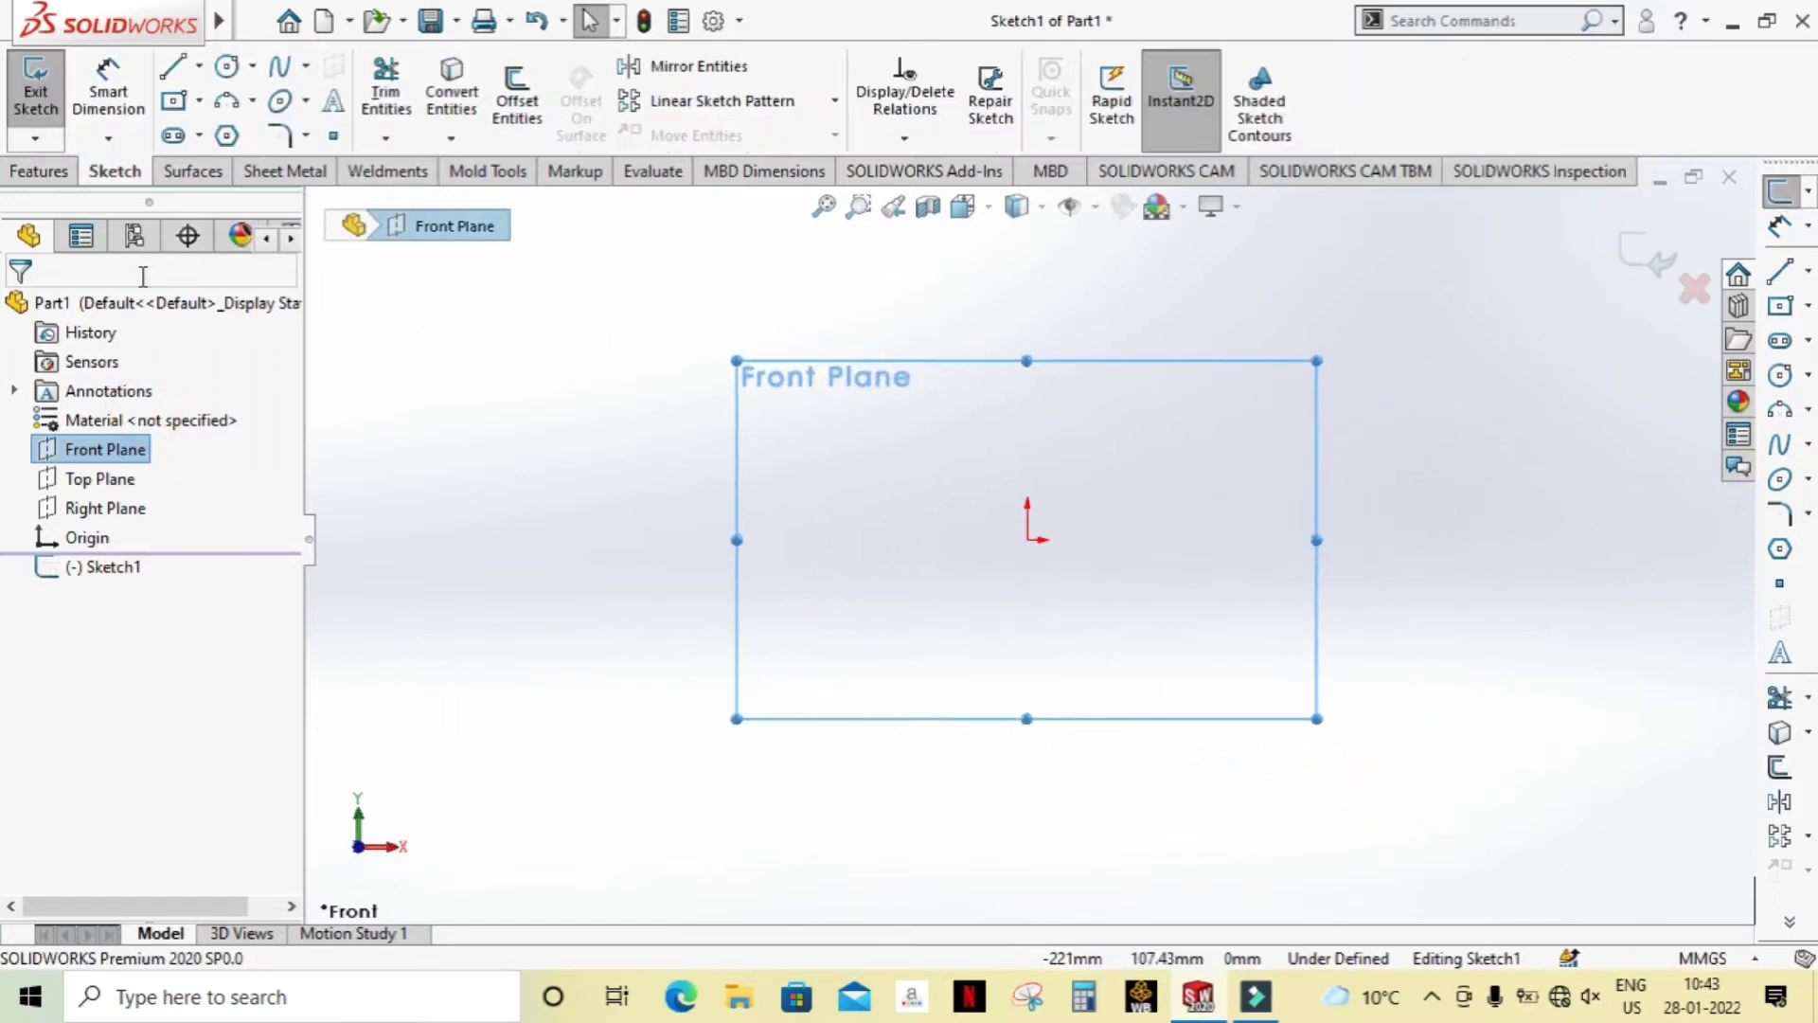
click(174, 101)
click(1026, 539)
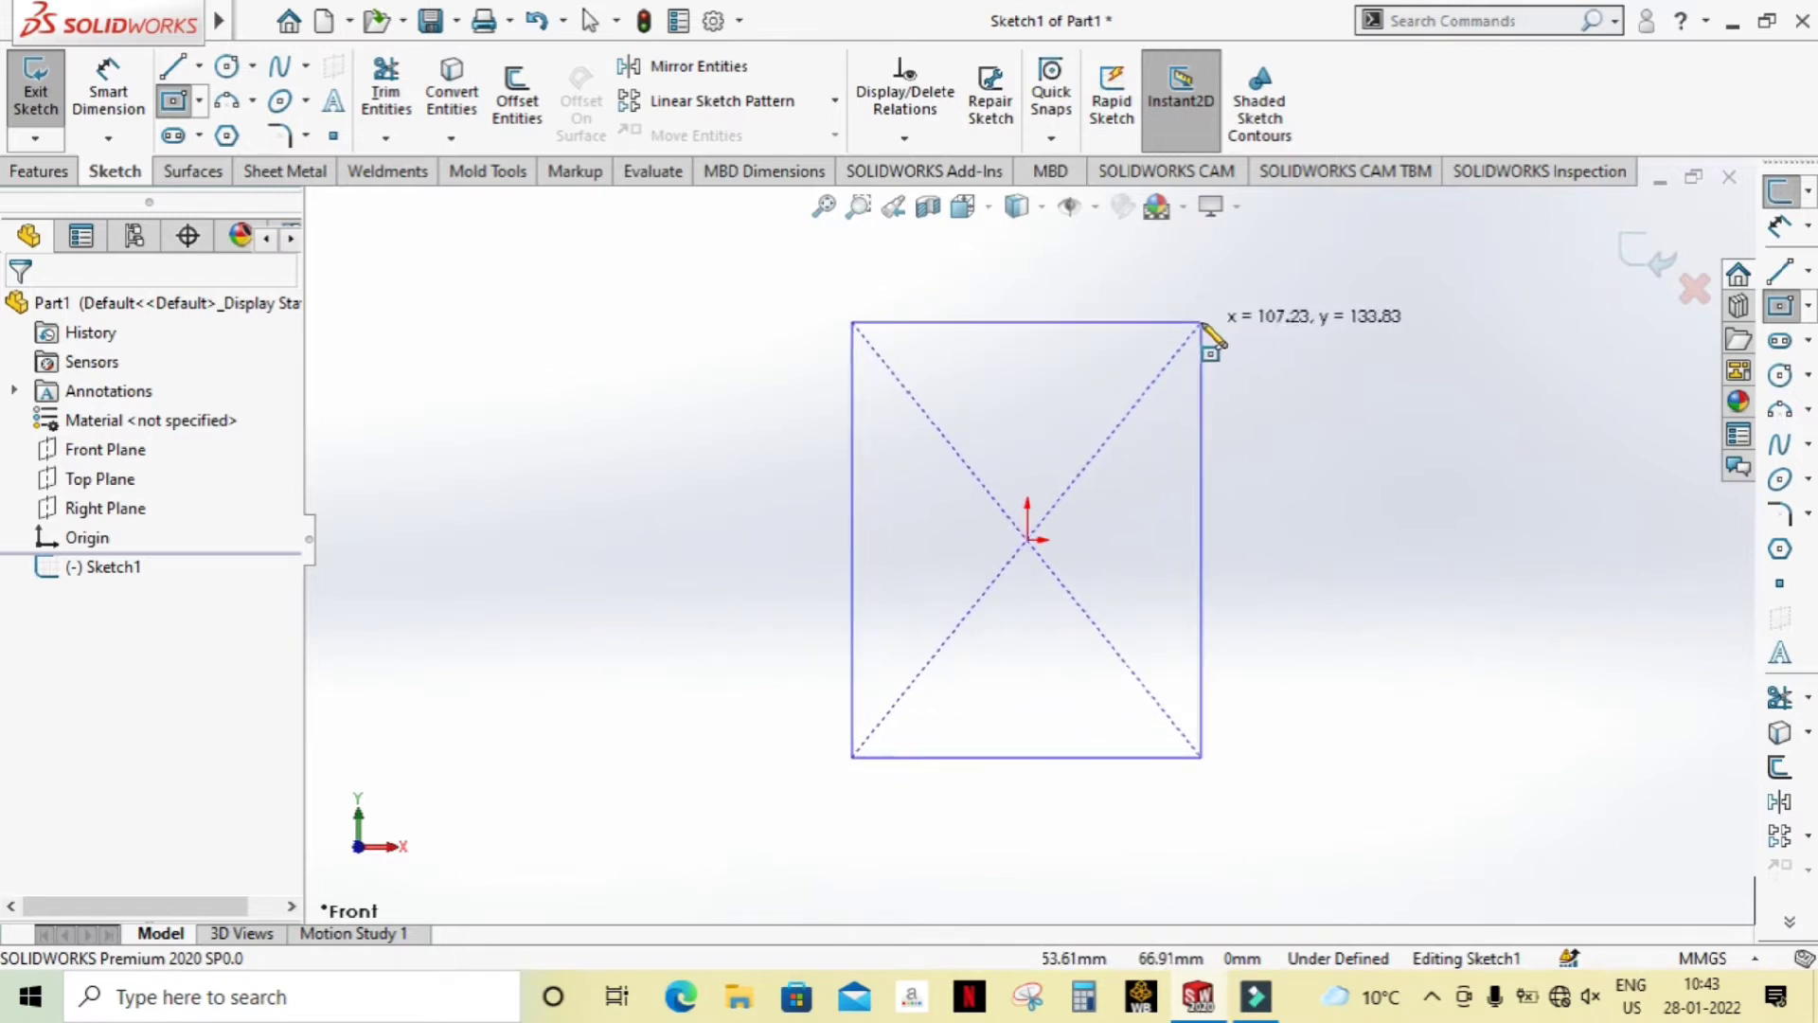
click(1202, 323)
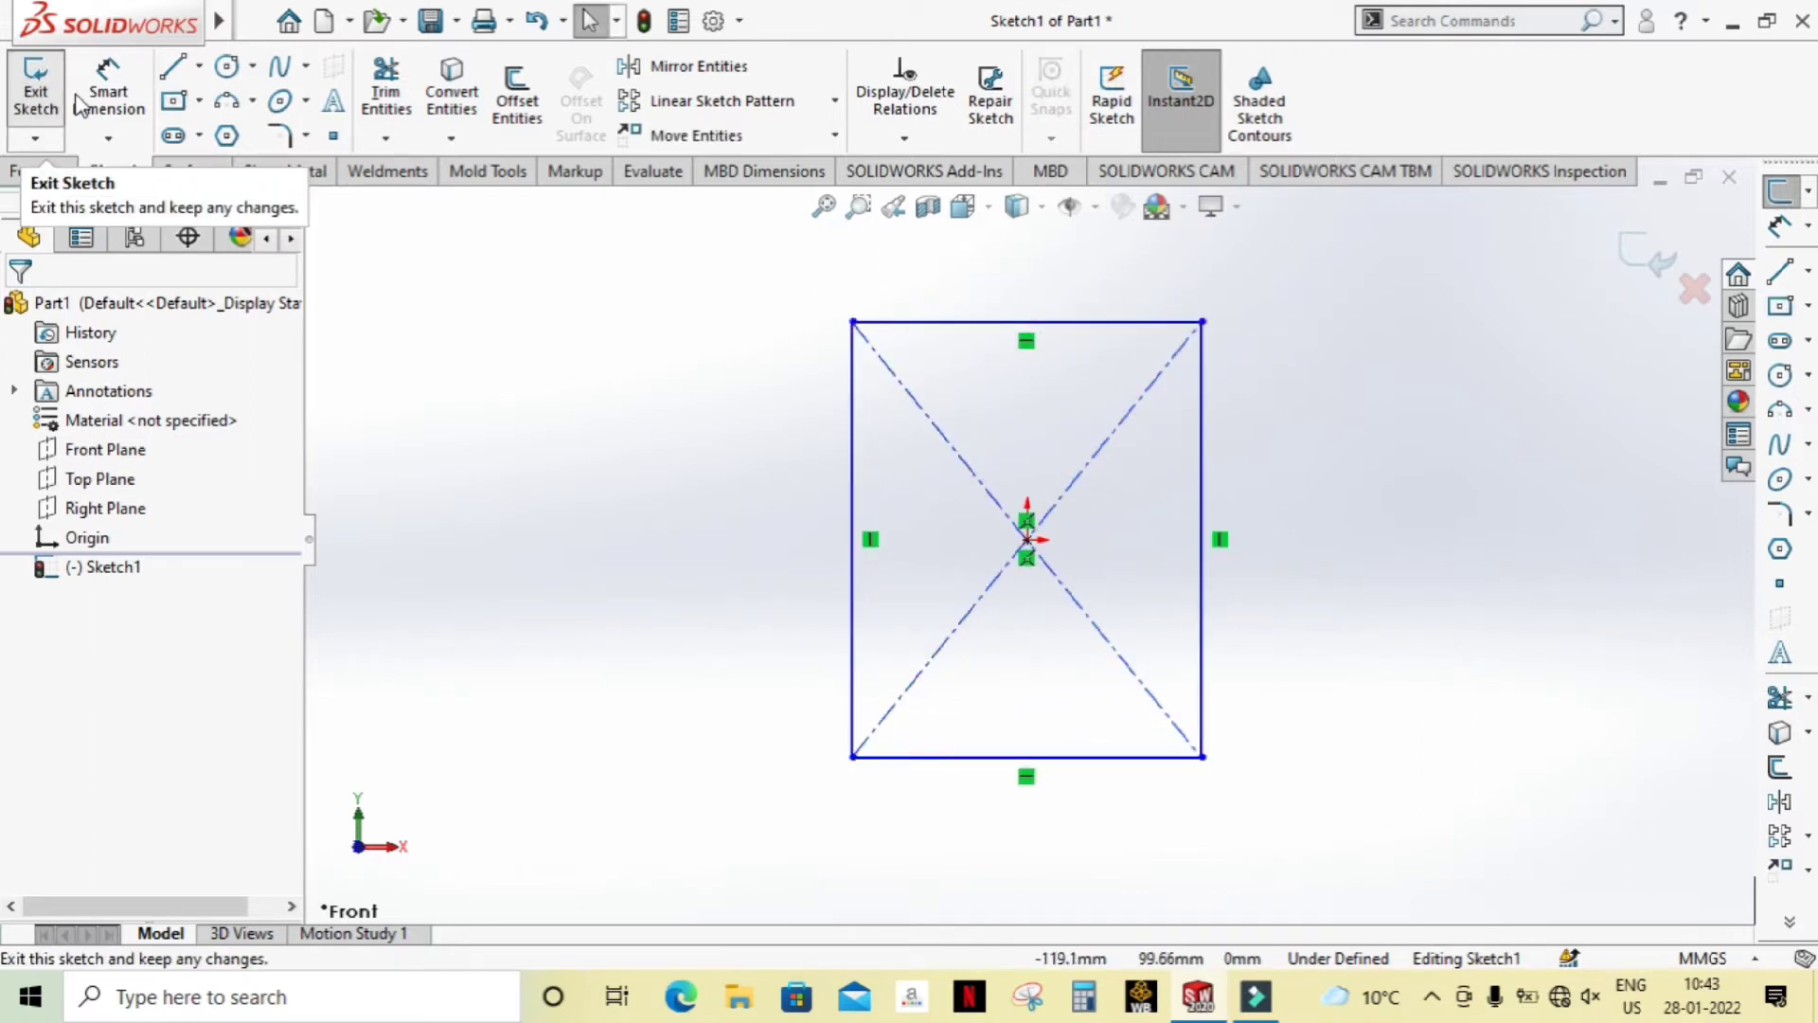
Step: Dimension the rectangle 100 mm wide by 125 mm high and exit the sketch
click(101, 90)
click(954, 323)
click(958, 268)
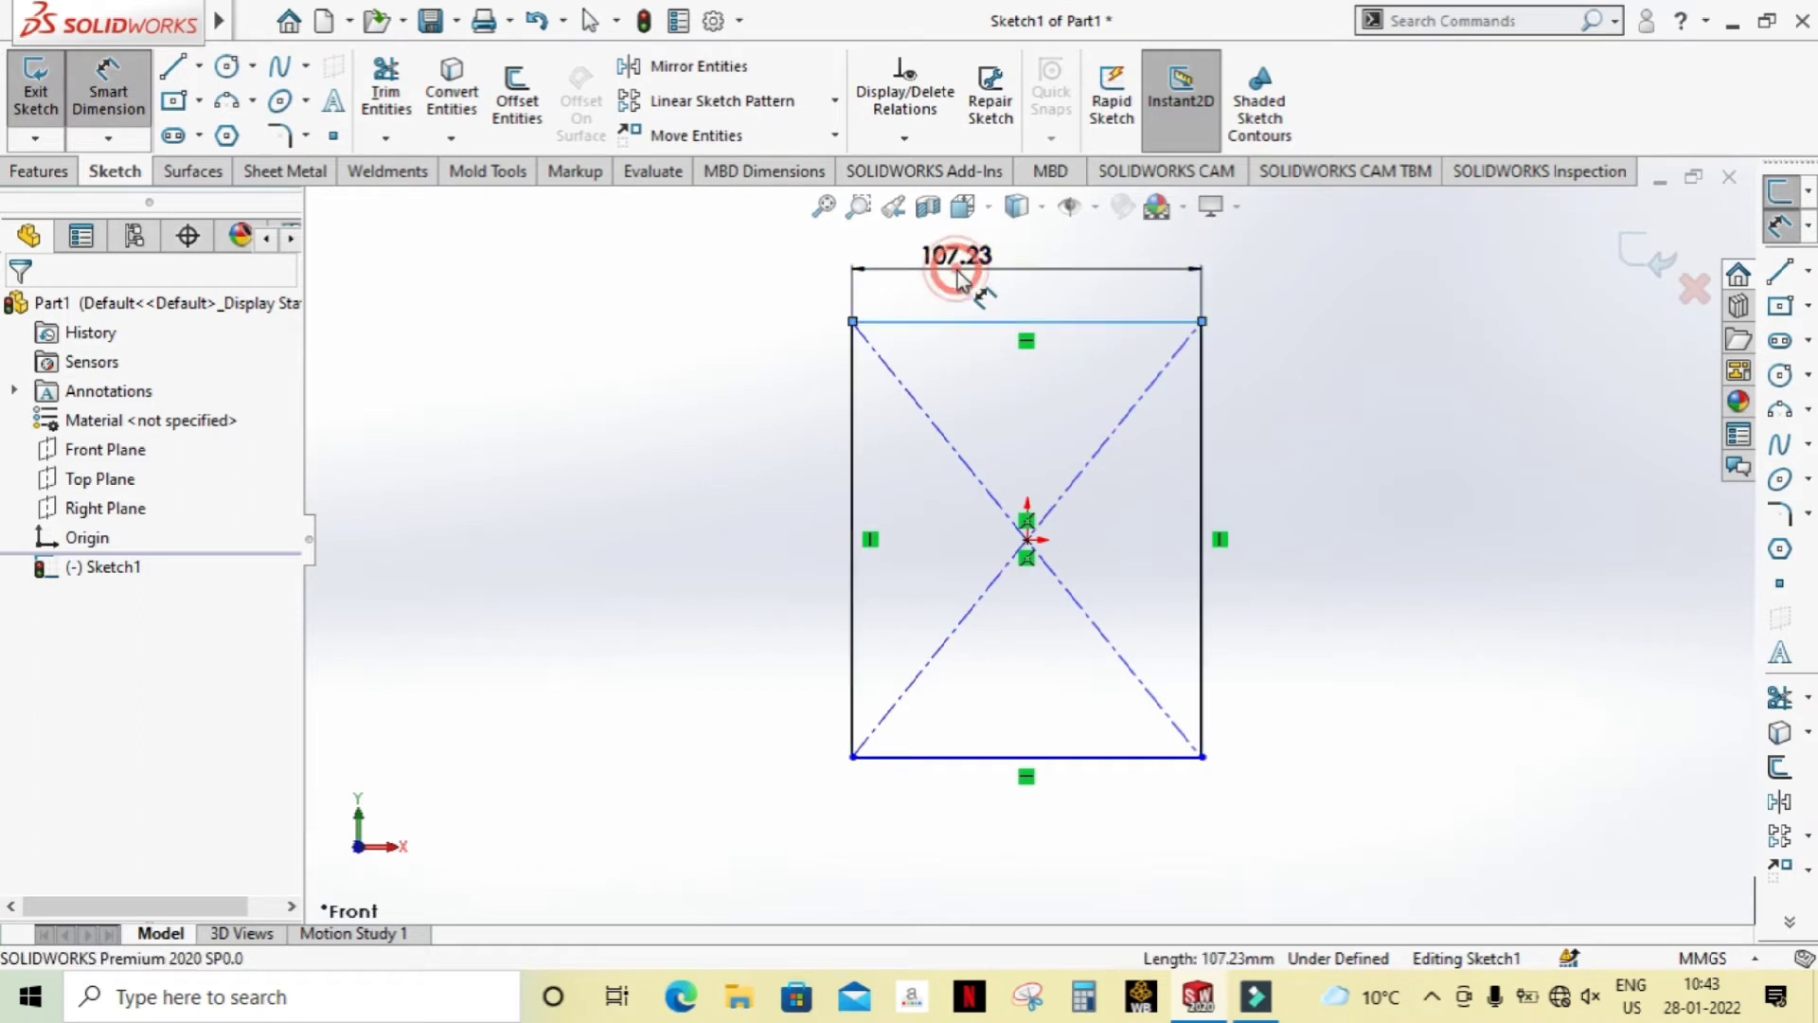
text(100)
key(Return)
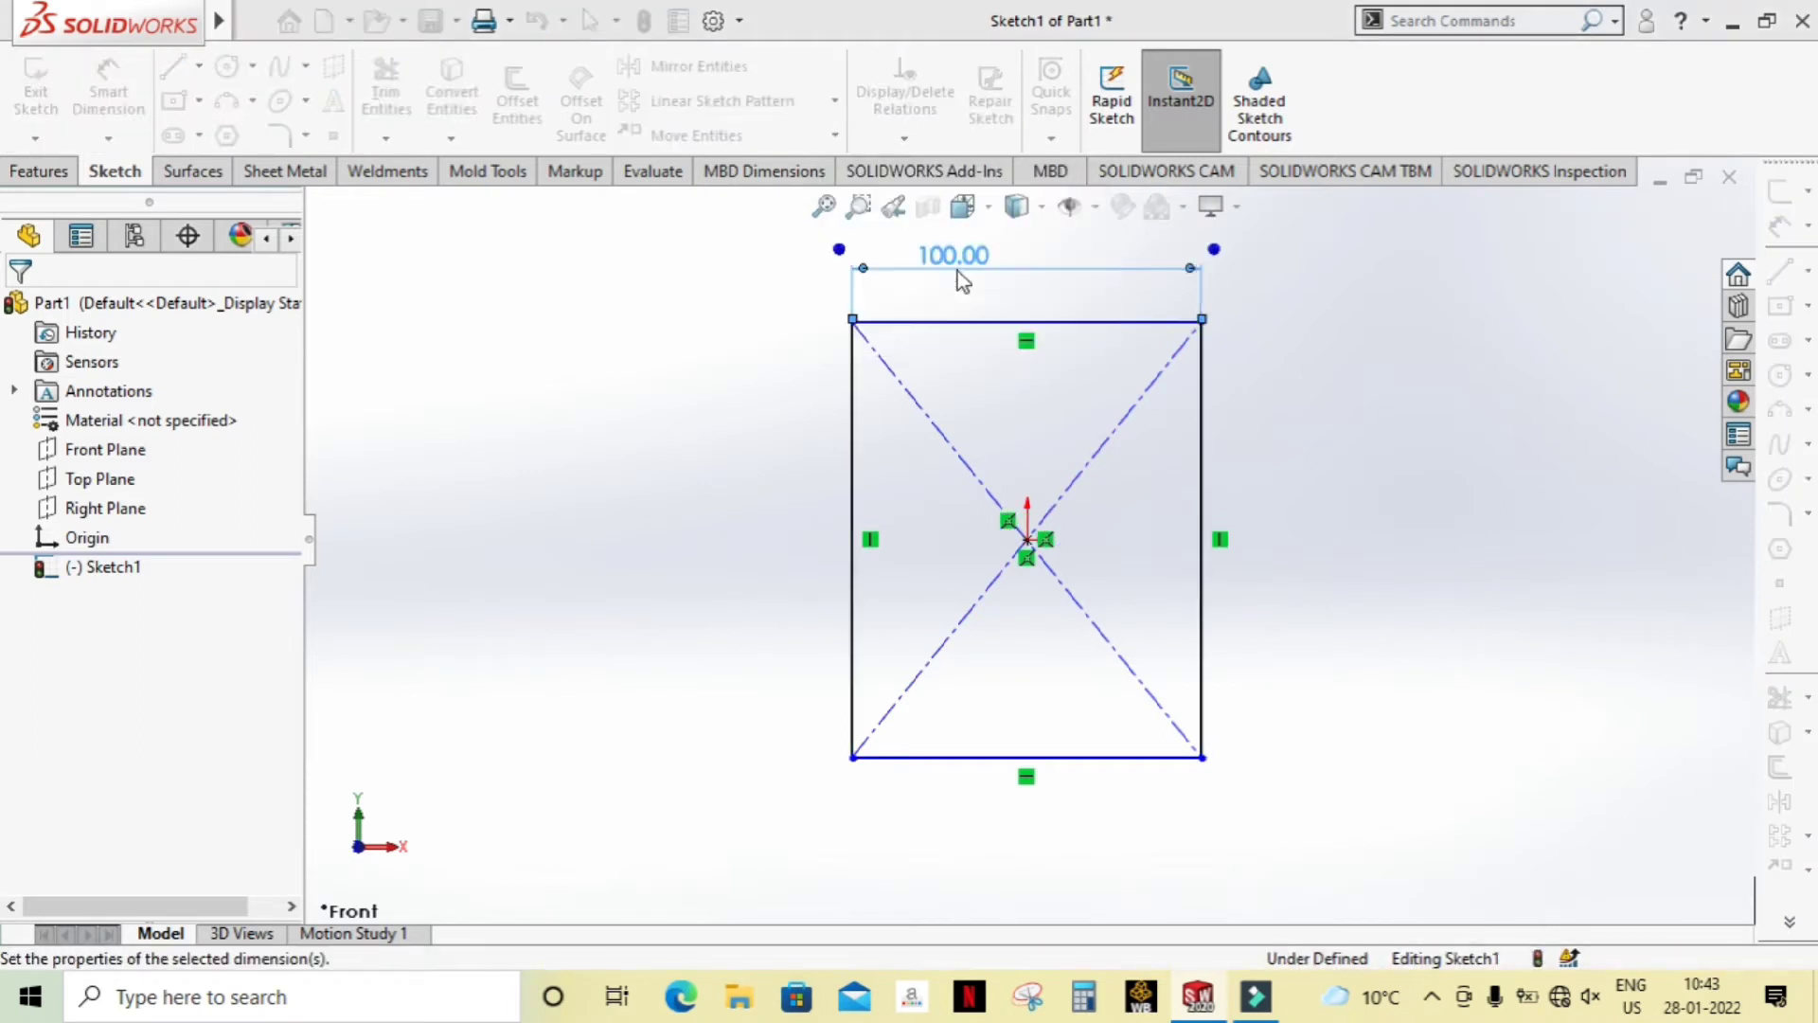
click(855, 439)
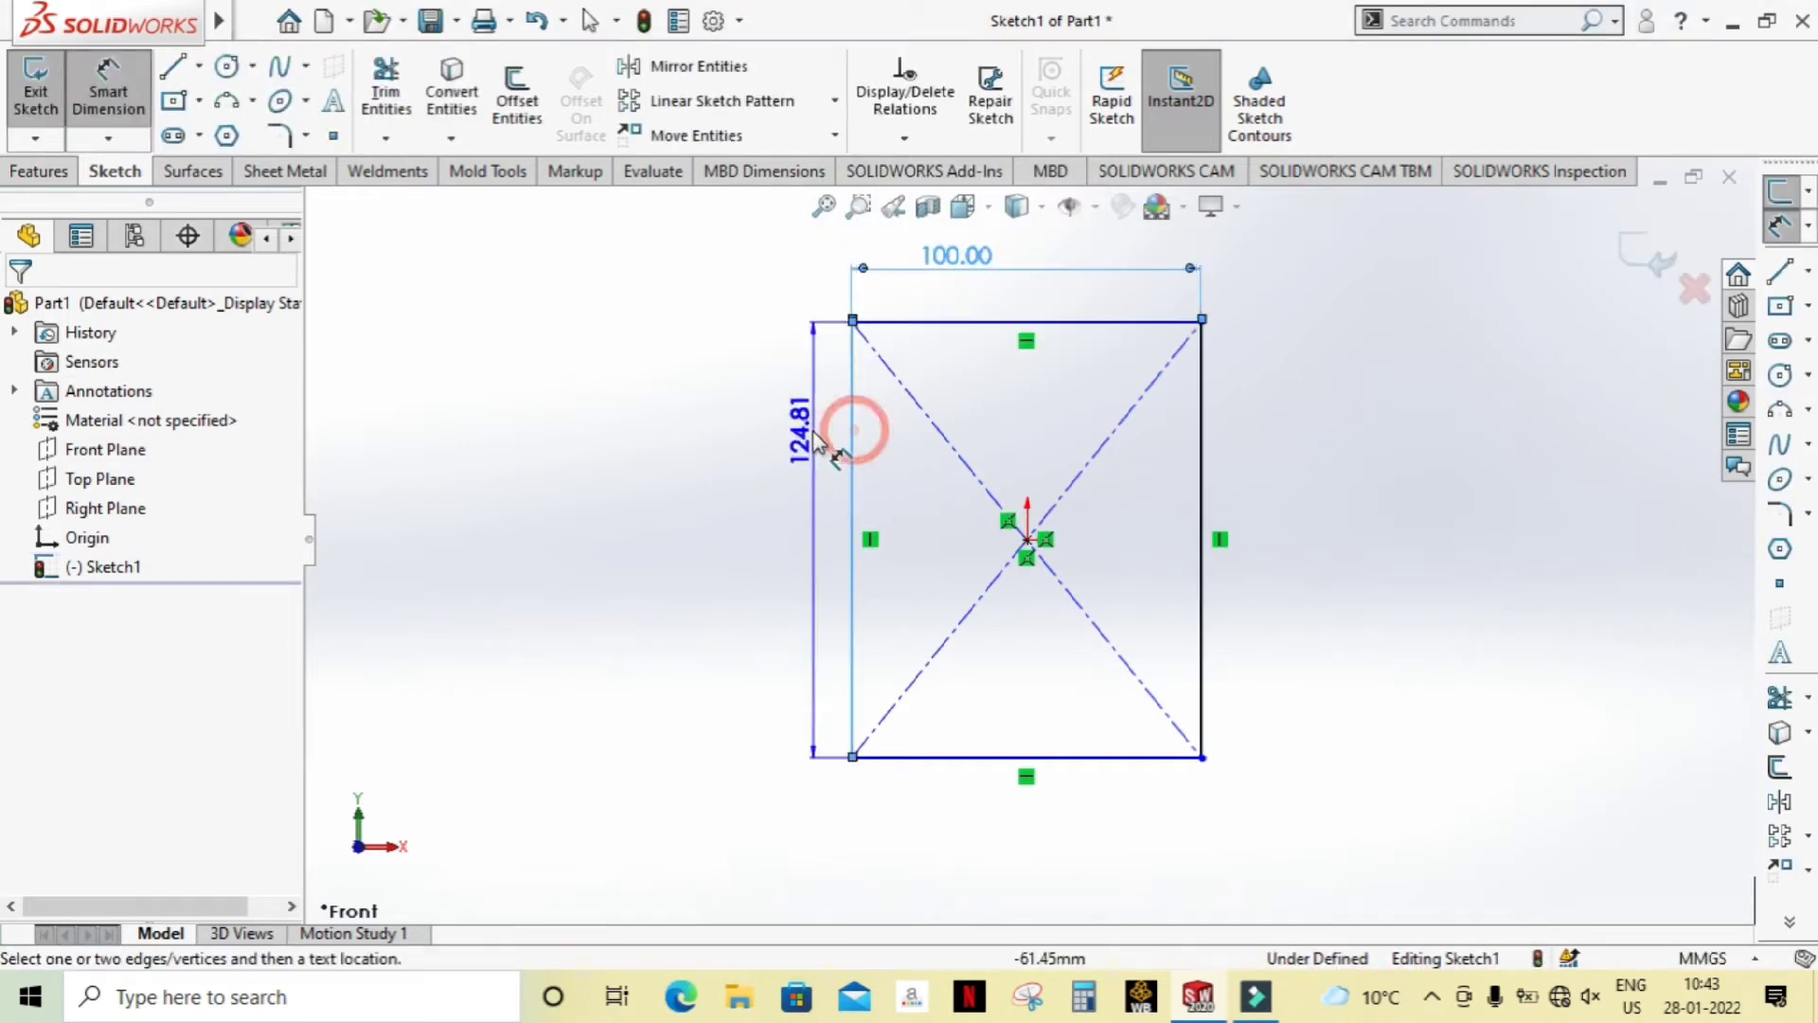
click(802, 431)
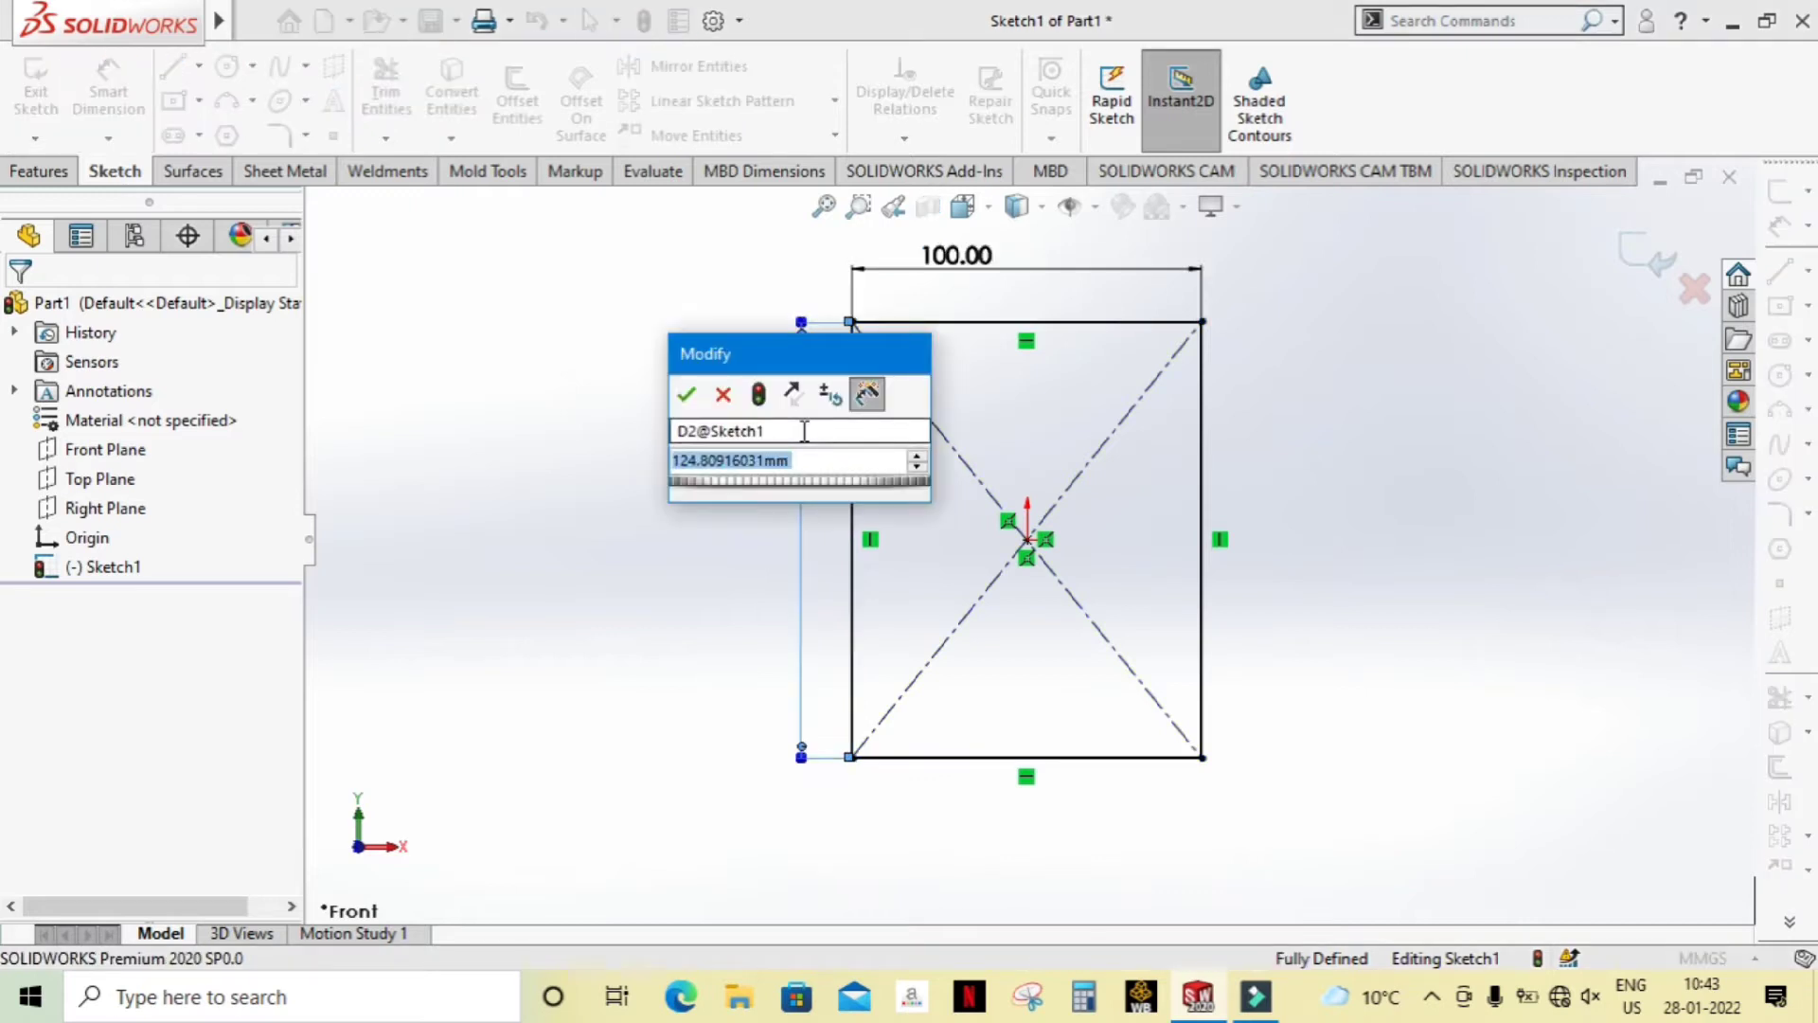
text(125)
key(Return)
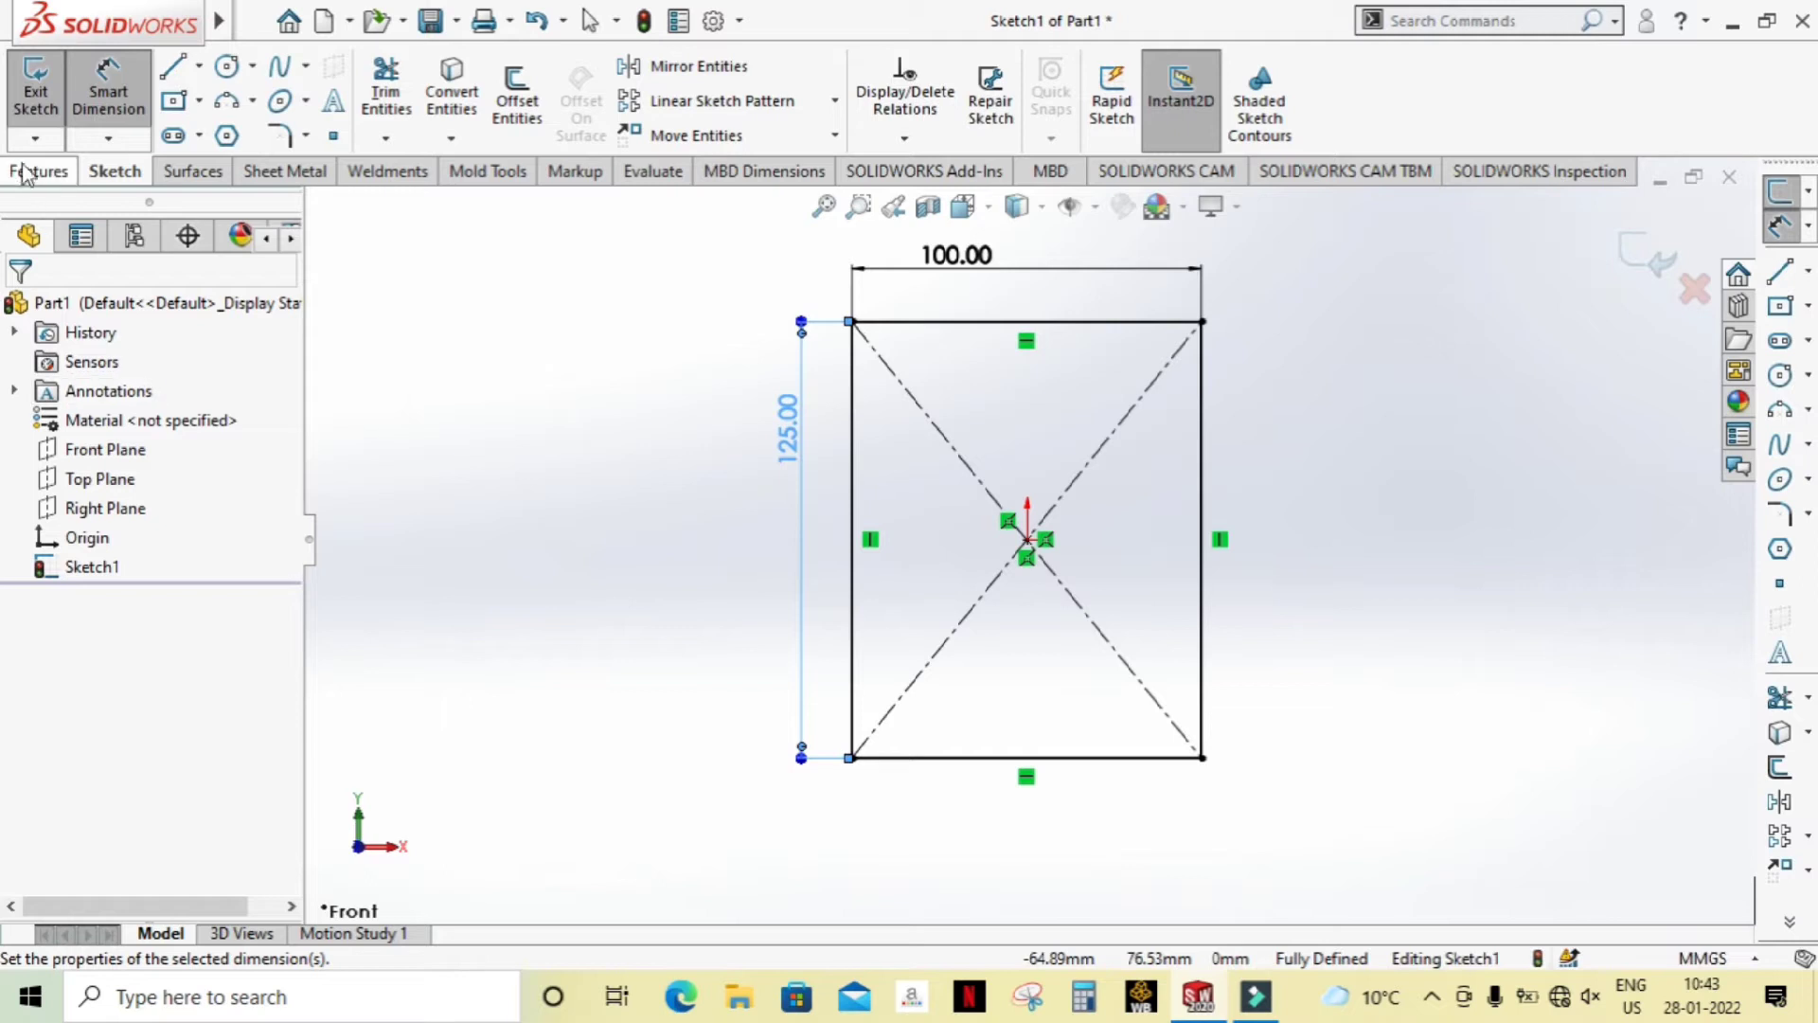
click(35, 88)
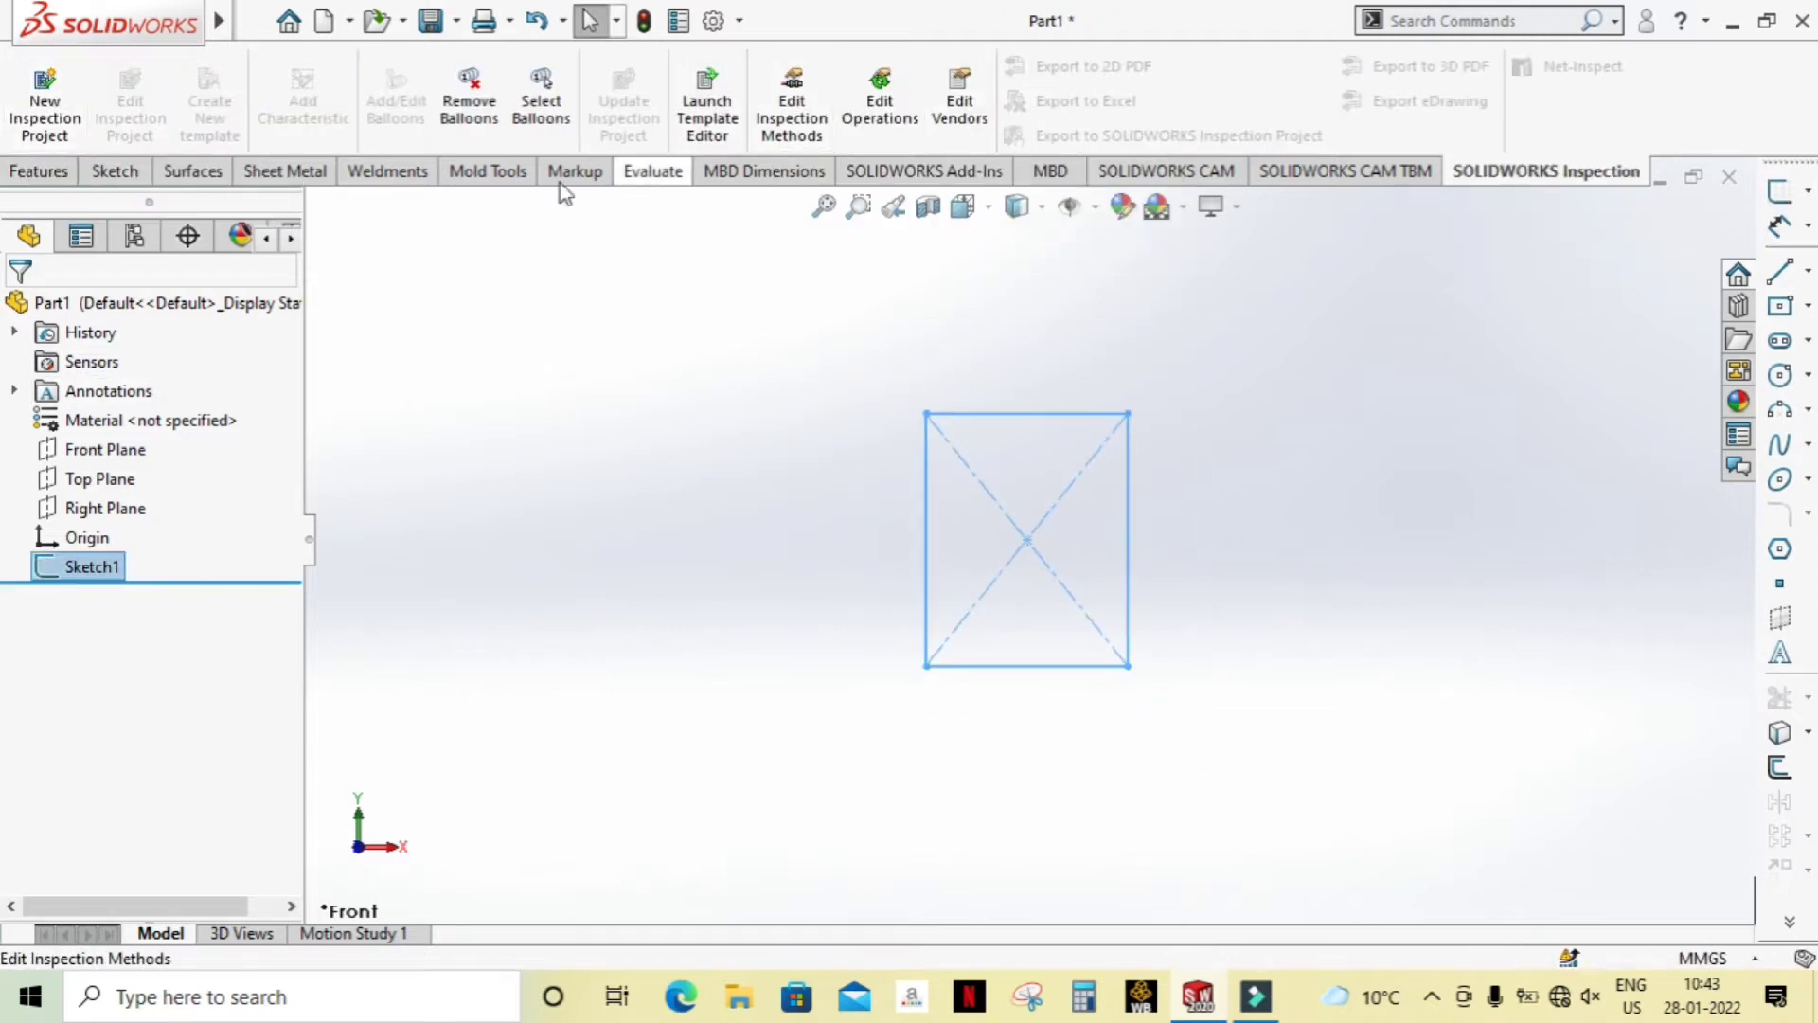
Step: Start a new reference plane using the Front Plane as its reference
click(28, 170)
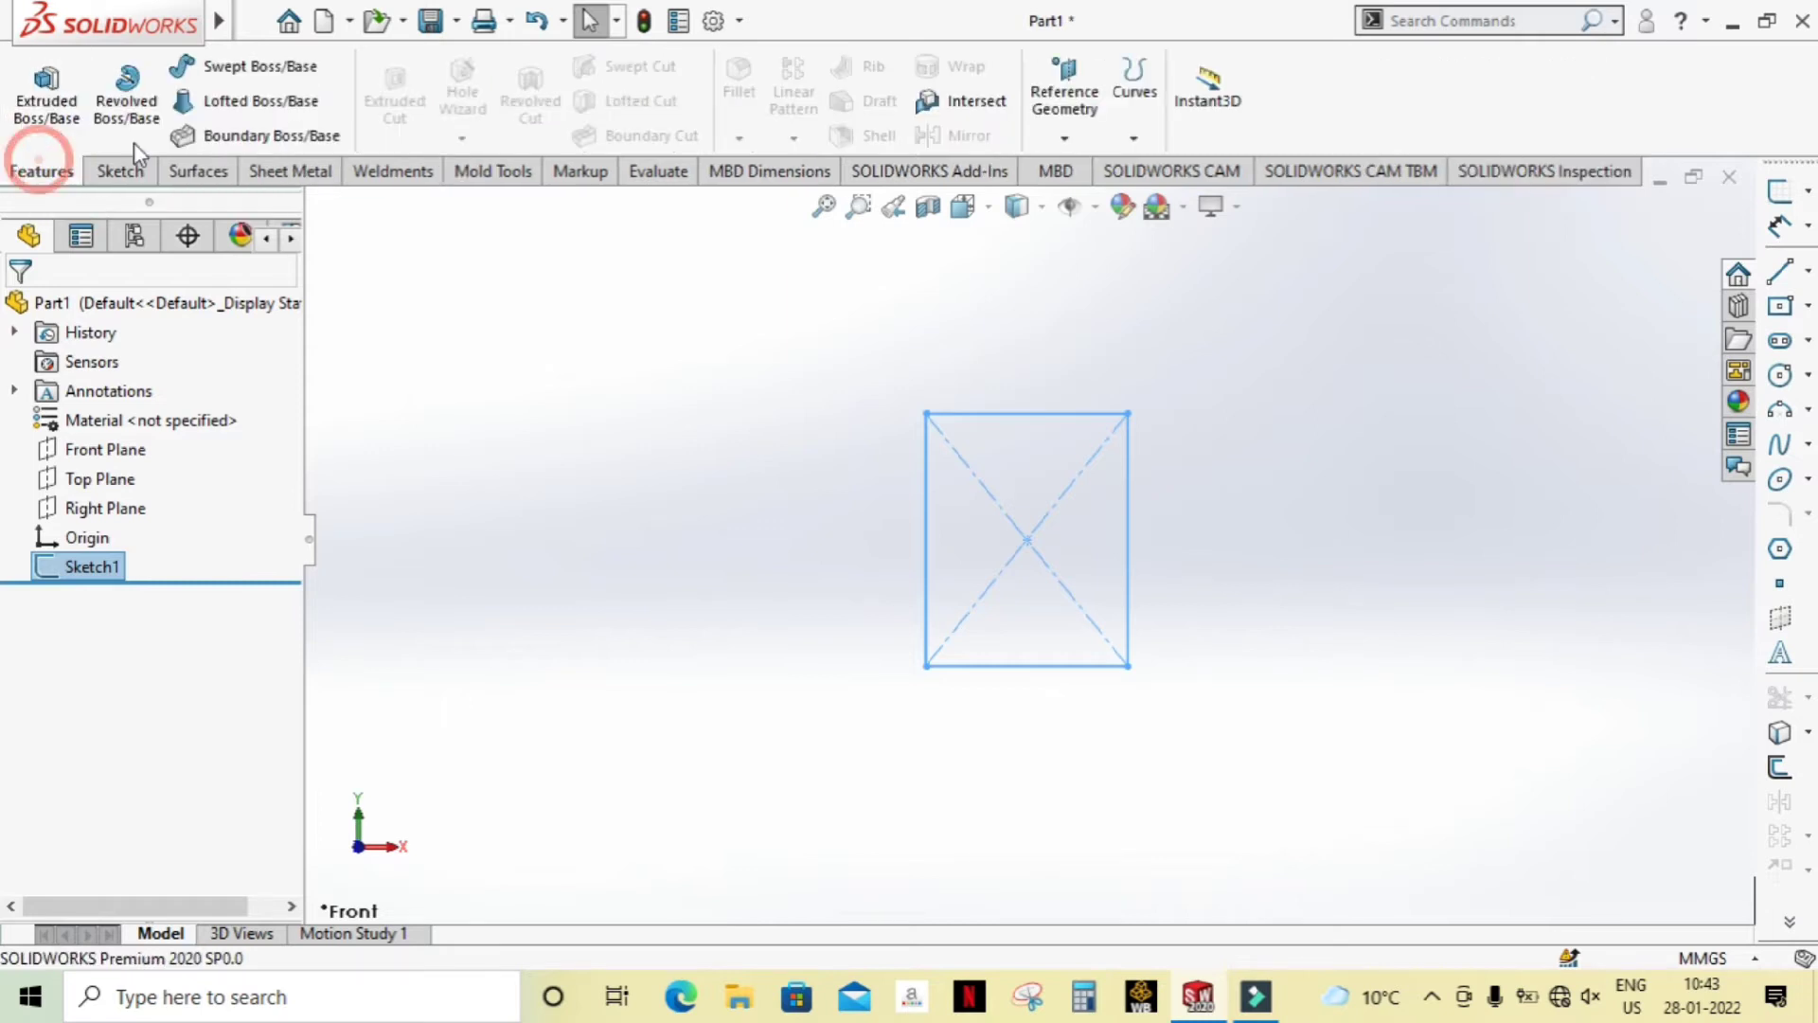
click(1064, 138)
click(1079, 169)
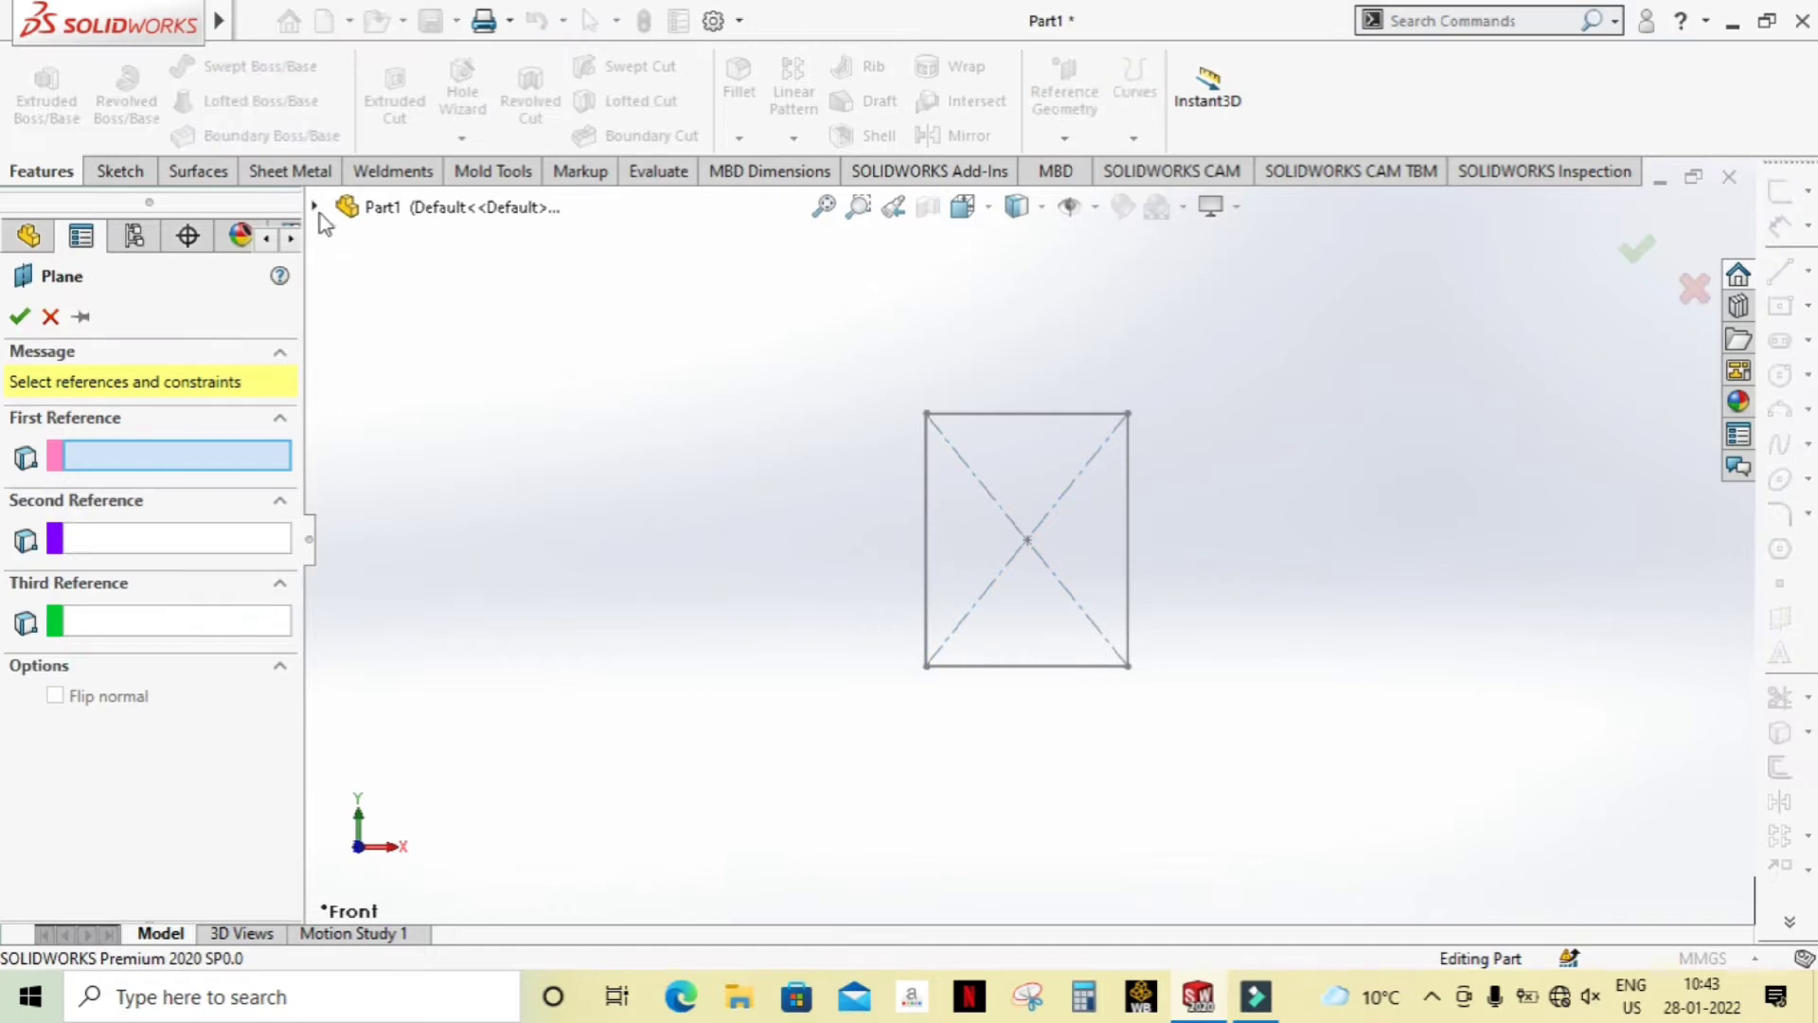
click(313, 207)
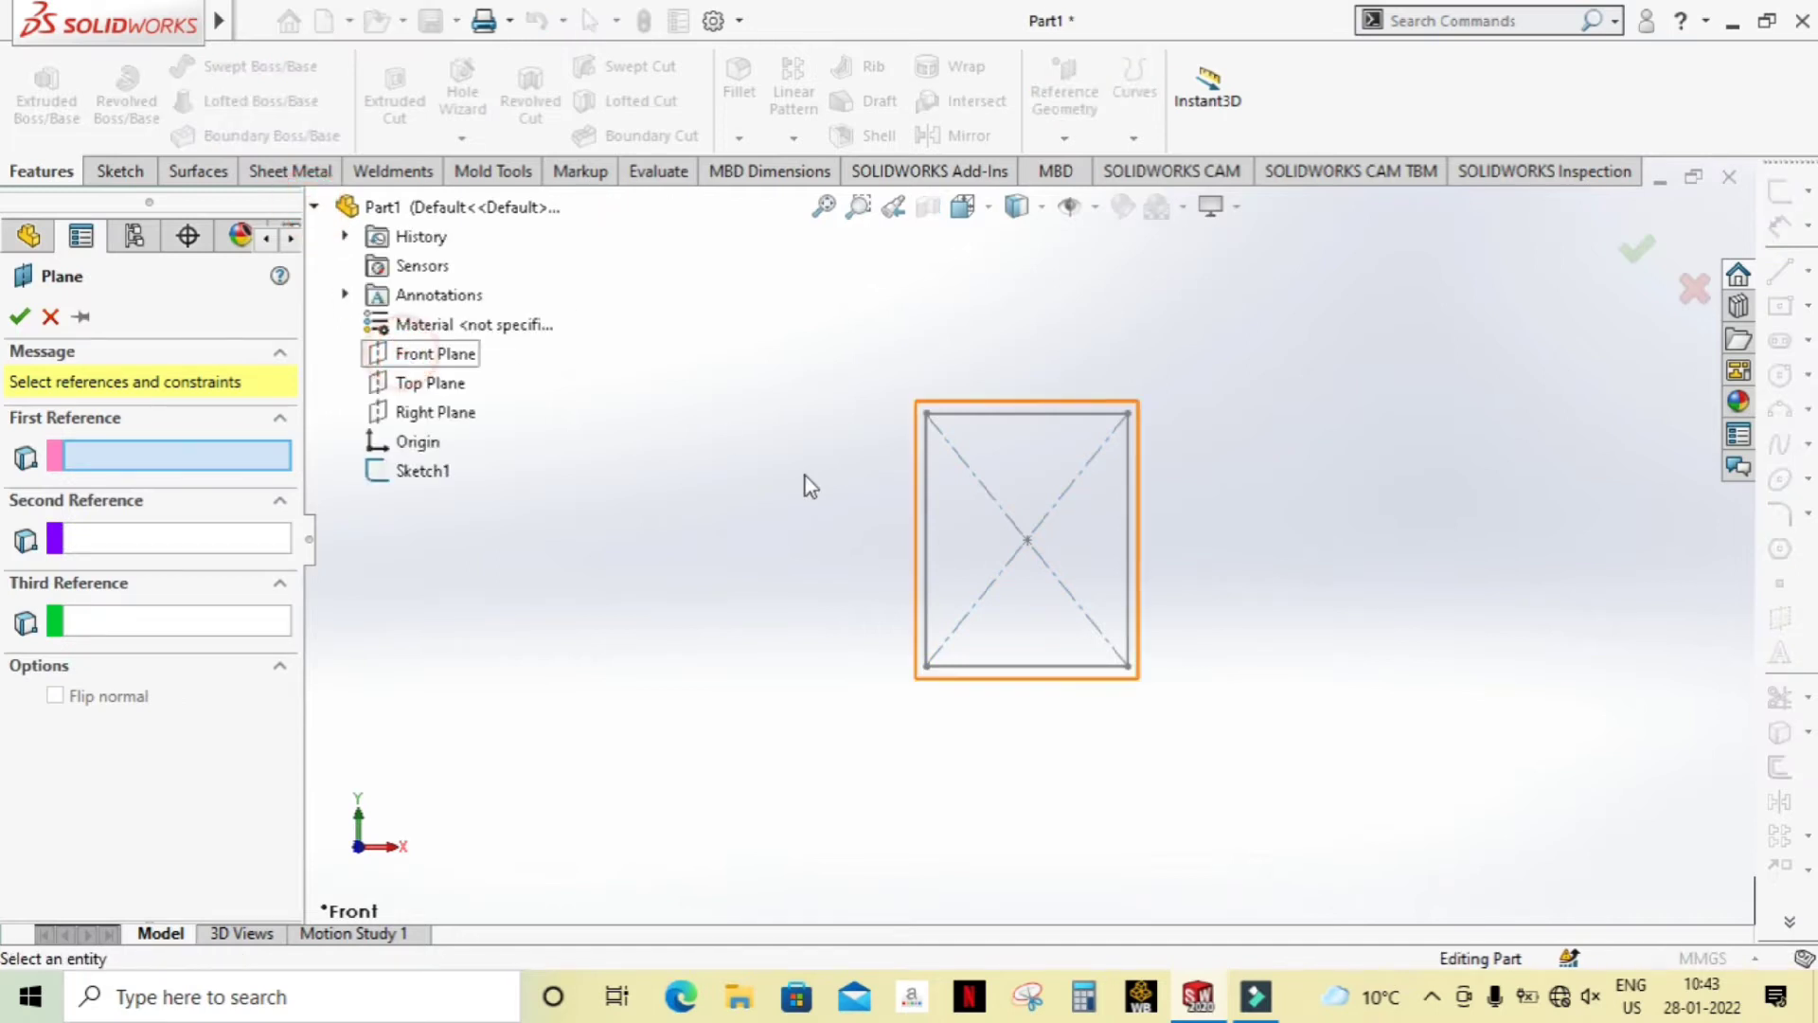
middle_drag(881, 541, 997, 570)
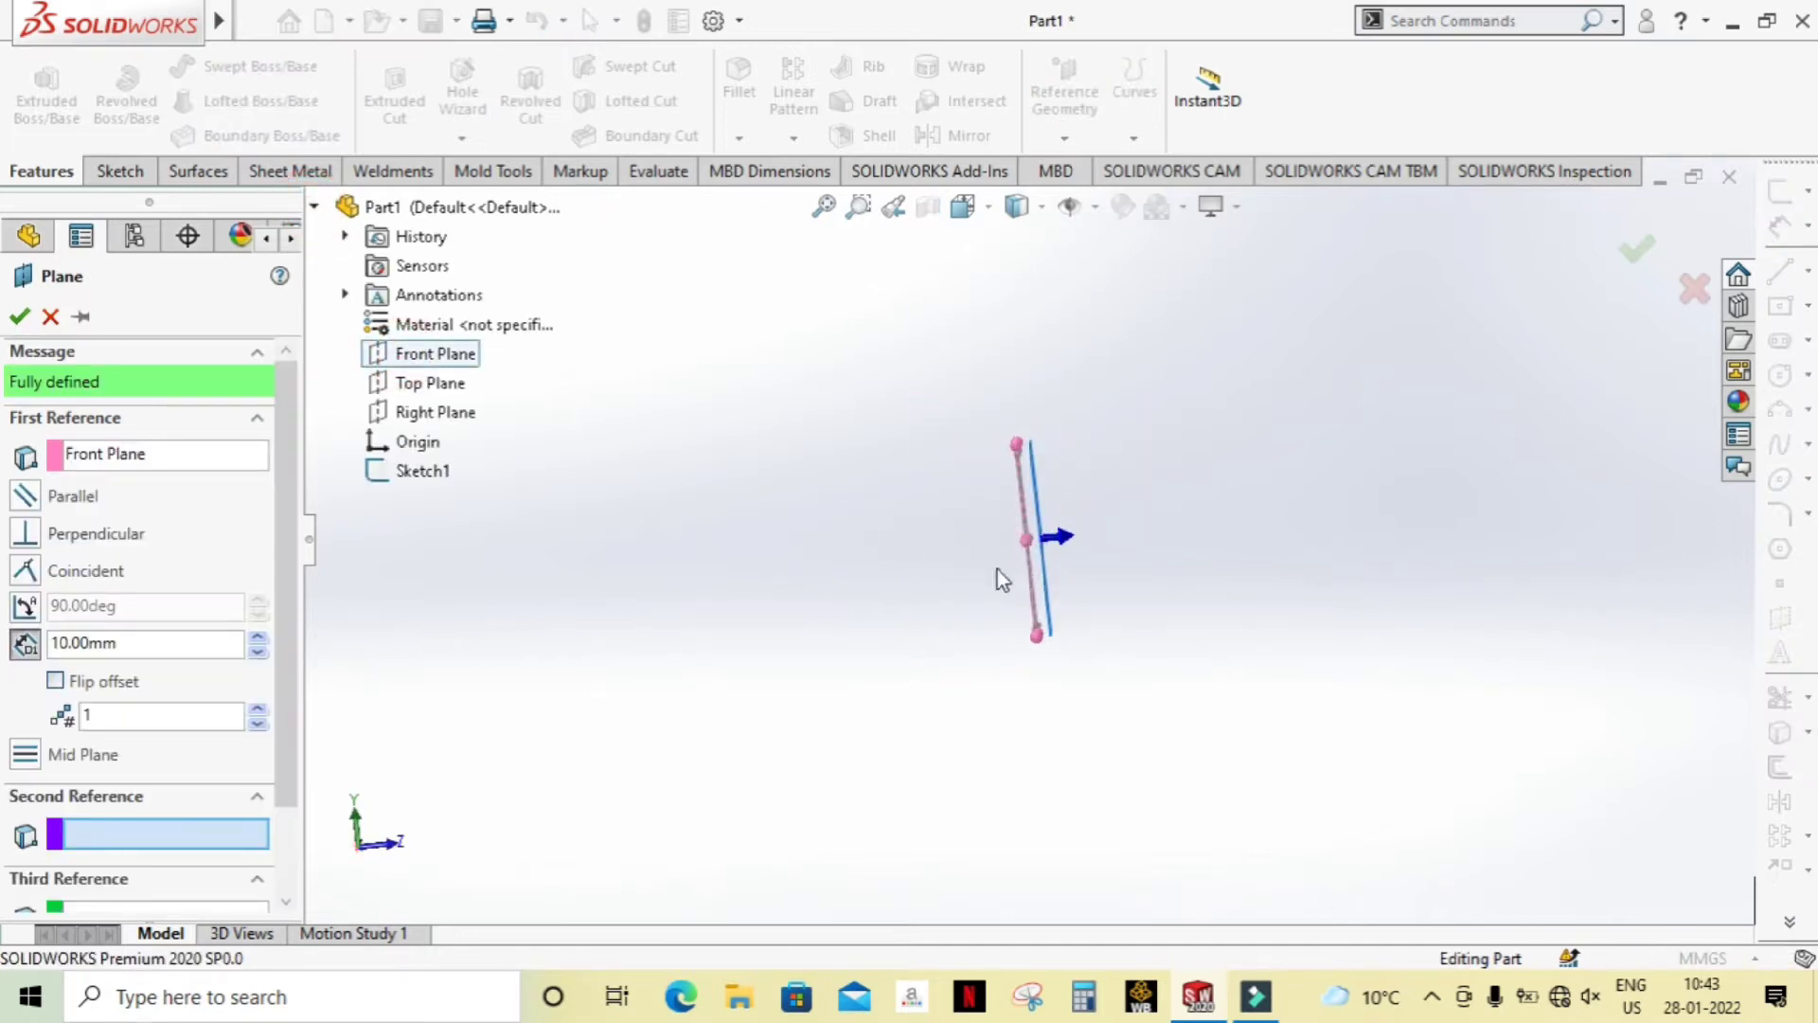
scroll(1121, 536, down, 2)
Step: Raise the plane's offset from the Front Plane to 280 mm and create Plane1
click(259, 644)
click(259, 643)
scroll(663, 638, up, 1)
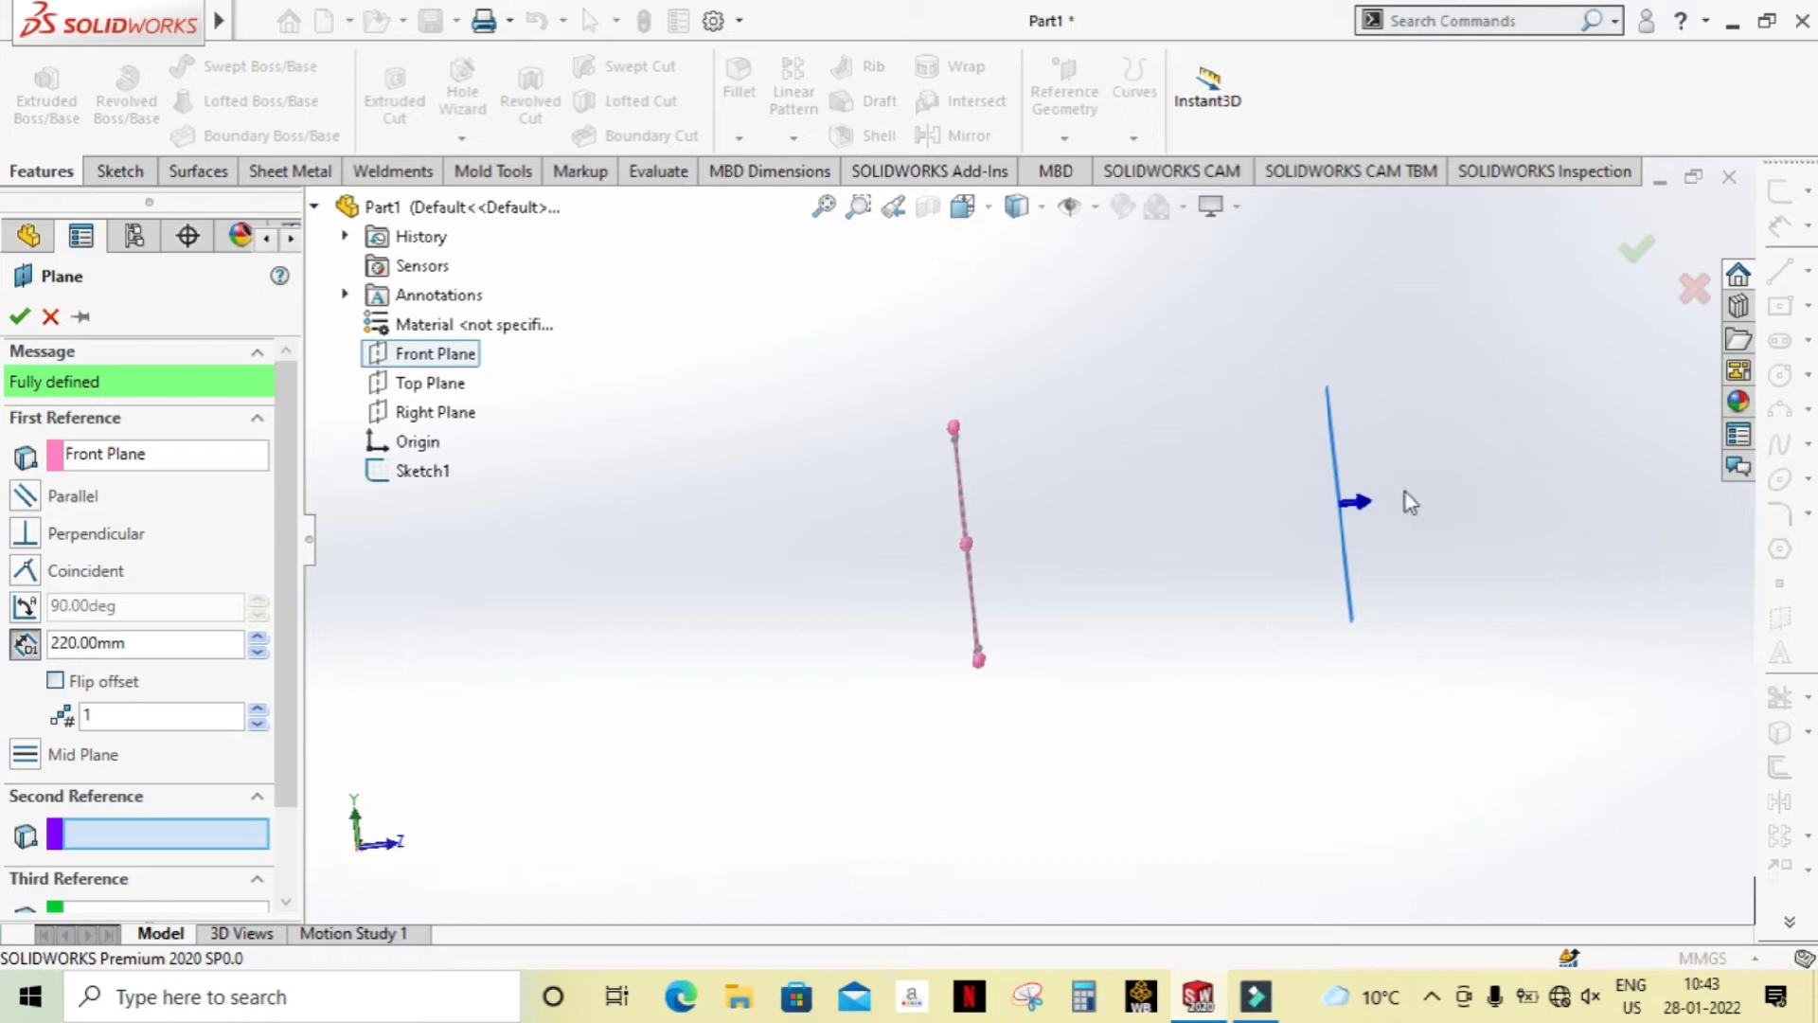
scroll(1405, 502, down, 1)
click(258, 644)
click(259, 639)
click(259, 639)
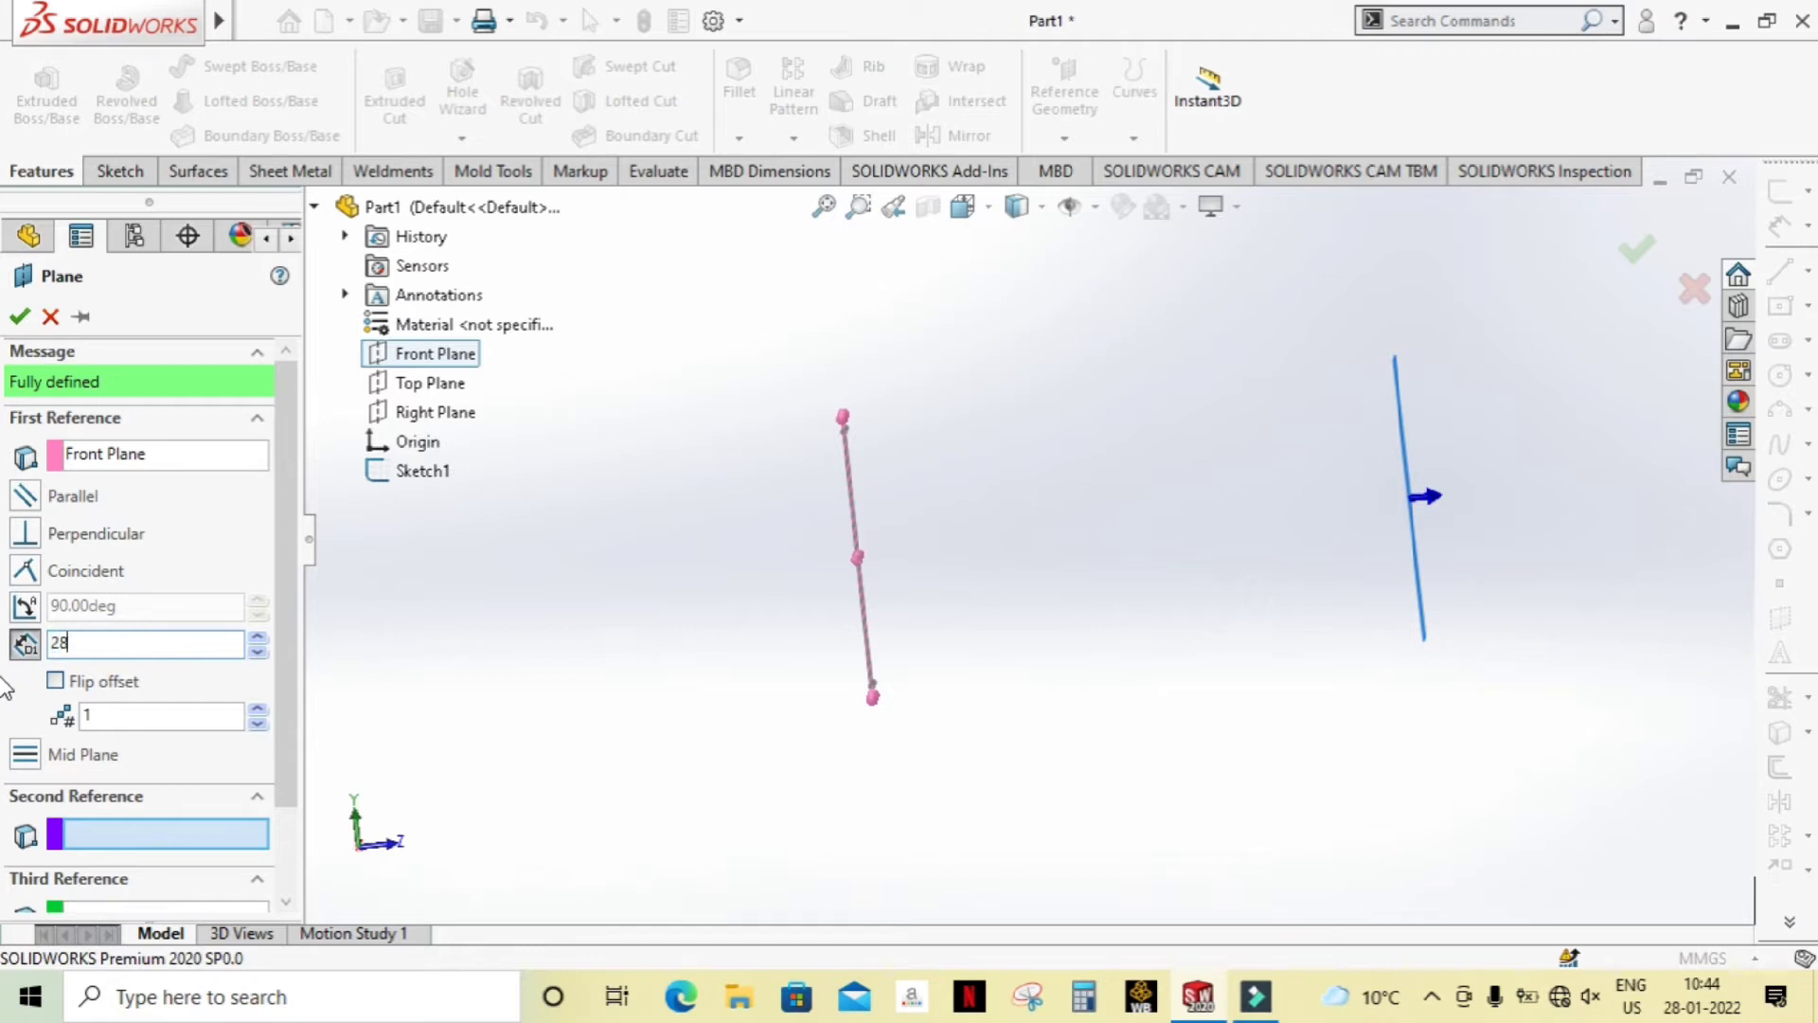
click(19, 318)
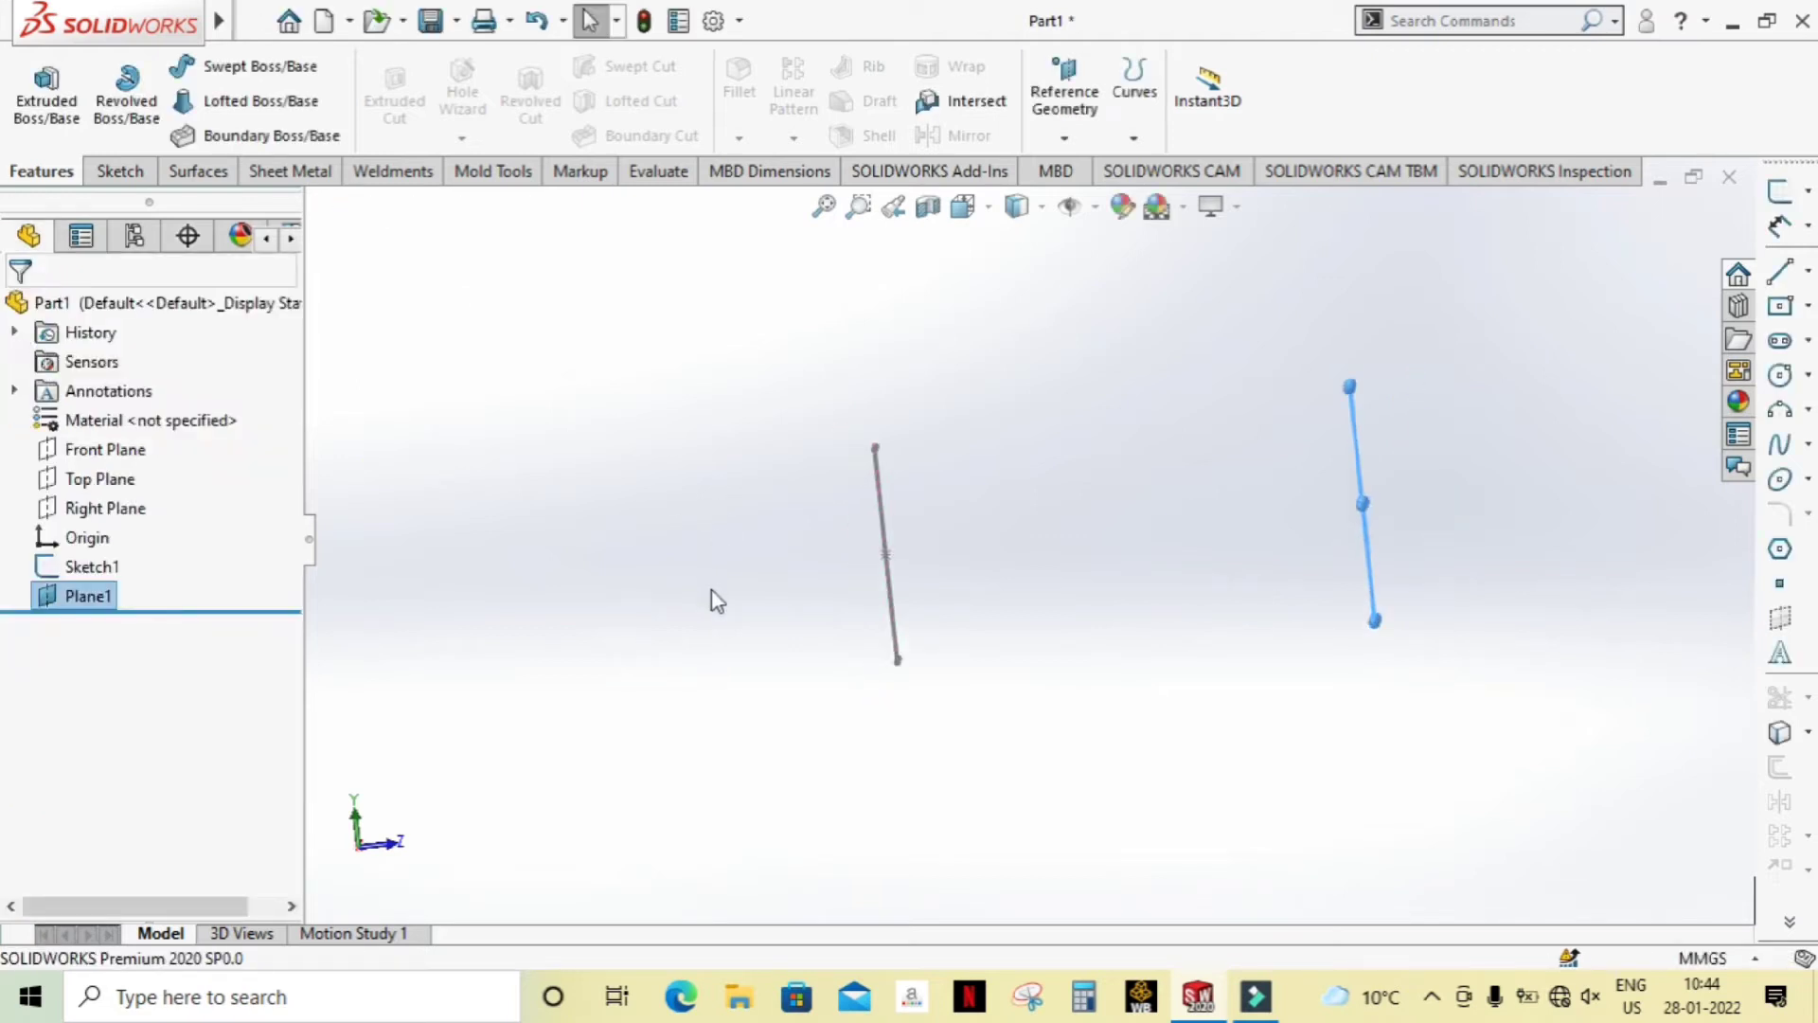
Step: Start a sketch on Plane1, view it normal-to, and draw a centre rectangle at the origin
mouse_move(715, 609)
middle_down()
mouse_move(613, 621)
mouse_move(660, 644)
middle_up()
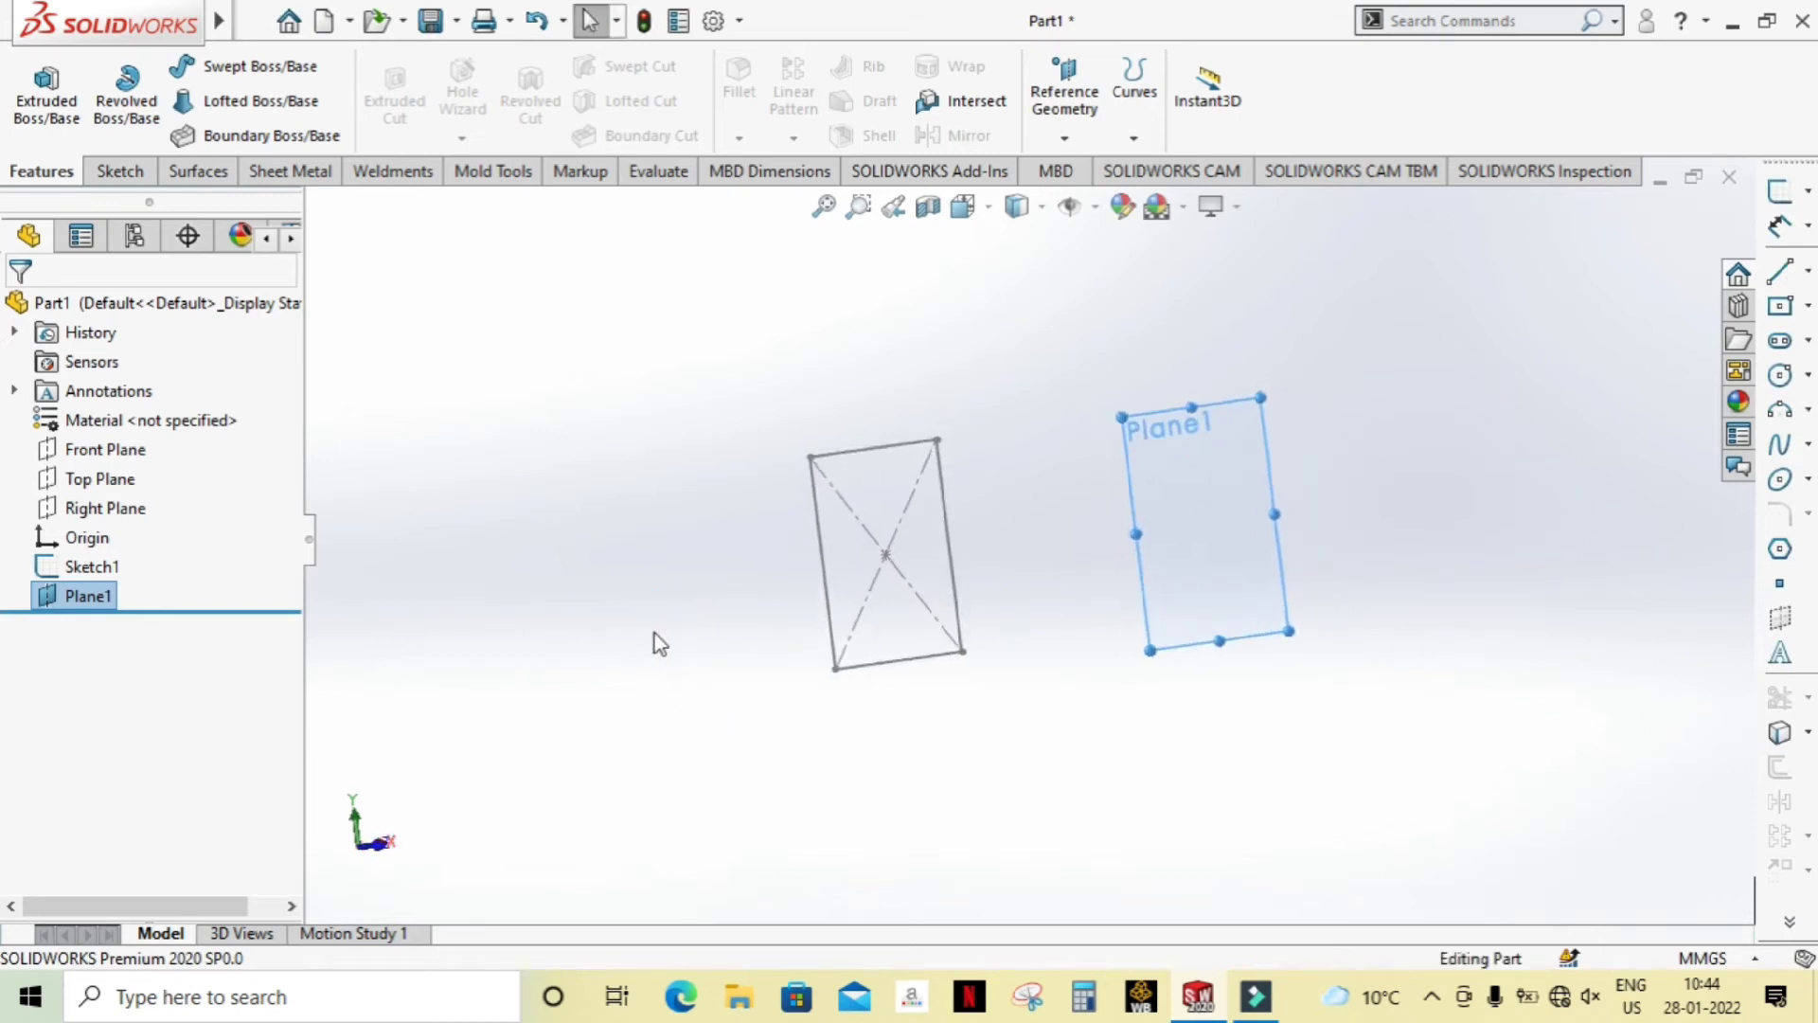
right_click(1192, 526)
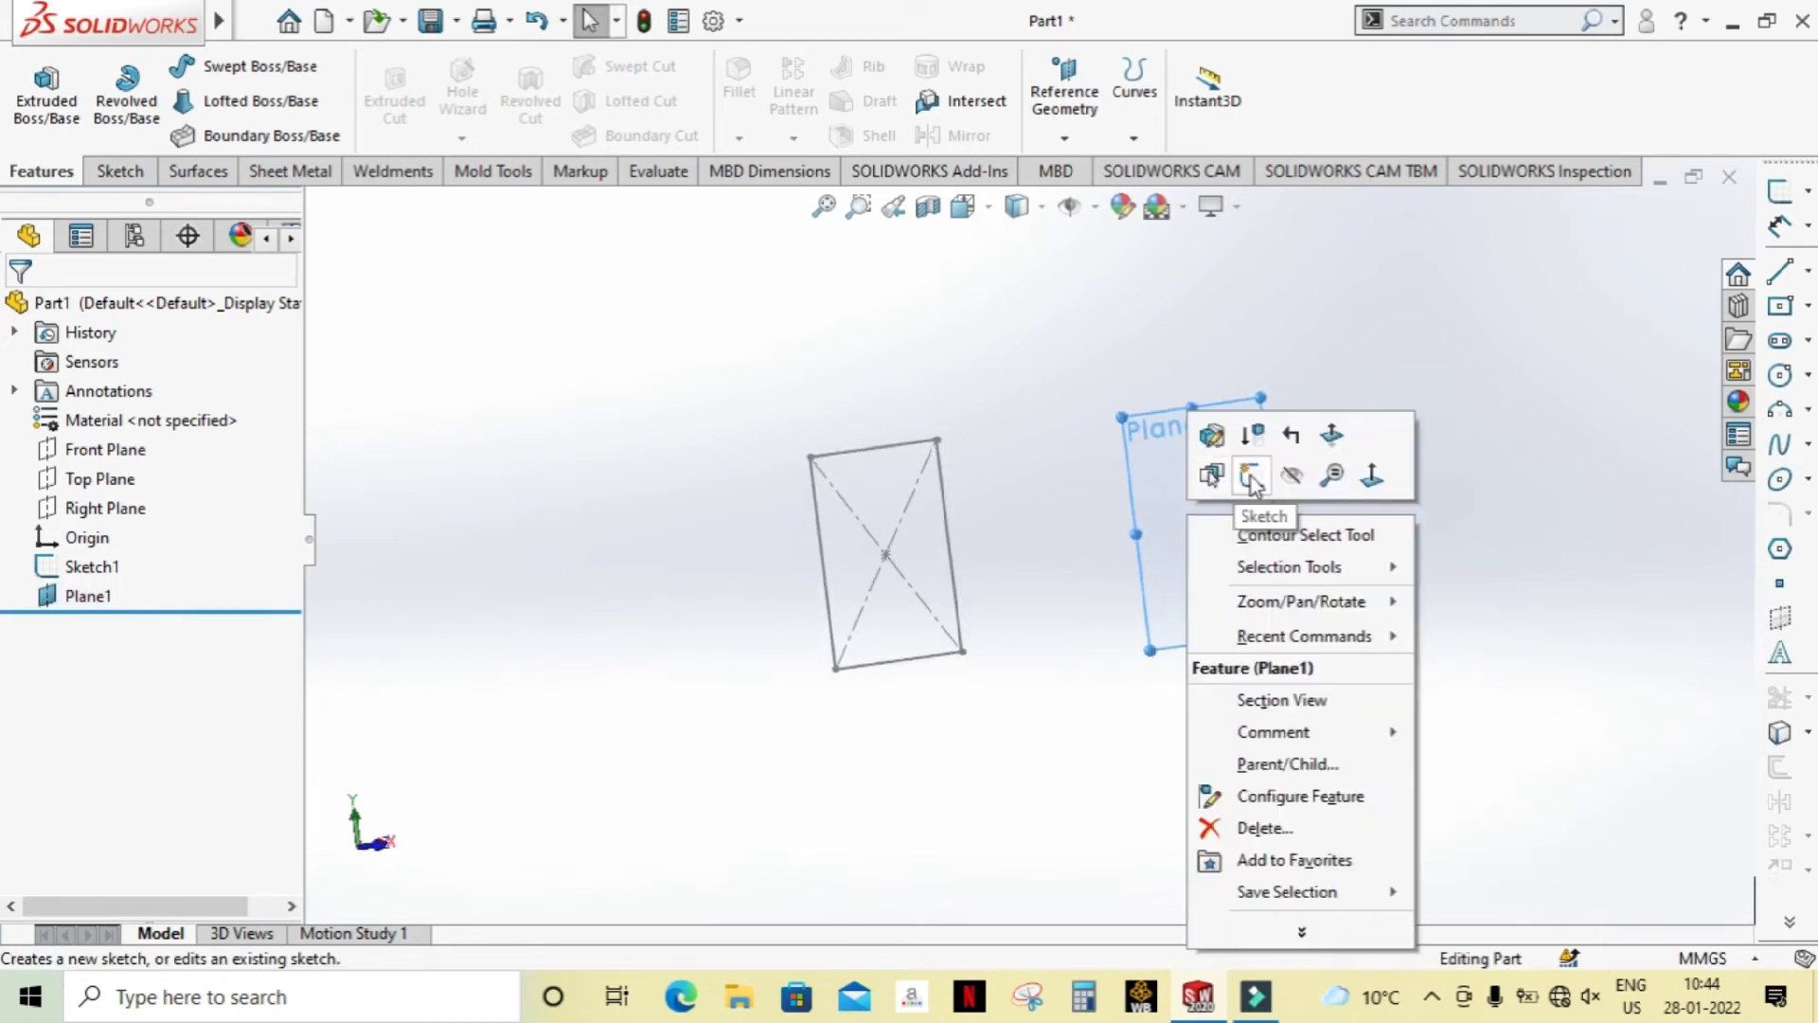
click(1253, 474)
click(966, 206)
click(1115, 355)
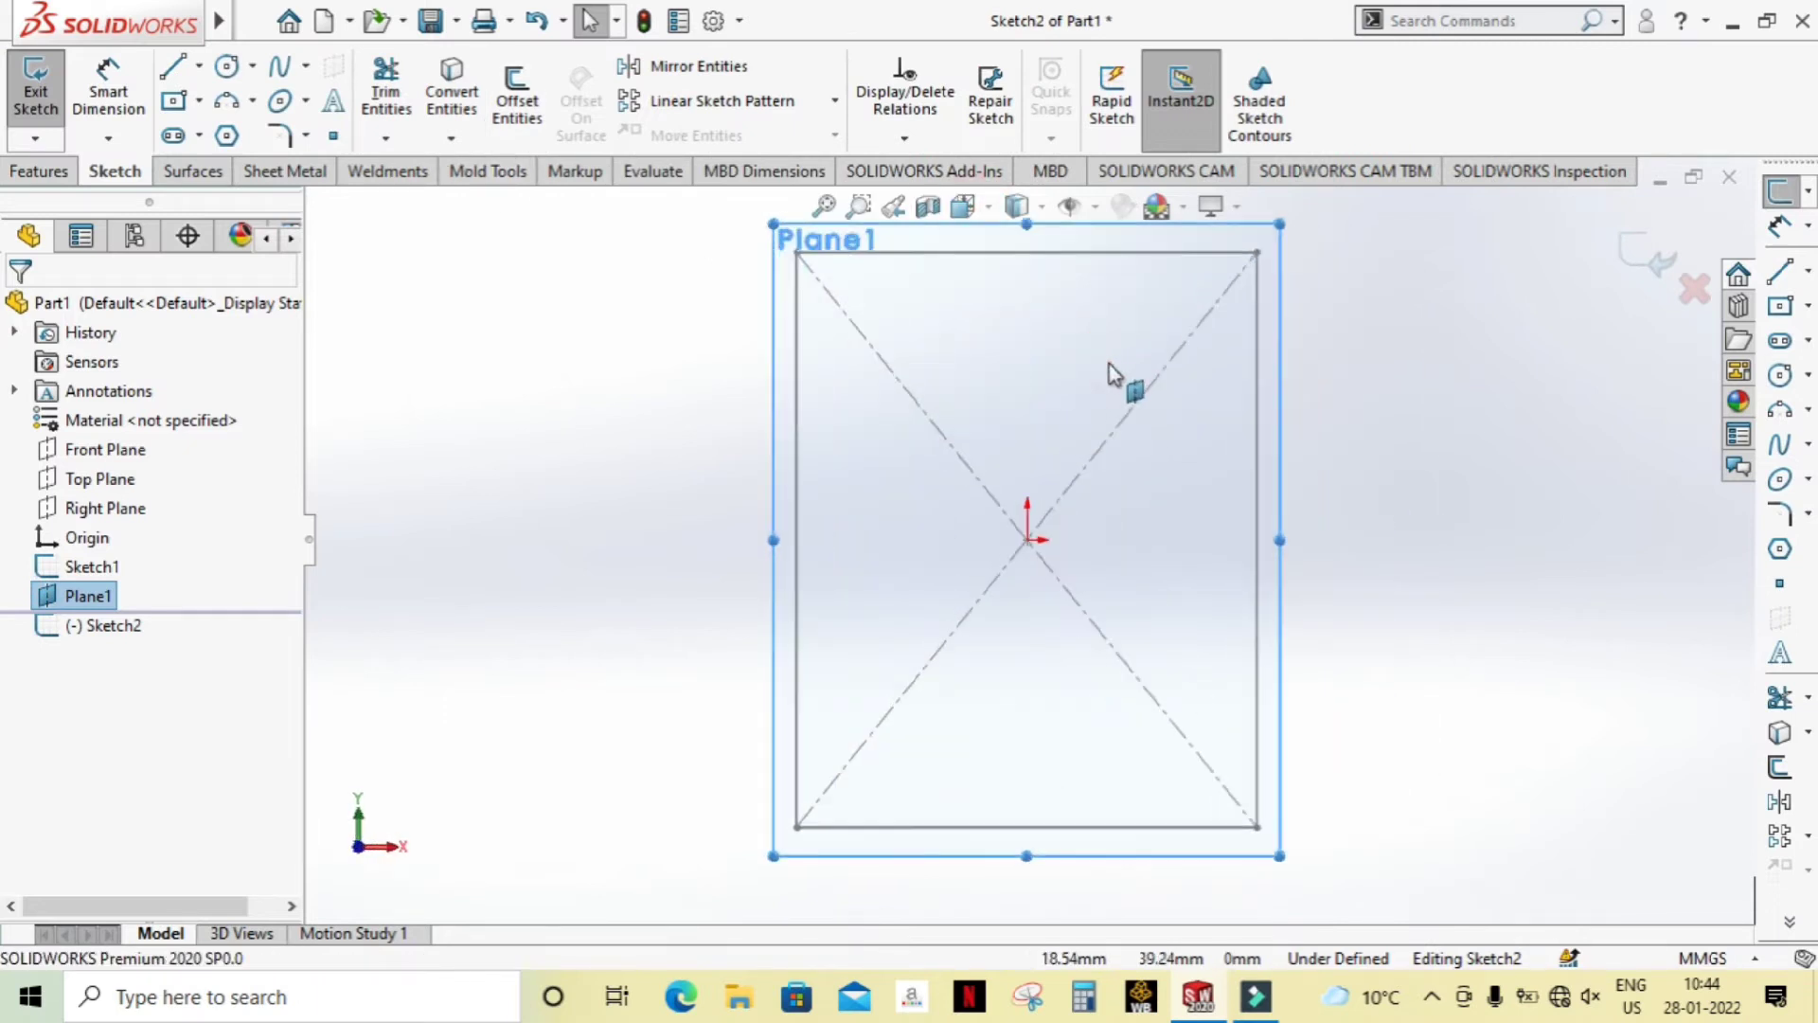
click(170, 105)
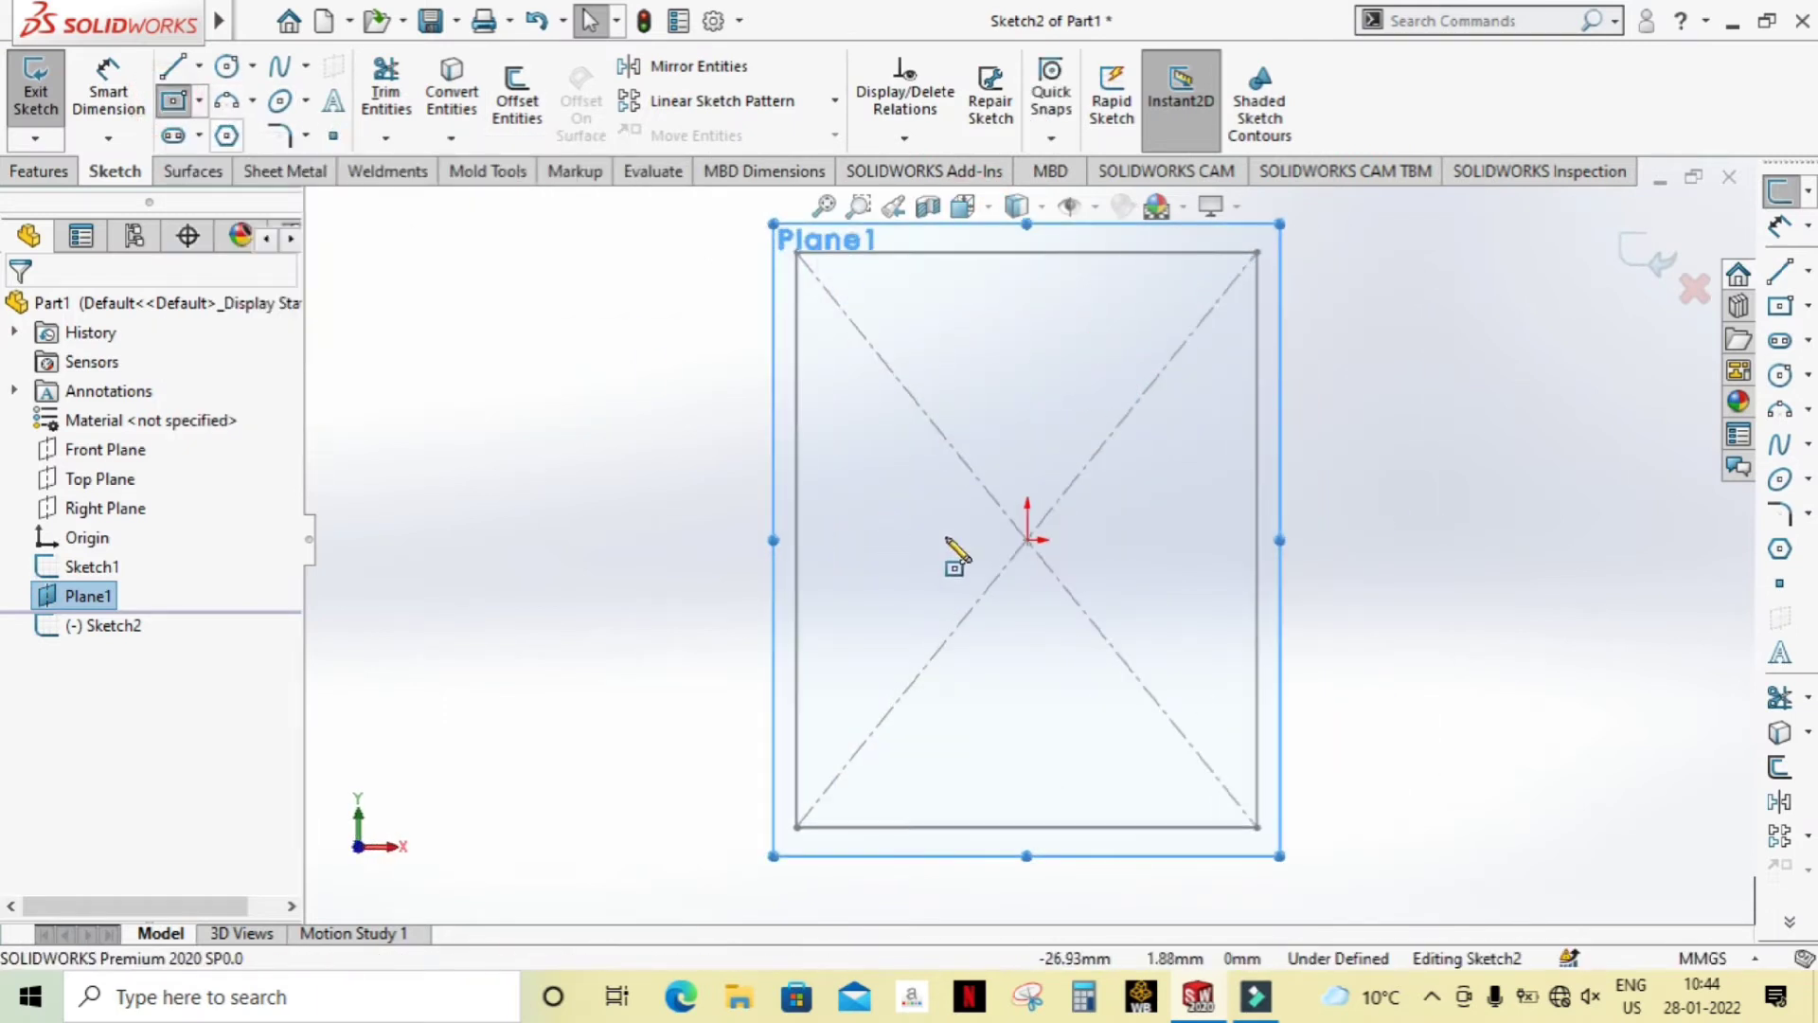
click(1027, 540)
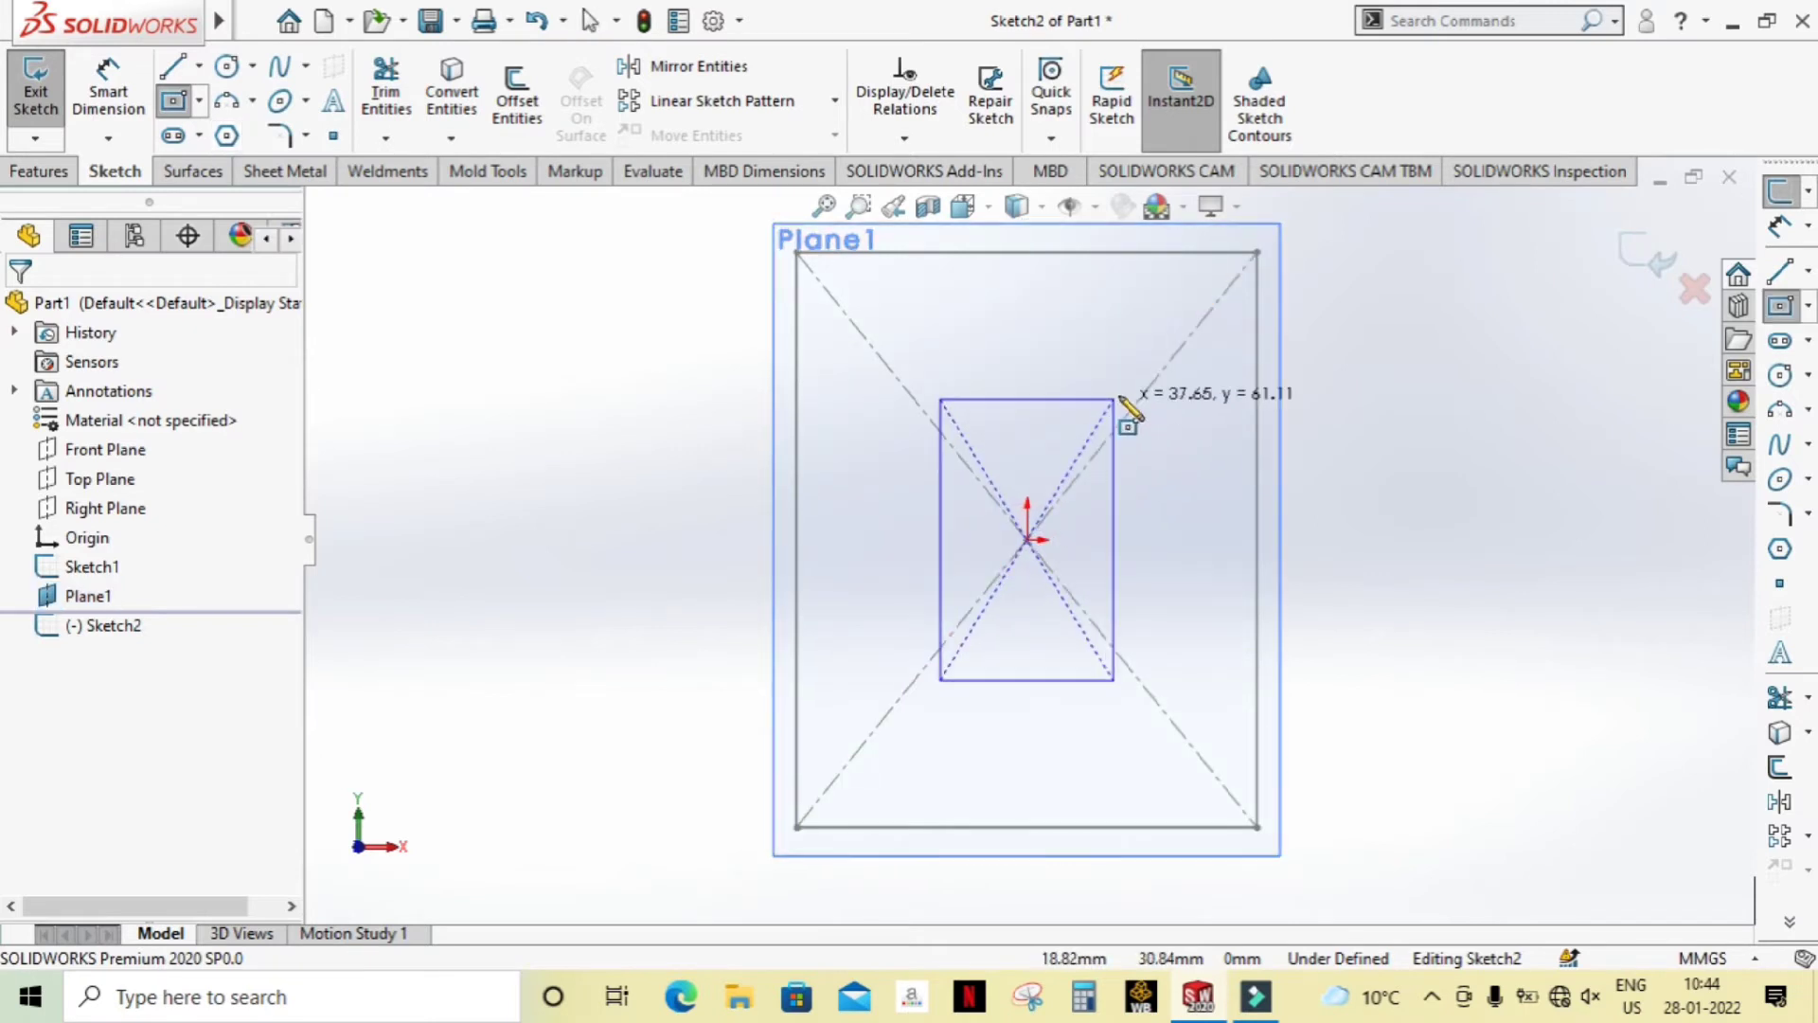
click(1173, 408)
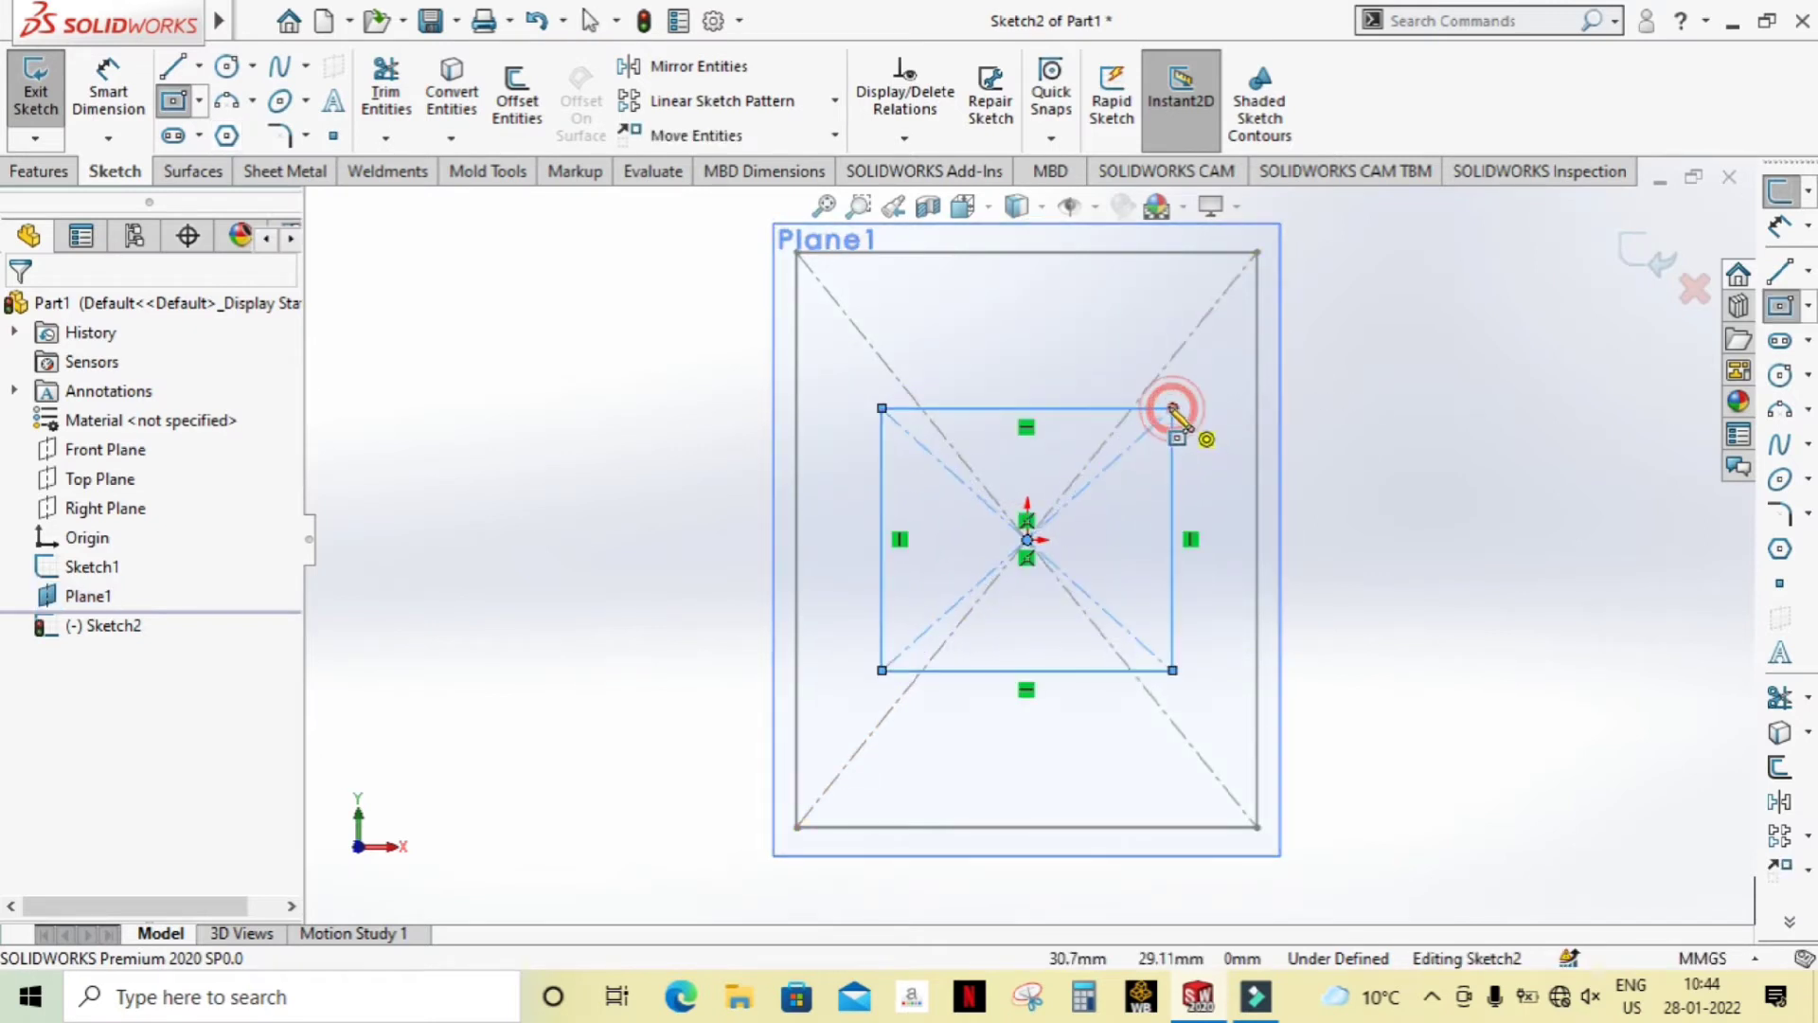
key(Escape)
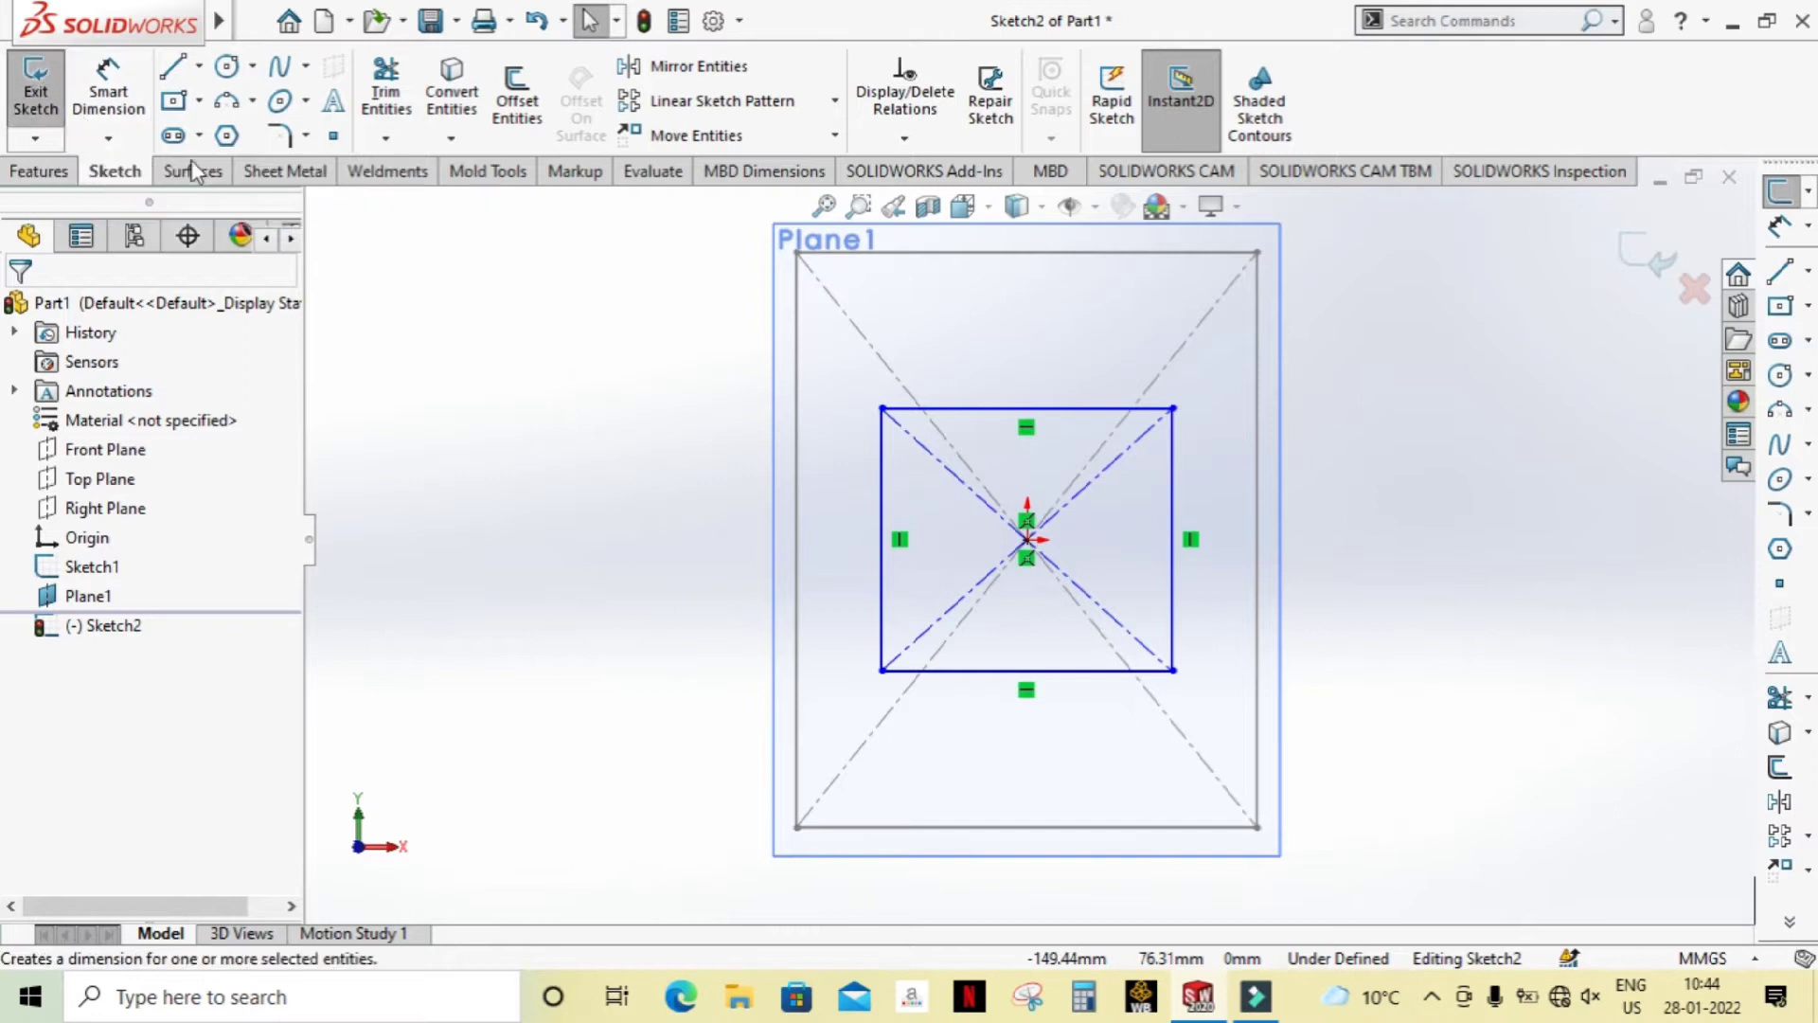
Step: Dimension the Plane1 rectangle 64 mm wide by 56 mm high
click(280, 134)
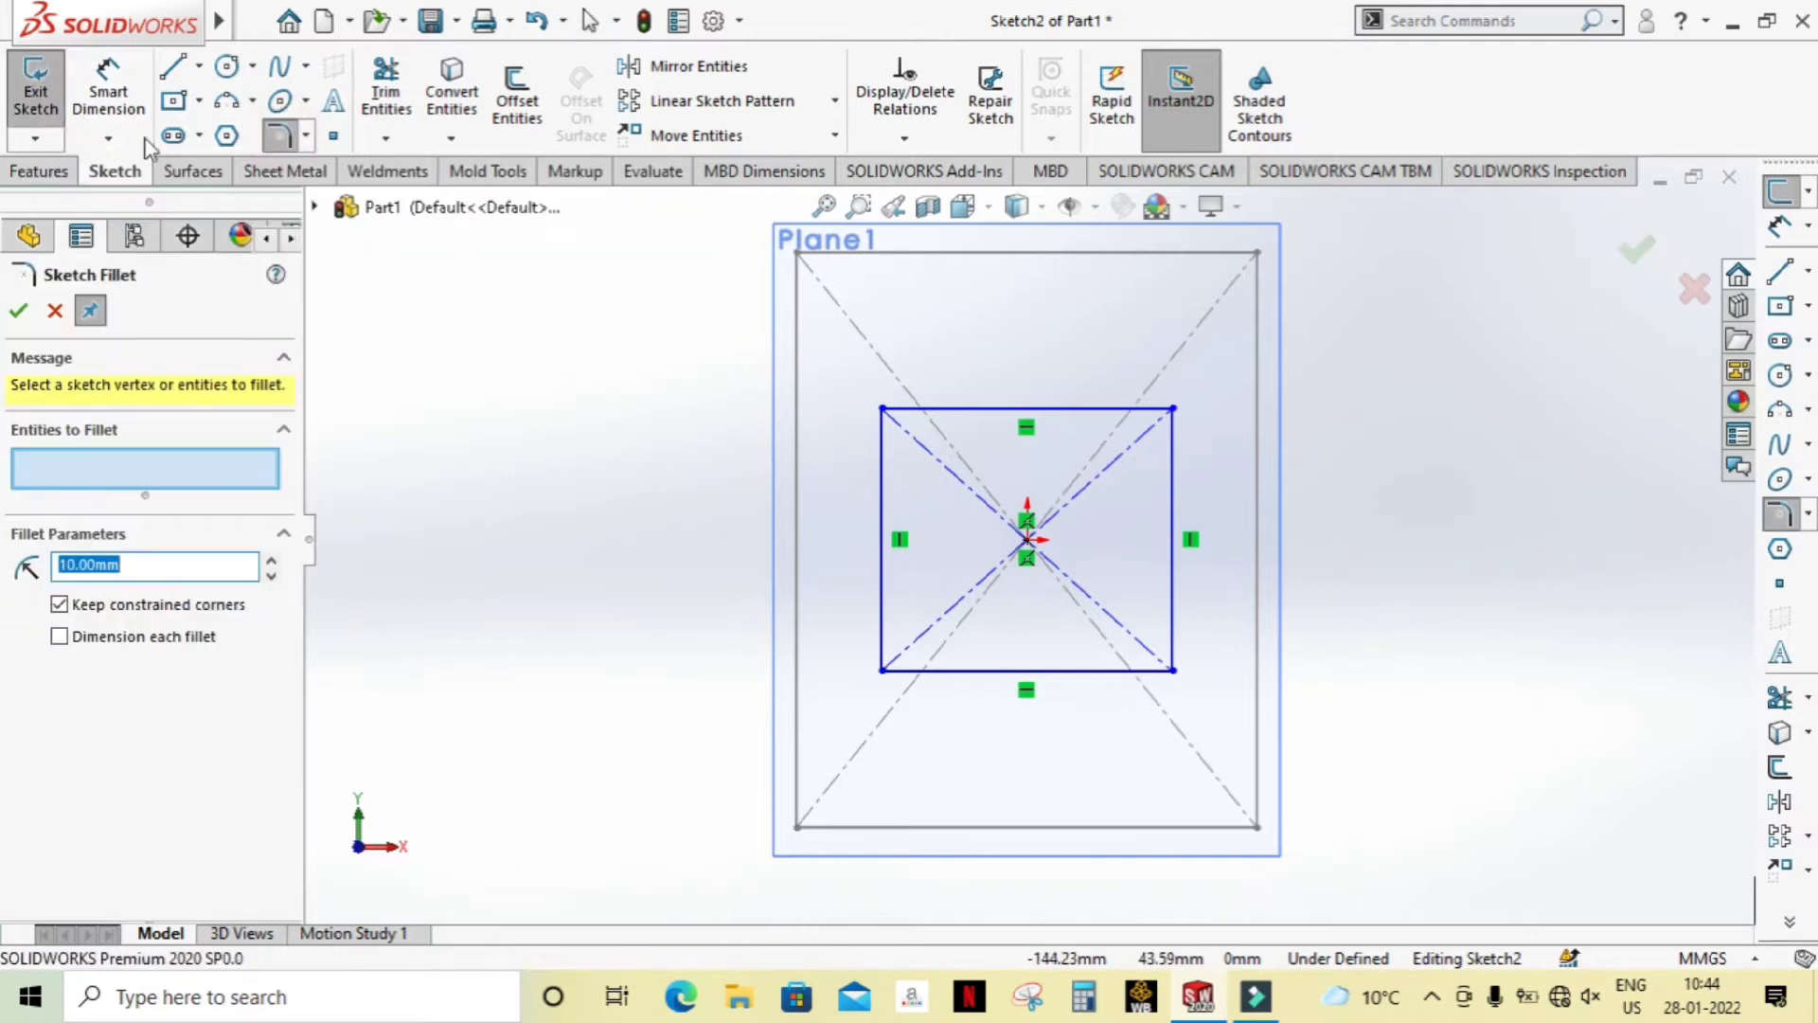
click(109, 85)
click(1048, 417)
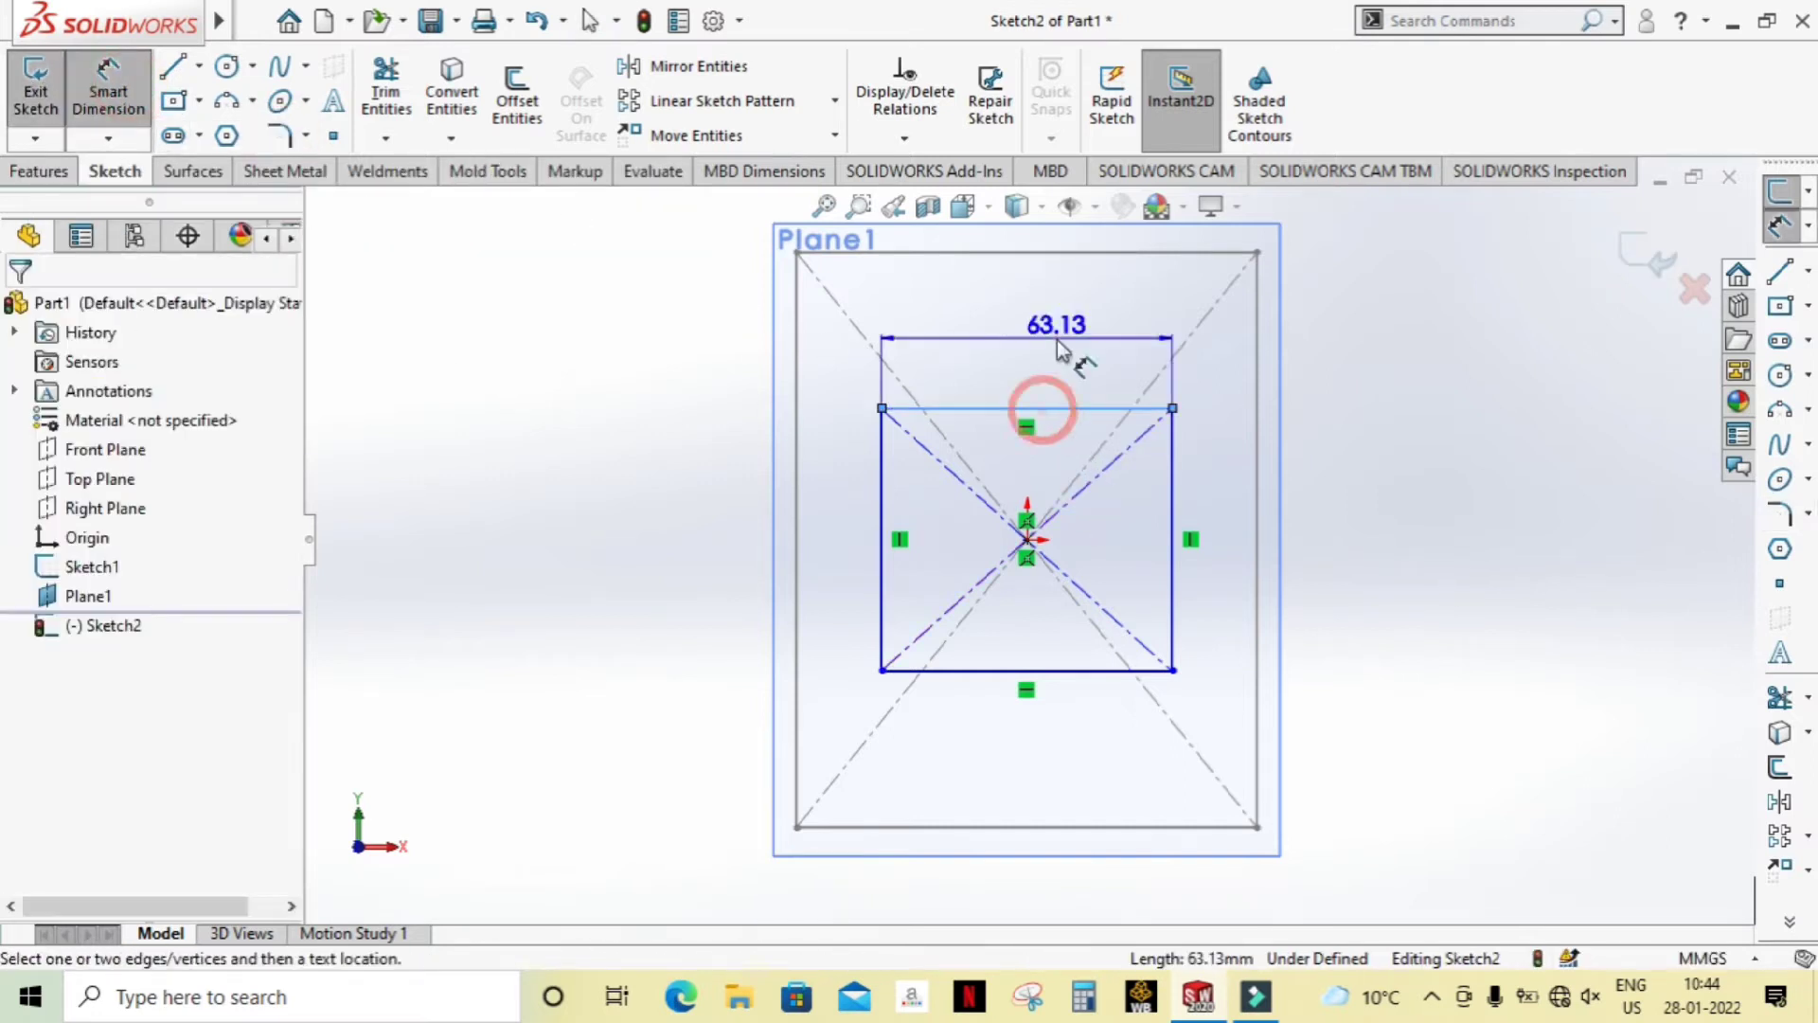
click(1059, 339)
text(64)
key(Return)
click(881, 478)
click(853, 475)
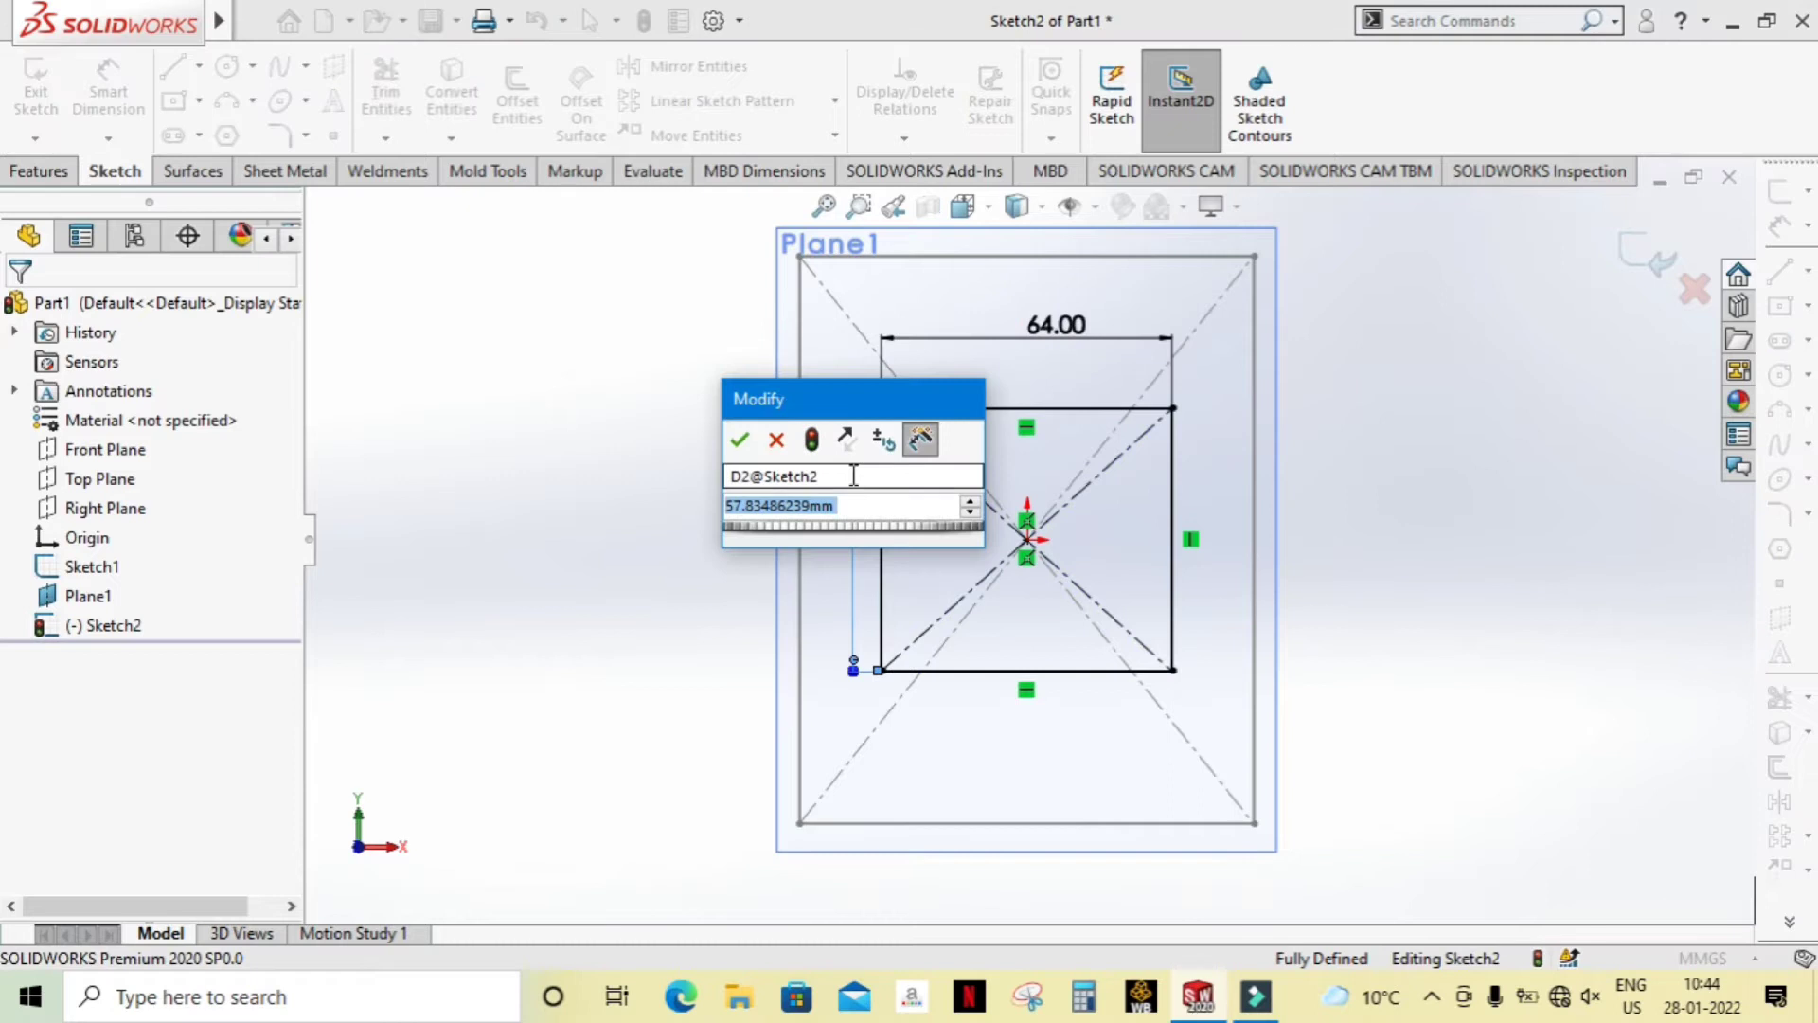
text(56)
key(Return)
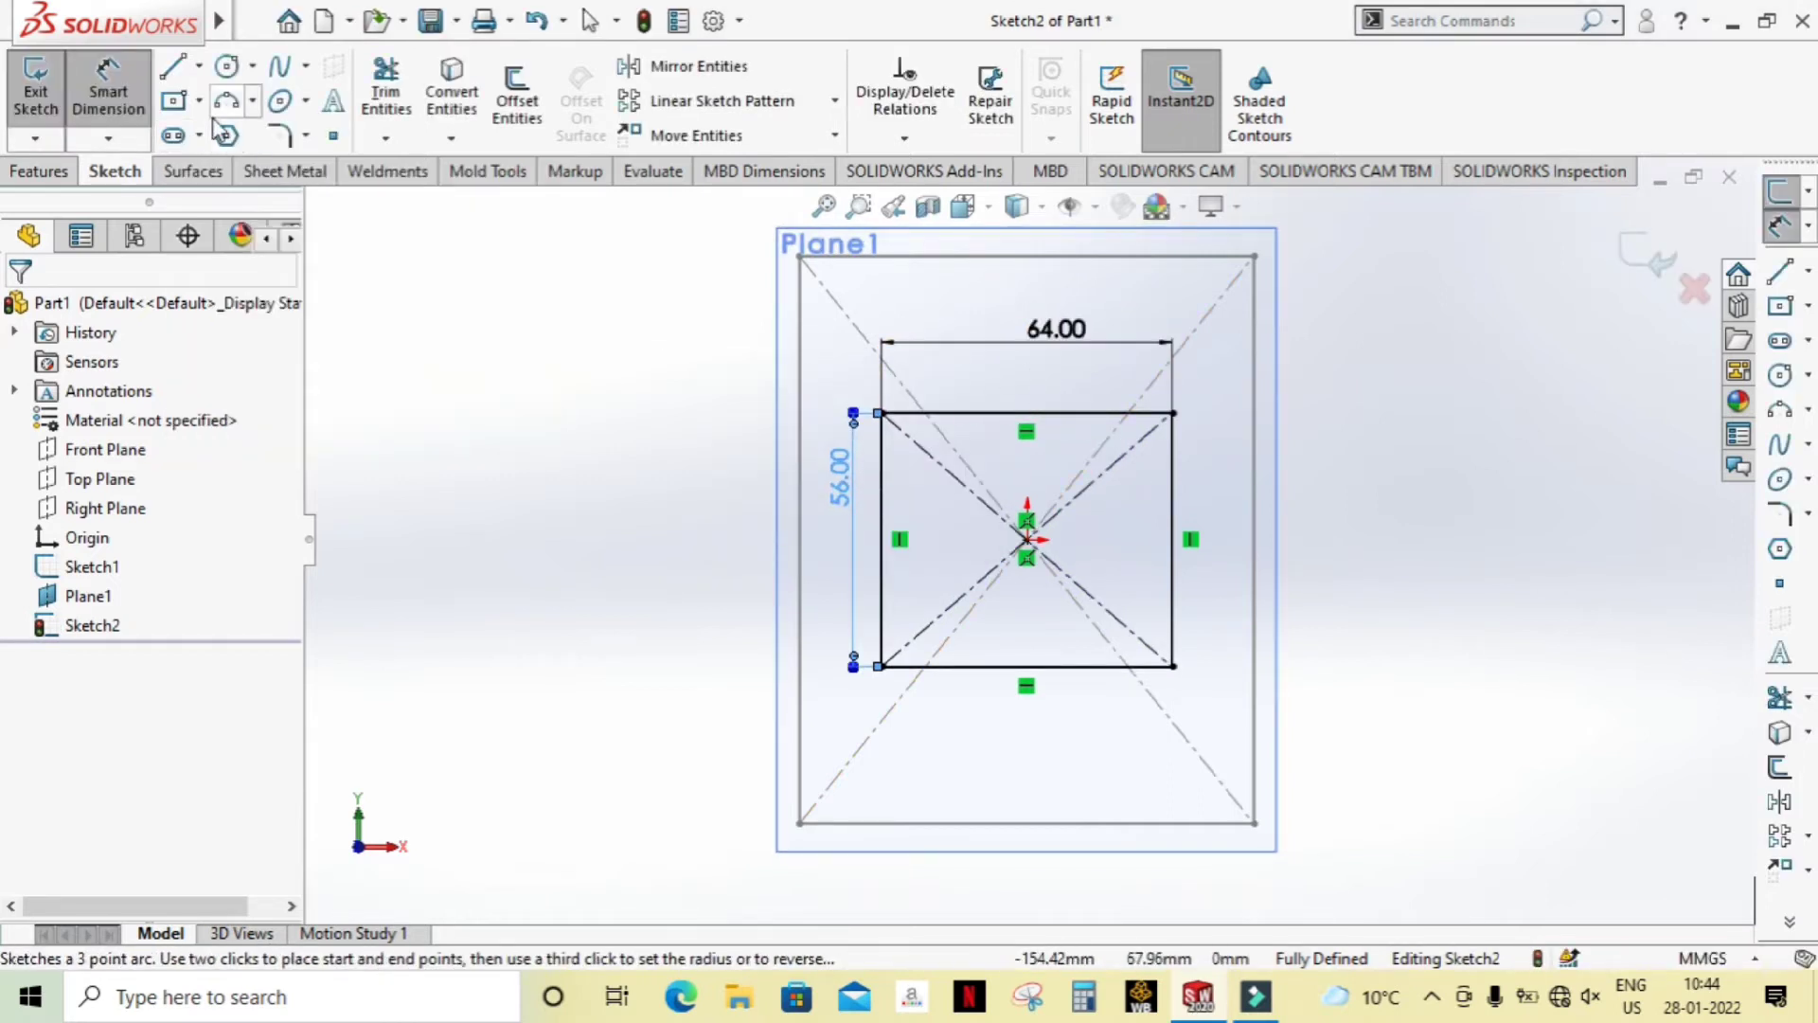
Step: Round all four corners of Sketch2's 64 × 56 rectangle with 7 mm sketch fillets
click(278, 137)
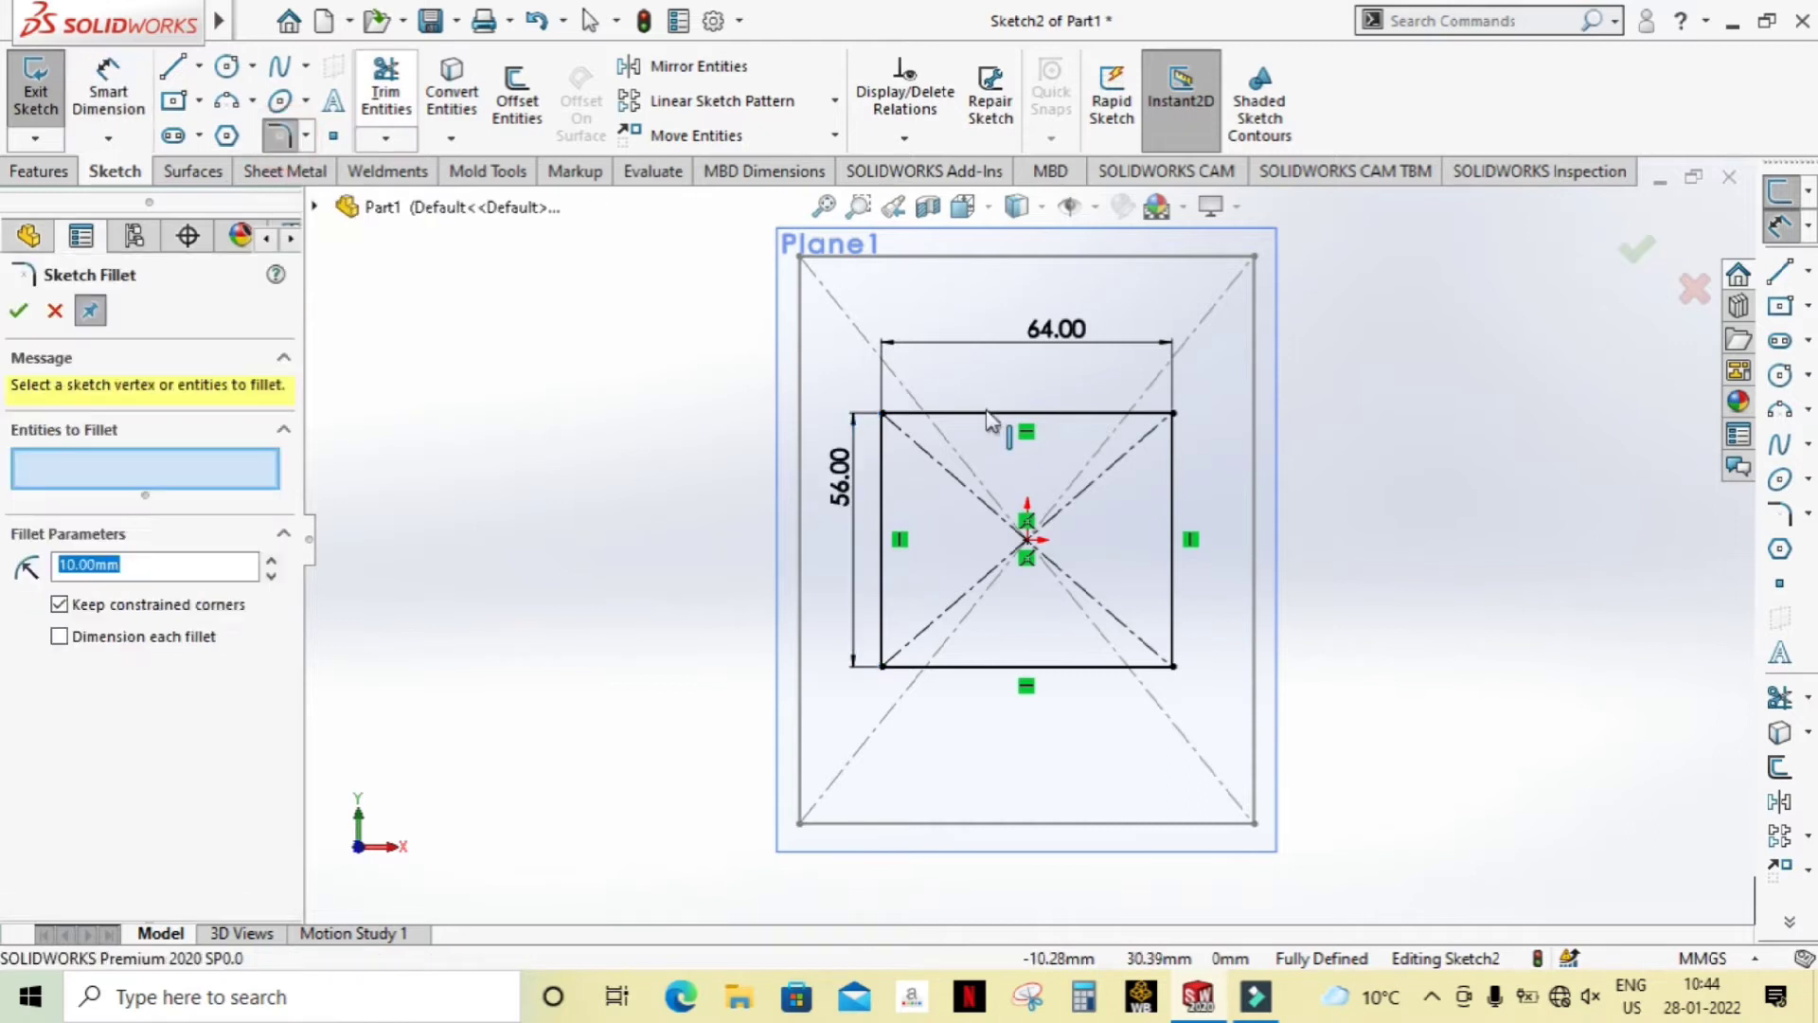
click(879, 417)
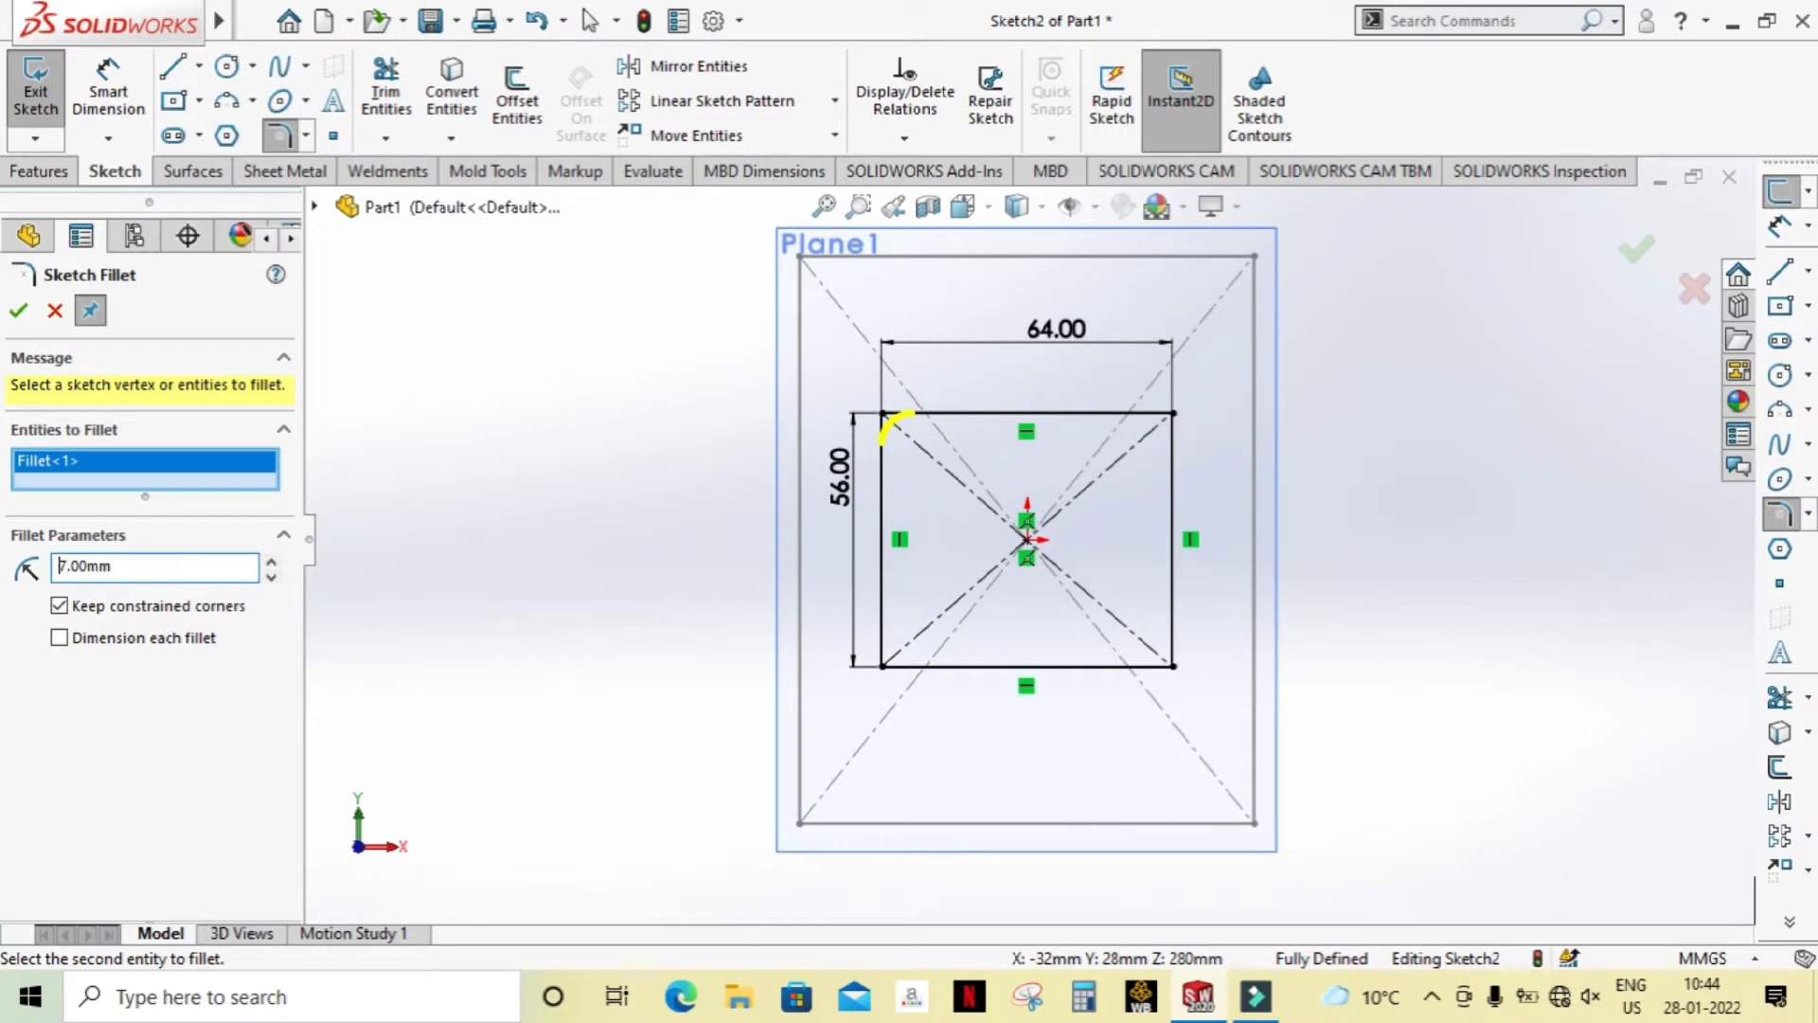
click(1173, 415)
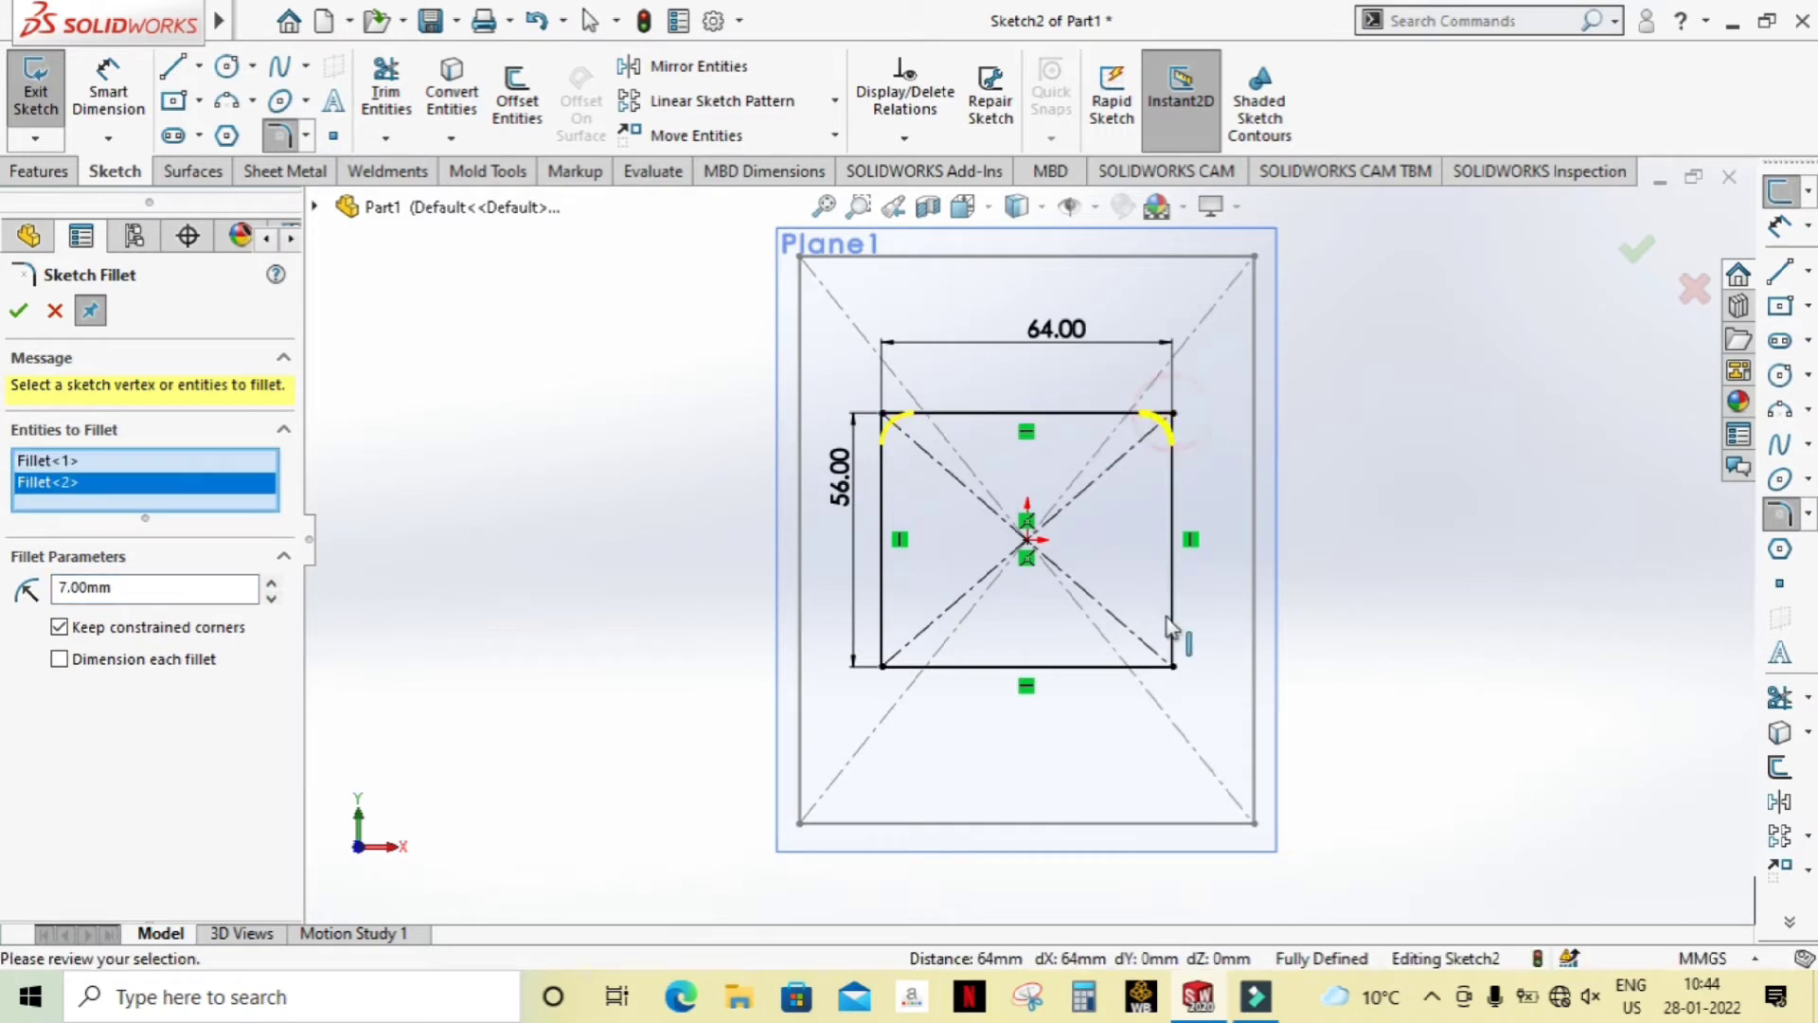
click(1172, 666)
click(880, 666)
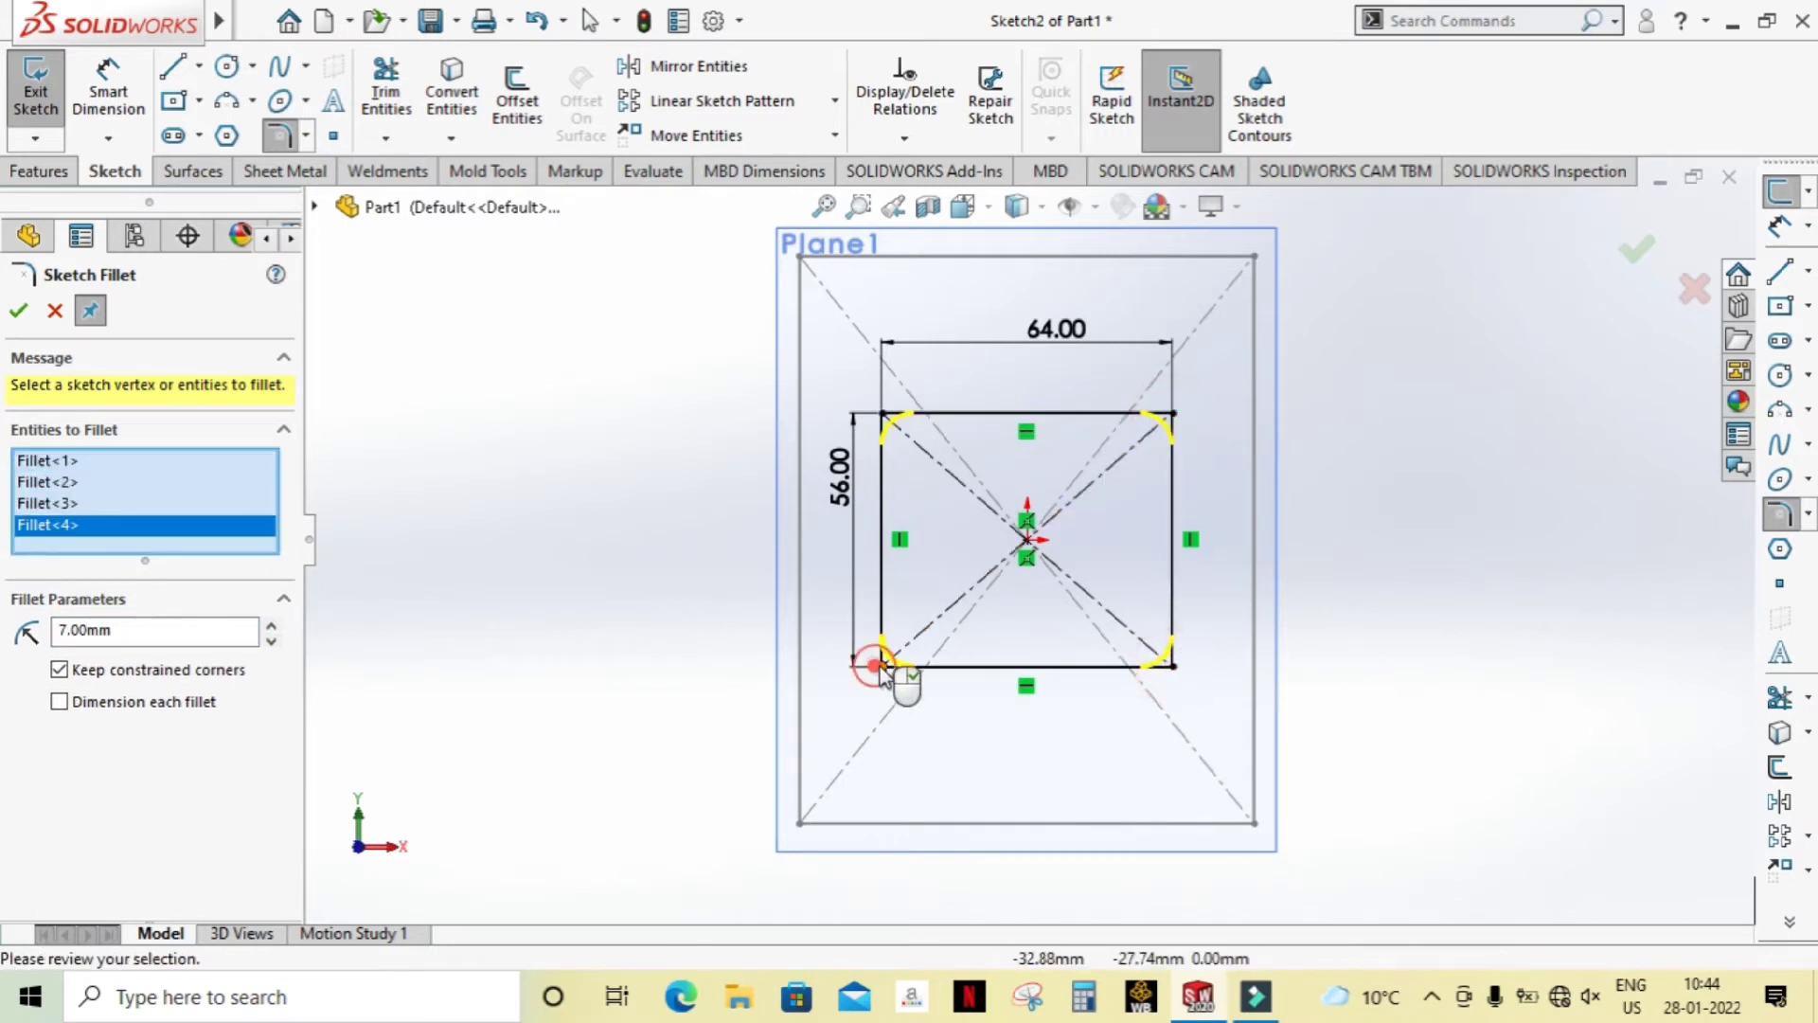
click(17, 312)
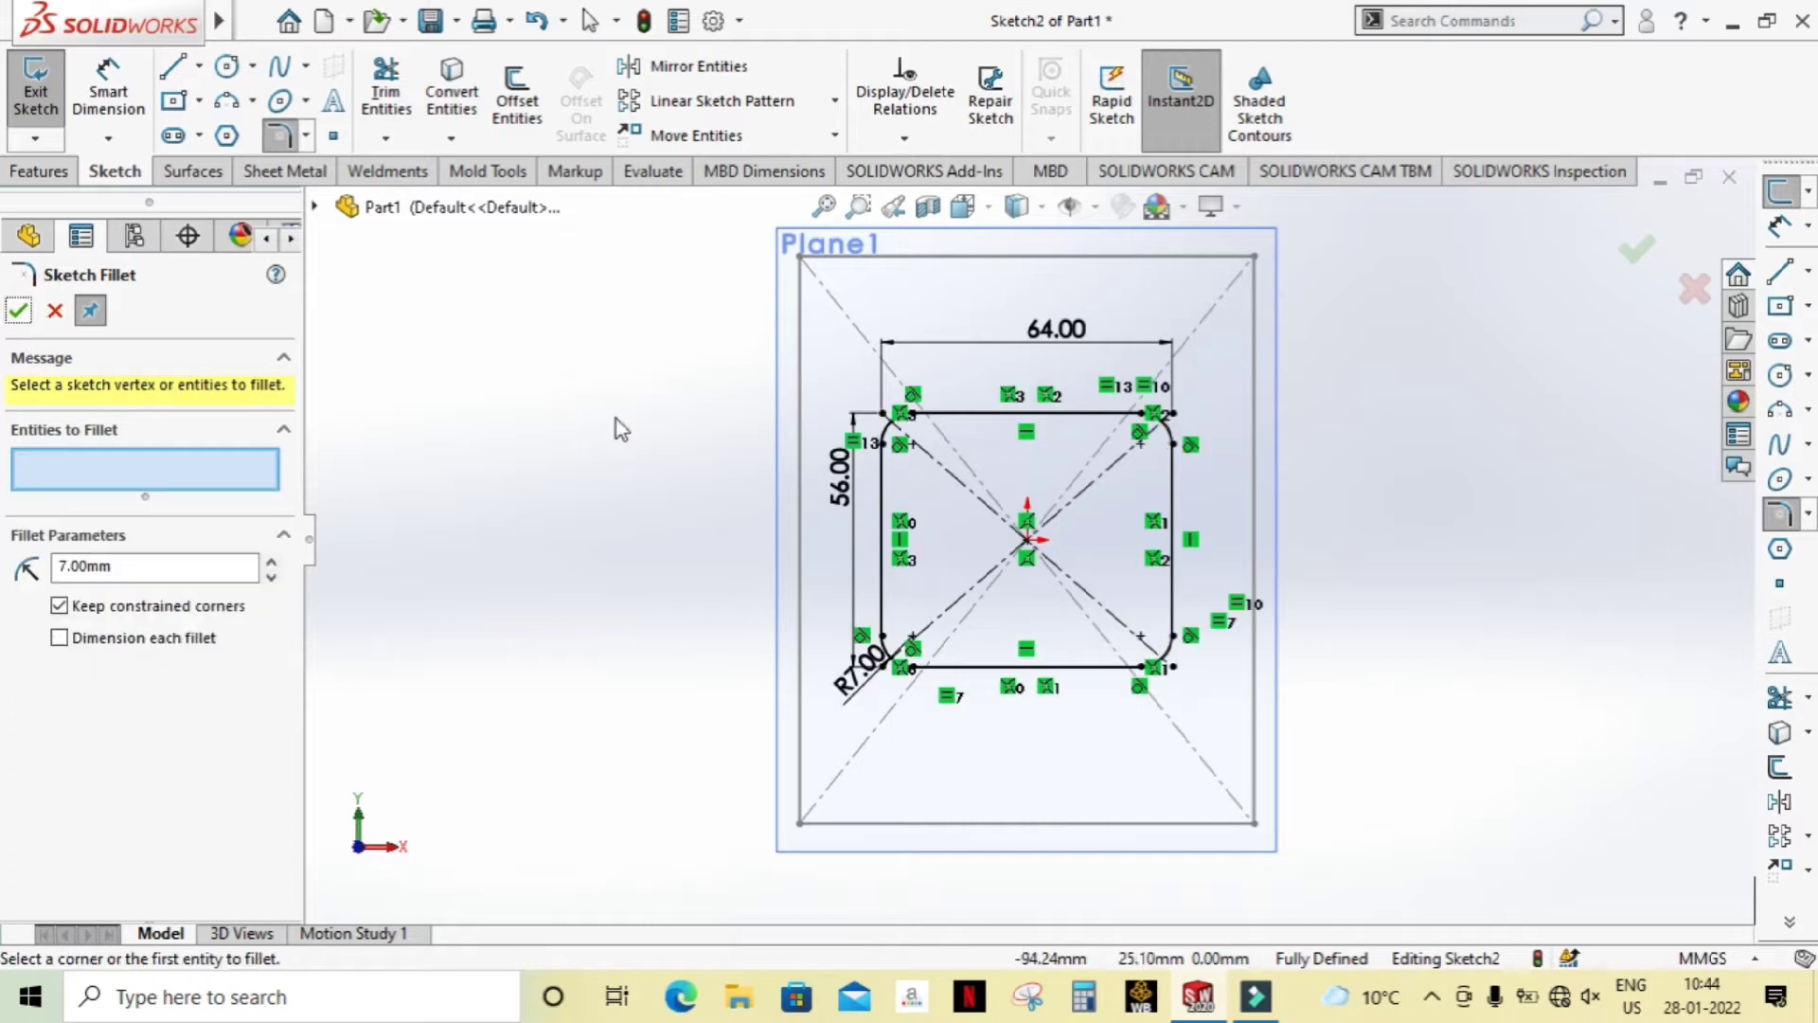
scroll(1027, 540, up, 1)
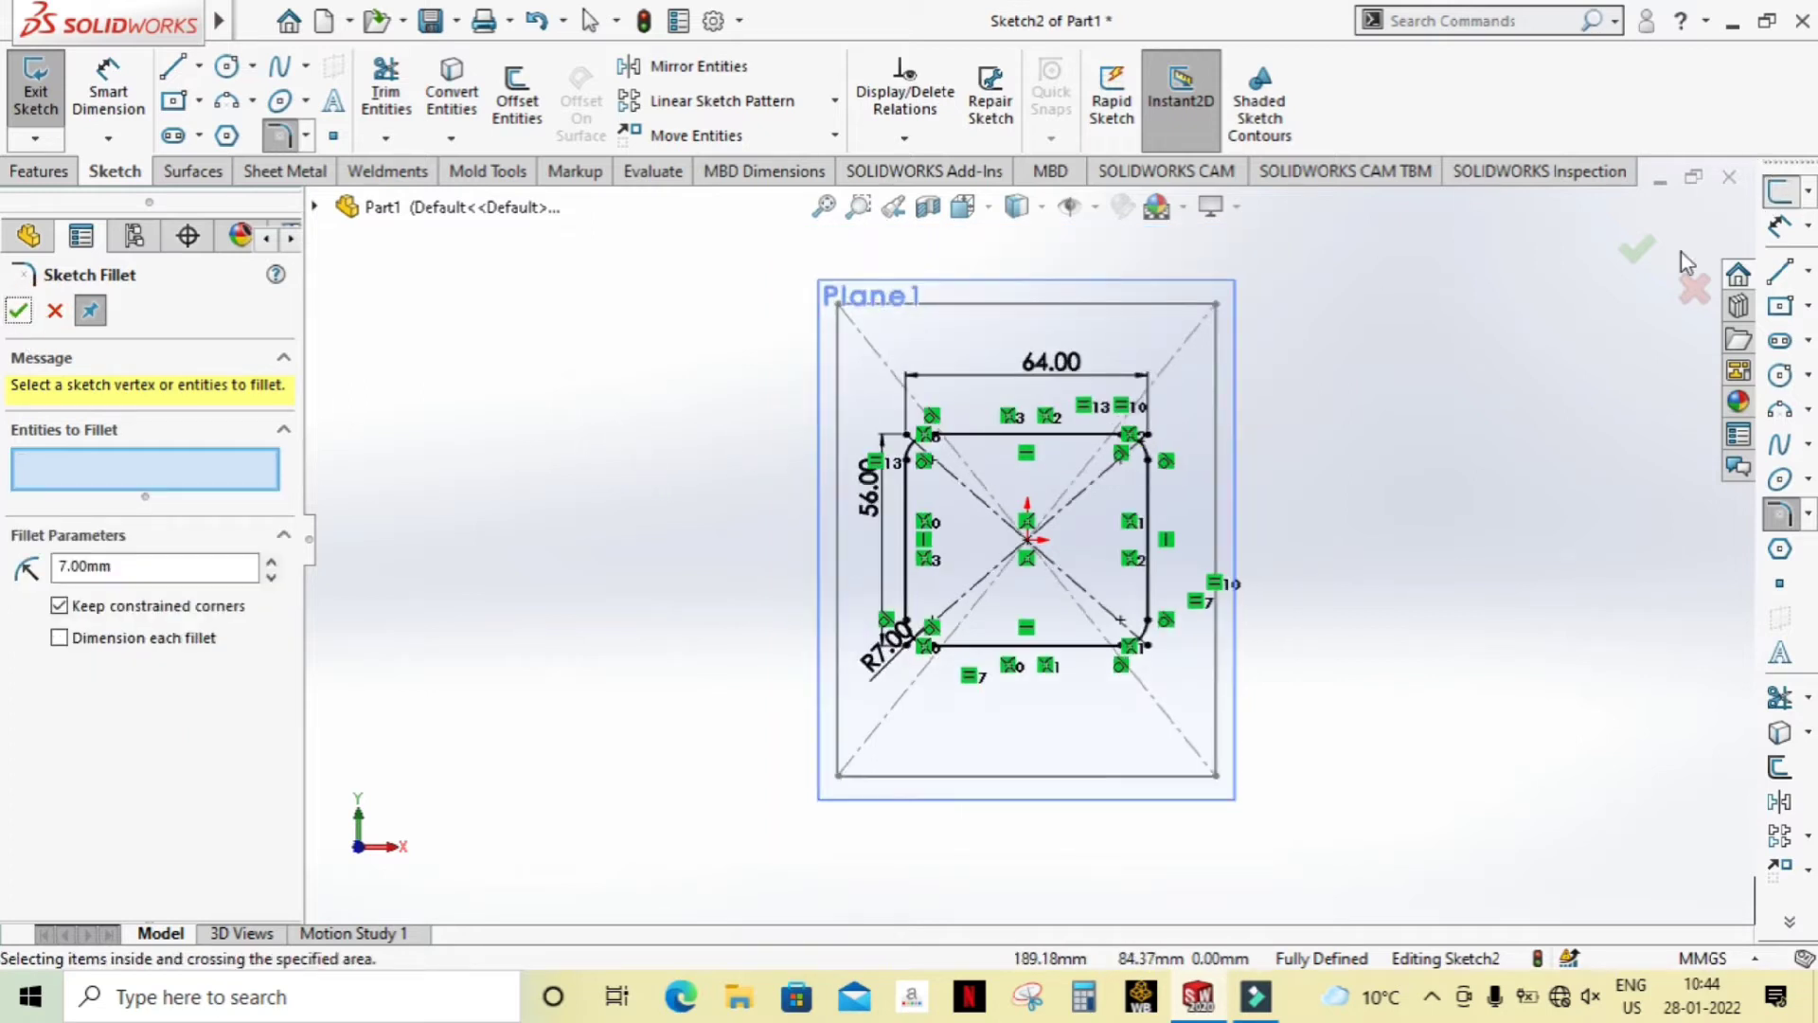
click(1635, 252)
mouse_move(1465, 393)
middle_down()
mouse_move(1411, 473)
mouse_move(1355, 454)
mouse_move(1368, 503)
mouse_move(1238, 368)
mouse_move(1229, 397)
middle_up()
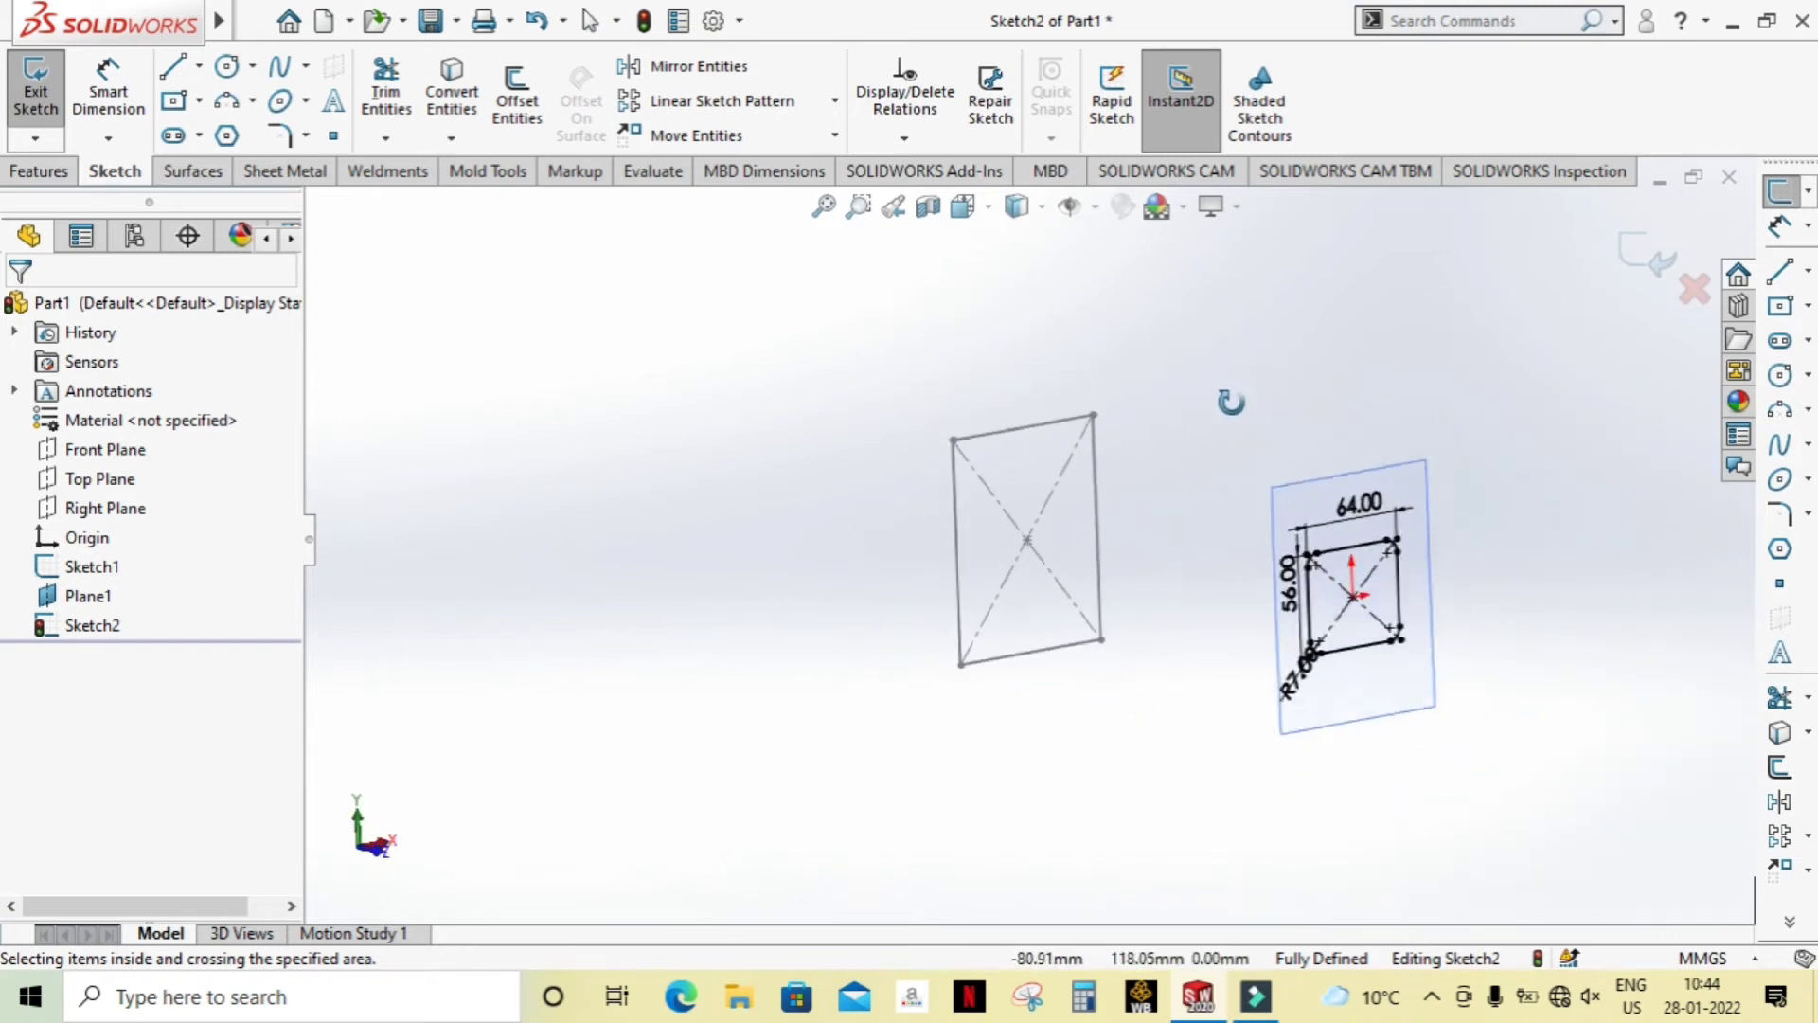
Step: Close Sketch2 and reopen Sketch1 for editing
click(1653, 254)
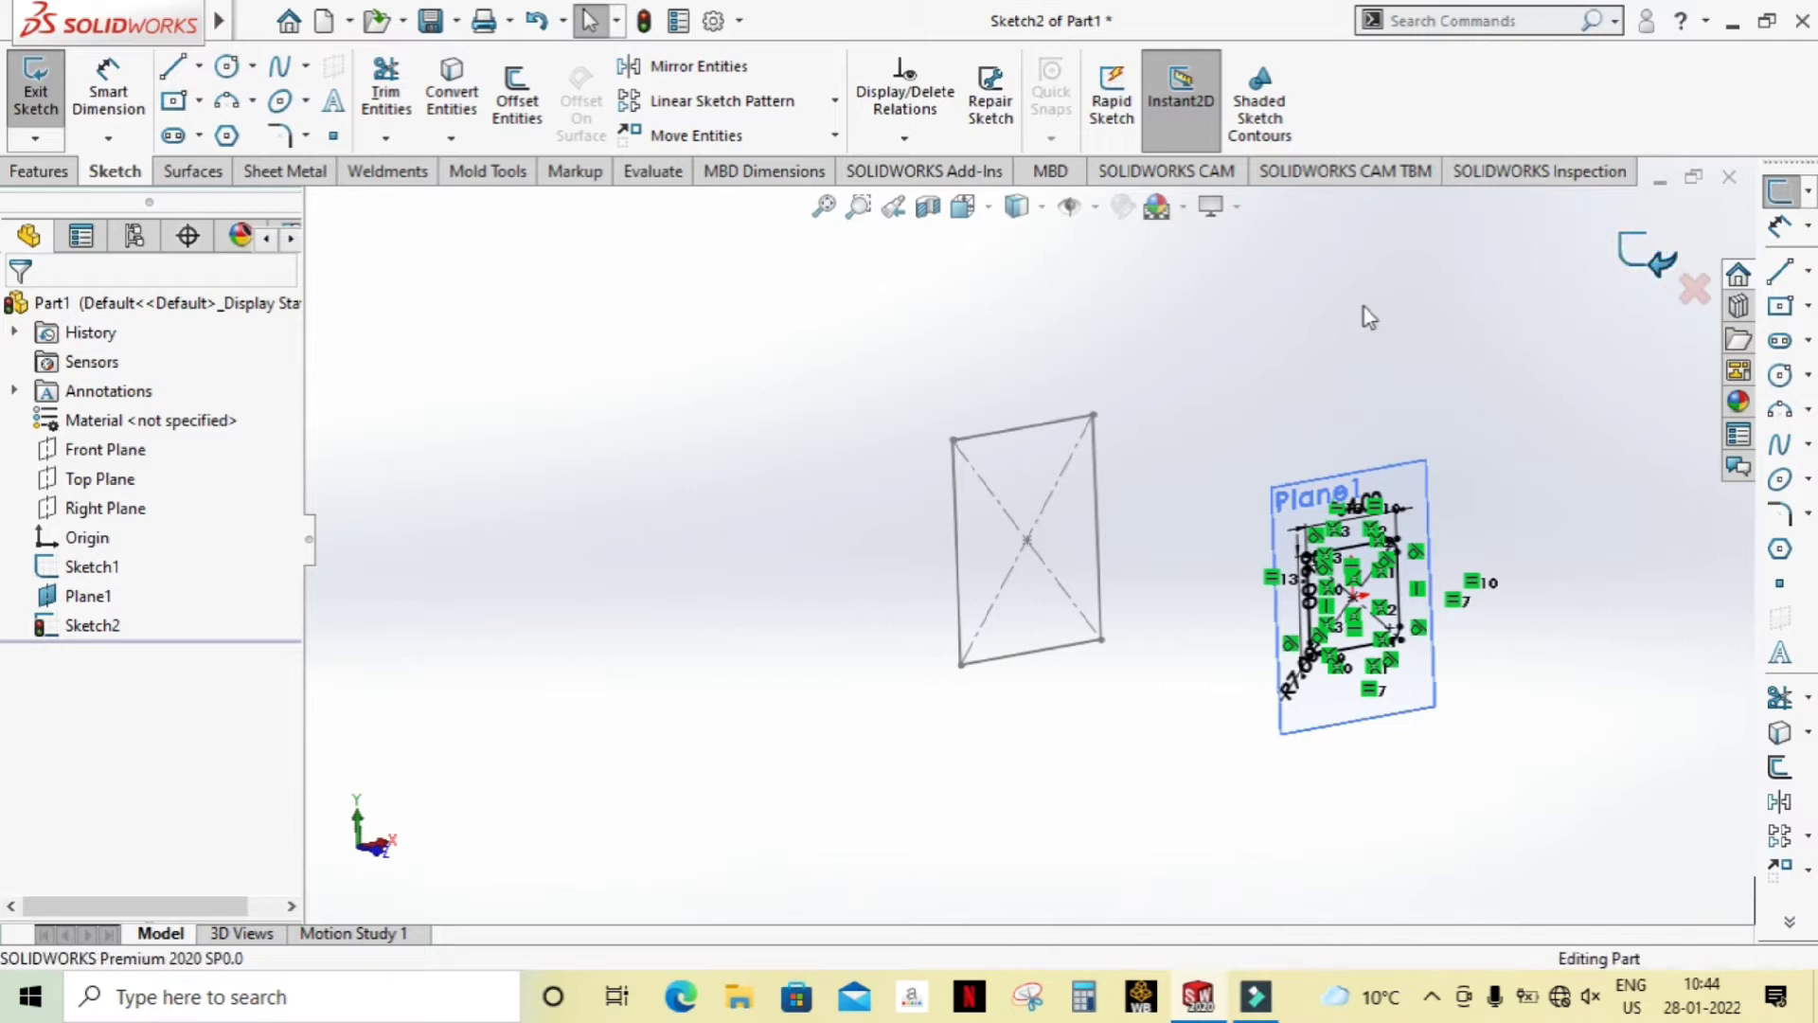
right_click(67, 571)
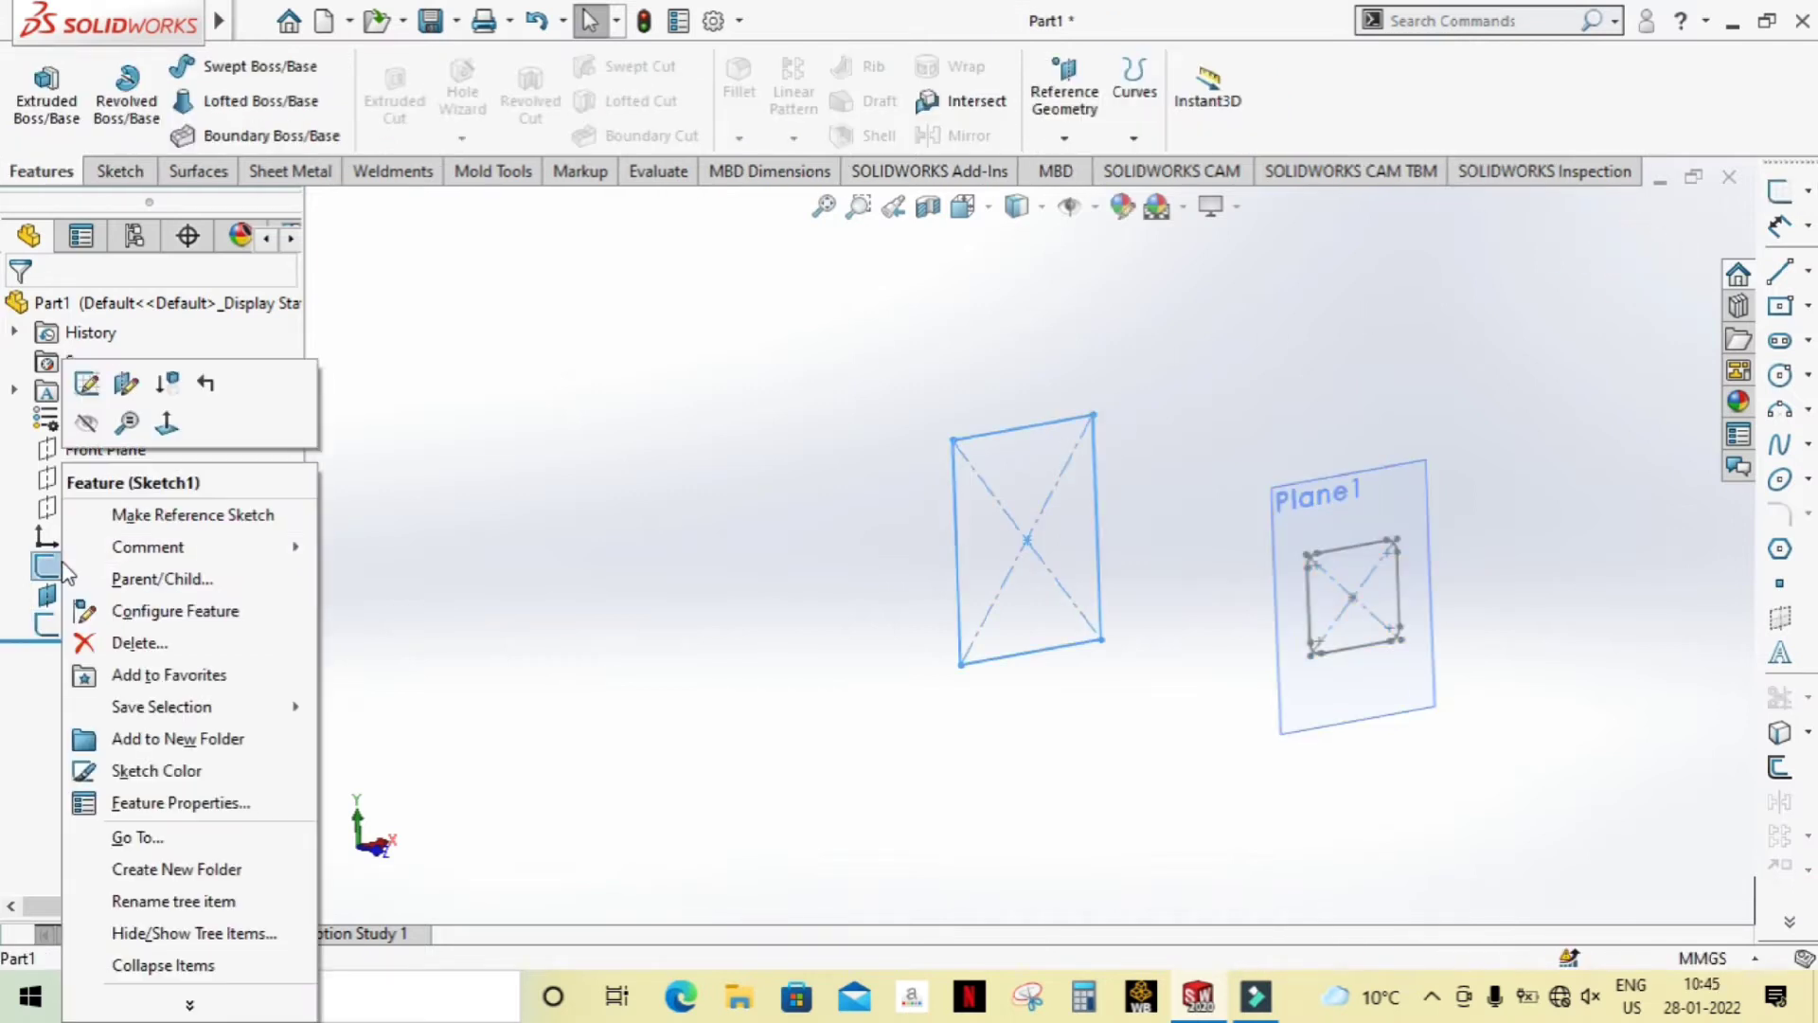
click(87, 382)
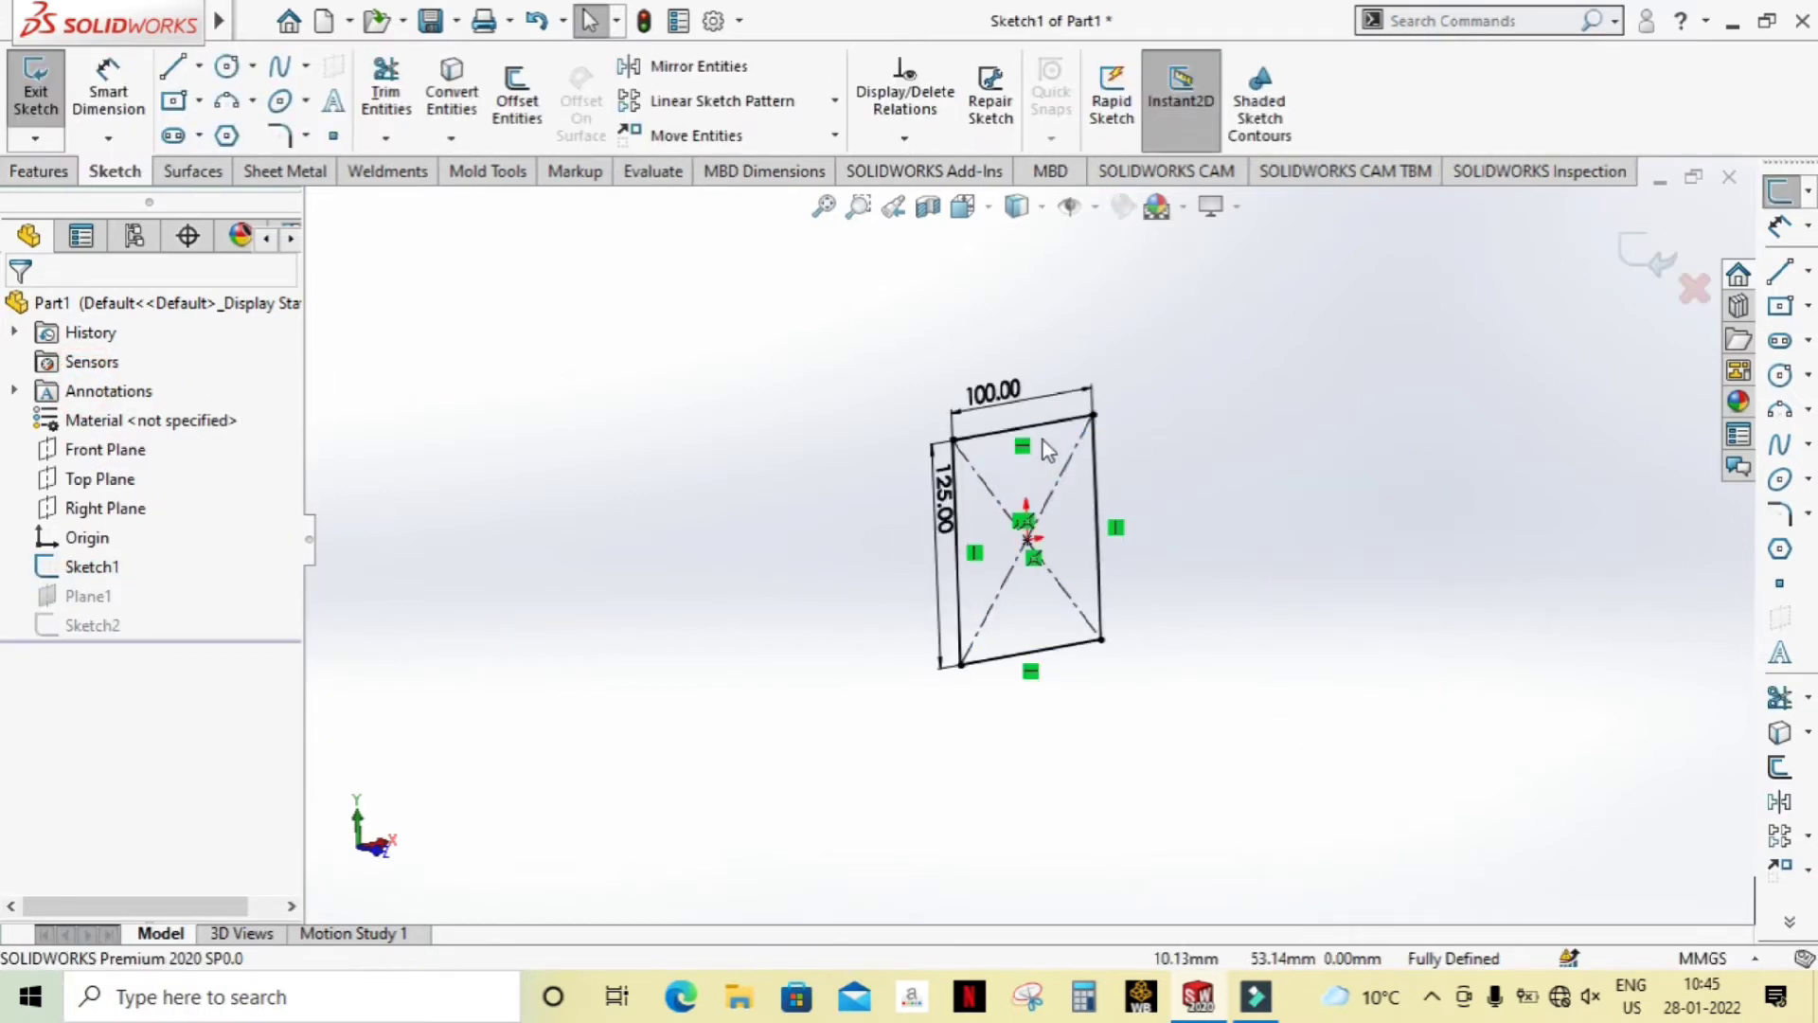
Step: Fillet the four corners of the 100 × 125 rectangle at 12 mm and exit Sketch1
click(277, 135)
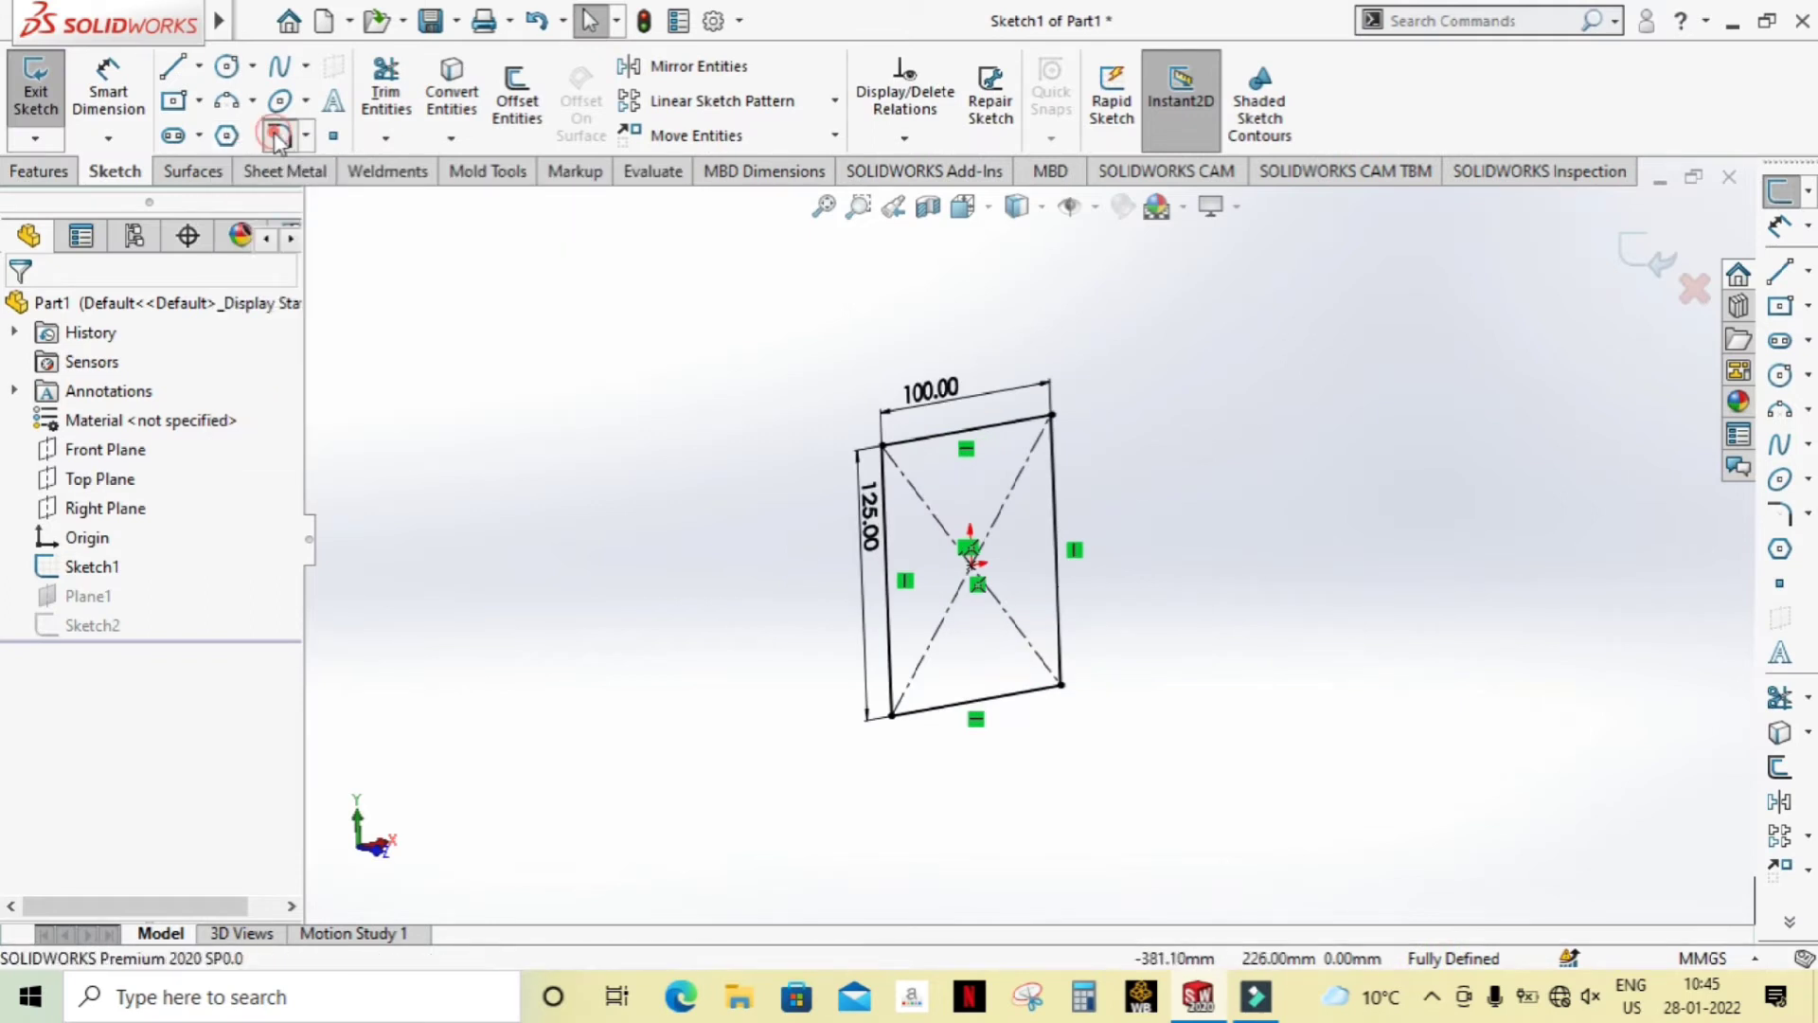
click(883, 447)
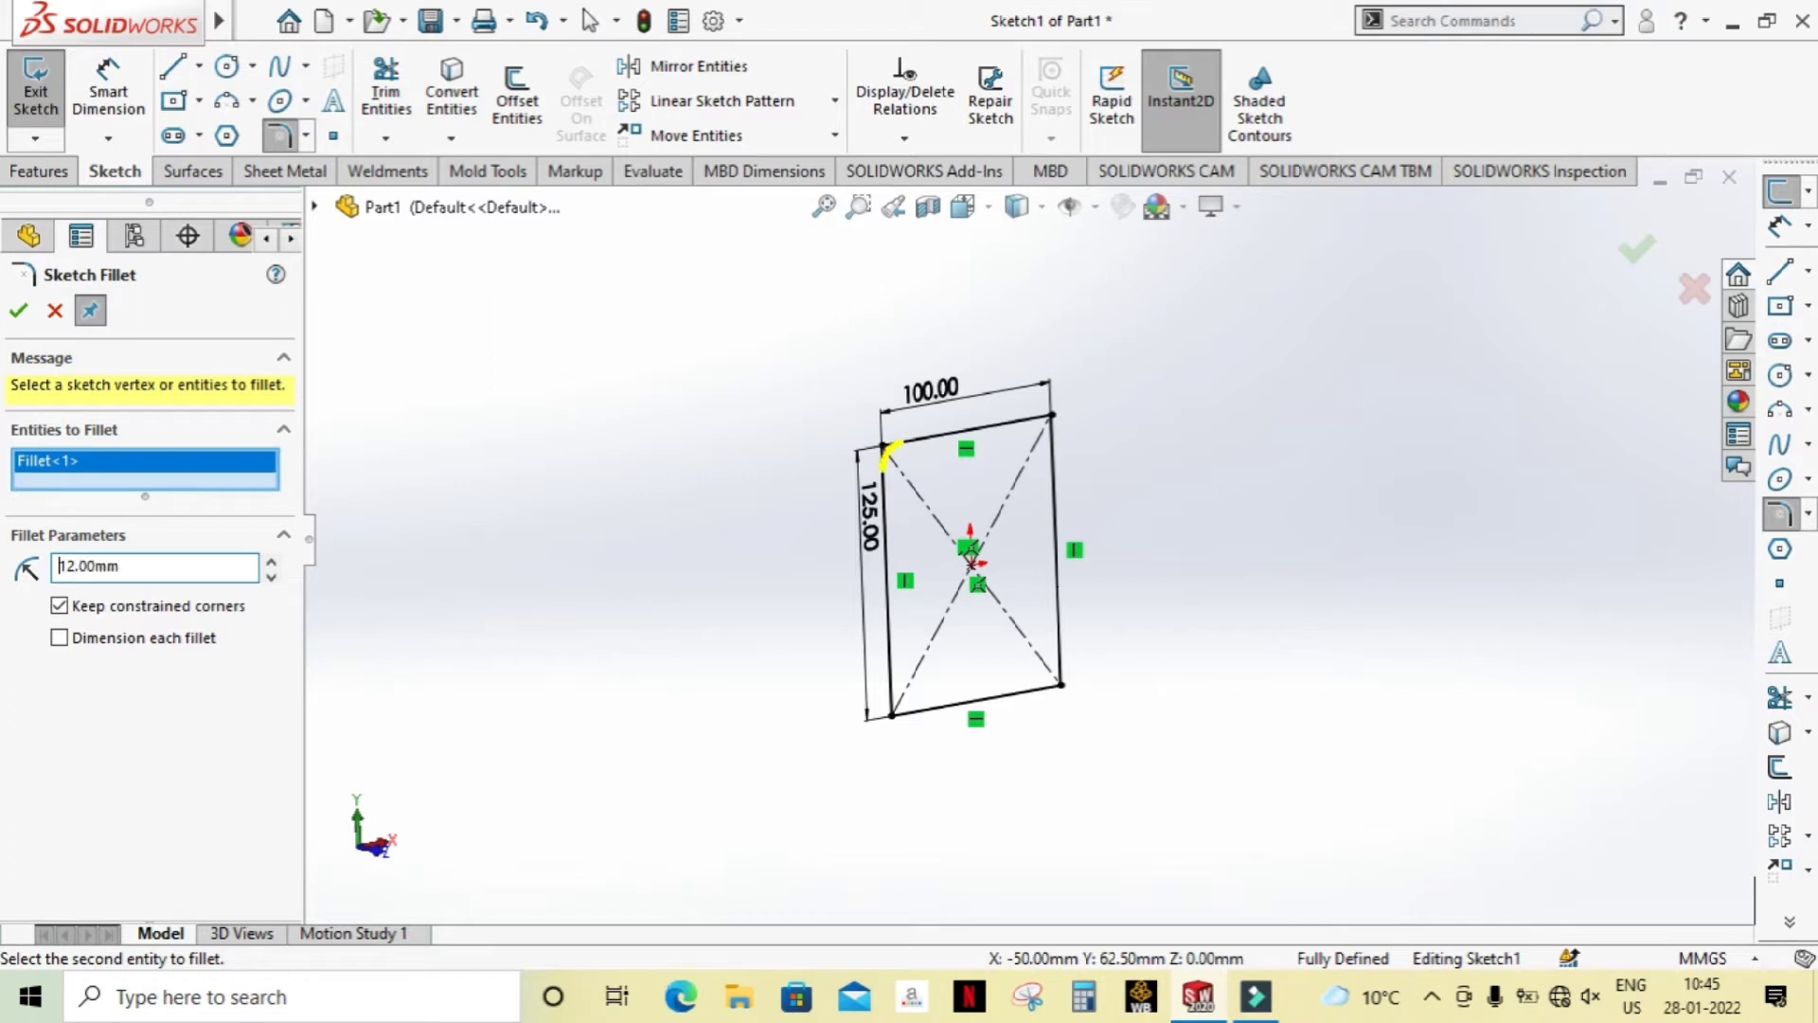
click(1051, 417)
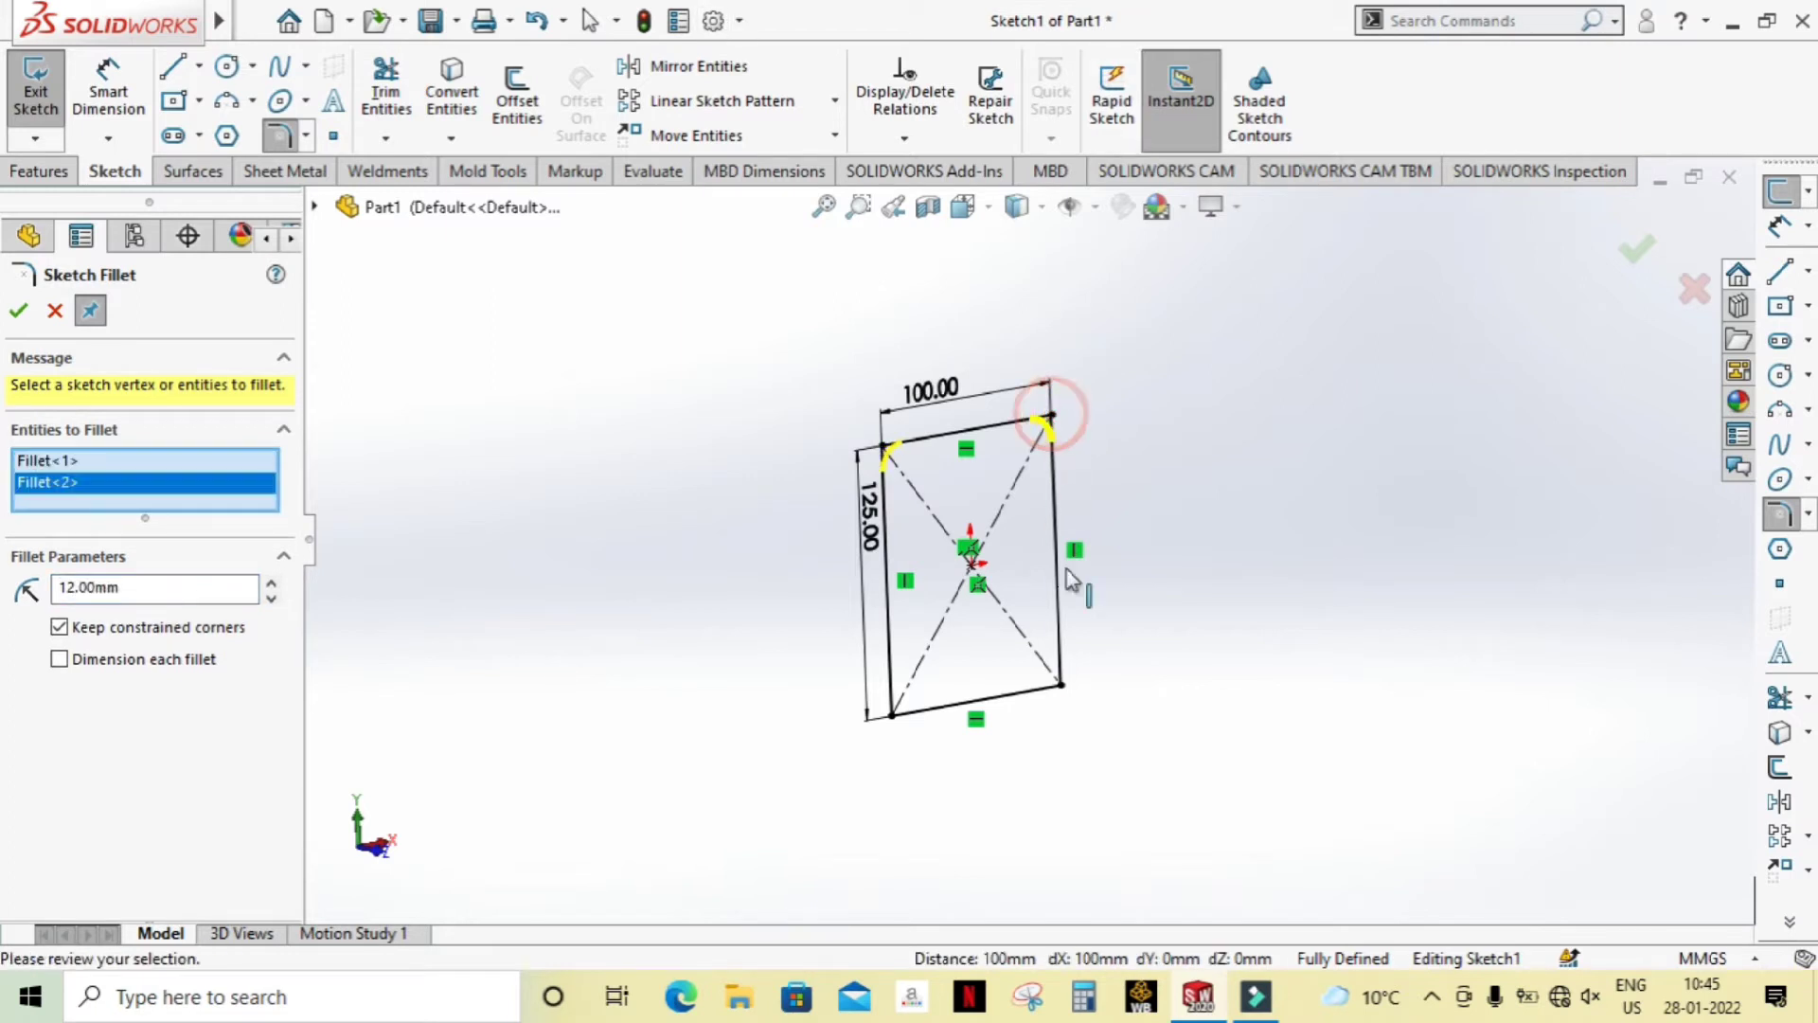
click(1061, 684)
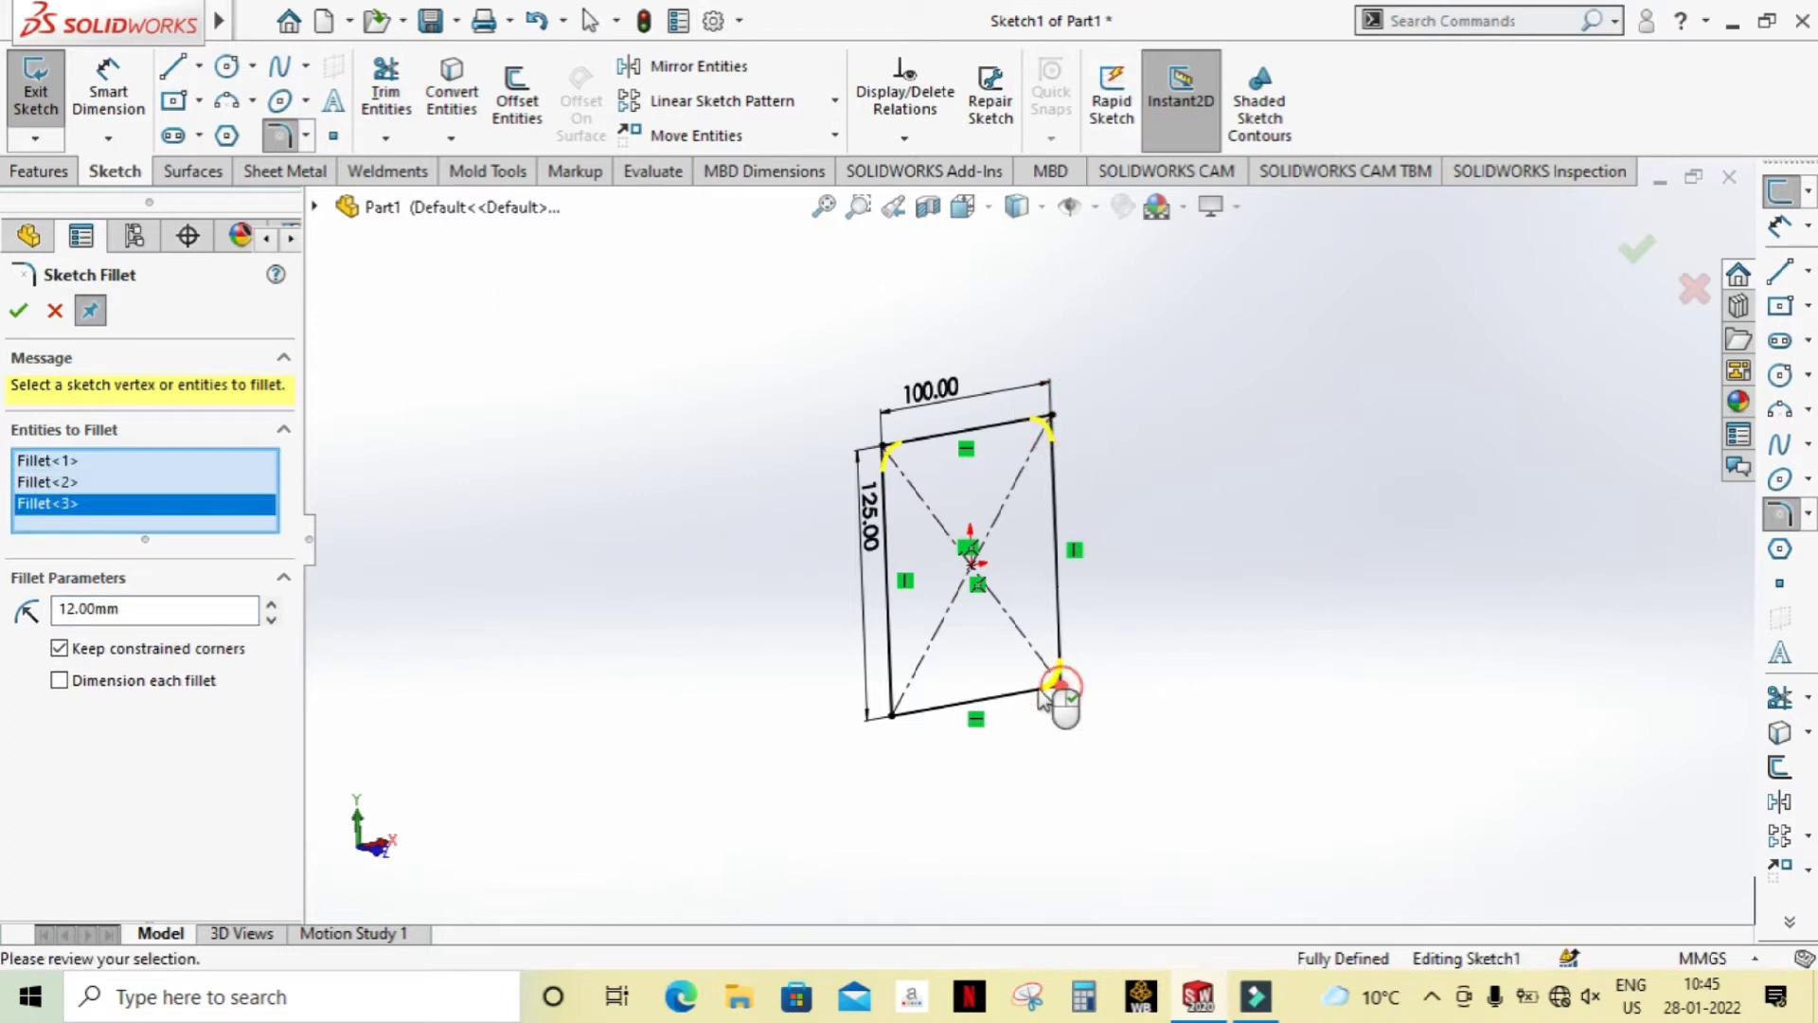
click(893, 716)
click(17, 313)
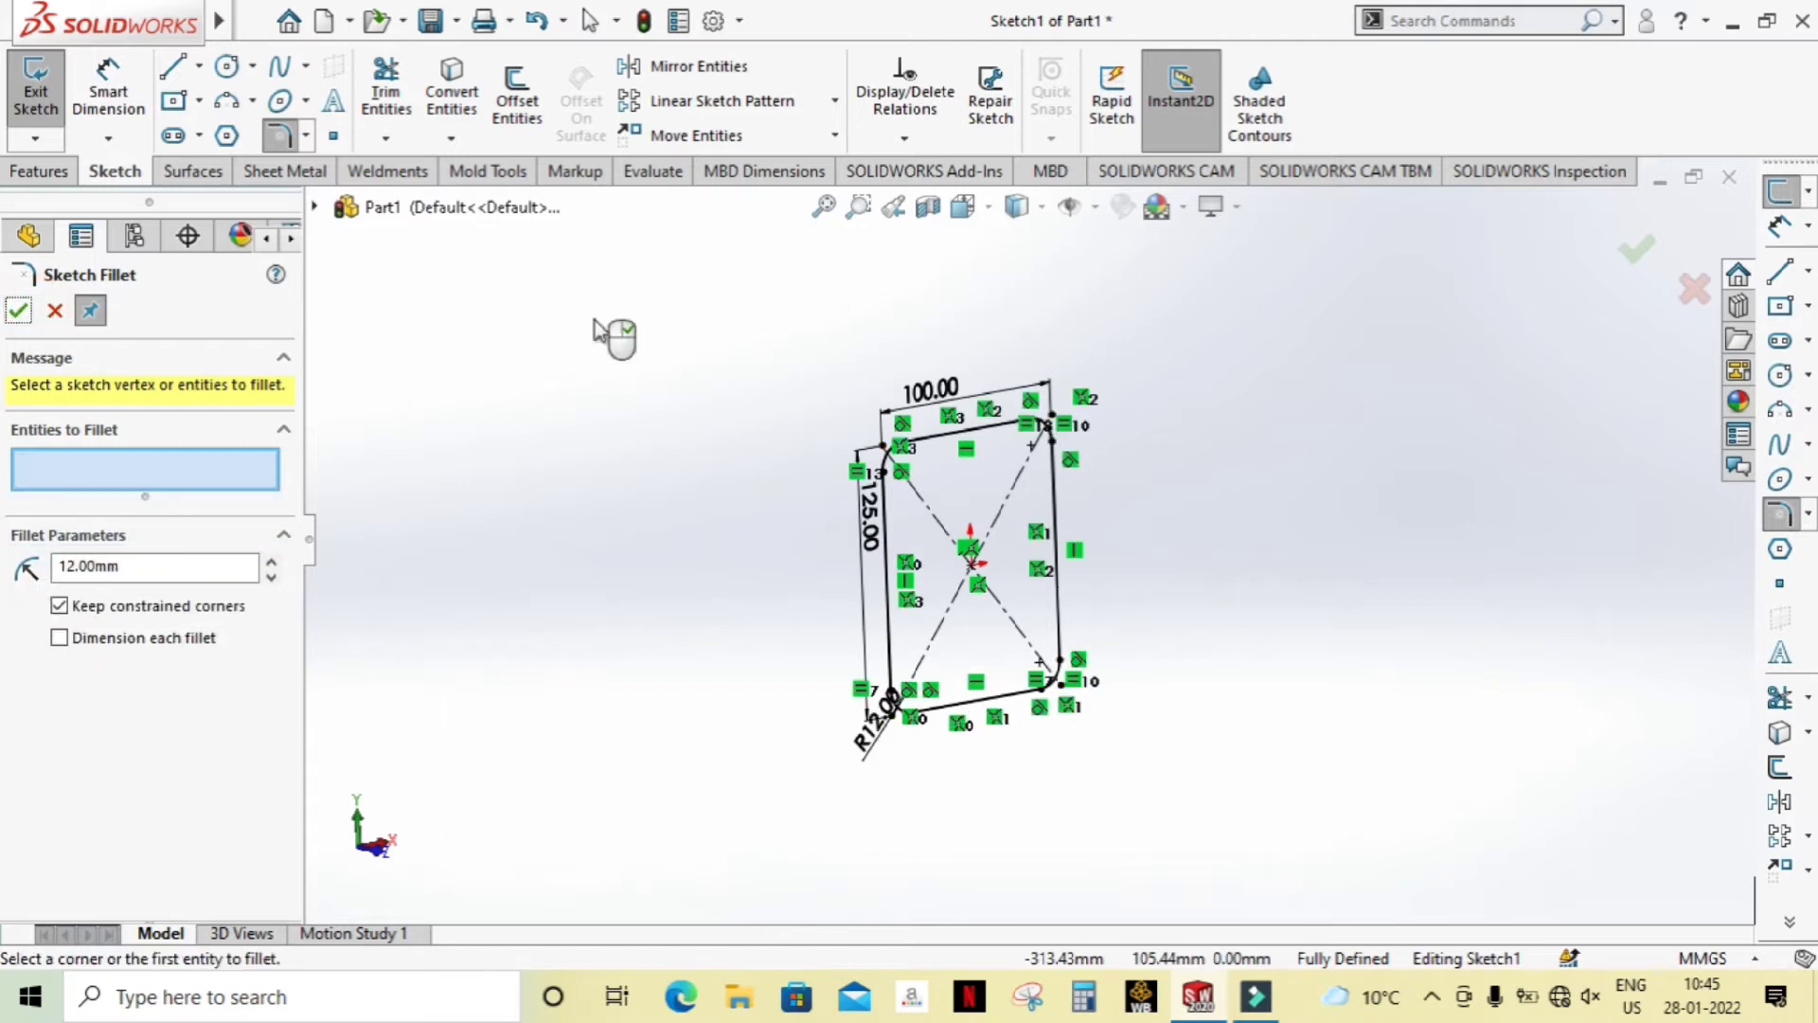
click(17, 313)
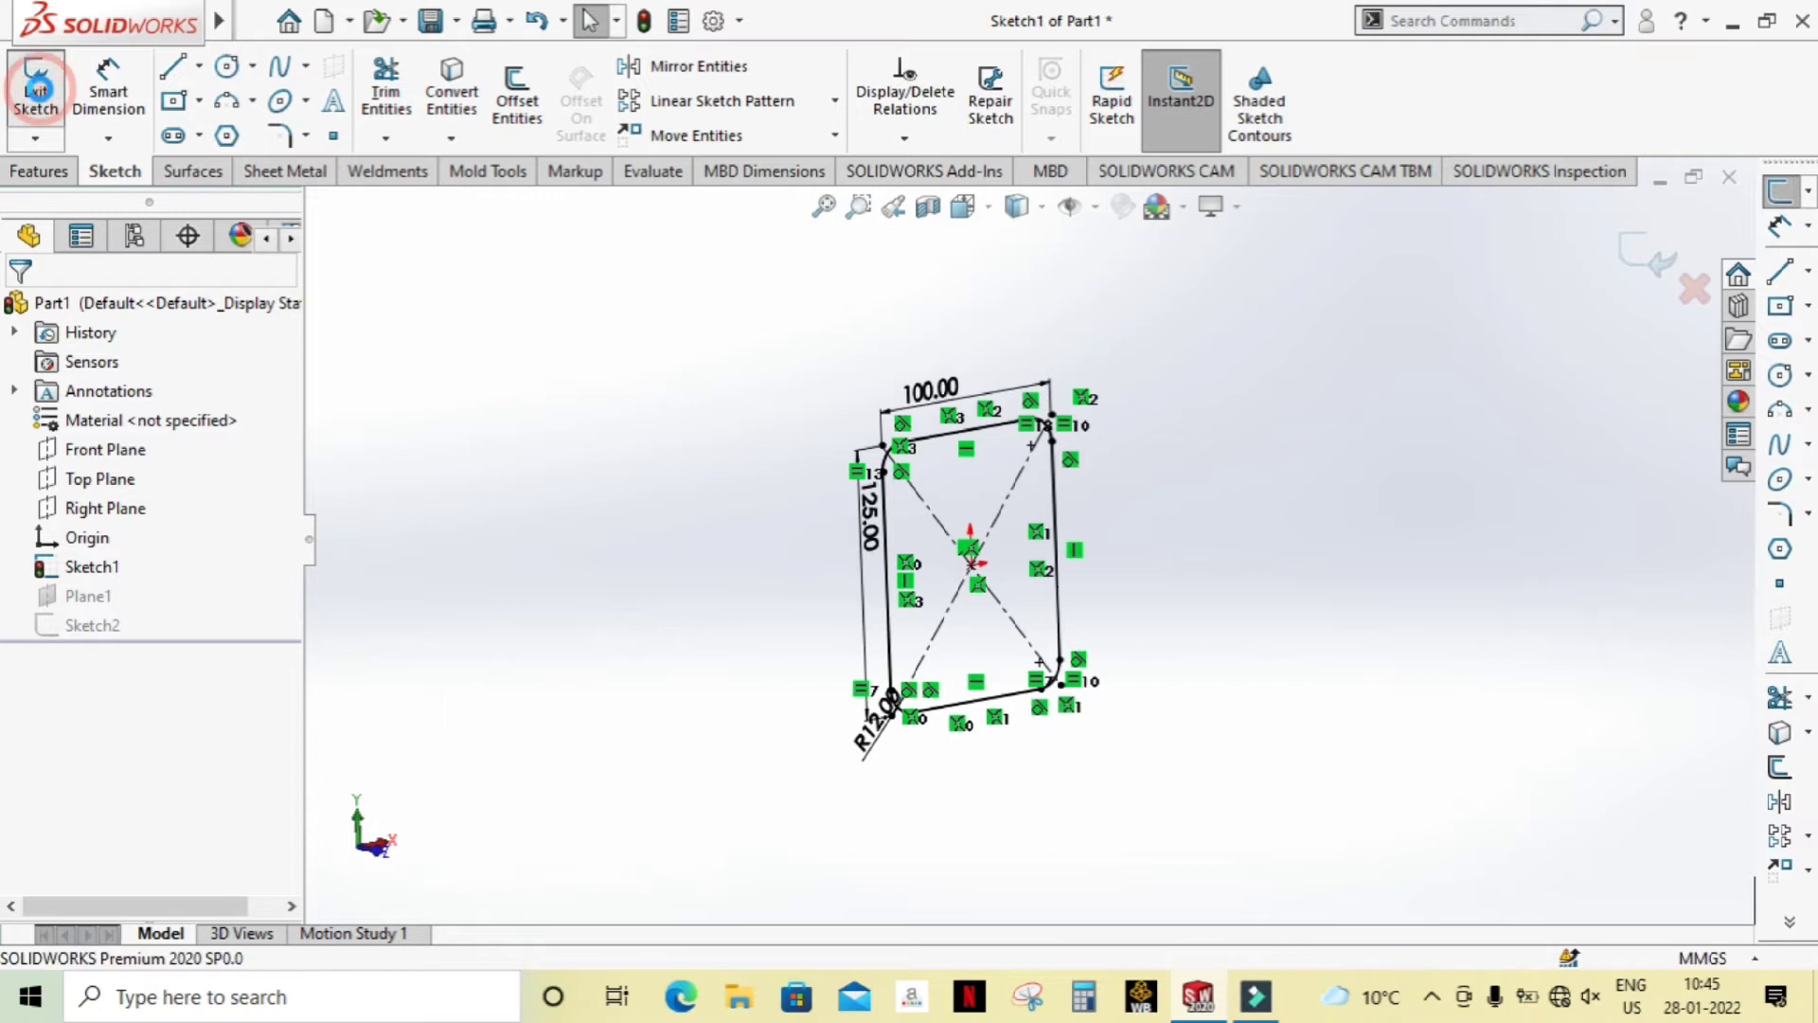
click(46, 103)
Step: Hide Plane1 and orbit to show both rounded profiles
mouse_move(730, 458)
middle_down()
mouse_move(629, 434)
mouse_move(742, 519)
mouse_move(750, 447)
mouse_move(767, 453)
middle_up()
scroll(1335, 592, down, 3)
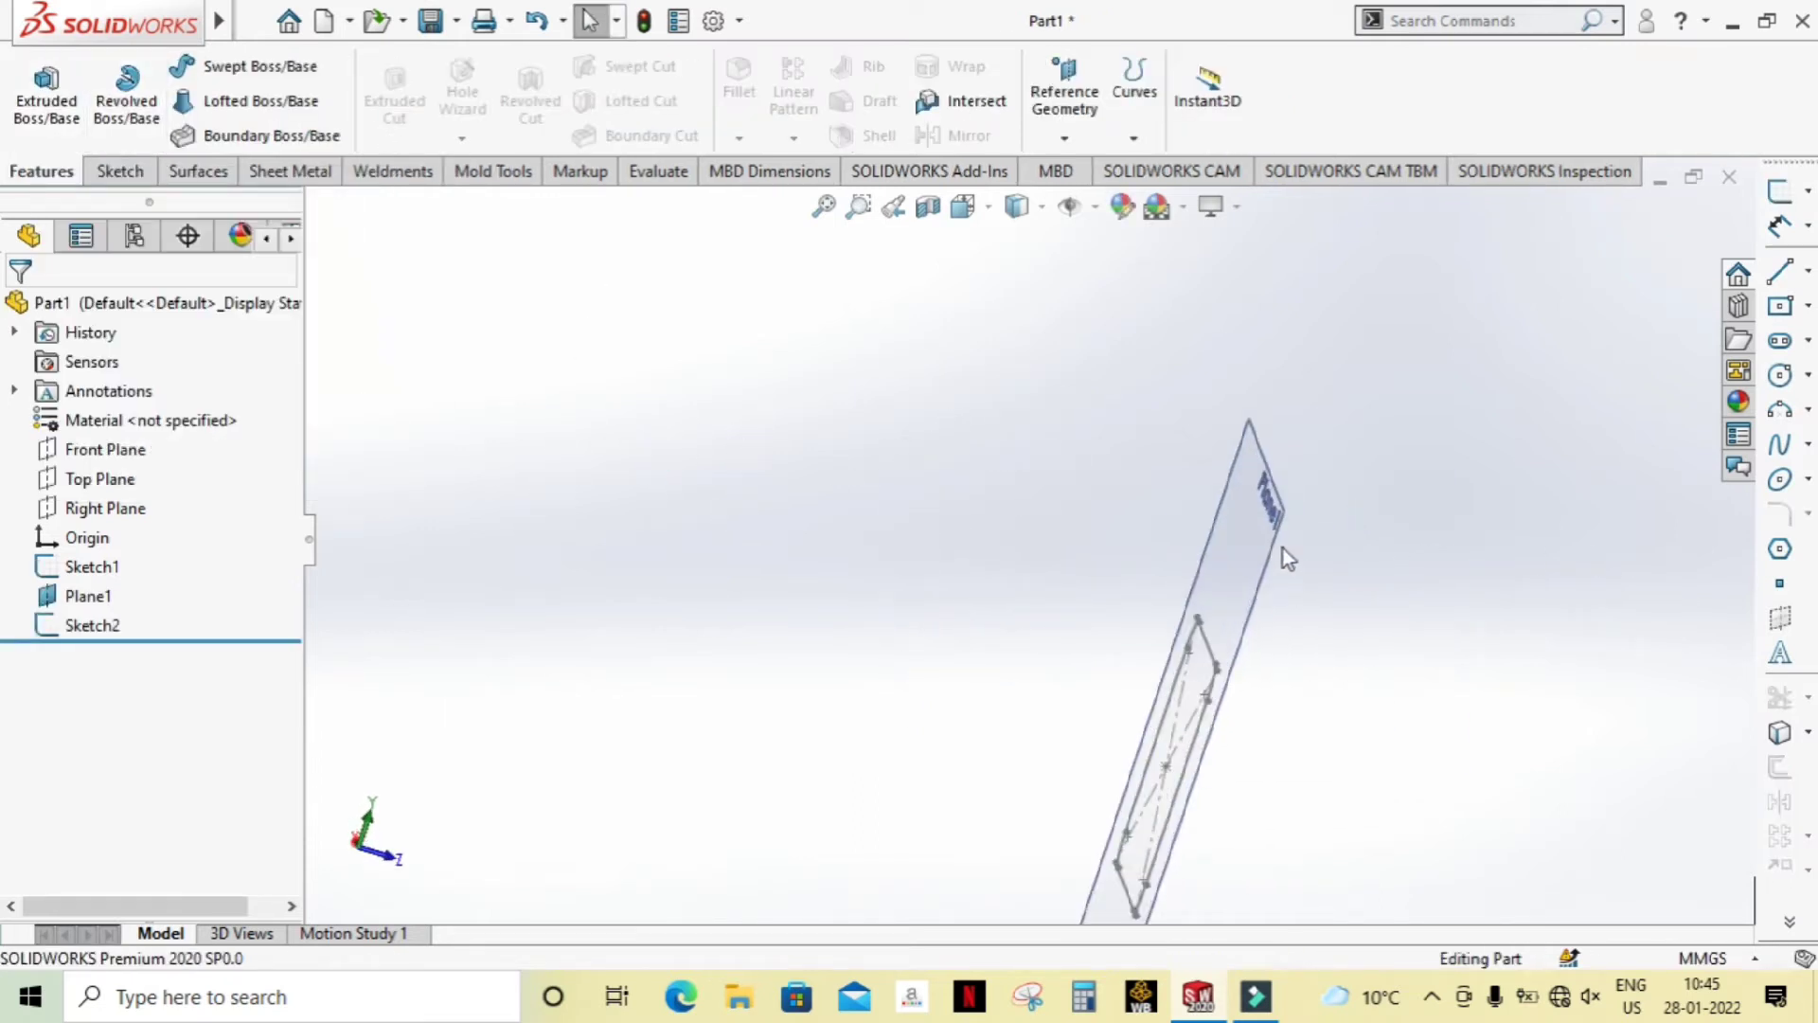
right_click(1263, 536)
click(1364, 493)
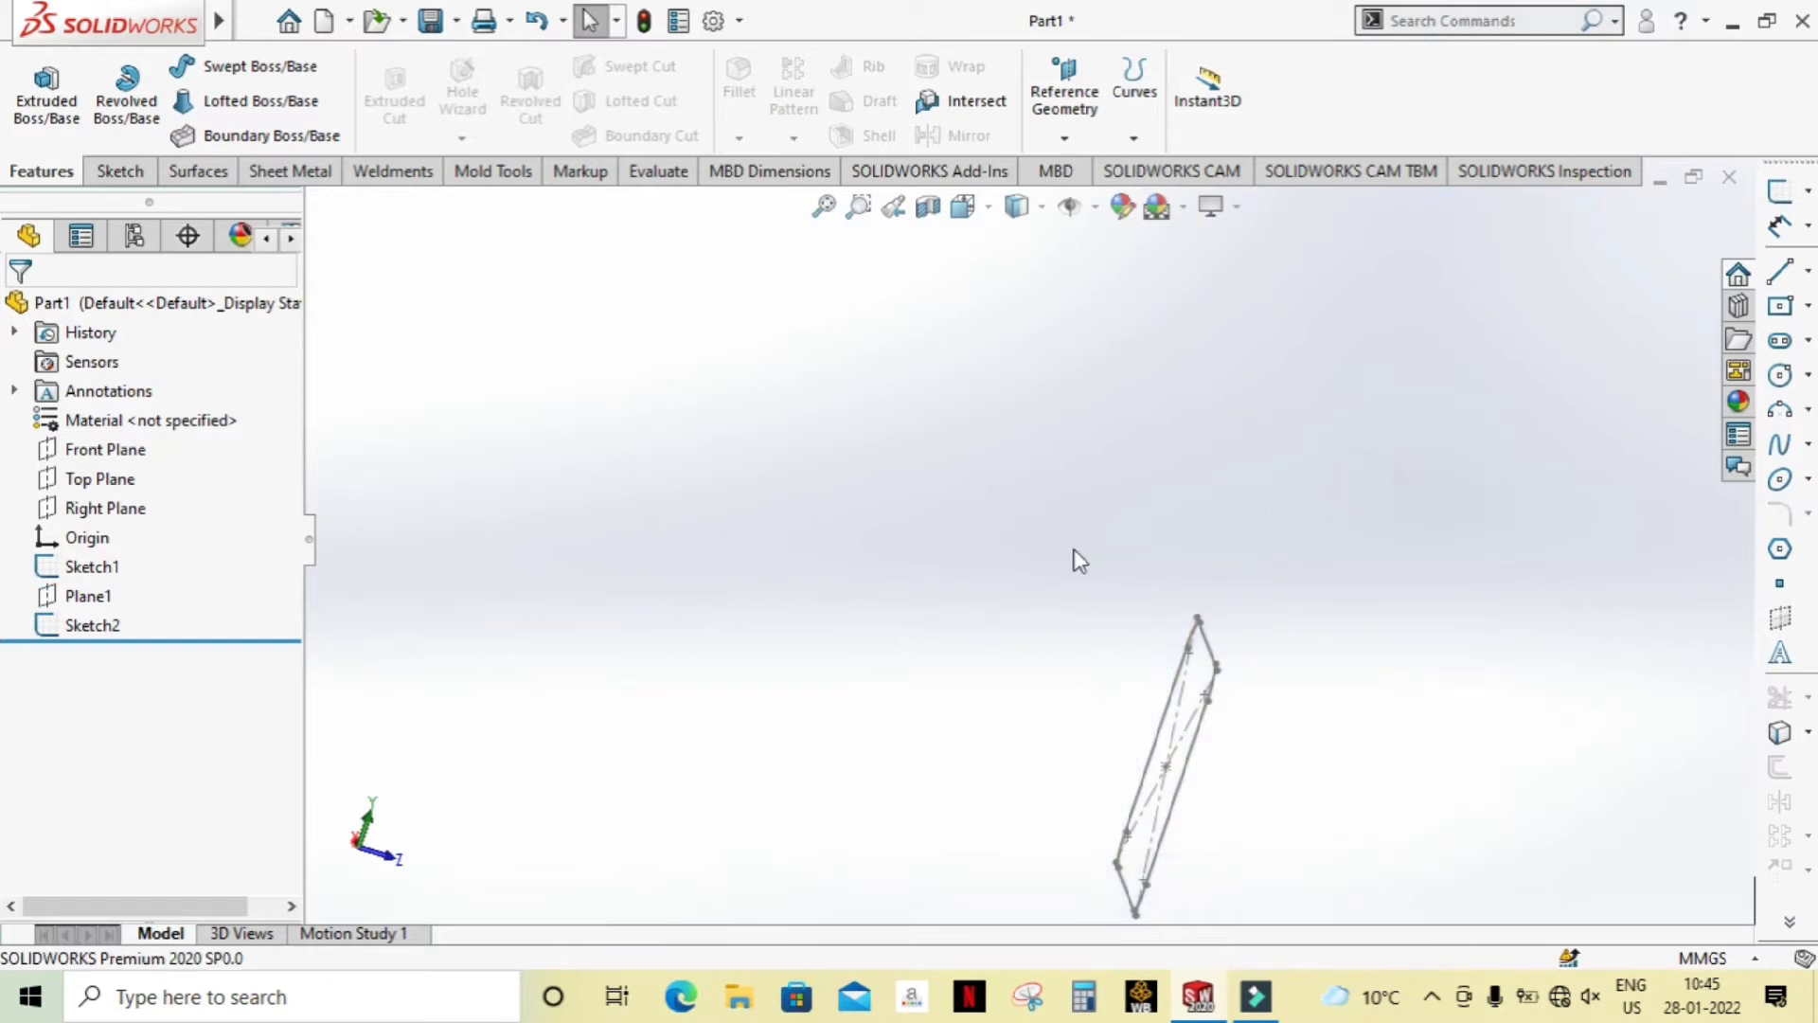
scroll(1075, 560, up, 3)
middle_drag(1213, 608, 1167, 538)
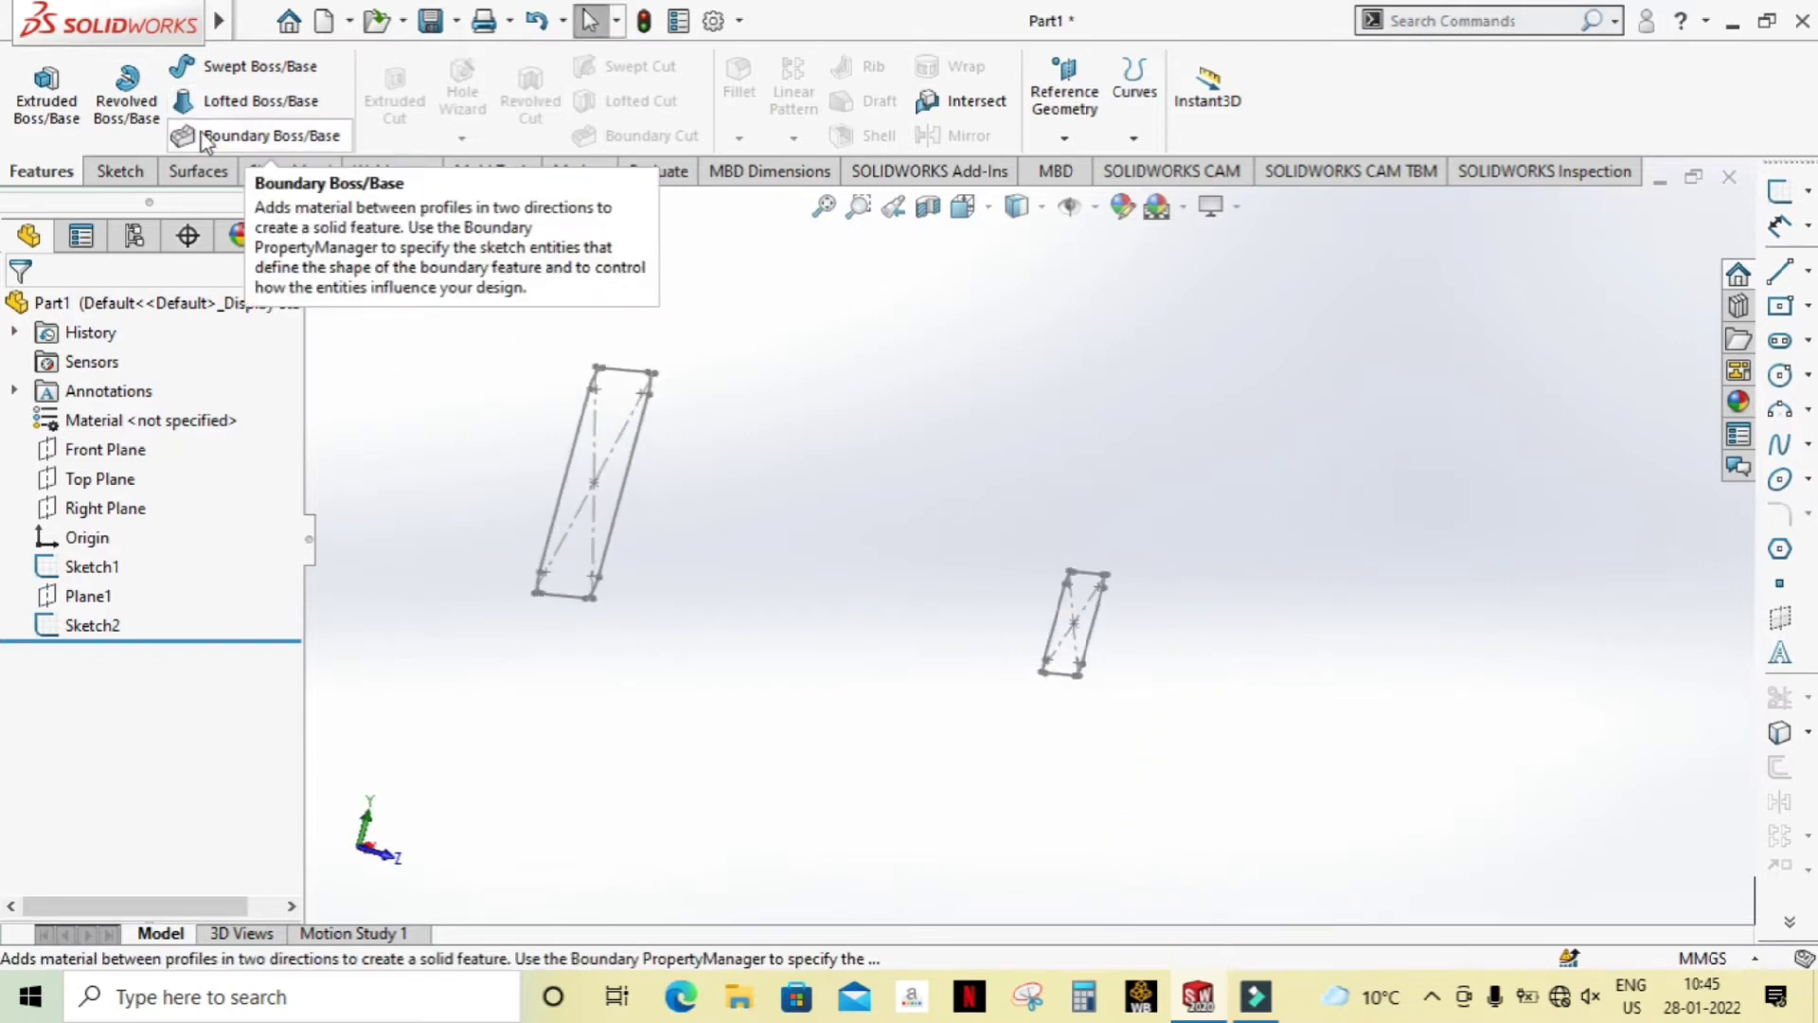
Step: On the Top Plane, draw a three-point arc joining the right ends of both profiles
click(102, 486)
click(117, 434)
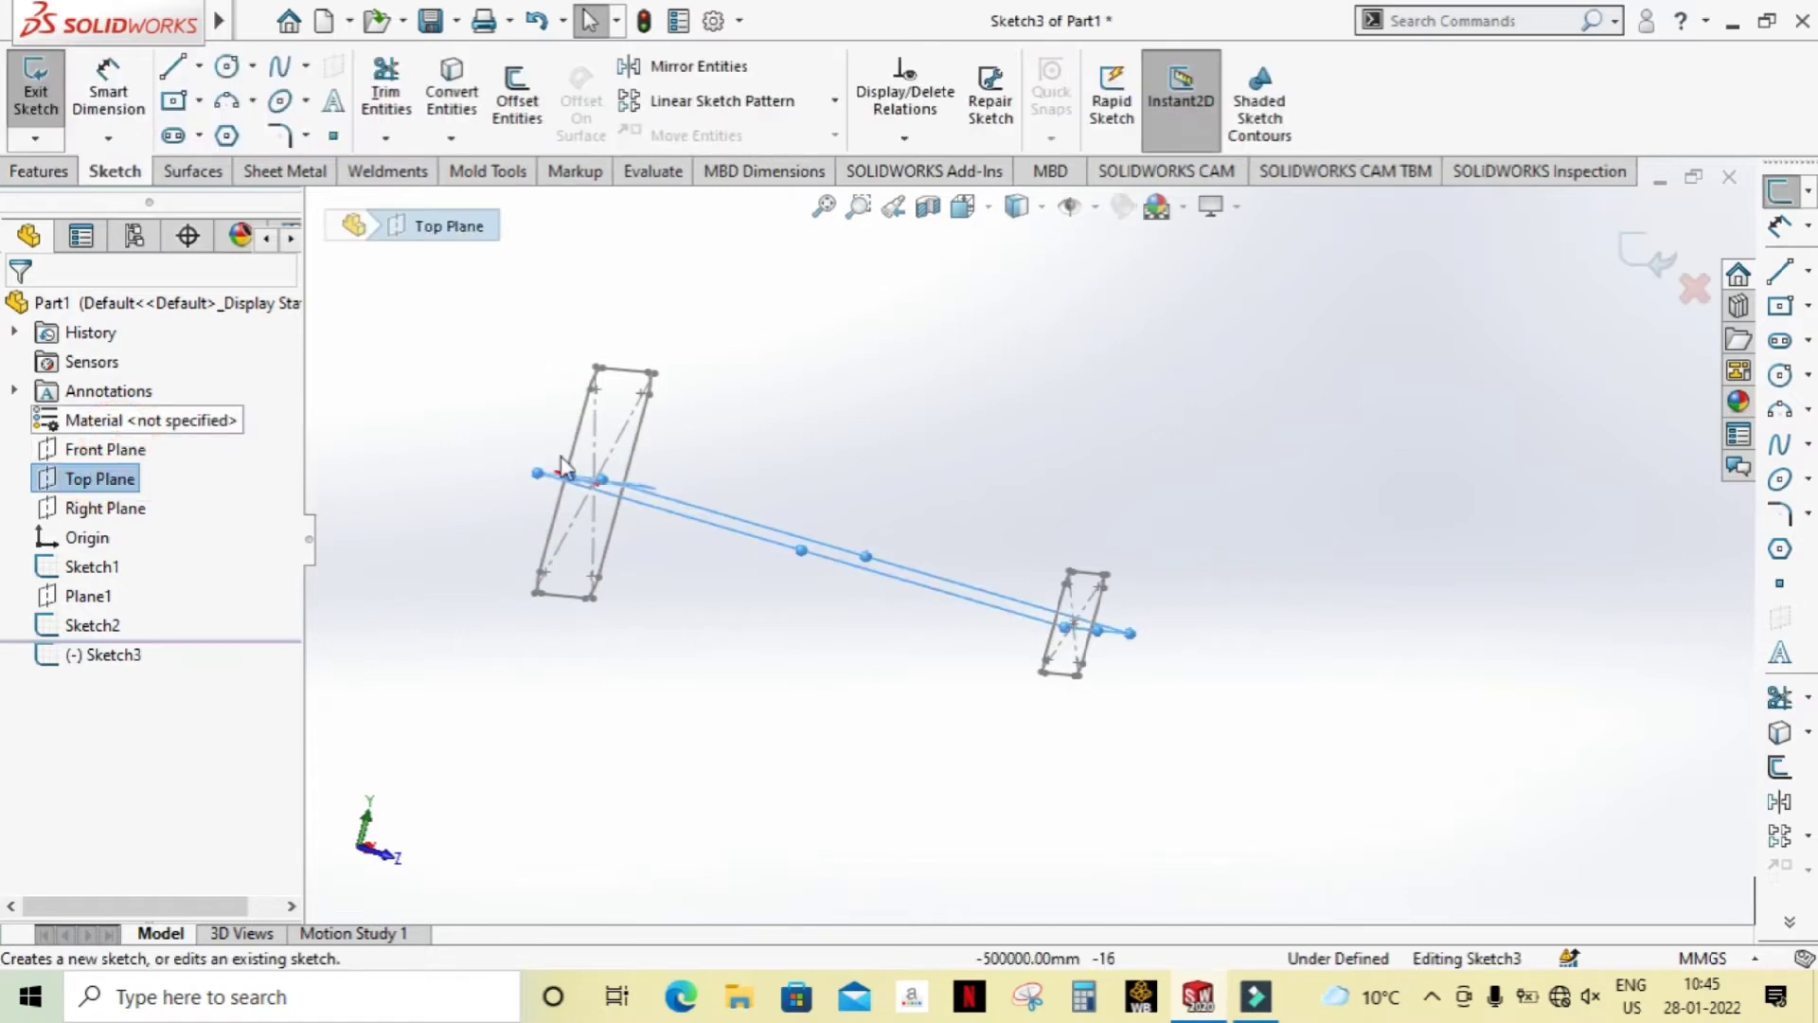
click(963, 206)
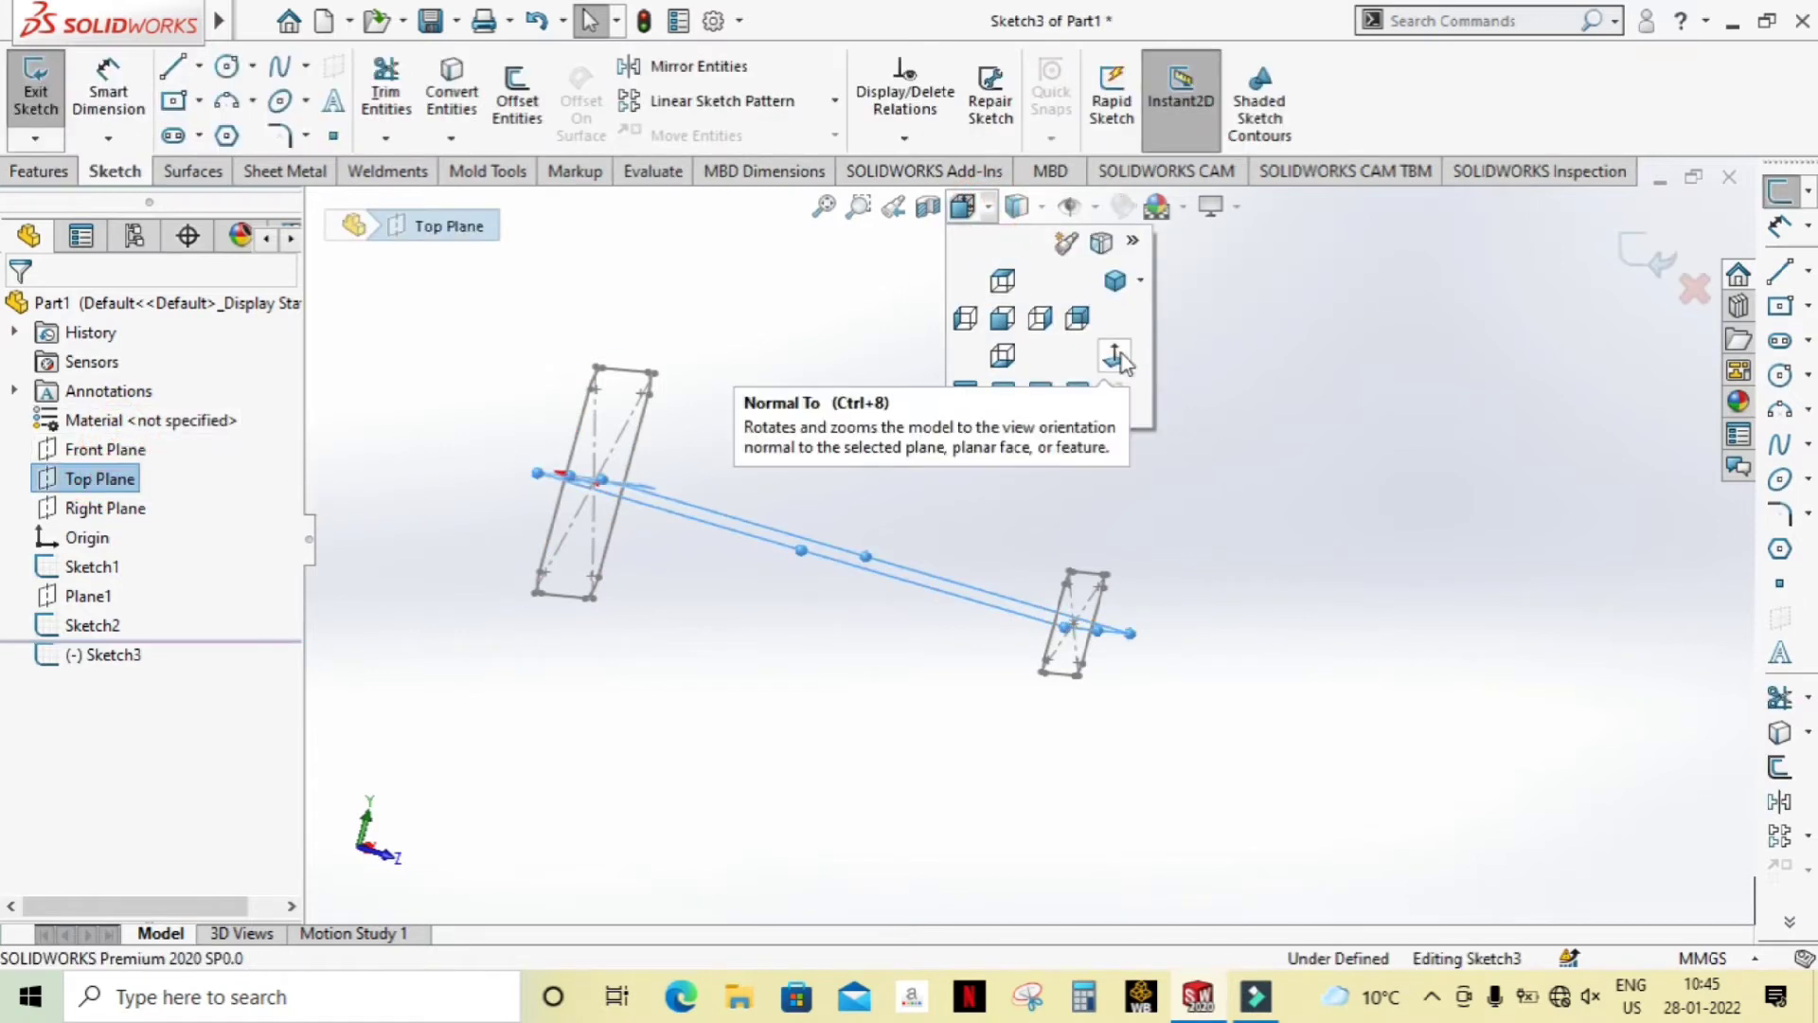
click(1115, 356)
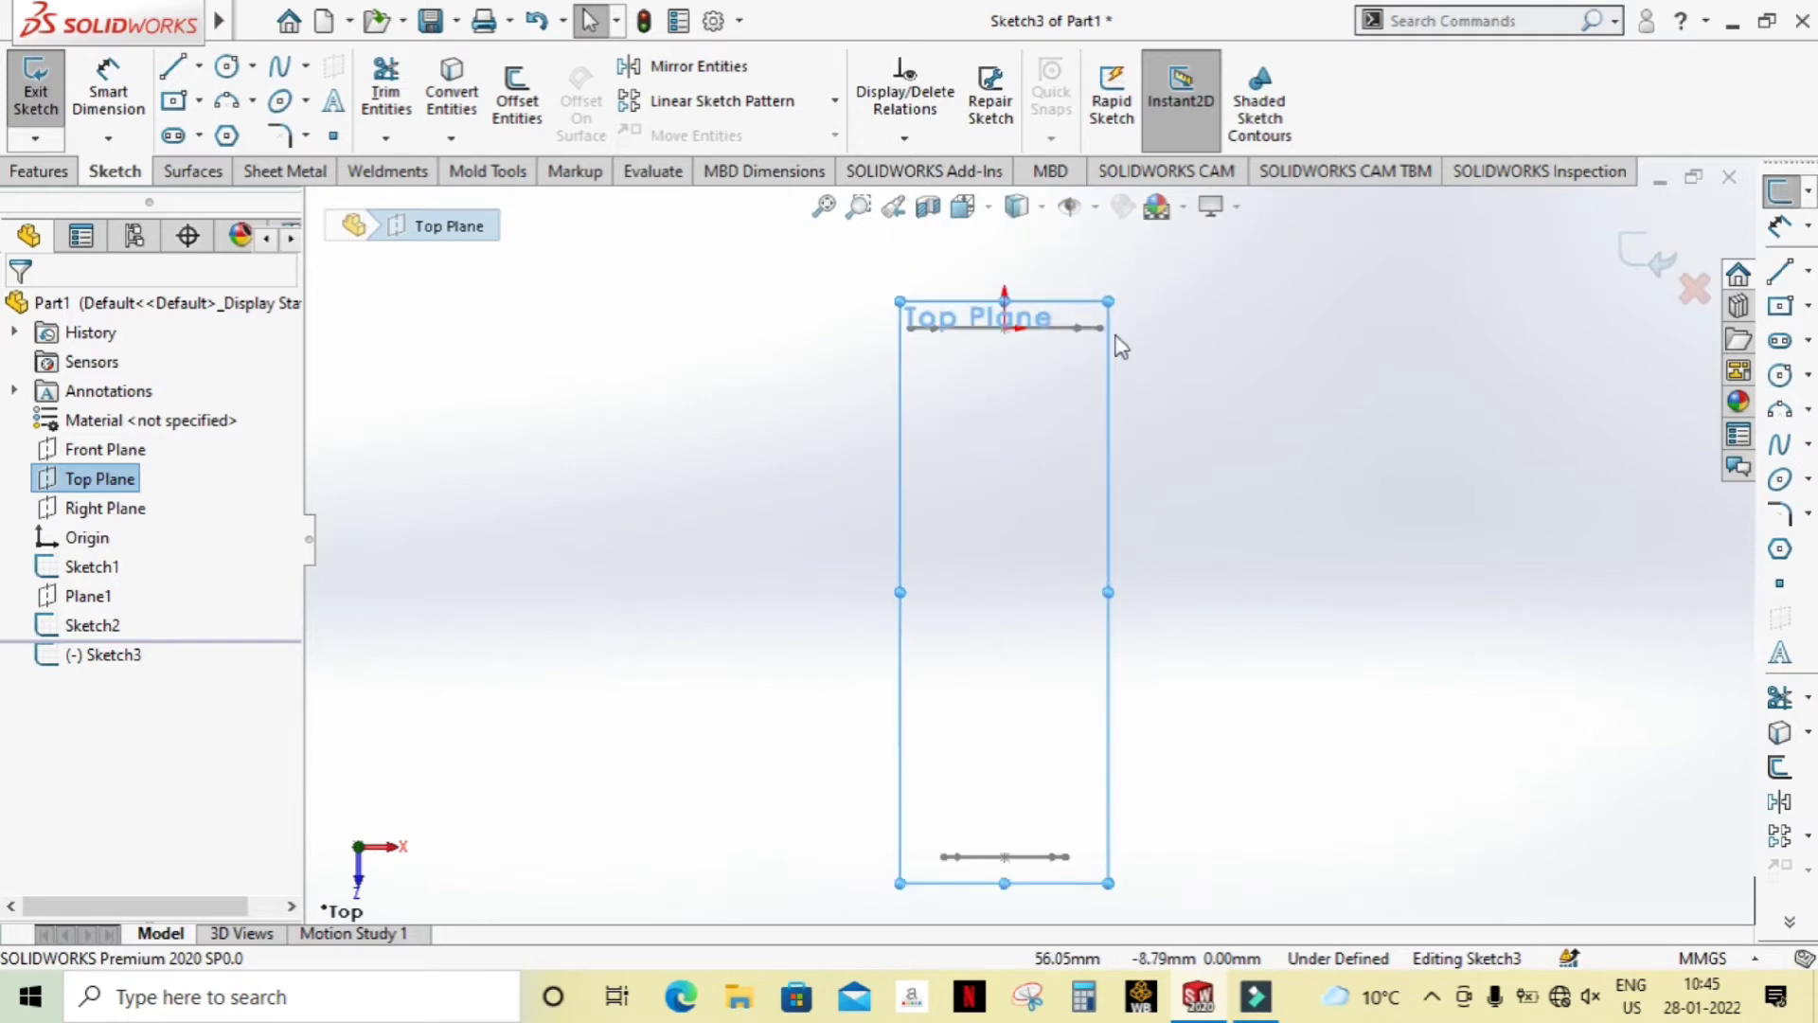
click(226, 100)
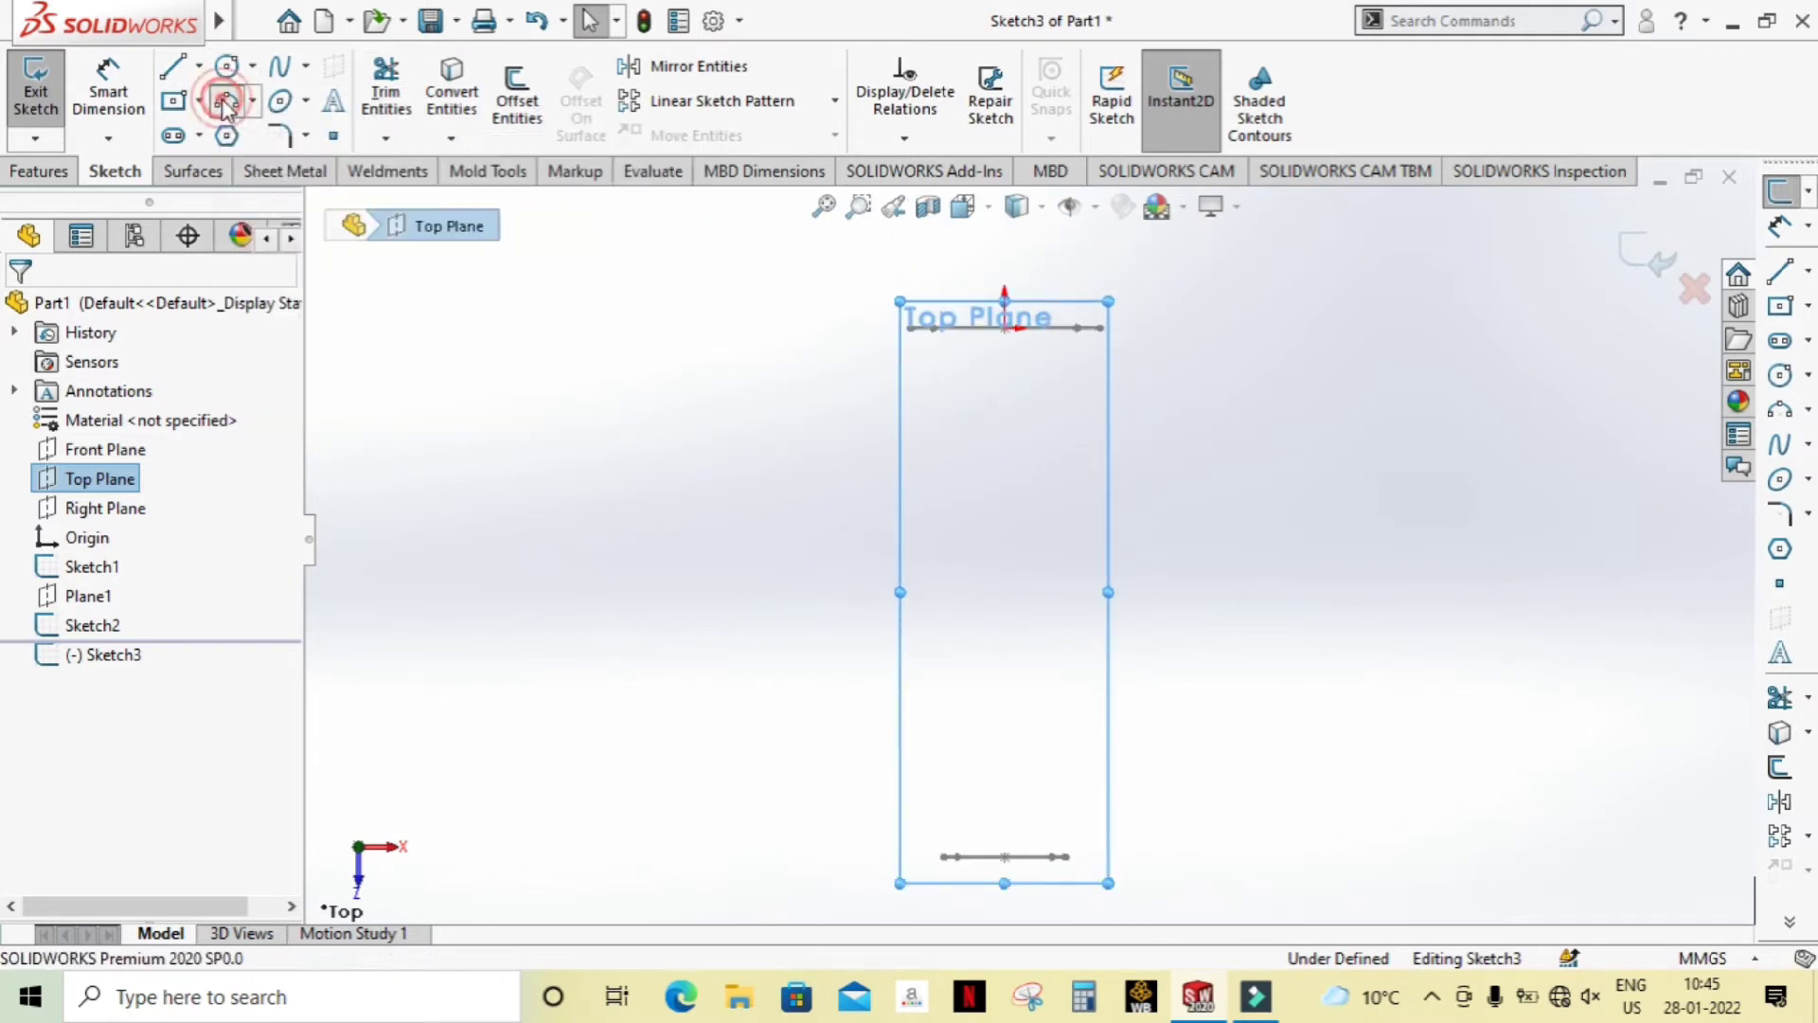
click(1104, 328)
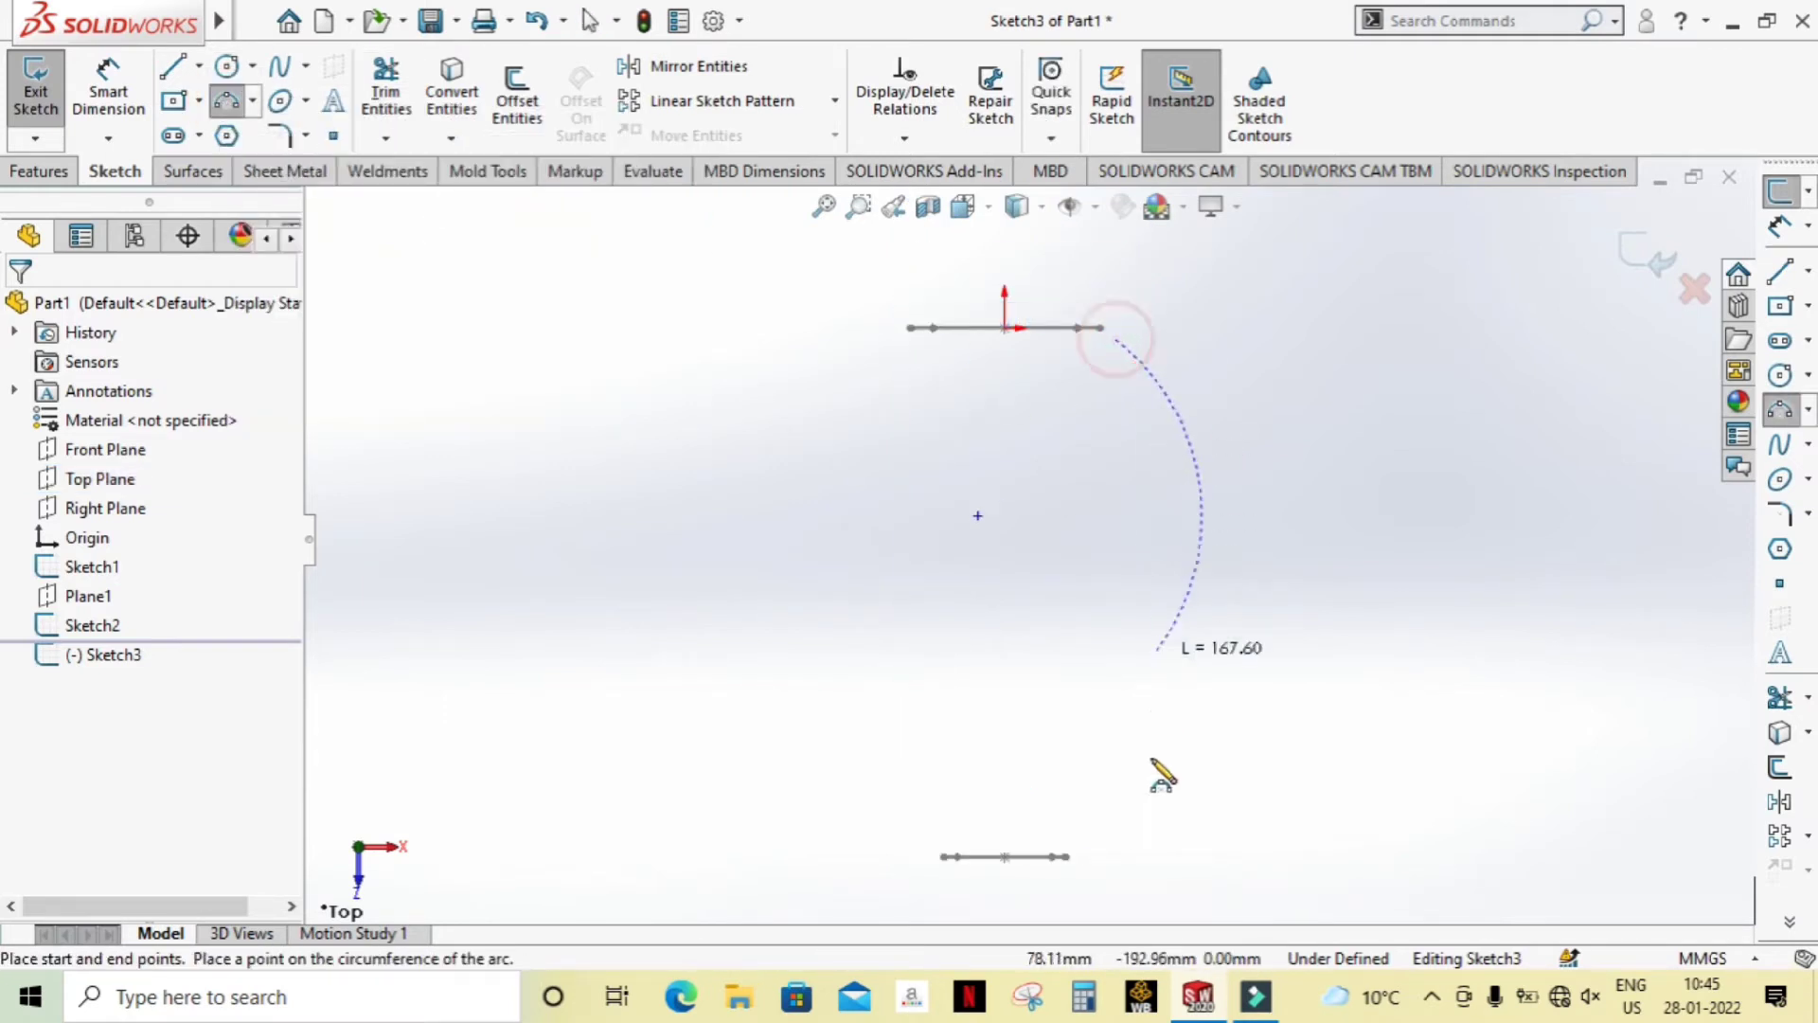
click(1078, 850)
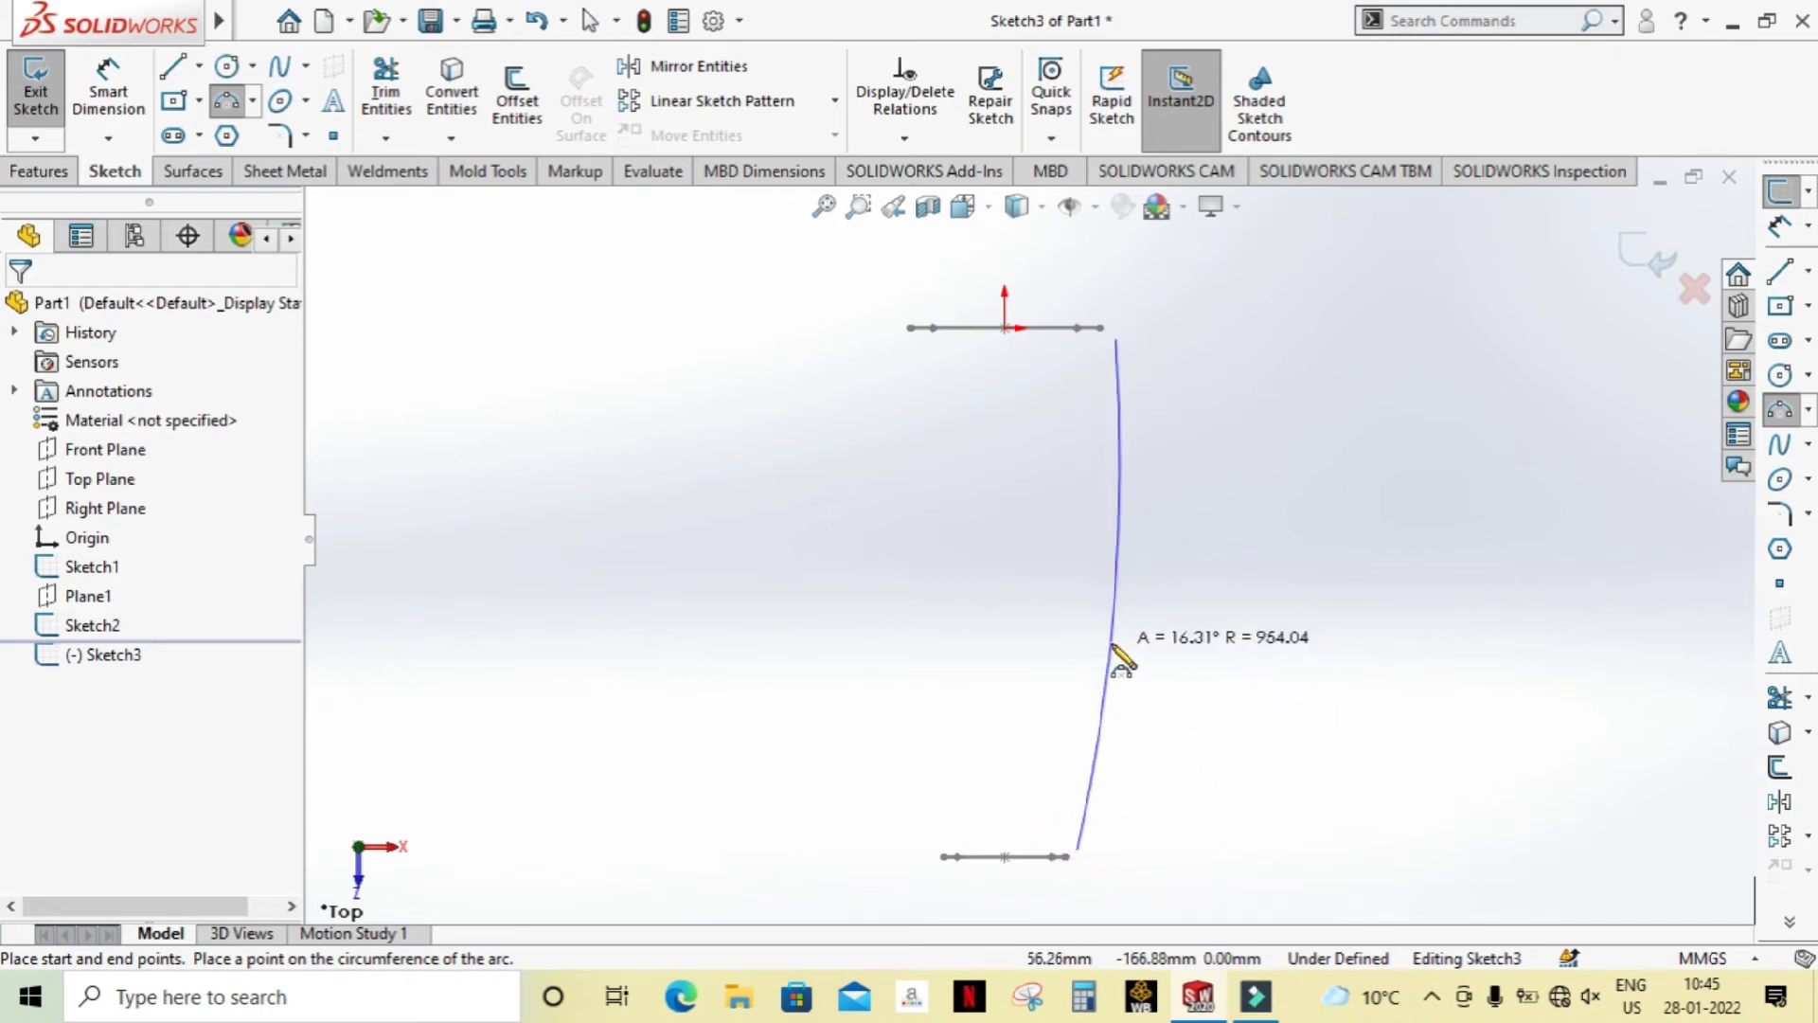
click(1109, 644)
key(Escape)
Step: Pierce both arc endpoints onto the edges of the two rounded profiles
mouse_move(1230, 482)
middle_down()
mouse_move(1177, 406)
mouse_move(1181, 325)
mouse_move(1120, 374)
middle_up()
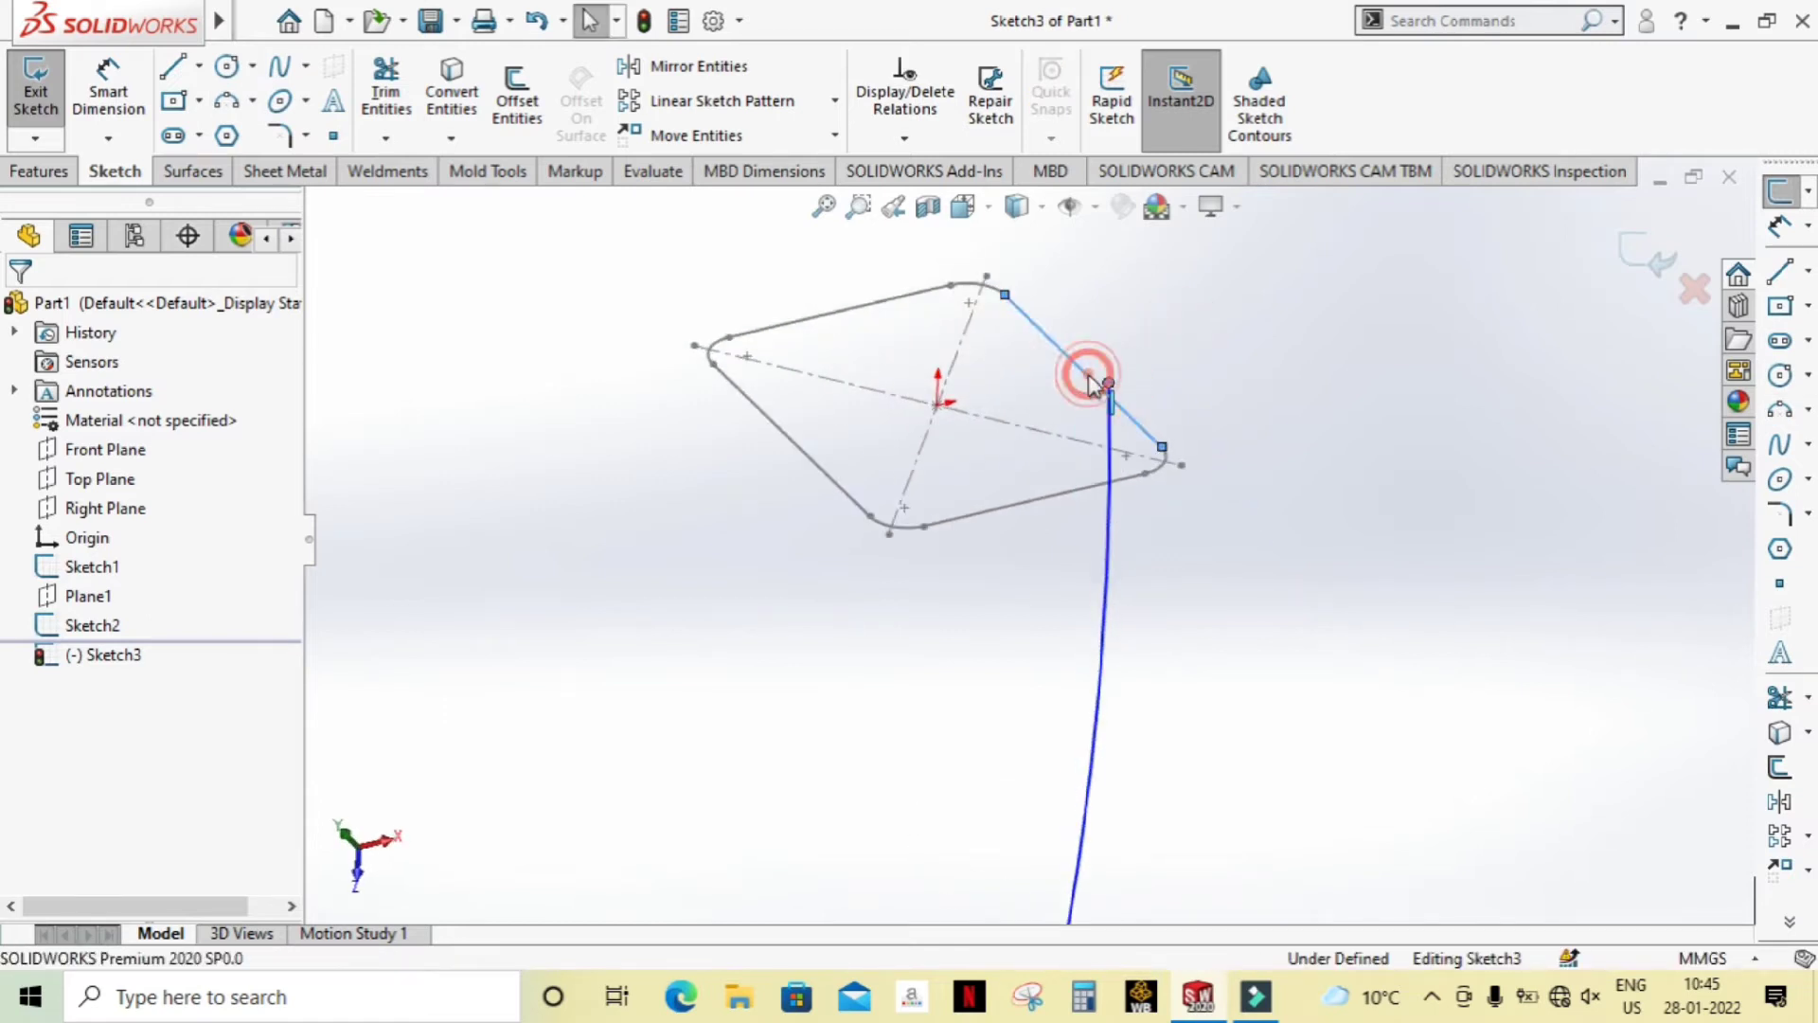
ctrl+click(1089, 382)
click(1169, 252)
click(1252, 681)
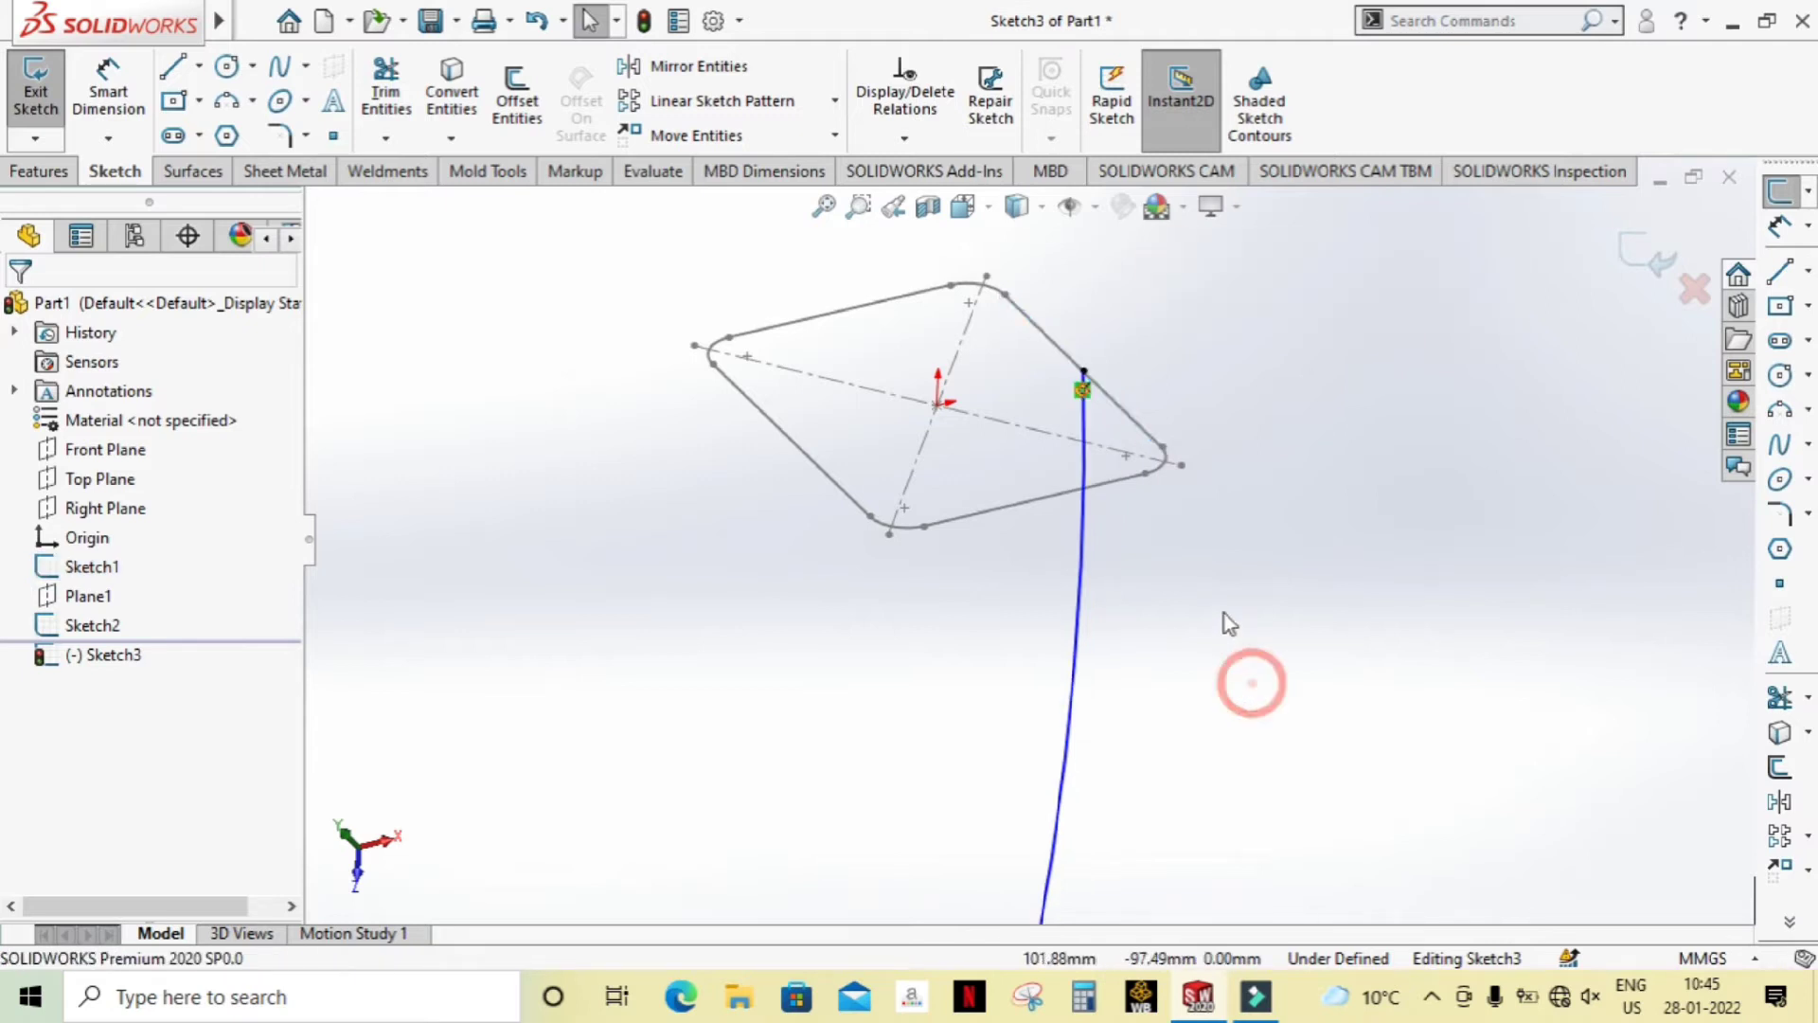
scroll(1184, 663, up, 2)
mouse_move(1148, 707)
middle_down()
mouse_move(1177, 771)
mouse_move(1177, 843)
mouse_move(1037, 816)
middle_up()
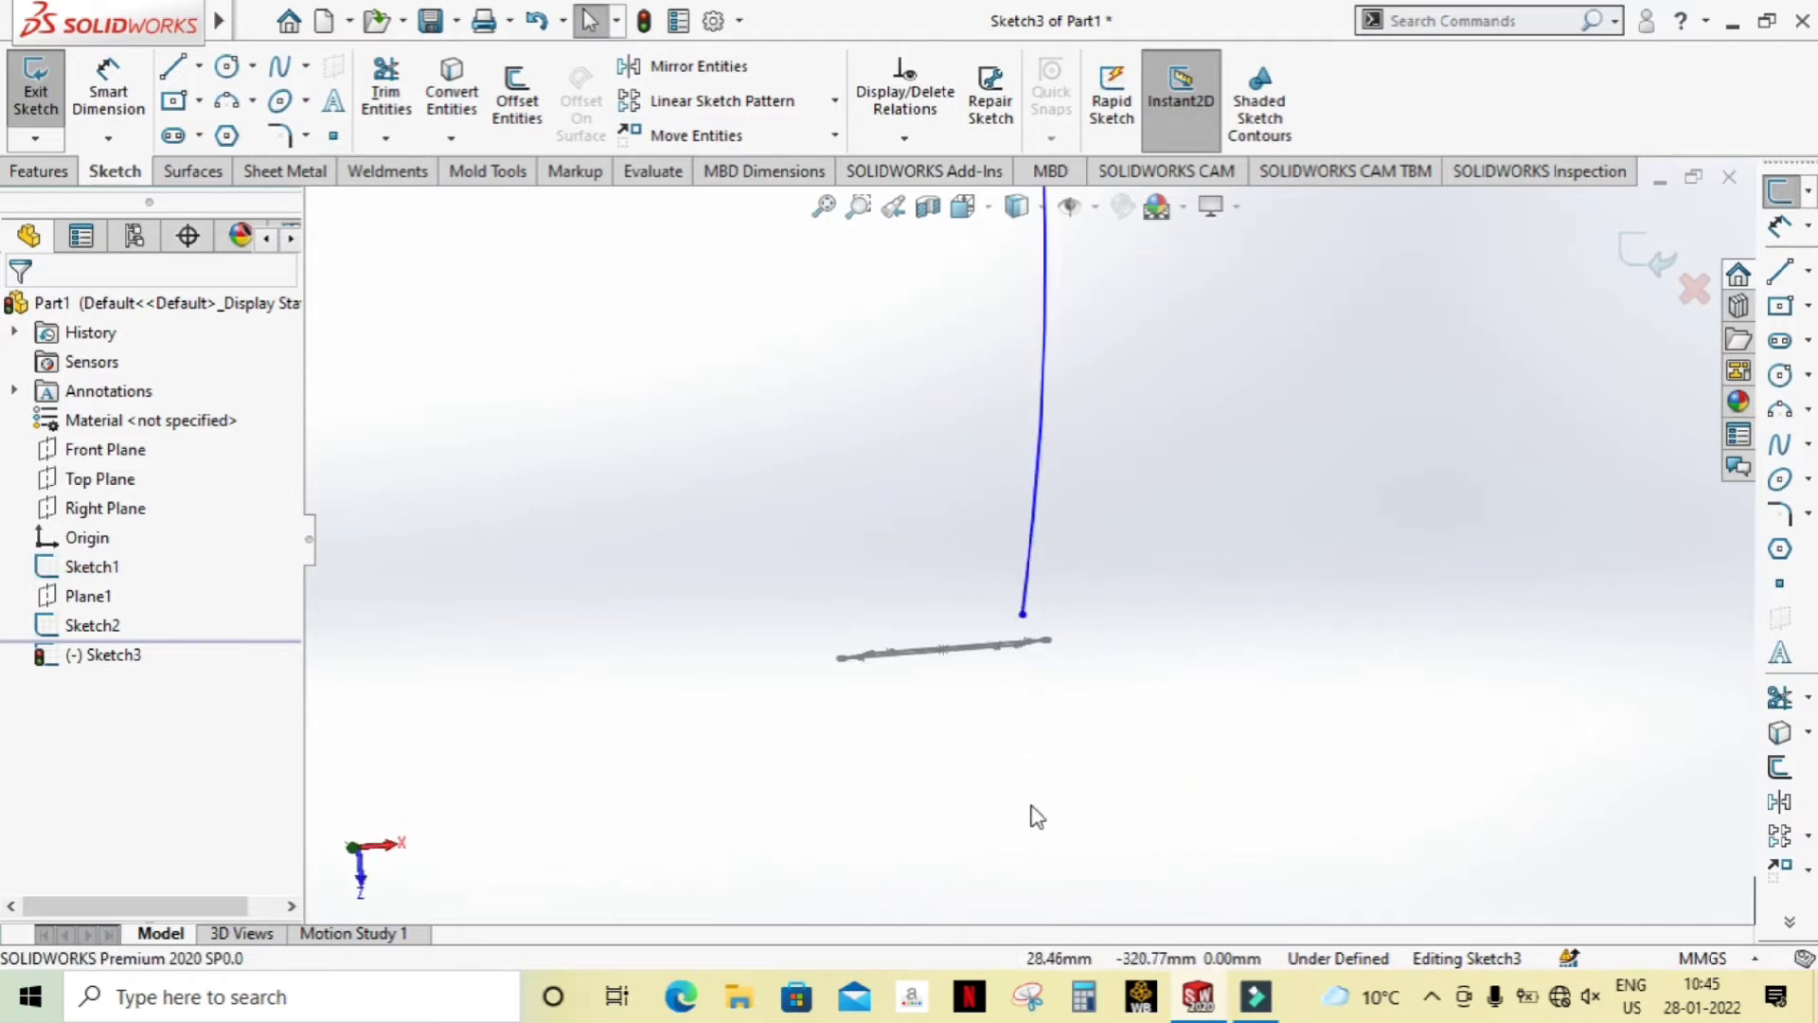
mouse_move(1141, 530)
middle_down()
mouse_move(1152, 649)
mouse_move(1007, 591)
mouse_move(1167, 532)
middle_up()
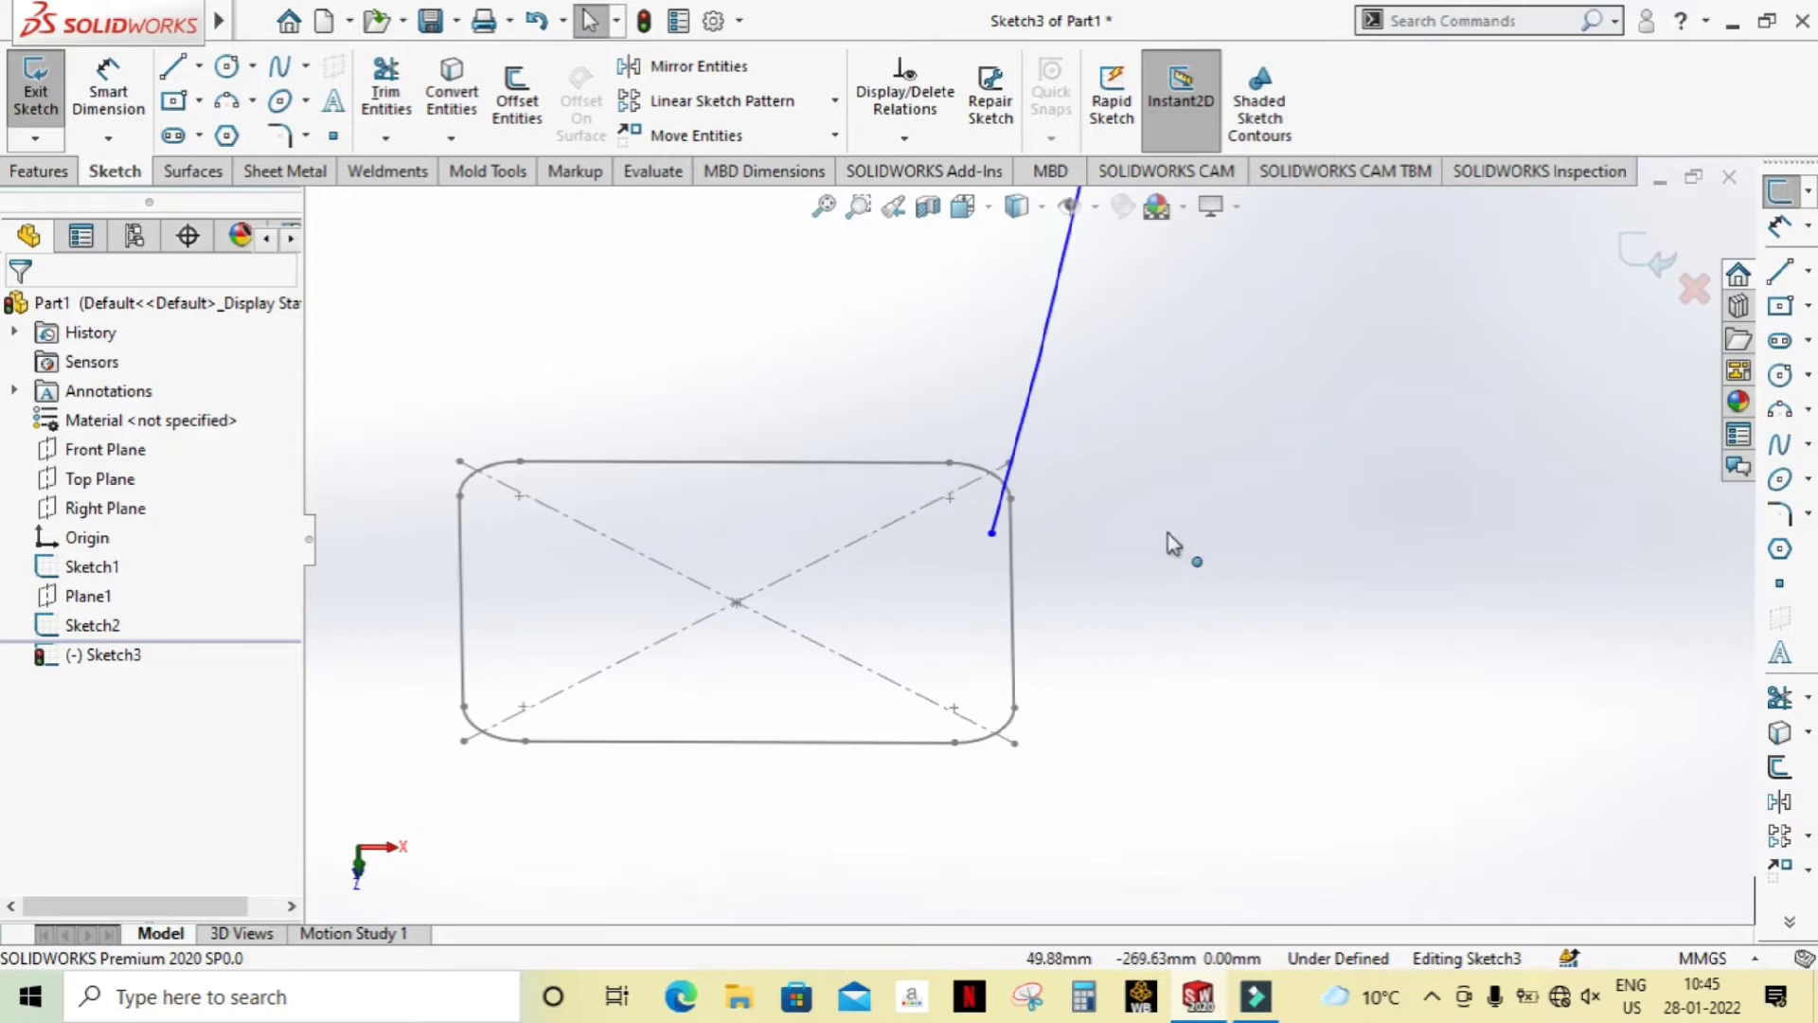
ctrl+click(1010, 572)
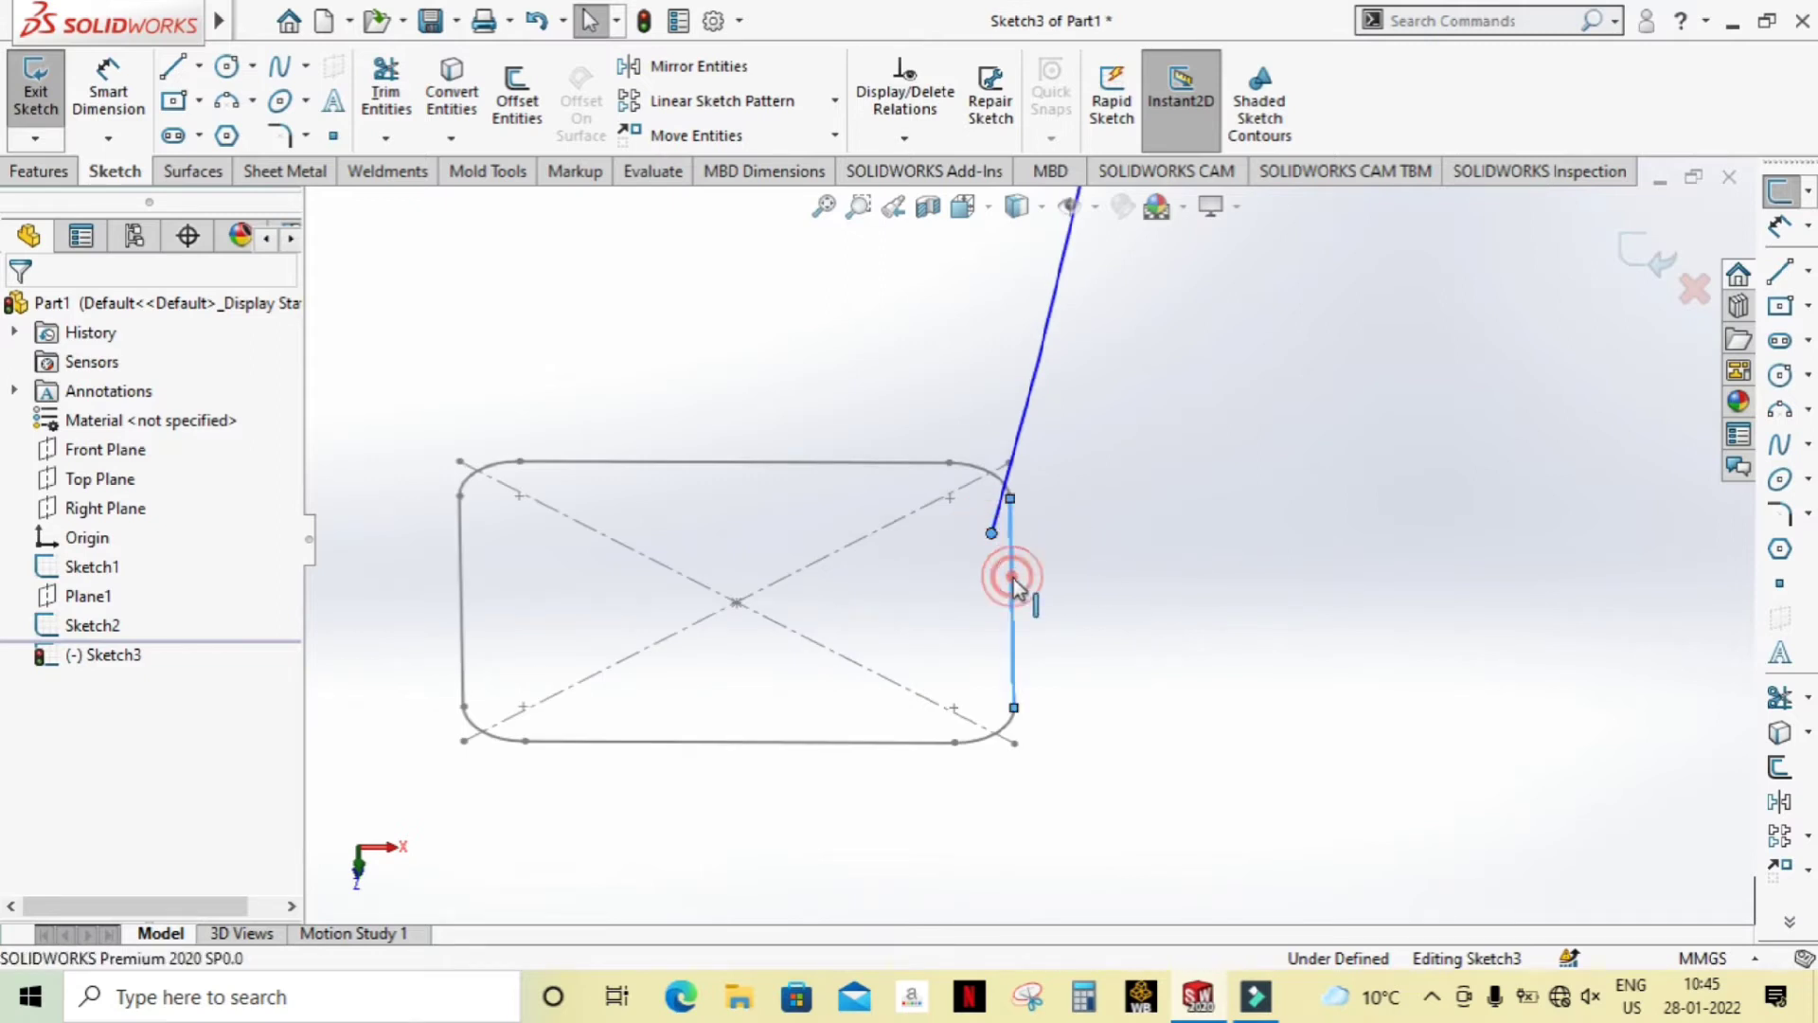
click(1091, 459)
click(1140, 637)
scroll(1165, 682, up, 3)
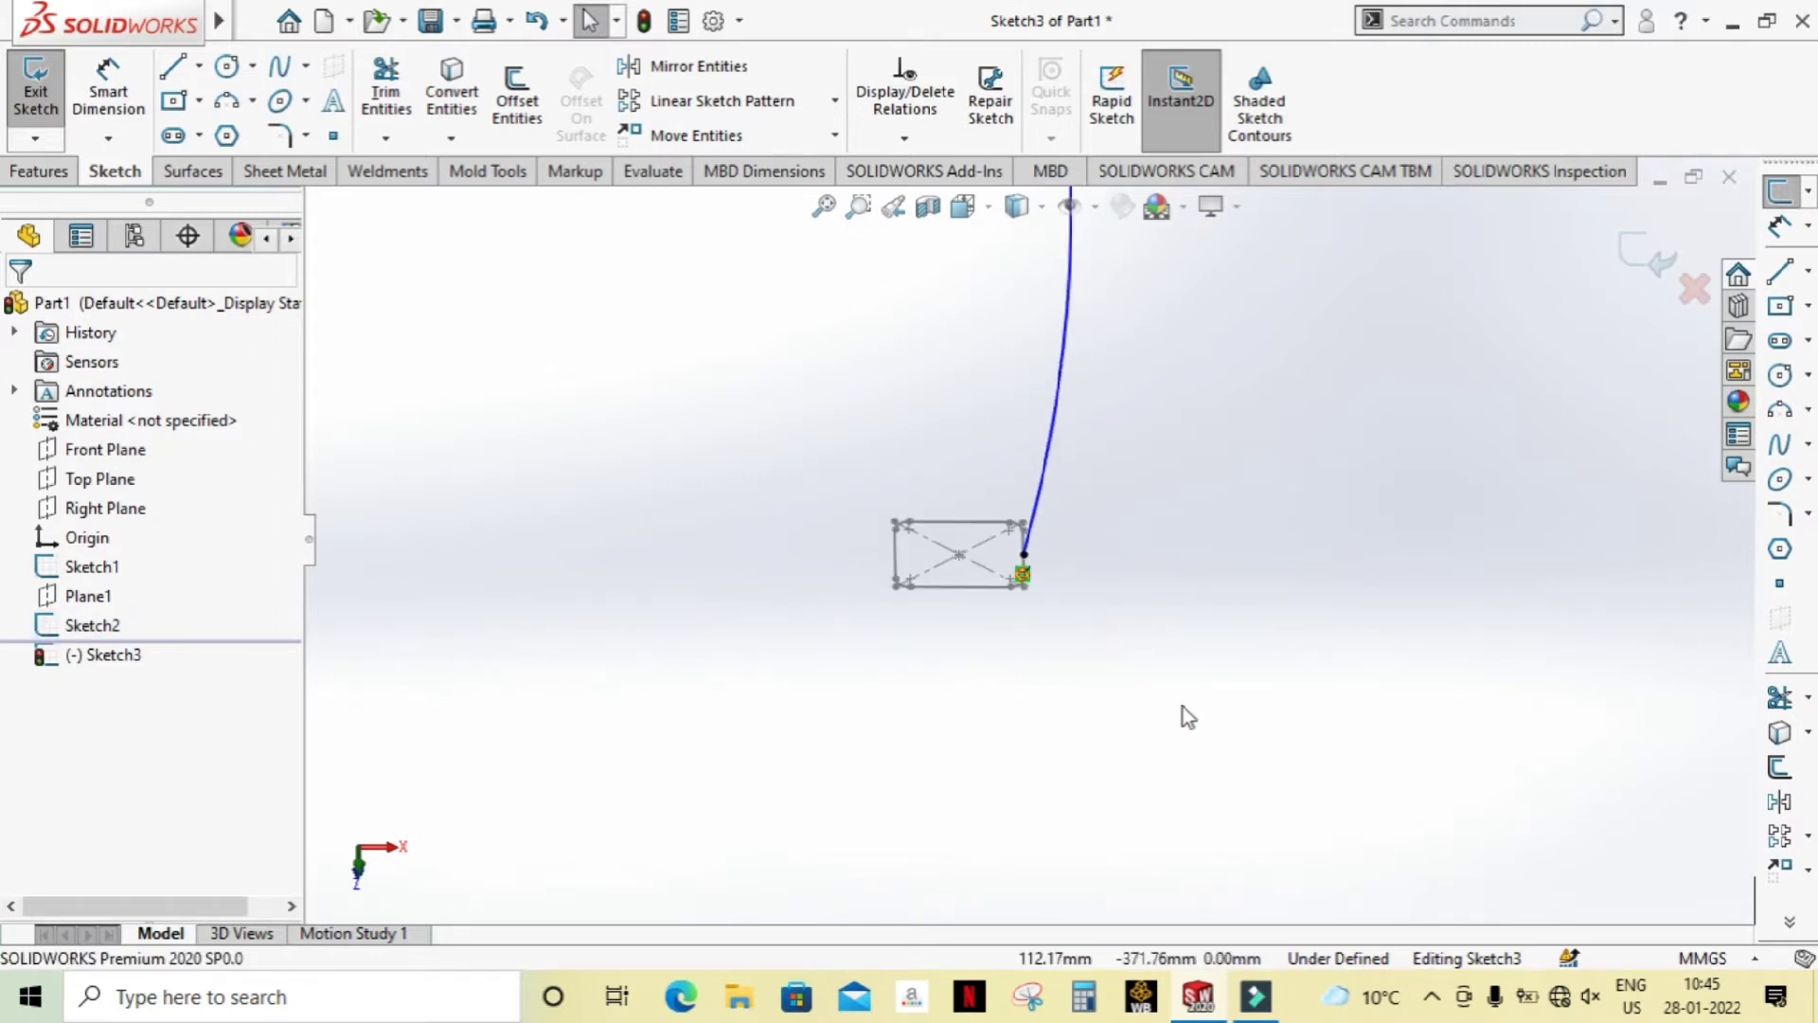
middle_drag(1185, 718, 691, 591)
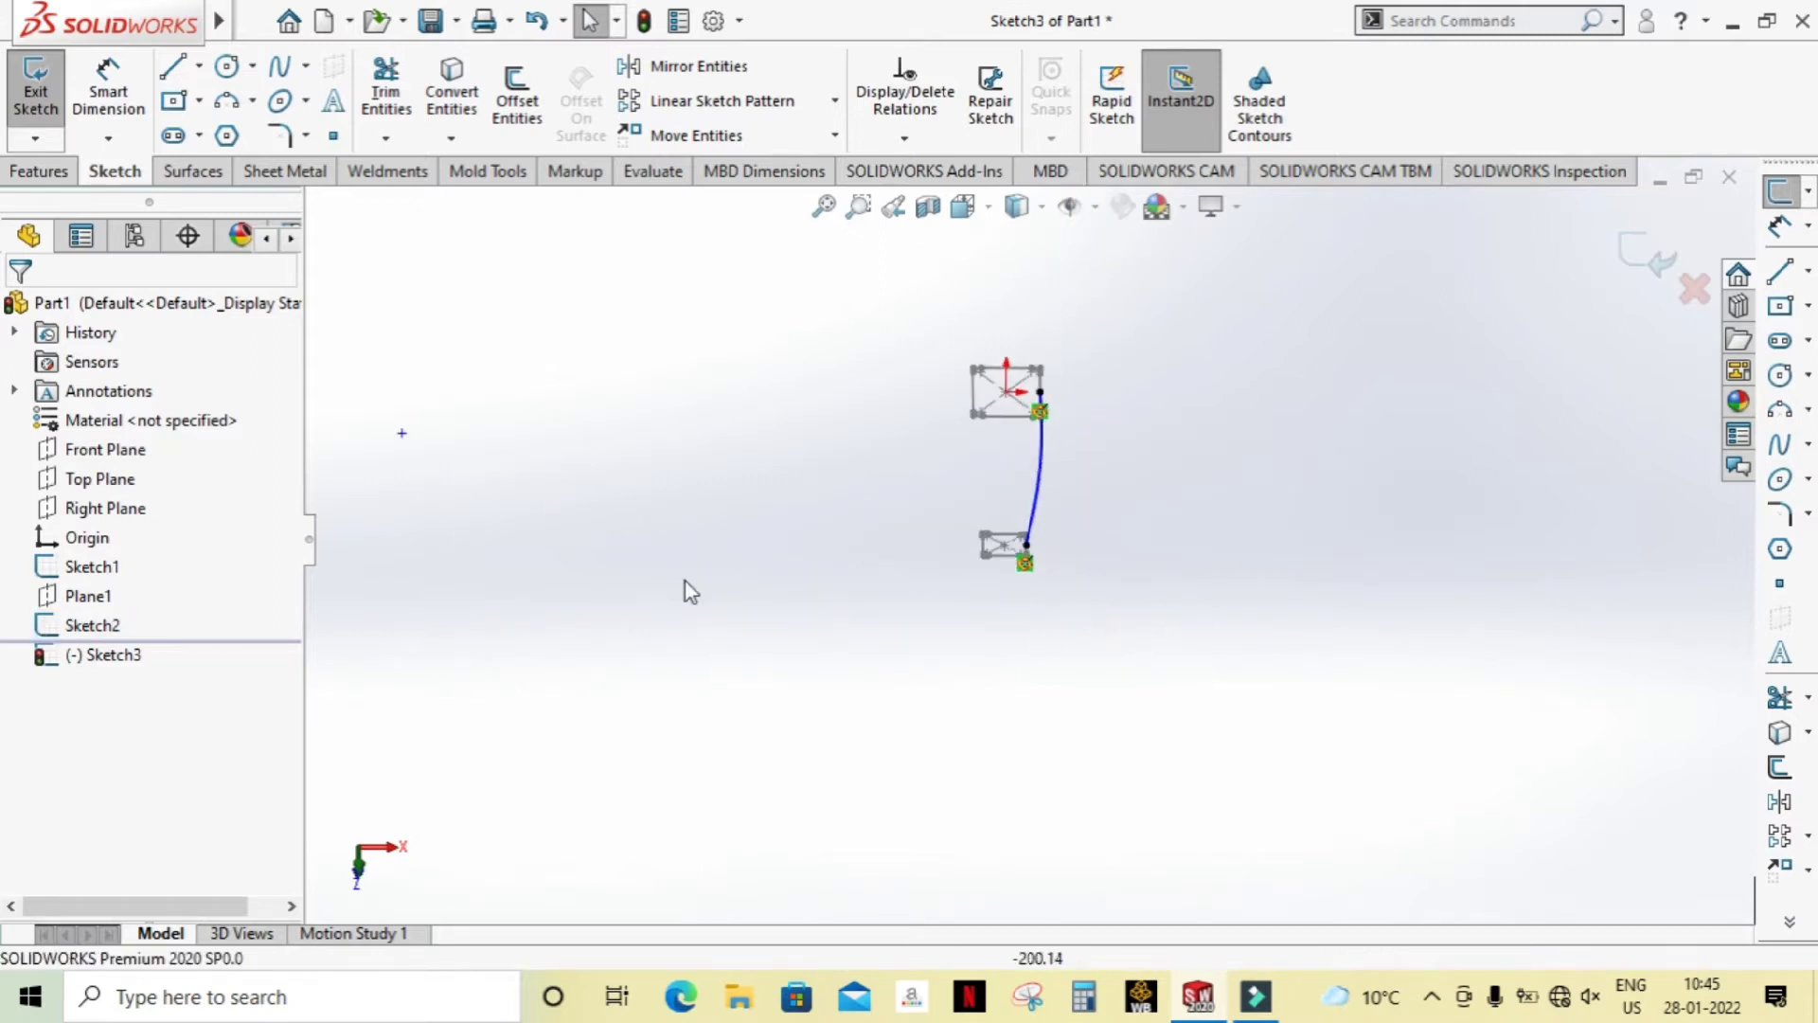
Step: Show the Top Plane, check the guide curve, and exit Sketch3
click(130, 478)
mouse_move(665, 420)
middle_down()
mouse_move(694, 616)
mouse_move(540, 625)
mouse_move(497, 499)
middle_up()
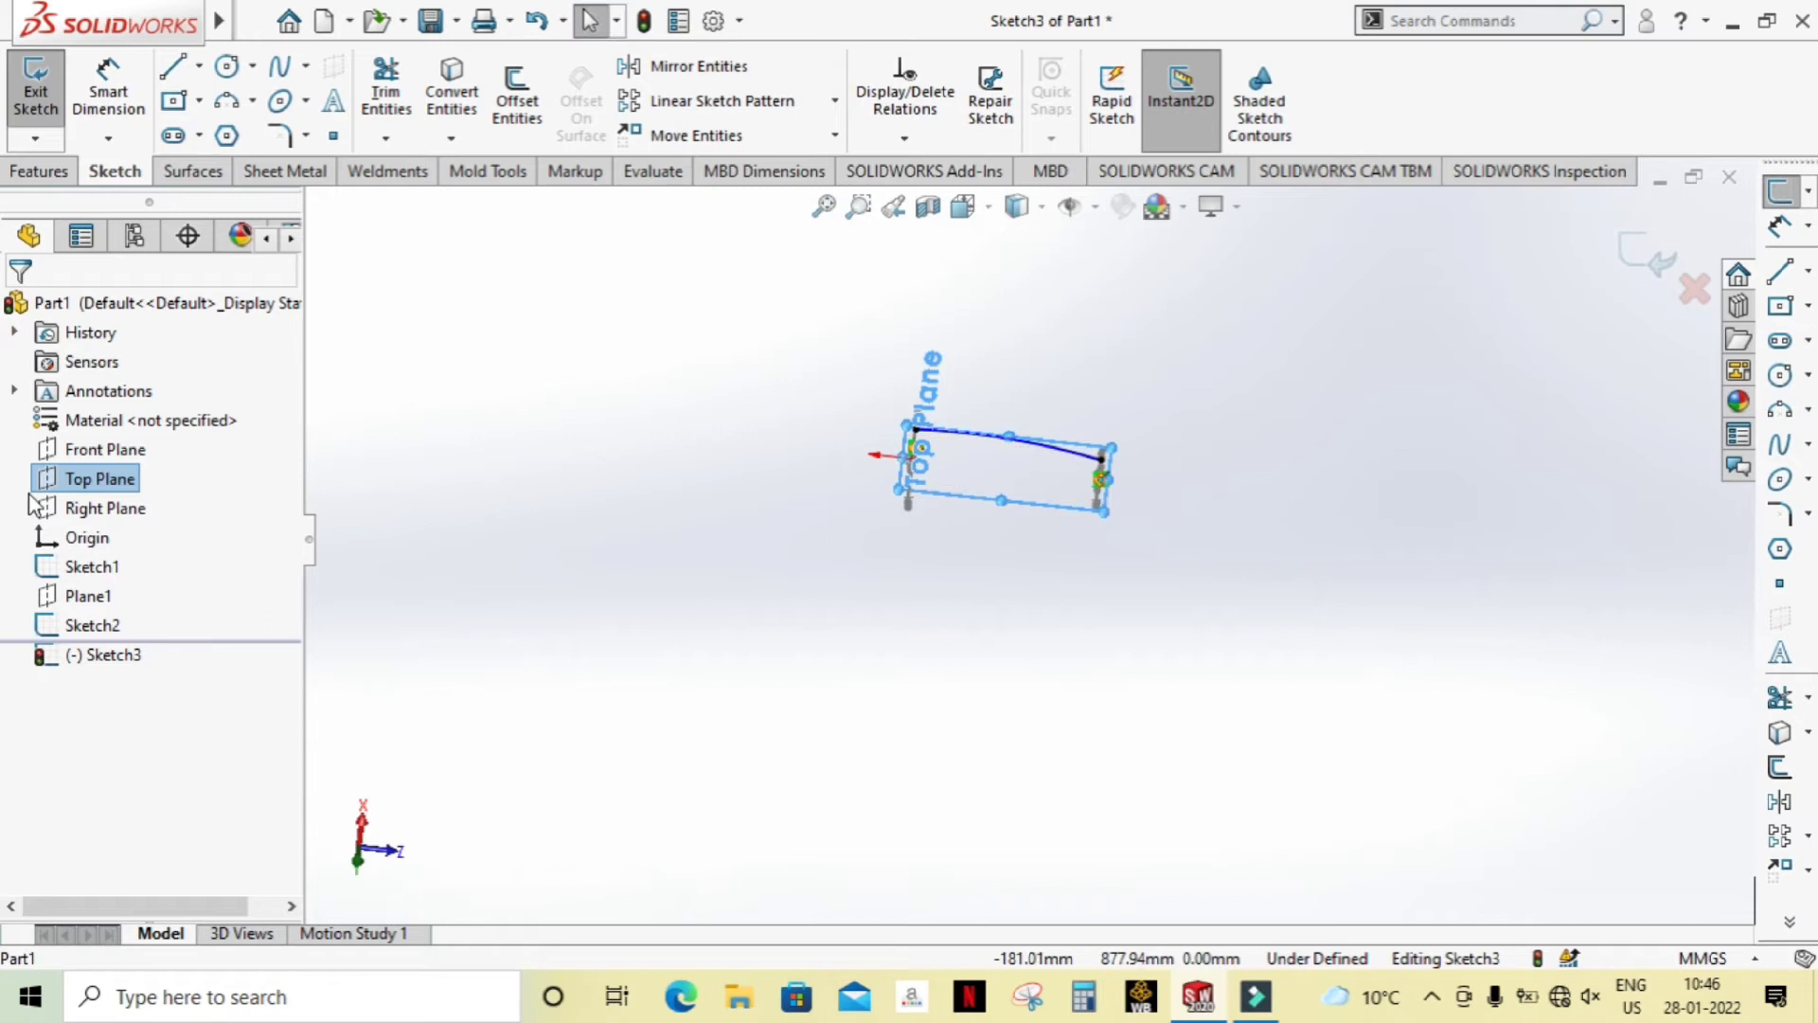
click(1653, 254)
Step: On the Top Plane, draw a three-point arc joining the left ends of both profiles
click(122, 486)
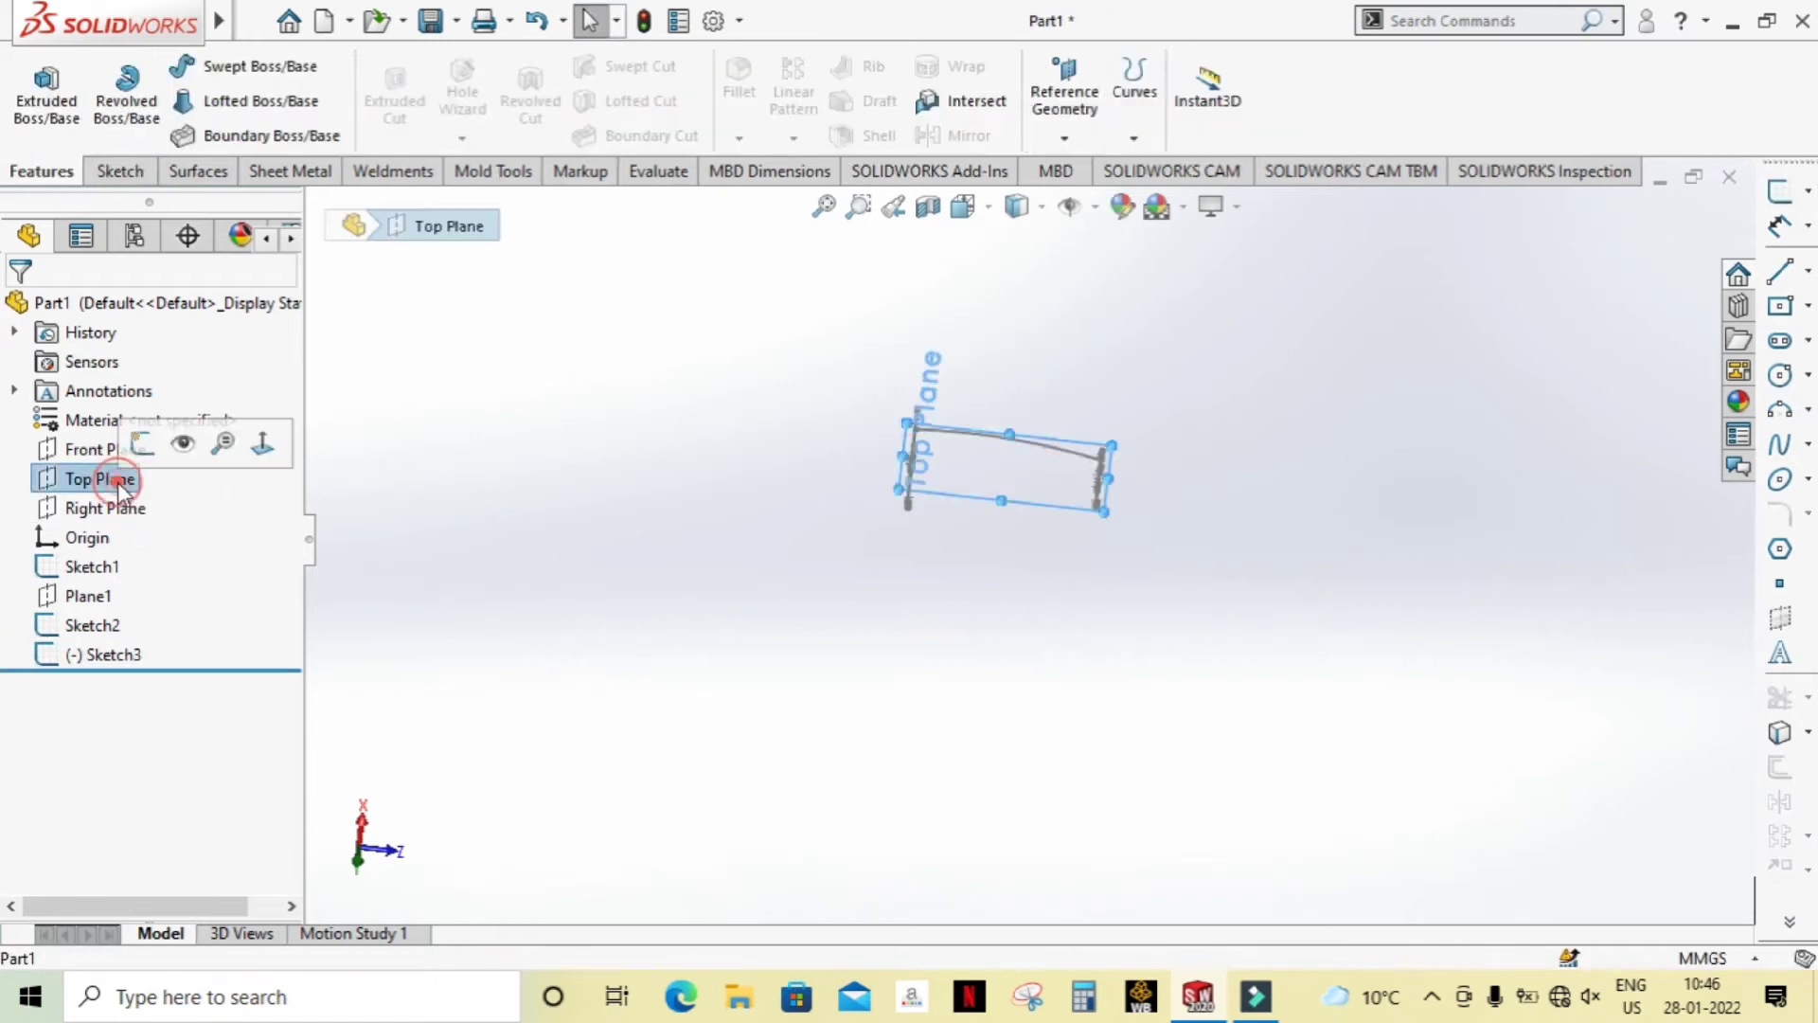
click(144, 440)
click(1017, 206)
click(1110, 358)
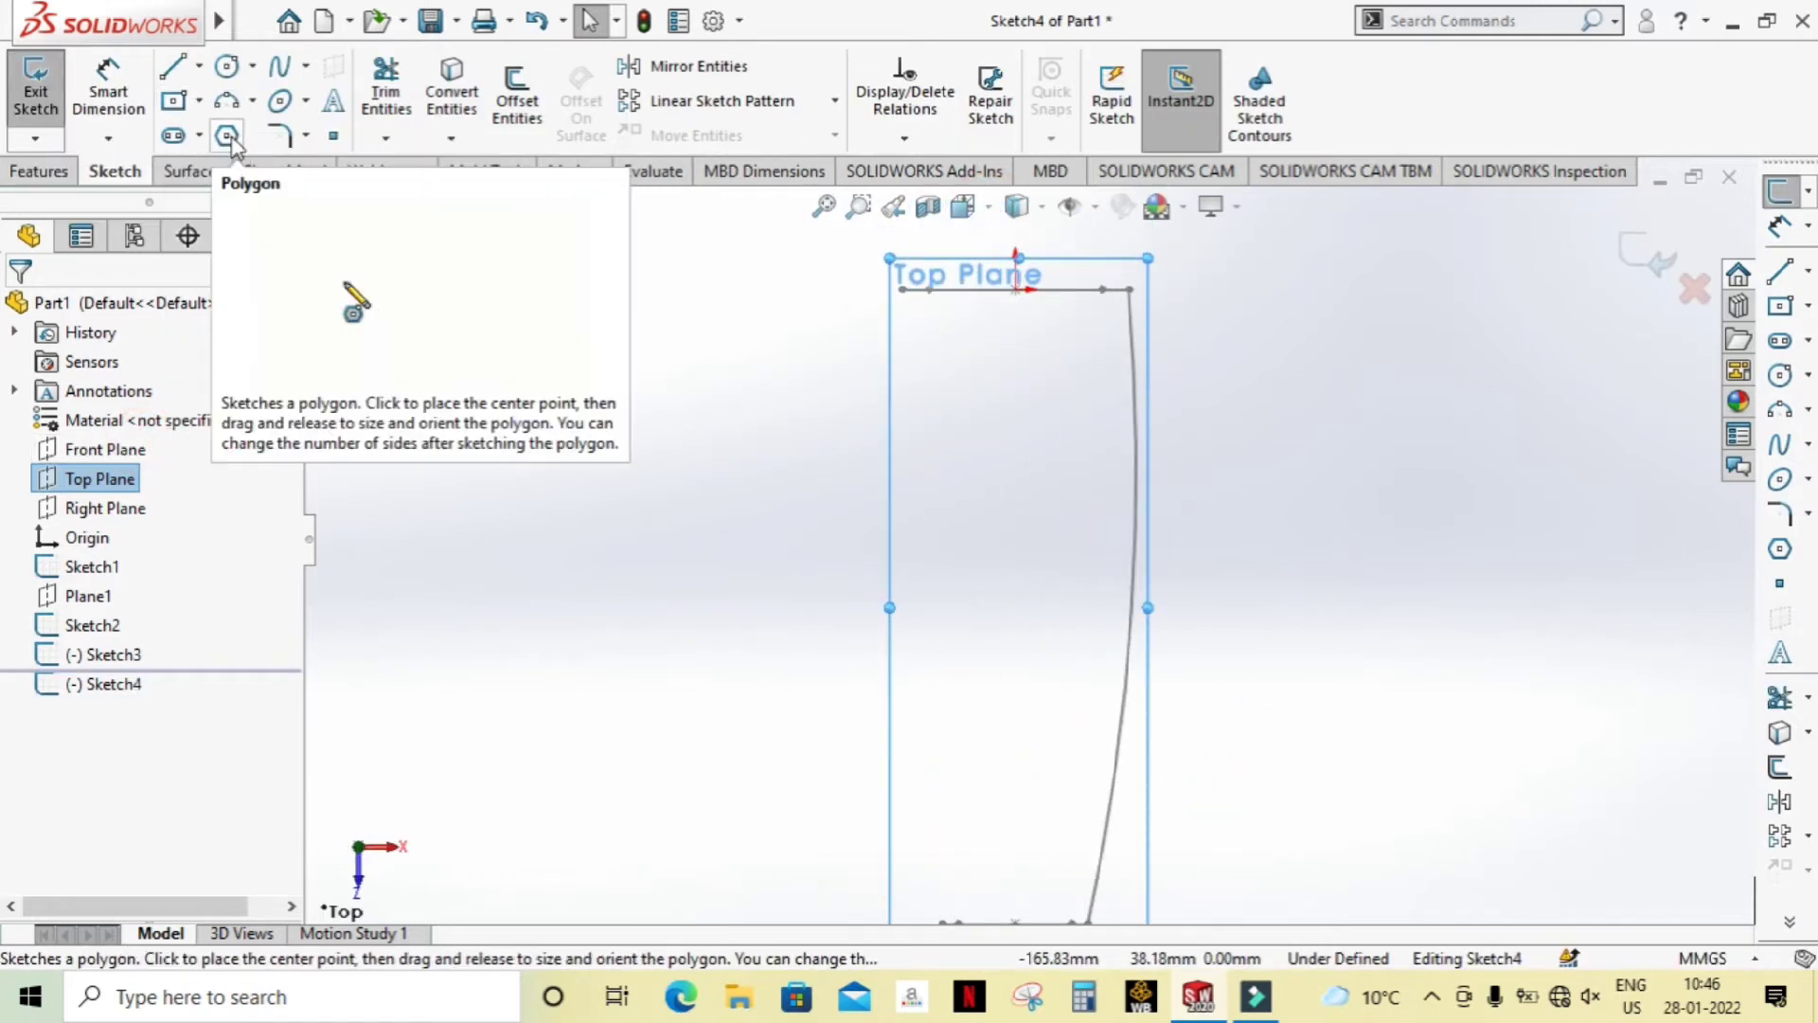
click(227, 104)
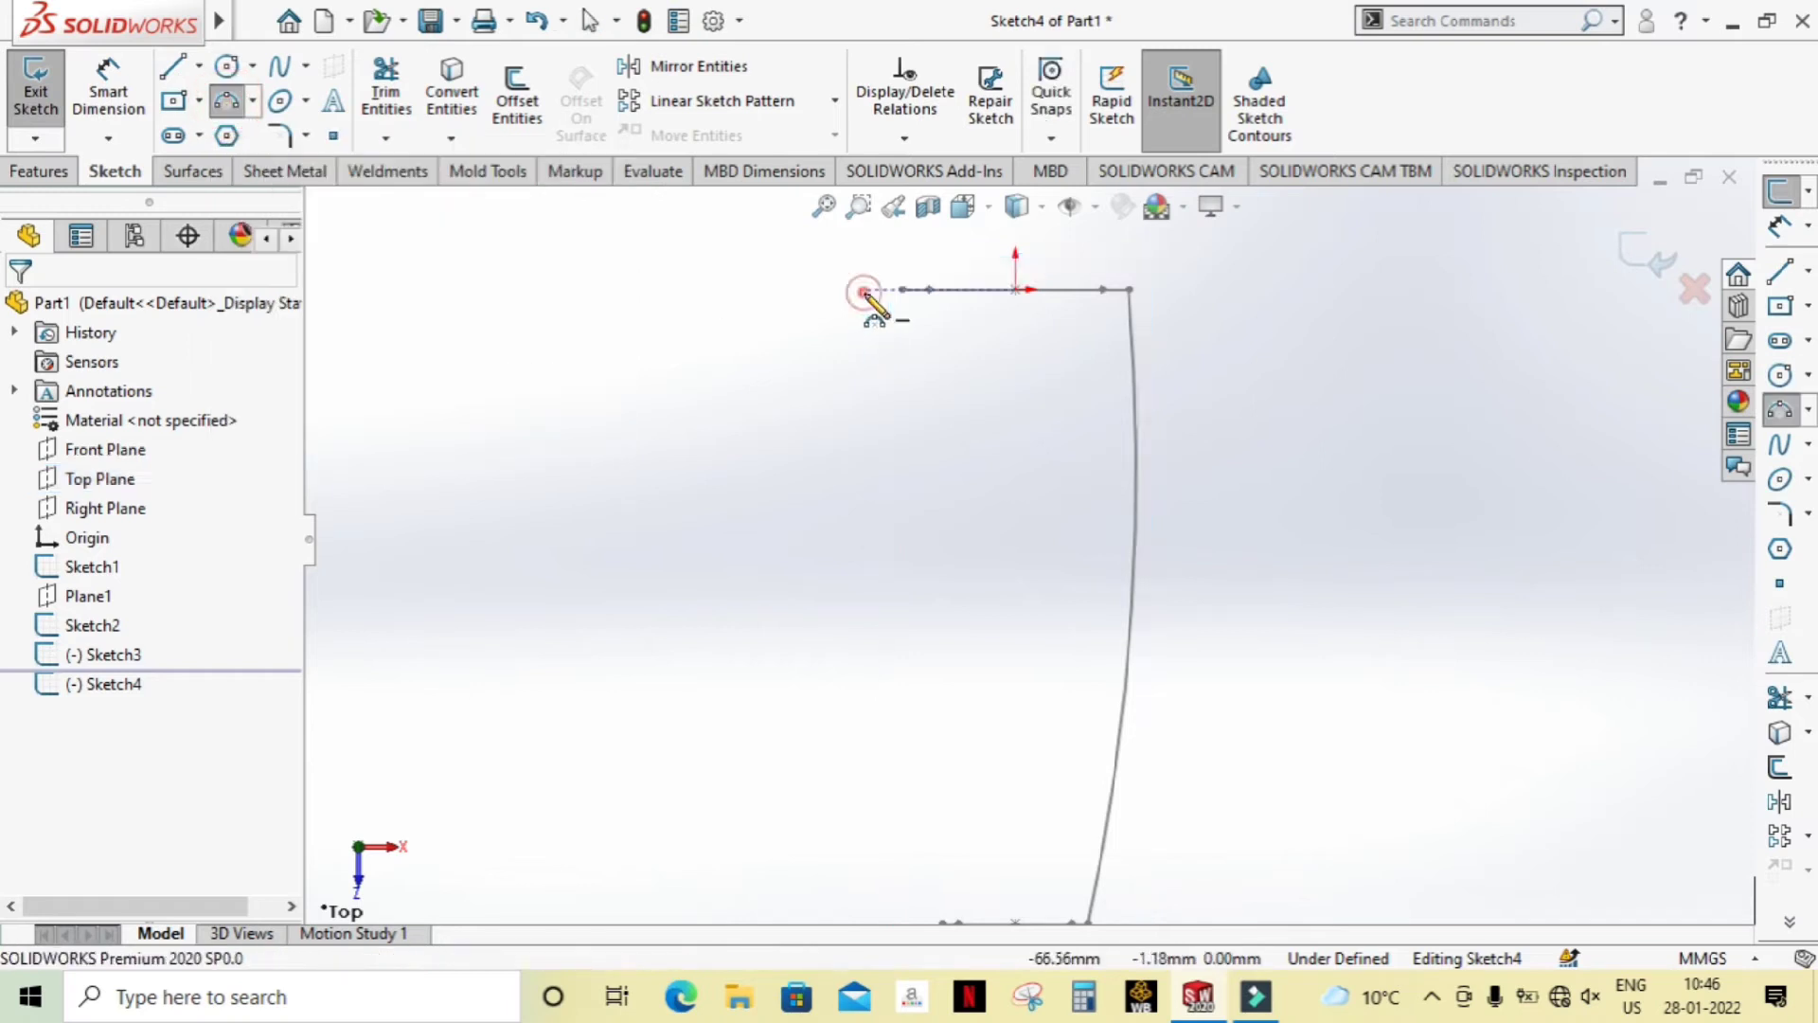
click(901, 288)
scroll(857, 687, up, 3)
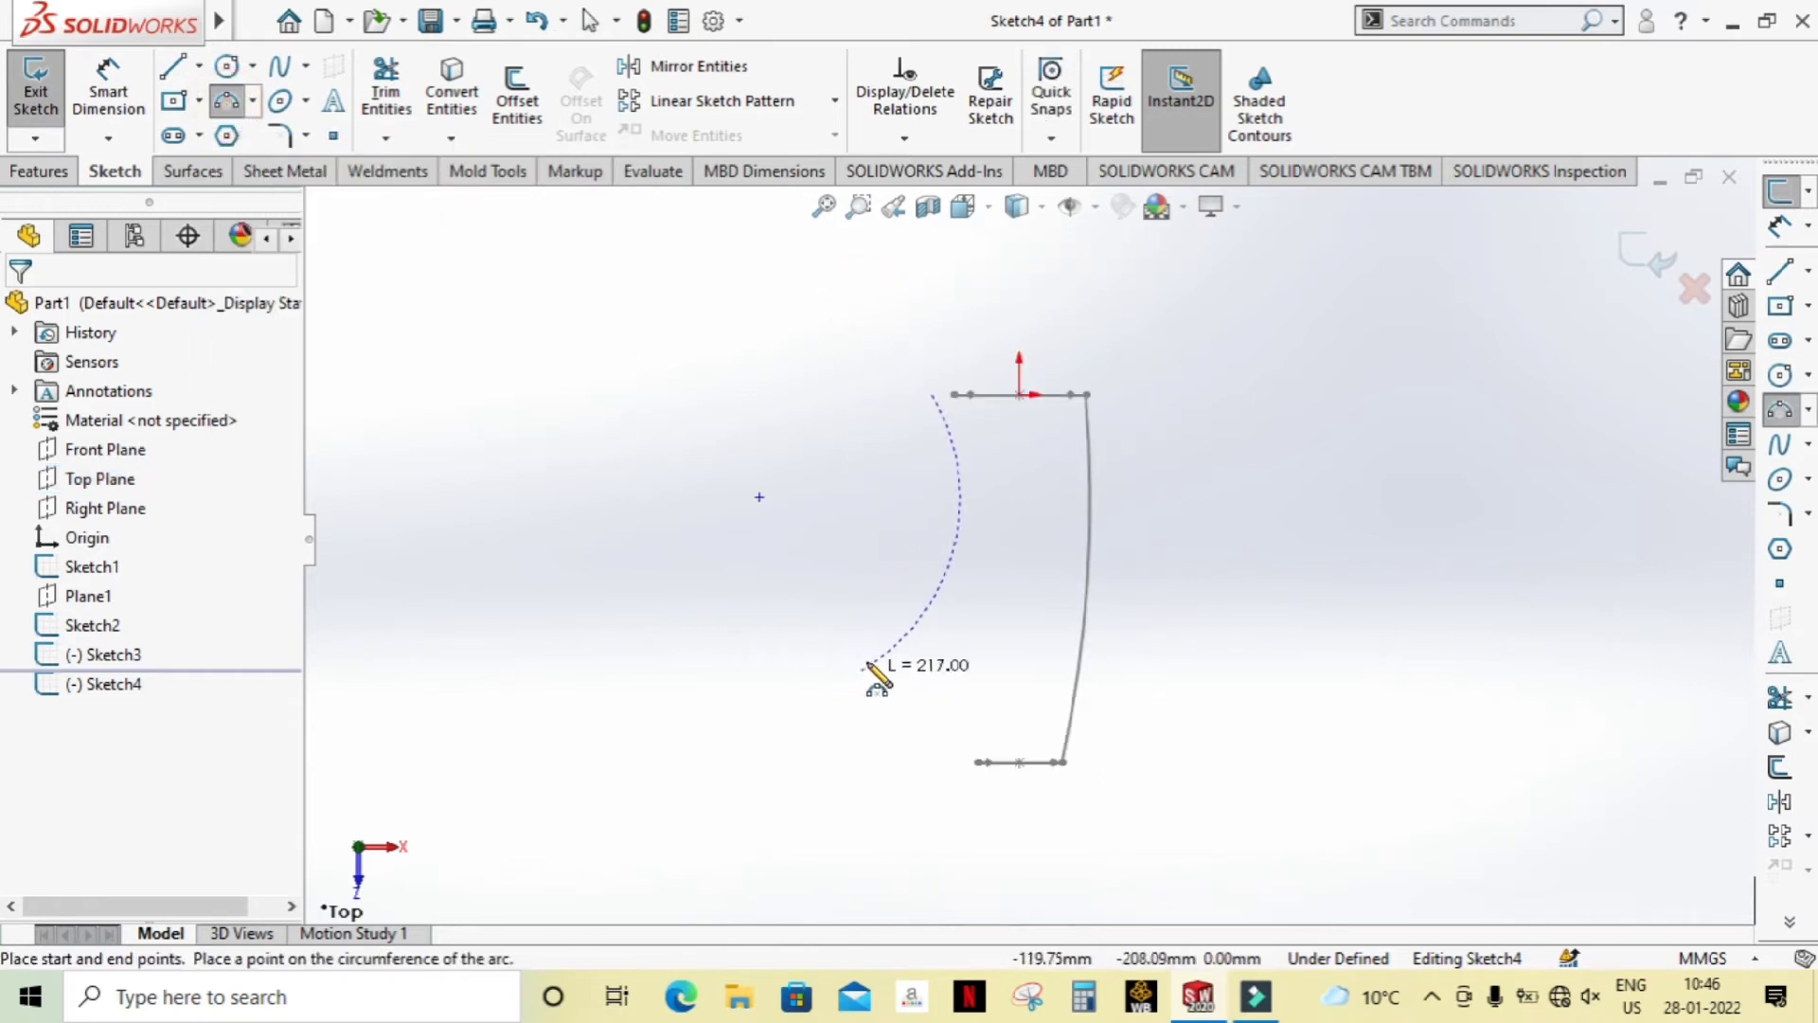
click(952, 763)
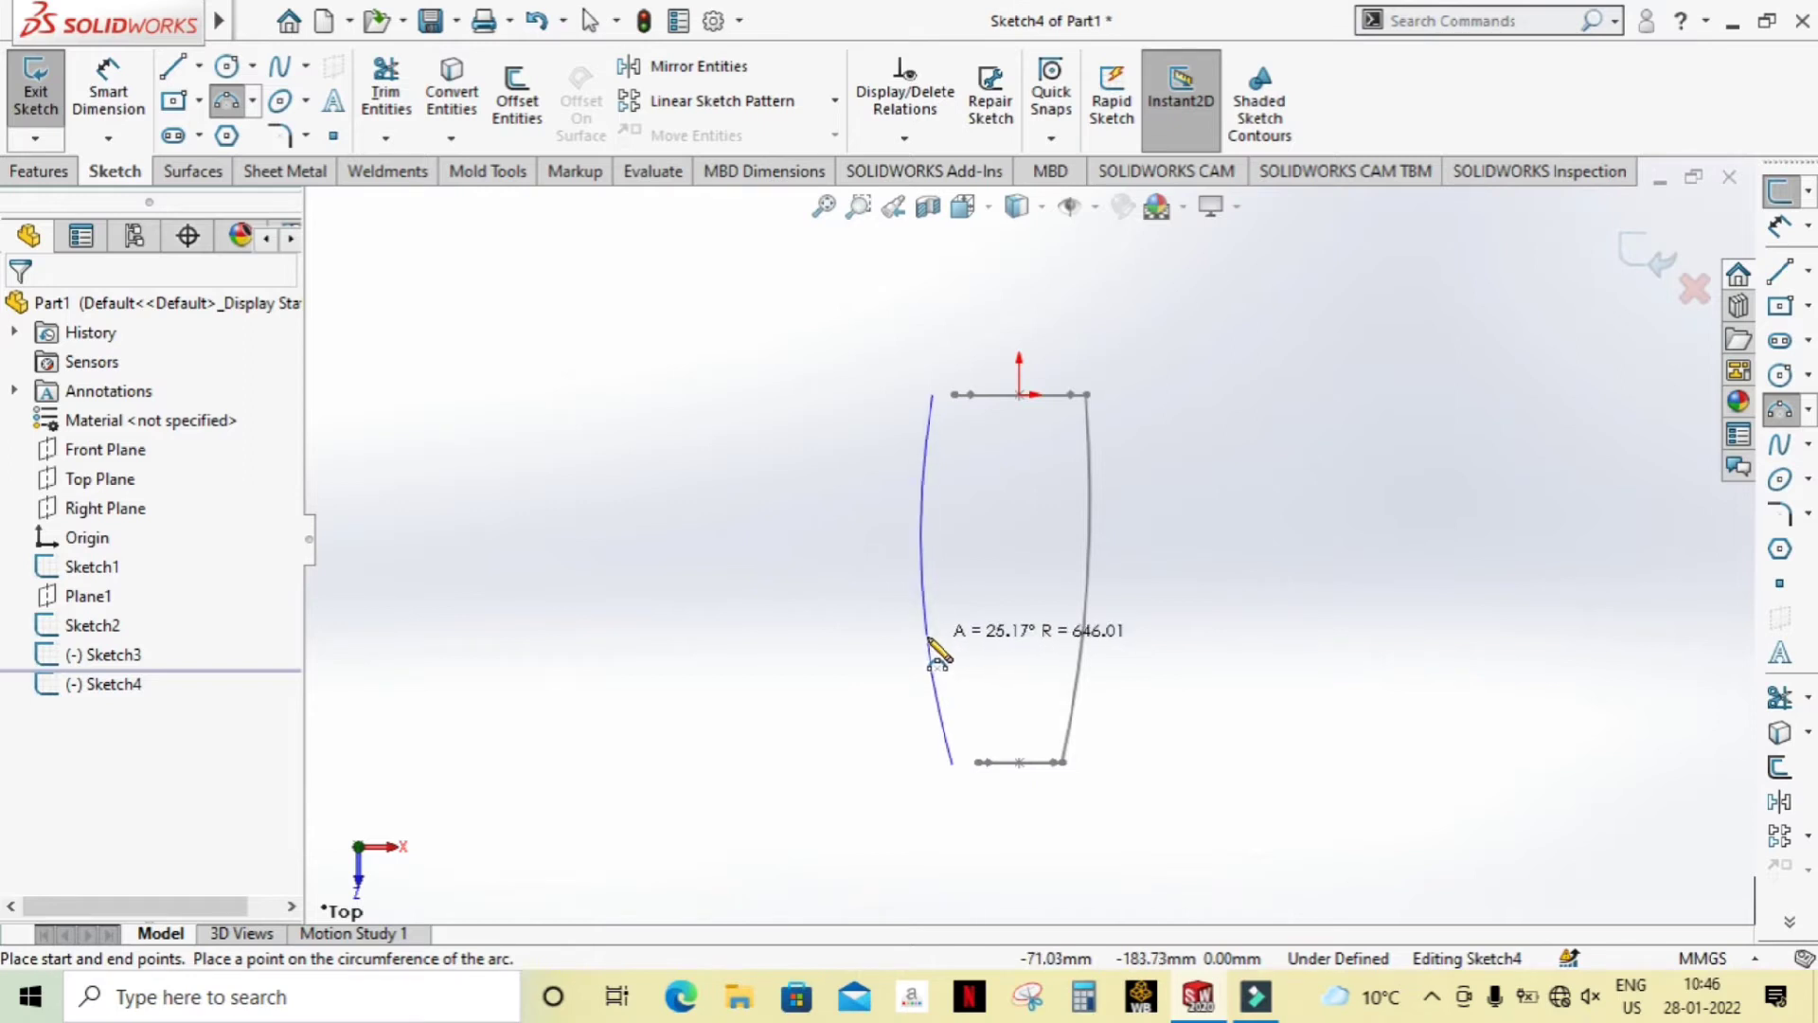
click(926, 618)
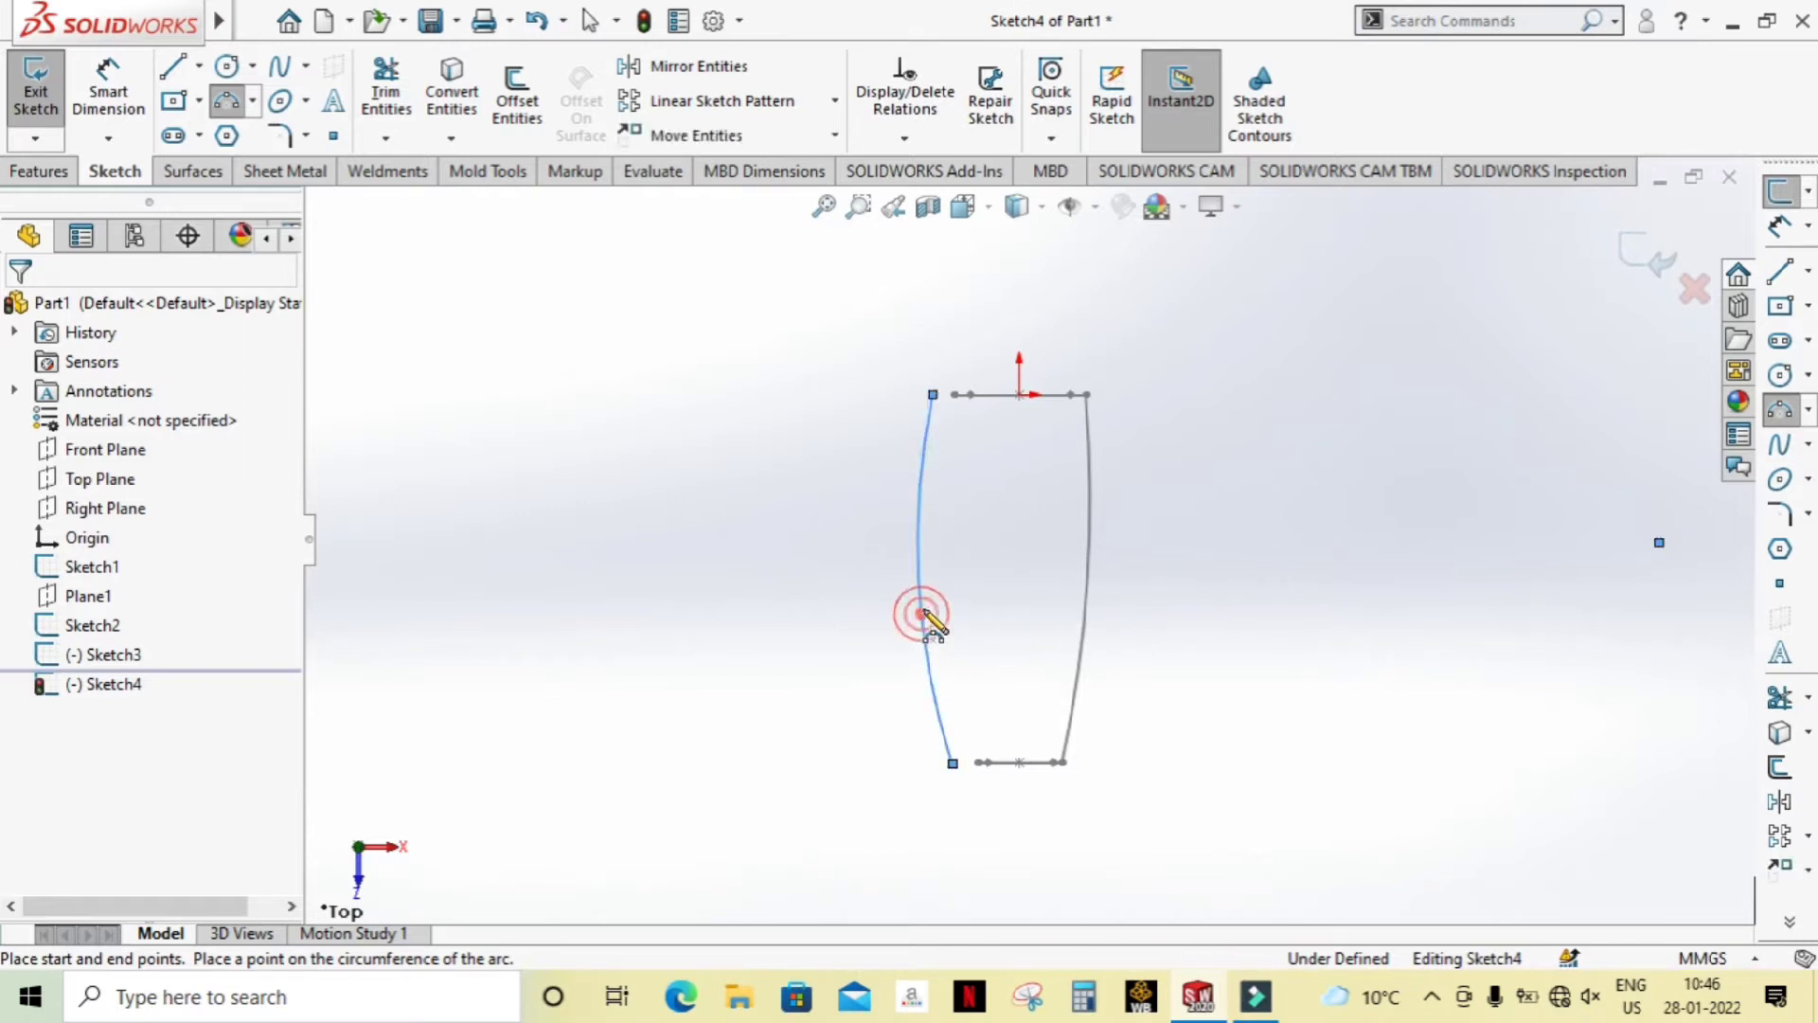
key(Escape)
Step: Pierce the arc's upper endpoint onto the top profile's edge
scroll(1042, 486, down, 1)
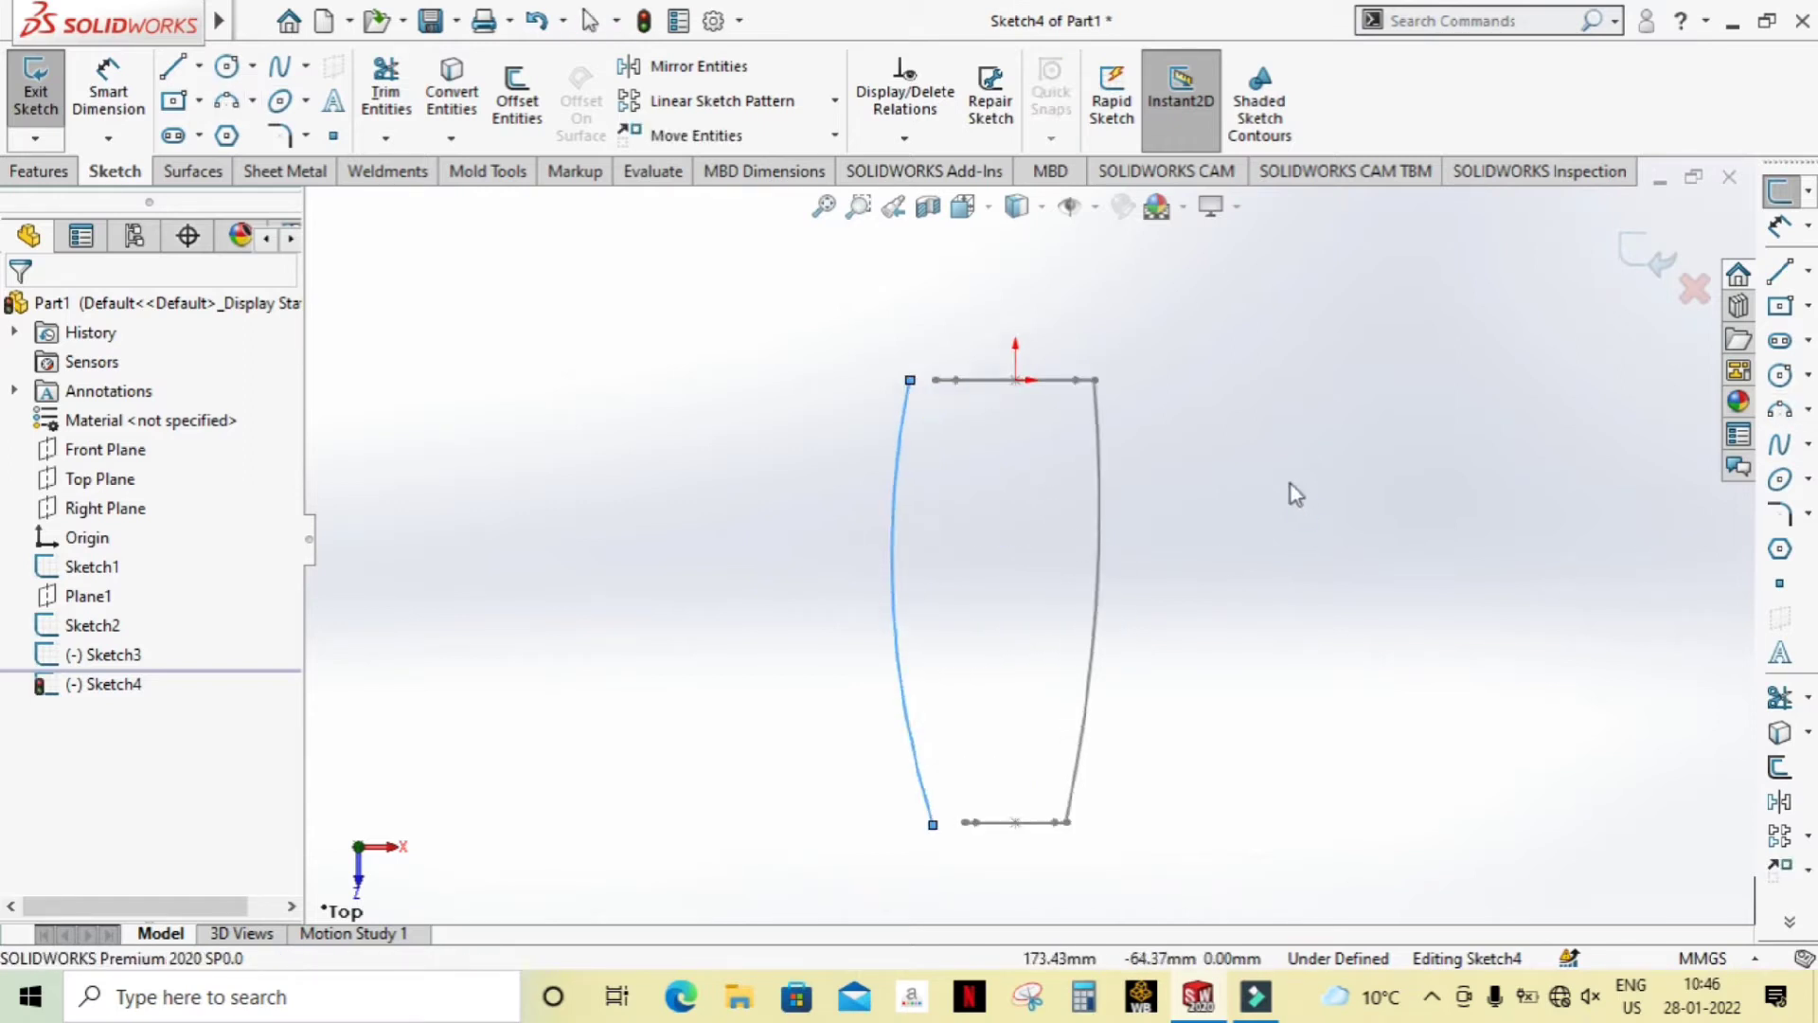
middle_drag(1295, 492, 1343, 581)
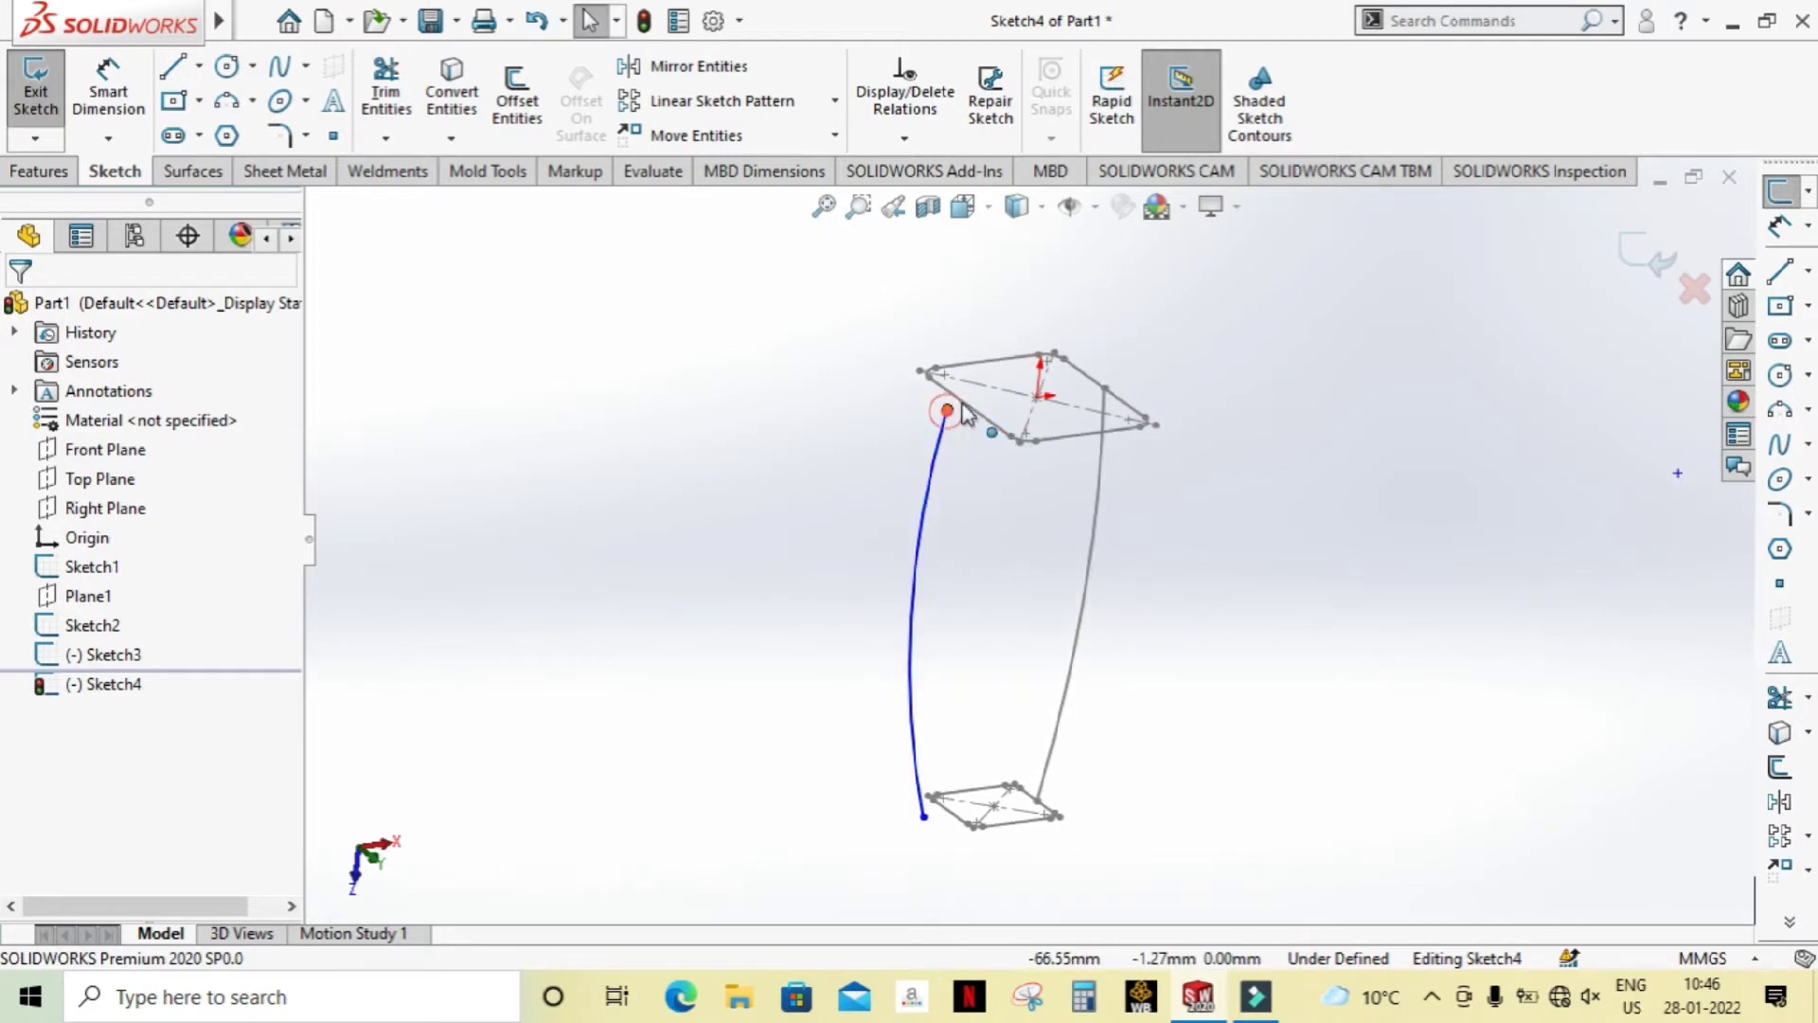
ctrl+click(990, 421)
click(1041, 282)
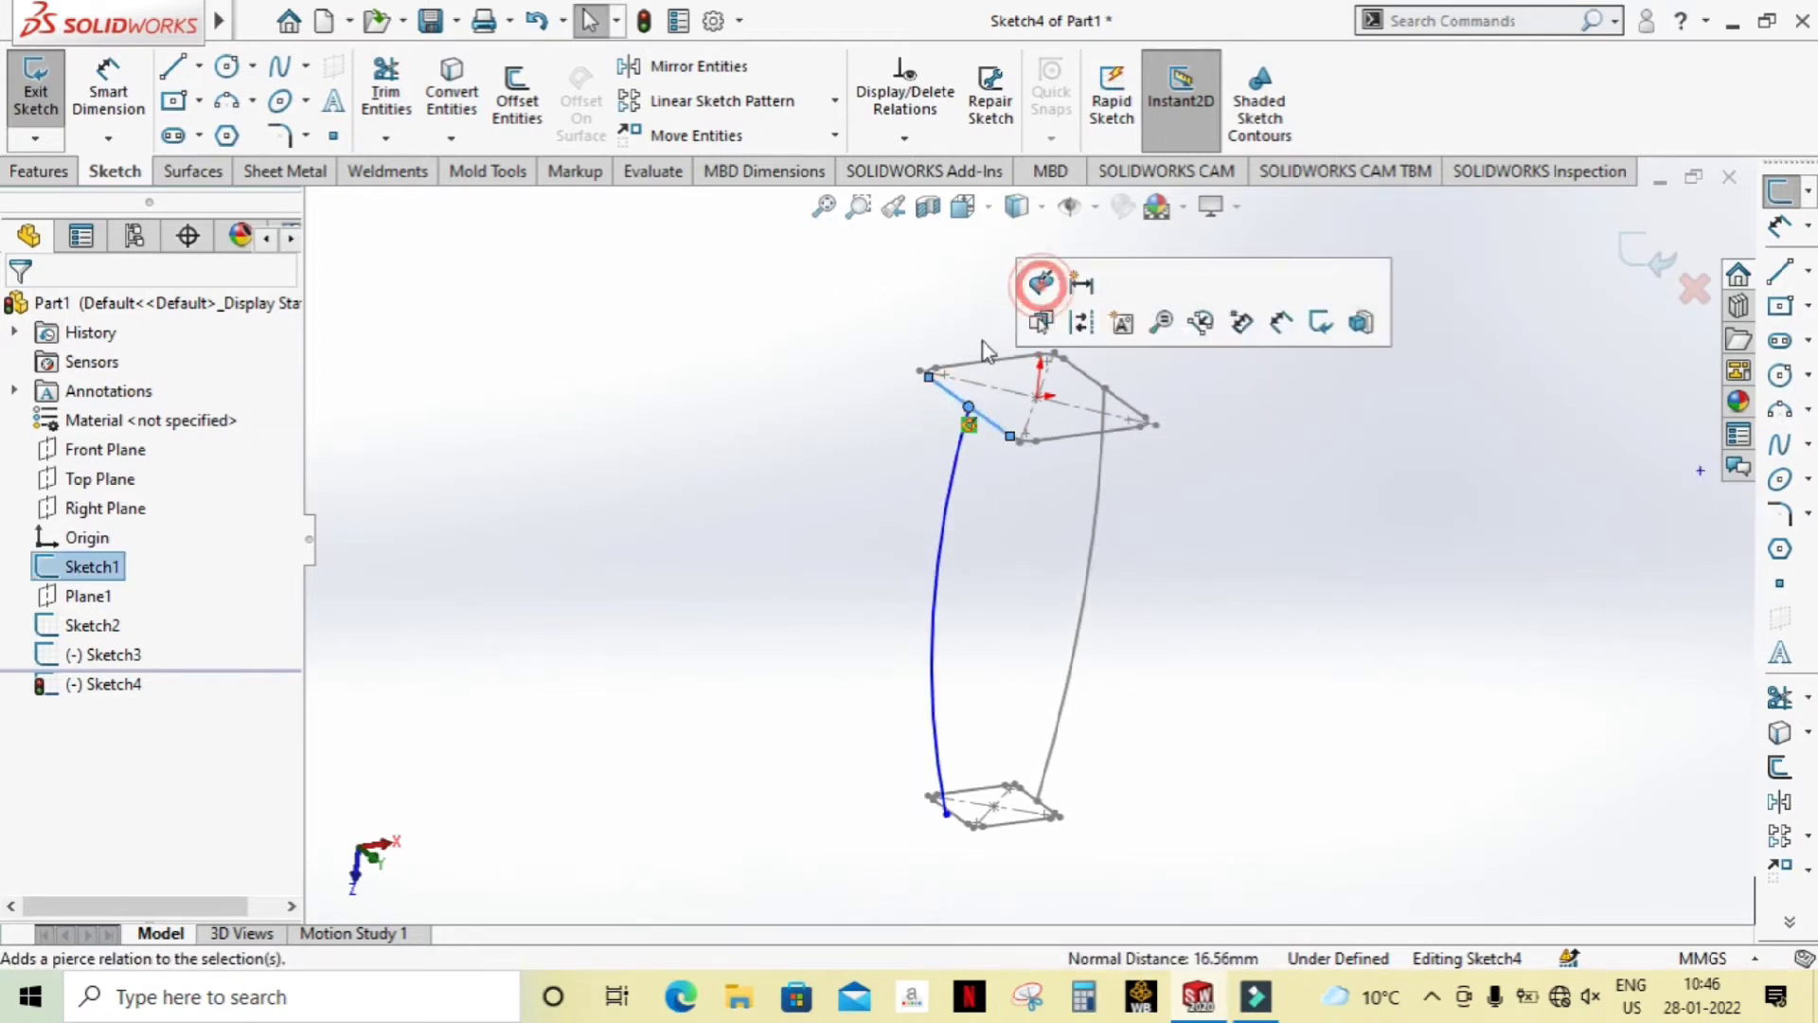
click(1202, 649)
Step: Pierce the arc's lower endpoint onto the bottom profile's edge
middle_drag(1203, 649, 1134, 694)
scroll(1020, 784, down, 3)
mouse_move(1020, 784)
middle_down()
mouse_move(1130, 673)
mouse_move(809, 867)
middle_up()
scroll(804, 748, down, 3)
click(770, 764)
click(842, 699)
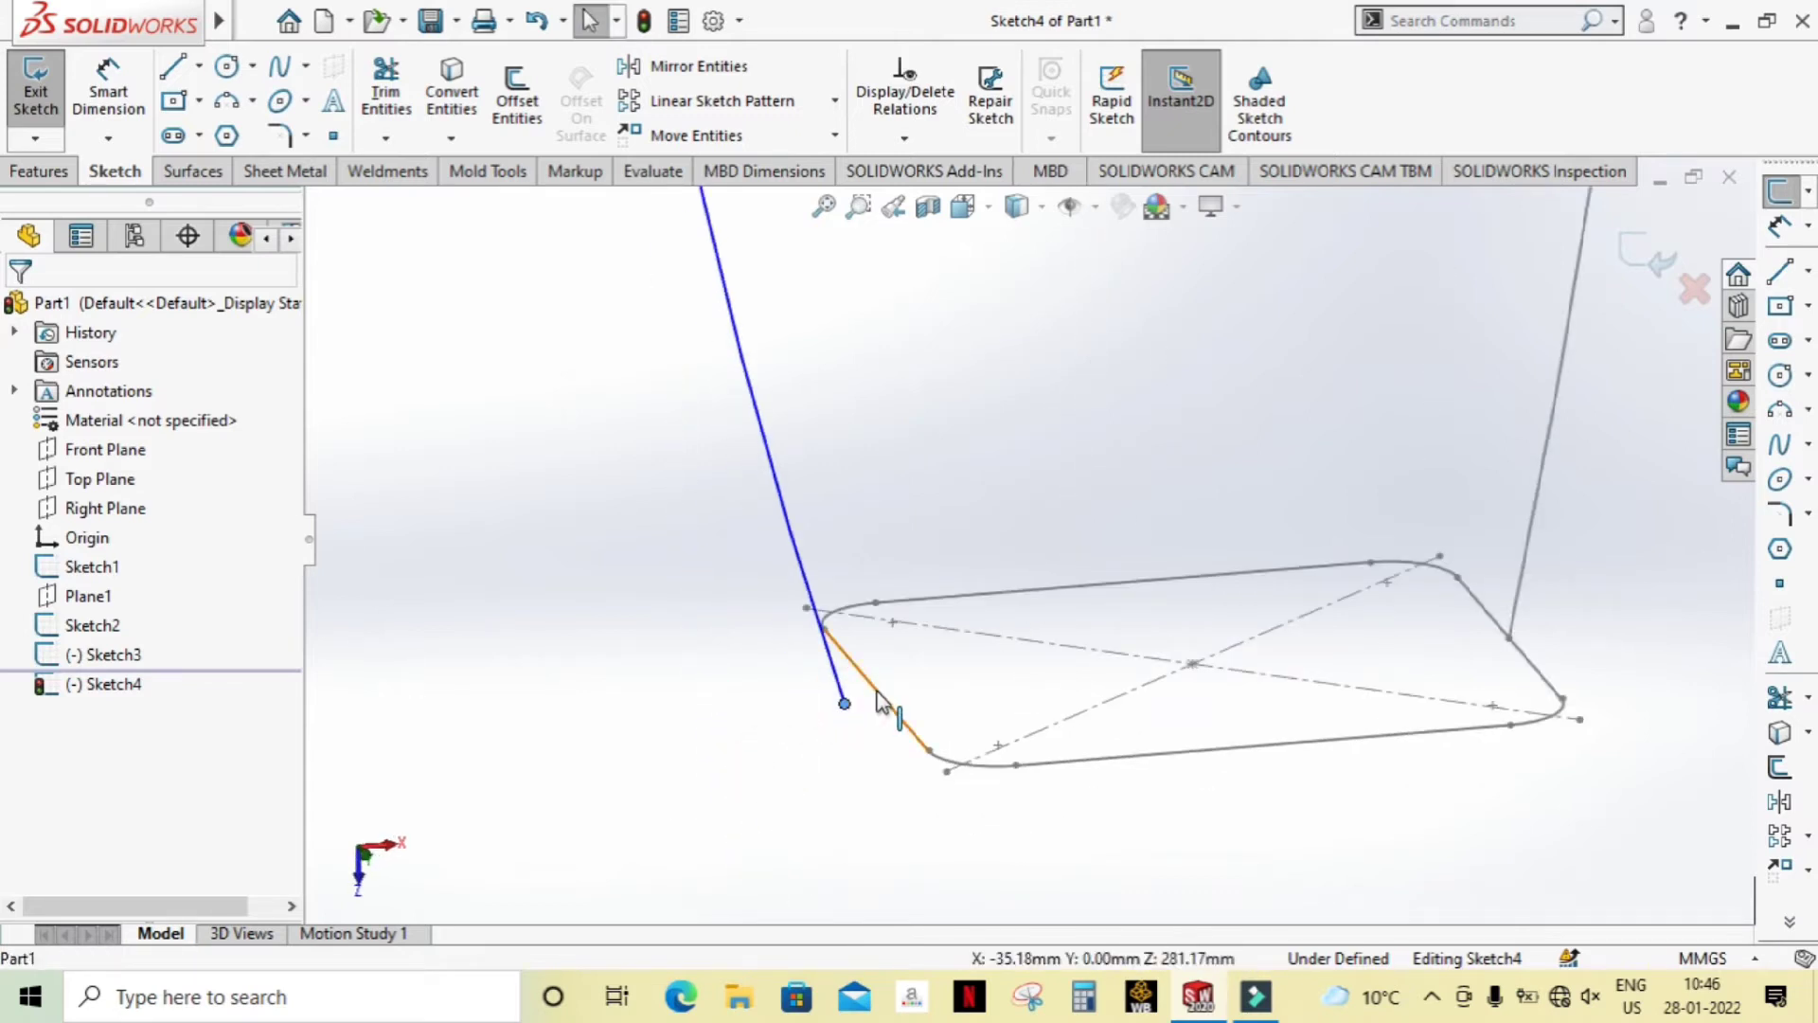
click(872, 687)
click(954, 571)
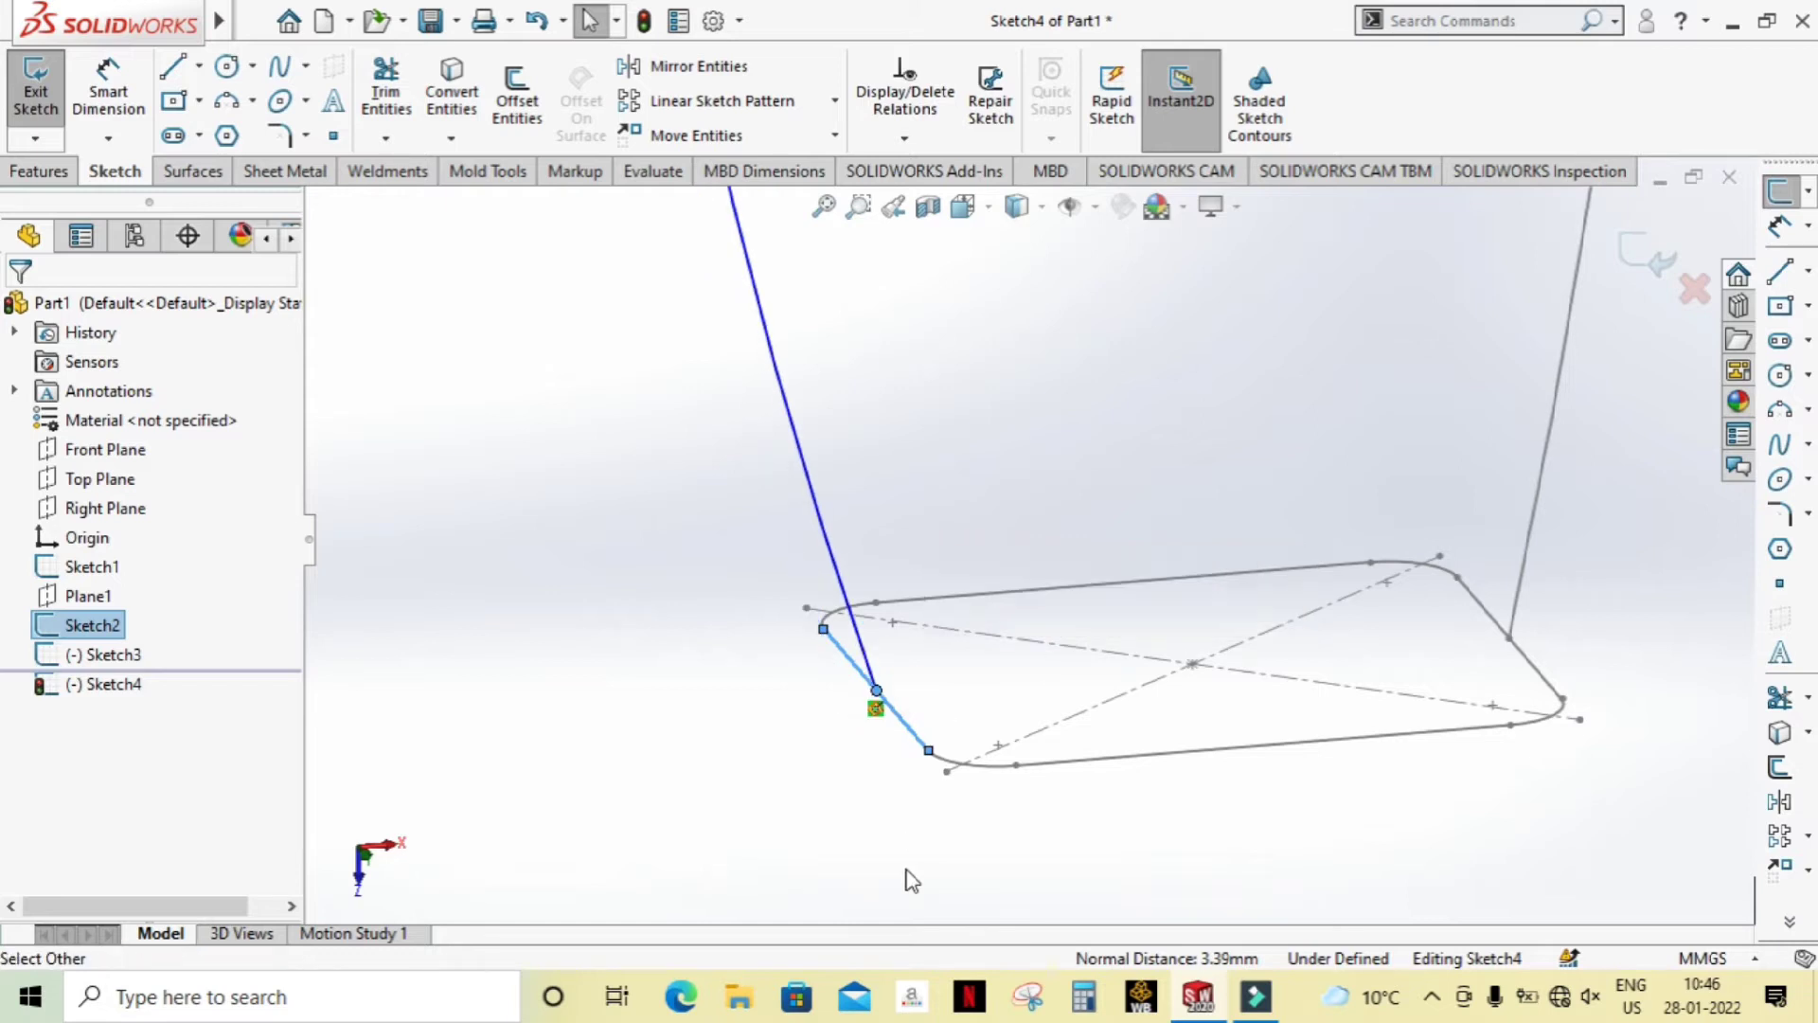
Step: Exit Sketch4 and orbit to review both guide curves
scroll(907, 824, up, 3)
scroll(928, 720, up, 3)
middle_drag(942, 655, 1203, 663)
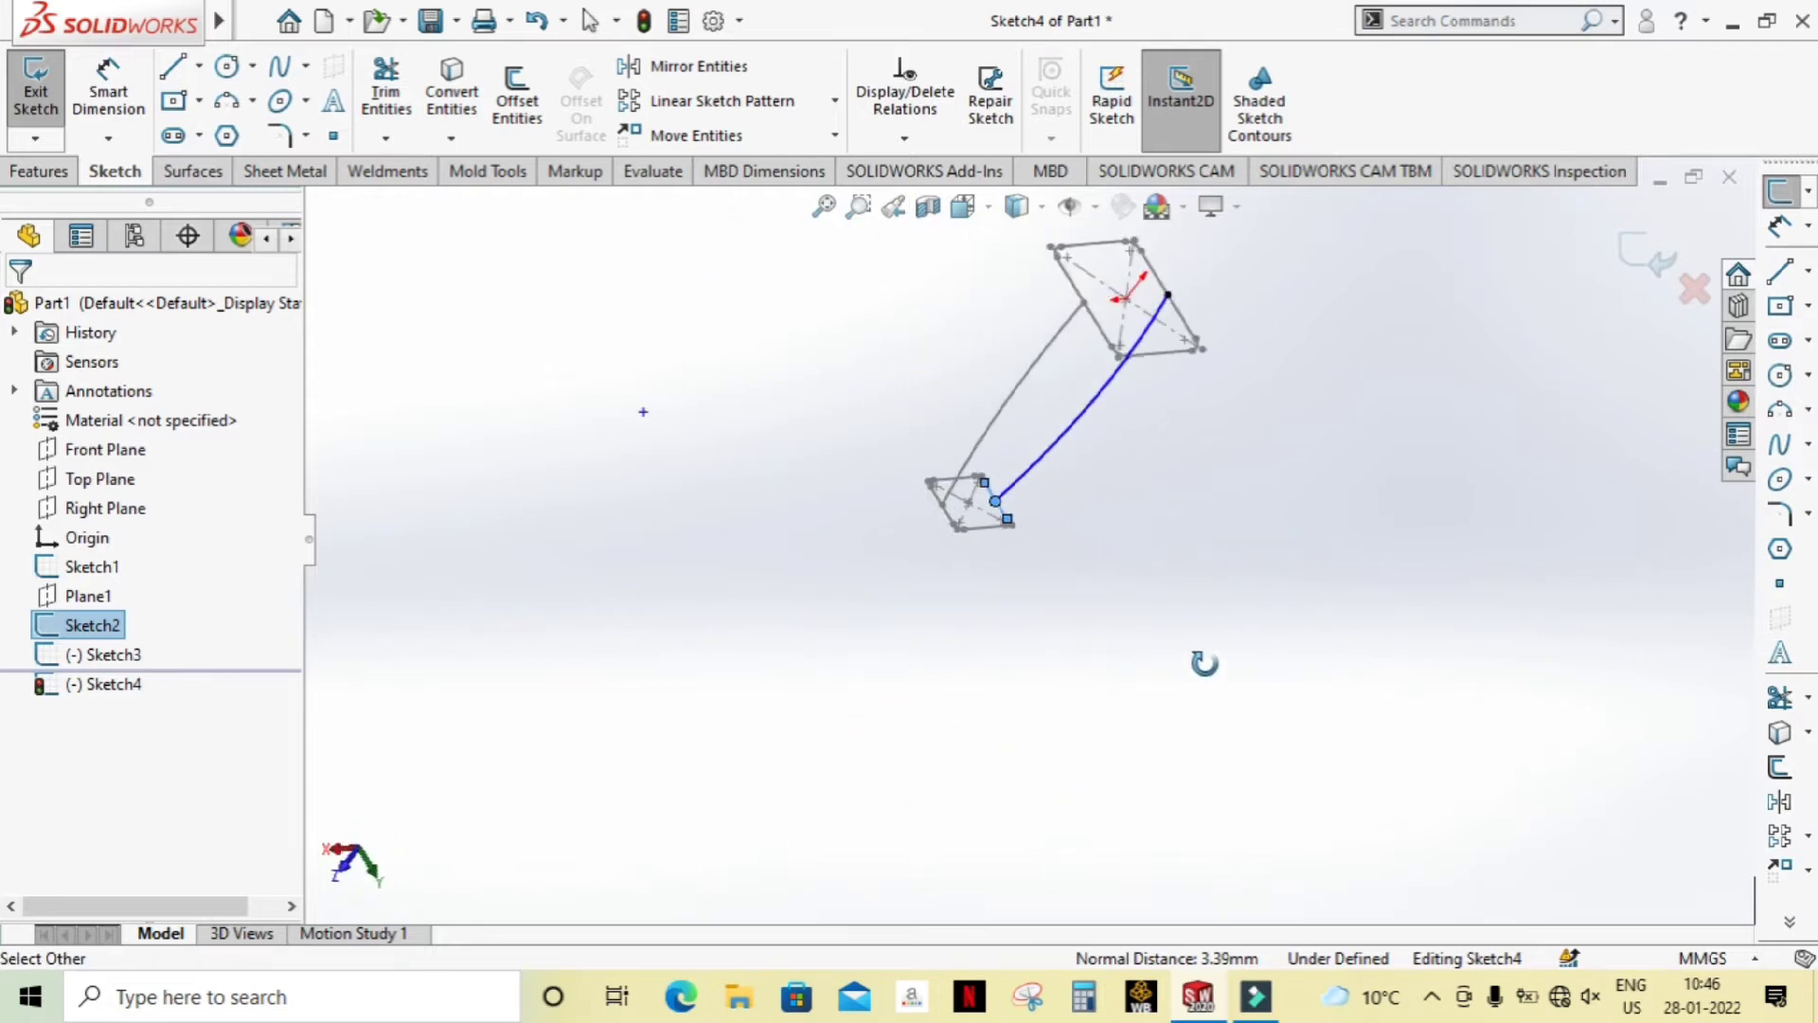
click(1631, 257)
mouse_move(1257, 284)
middle_down()
mouse_move(1313, 475)
mouse_move(1175, 445)
middle_up()
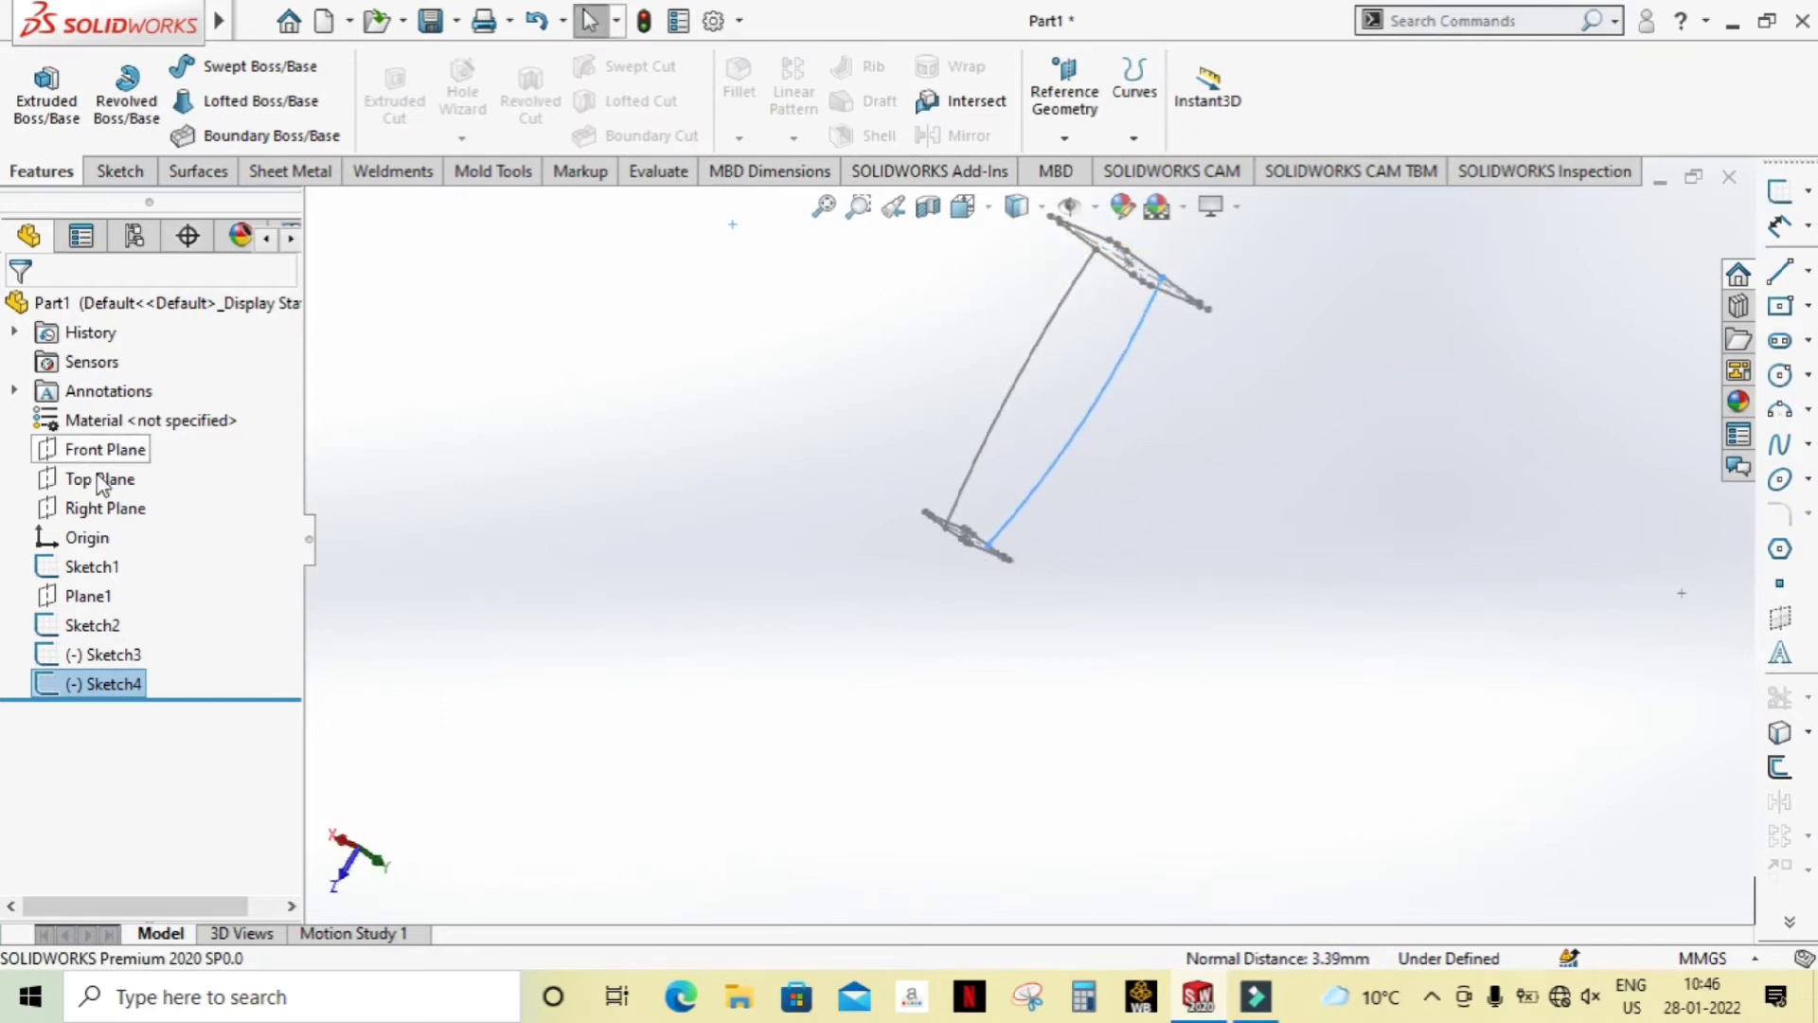
Step: On a new Right Plane sketch viewed Normal To, draw a 3 Point Arc over both profile tops
click(105, 511)
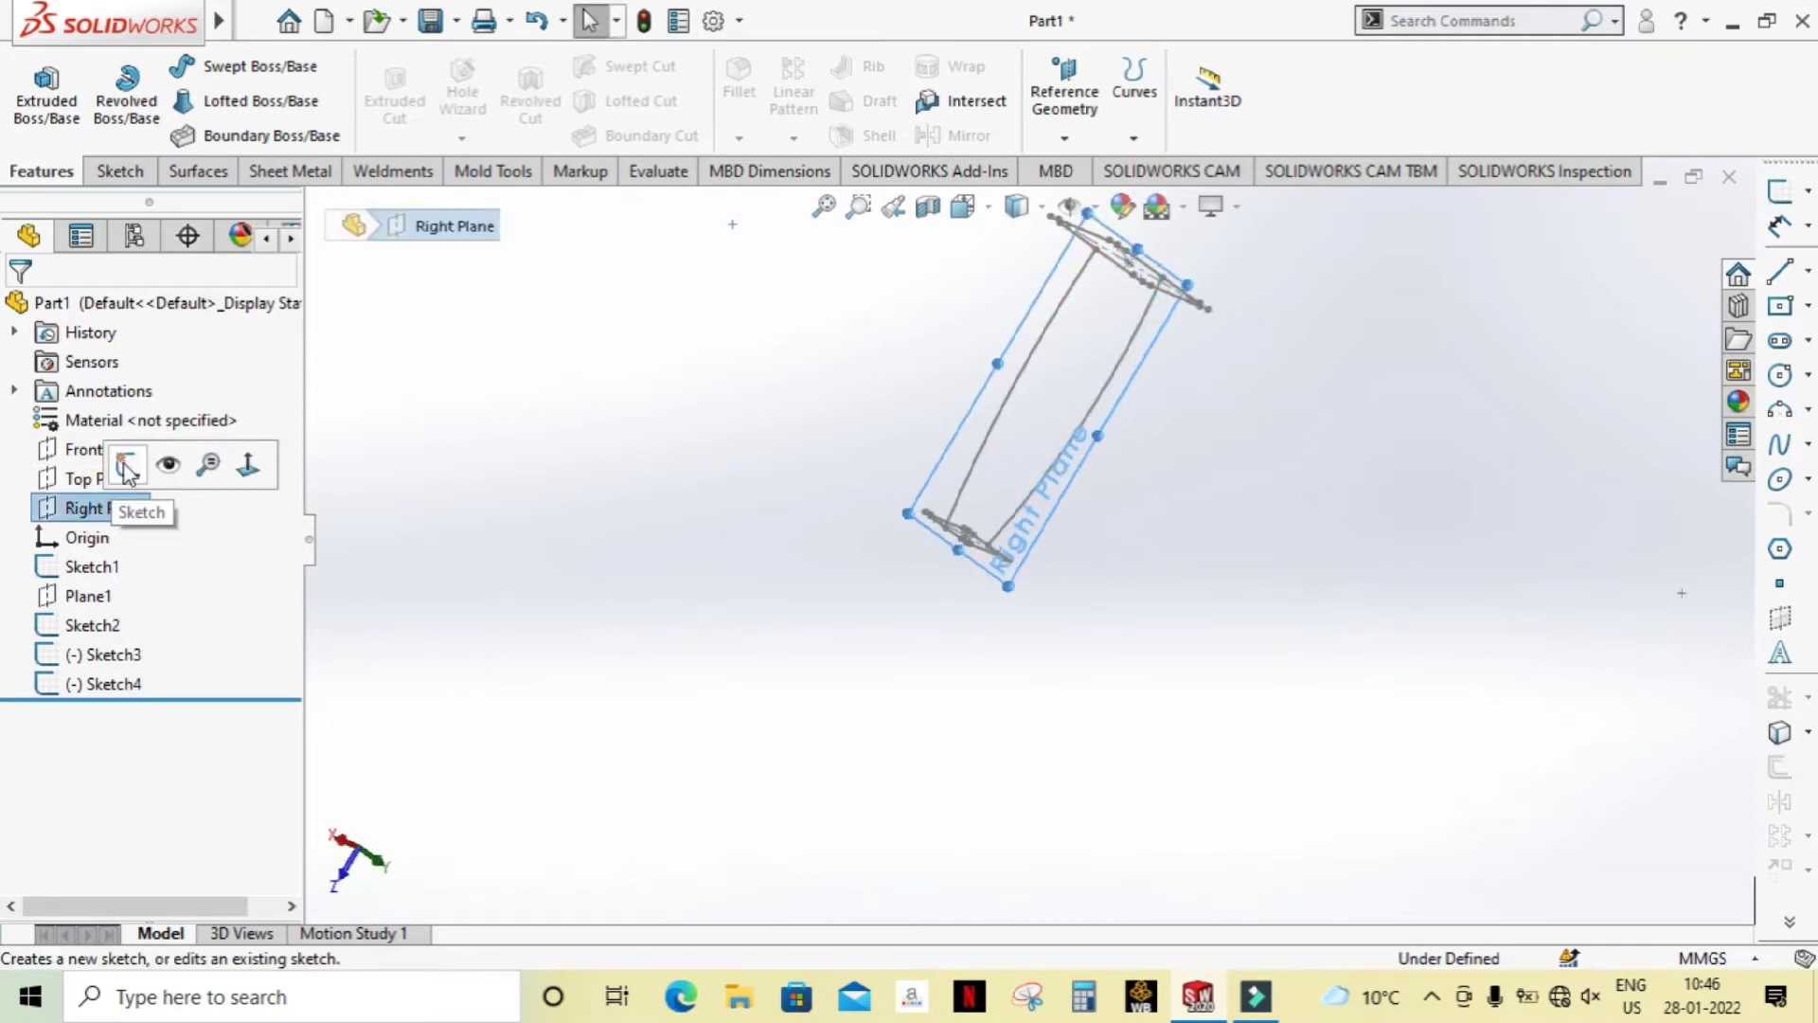
click(125, 467)
click(985, 223)
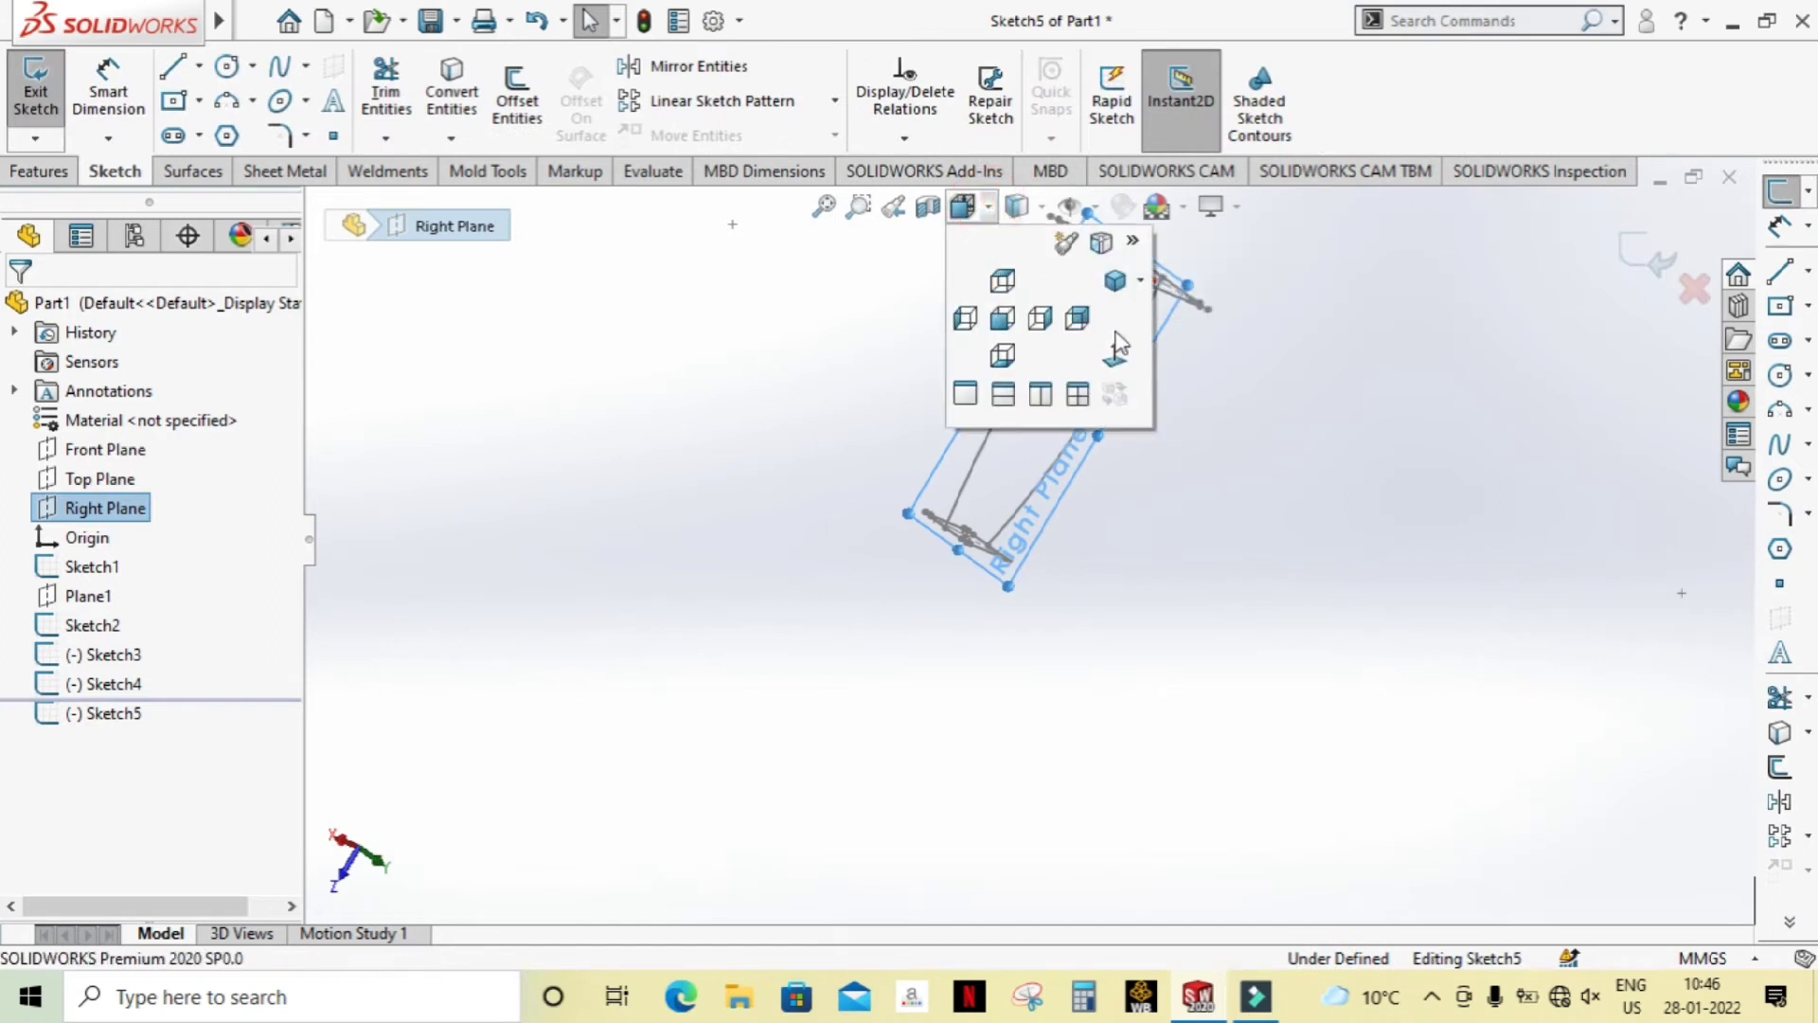
click(1123, 352)
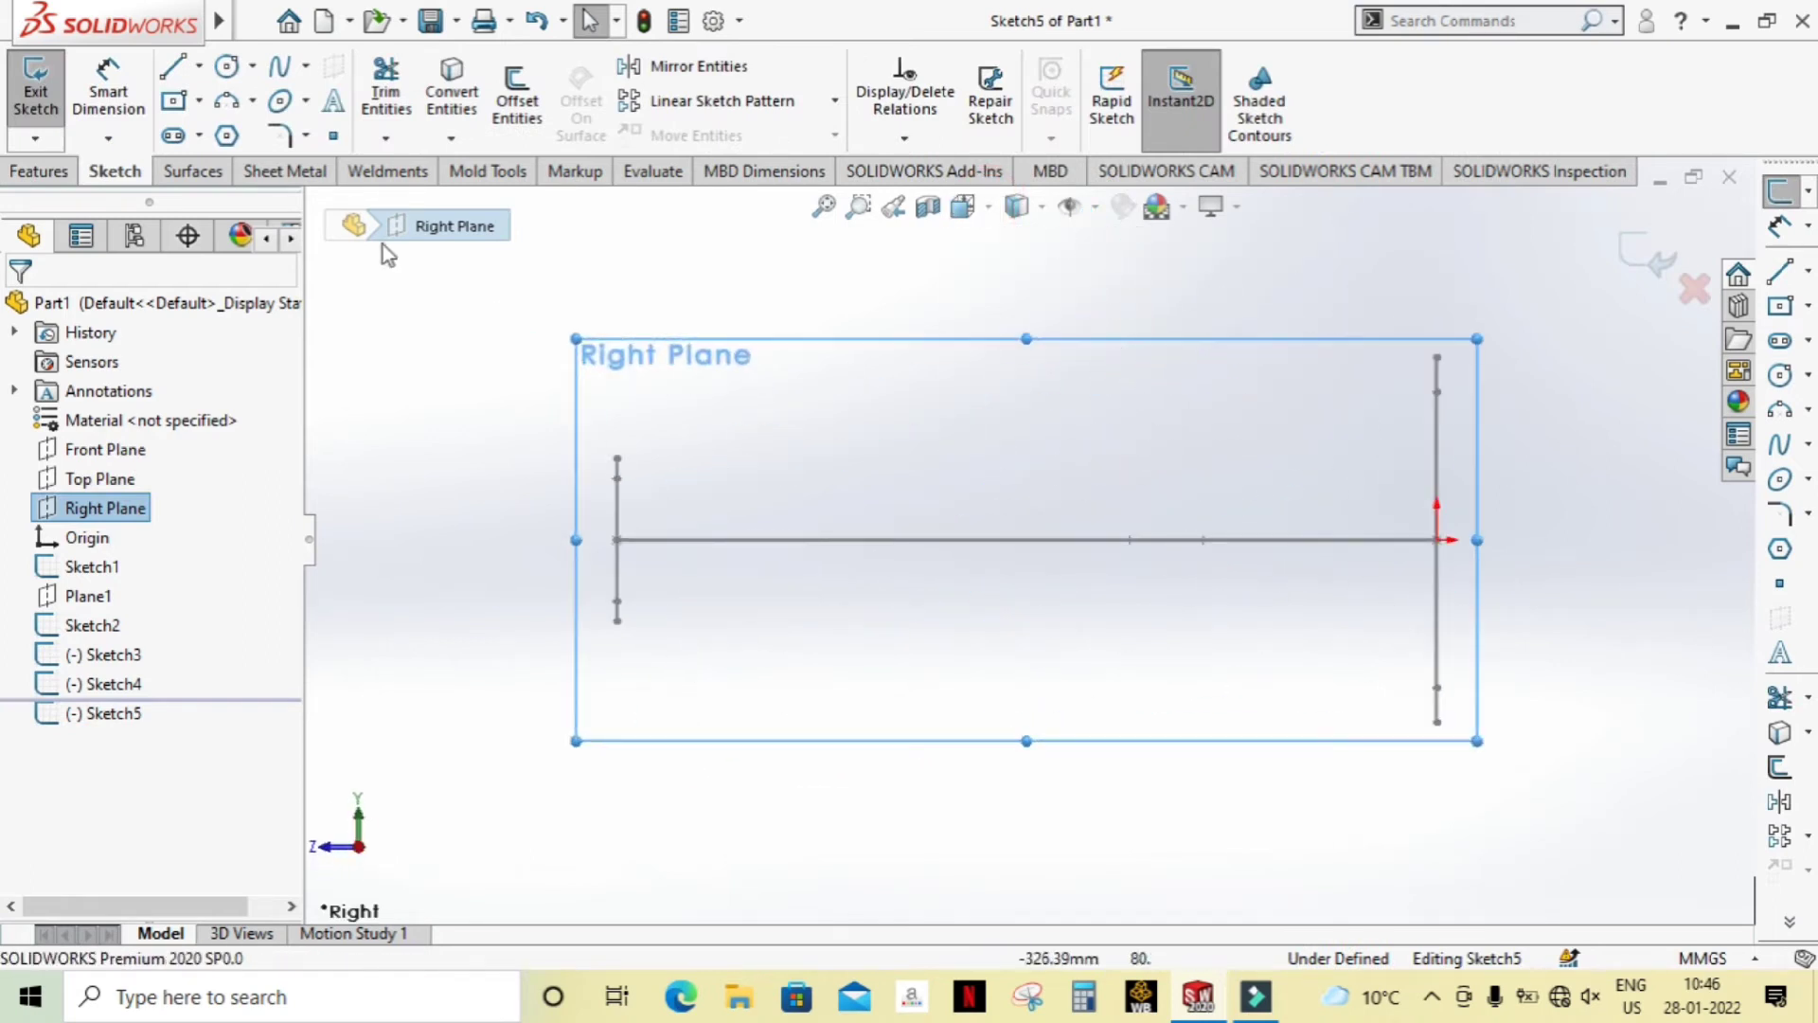
click(223, 100)
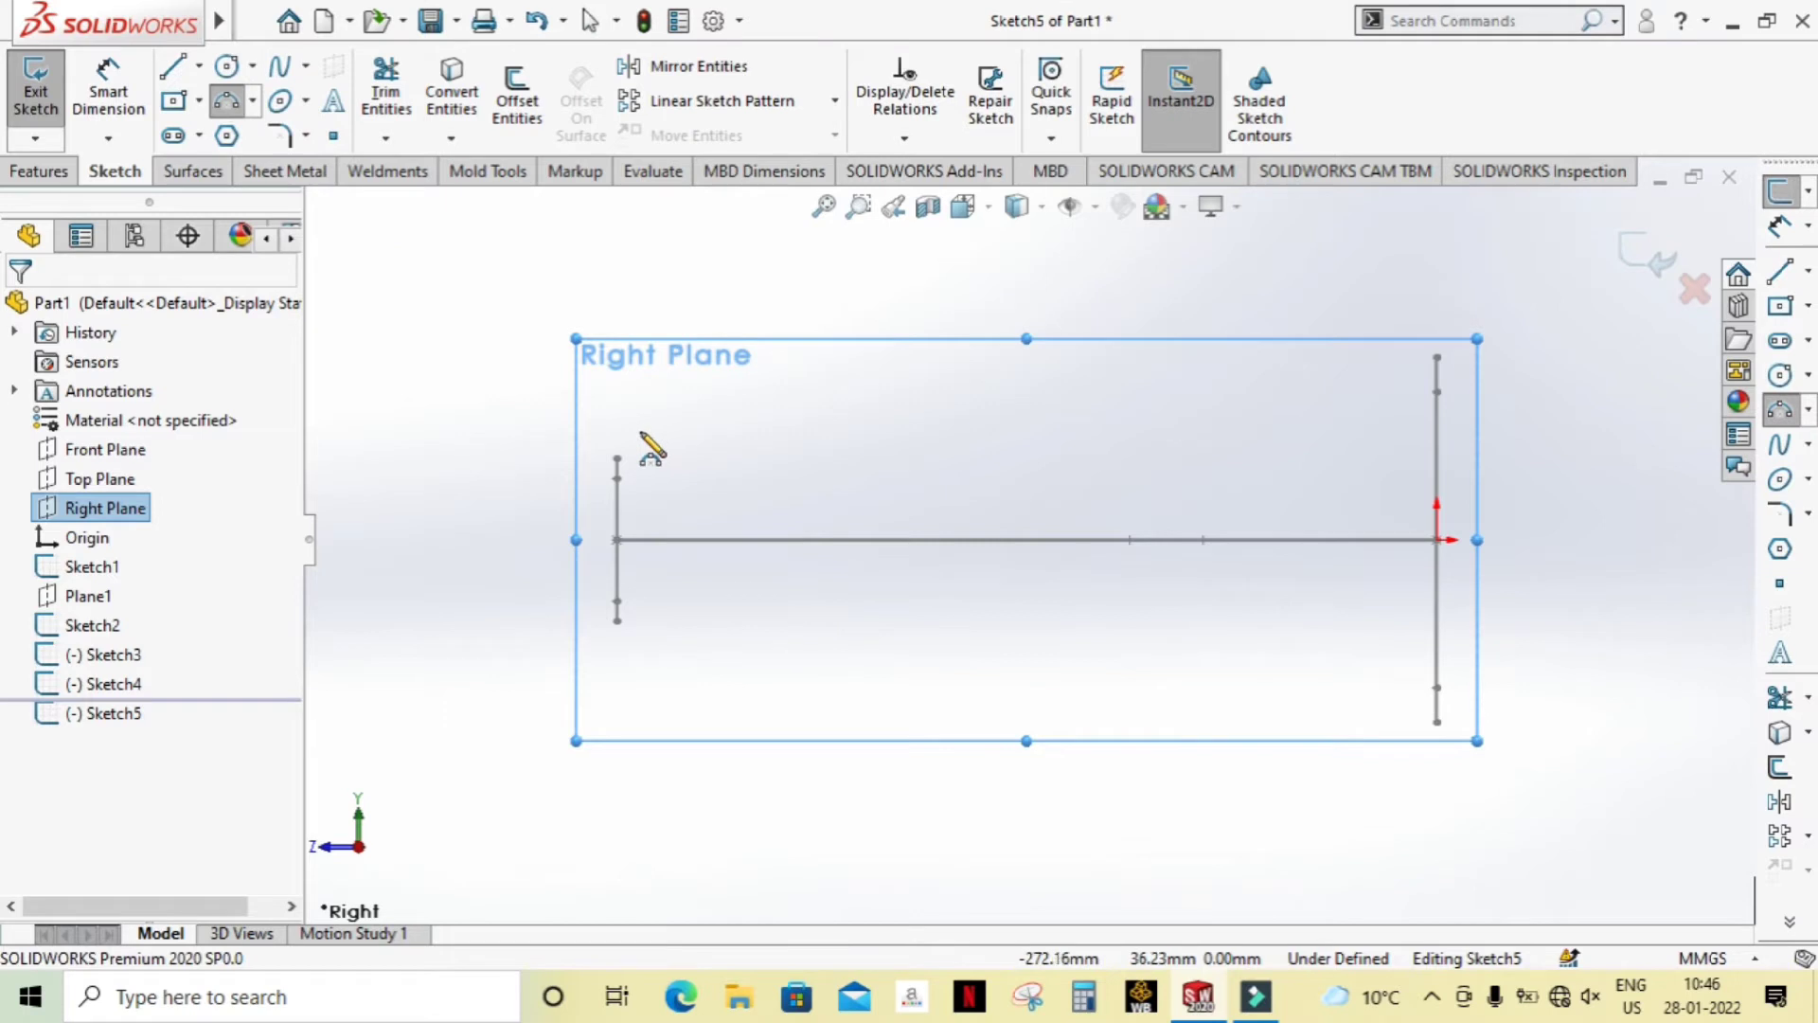
click(629, 428)
click(1435, 357)
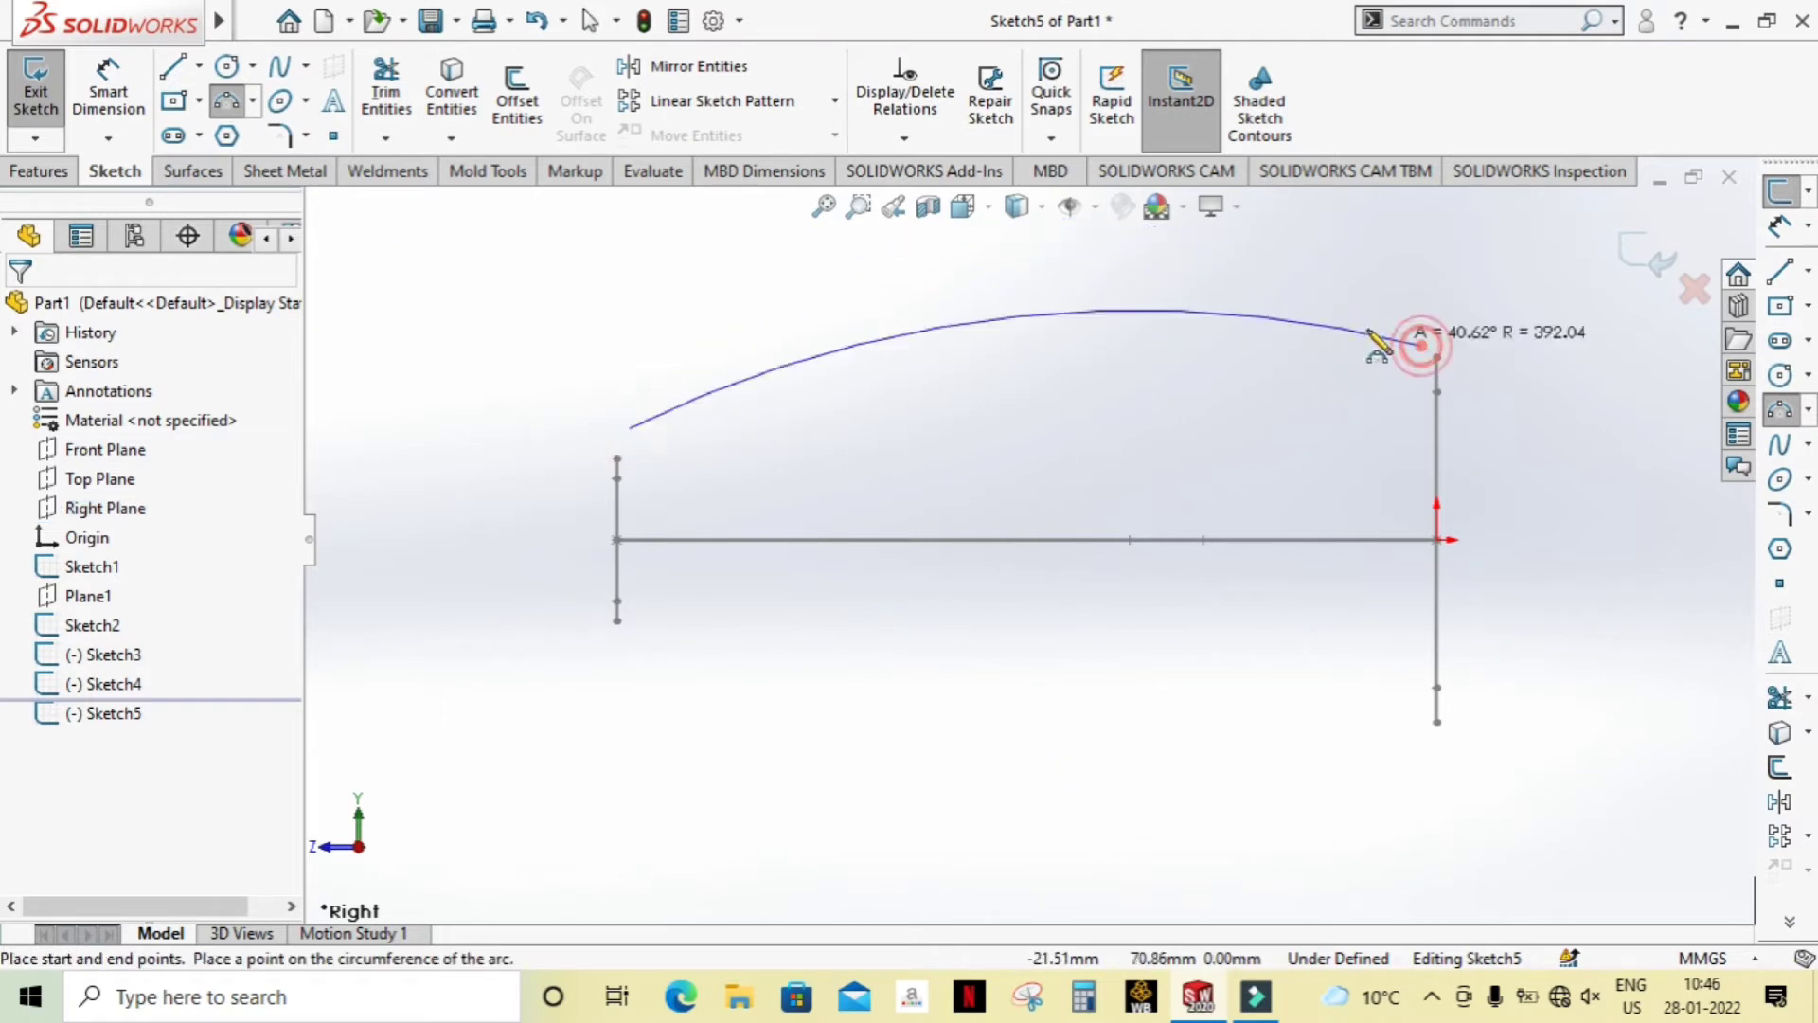
click(1268, 337)
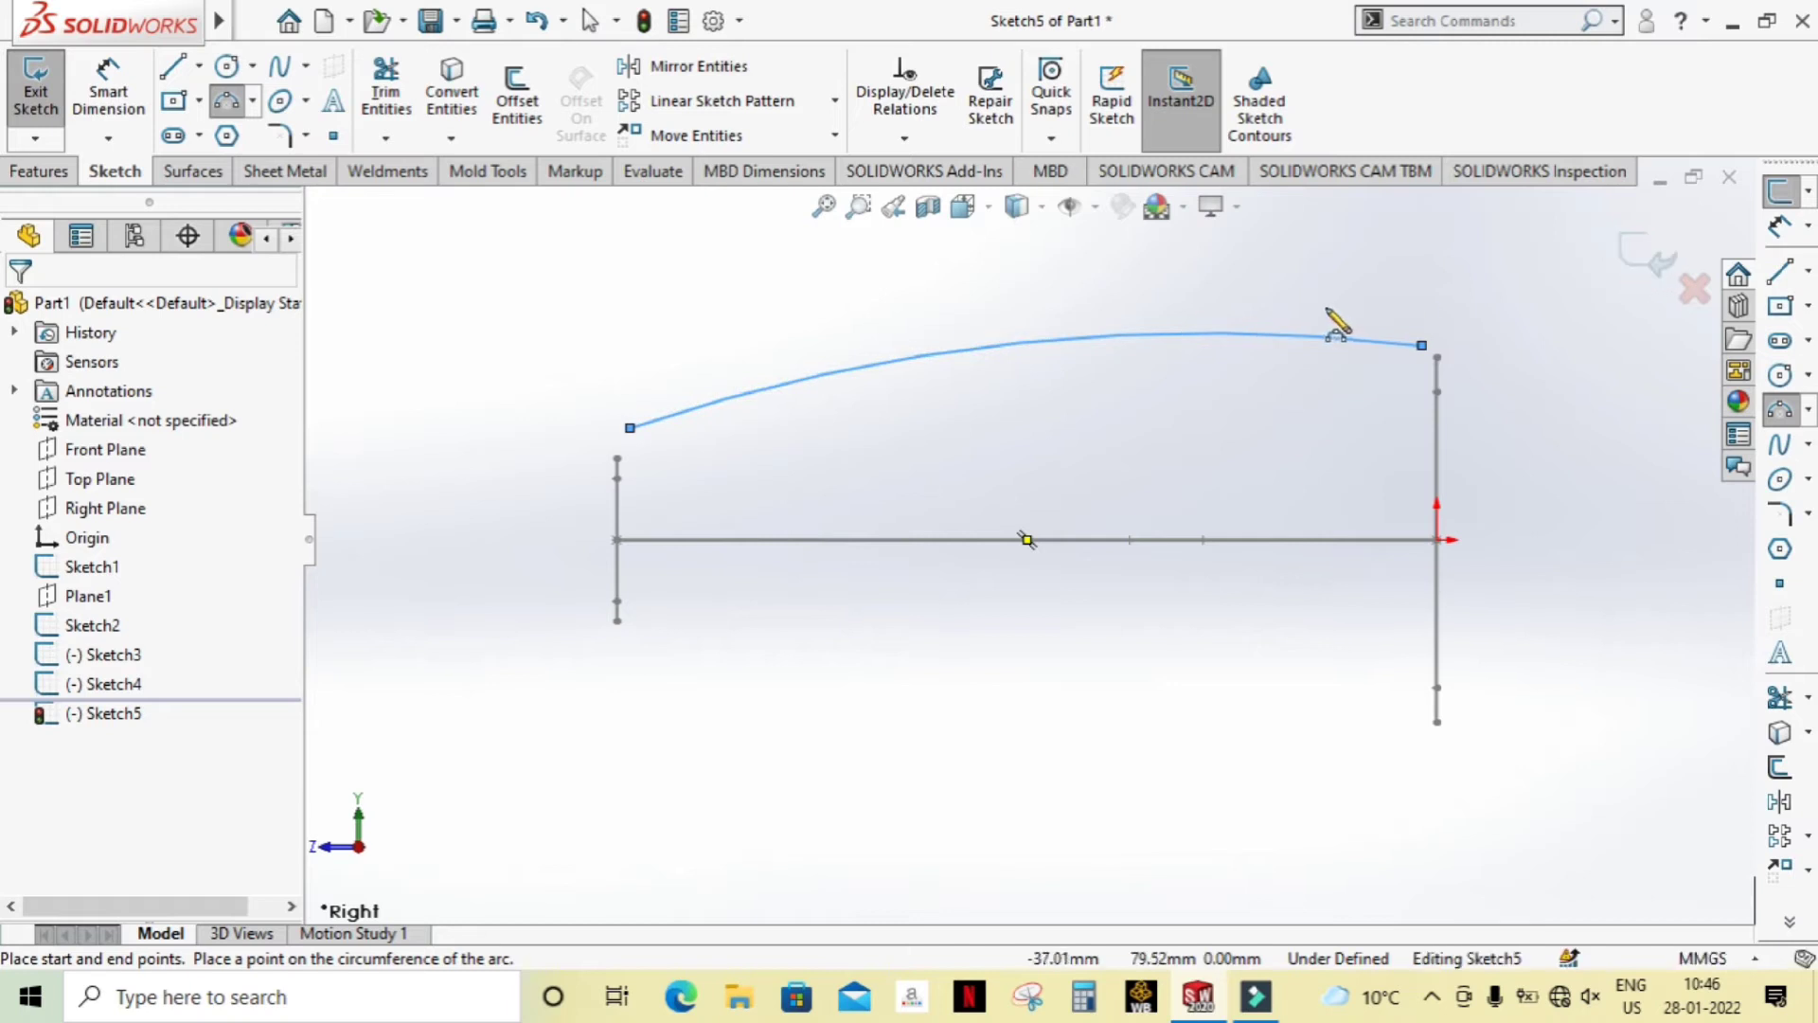
key(Escape)
Step: Pierce both arc endpoints onto the profile edges and exit the sketch as Sketch5
middle_drag(1335, 290, 1581, 390)
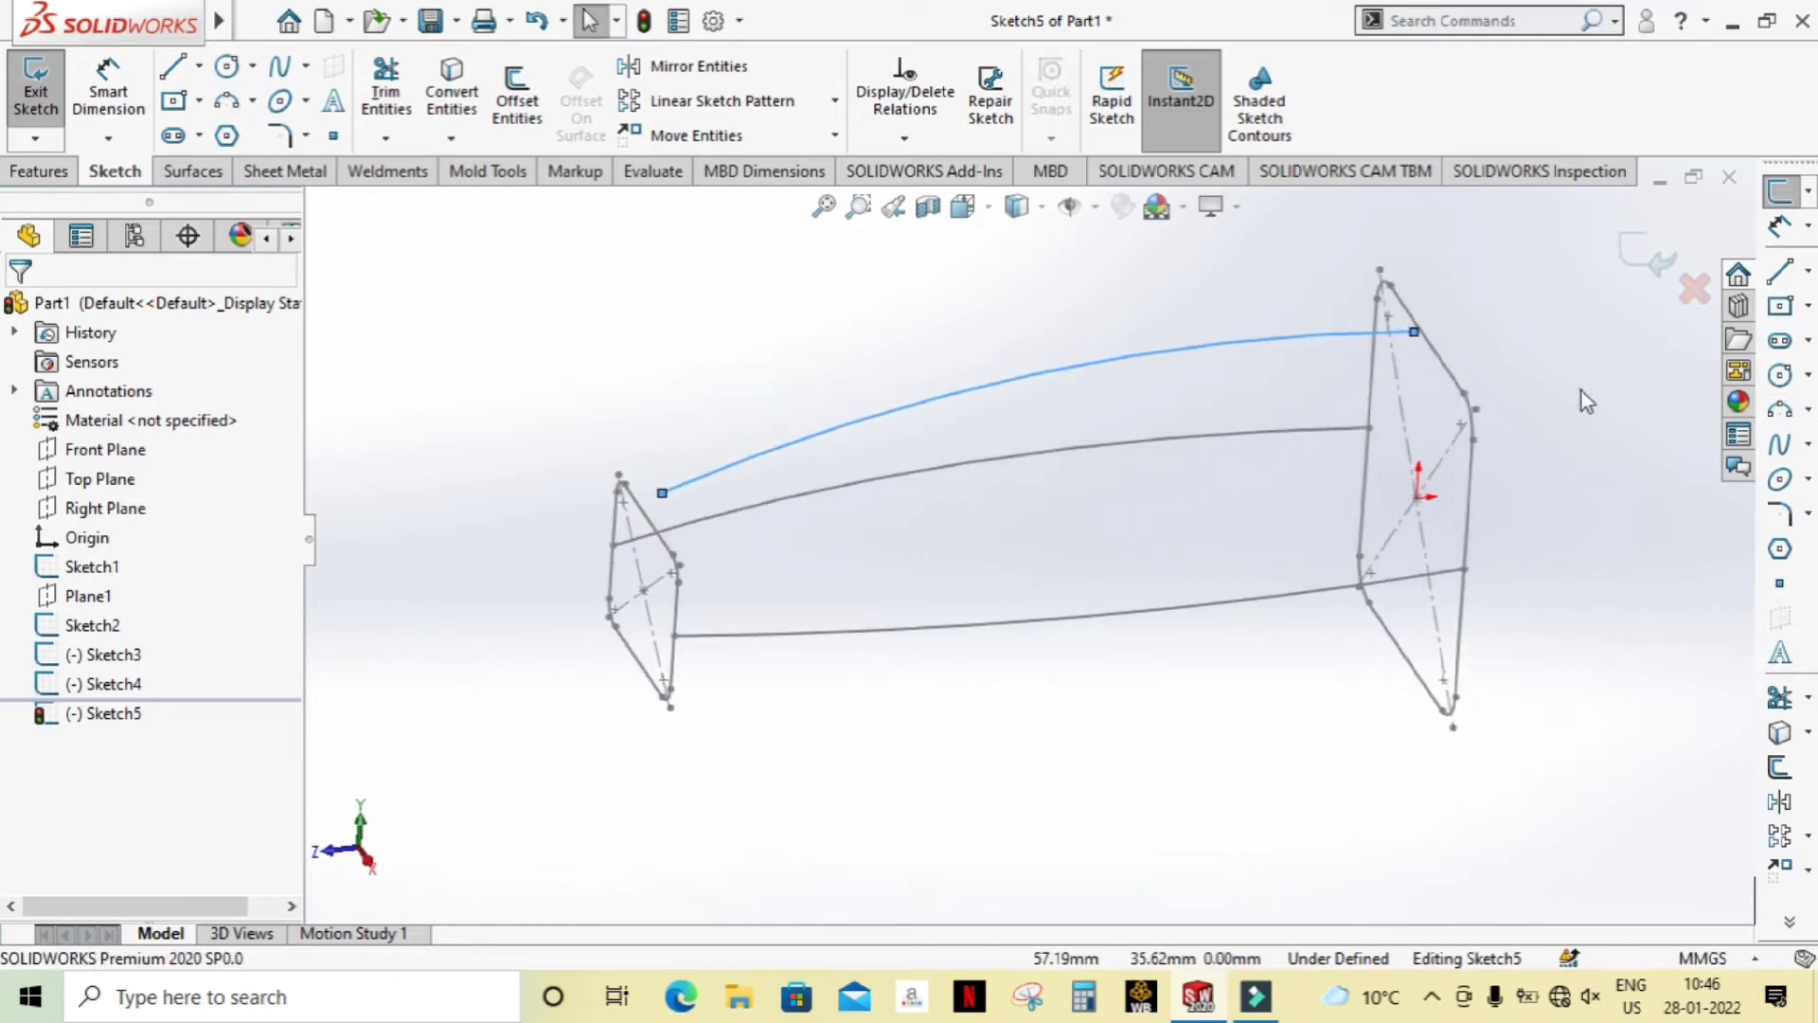
click(1415, 333)
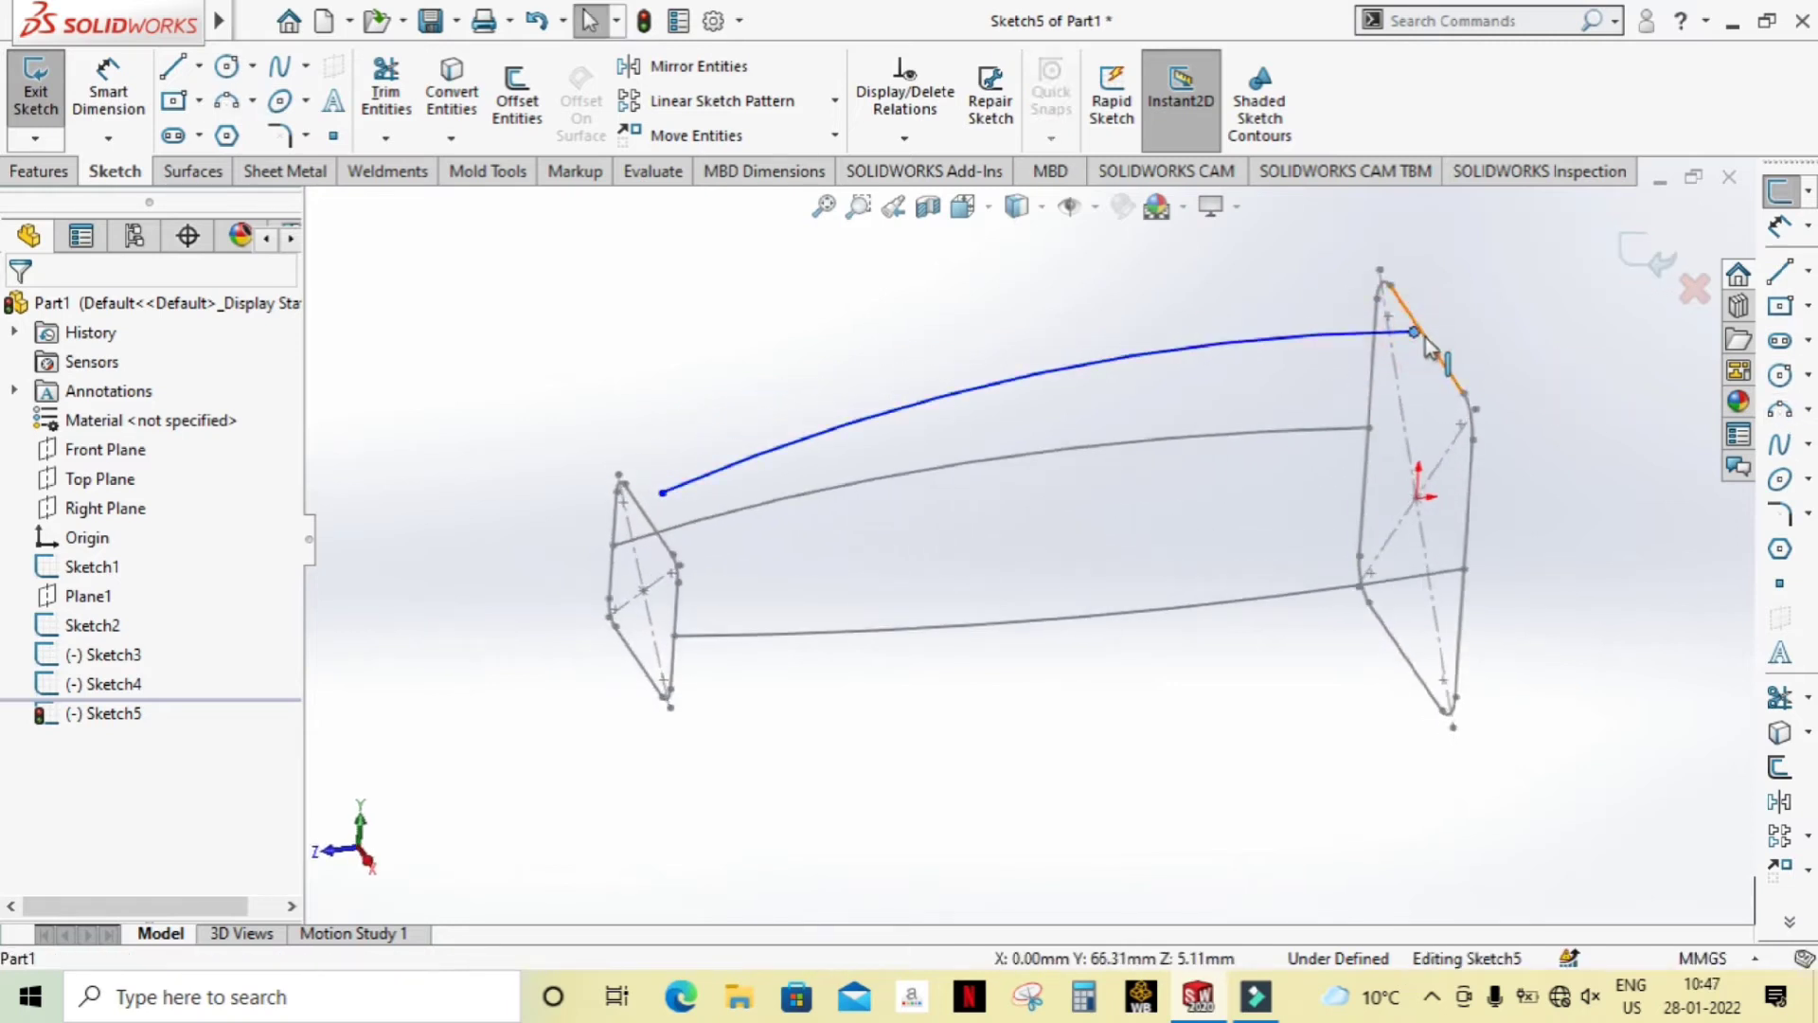
click(1470, 221)
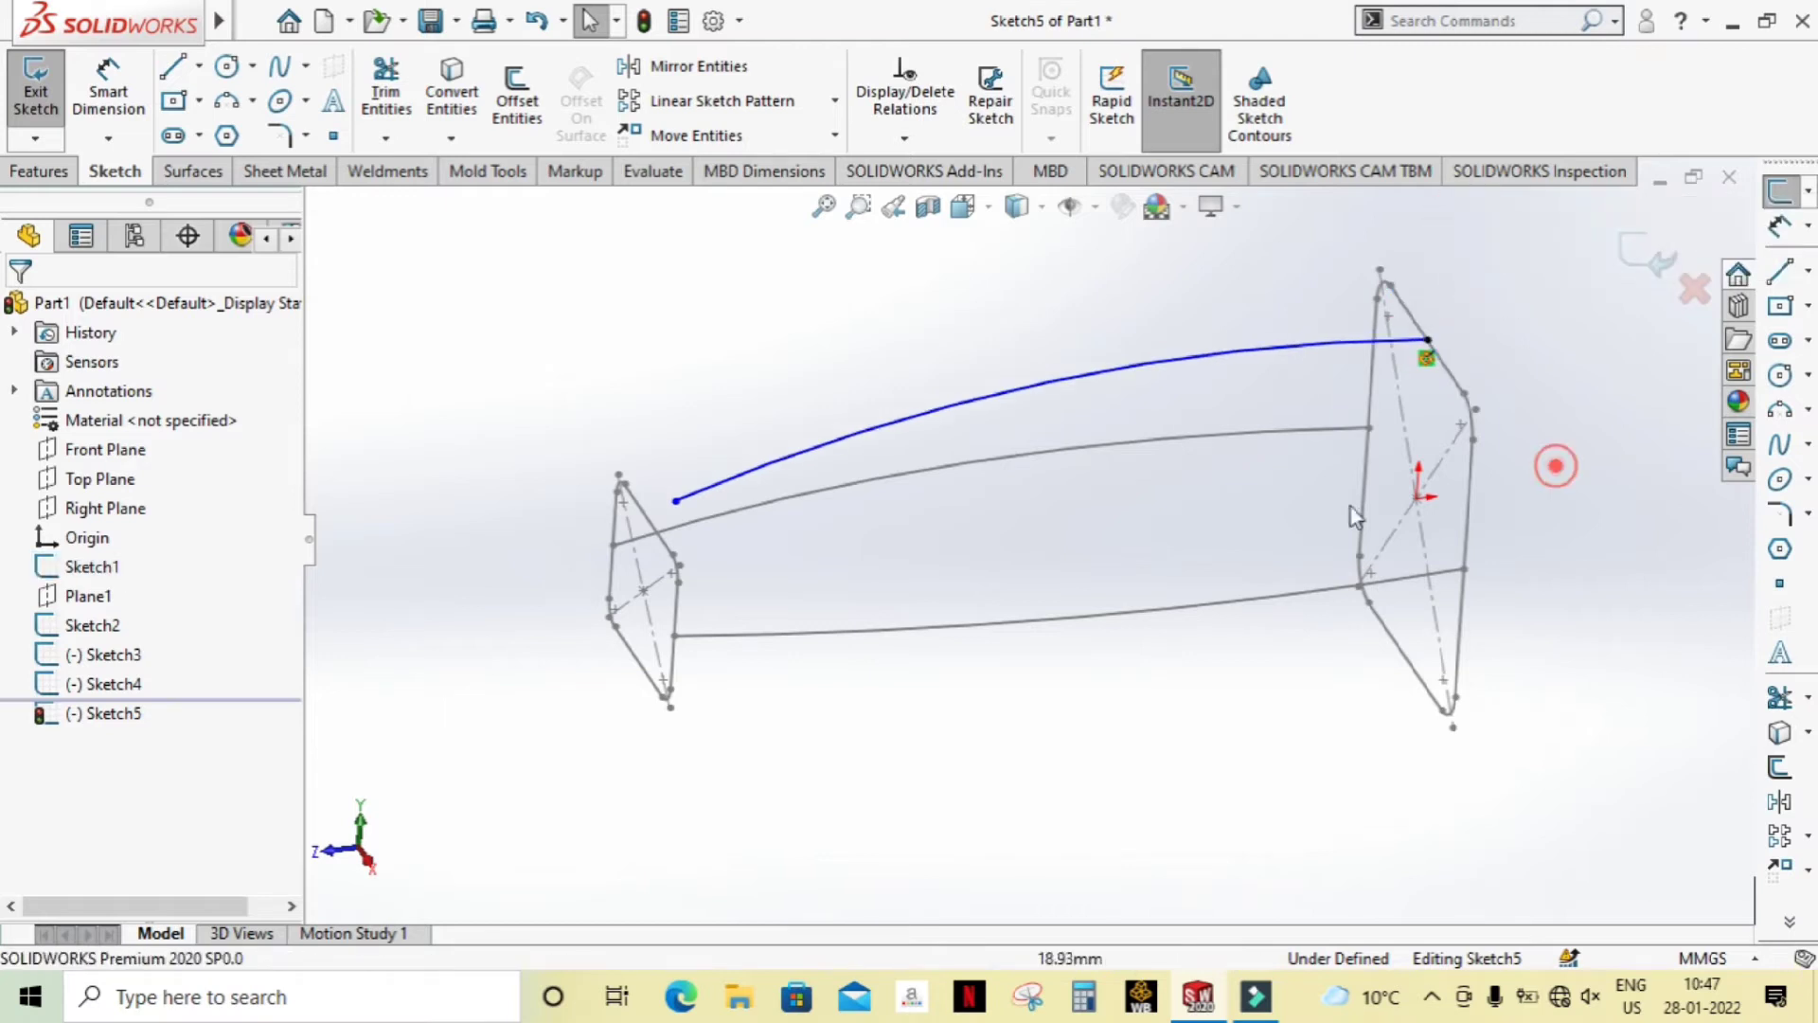
middle_drag(1550, 458, 760, 577)
click(644, 499)
ctrl+click(624, 527)
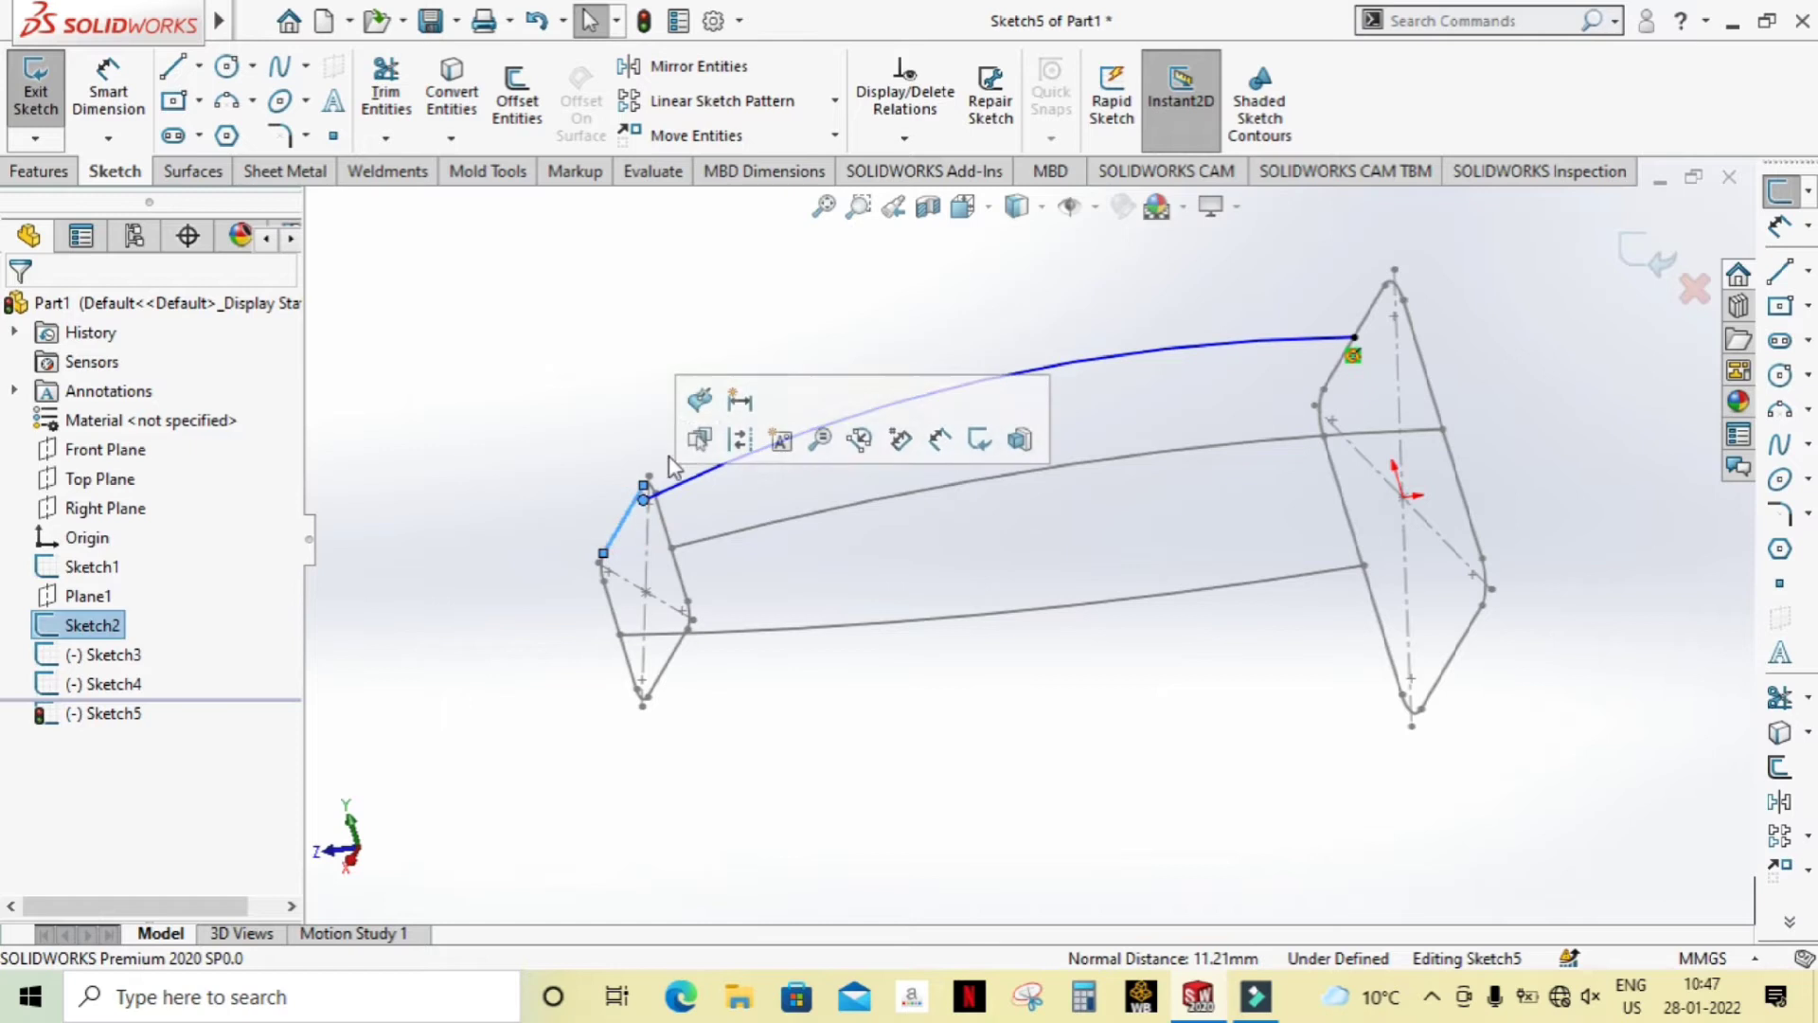
click(705, 415)
click(882, 727)
key(z)
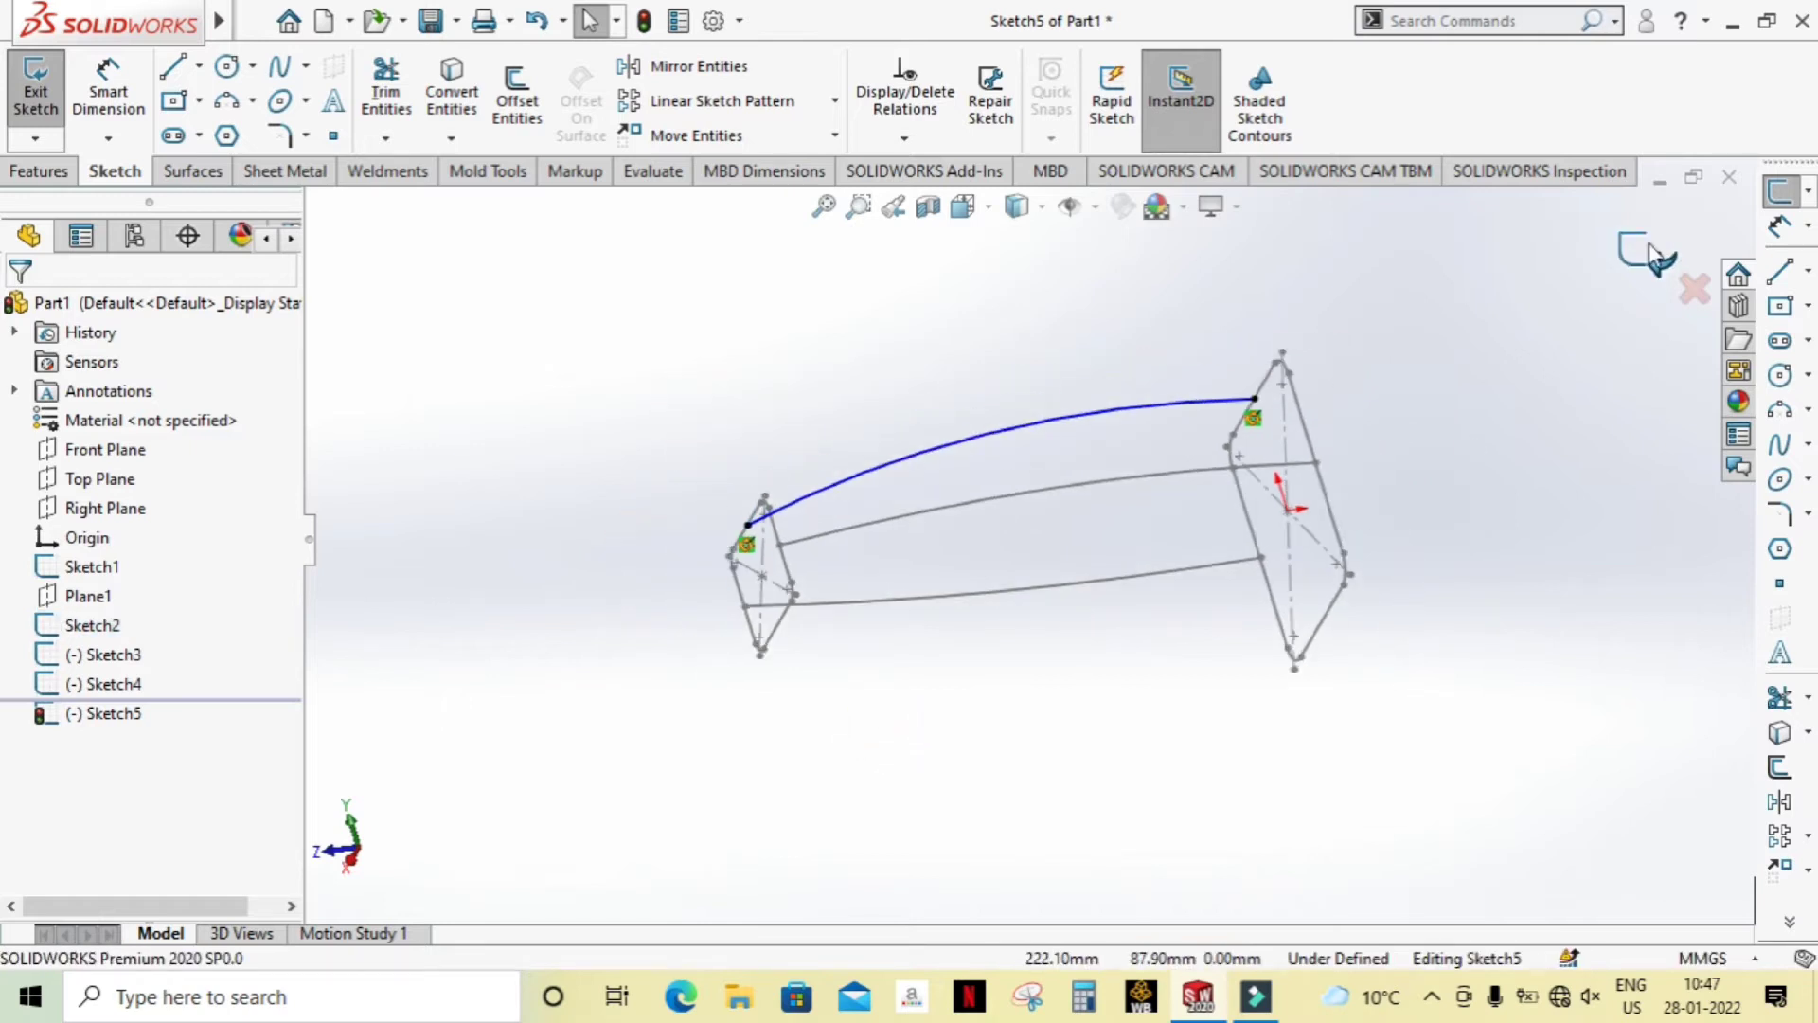
click(1649, 253)
mouse_move(802, 668)
middle_down()
mouse_move(784, 576)
mouse_move(864, 710)
mouse_move(852, 568)
mouse_move(830, 628)
mouse_move(844, 568)
mouse_move(869, 580)
middle_up()
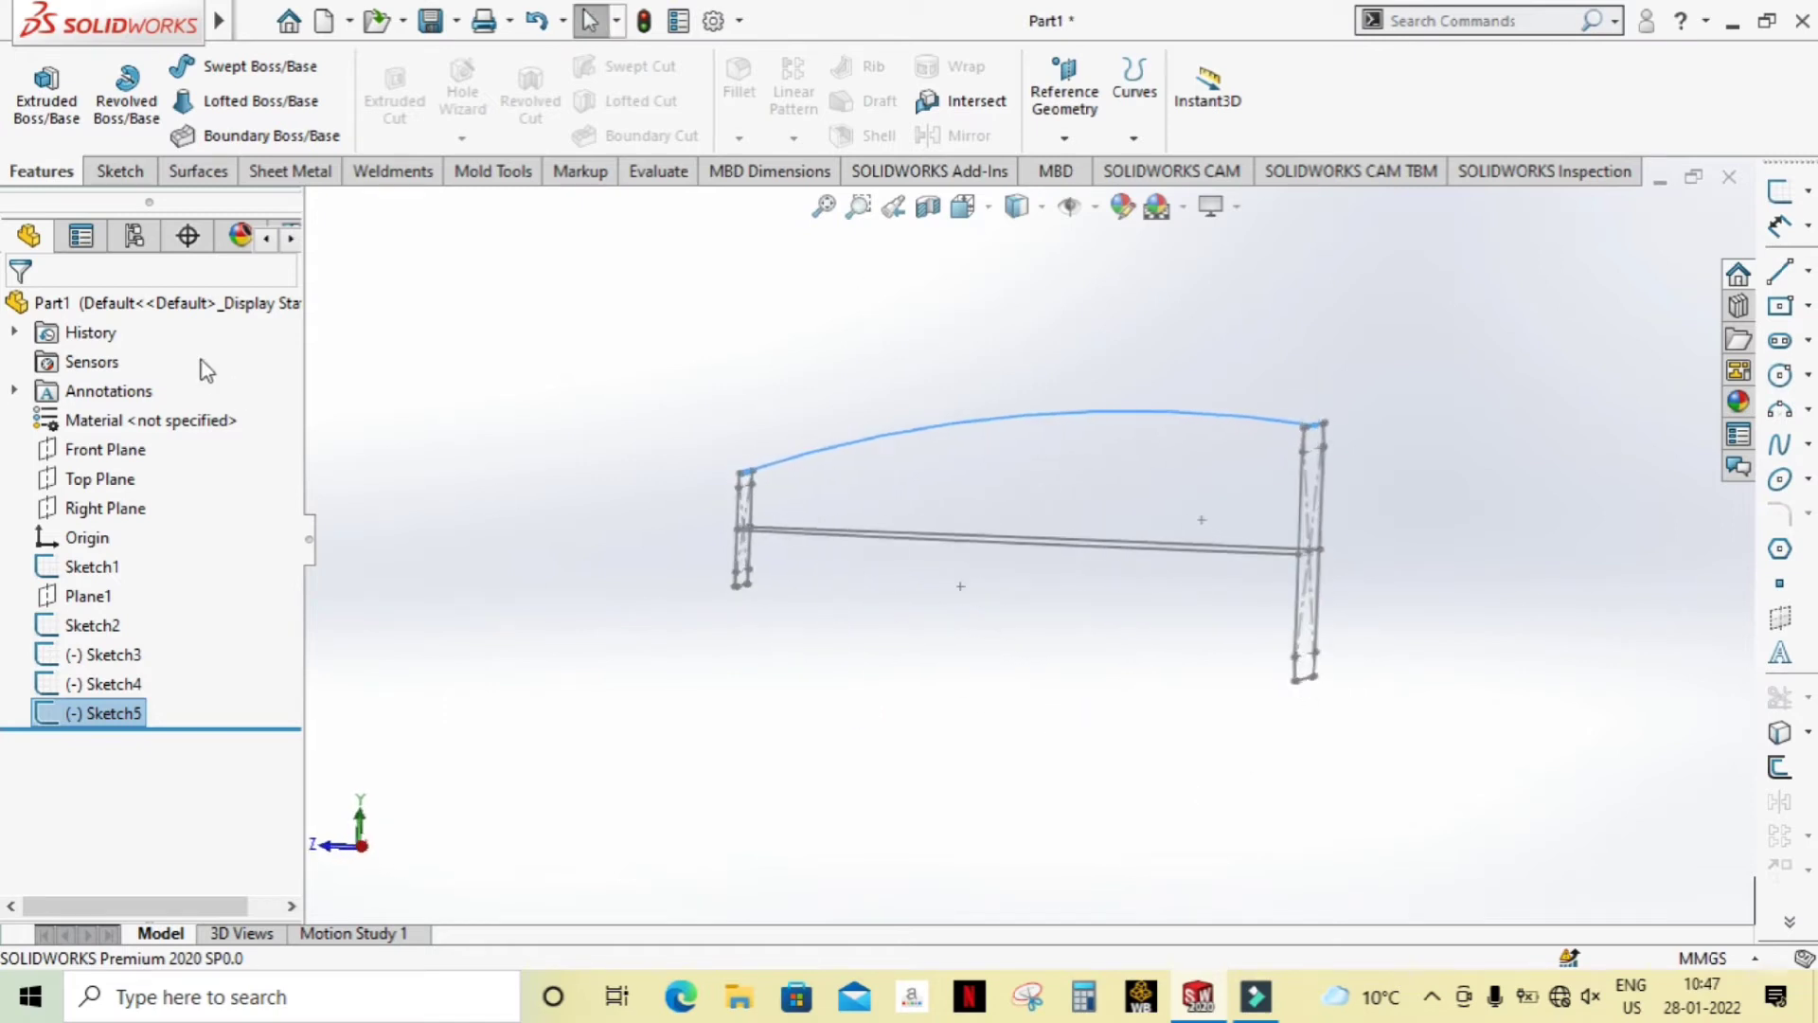
Step: On a new Right Plane sketch, draw a downward-bulging 3 Point Arc beneath both profiles
click(106, 508)
click(133, 466)
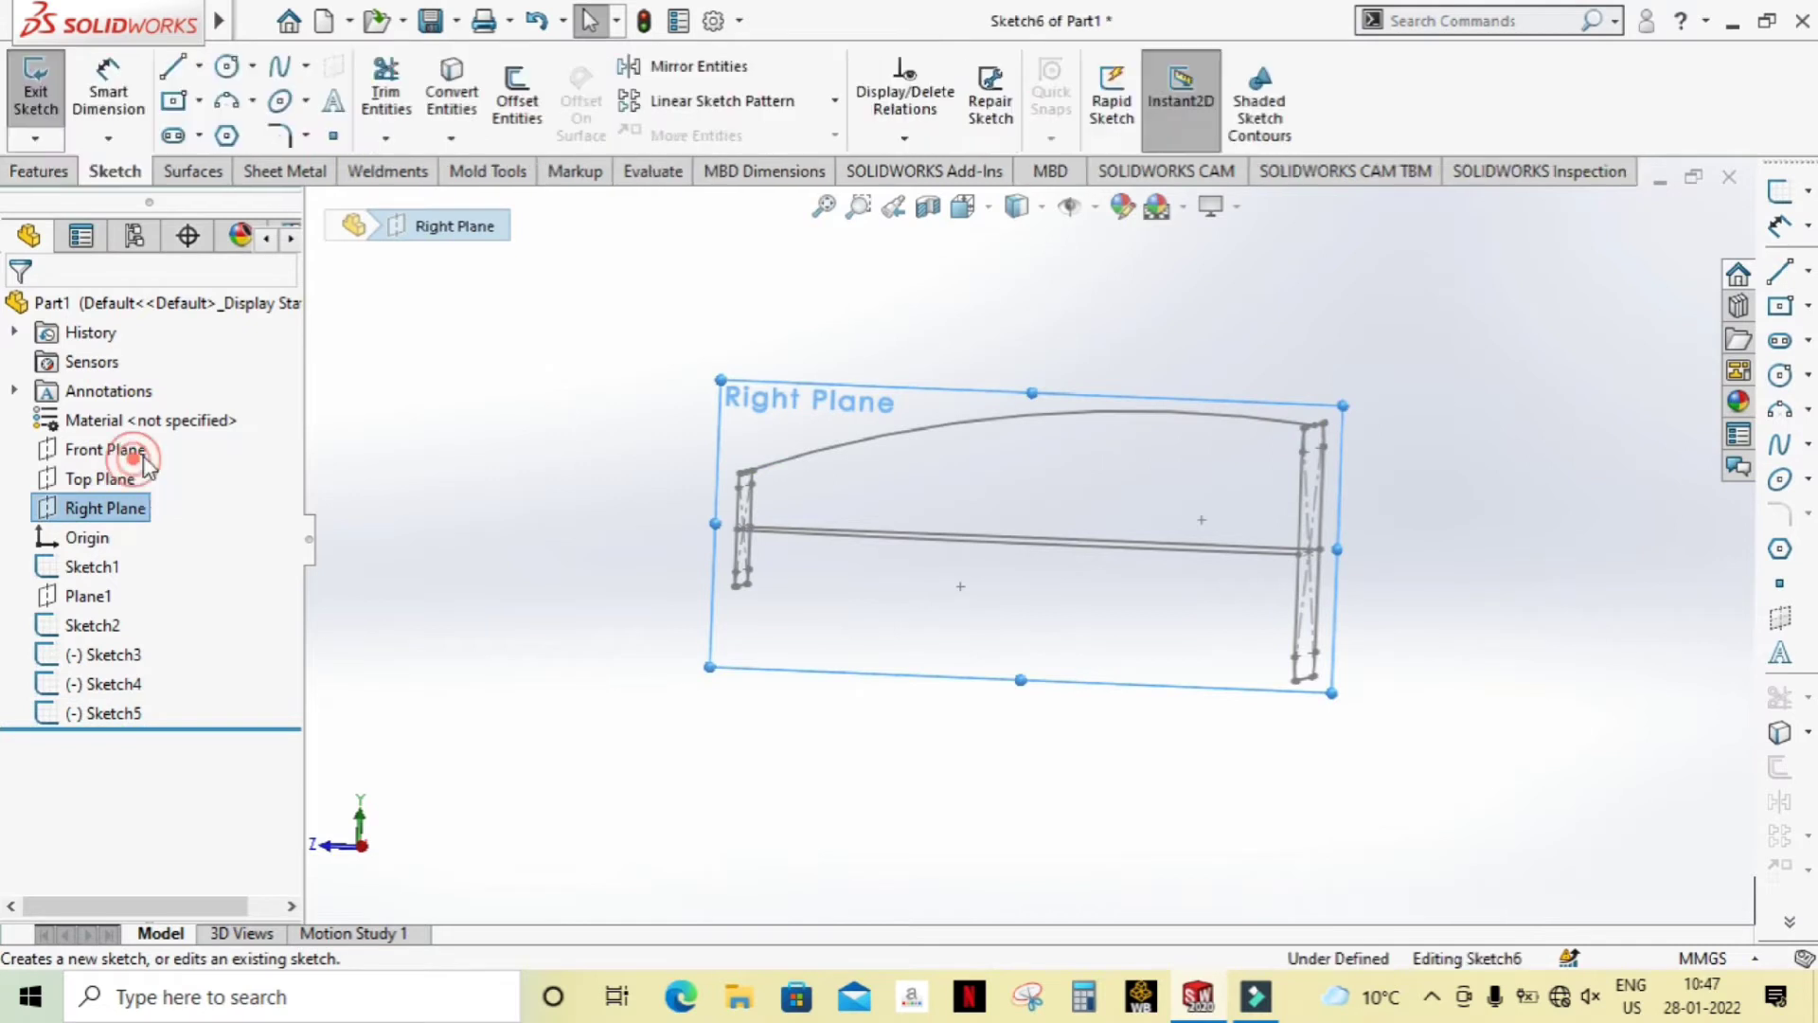
click(985, 212)
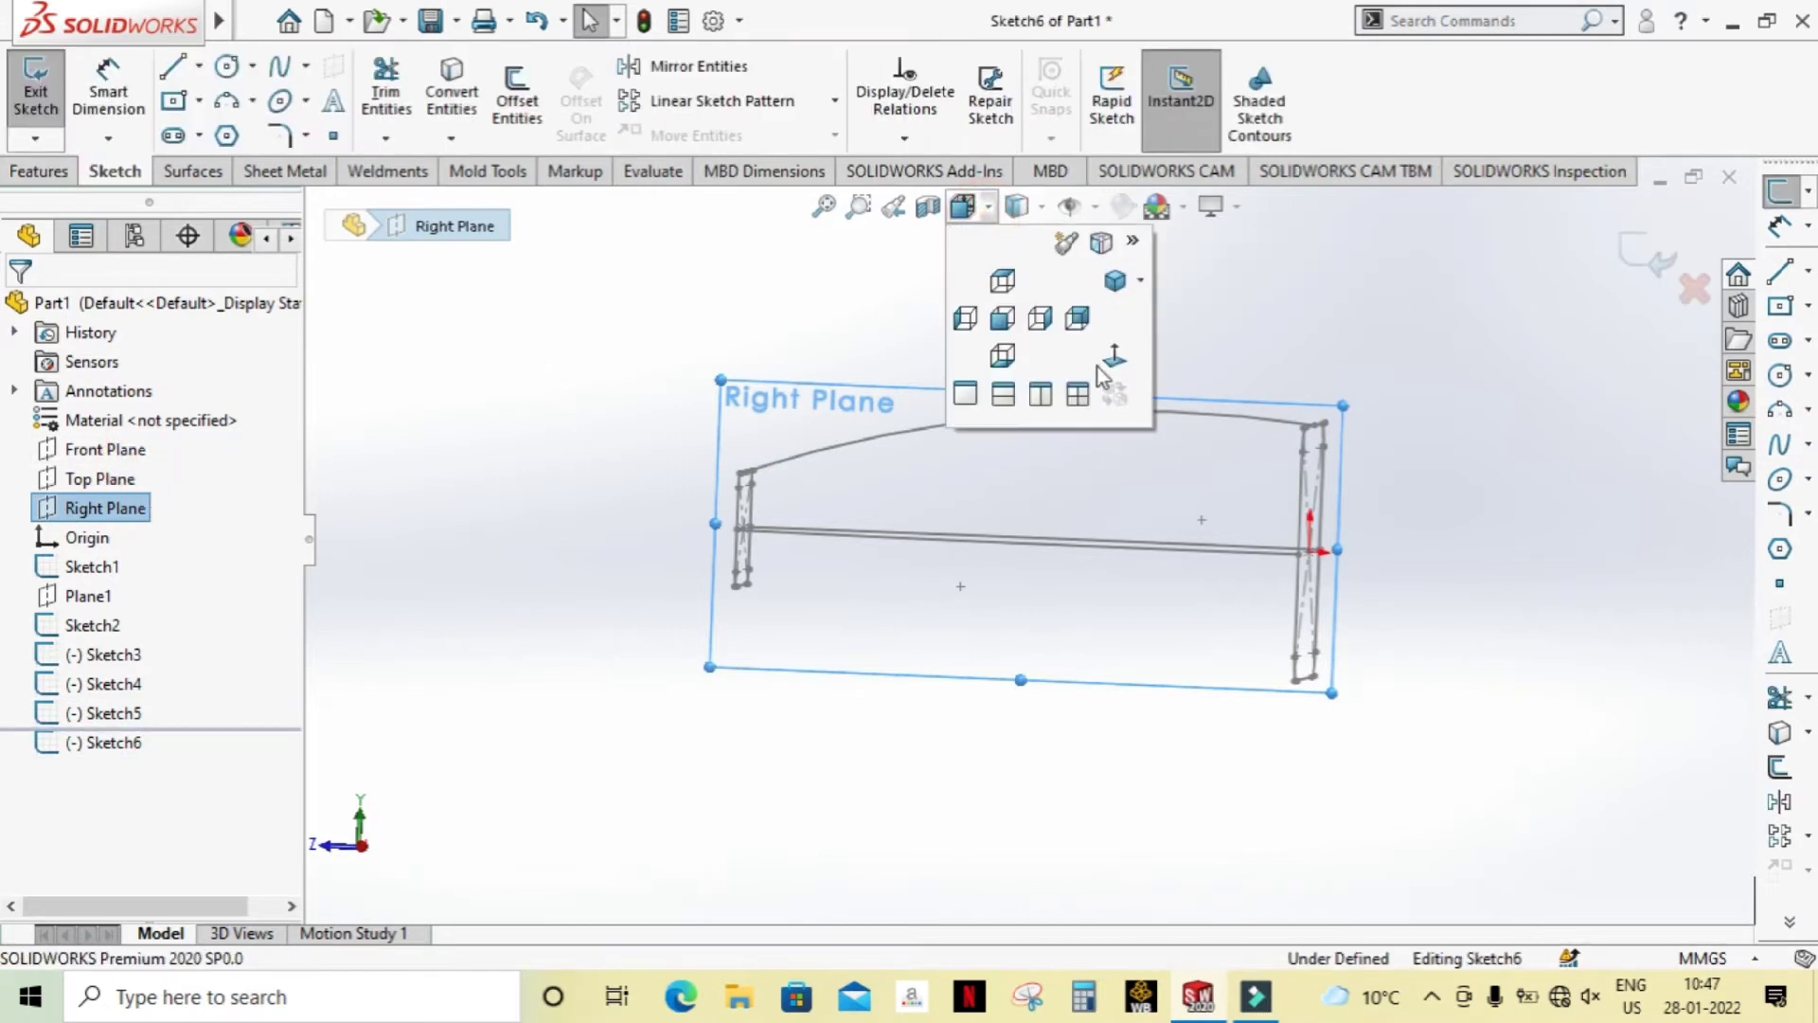
click(1115, 246)
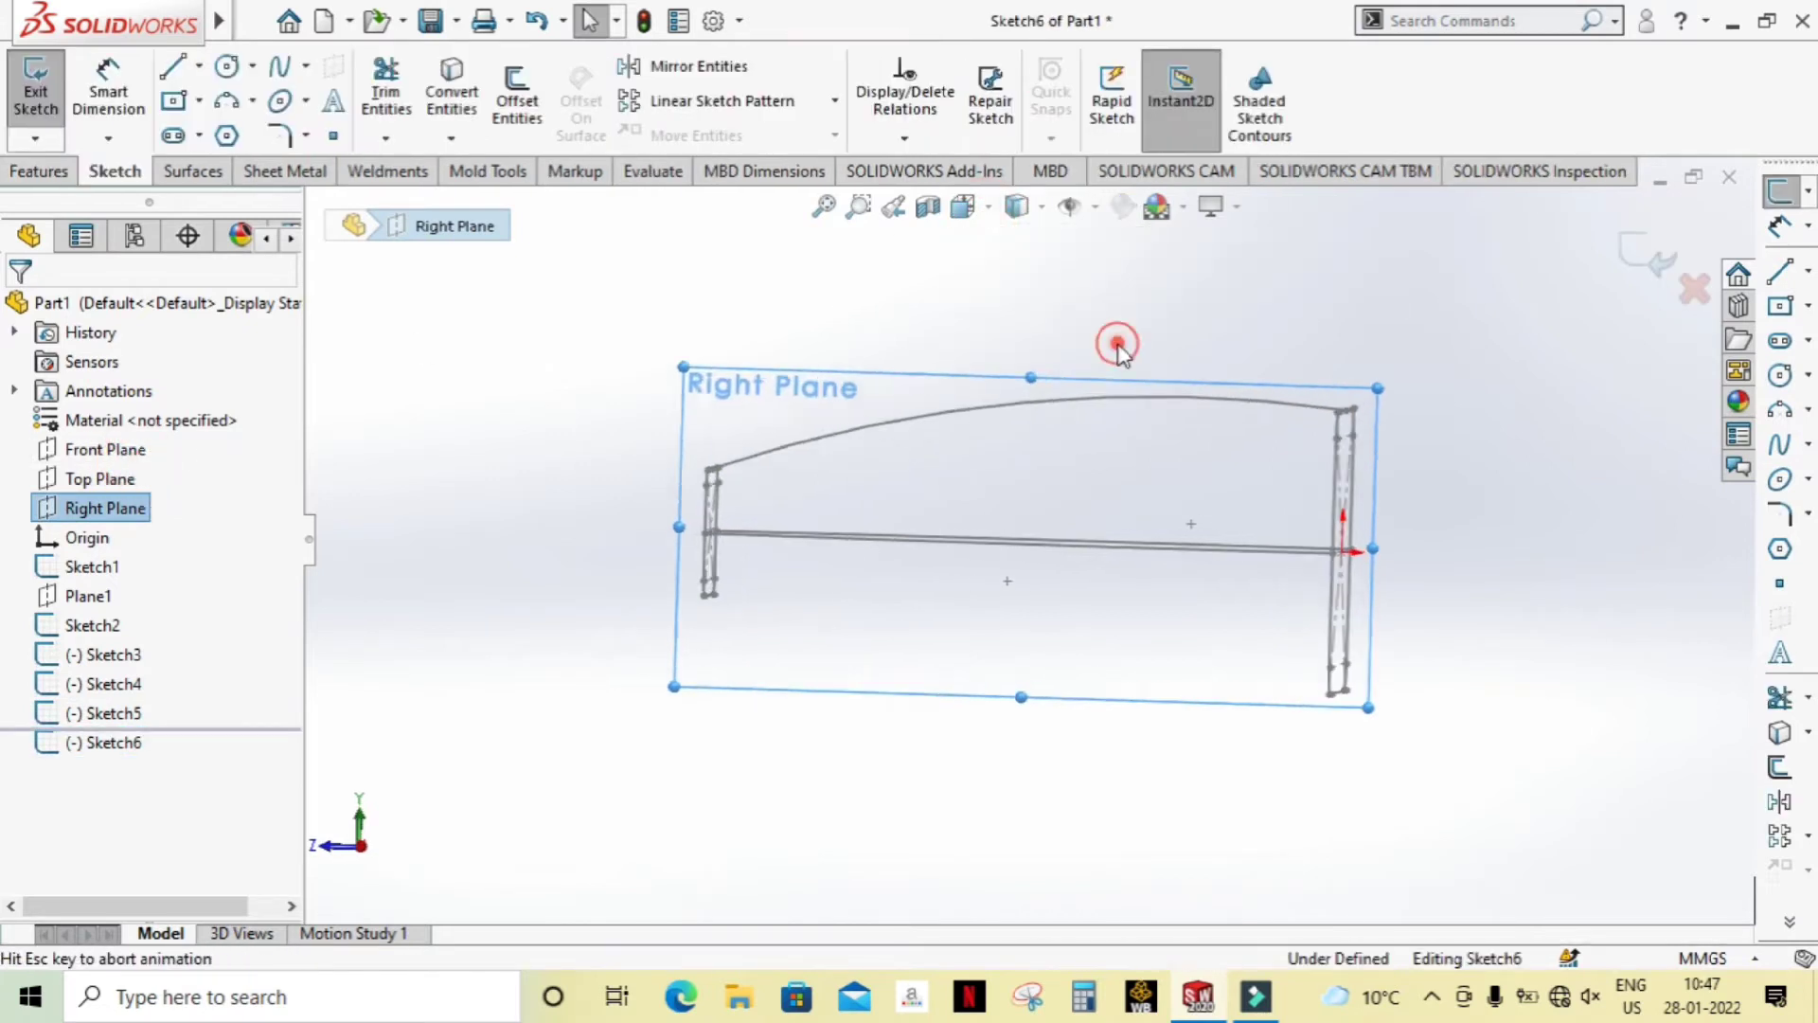
click(226, 100)
click(654, 639)
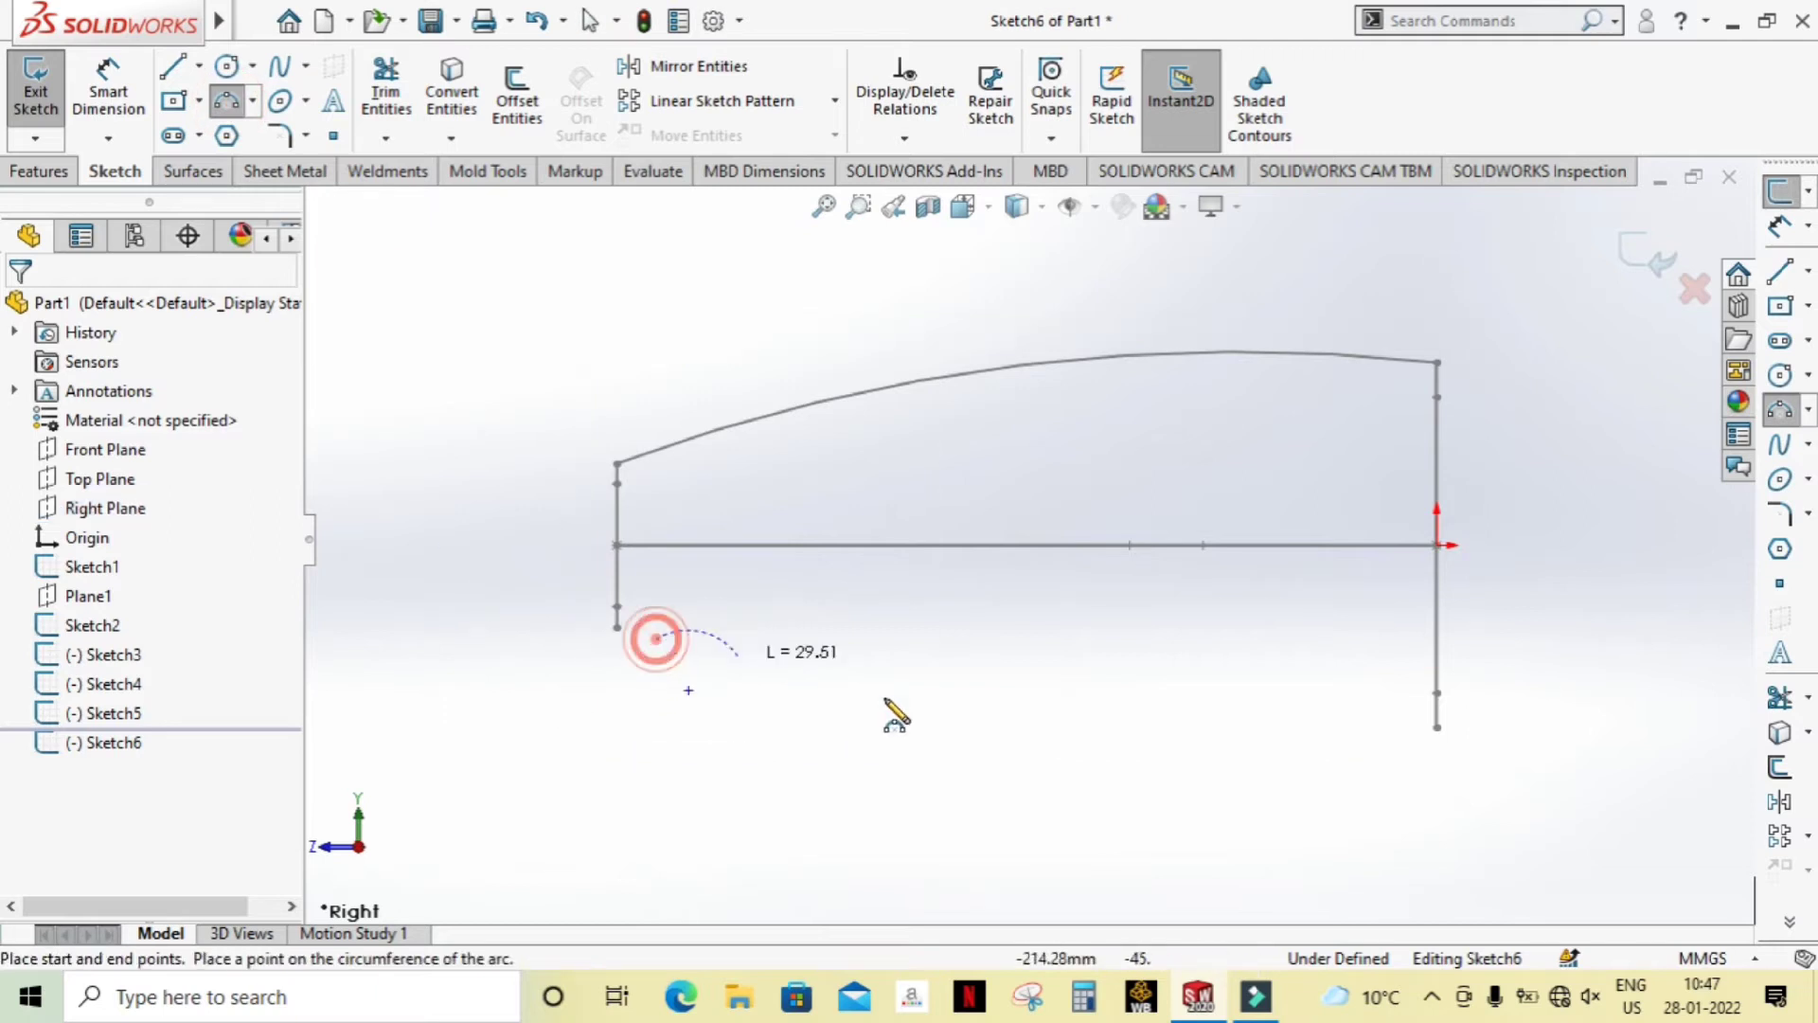
click(1408, 736)
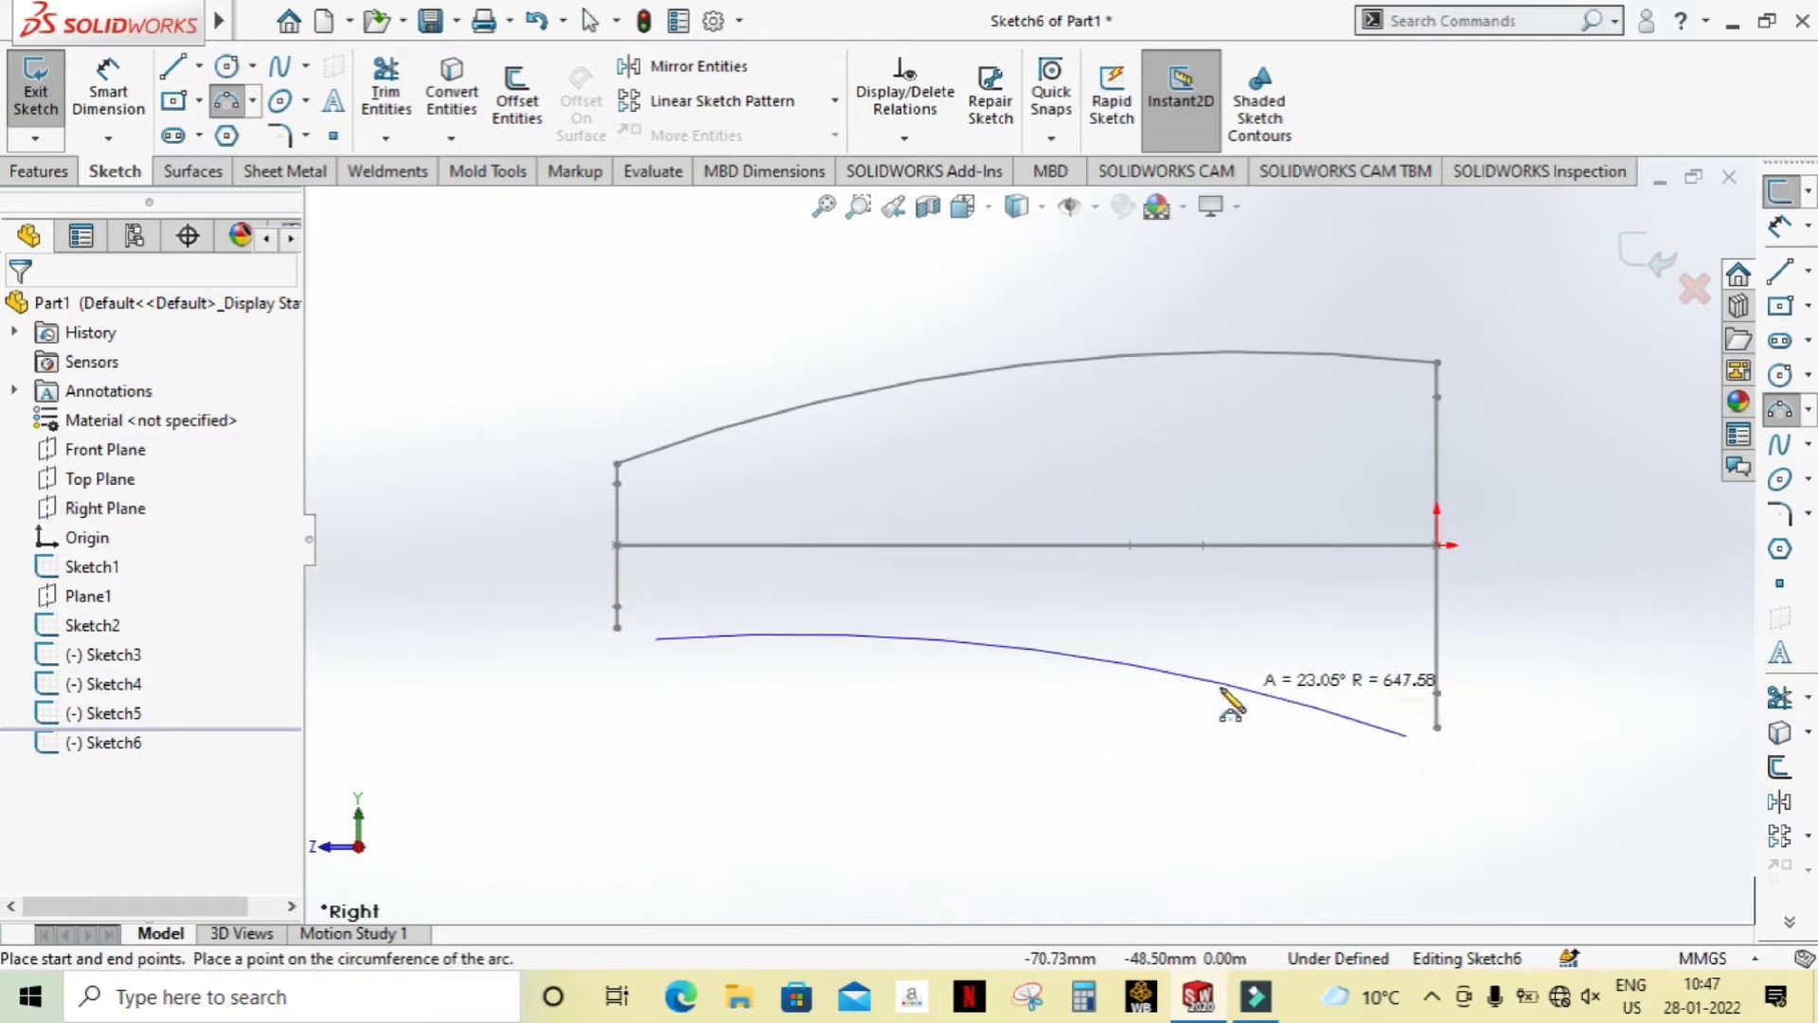
click(1145, 734)
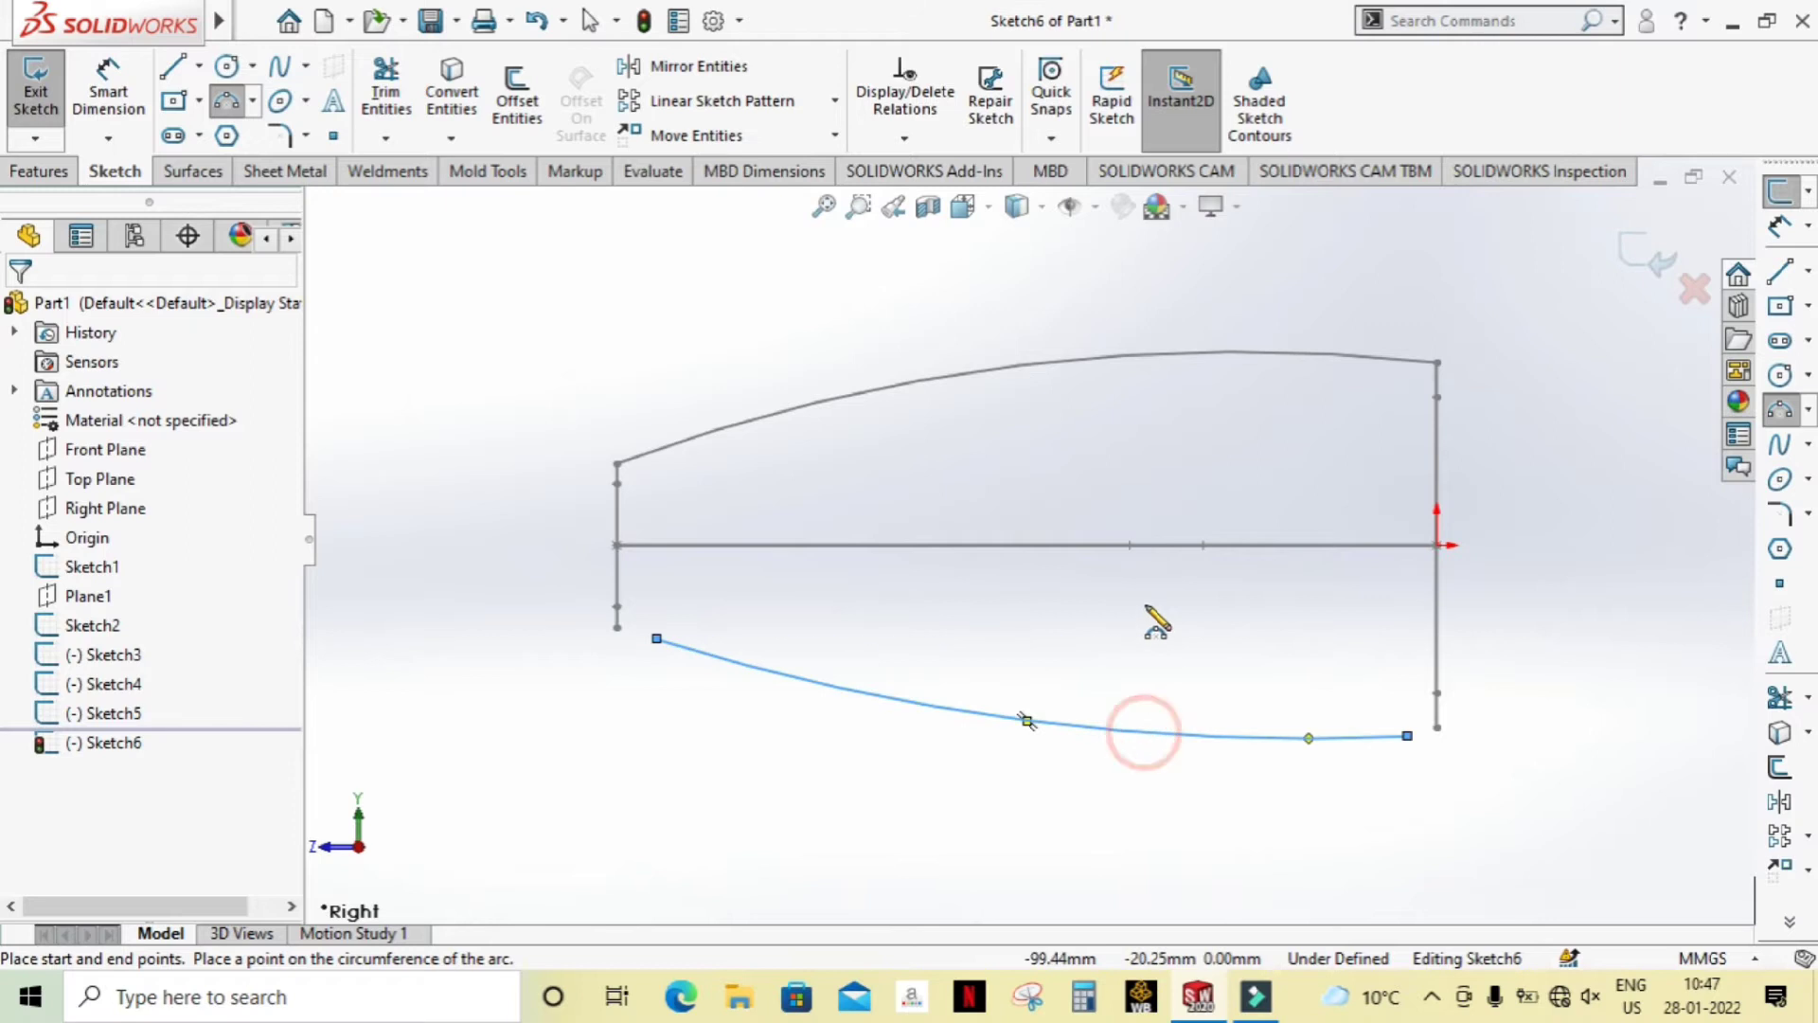
key(Escape)
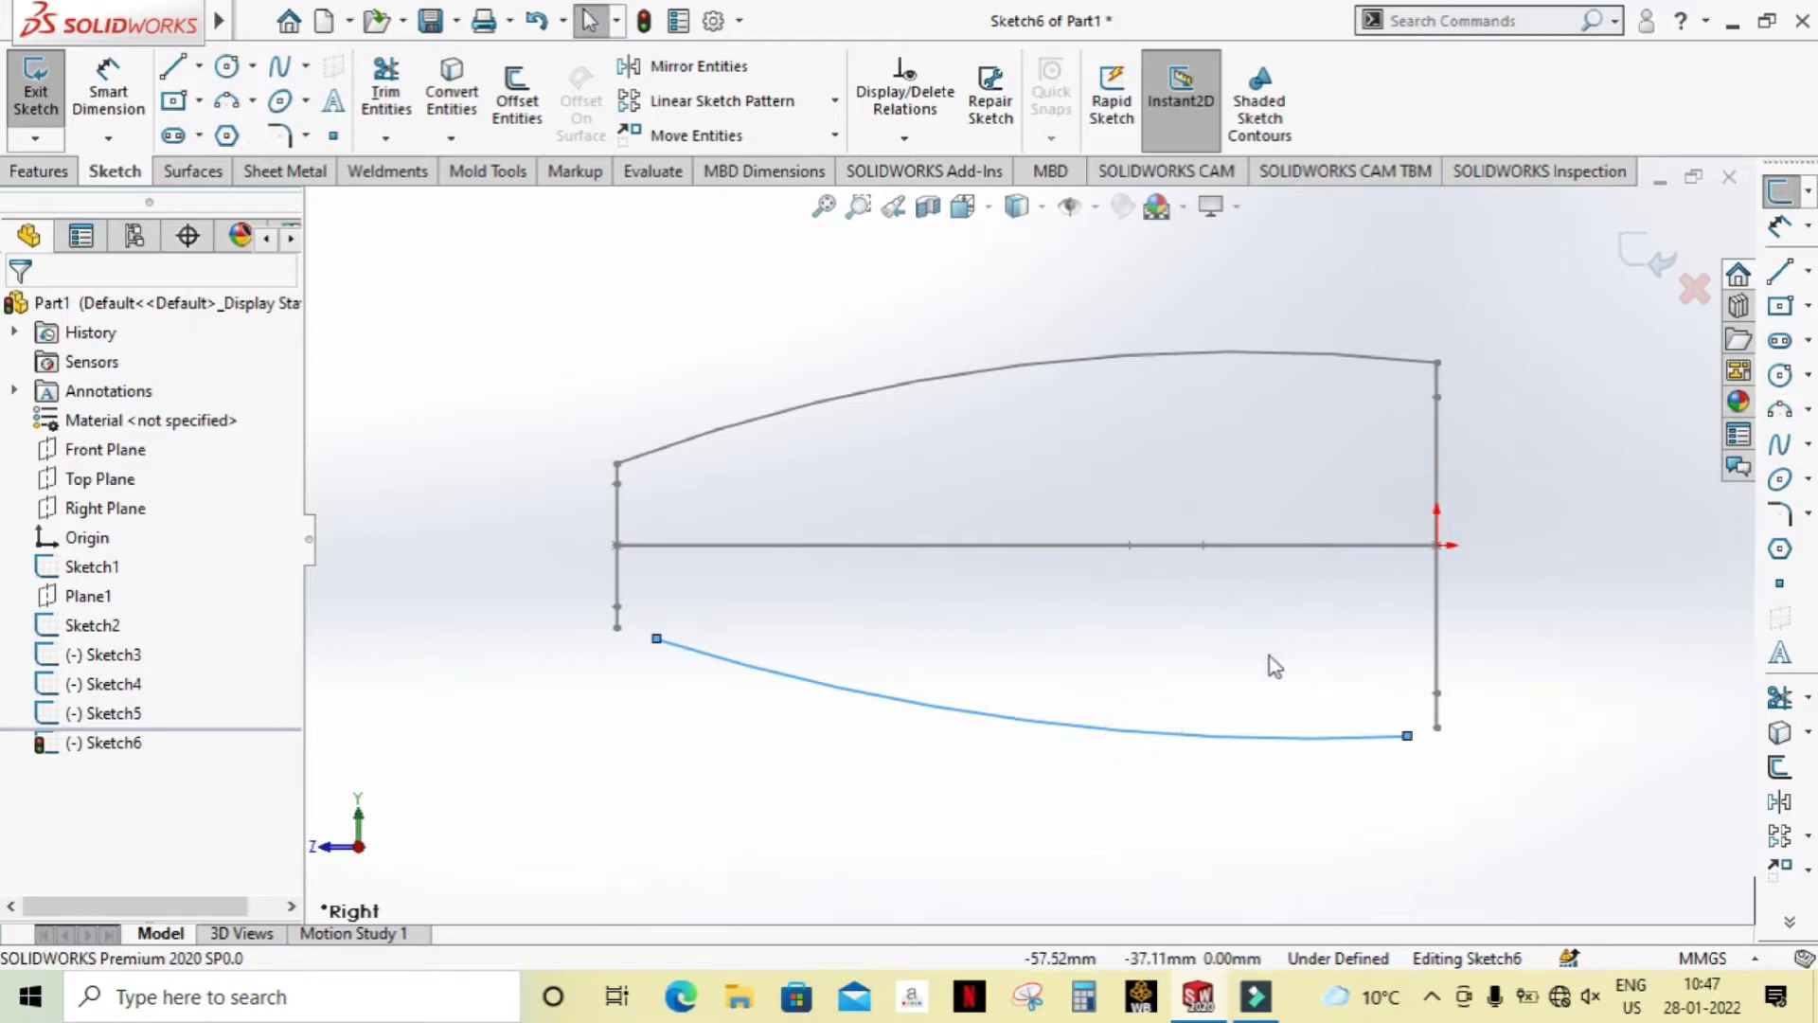
Step: Attach the arc ends to both profiles' lower edges with Coincident and Pierce, then exit Sketch6
middle_drag(1274, 667, 1383, 667)
click(1560, 617)
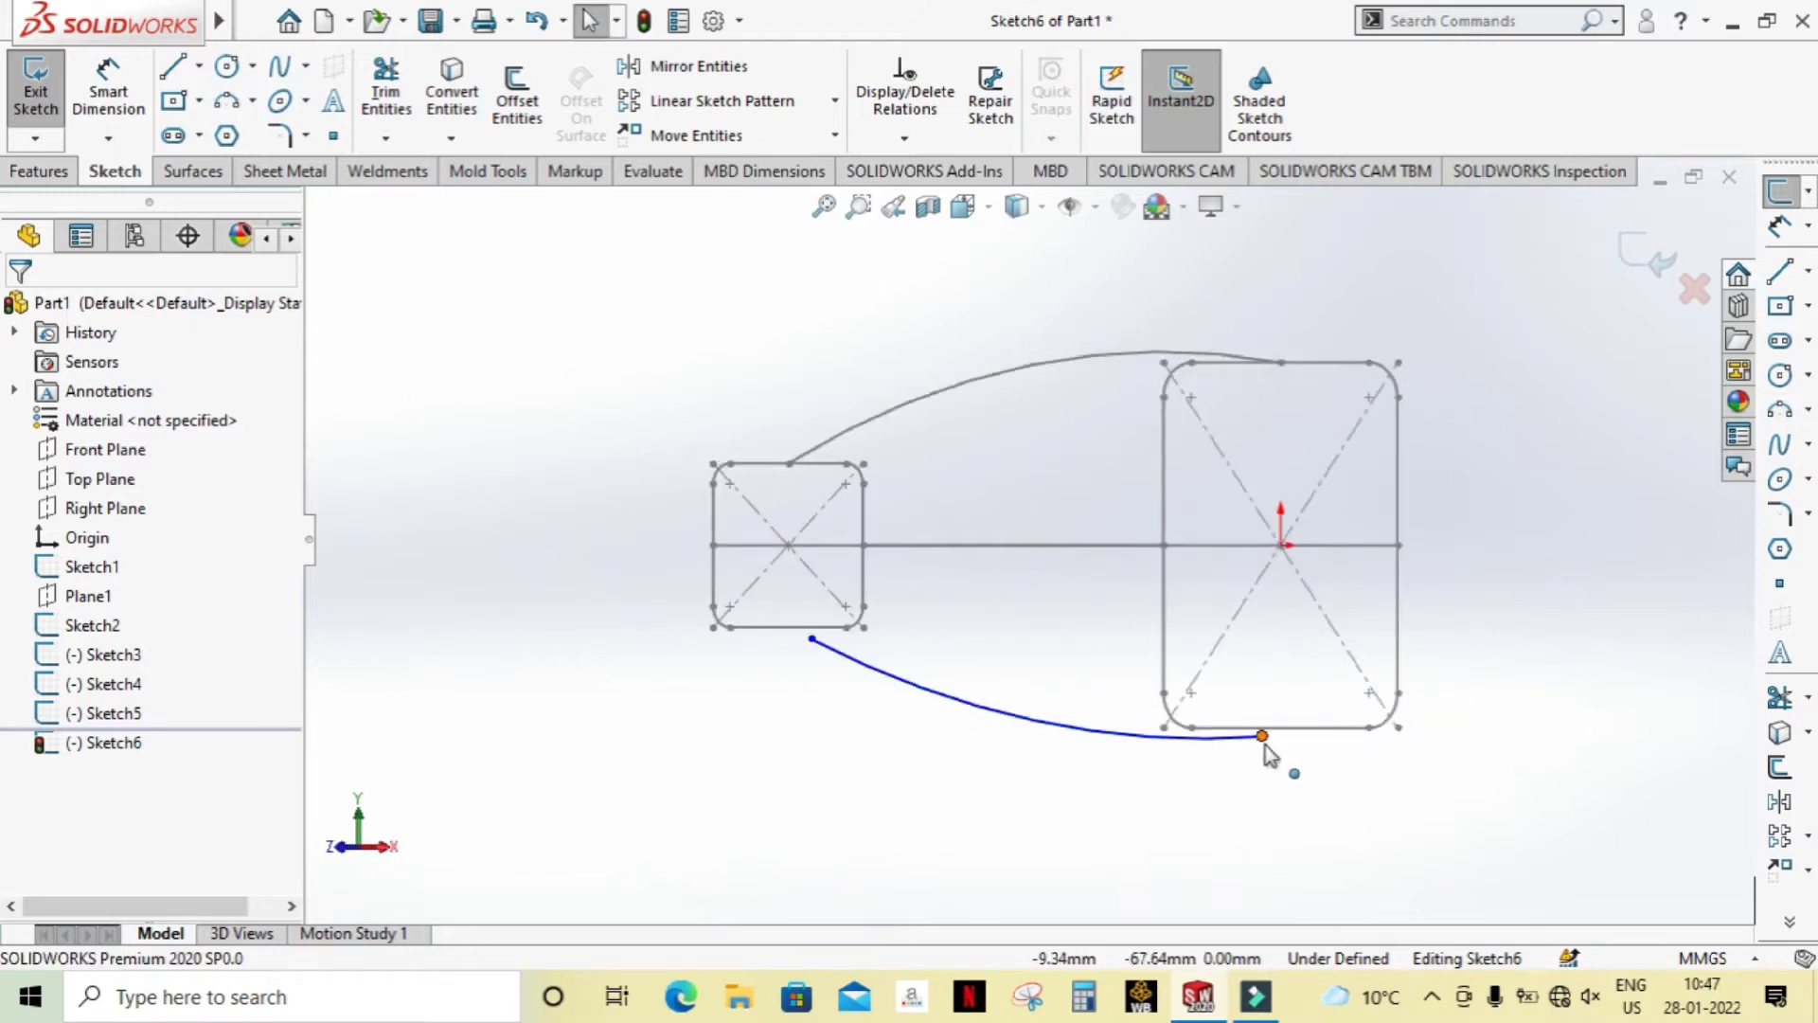
click(1264, 742)
ctrl+click(1307, 730)
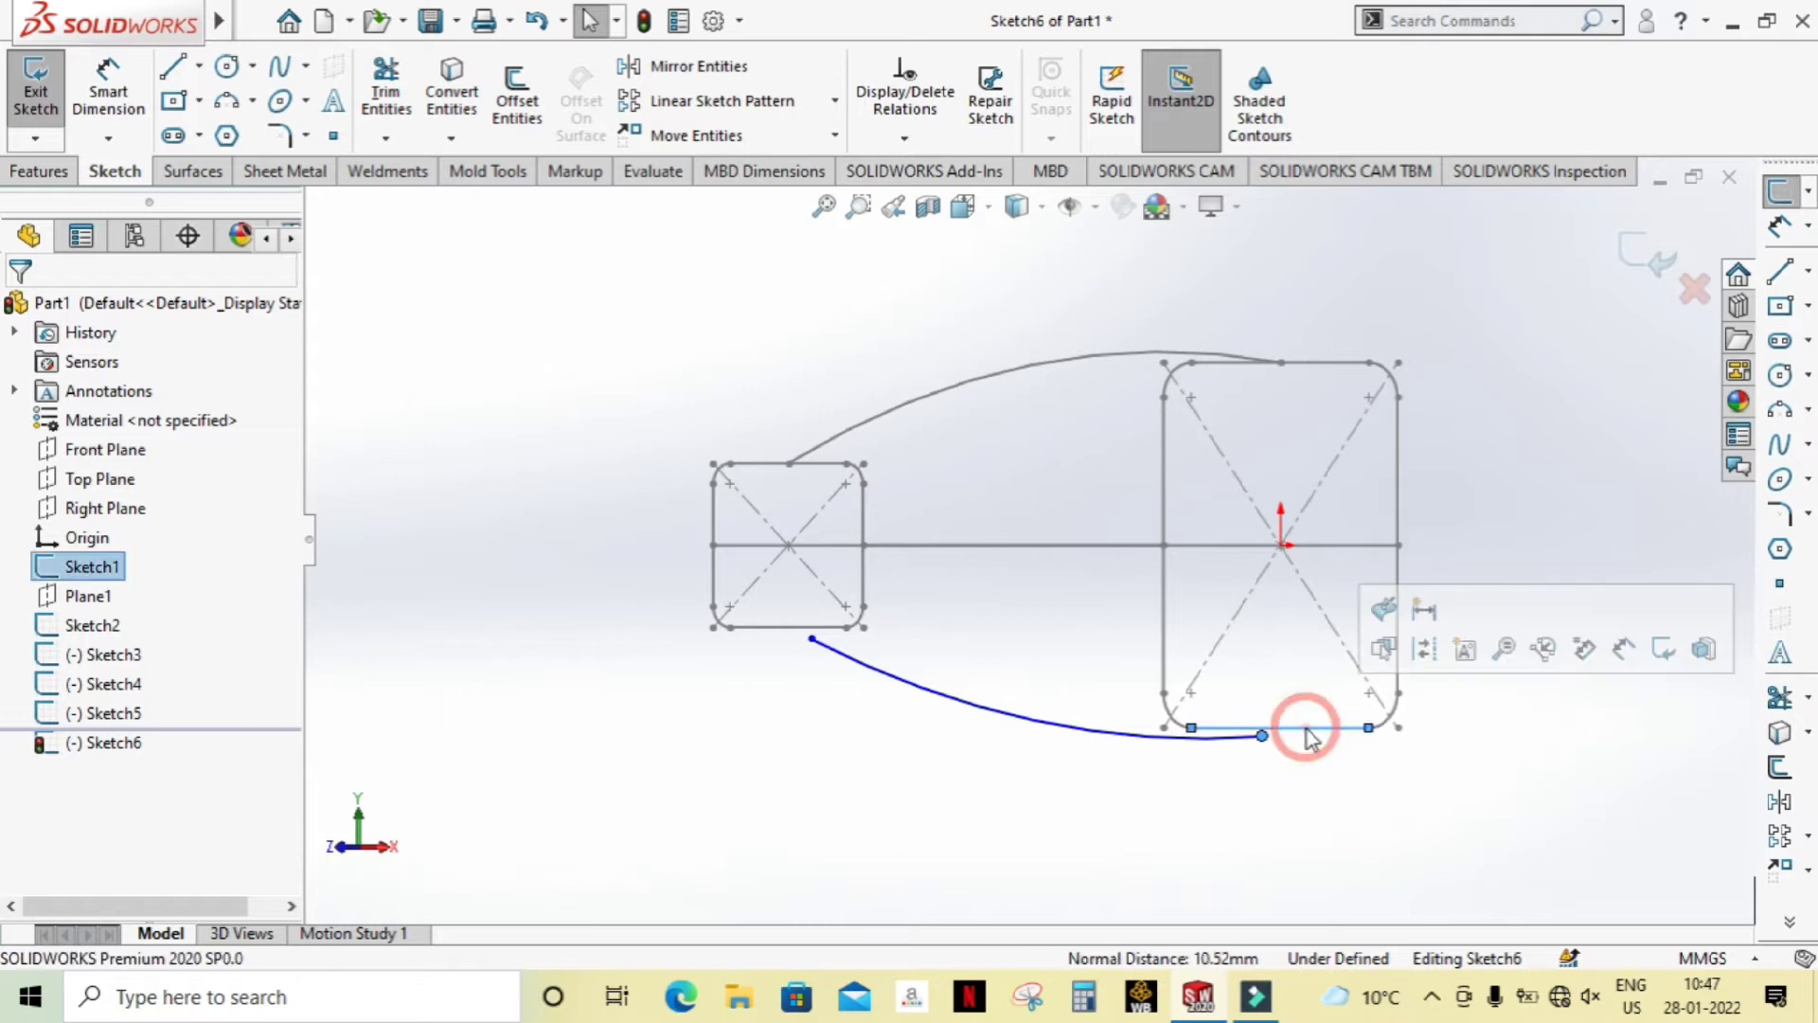
click(1372, 601)
click(1466, 777)
mouse_move(1478, 733)
middle_down()
mouse_move(1262, 751)
mouse_move(1297, 757)
middle_up()
scroll(774, 573, down, 5)
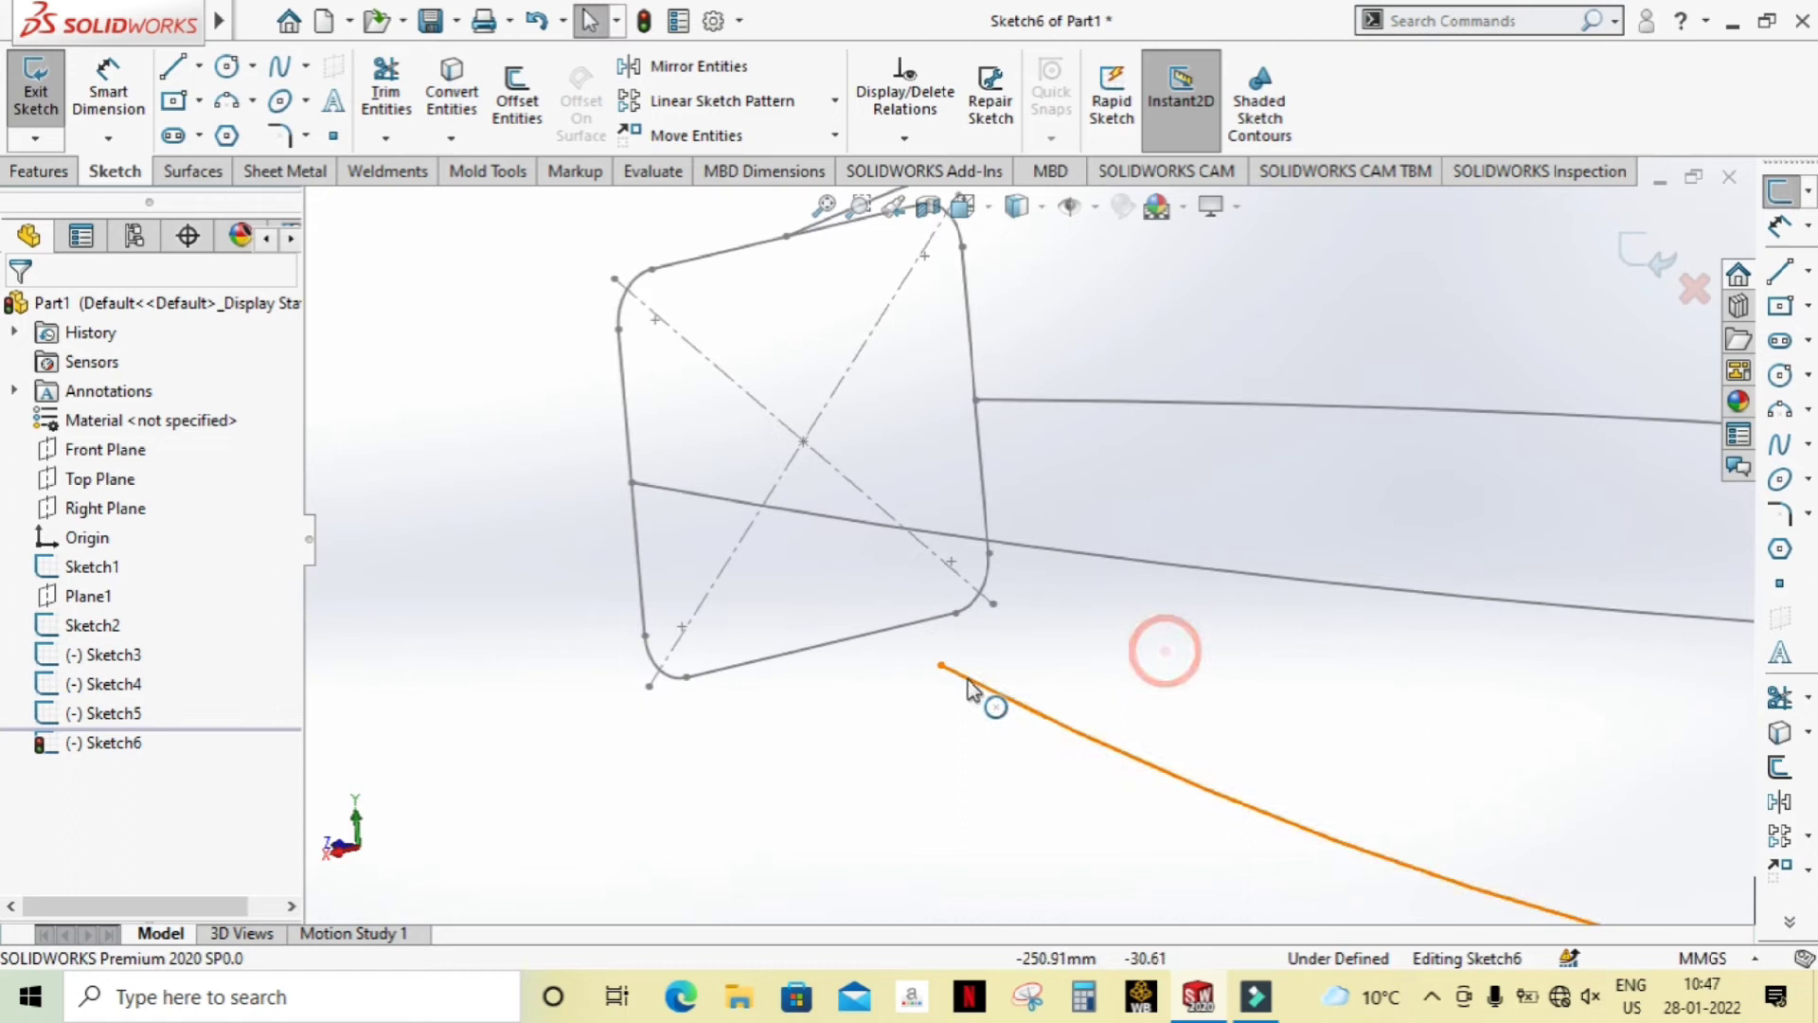
ctrl+click(924, 622)
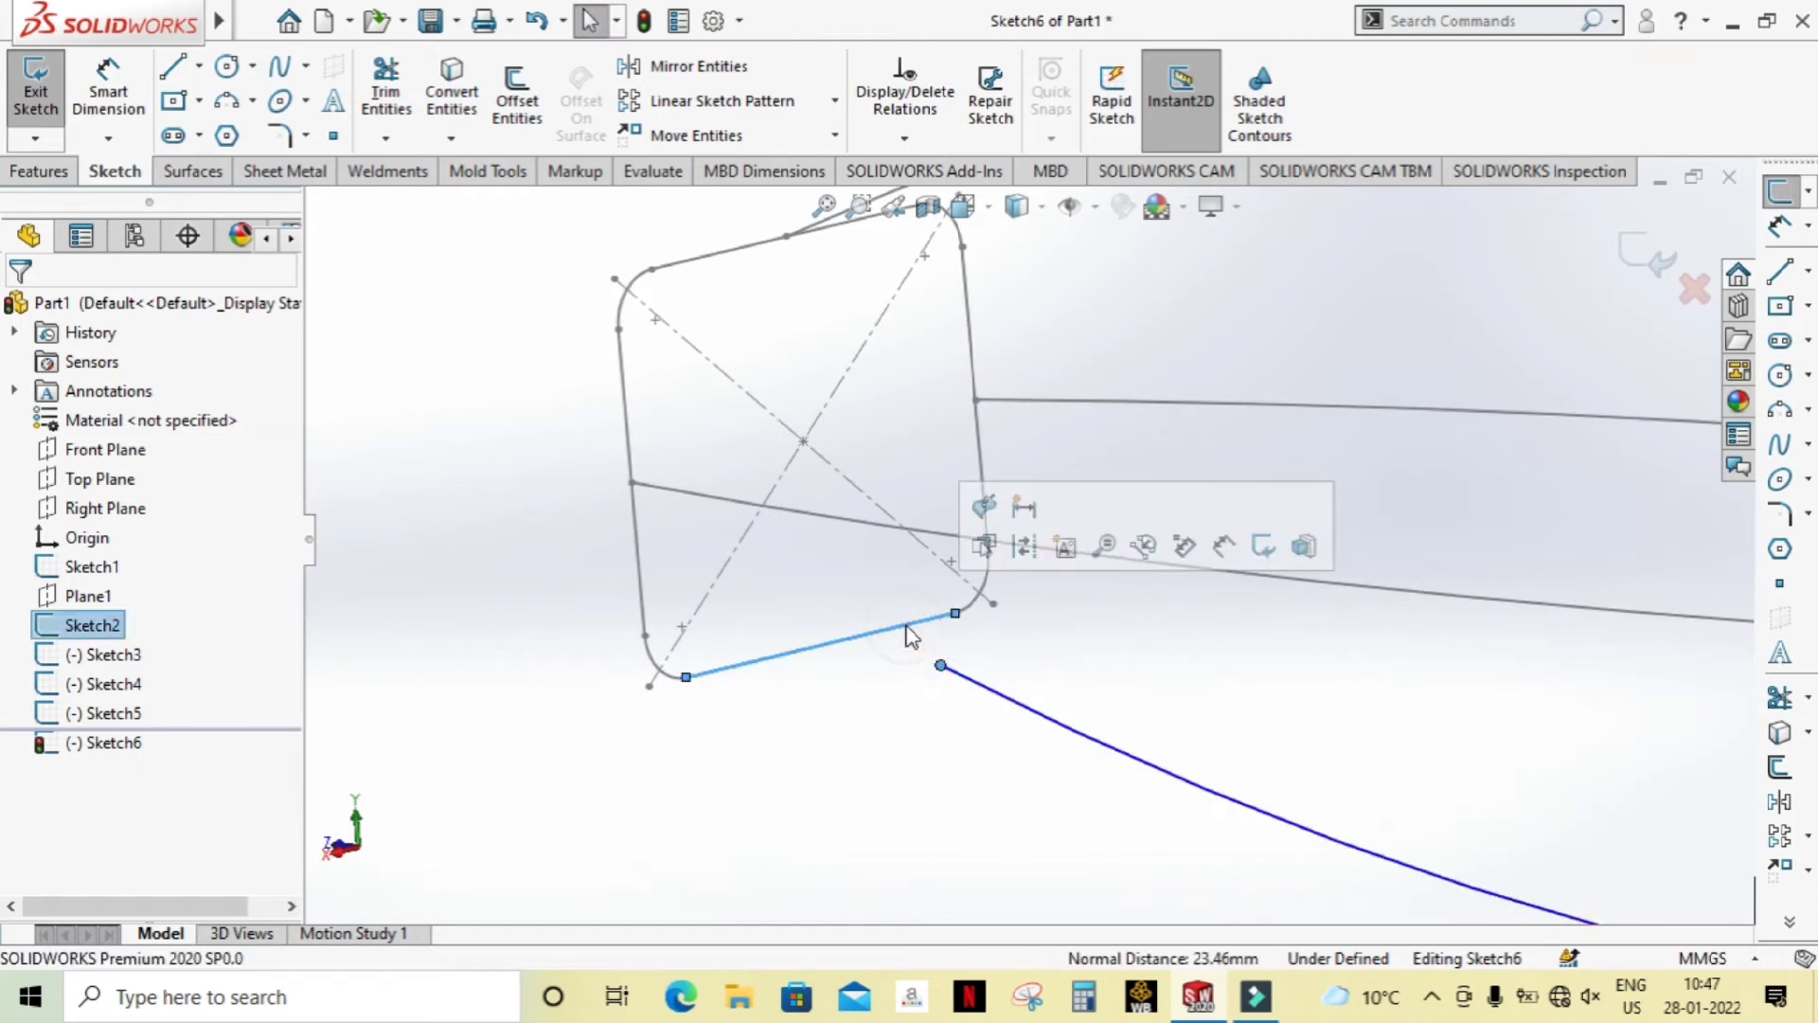
click(983, 508)
click(1083, 690)
scroll(1087, 701, up, 5)
mouse_move(1087, 702)
middle_down()
mouse_move(1023, 763)
mouse_move(1057, 711)
mouse_move(1059, 864)
mouse_move(959, 754)
middle_up()
scroll(1026, 765, up, 4)
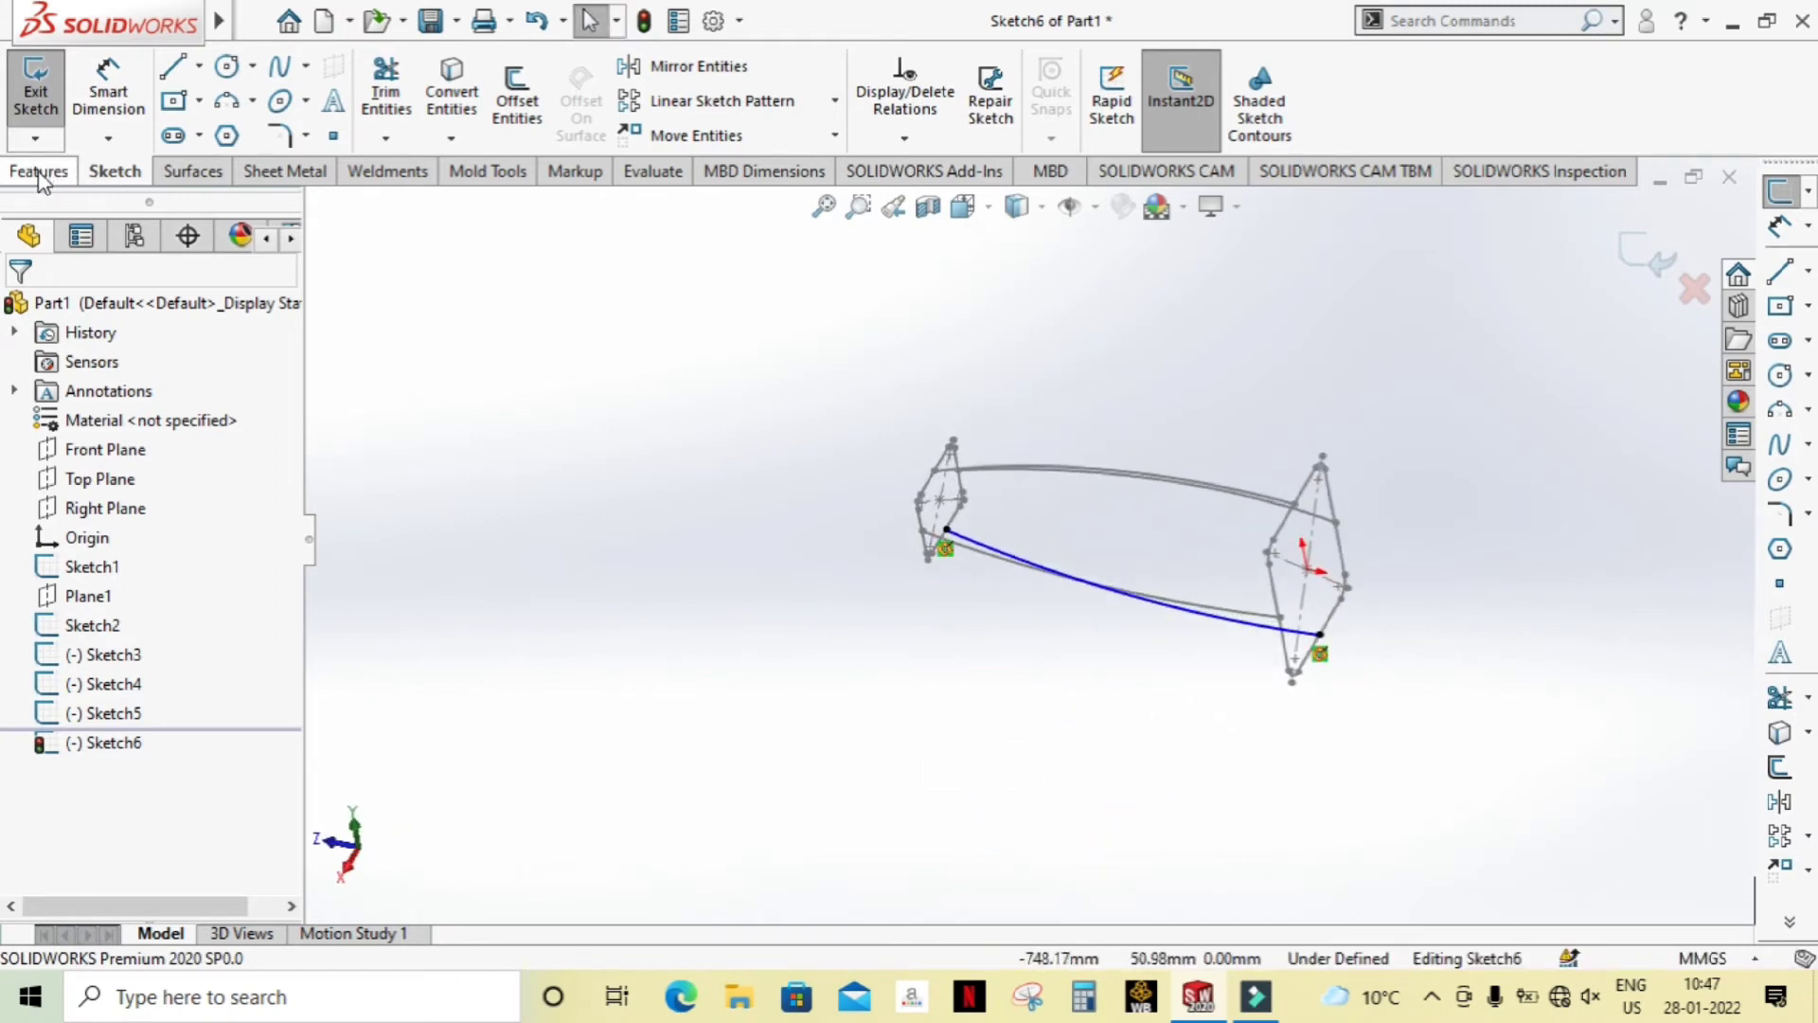
click(35, 90)
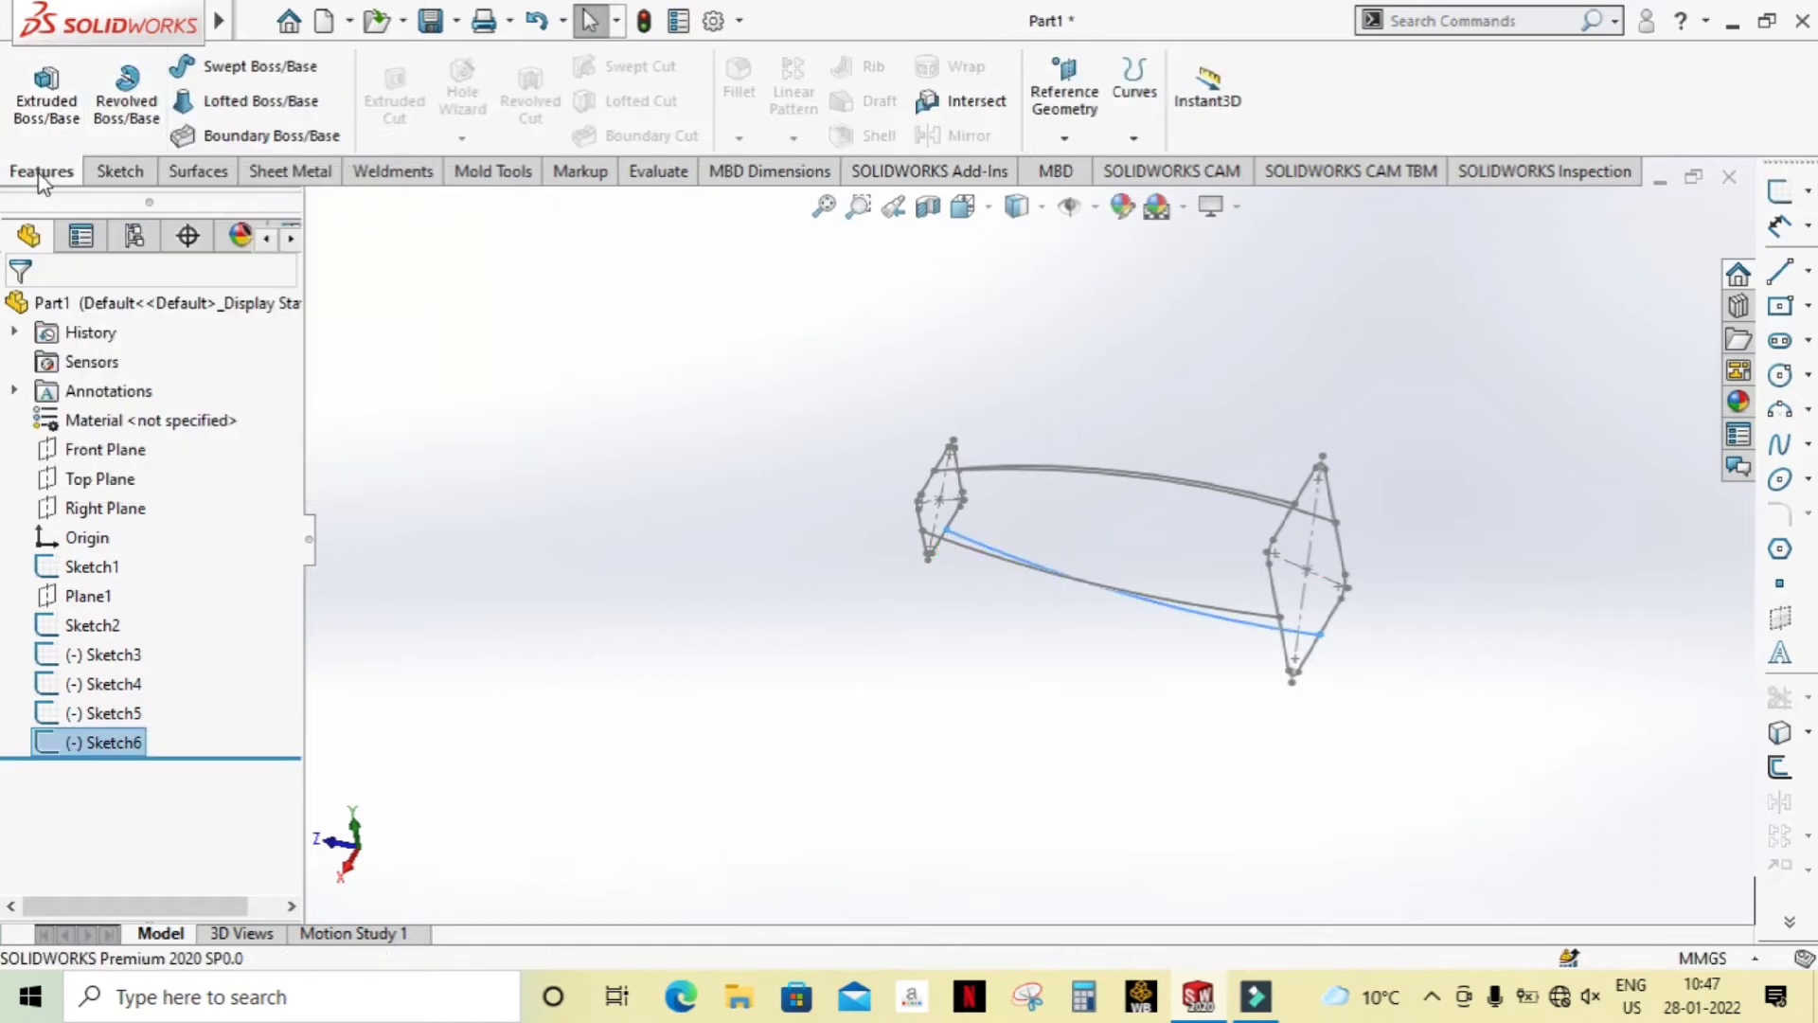
Step: Start a Lofted Boss/Base, clear the preselected Sketch6 guide, and pick both rounded profiles as sections
click(226, 101)
scroll(1089, 568, down, 3)
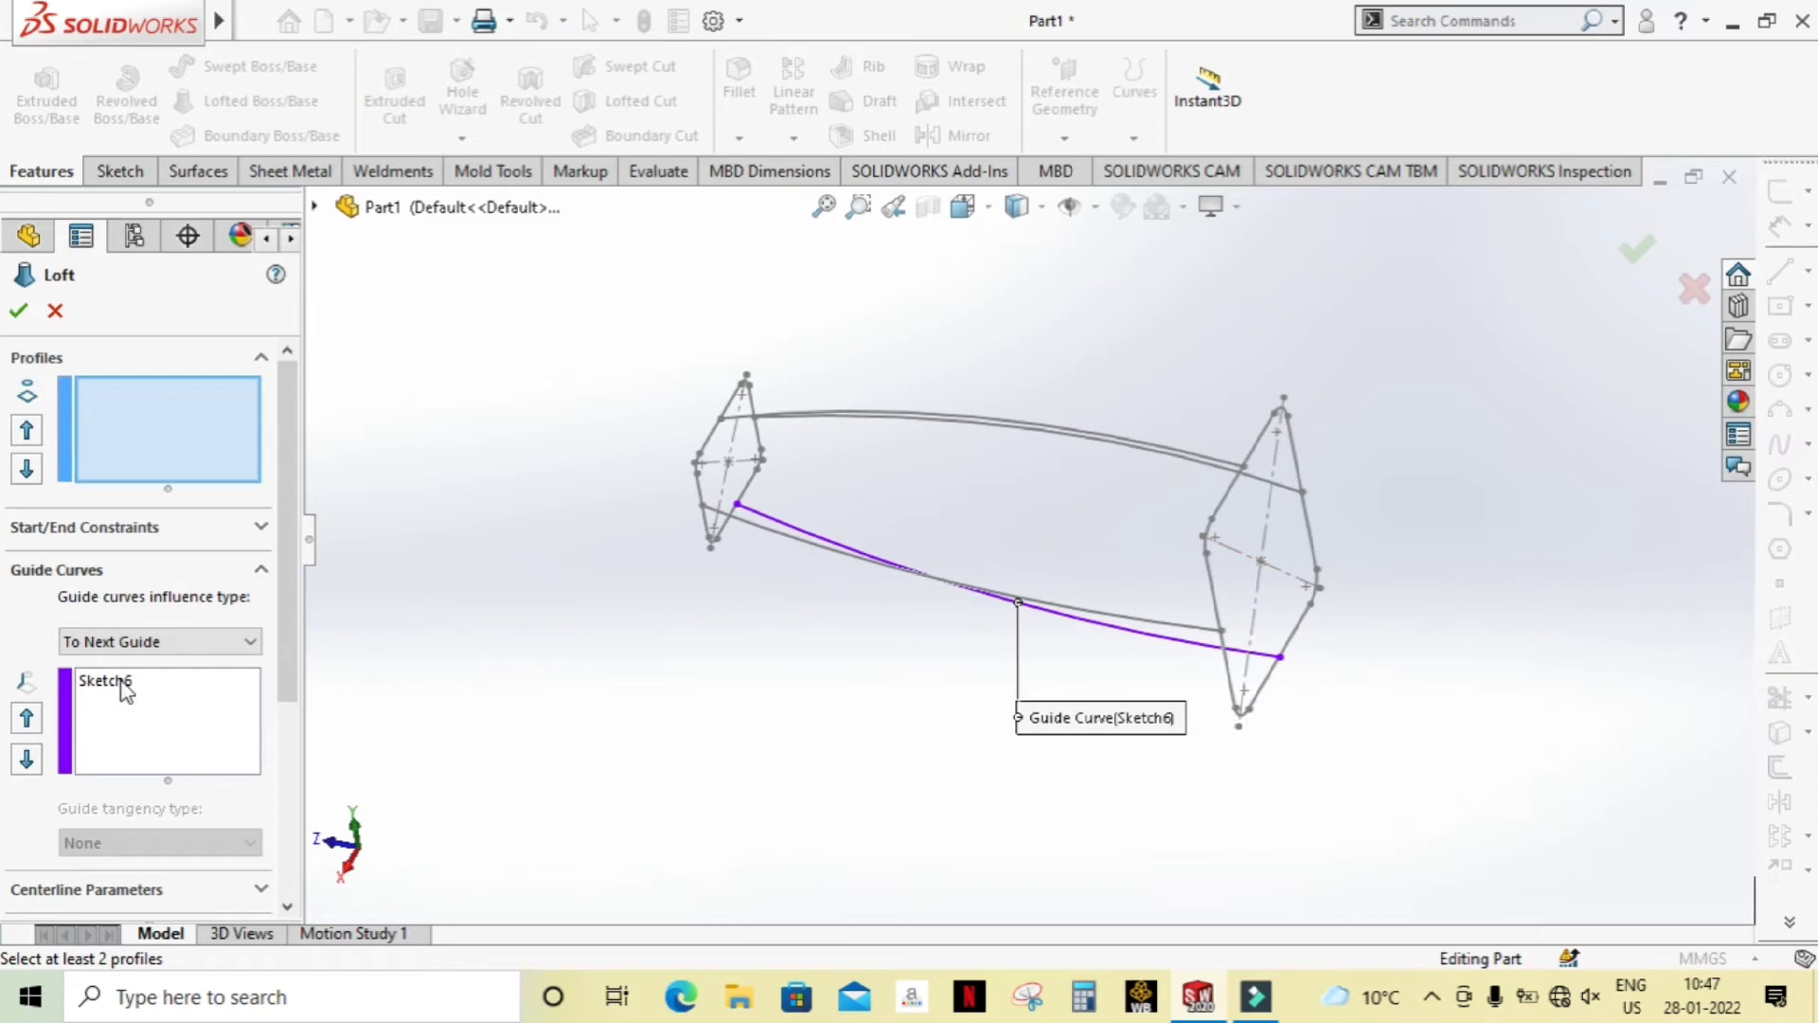
right_click(104, 694)
click(154, 732)
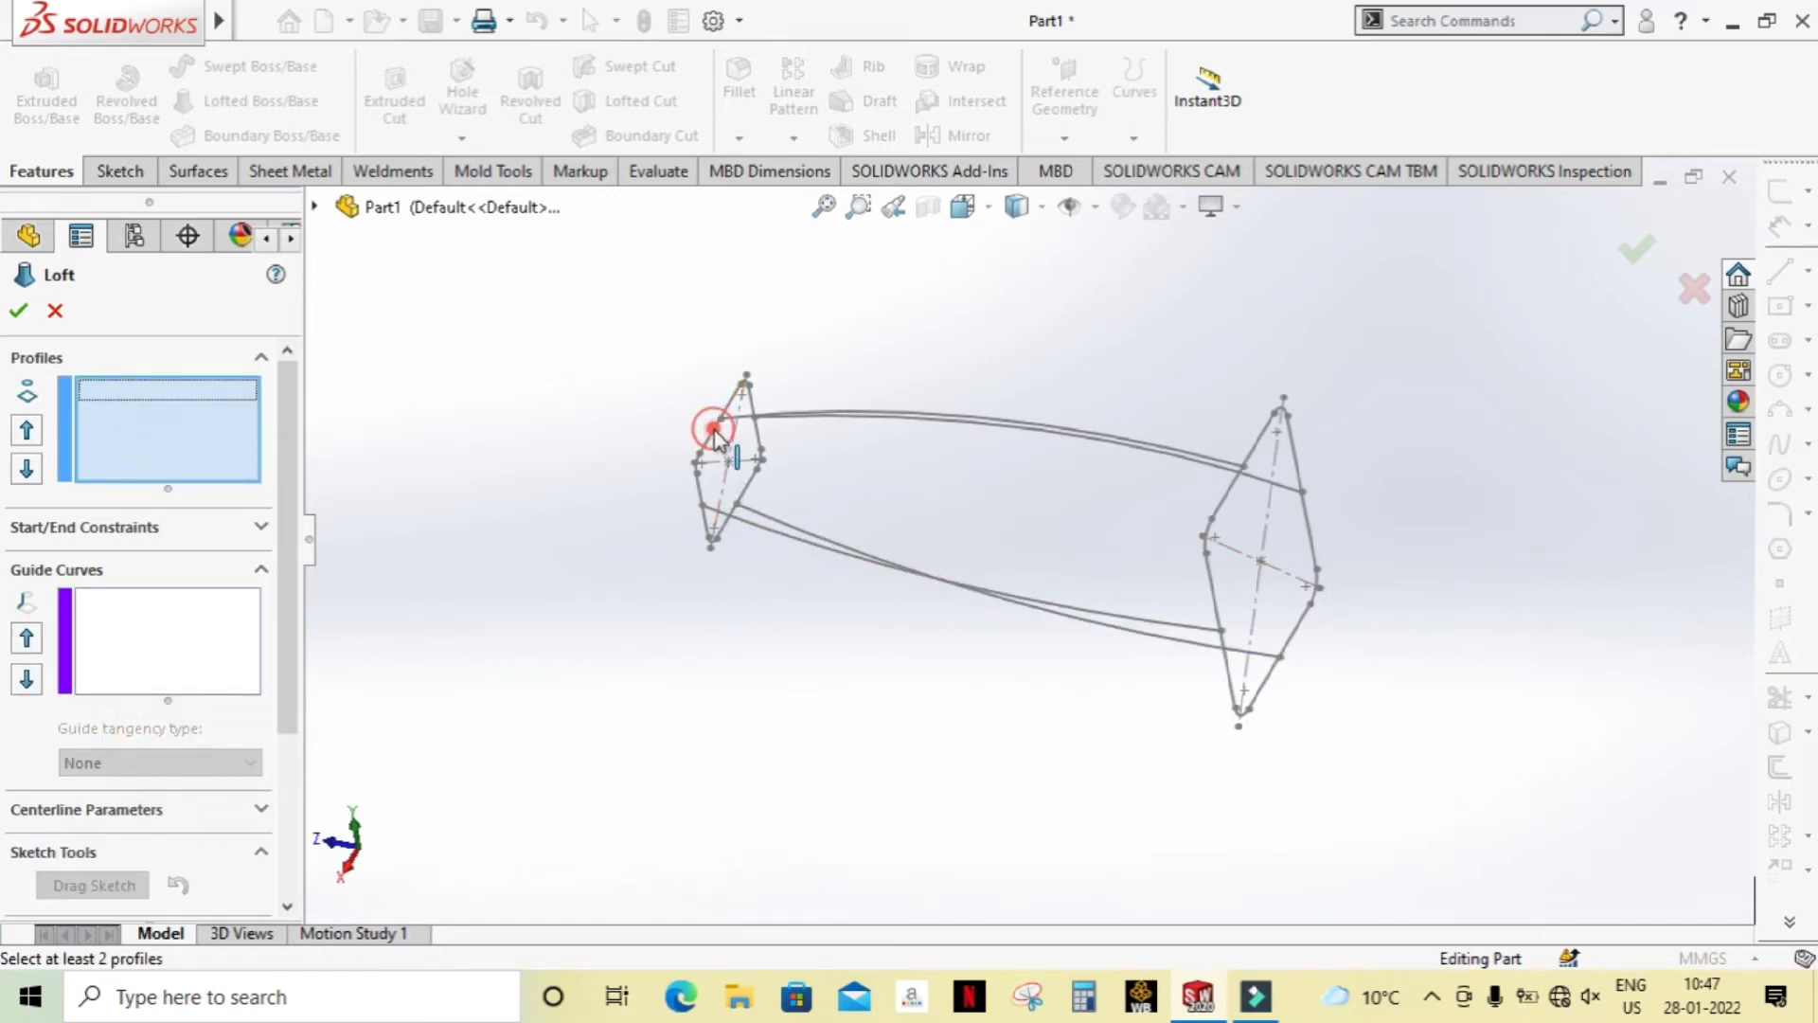
click(715, 434)
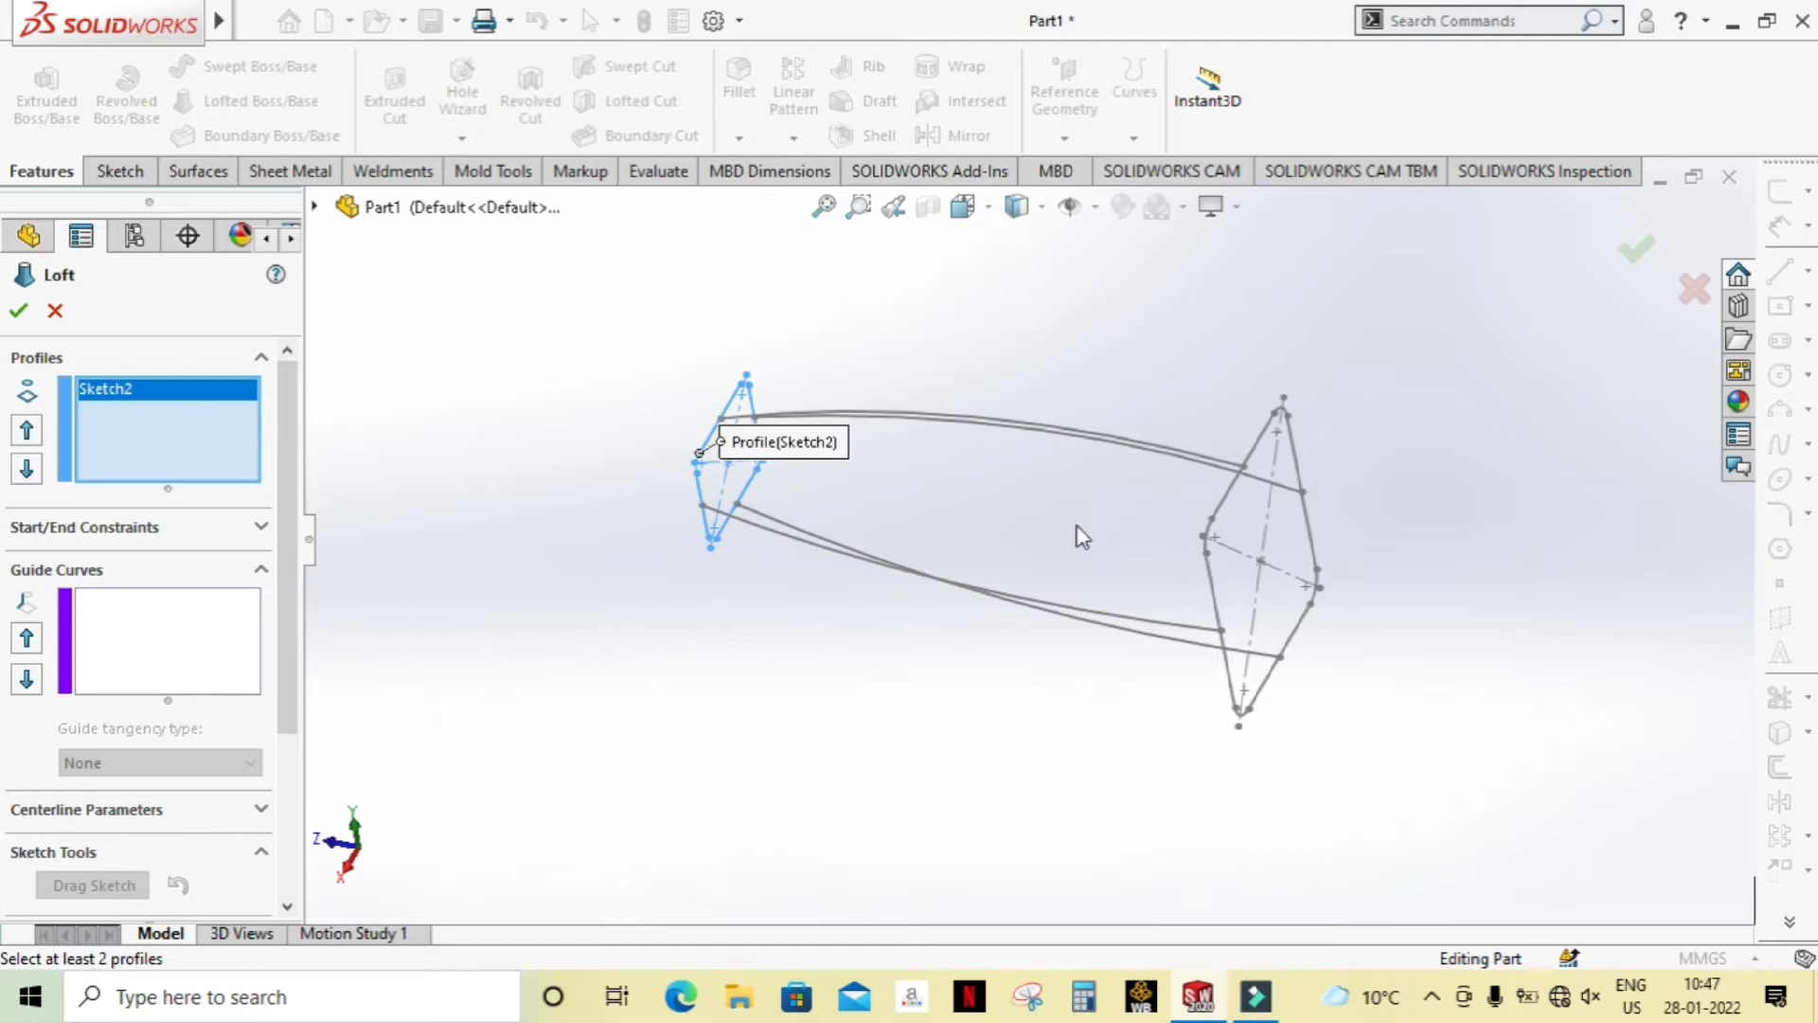
click(1228, 494)
middle_drag(1041, 558, 1040, 569)
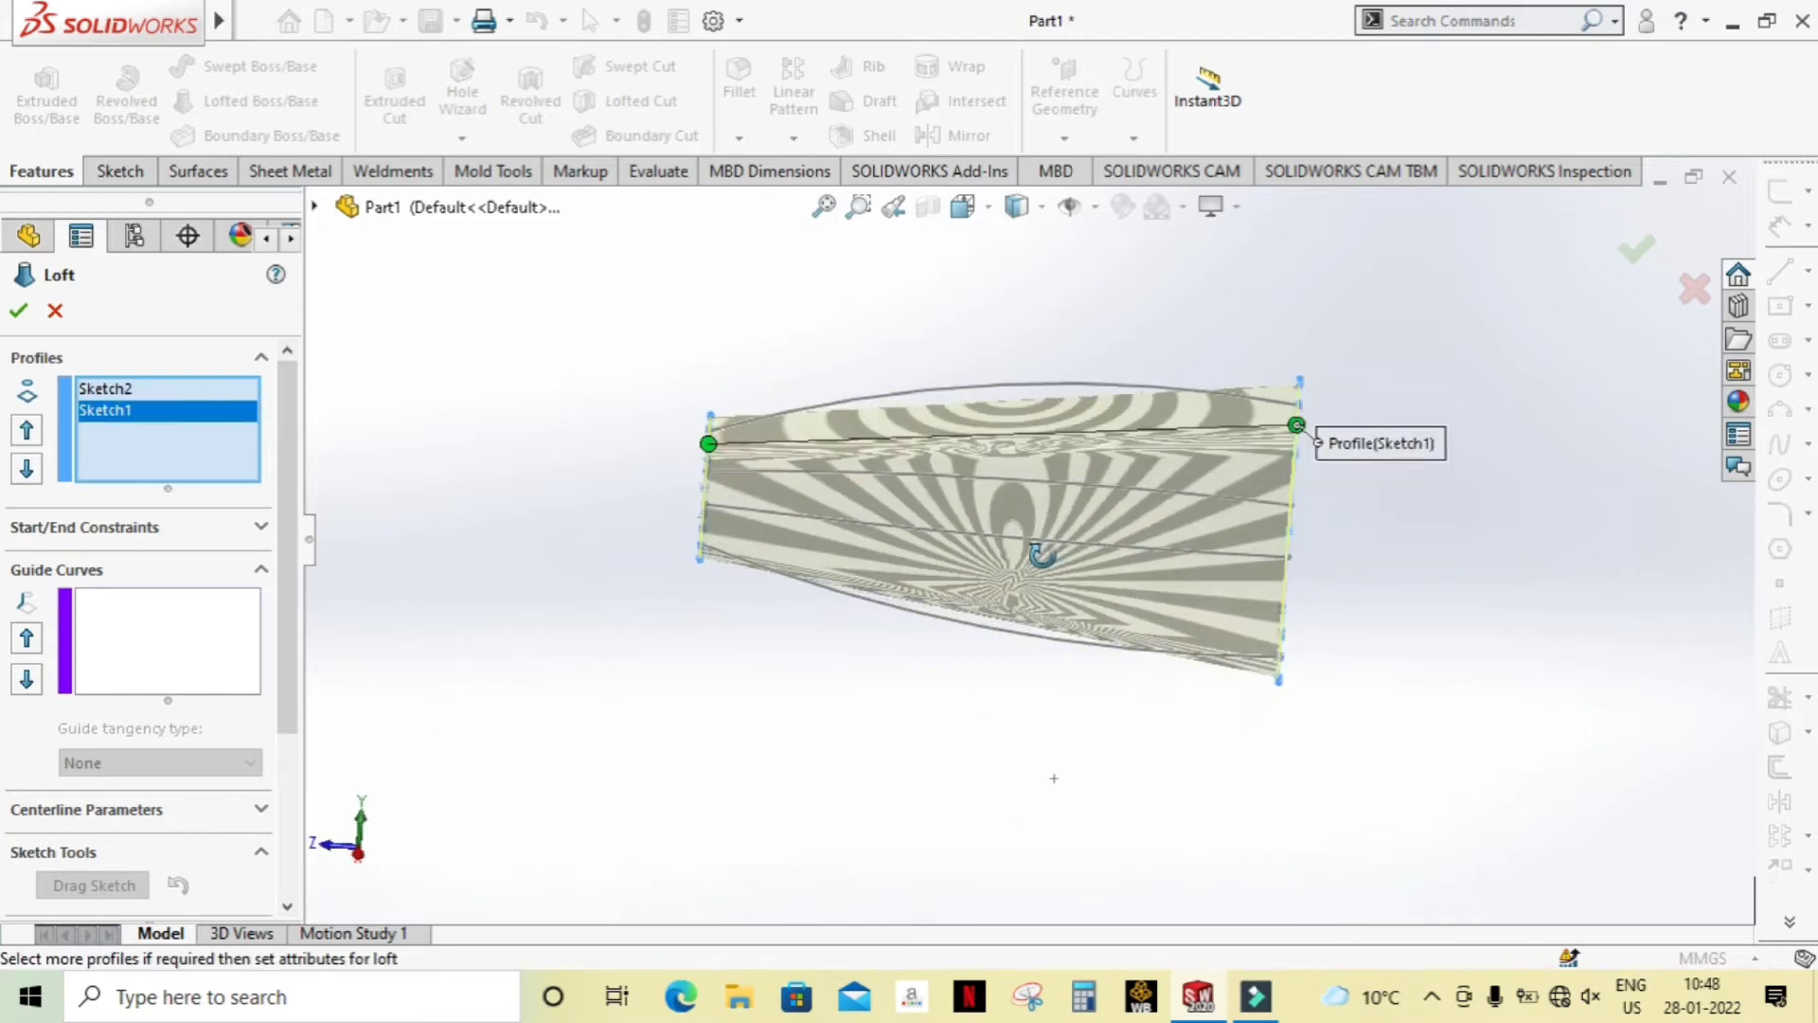
Step: Add Sketch5, Sketch3, Sketch4 and Sketch6 as guide curves and accept Loft1
click(137, 623)
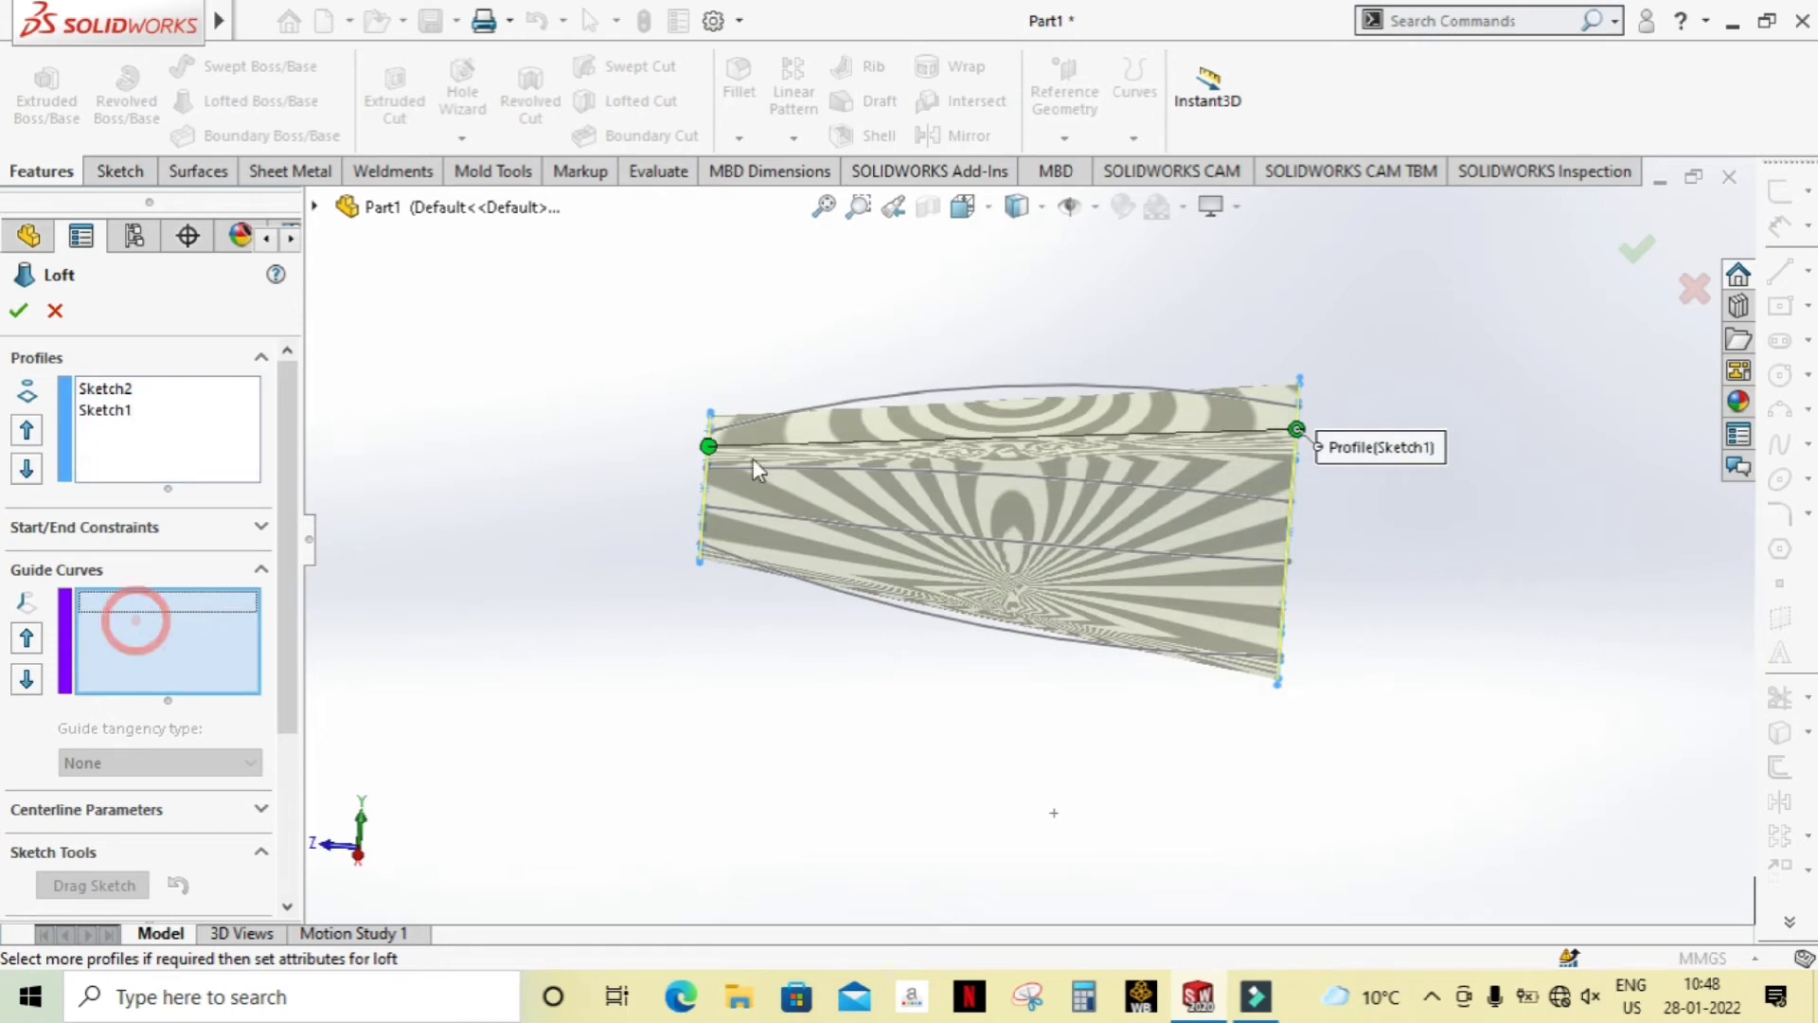
click(942, 385)
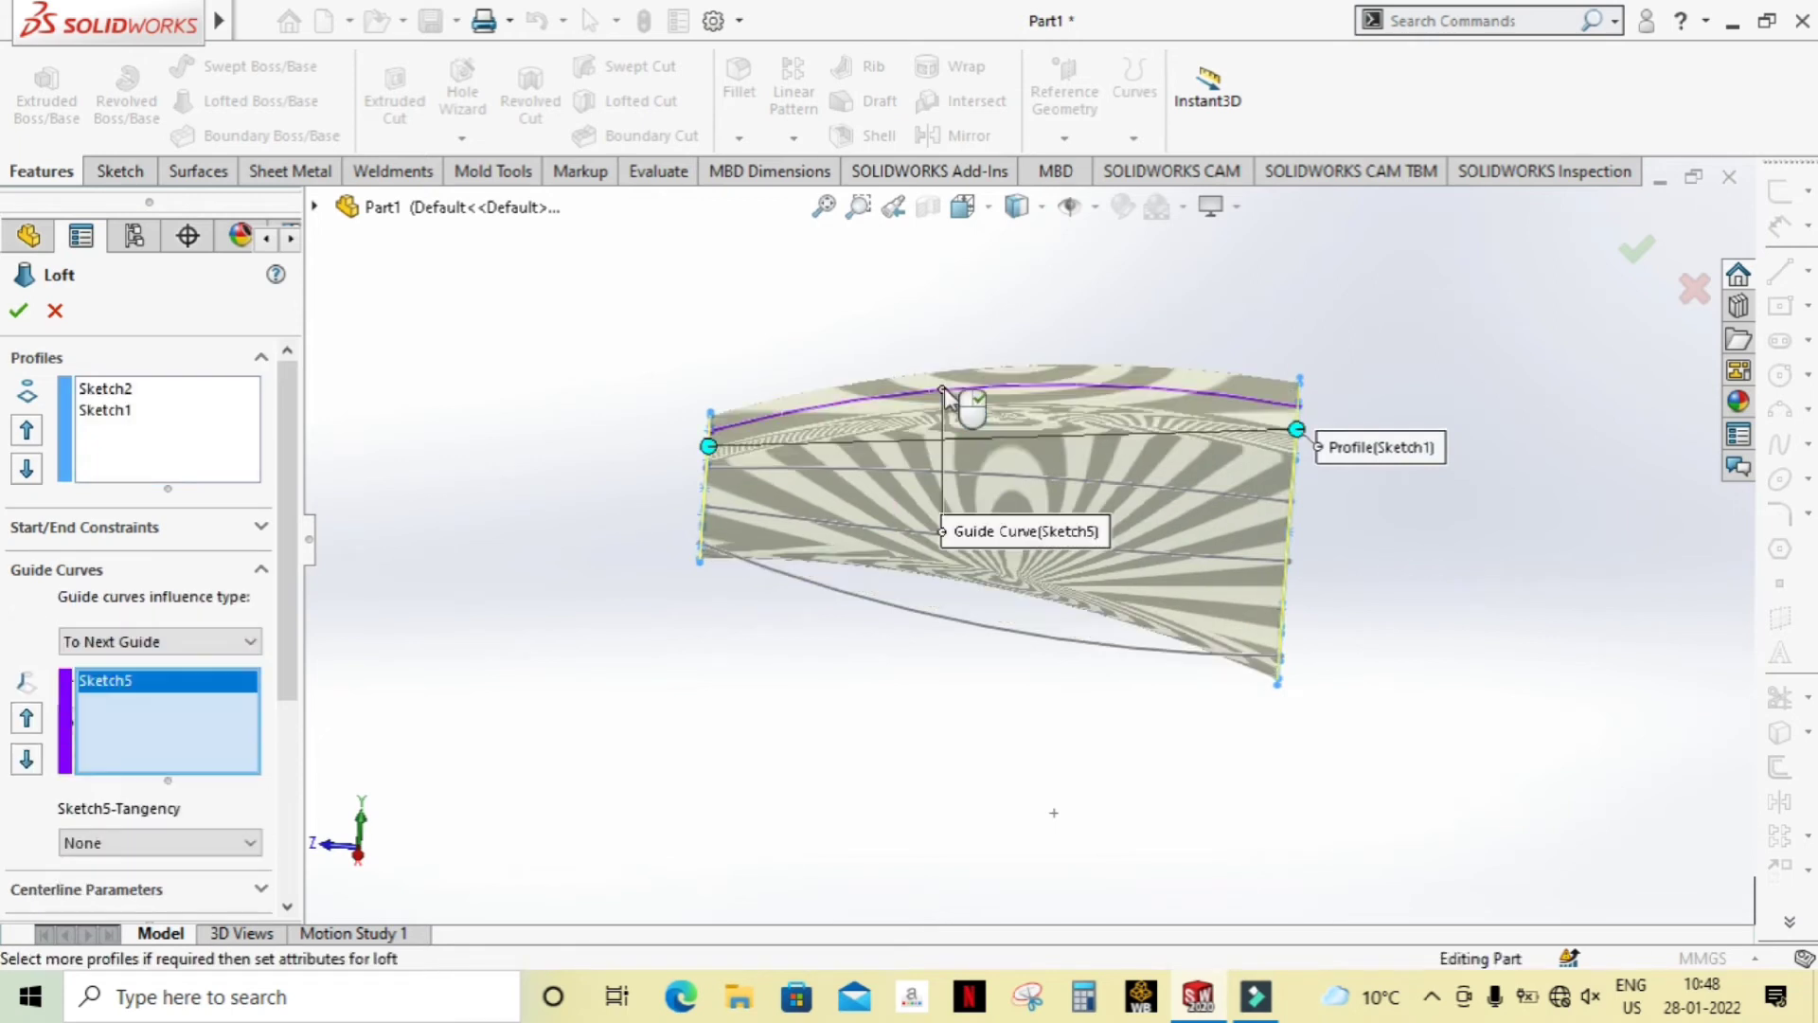
middle_drag(879, 708, 1066, 512)
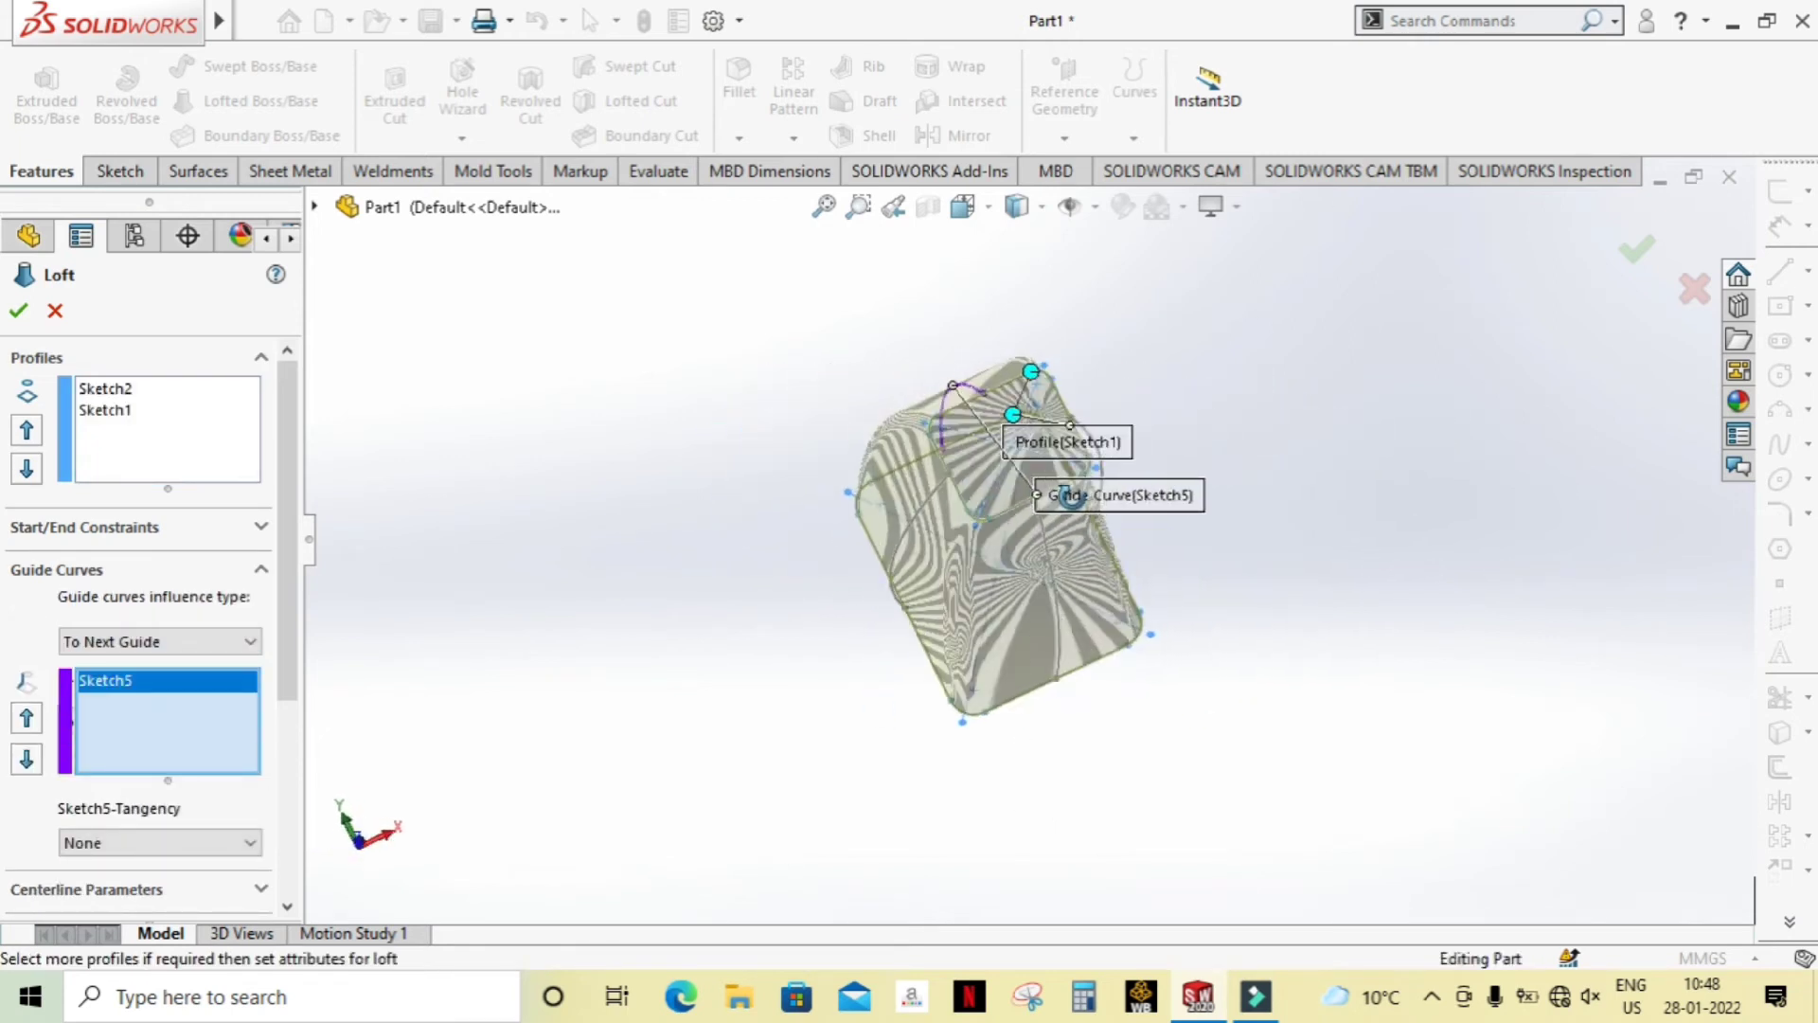
scroll(1066, 512, down, 3)
scroll(1042, 502, down, 2)
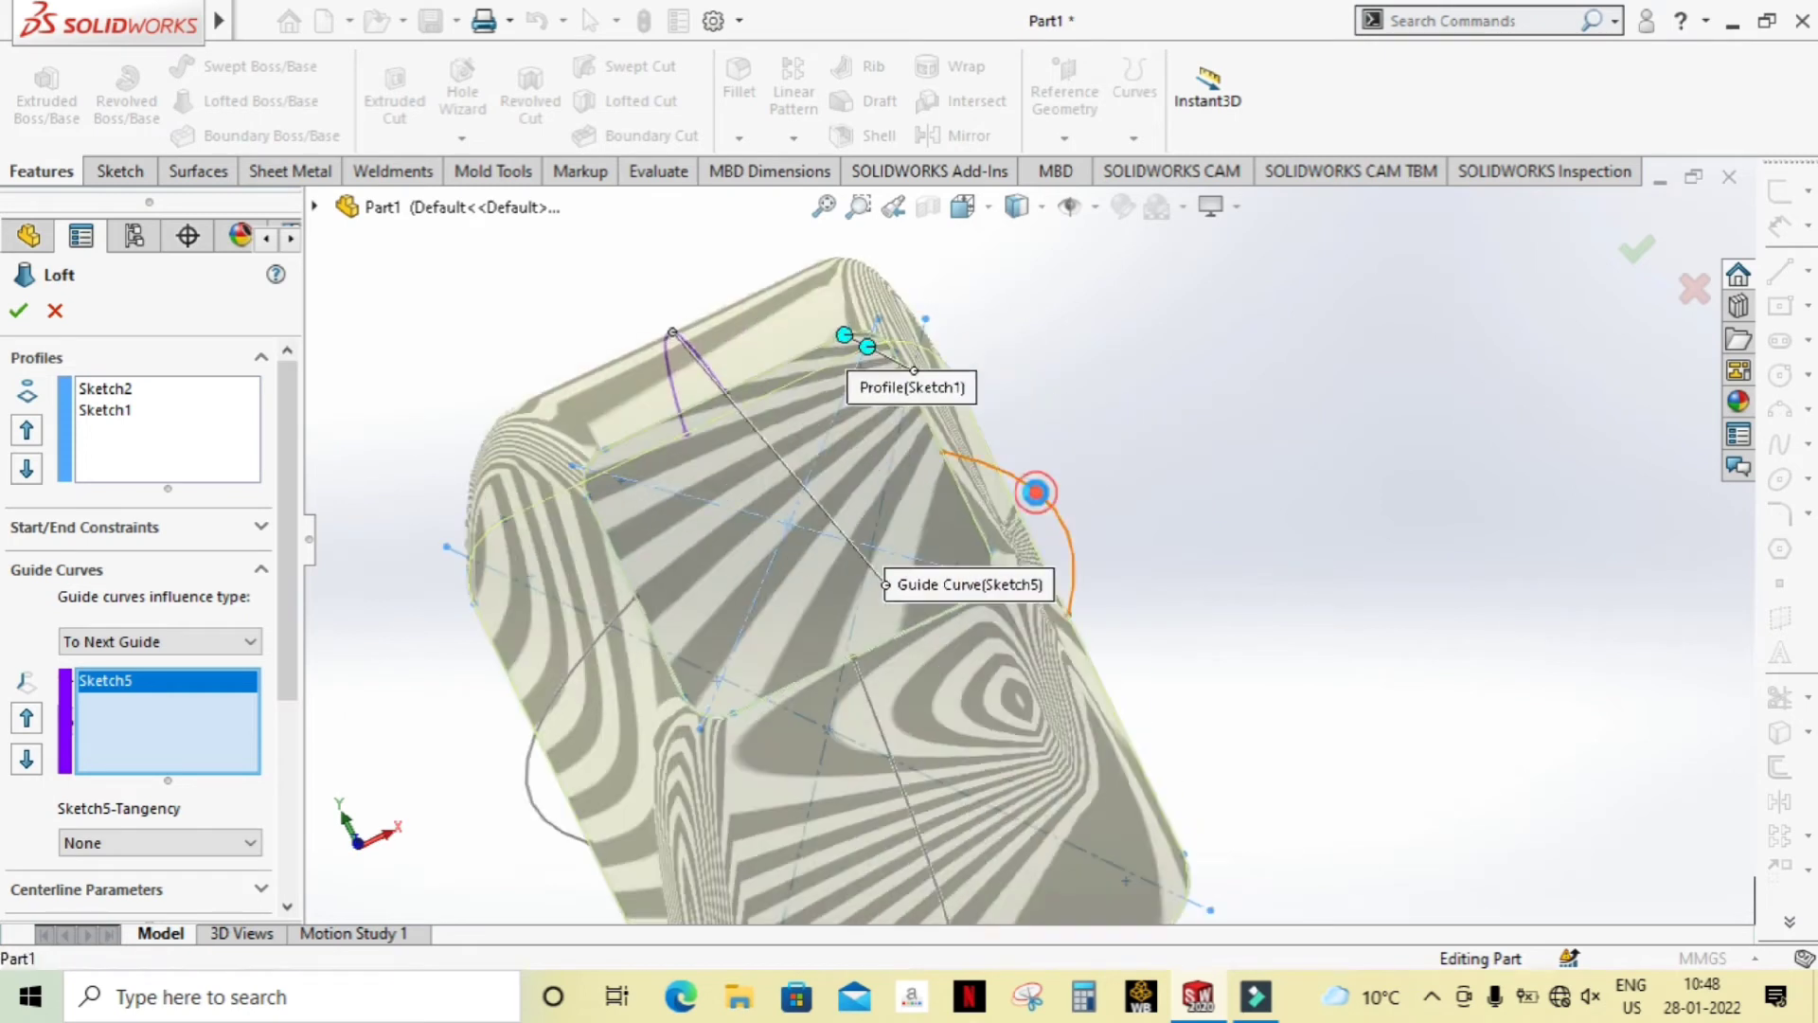
click(1042, 502)
scroll(1041, 502, up, 3)
mouse_move(1105, 568)
middle_down()
mouse_move(1128, 617)
mouse_move(1032, 583)
middle_up()
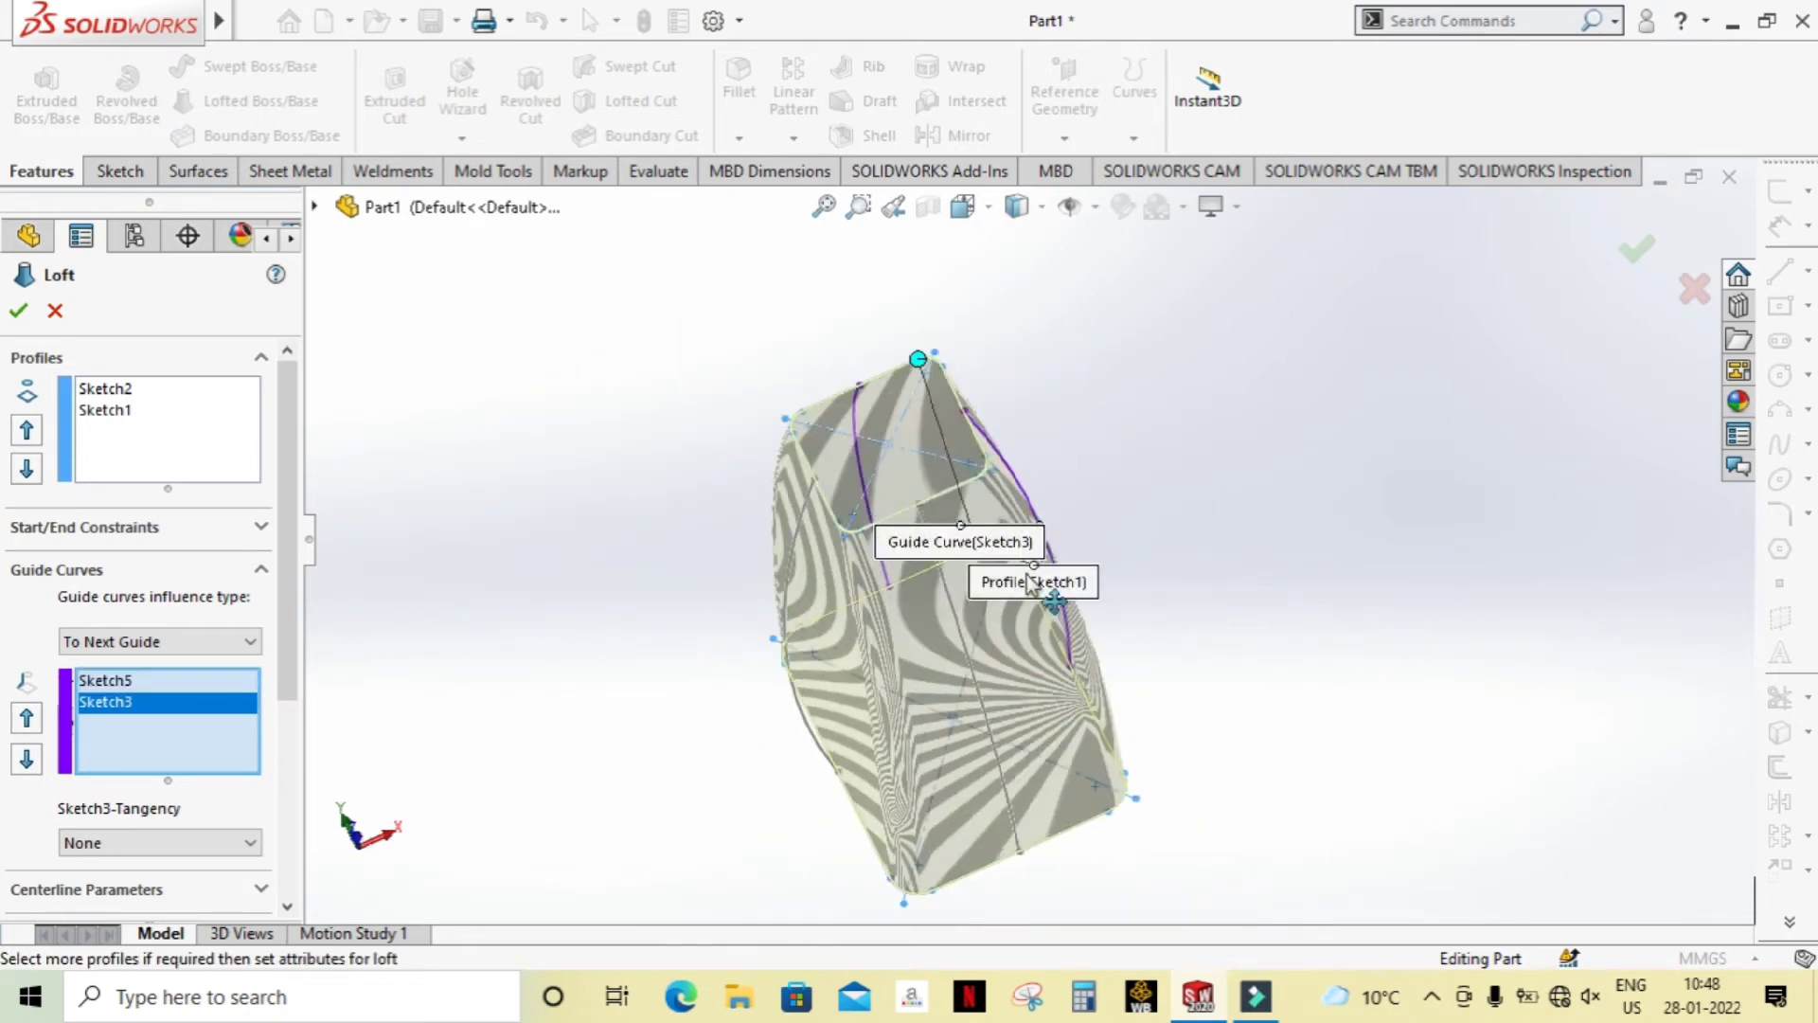
click(785, 592)
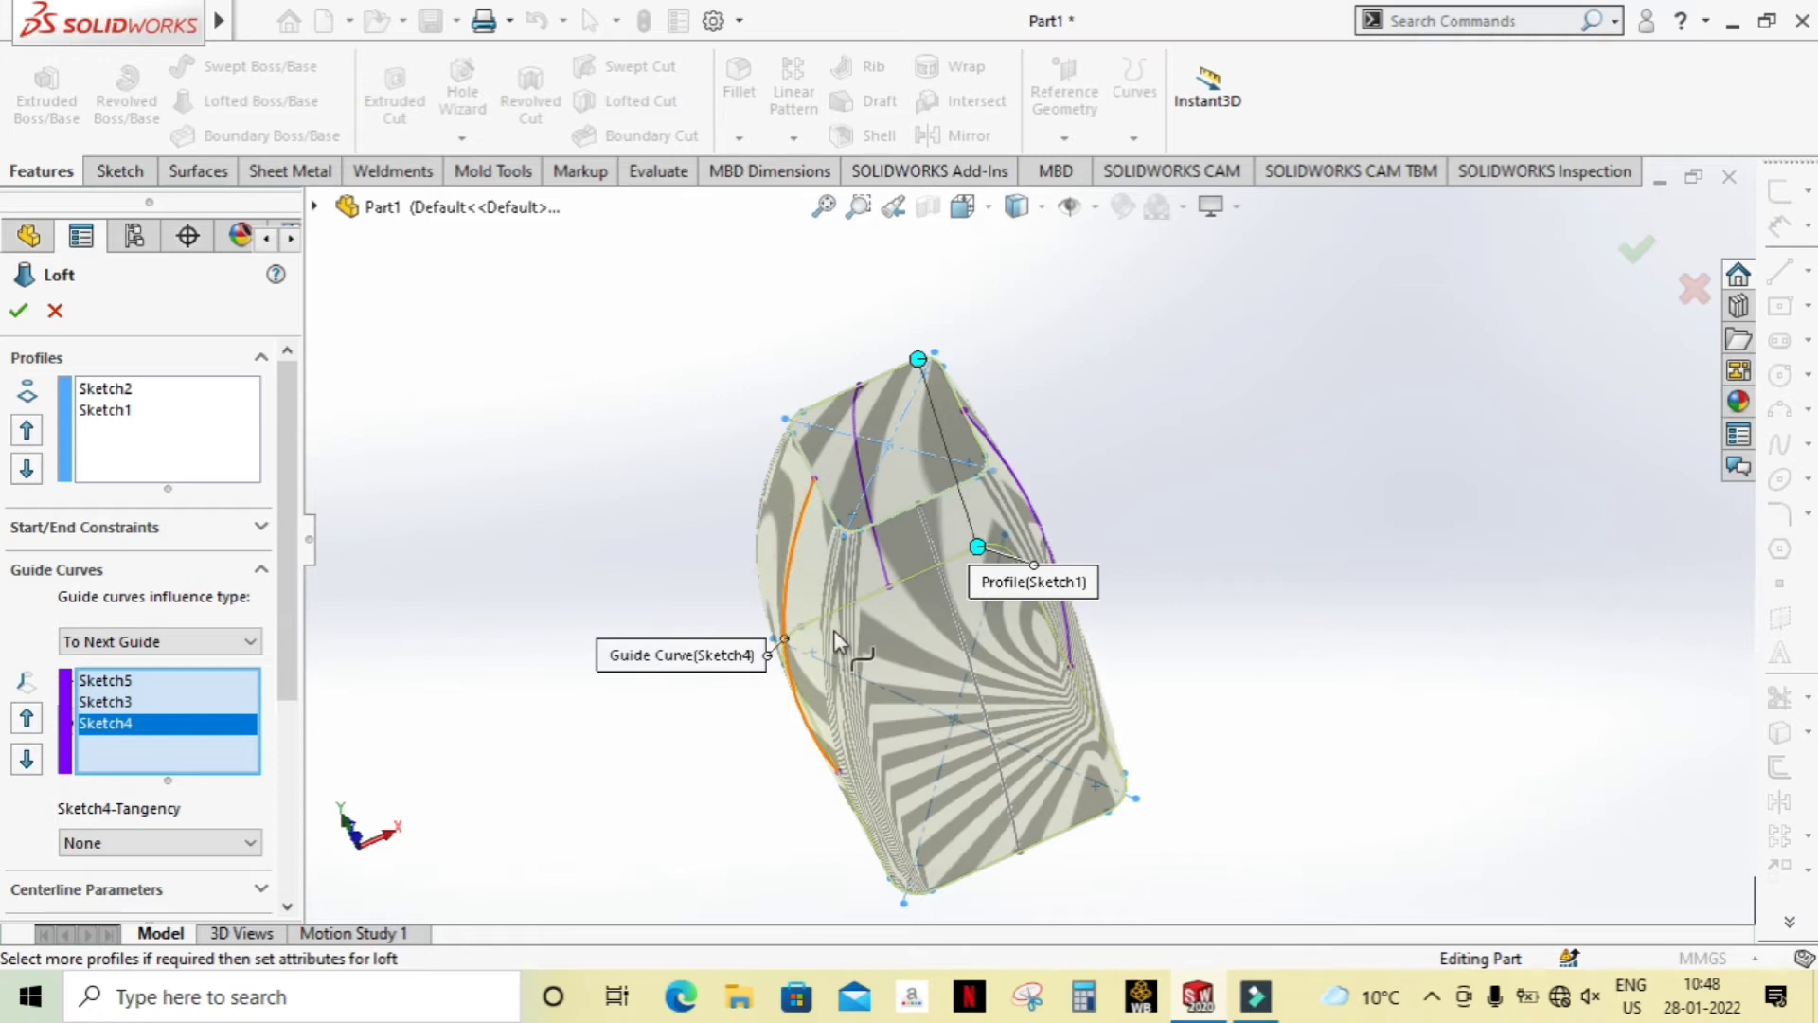
click(979, 684)
mouse_move(979, 684)
middle_down()
mouse_move(1293, 607)
mouse_move(1278, 597)
middle_up()
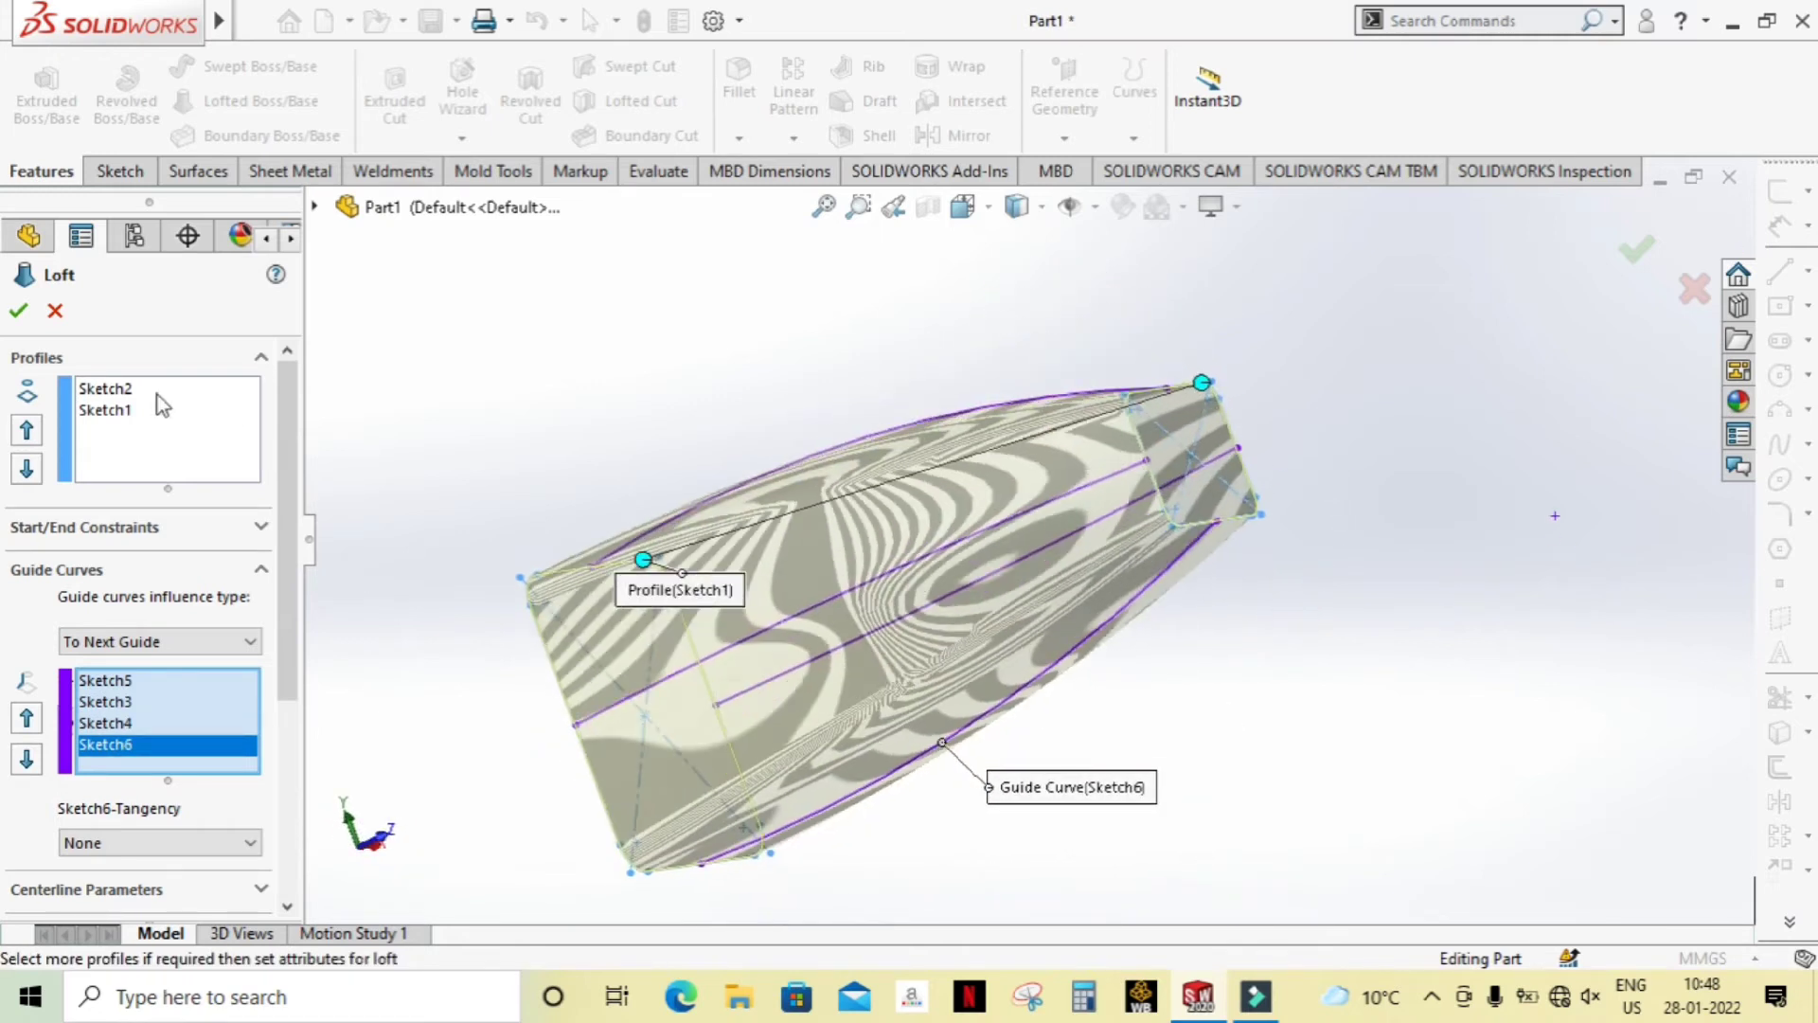
click(21, 312)
mouse_move(896, 573)
middle_down()
mouse_move(1254, 503)
mouse_move(1150, 663)
mouse_move(1335, 723)
mouse_move(1477, 539)
mouse_move(1497, 739)
mouse_move(1310, 770)
mouse_move(1368, 780)
mouse_move(1355, 763)
mouse_move(1354, 795)
middle_up()
mouse_move(1022, 660)
middle_down()
mouse_move(1205, 719)
mouse_move(1282, 580)
mouse_move(1181, 690)
mouse_move(1227, 803)
mouse_move(1185, 787)
mouse_move(1200, 771)
middle_up()
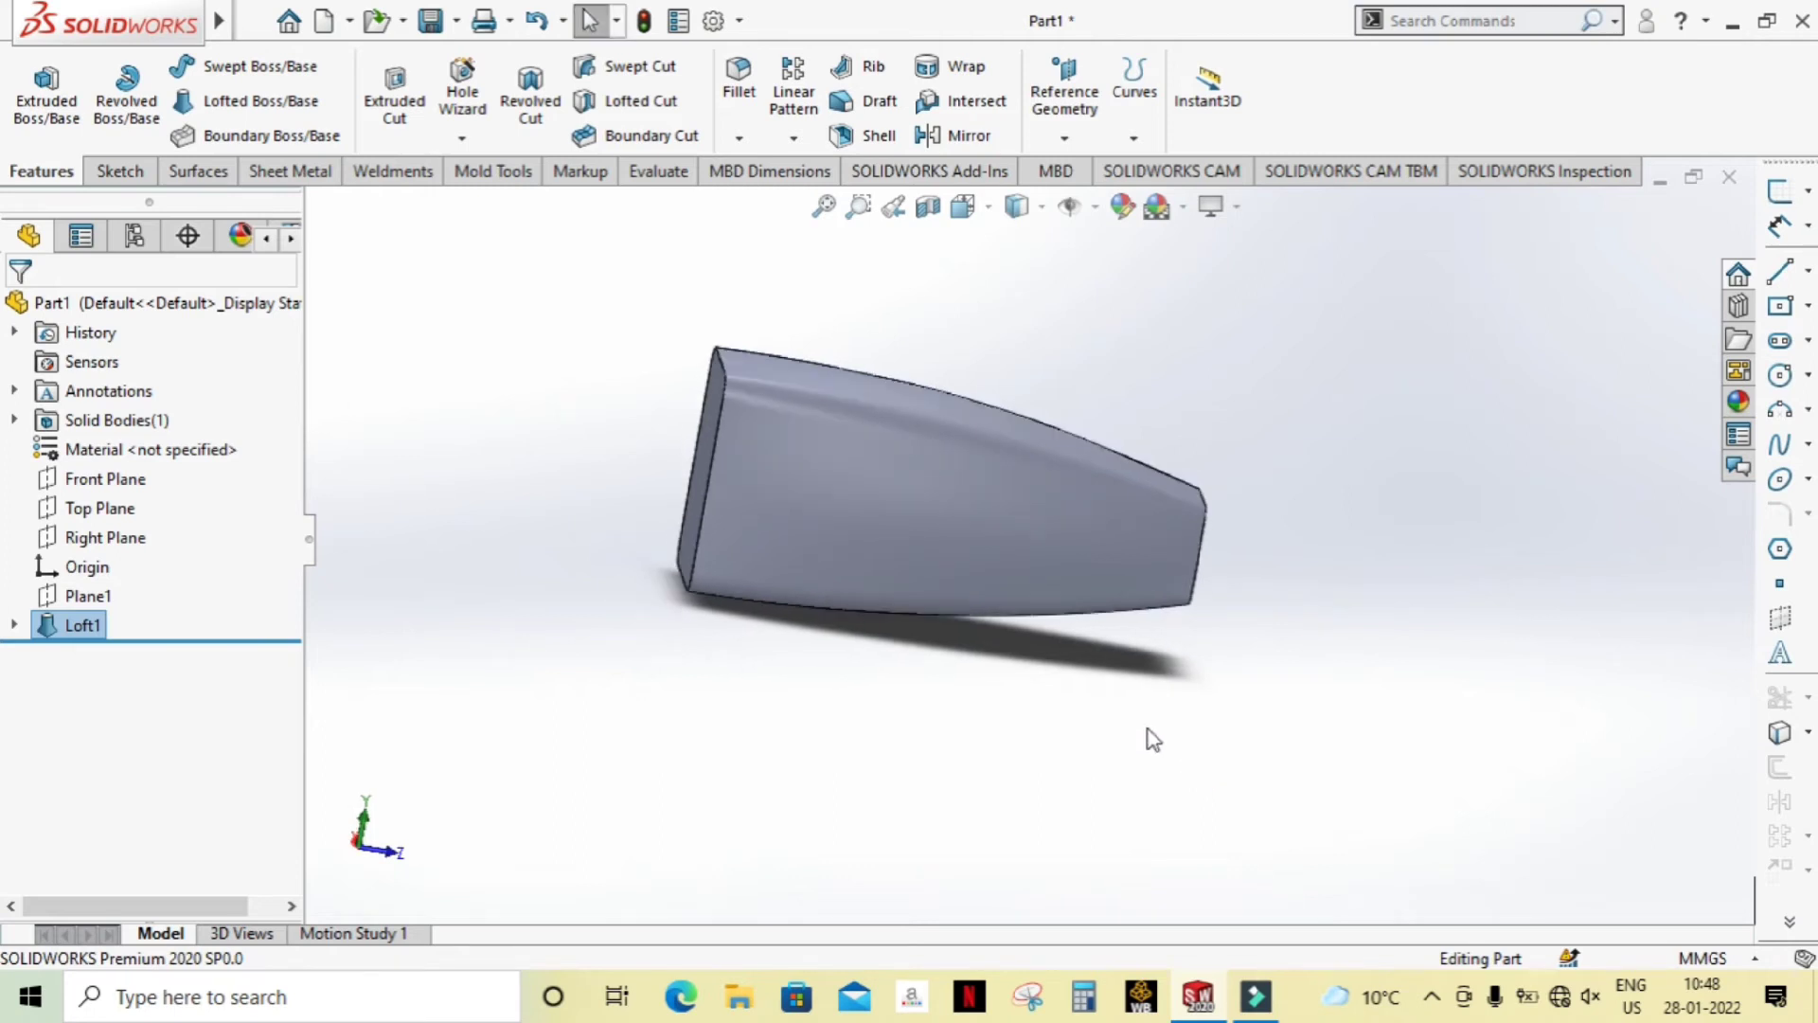
scroll(1116, 706, down, 2)
Step: Start a new sketch on the Right Plane and view it face-on
scroll(881, 708, up, 3)
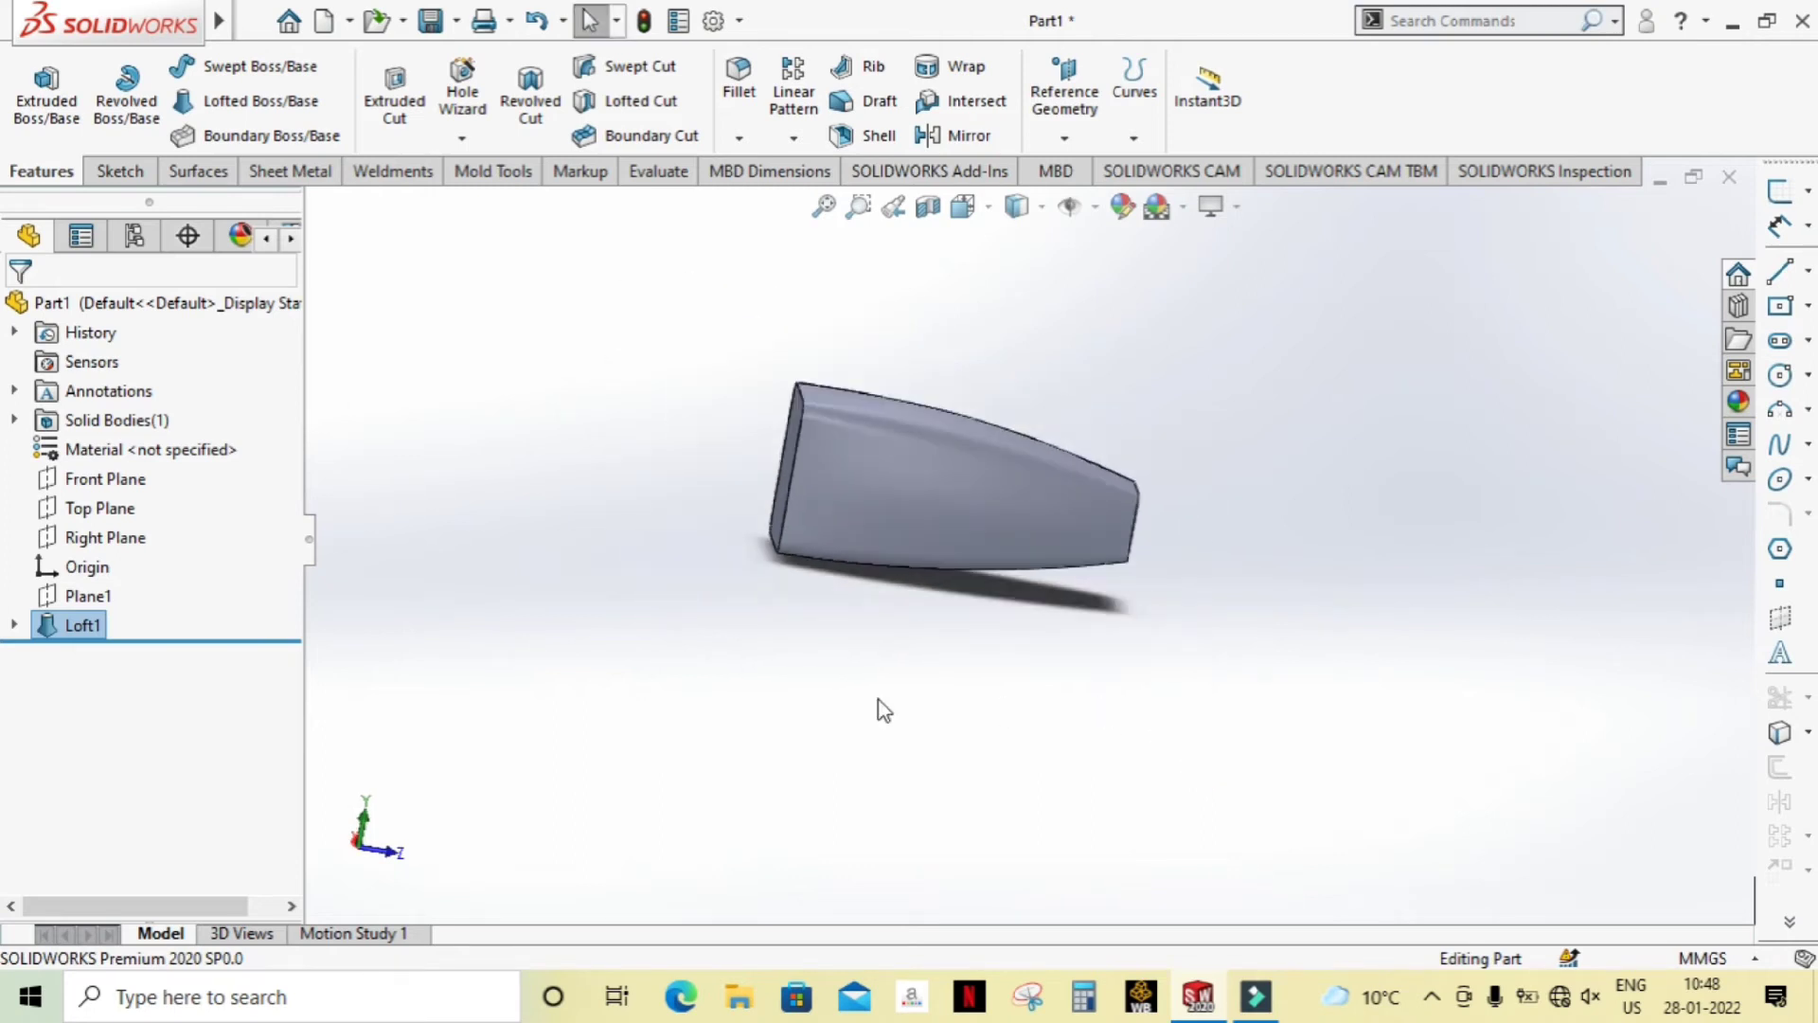
click(104, 538)
click(113, 489)
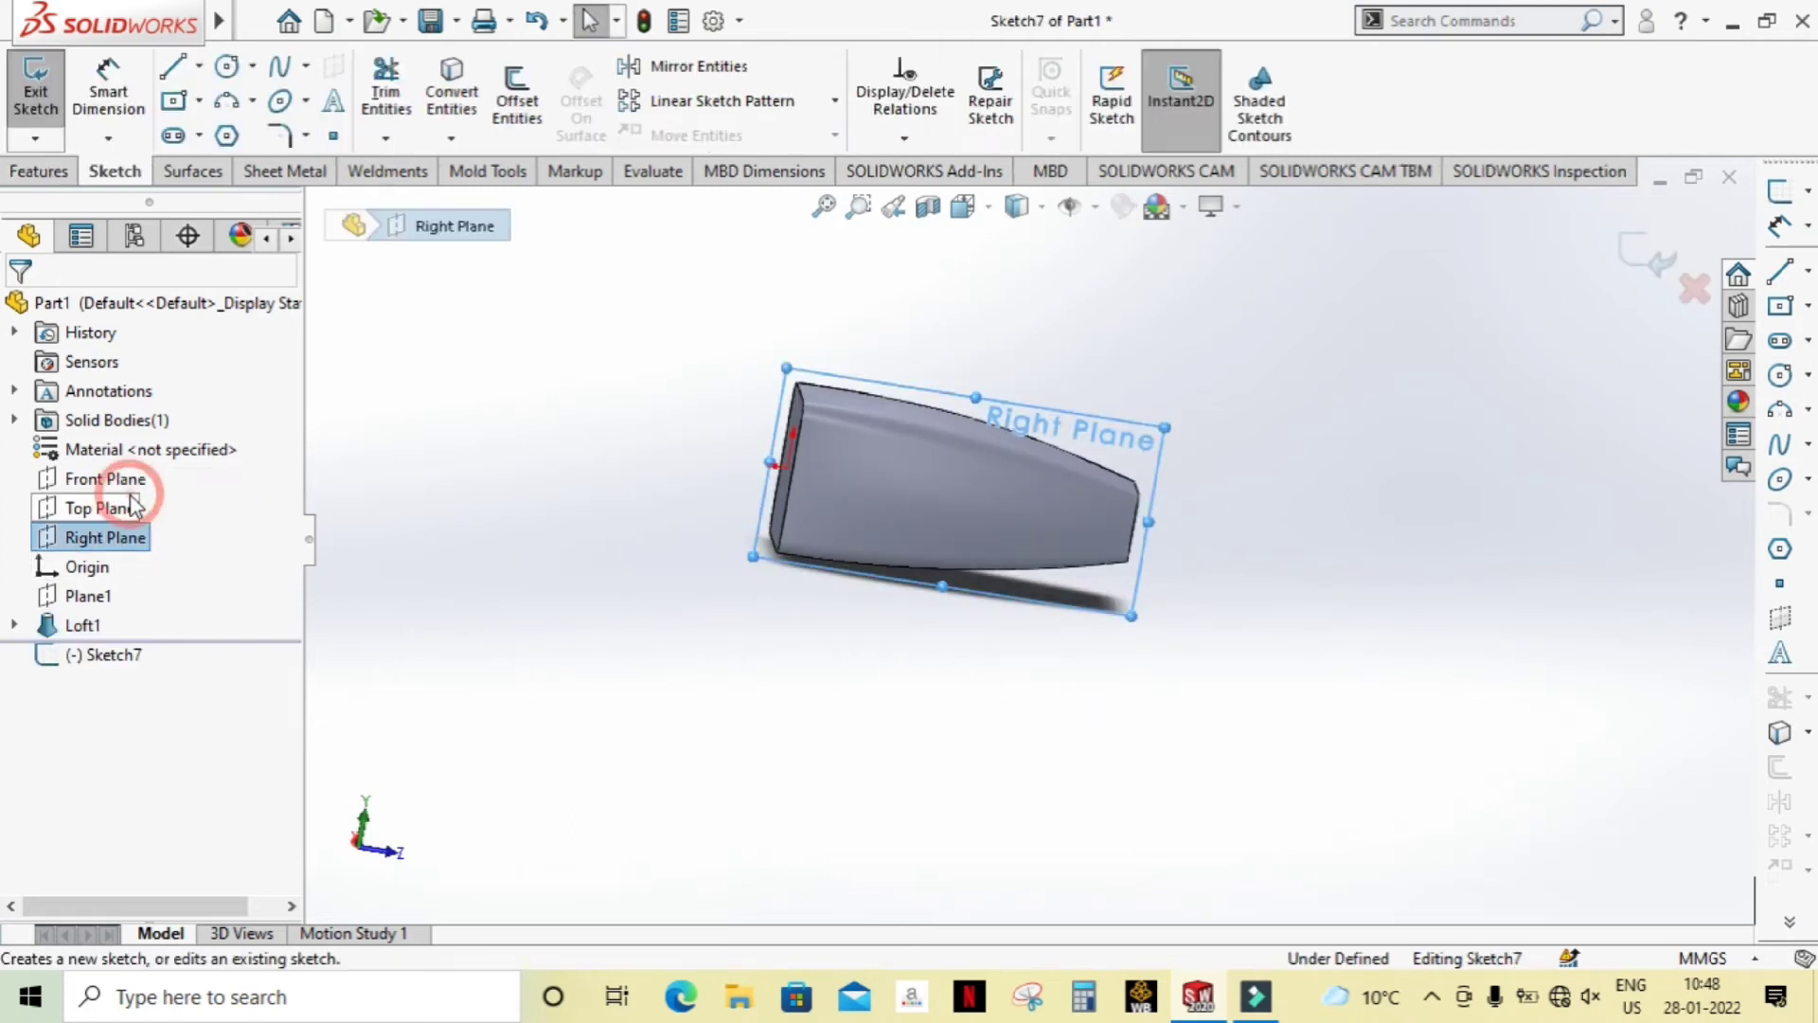
click(963, 207)
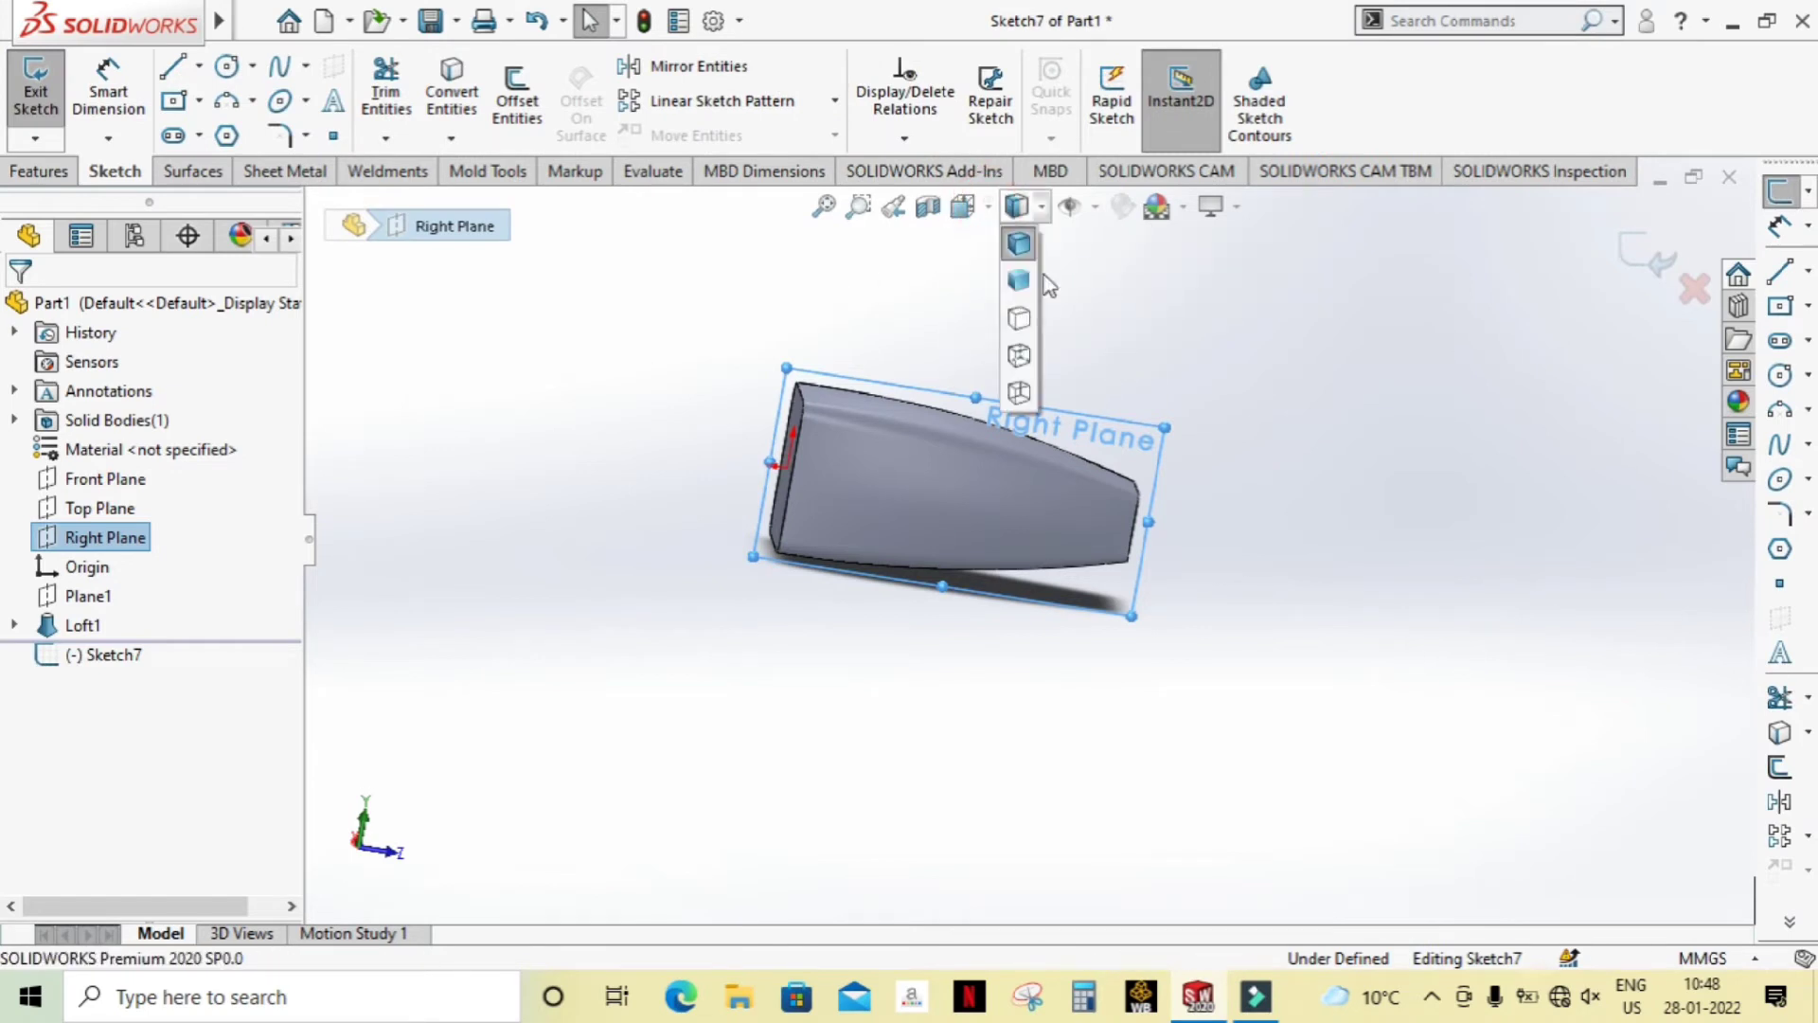
click(1115, 356)
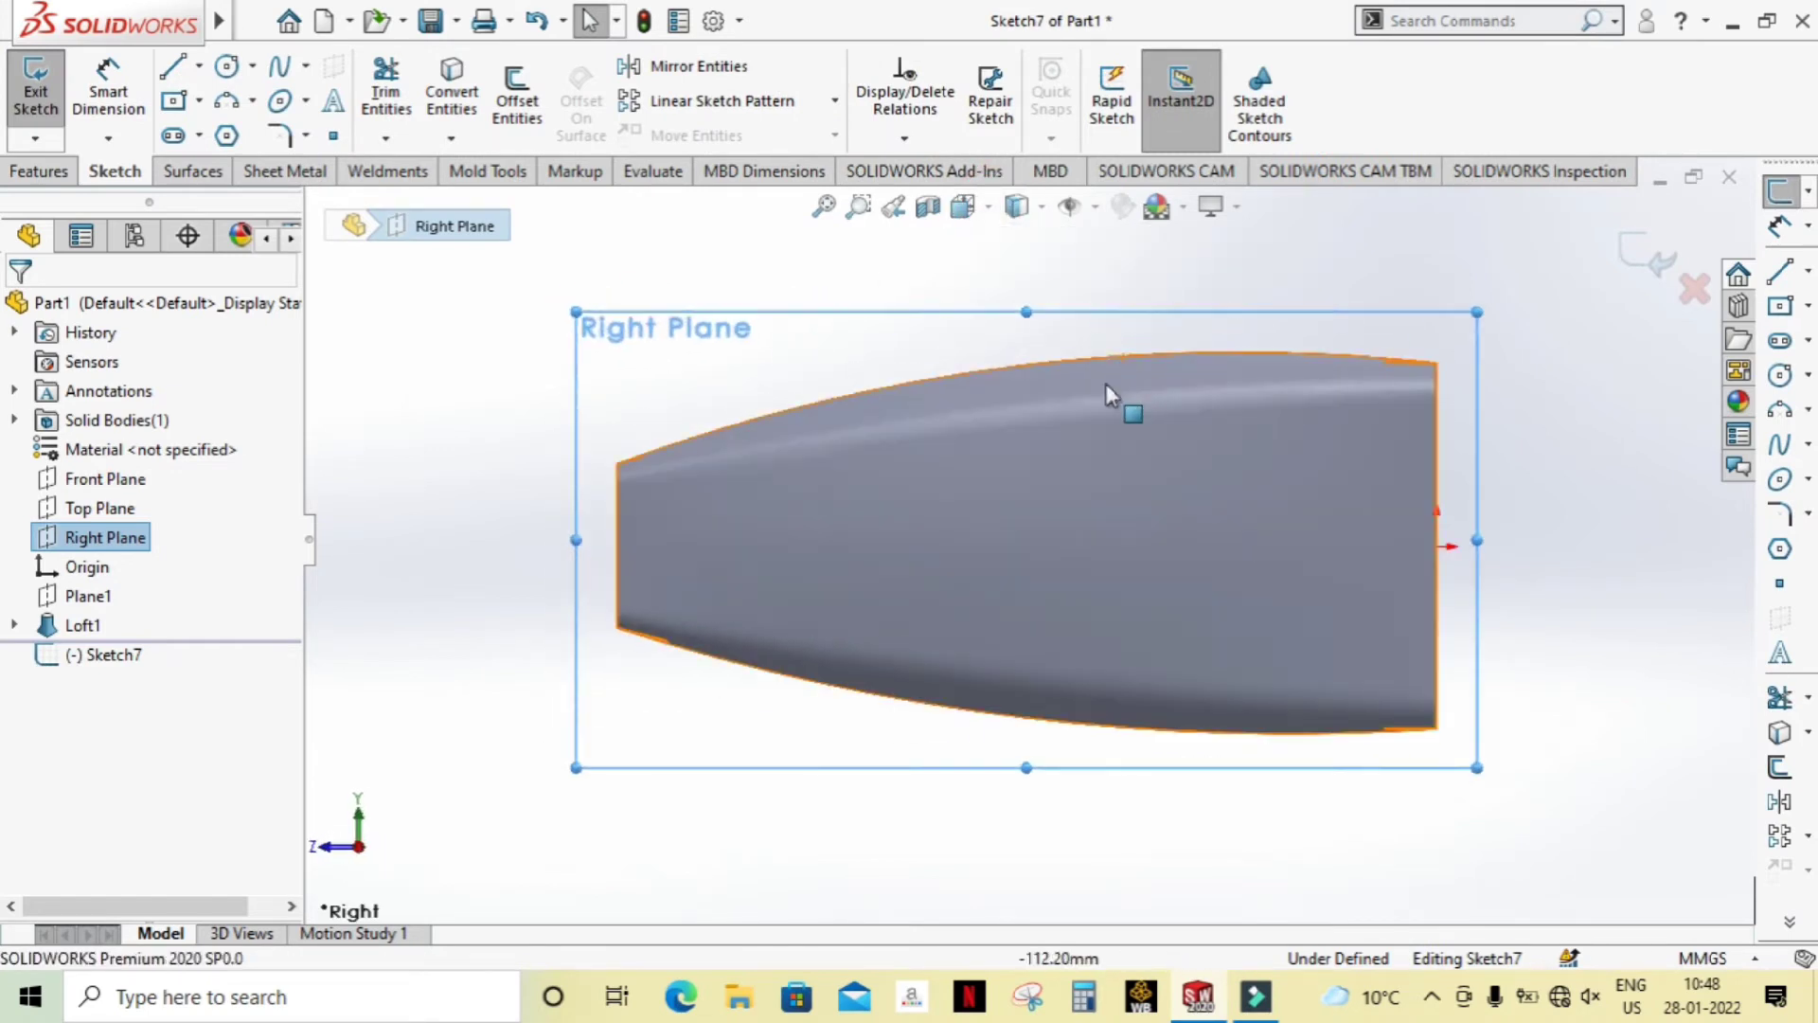
click(994, 208)
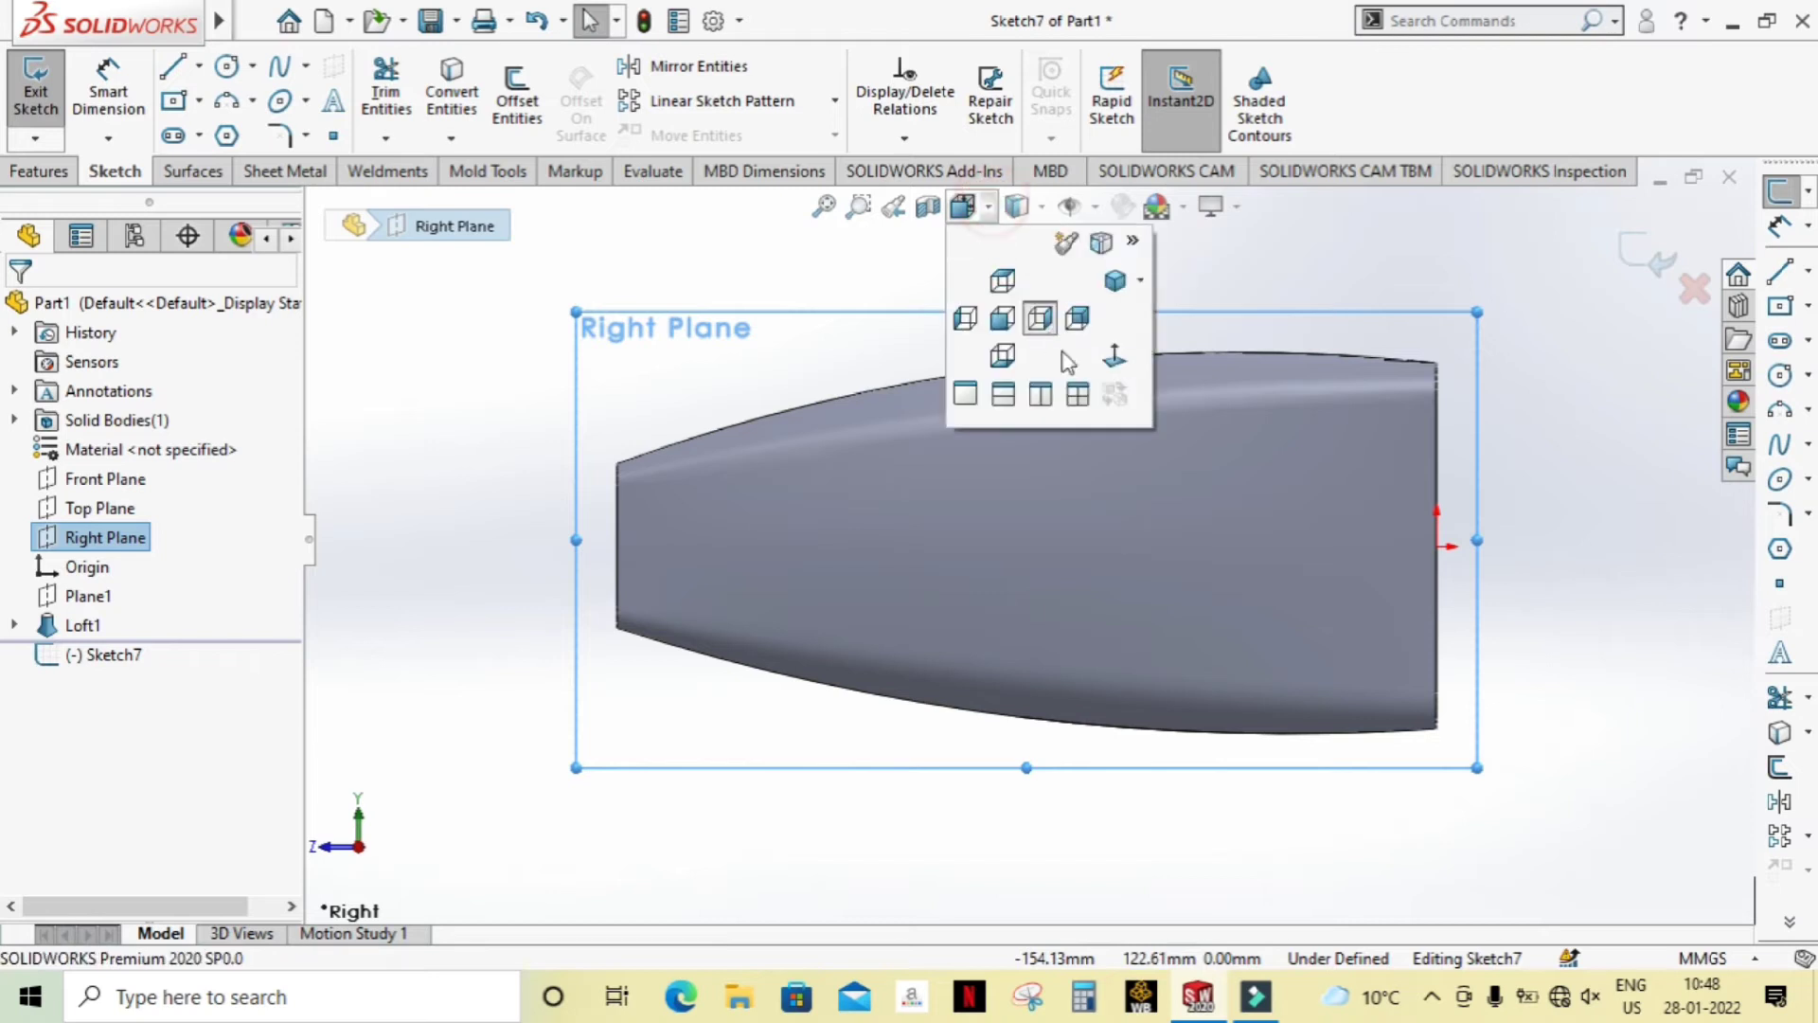
click(1119, 361)
scroll(1055, 564, up, 2)
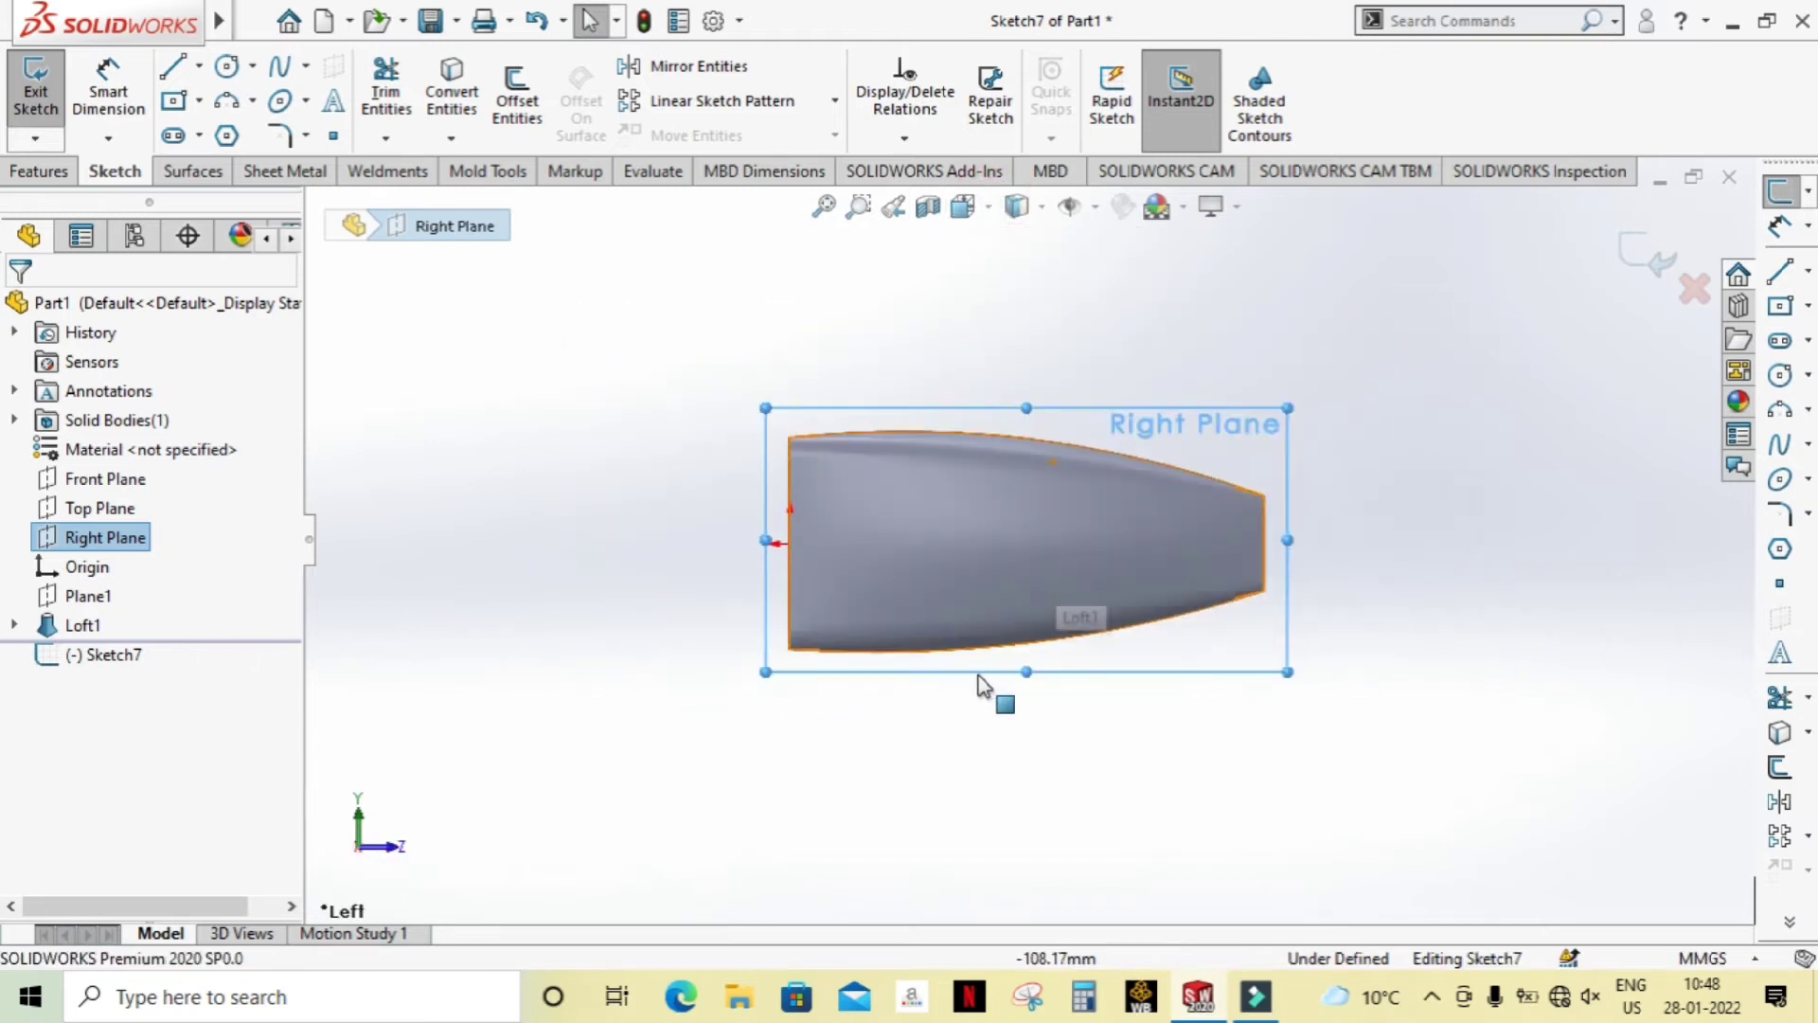
scroll(1013, 712, up, 1)
scroll(1013, 719, down, 2)
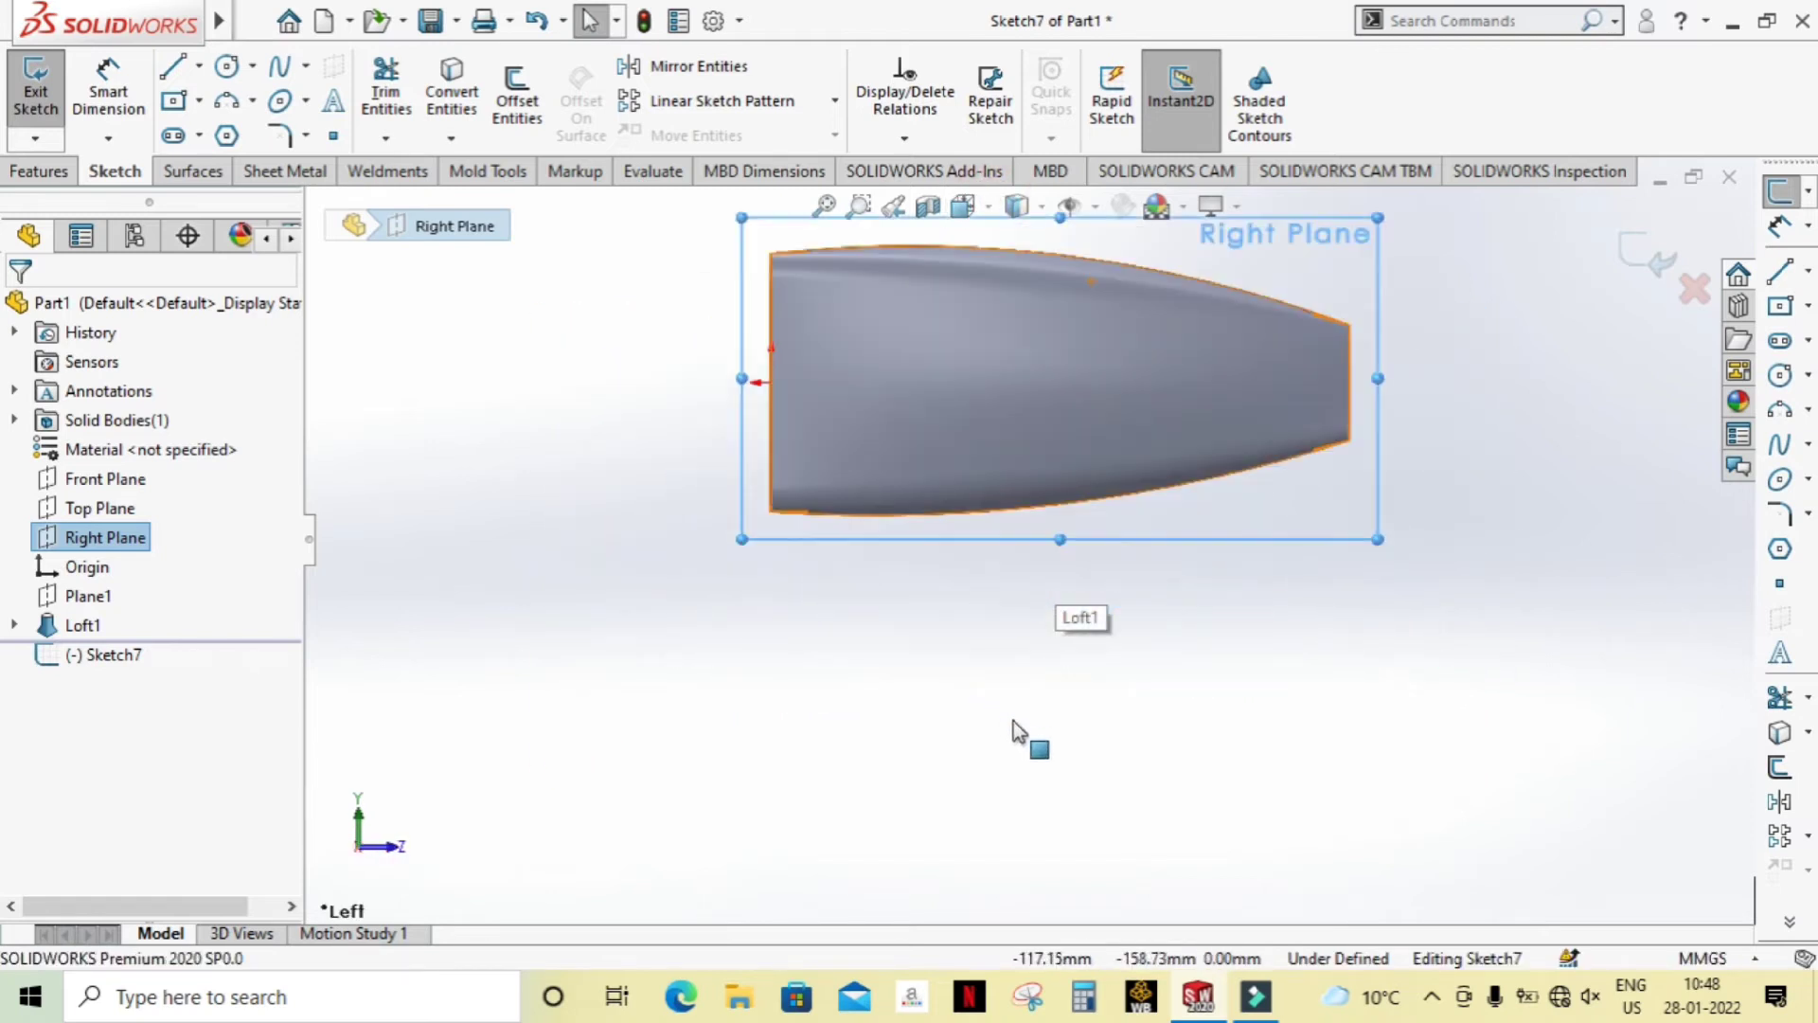
Step: Draw the first curved handle side from the body's lower-left corner downward
click(226, 103)
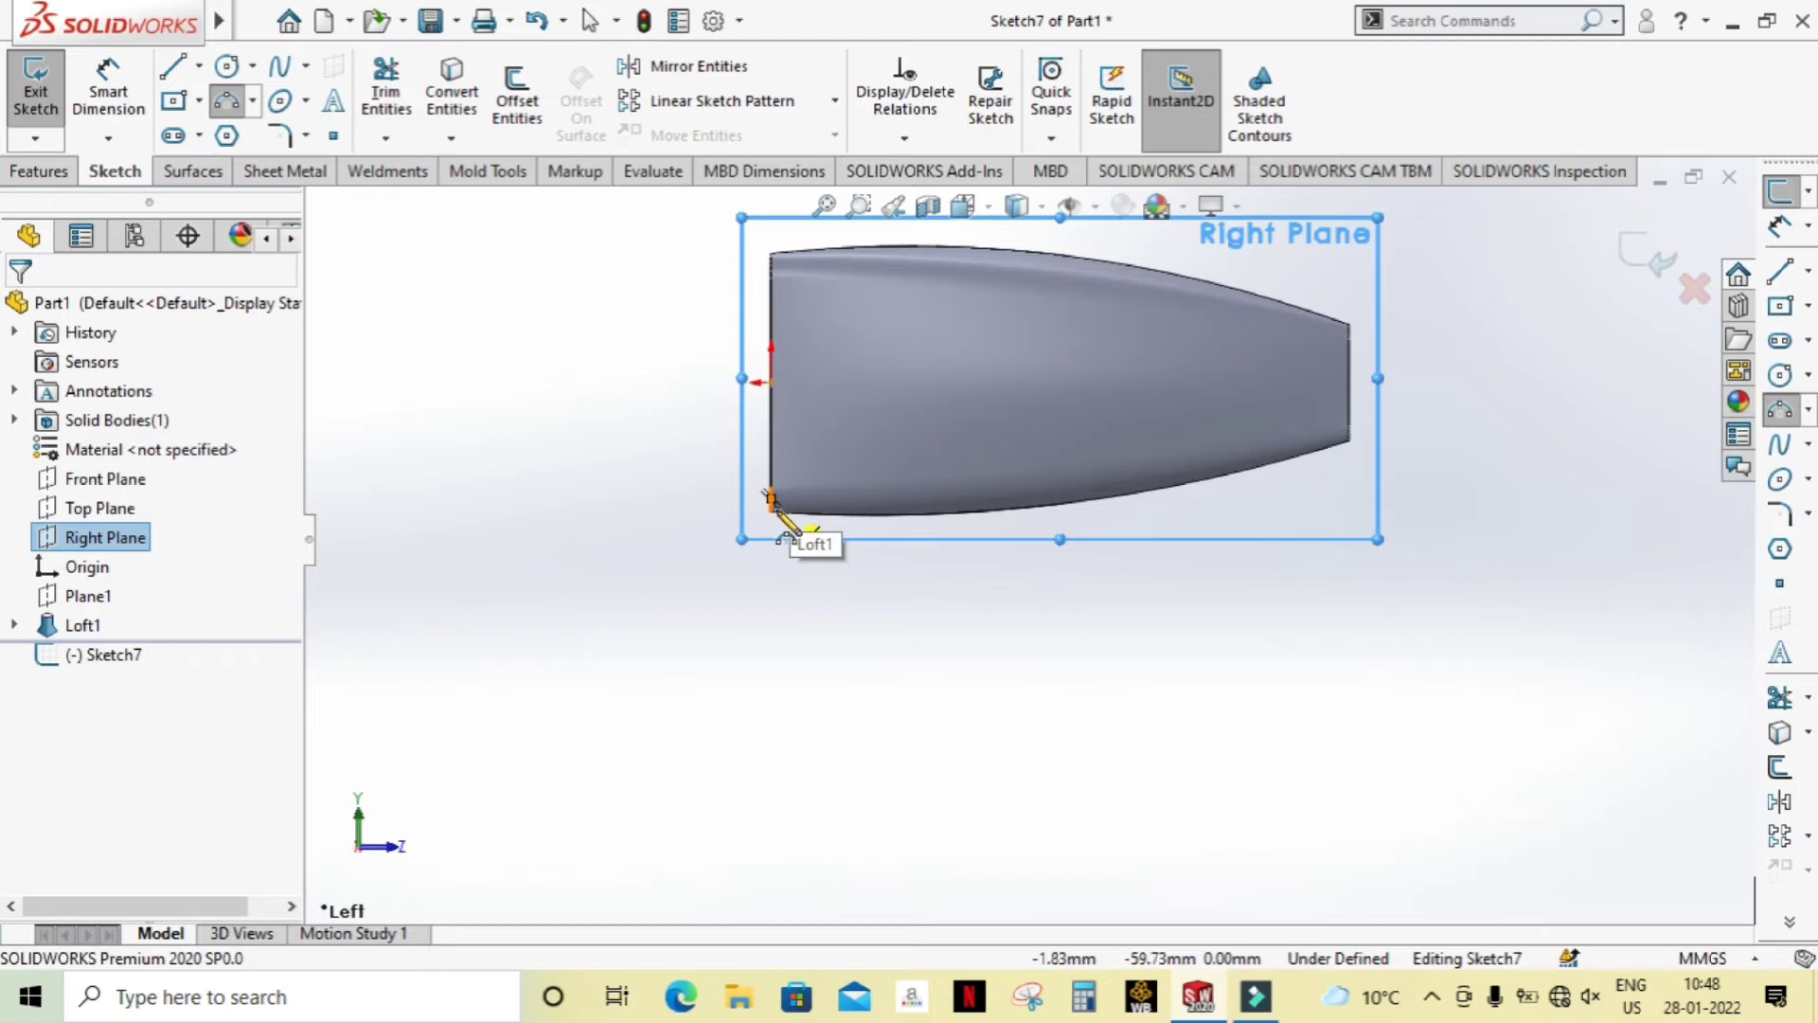
click(770, 495)
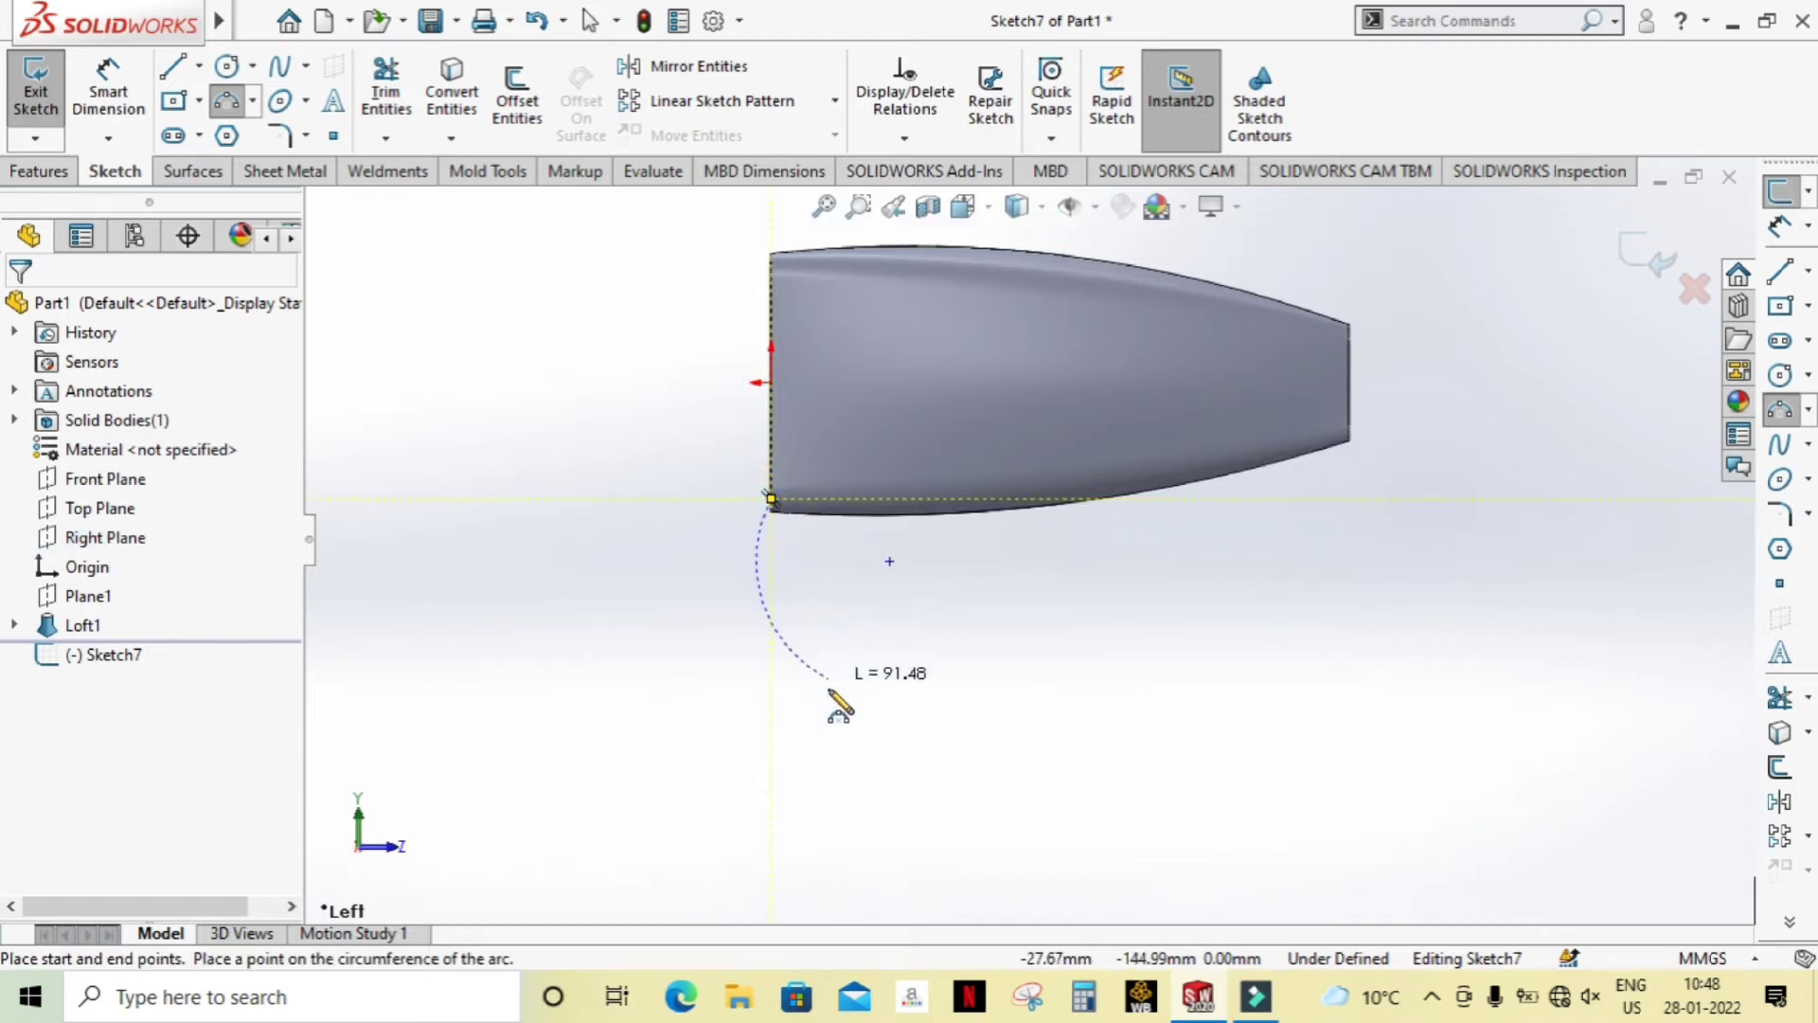
key(z)
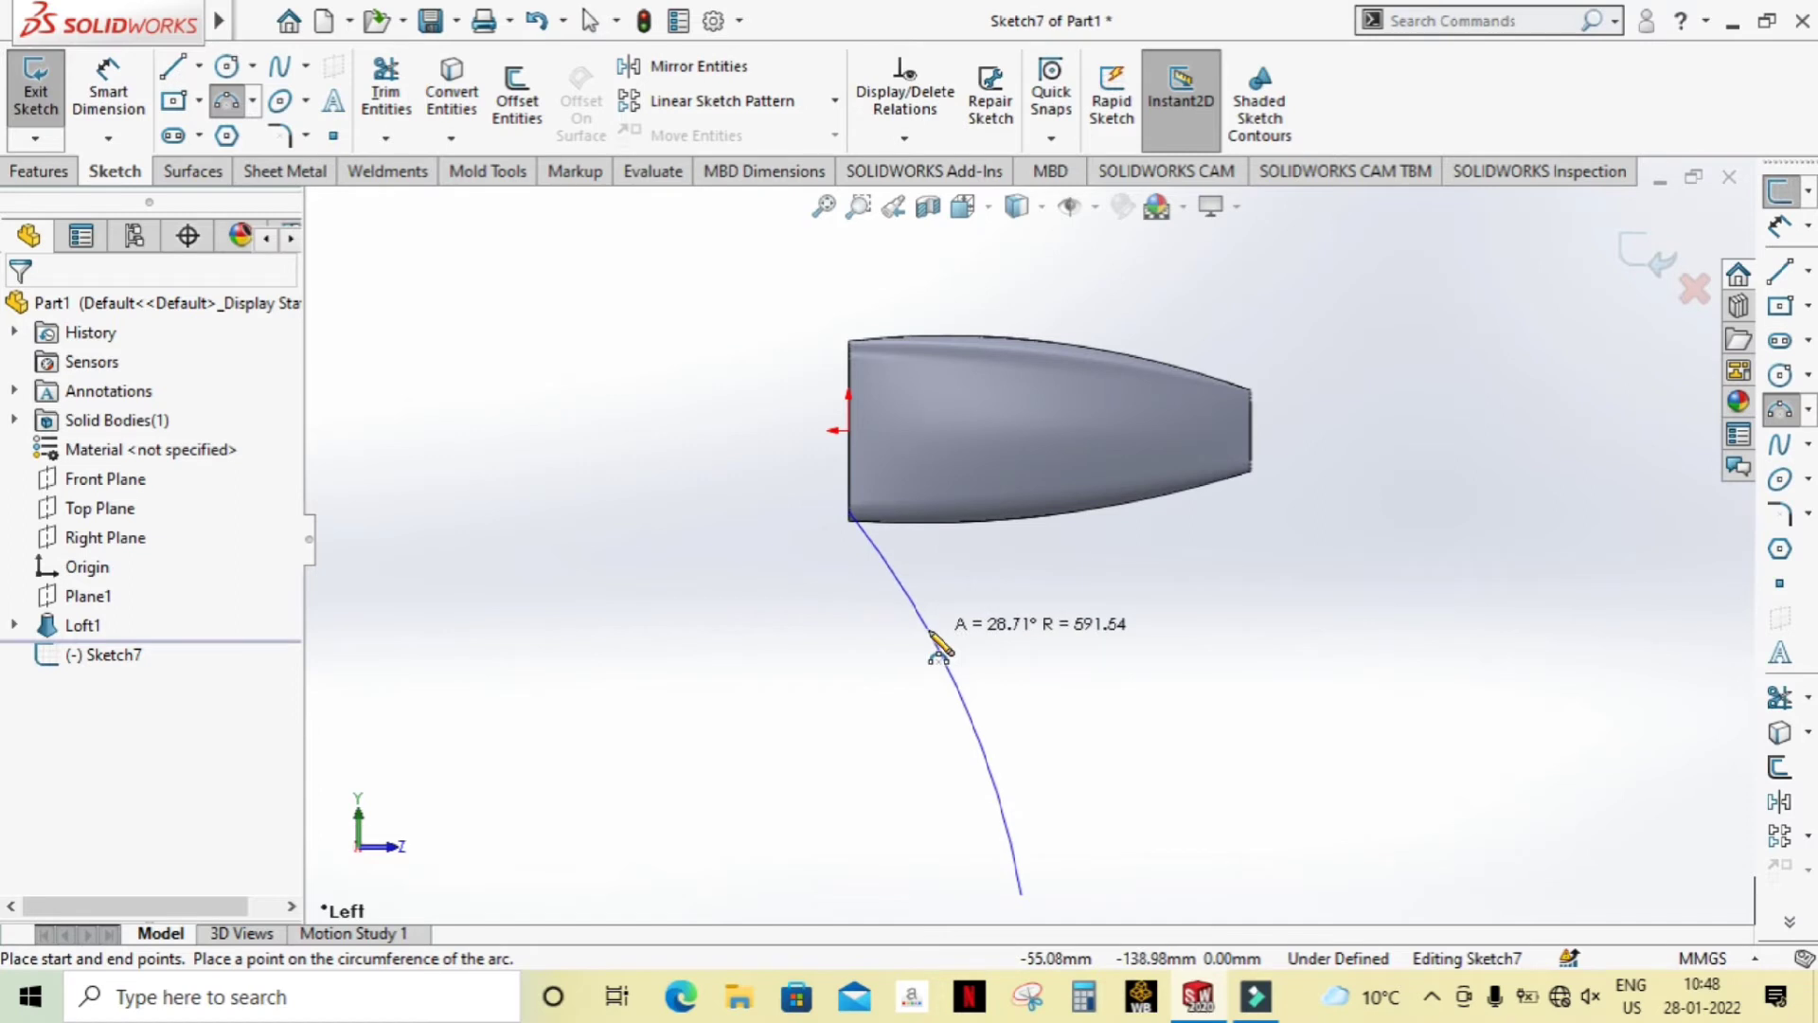
click(929, 643)
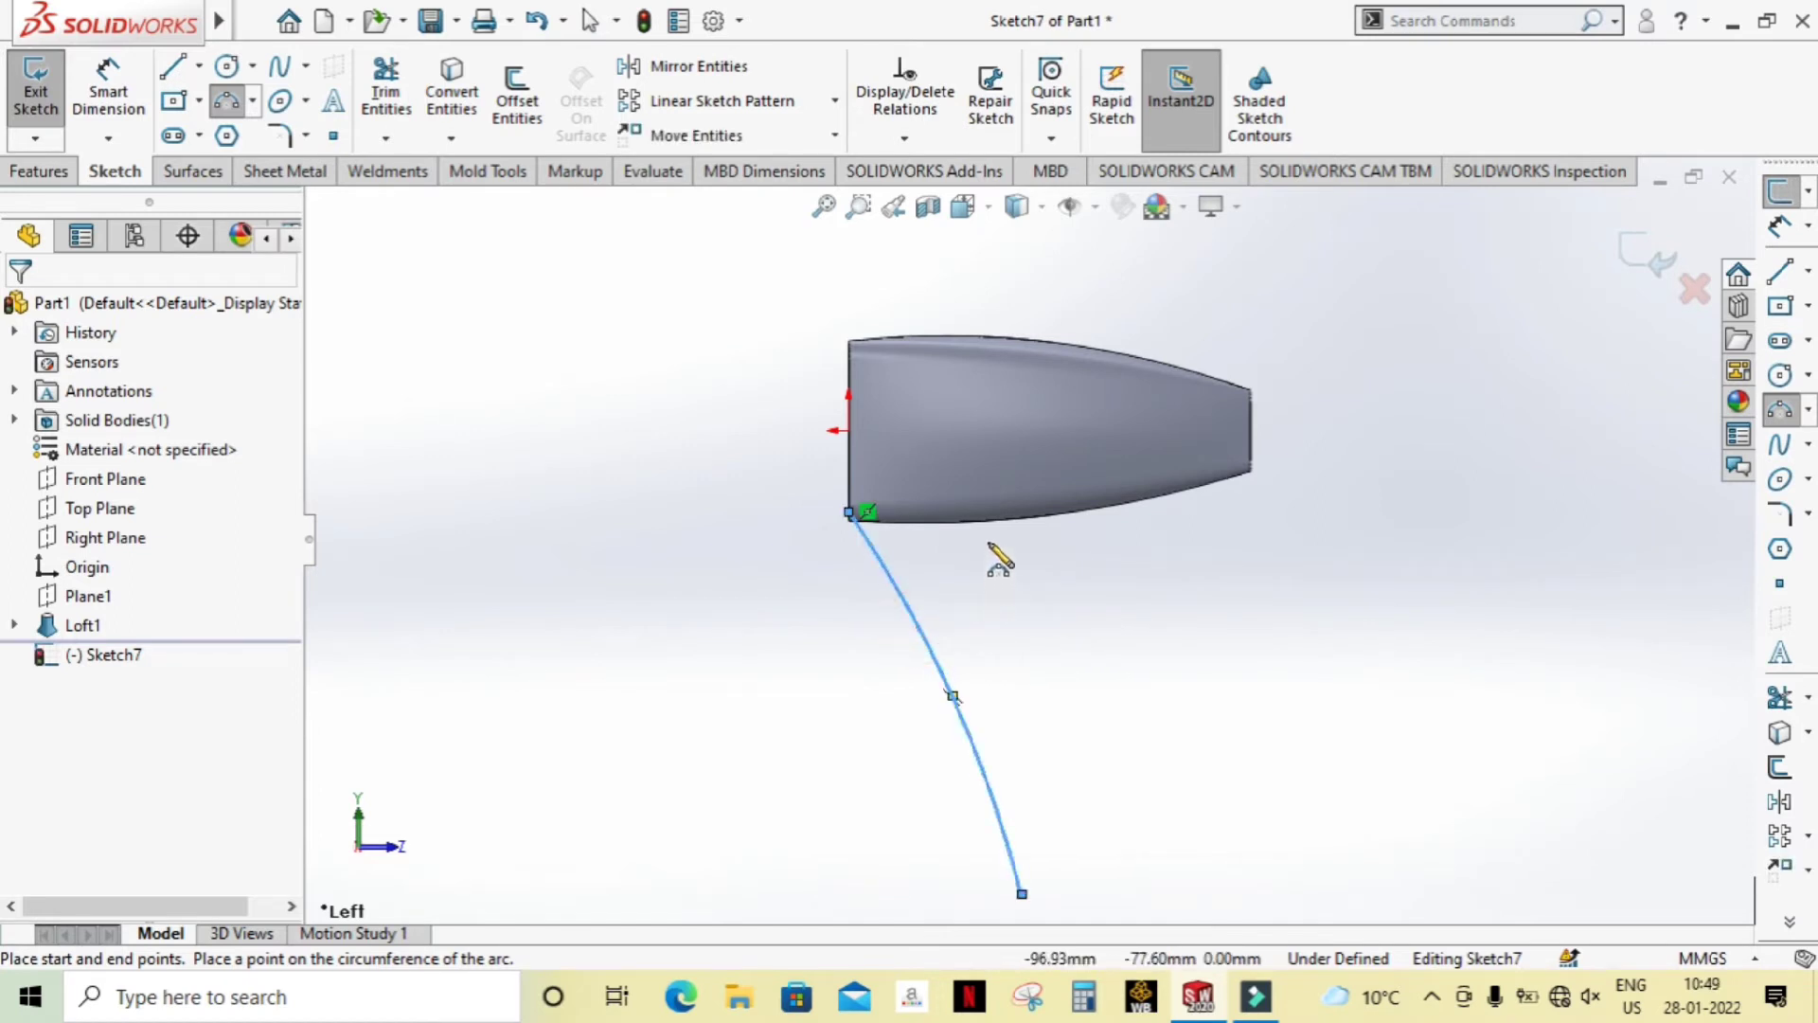
key(Escape)
scroll(990, 548, up, 2)
scroll(1167, 594, down, 1)
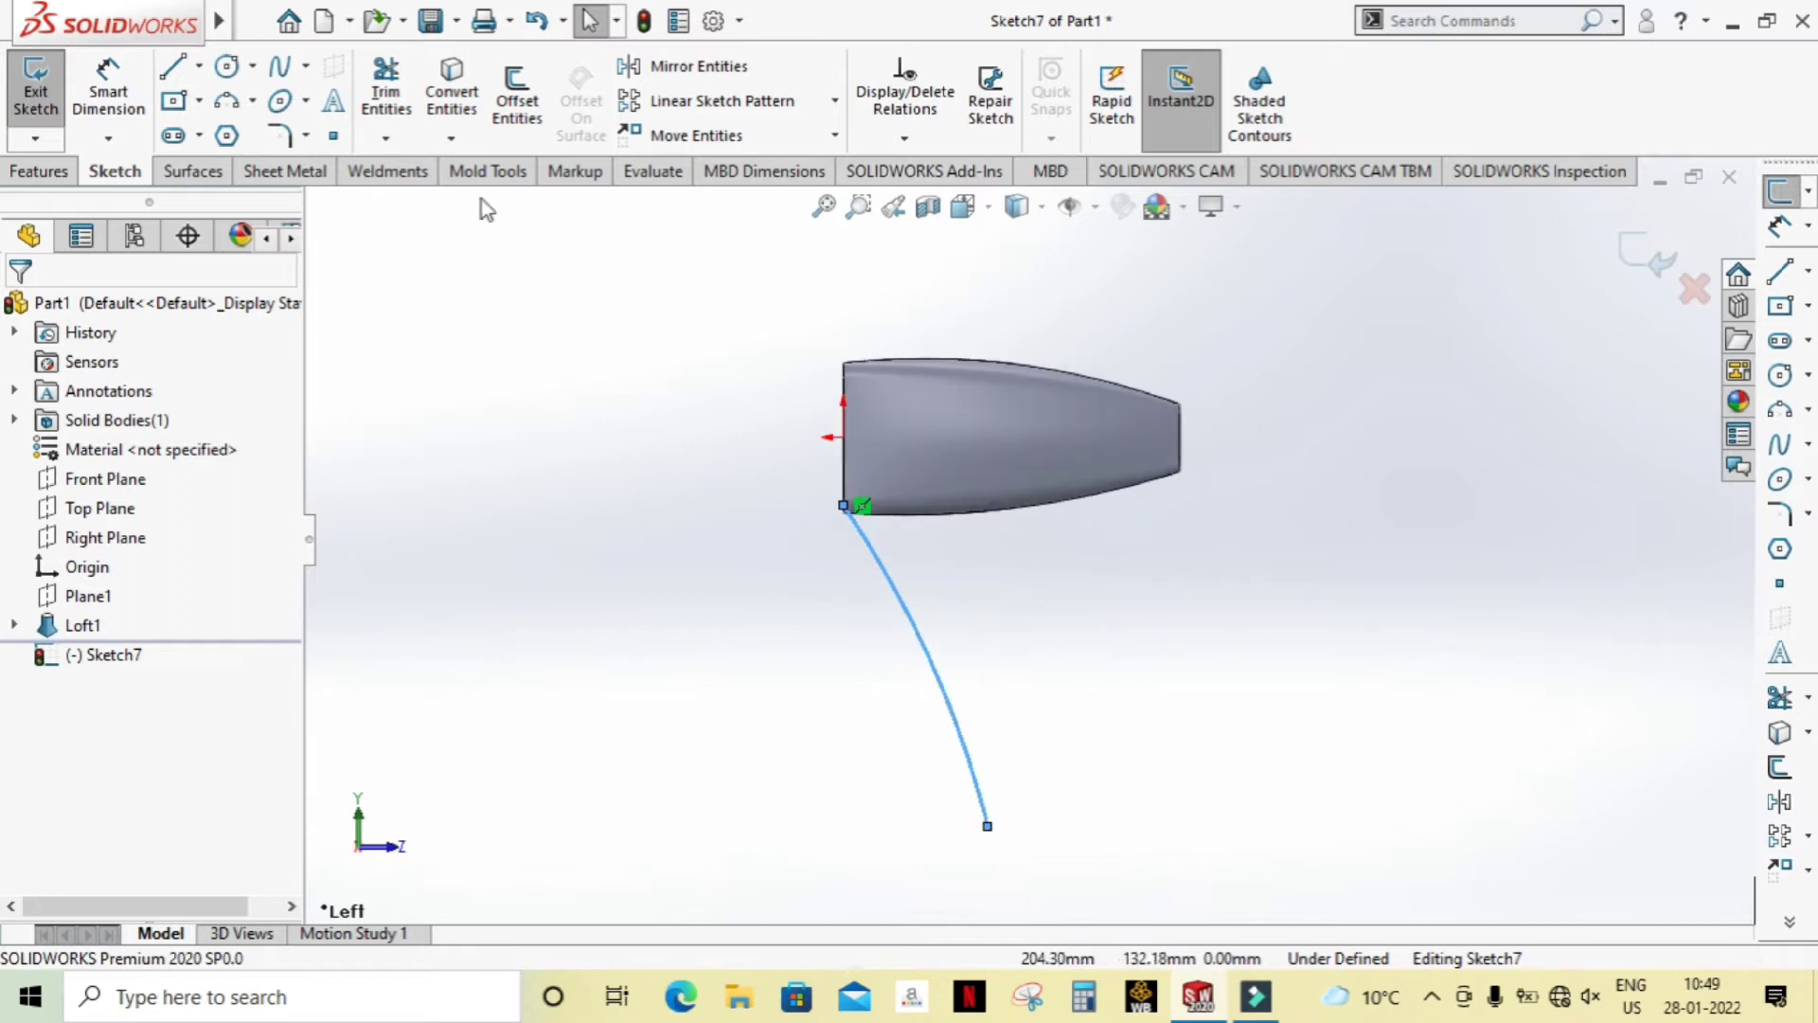
Step: Draw the inner curved side and a bottom arc joining the two side curves
click(223, 102)
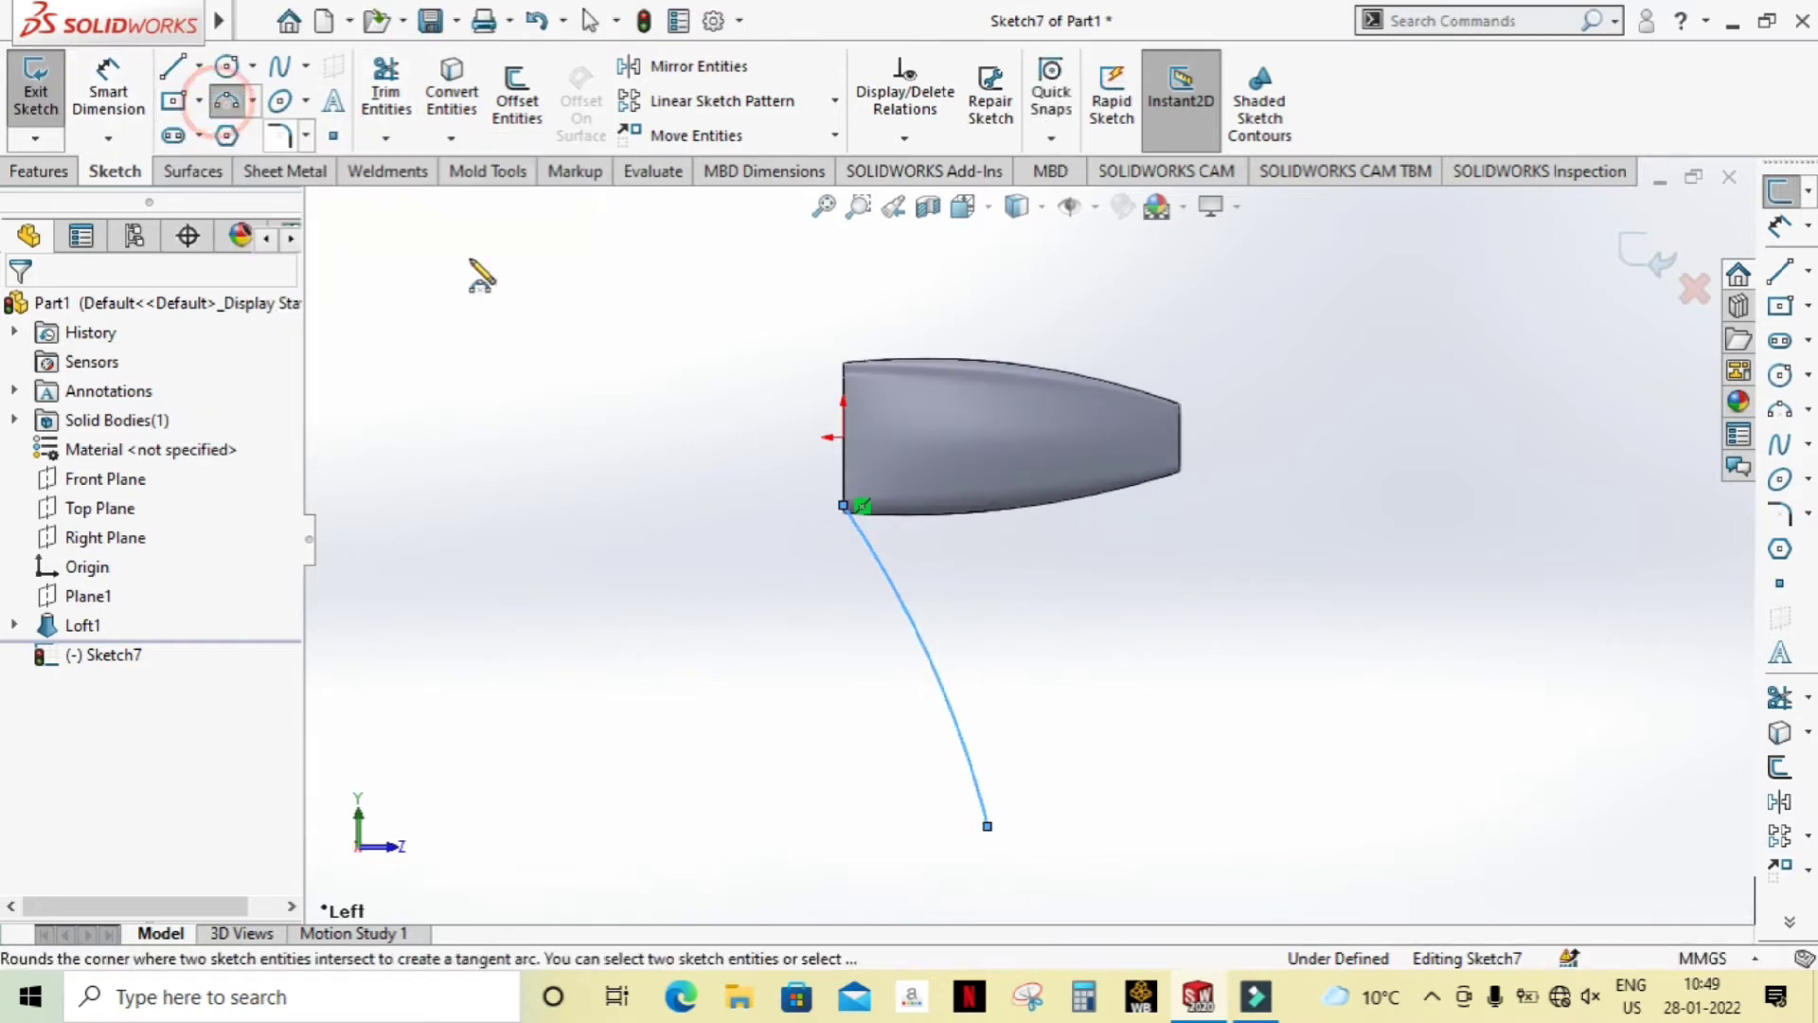
click(945, 489)
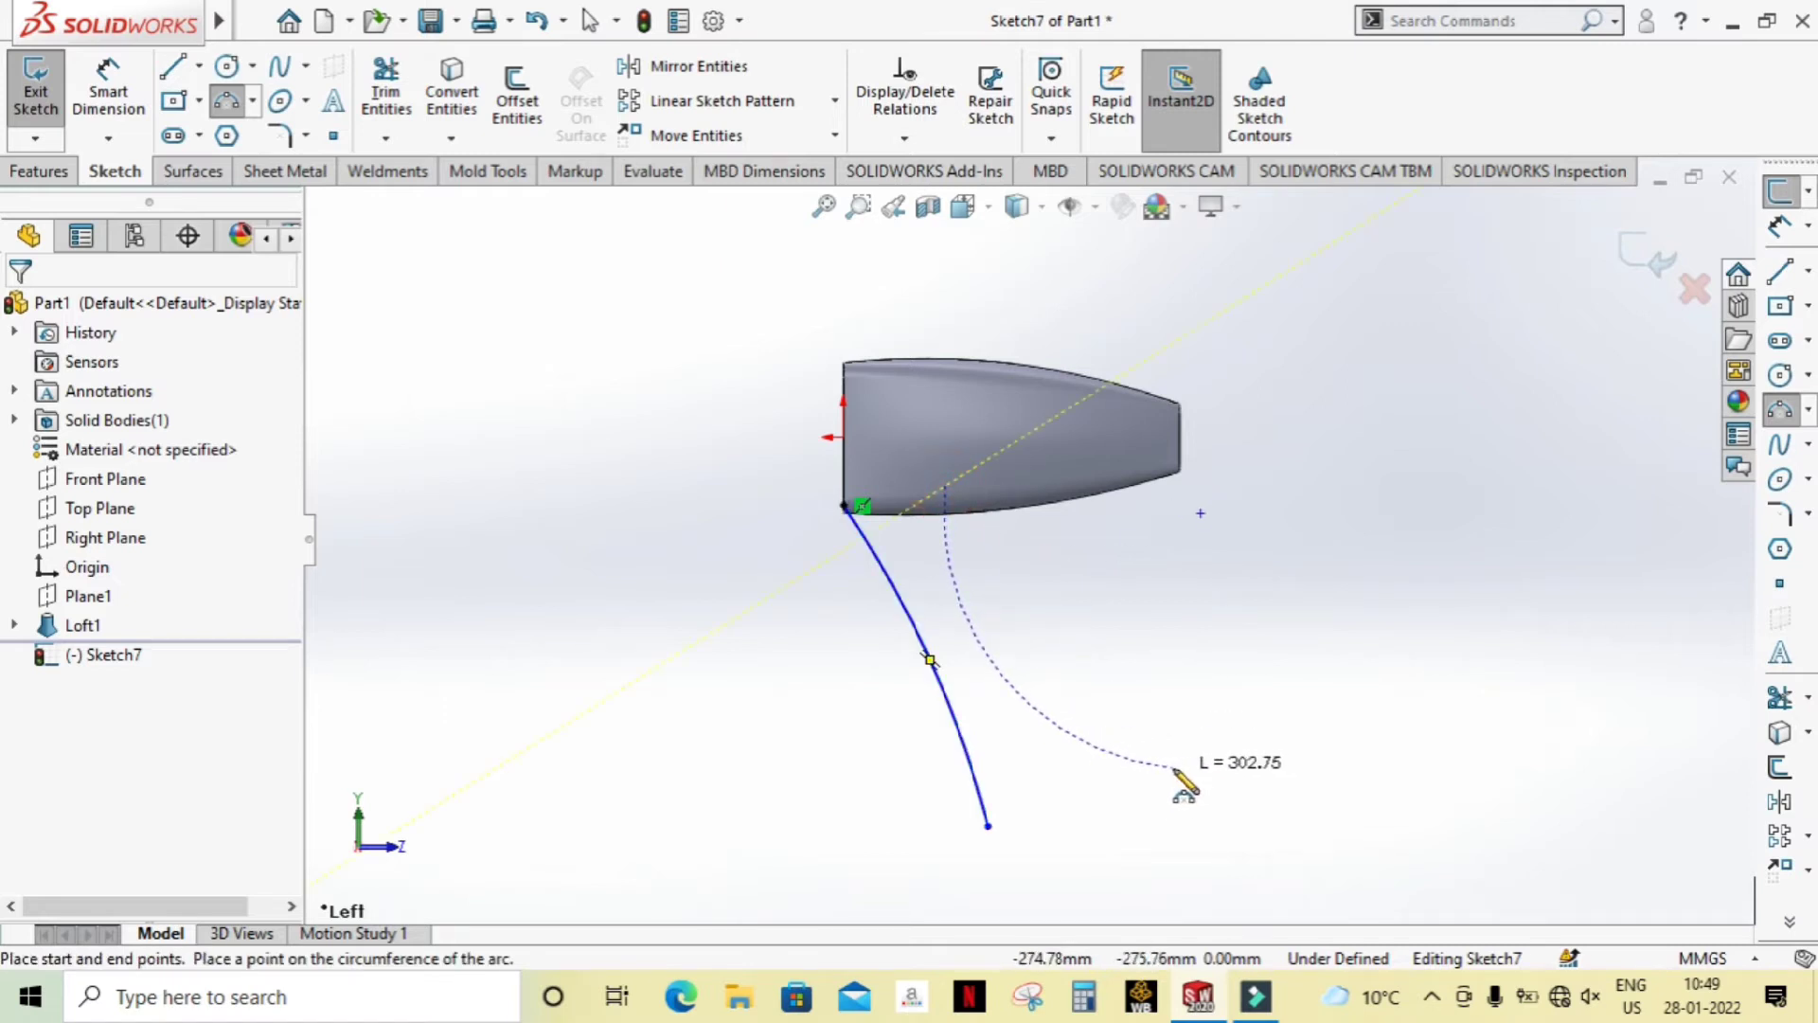
click(1174, 767)
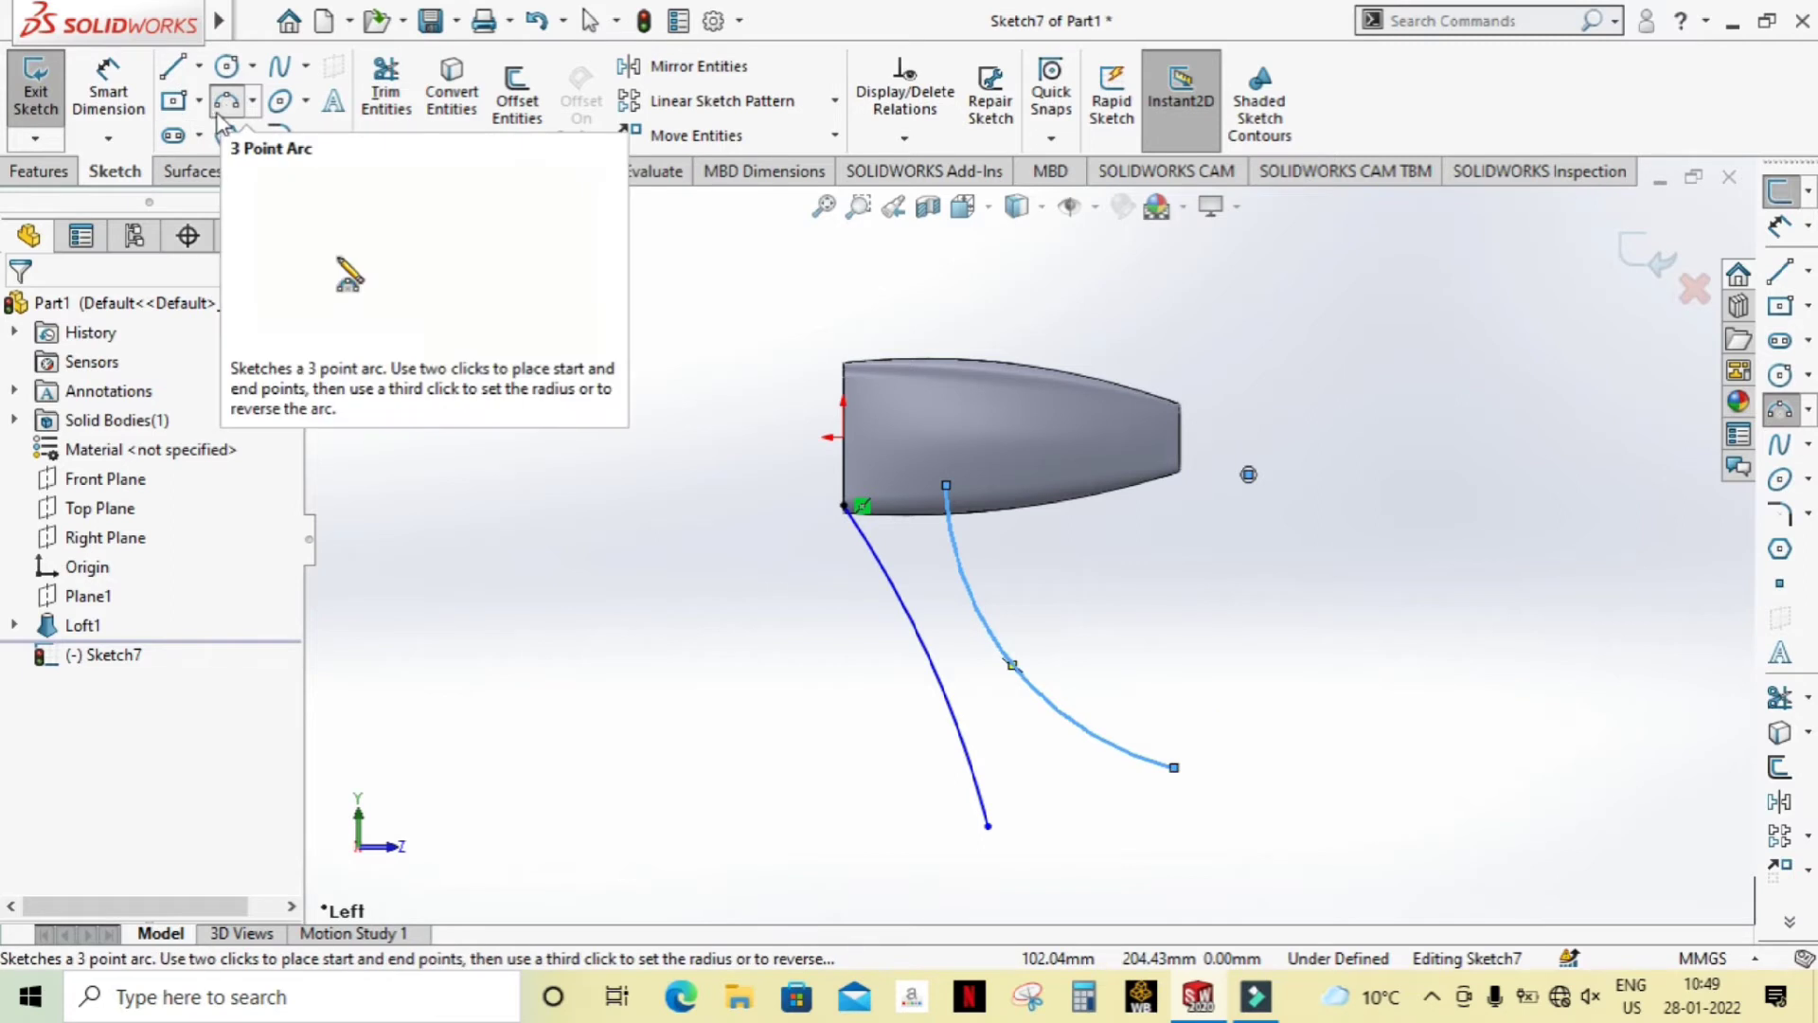
click(988, 827)
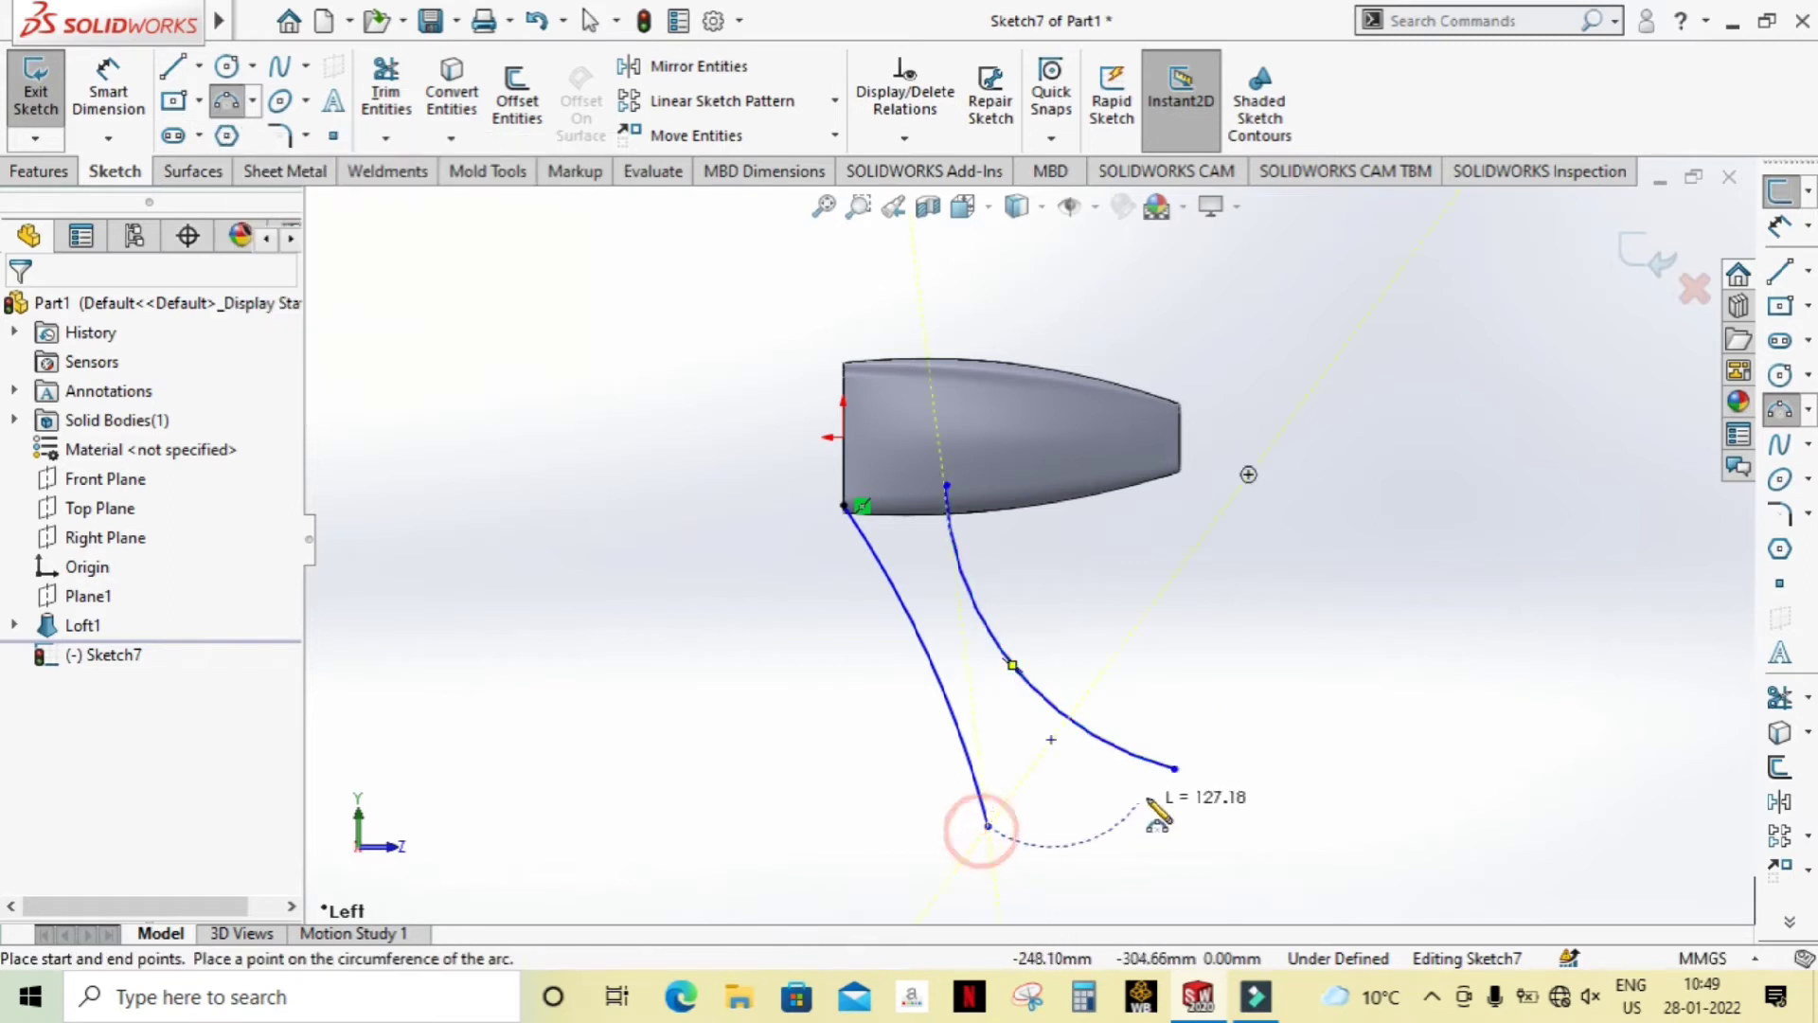
click(1174, 767)
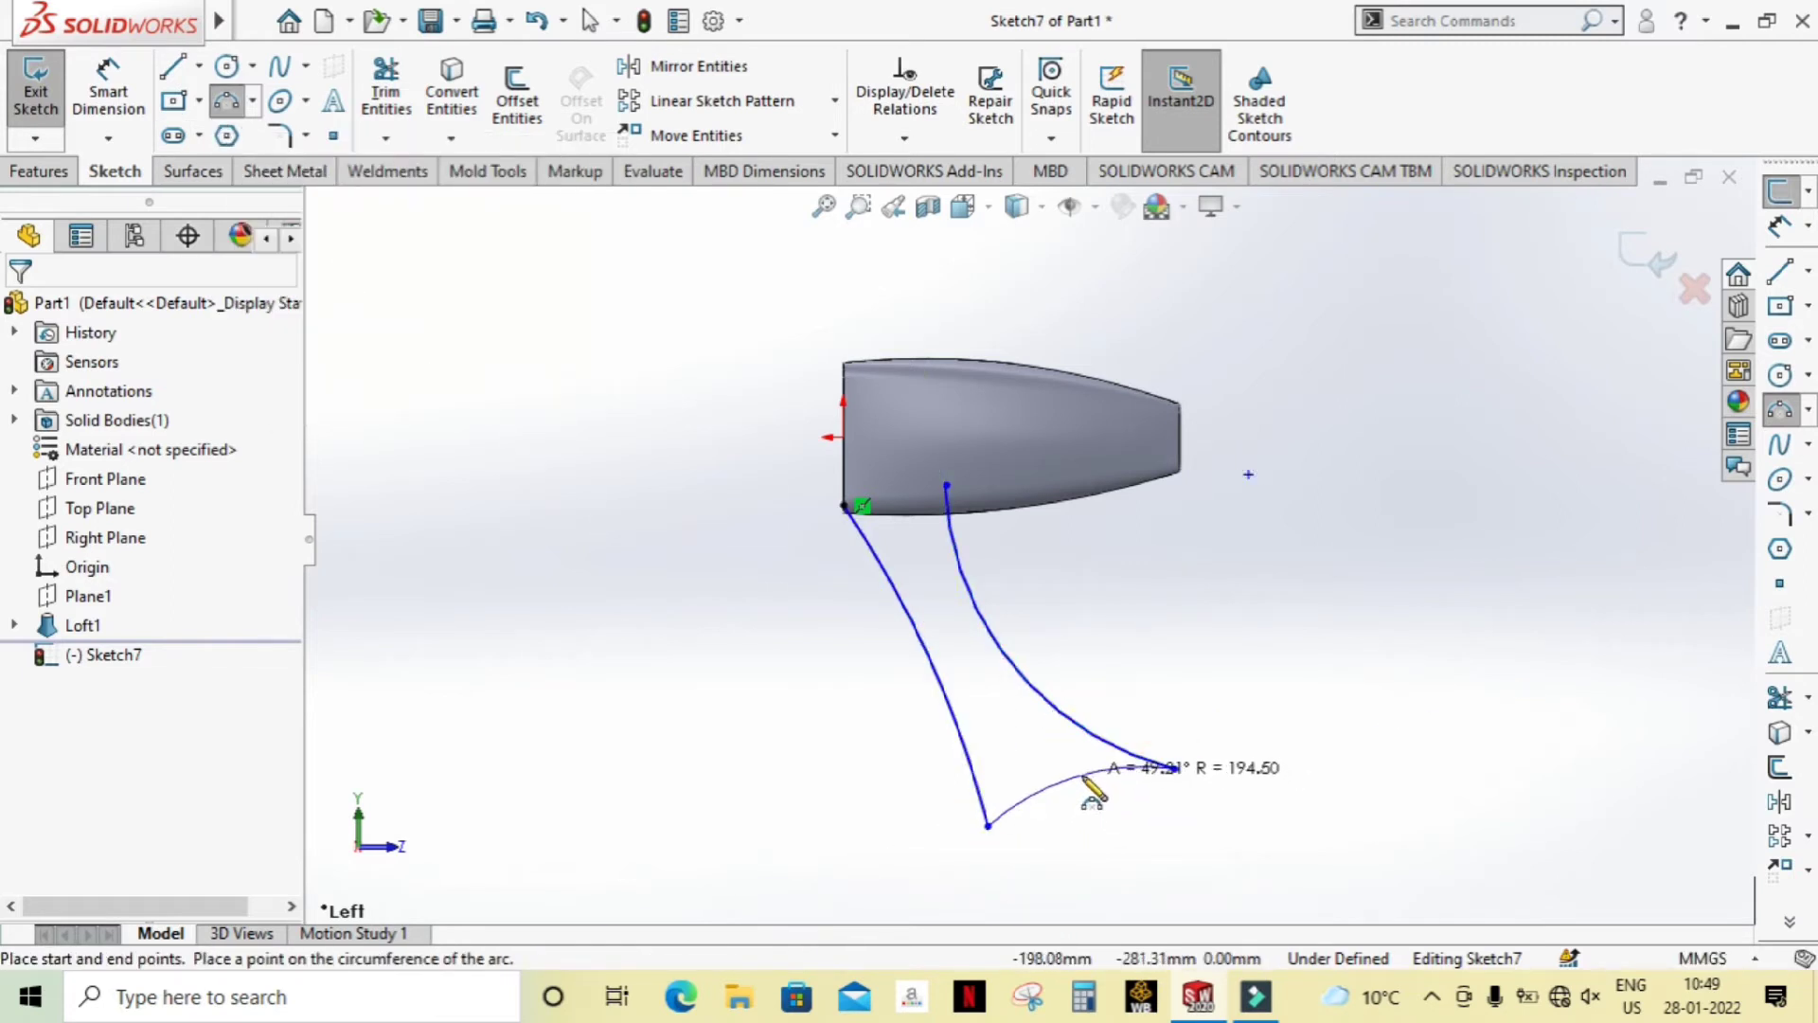
click(1219, 776)
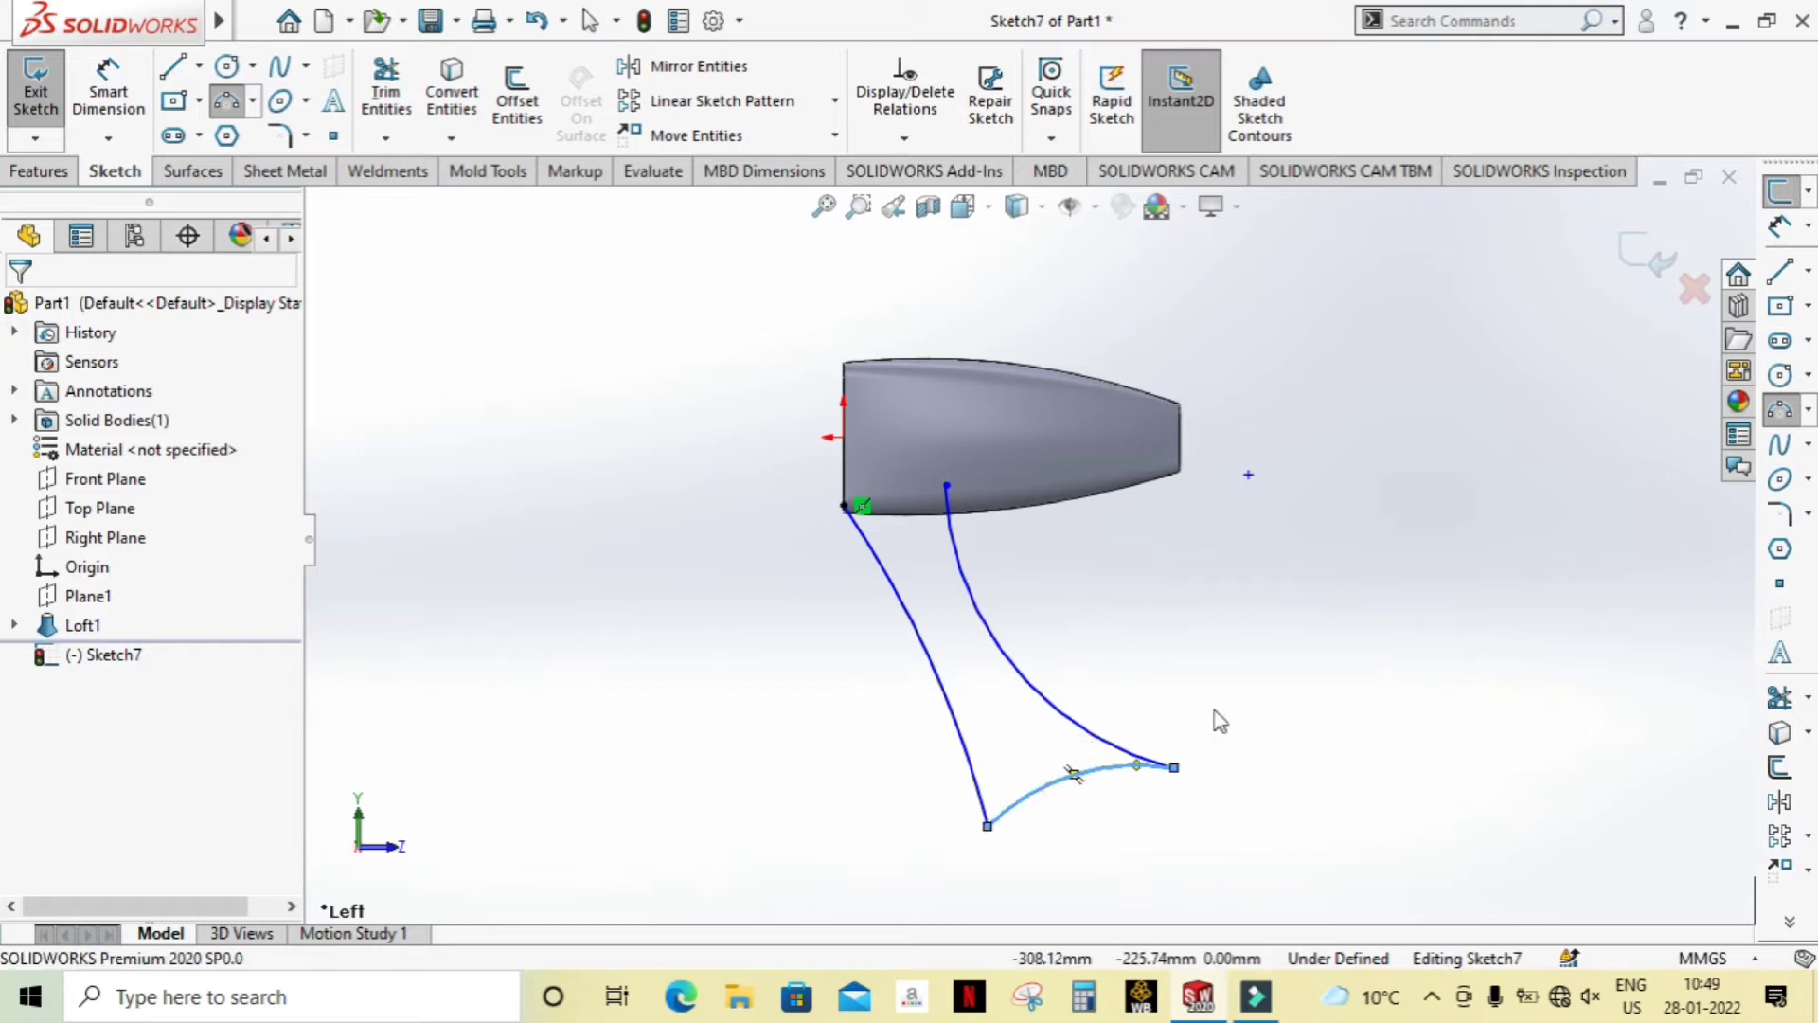
key(Escape)
Step: Close the handle outline with a straight line along the body's lower edge
scroll(1029, 445, down, 2)
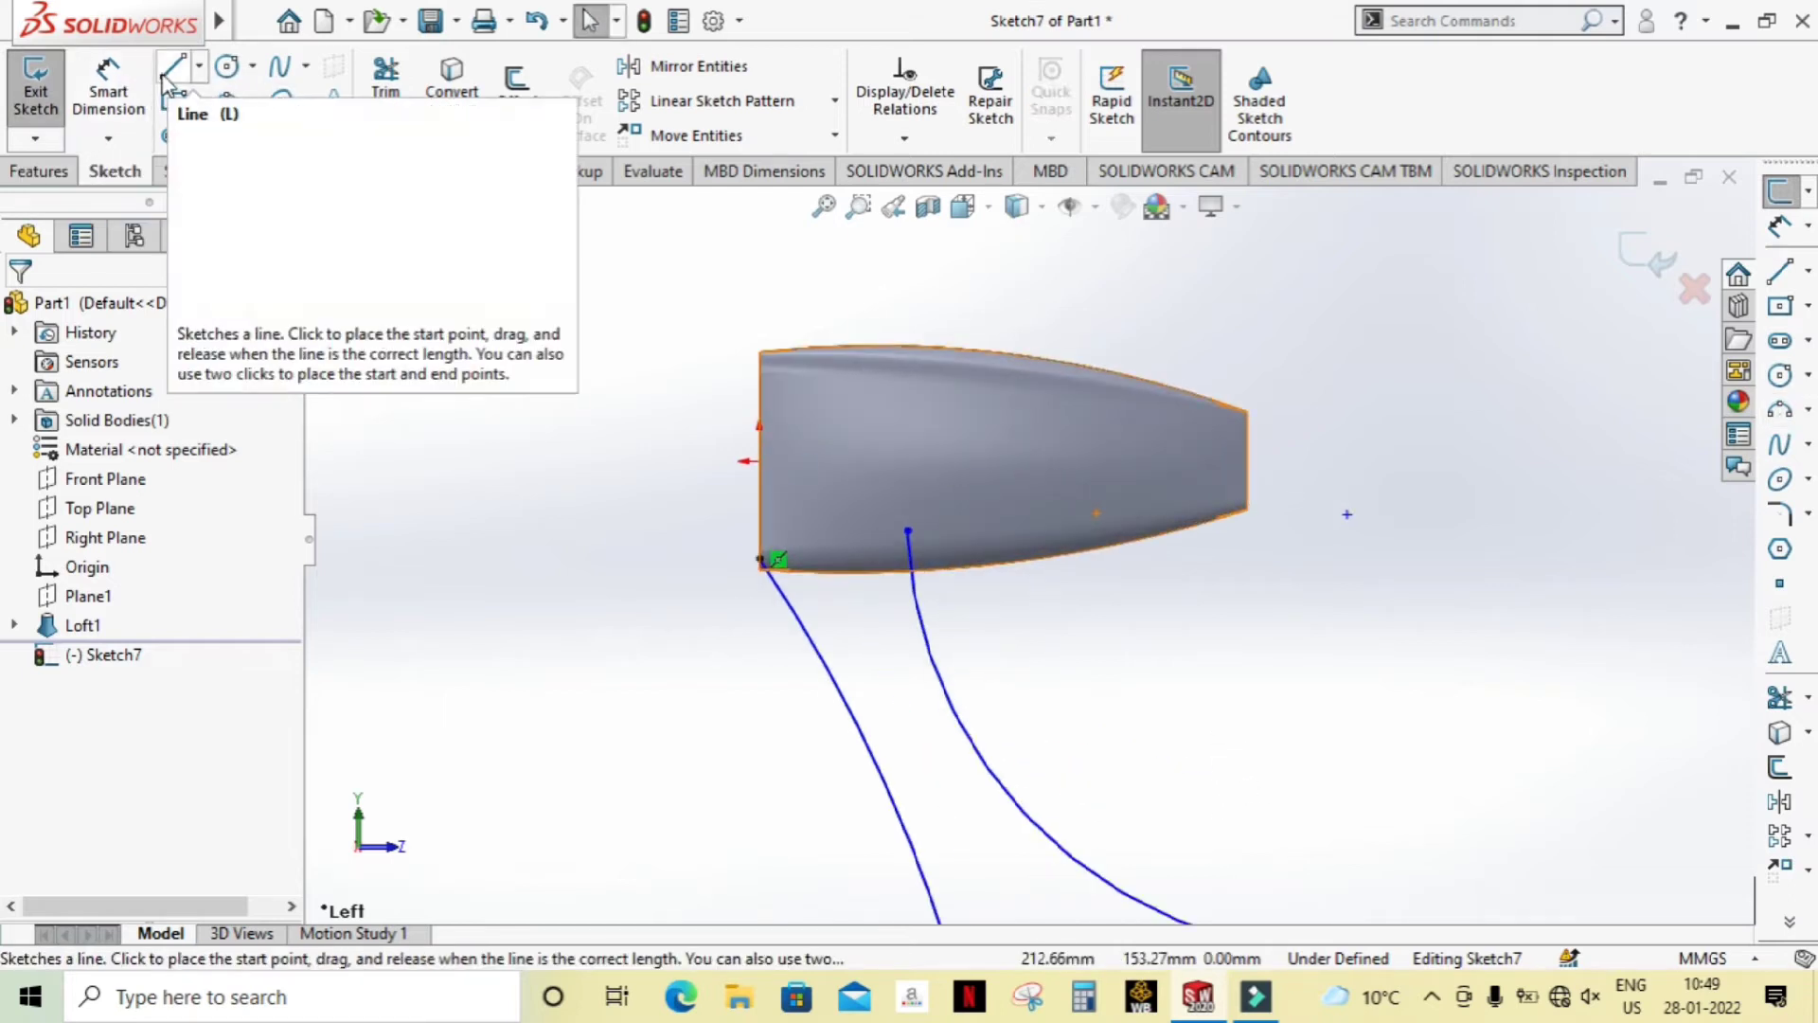
click(173, 67)
click(758, 560)
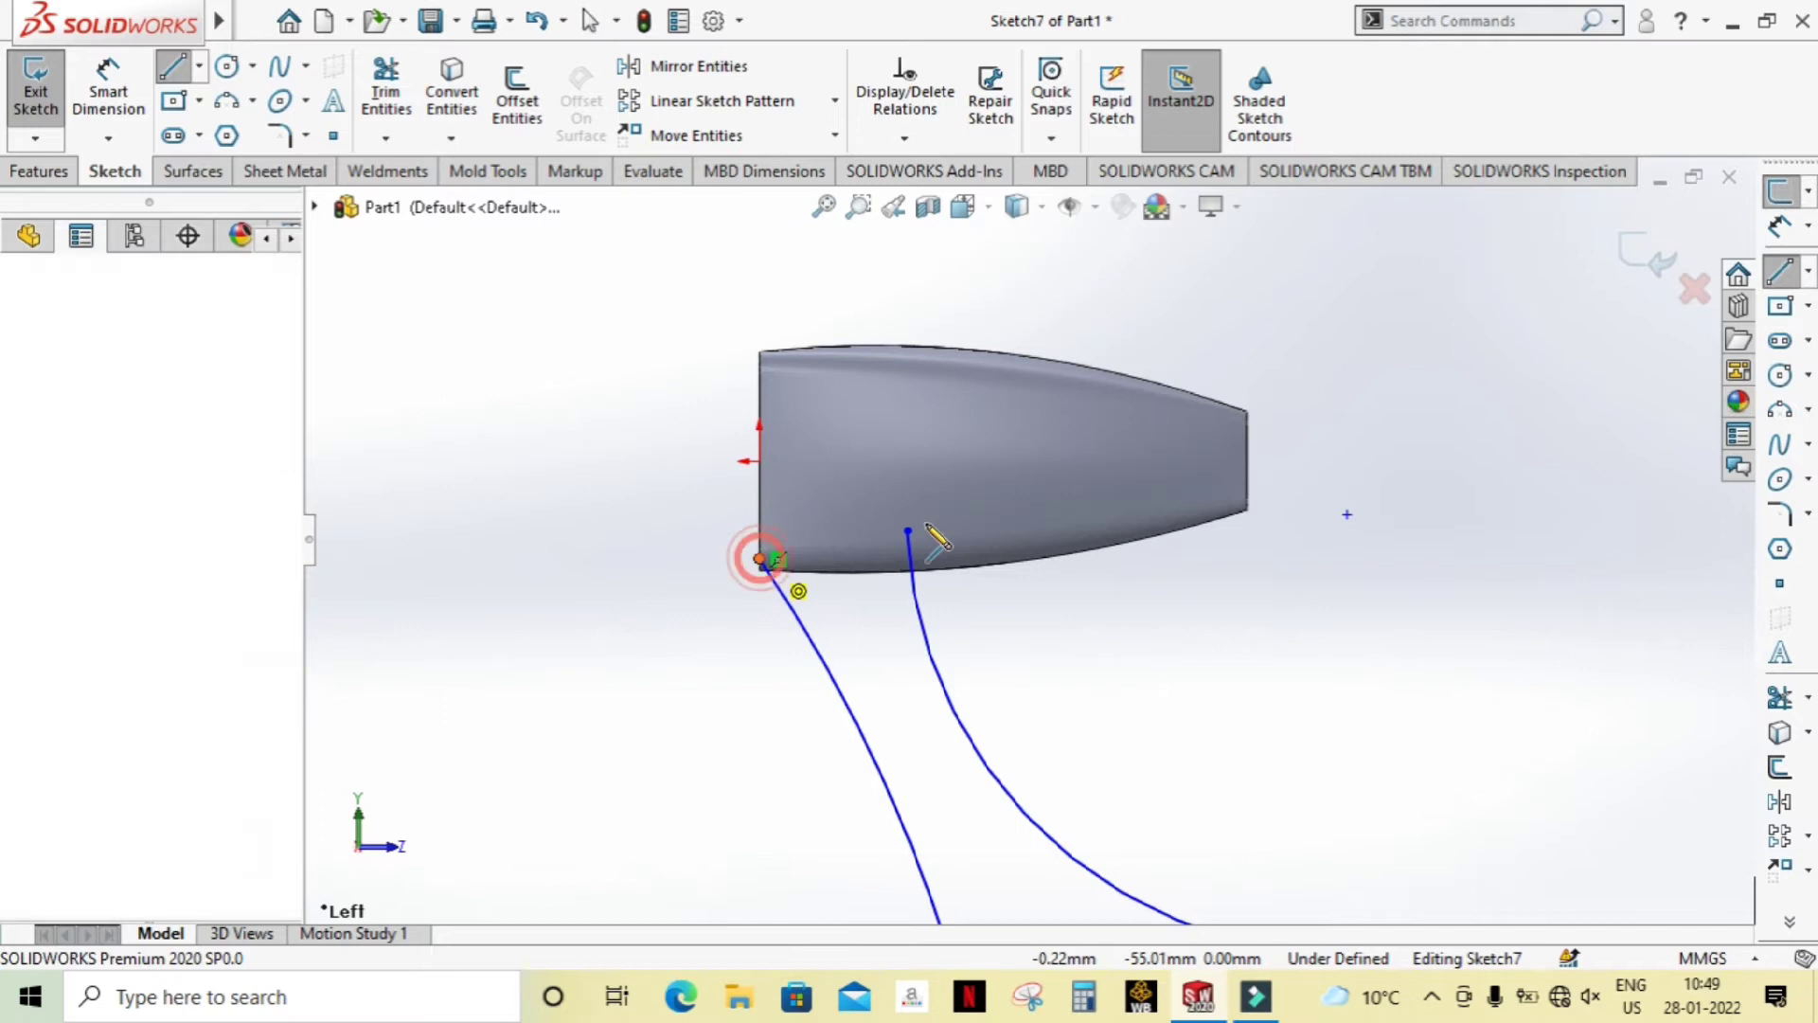
click(907, 531)
key(Escape)
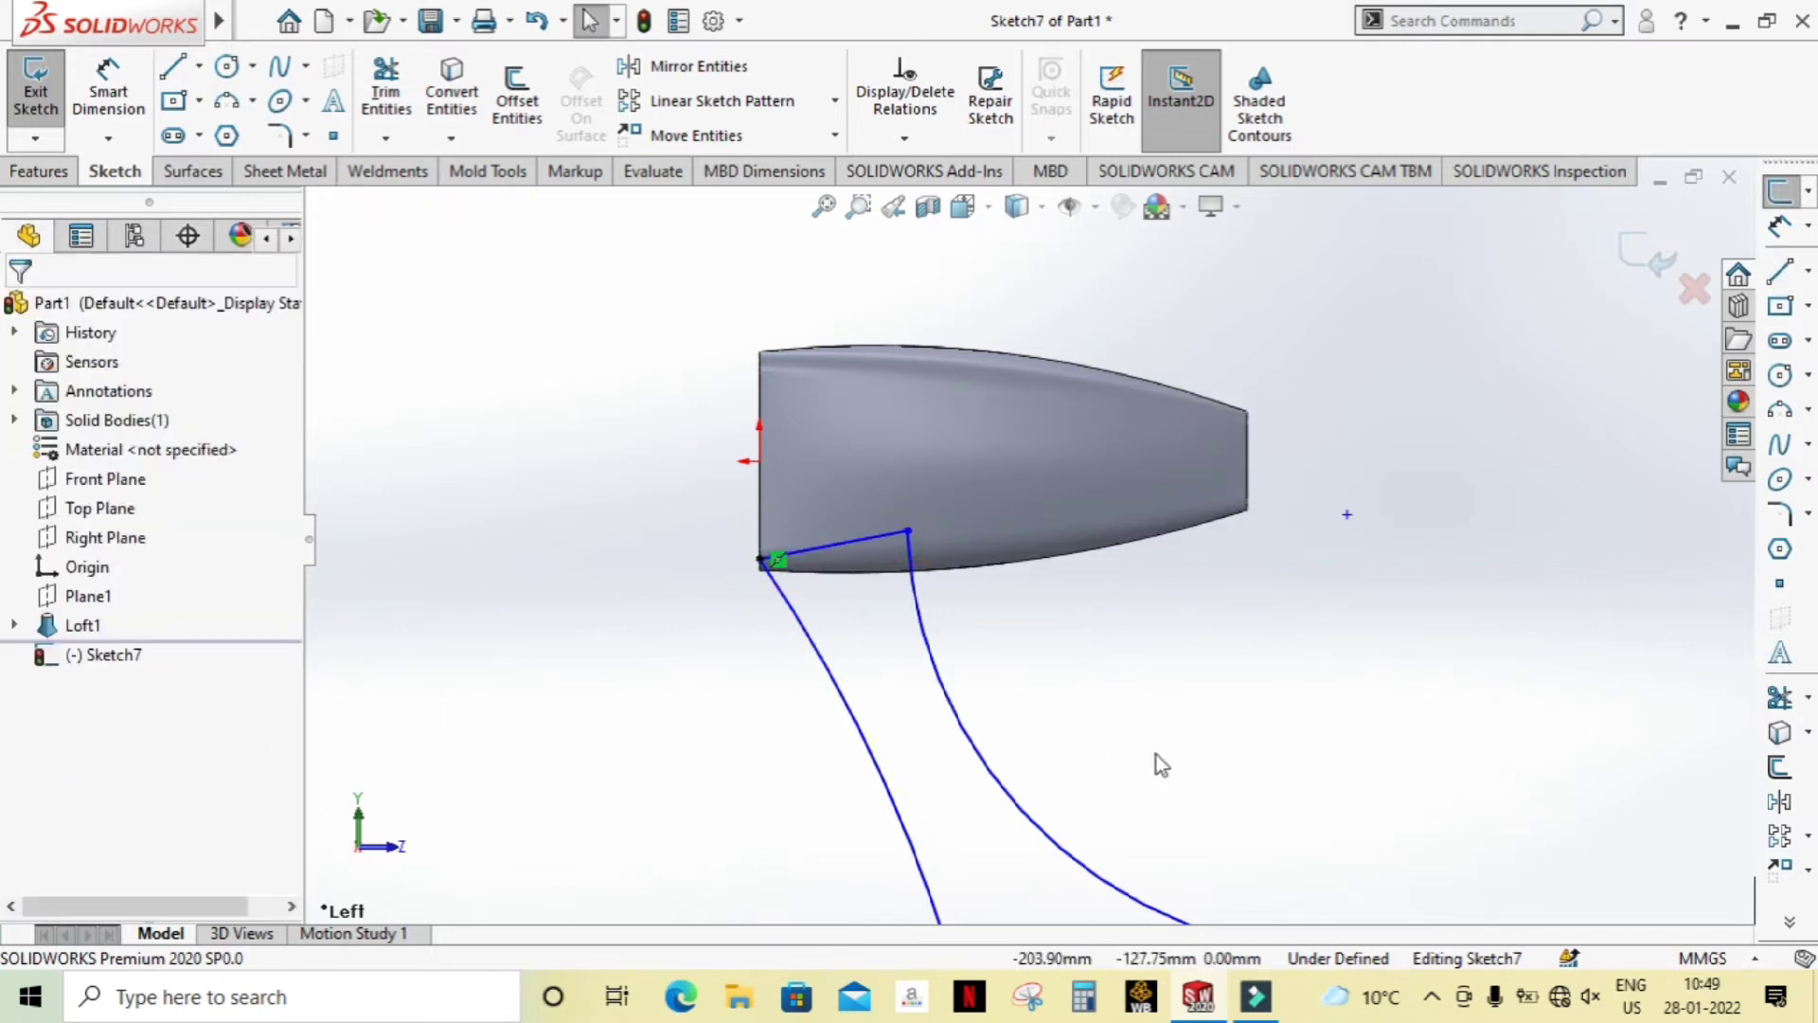
scroll(1156, 754, up, 3)
mouse_move(1267, 696)
middle_down()
mouse_move(1400, 792)
mouse_move(1363, 828)
mouse_move(1283, 684)
middle_up()
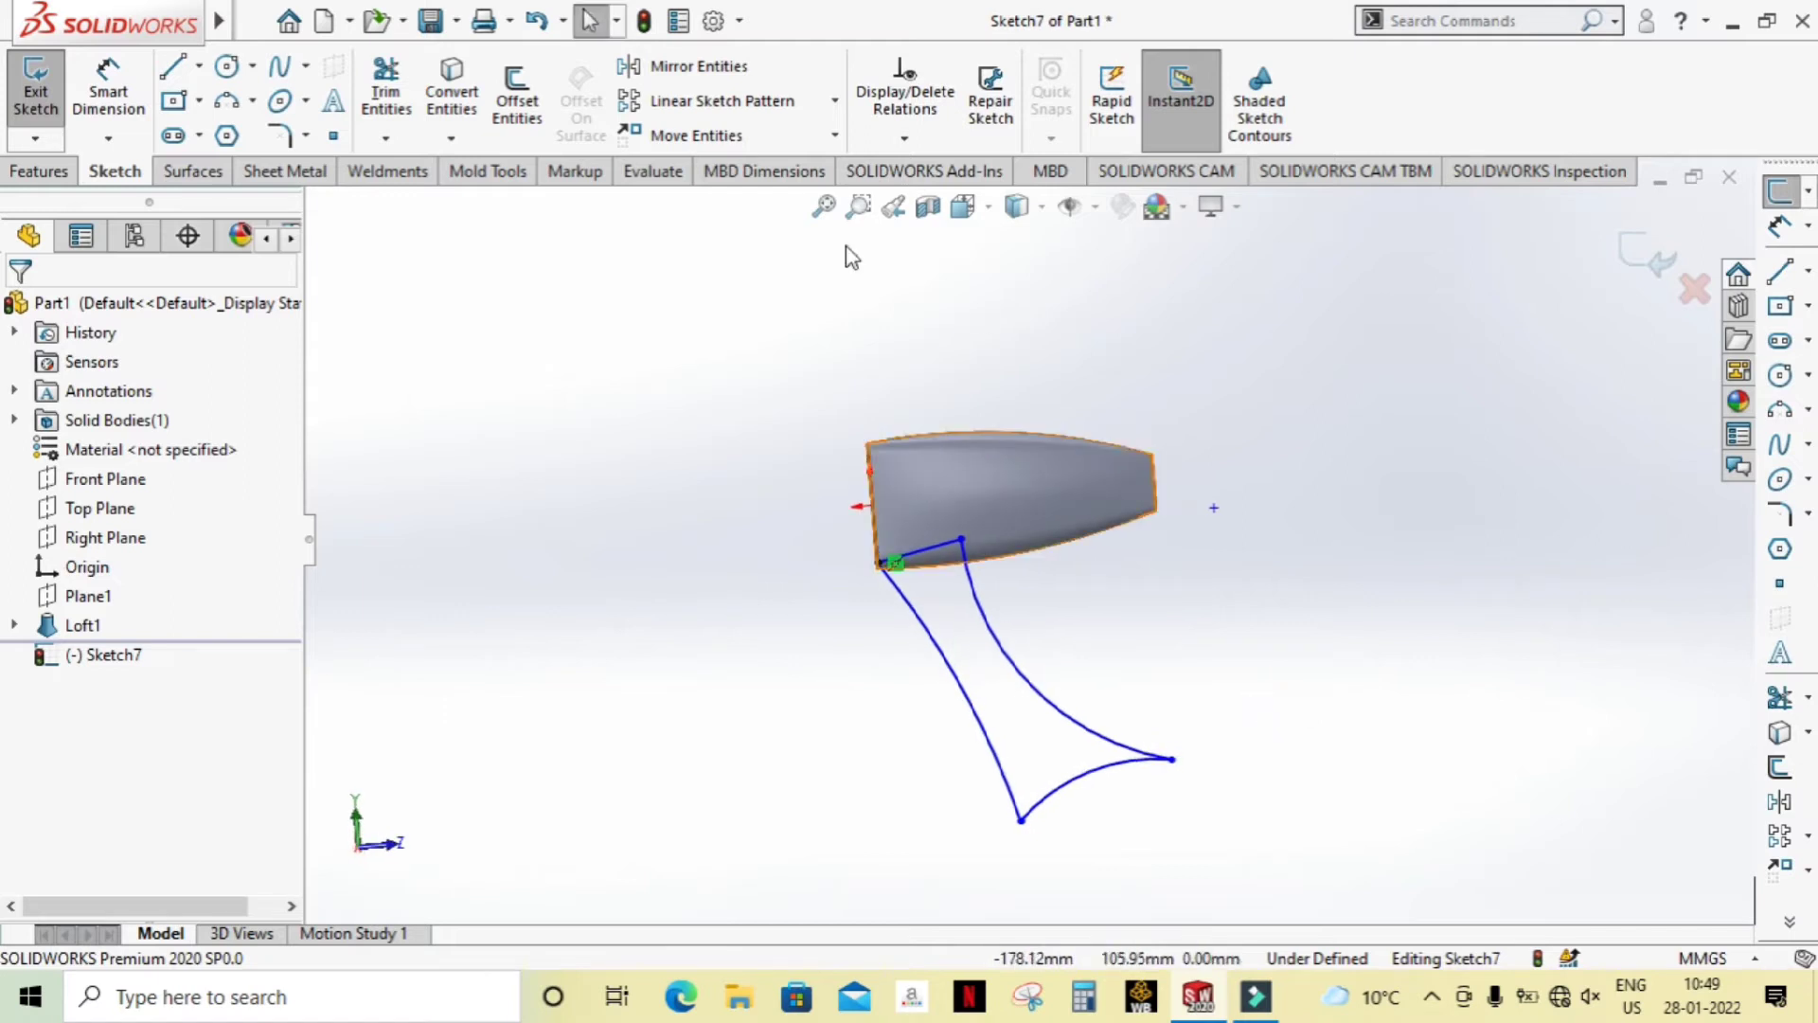
Step: Extrude the handle outline Mid Plane to 70 mm, merged with the lofted body
click(40, 172)
click(46, 93)
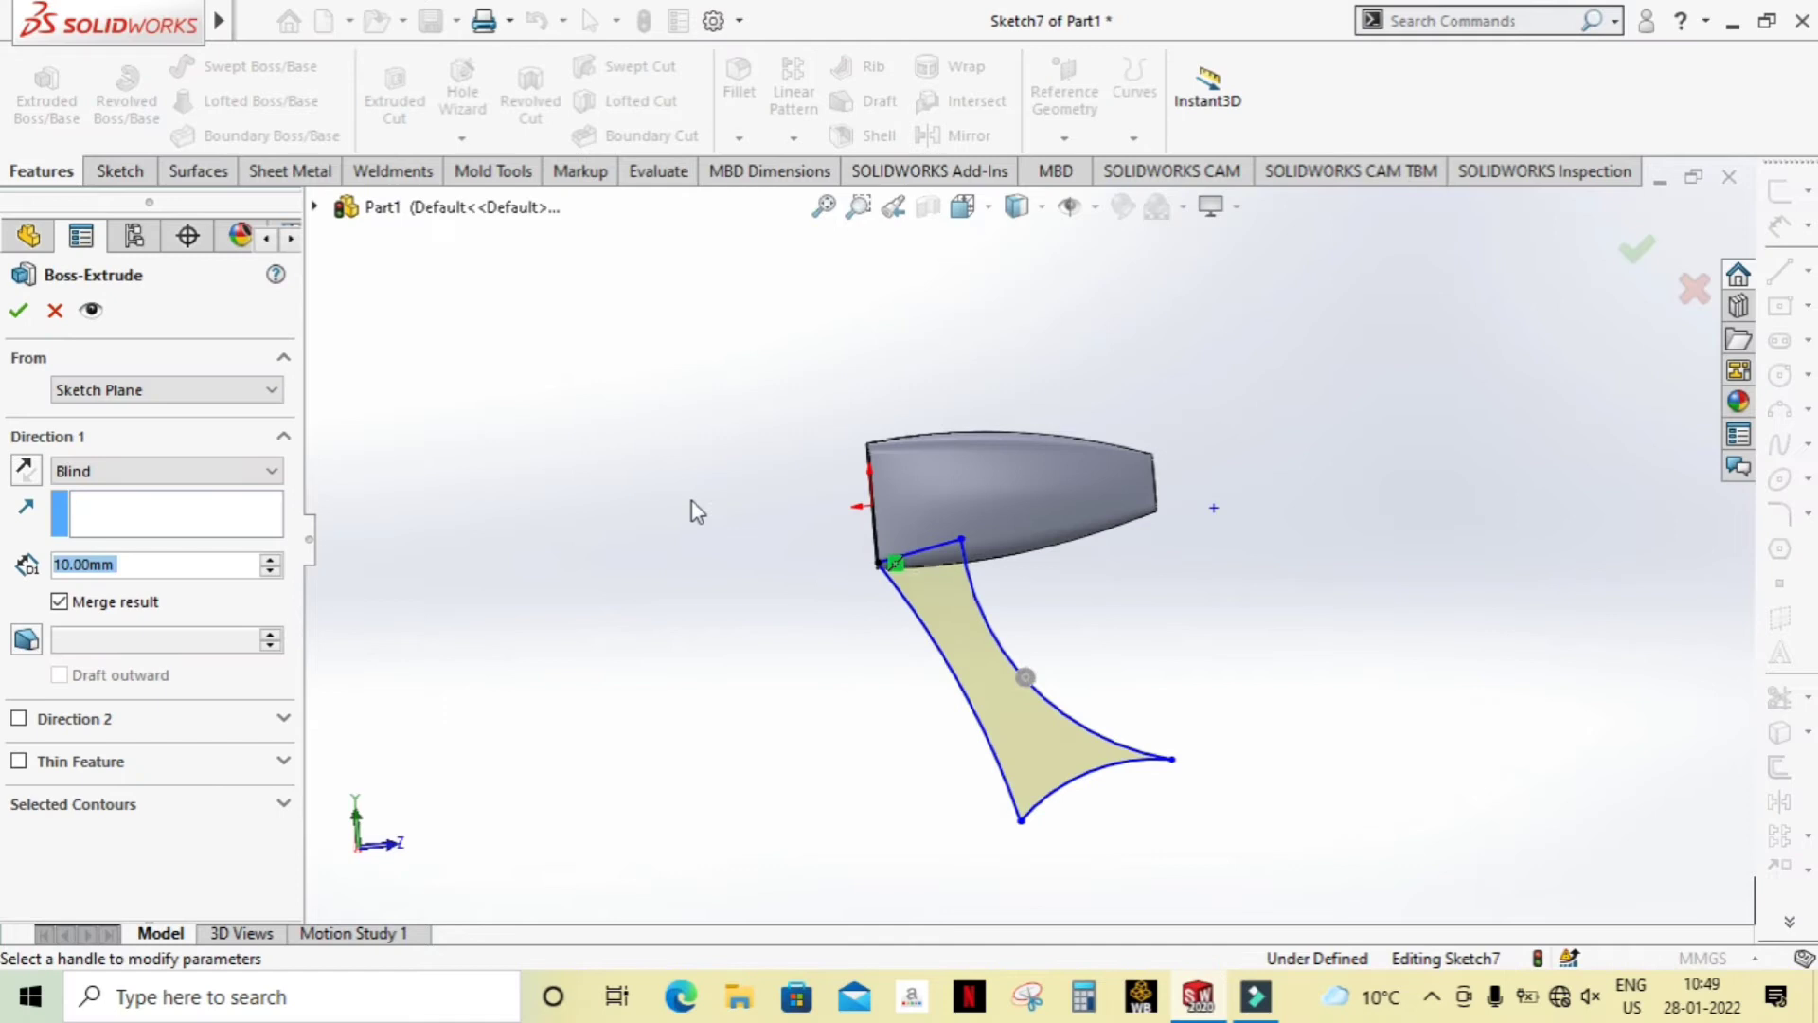
middle_drag(697, 512, 828, 531)
click(151, 473)
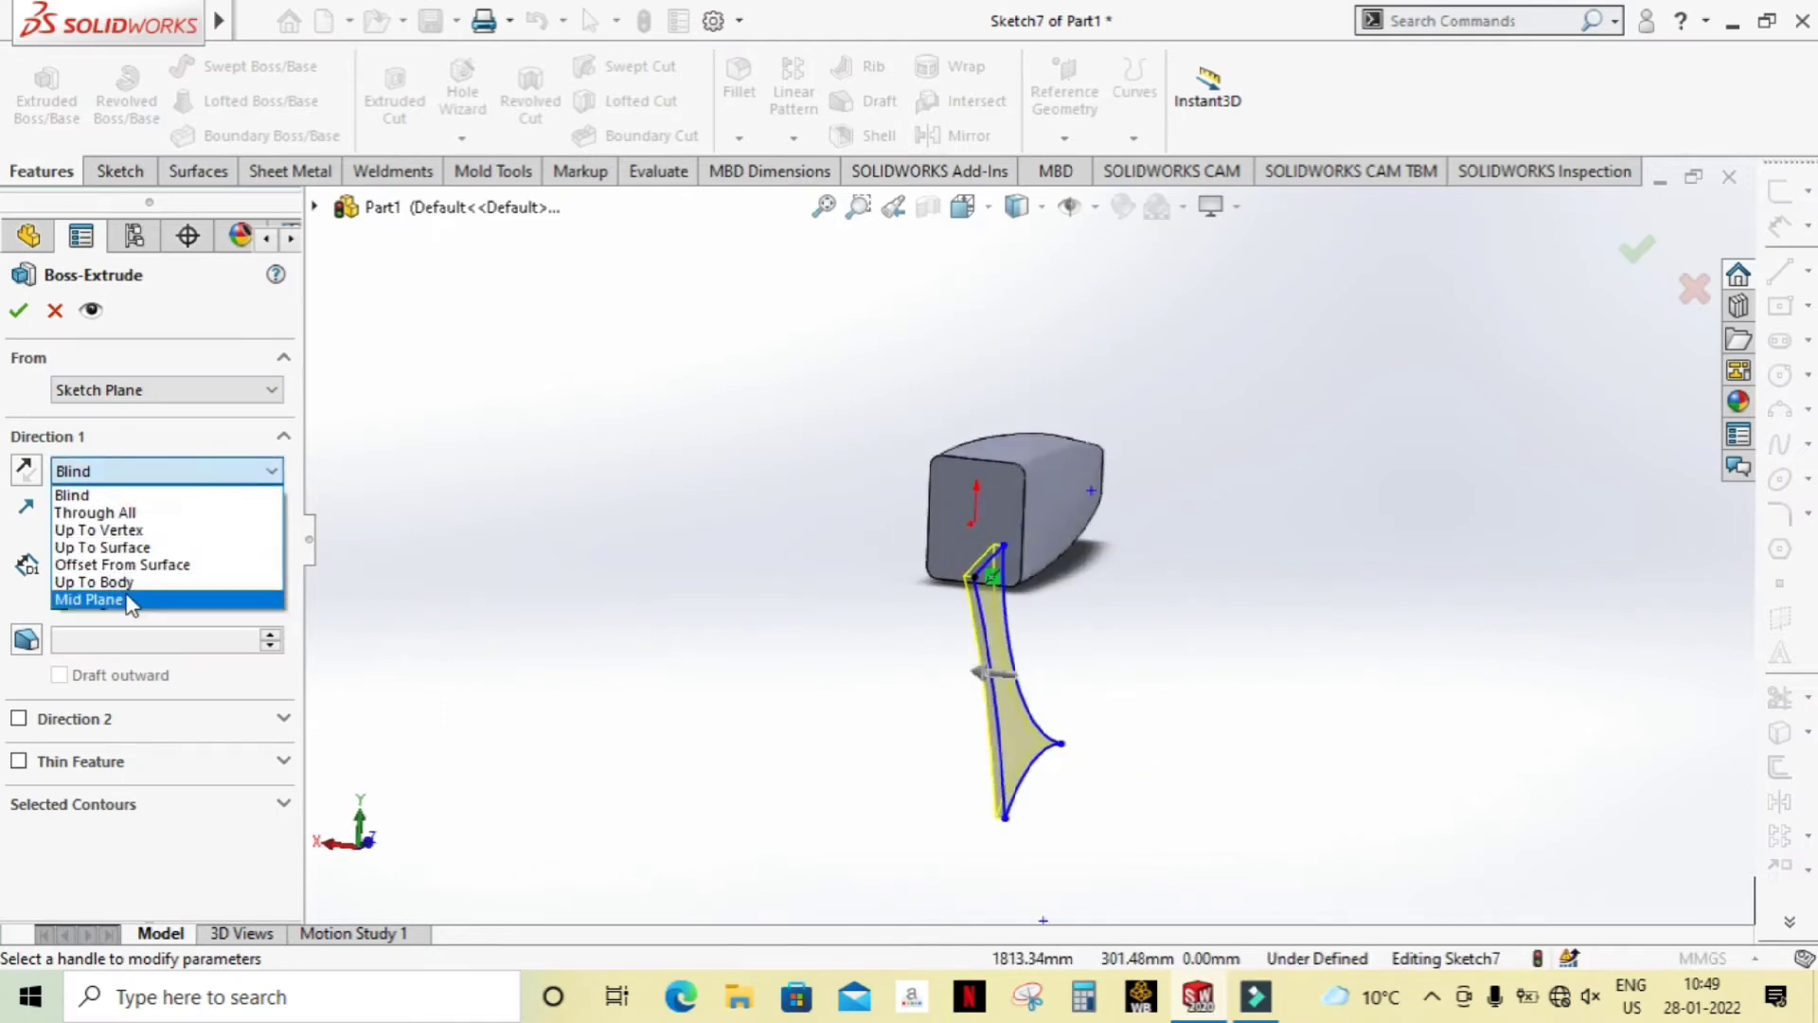
click(130, 600)
click(271, 563)
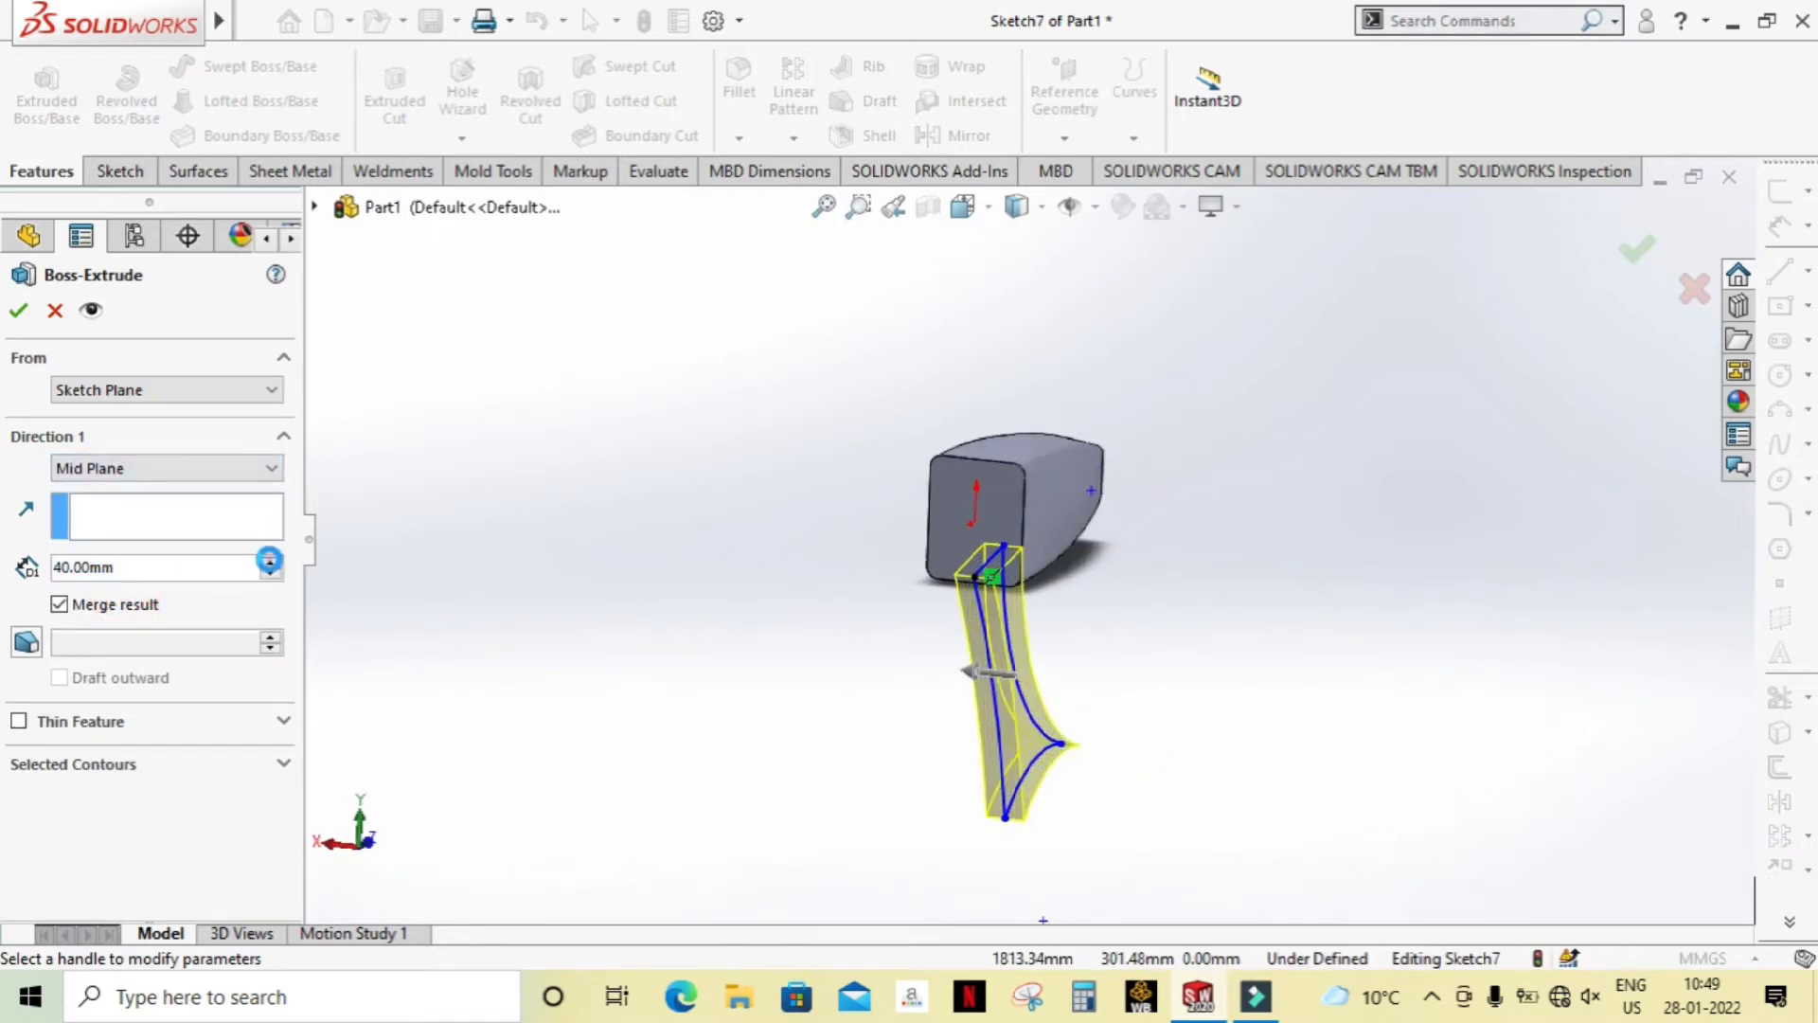
mouse_move(693, 572)
middle_down()
mouse_move(754, 709)
mouse_move(699, 504)
mouse_move(617, 447)
mouse_move(423, 594)
mouse_move(338, 565)
mouse_move(122, 581)
middle_up()
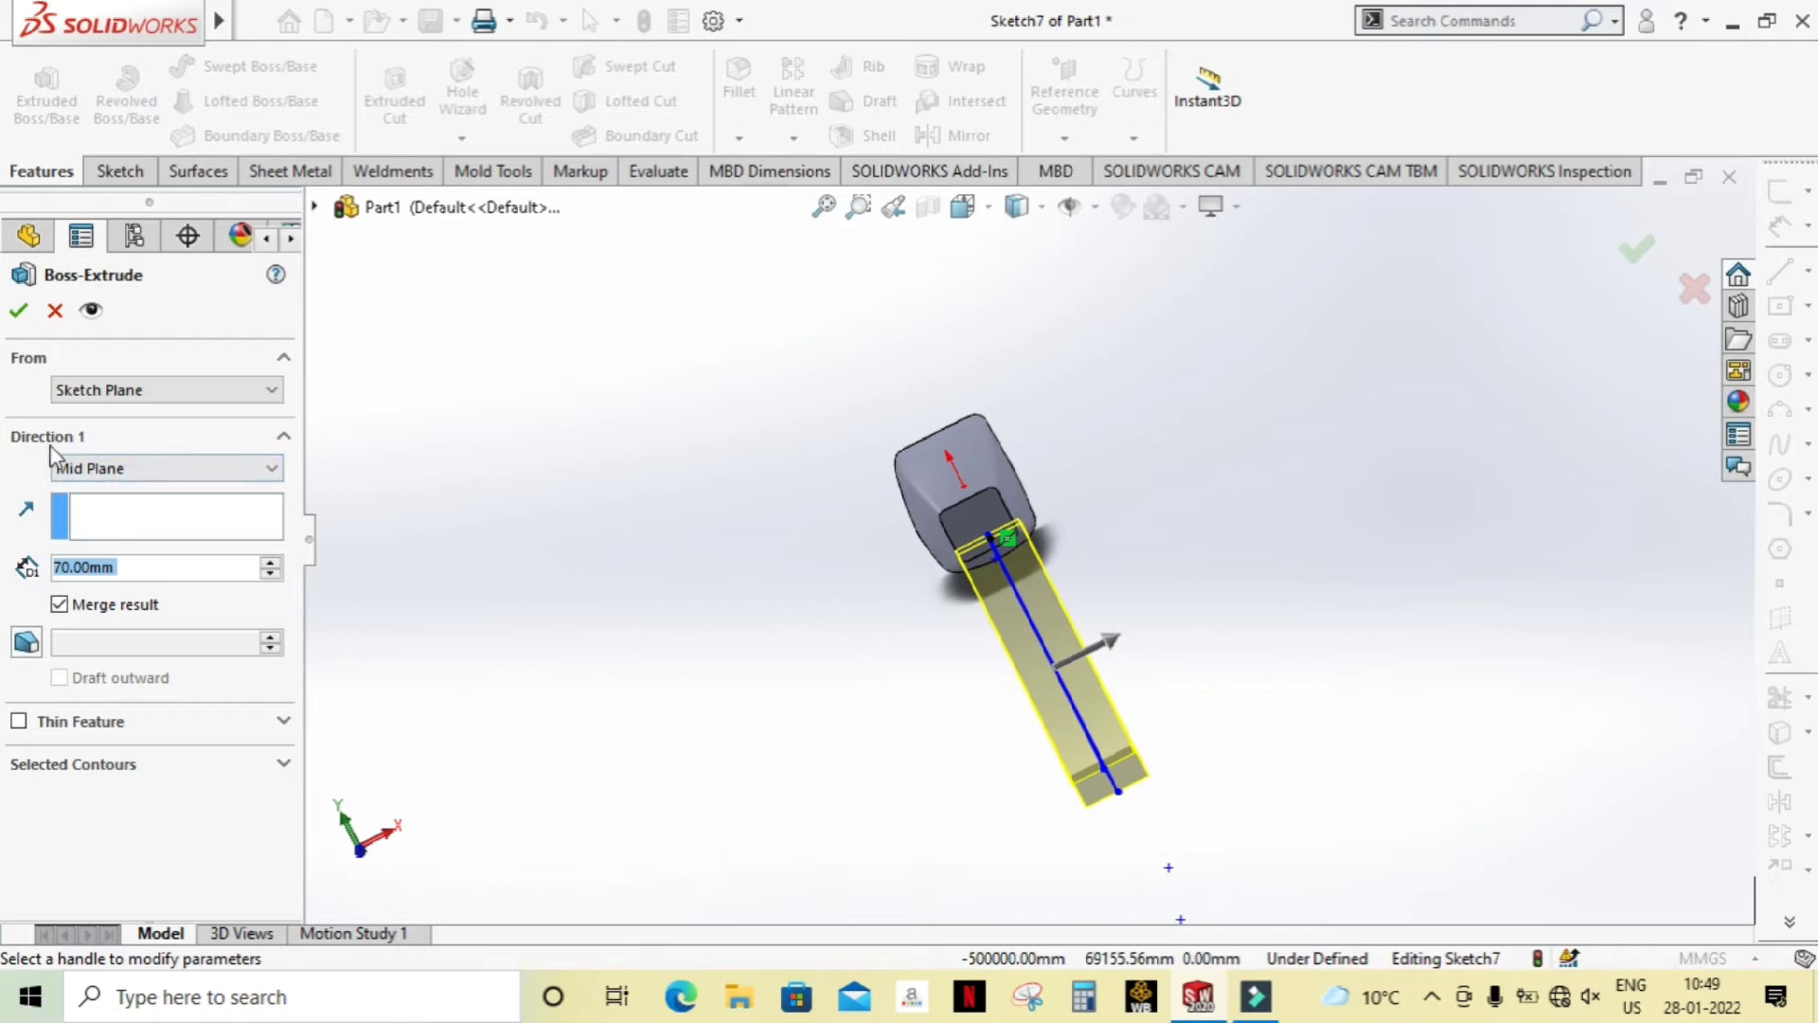
click(21, 313)
mouse_move(764, 565)
middle_down()
mouse_move(667, 717)
mouse_move(613, 612)
mouse_move(629, 653)
mouse_move(748, 763)
mouse_move(1064, 628)
mouse_move(1140, 637)
mouse_move(1148, 672)
middle_up()
click(1031, 616)
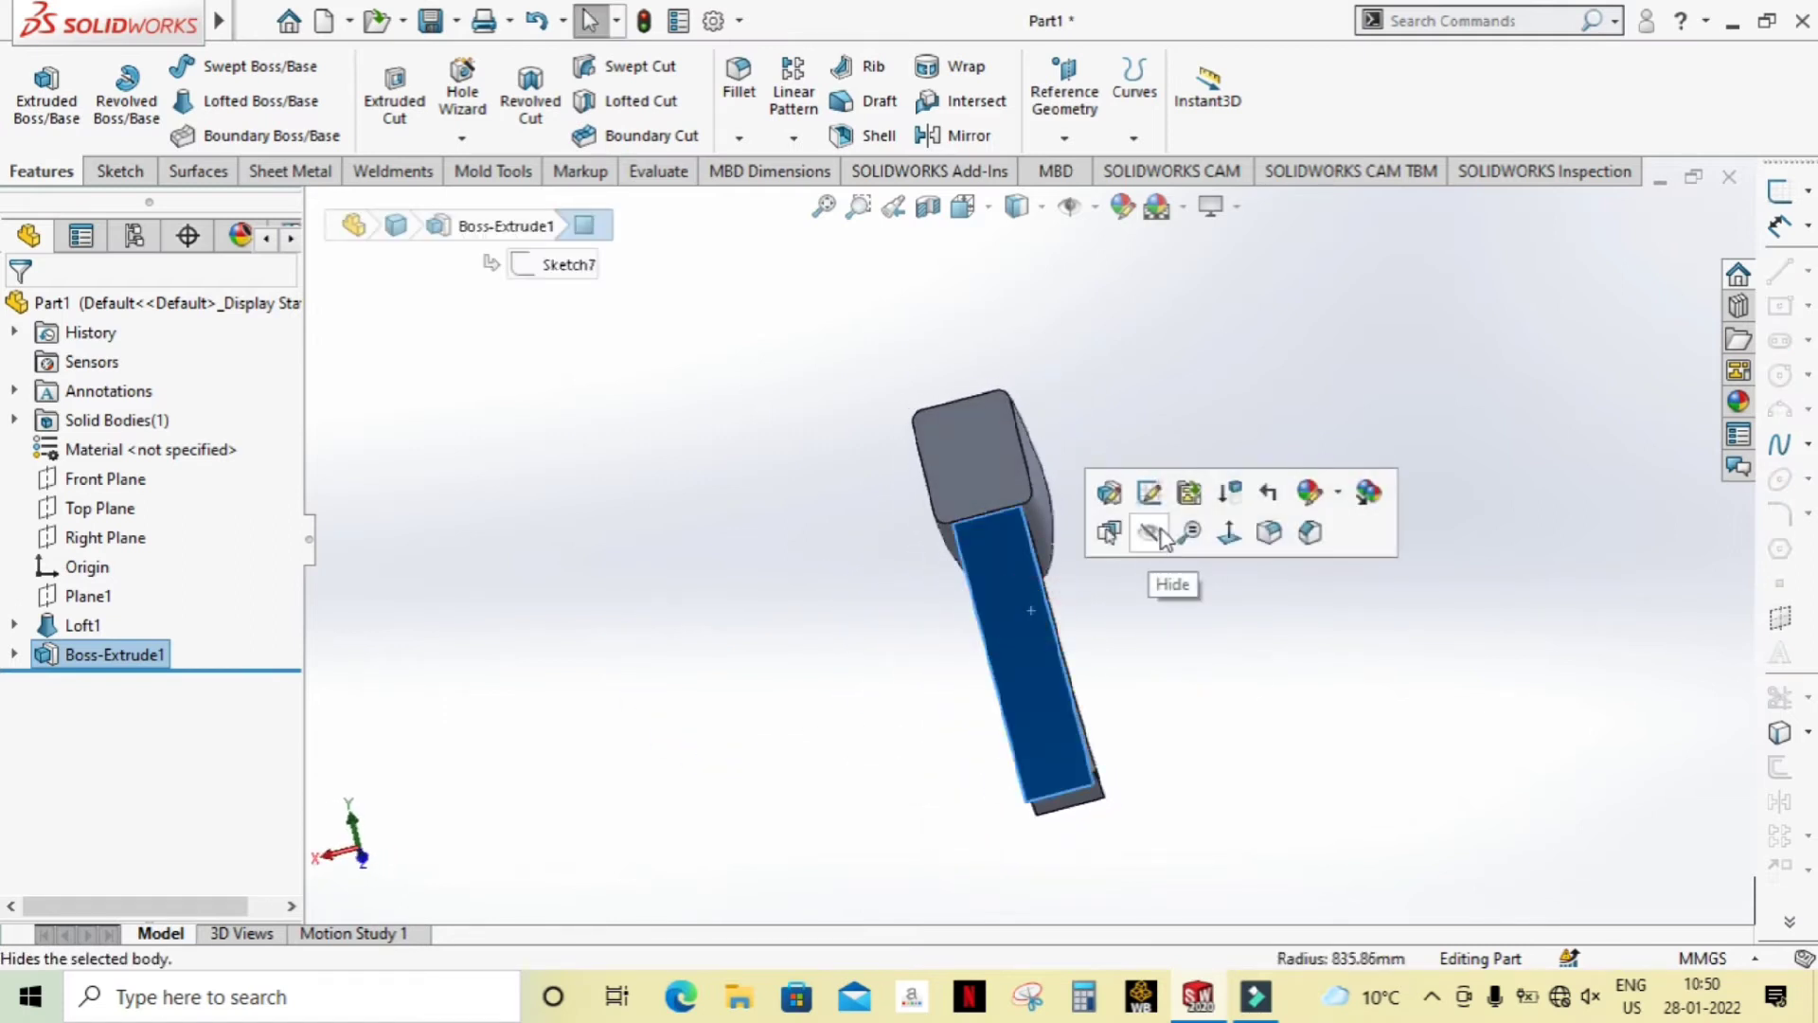
Step: Inspect the merged body, then select Top Plane and bring up the Reference Geometry options
mouse_move(1202, 544)
middle_down()
mouse_move(1136, 676)
mouse_move(1213, 621)
middle_up()
click(1213, 611)
click(986, 644)
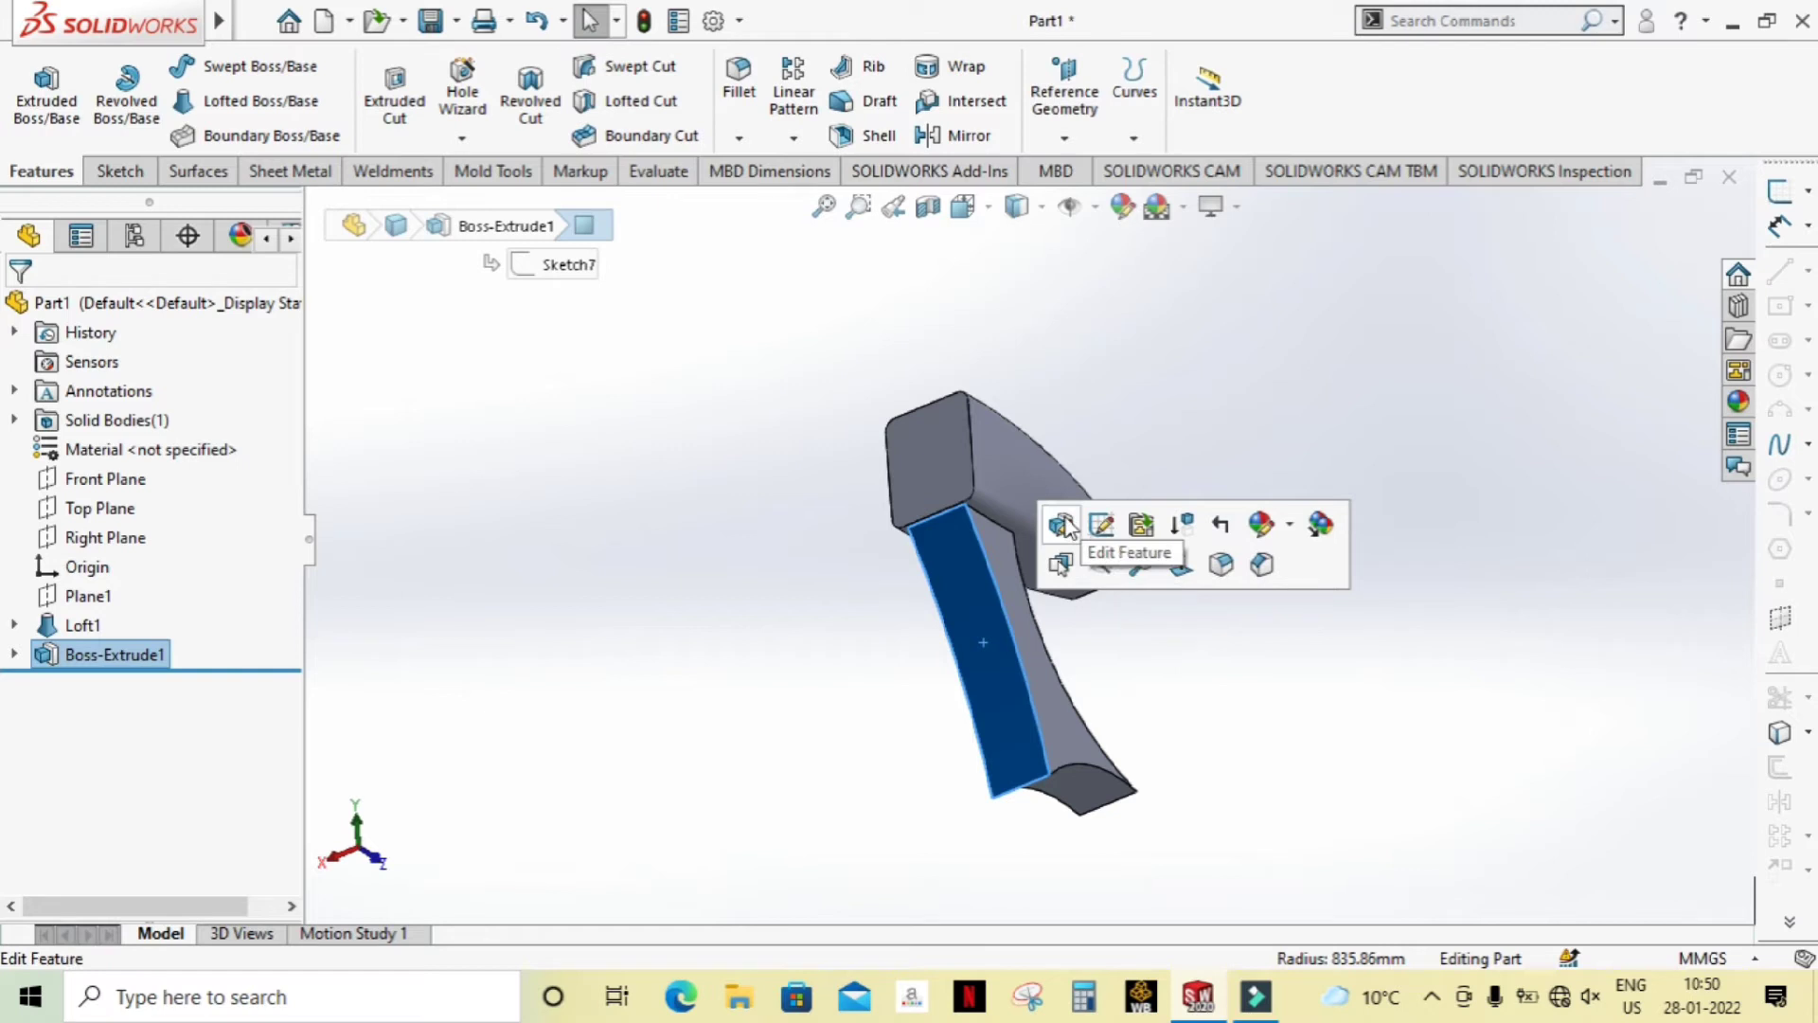
click(1177, 670)
click(974, 653)
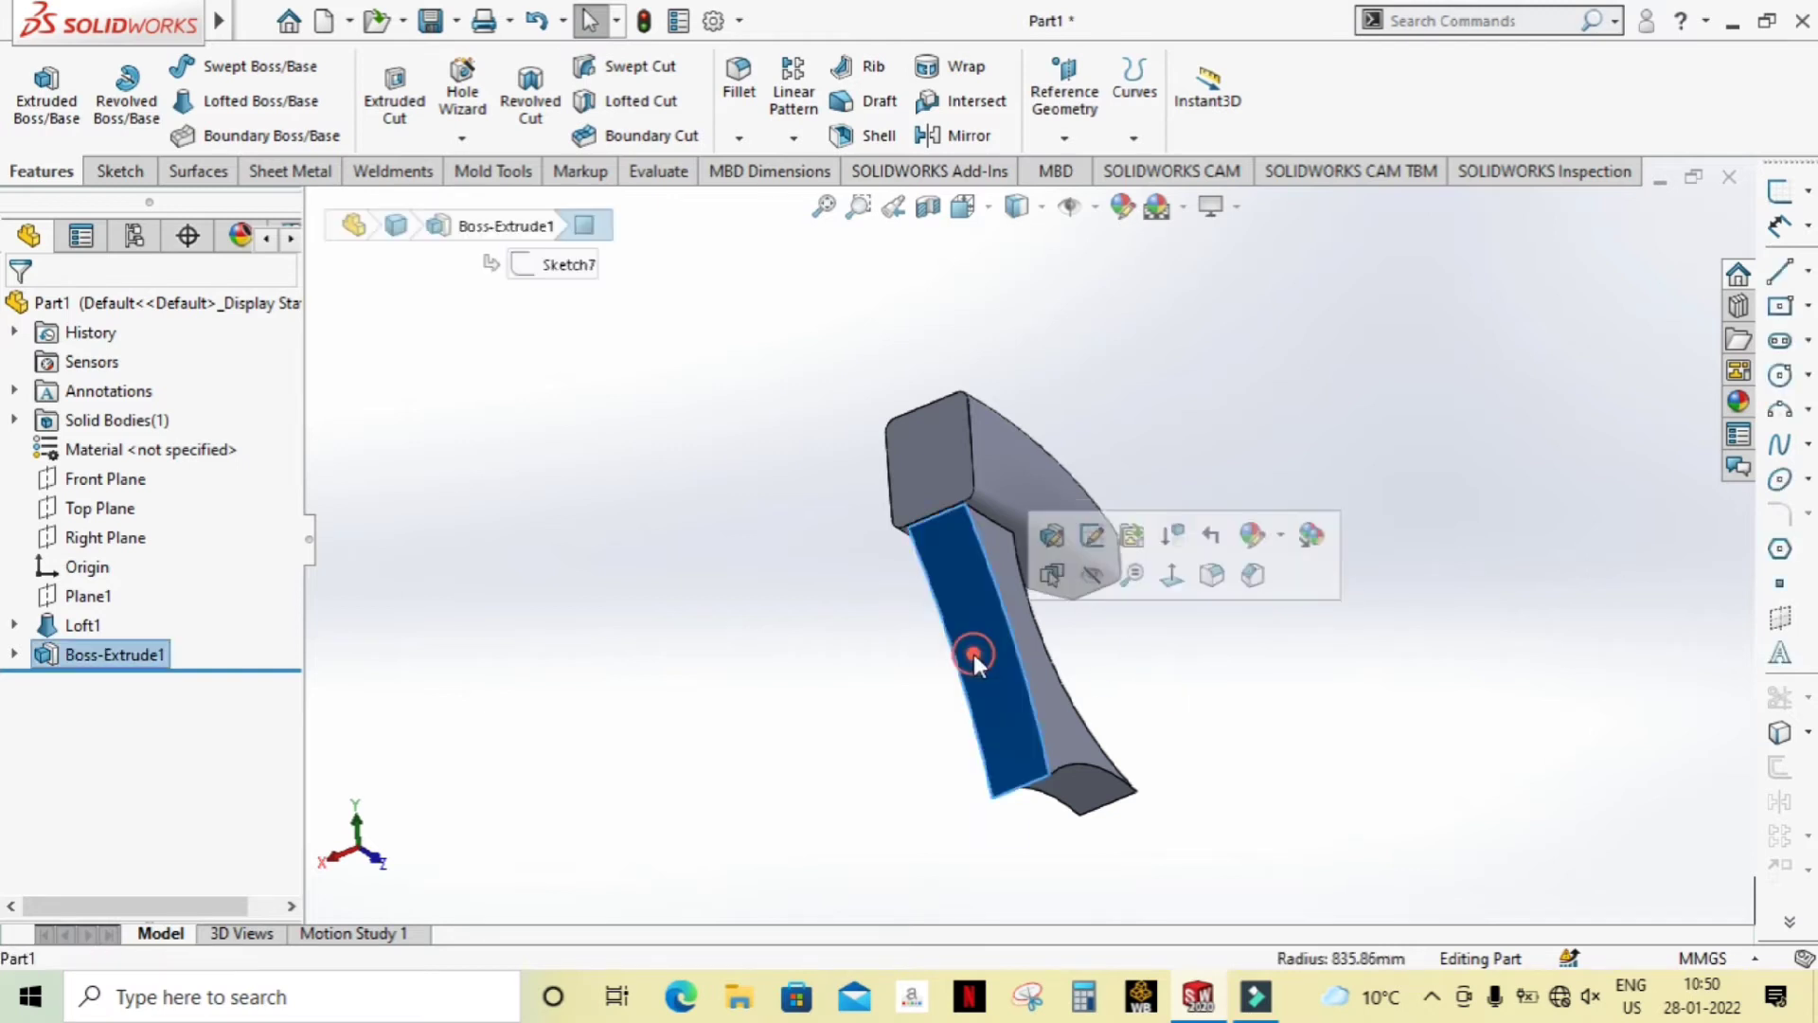
click(1226, 674)
mouse_move(1226, 674)
middle_down()
mouse_move(1065, 613)
mouse_move(1079, 843)
mouse_move(1032, 481)
middle_up()
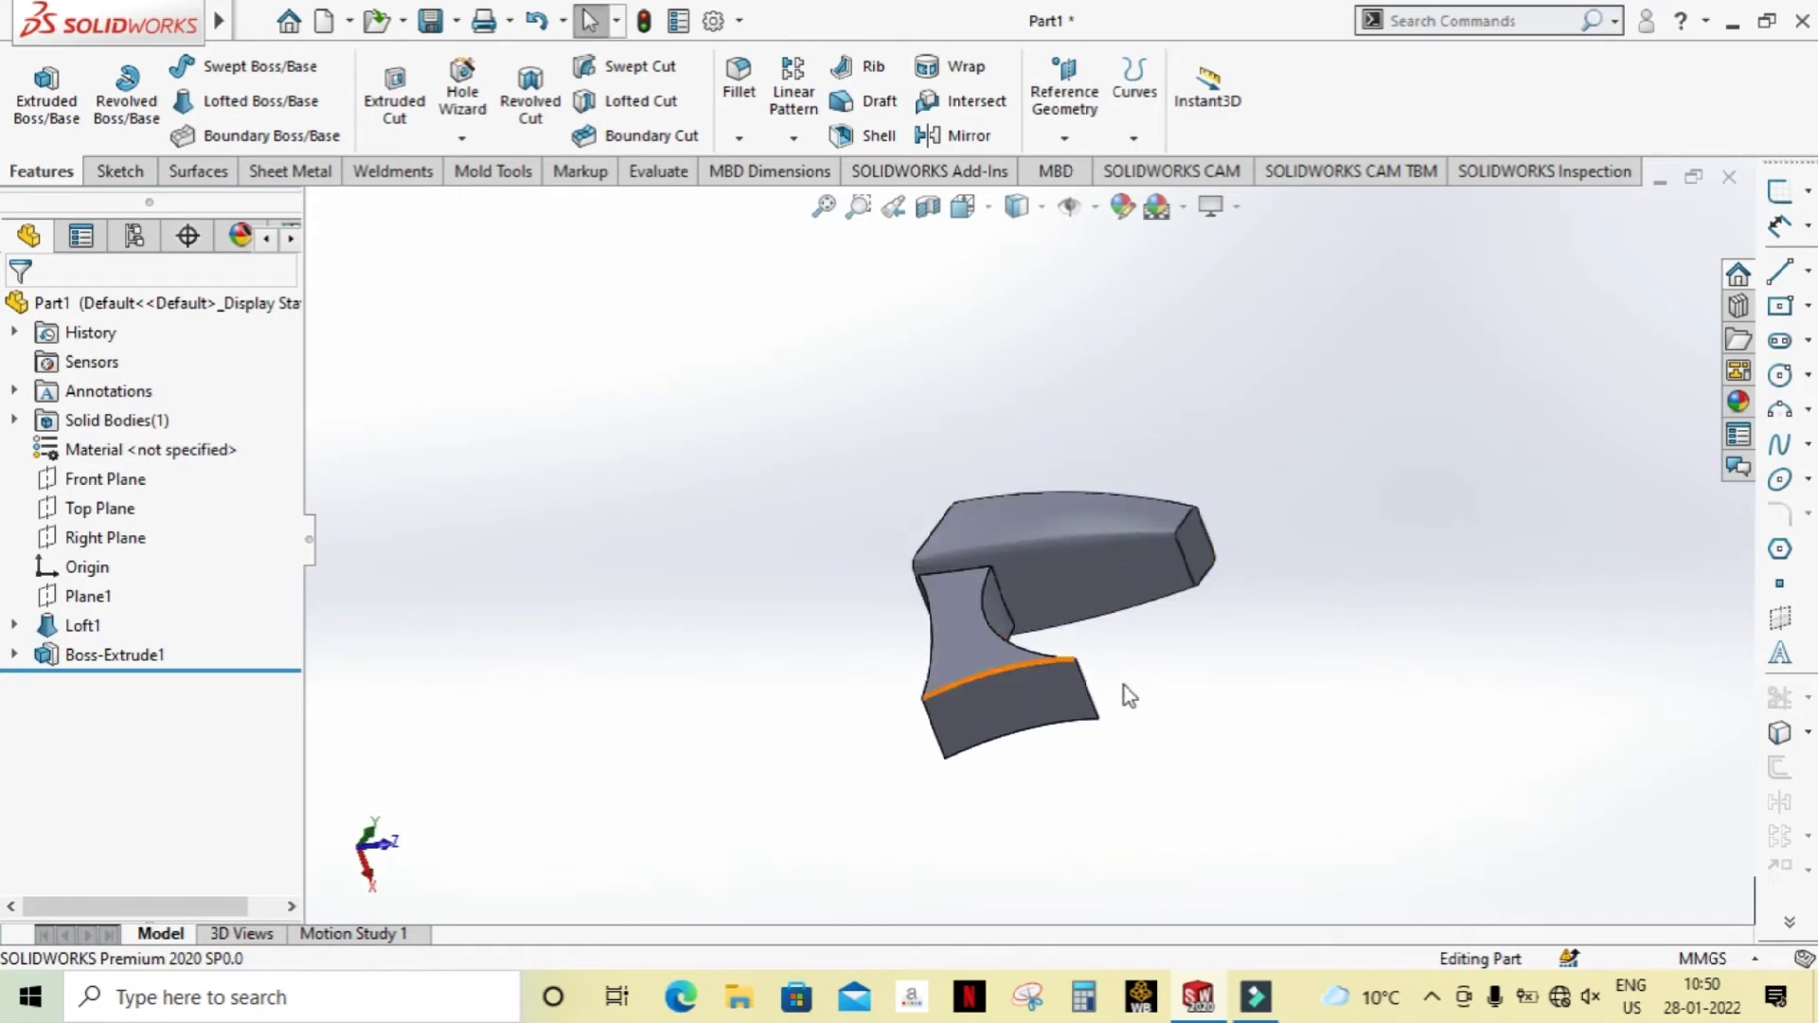
middle_drag(1123, 696, 1165, 764)
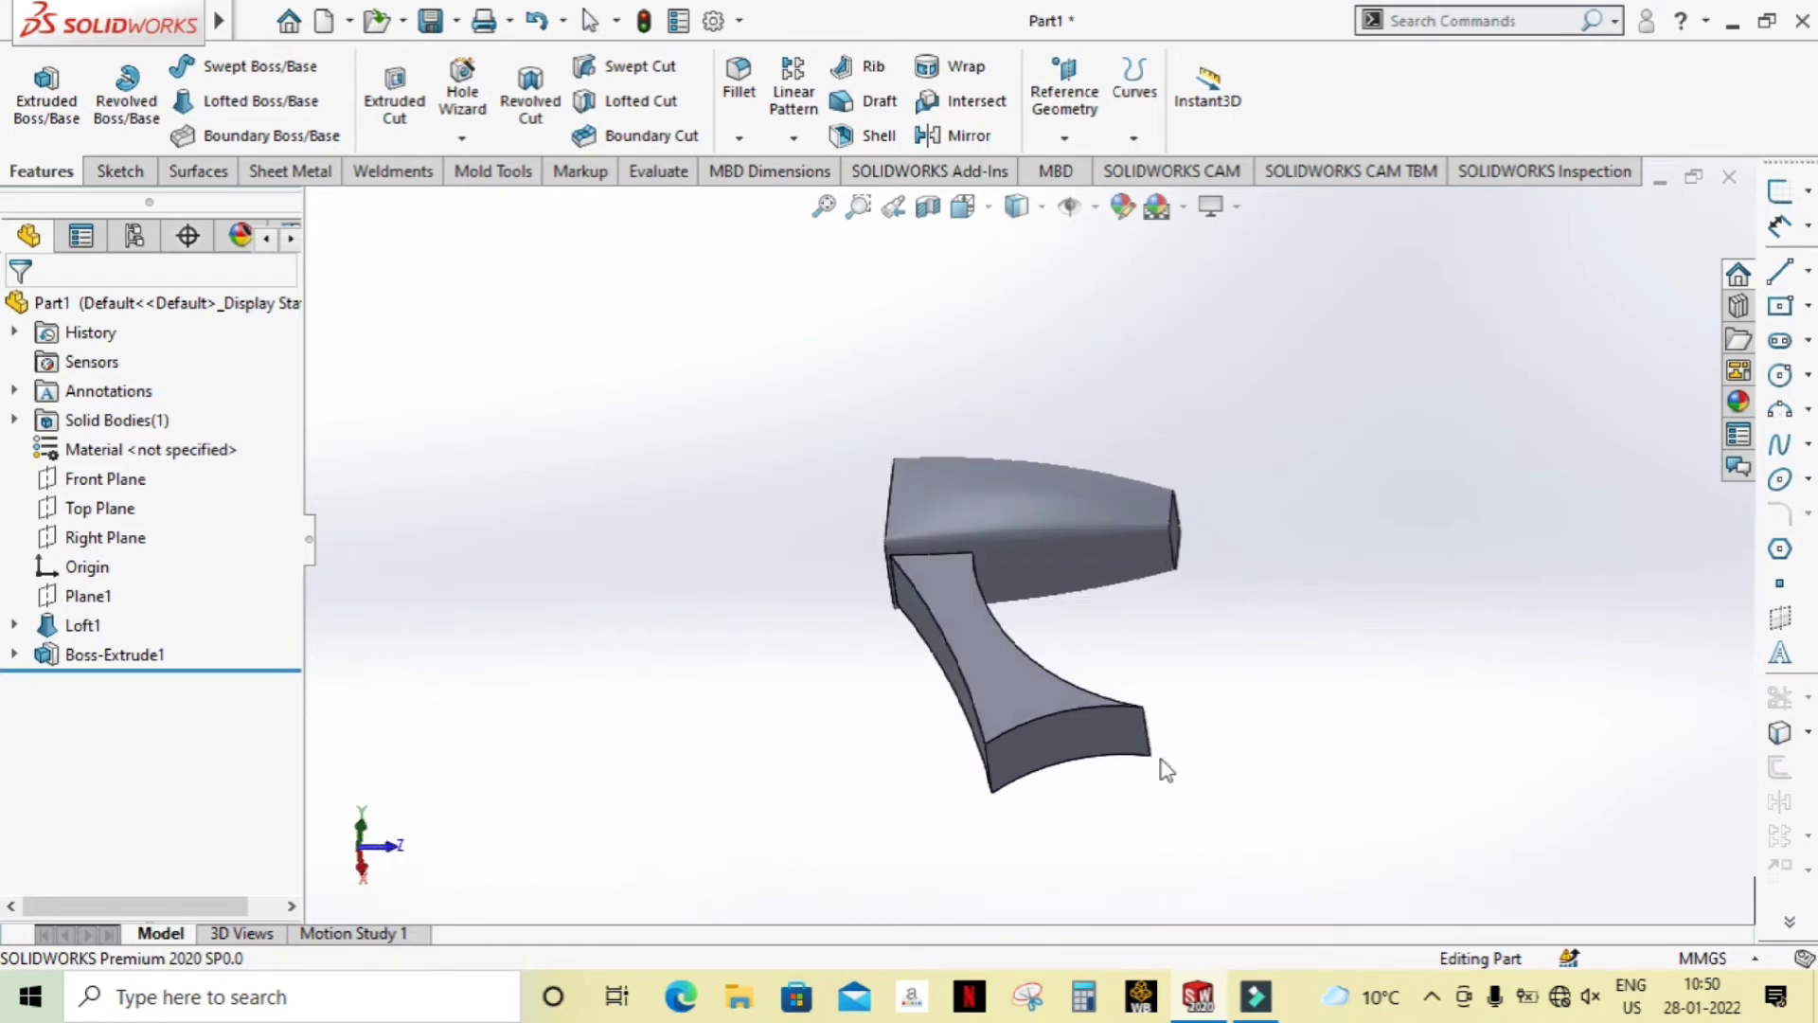
click(103, 511)
mouse_move(549, 466)
middle_down()
mouse_move(682, 678)
mouse_move(598, 567)
middle_up()
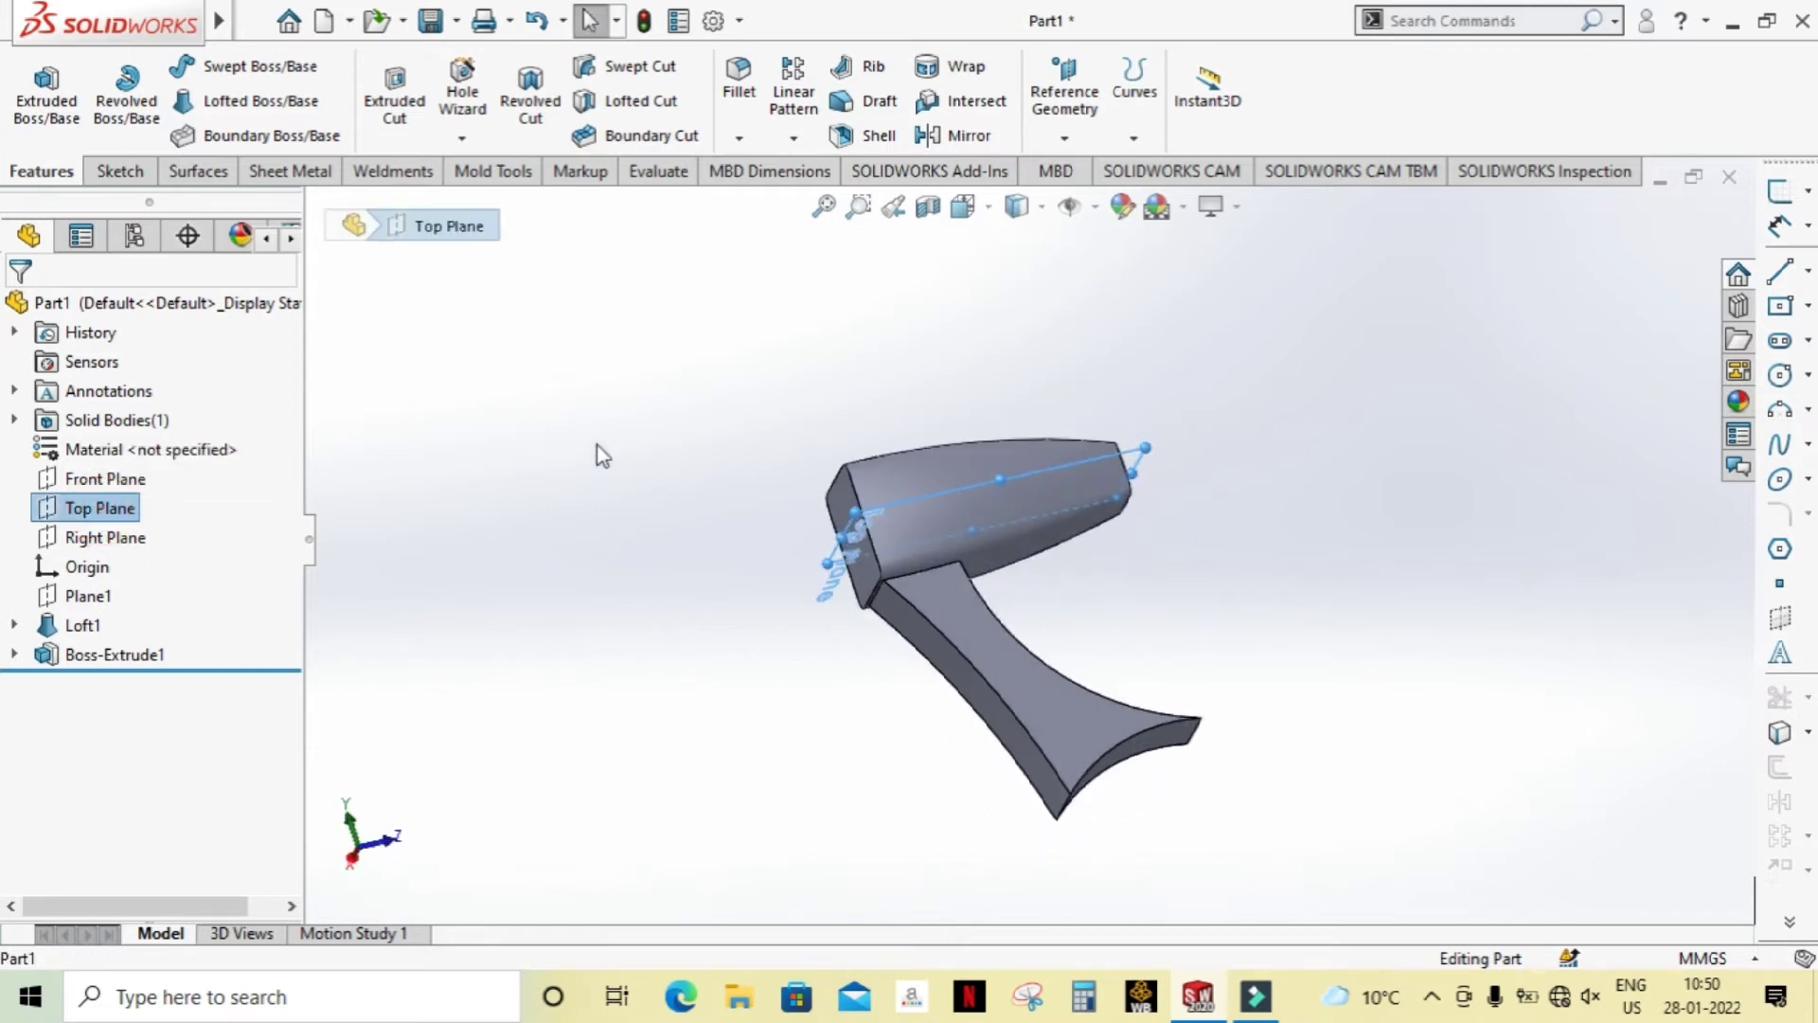
click(1064, 133)
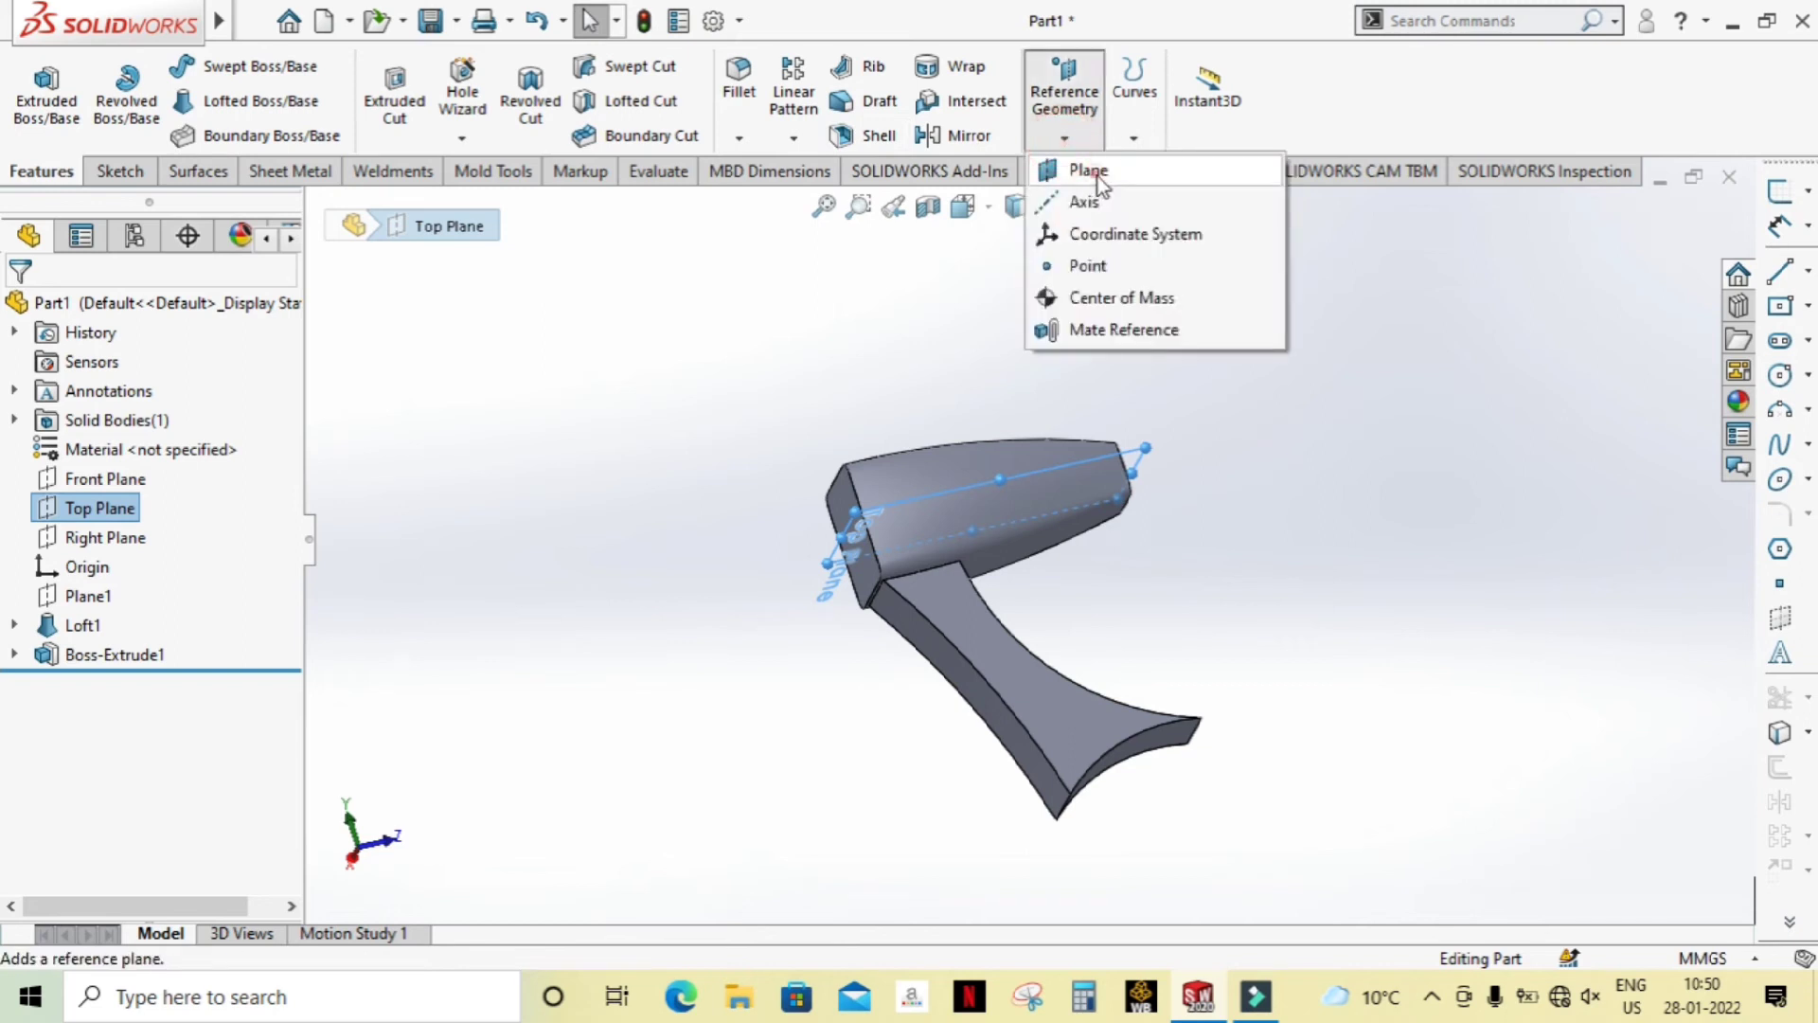
Step: Create Plane2 parallel to the Top Plane, flipped and offset 340 mm downward
click(1089, 172)
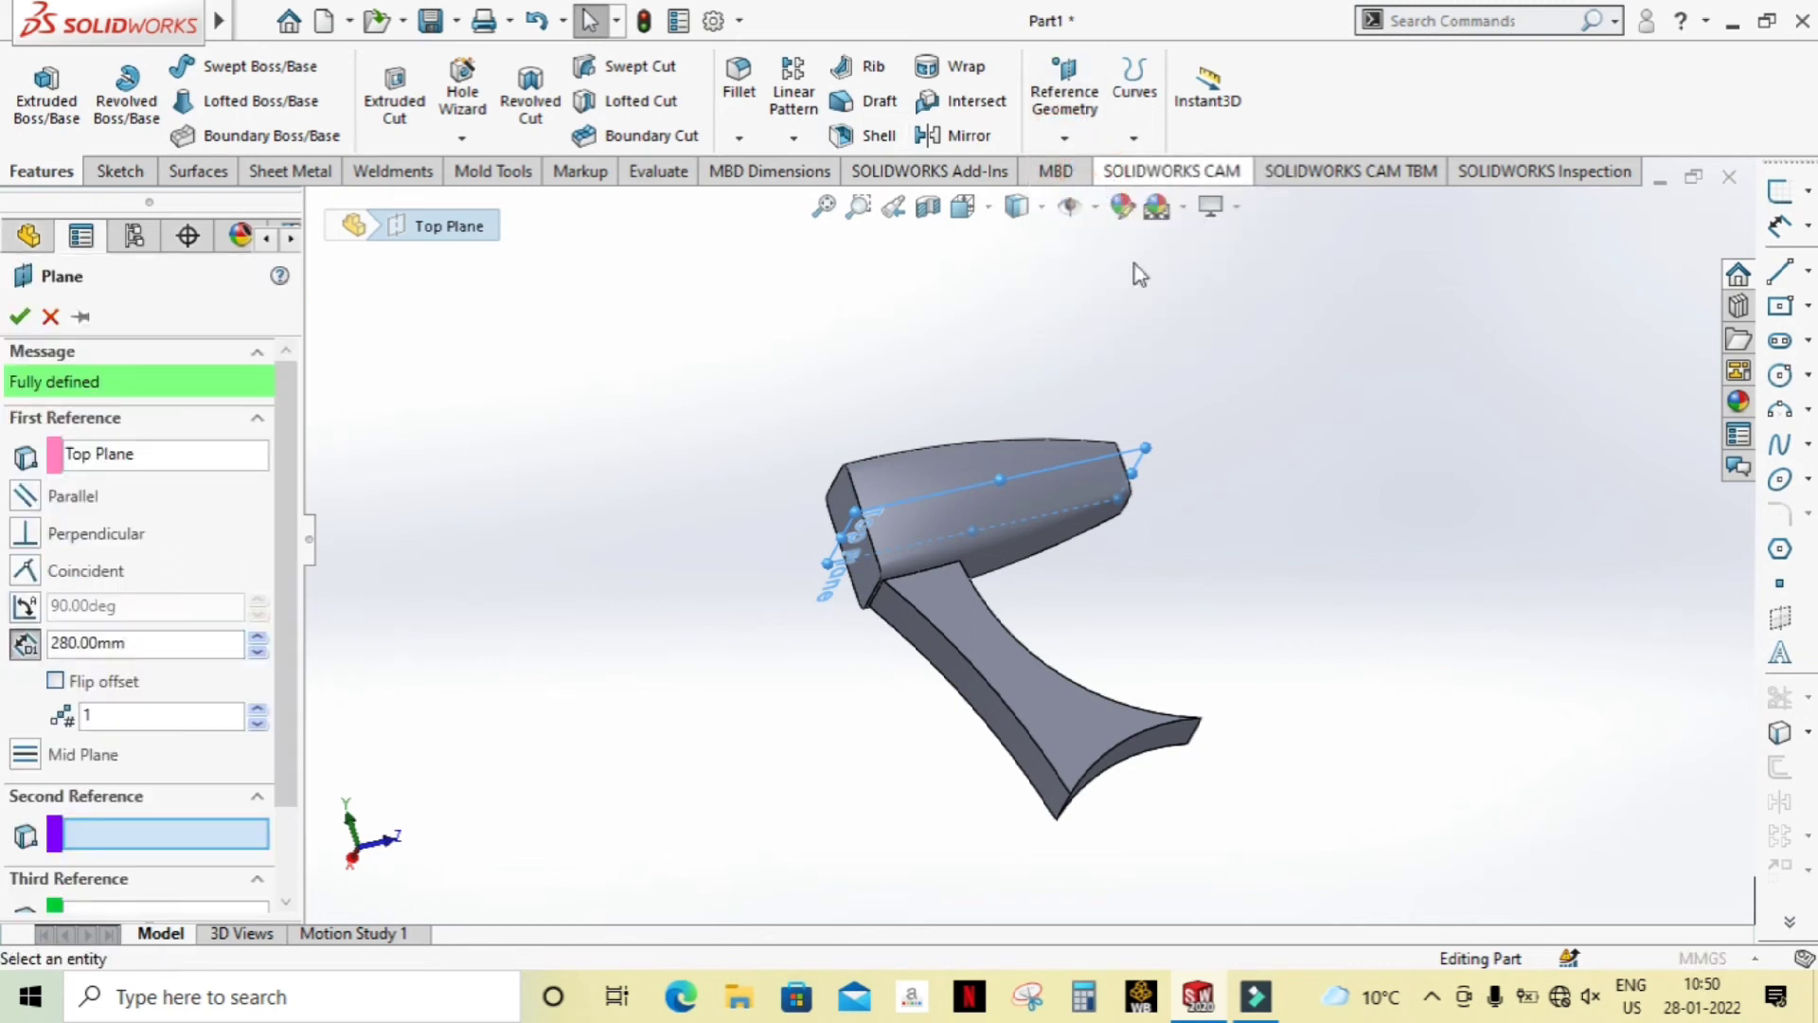
click(56, 680)
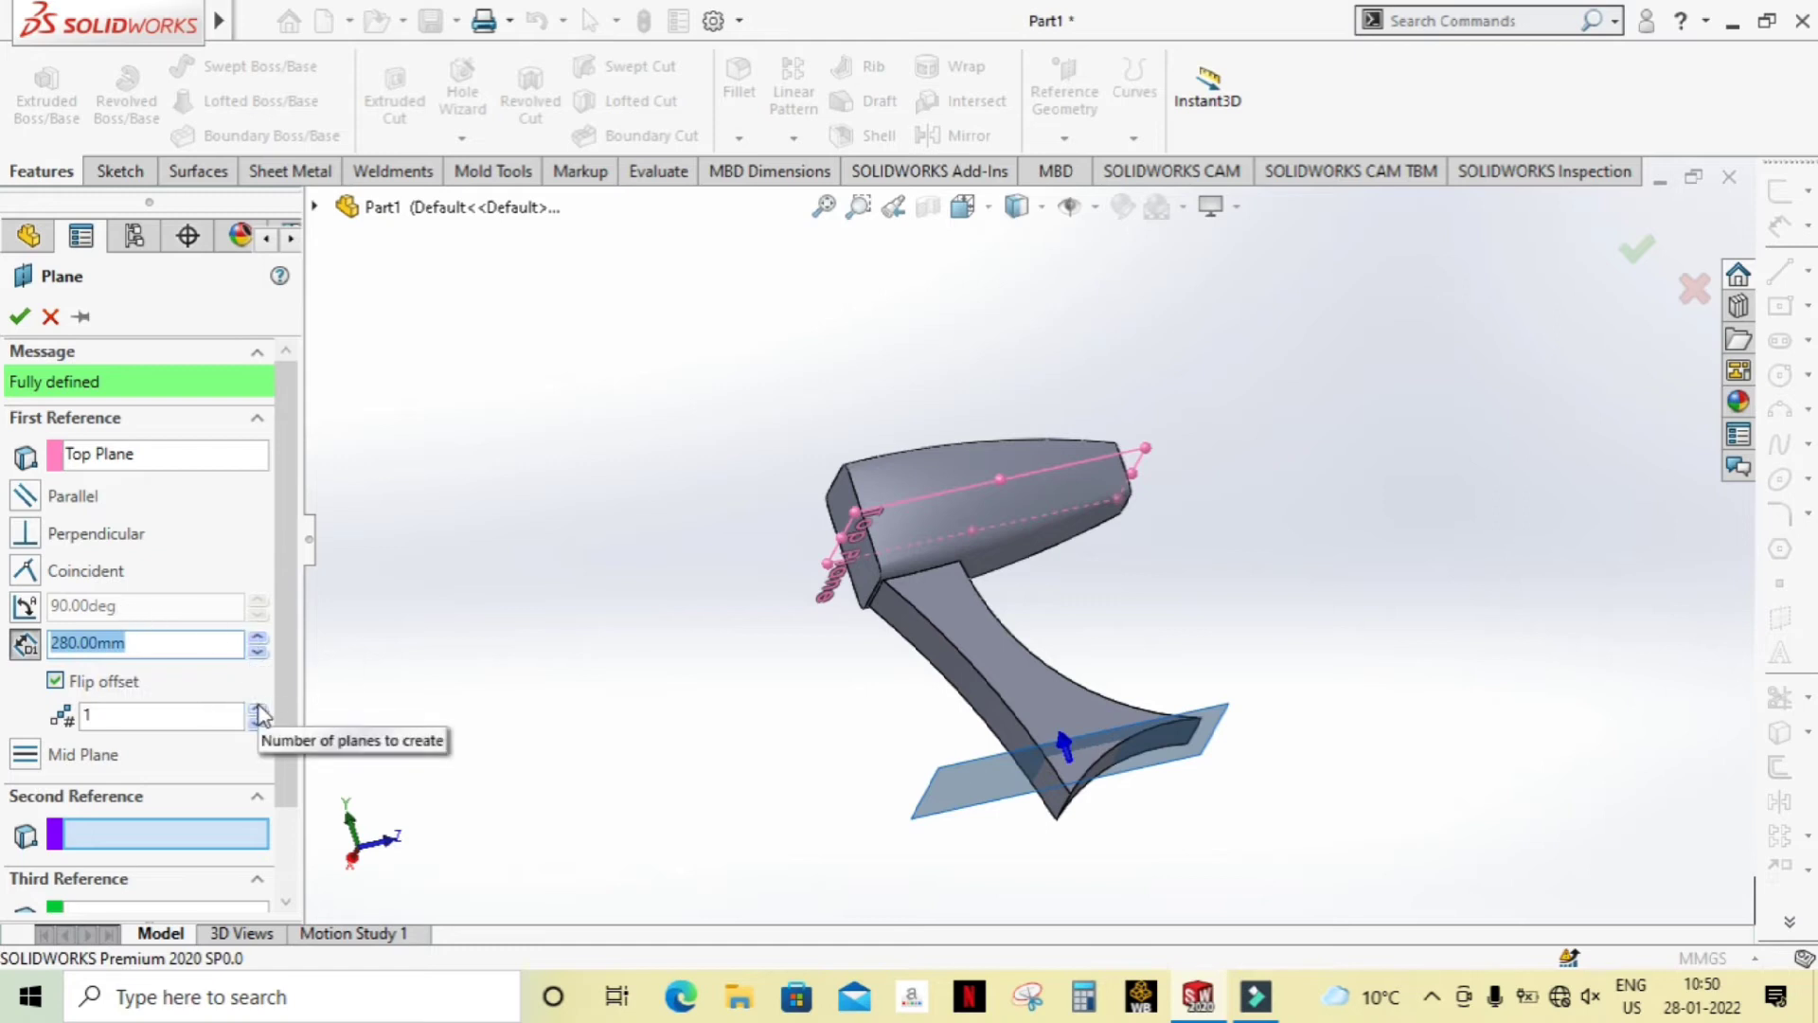
click(261, 644)
click(260, 644)
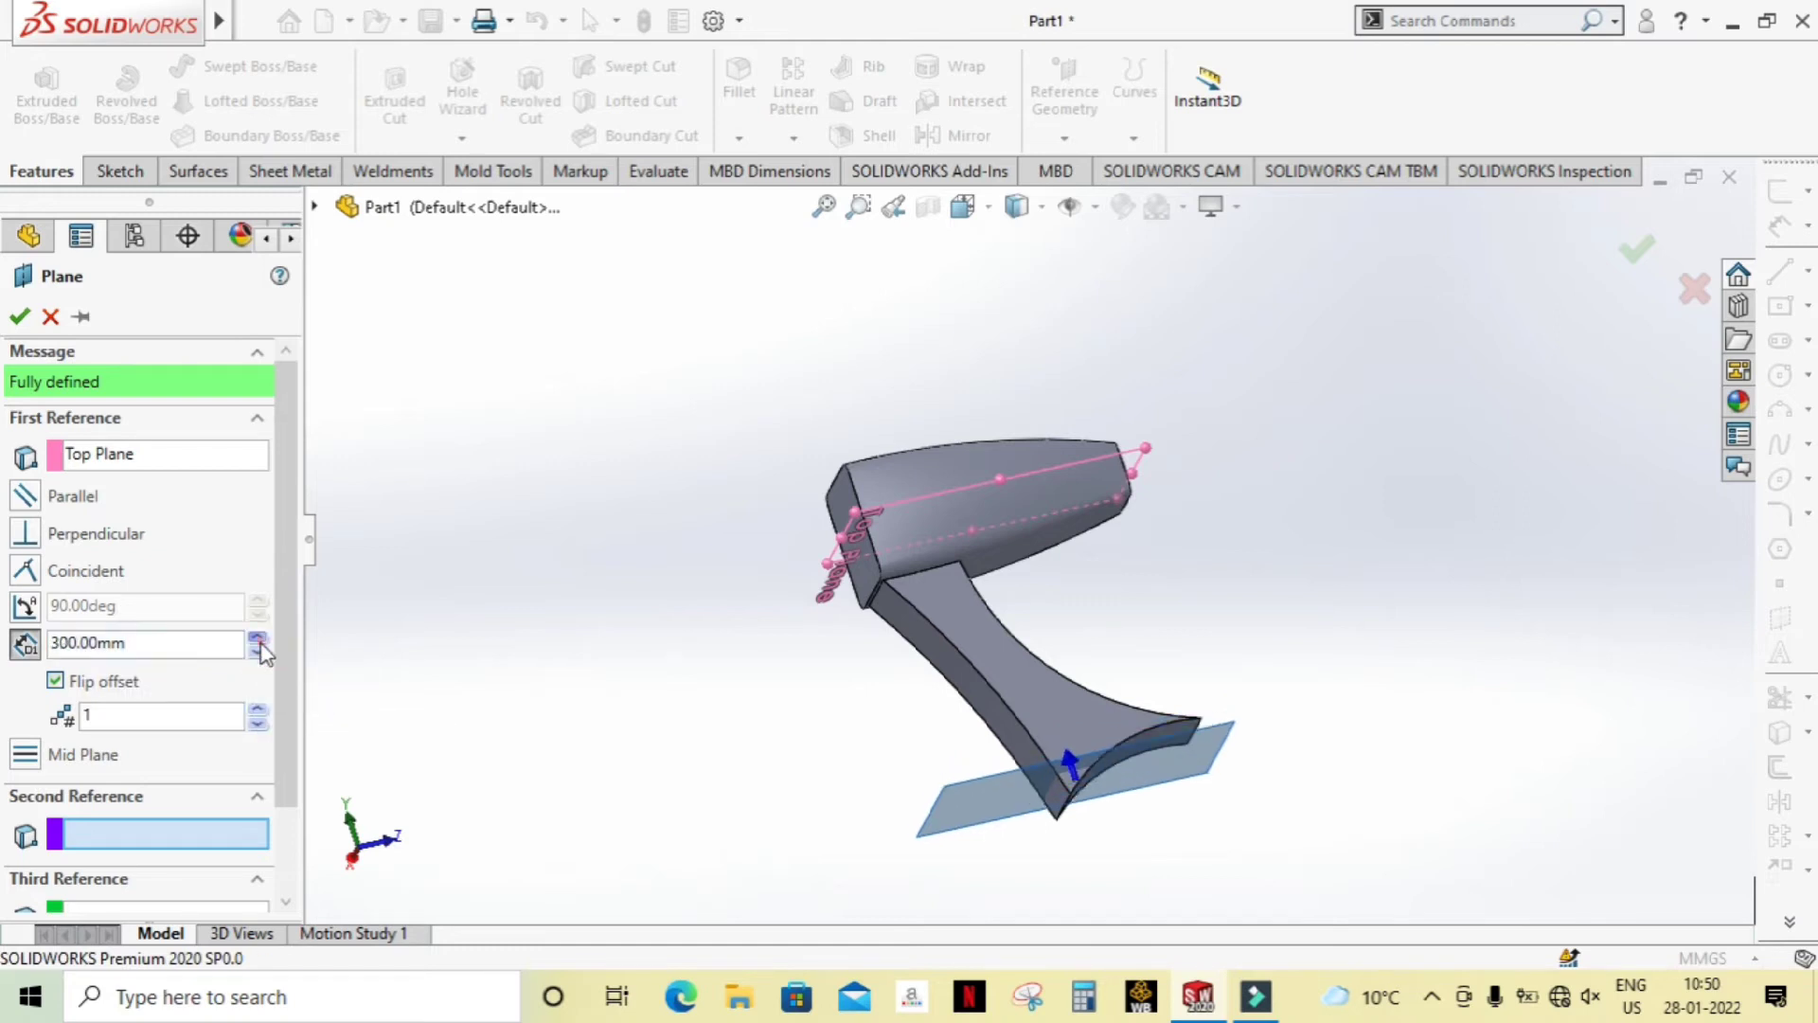
click(260, 644)
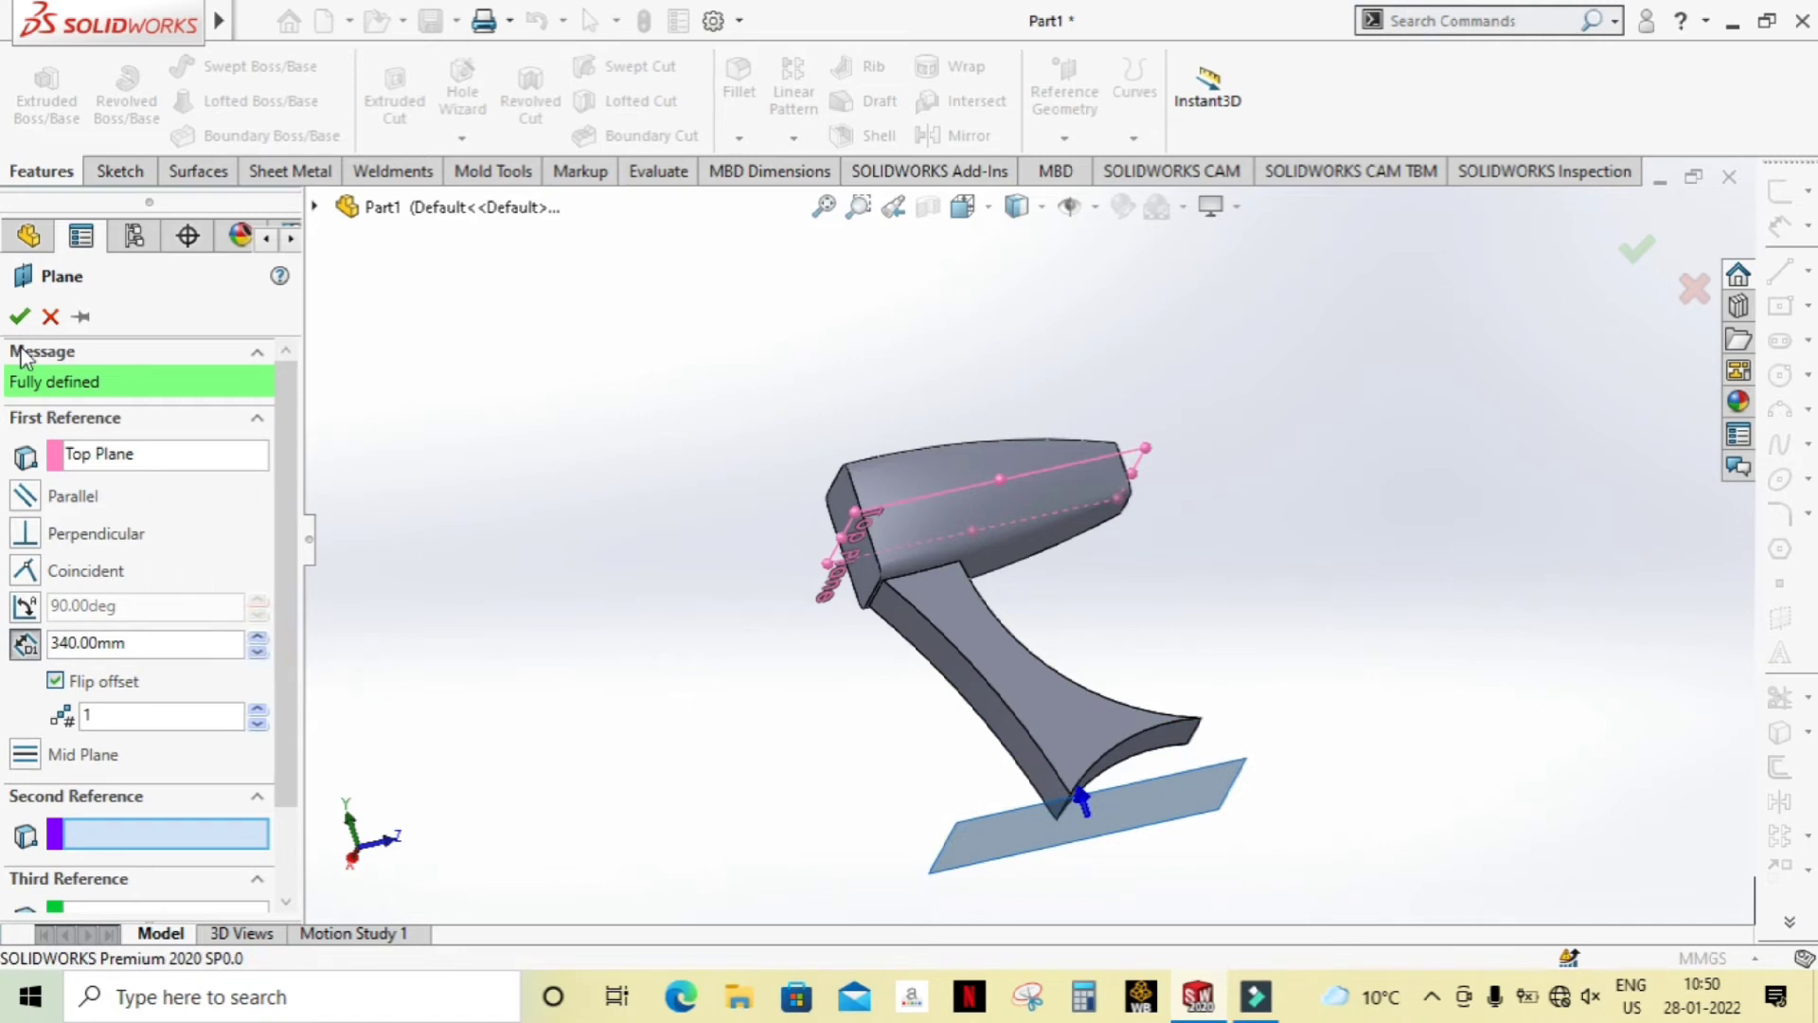
click(19, 316)
mouse_move(686, 543)
middle_down()
mouse_move(1342, 604)
mouse_move(1314, 565)
mouse_move(1331, 450)
mouse_move(1294, 446)
mouse_move(1246, 527)
mouse_move(1383, 700)
mouse_move(1307, 621)
mouse_move(1250, 690)
mouse_move(1291, 799)
mouse_move(1297, 753)
mouse_move(1322, 783)
mouse_move(1250, 679)
mouse_move(1266, 702)
mouse_move(969, 669)
middle_up()
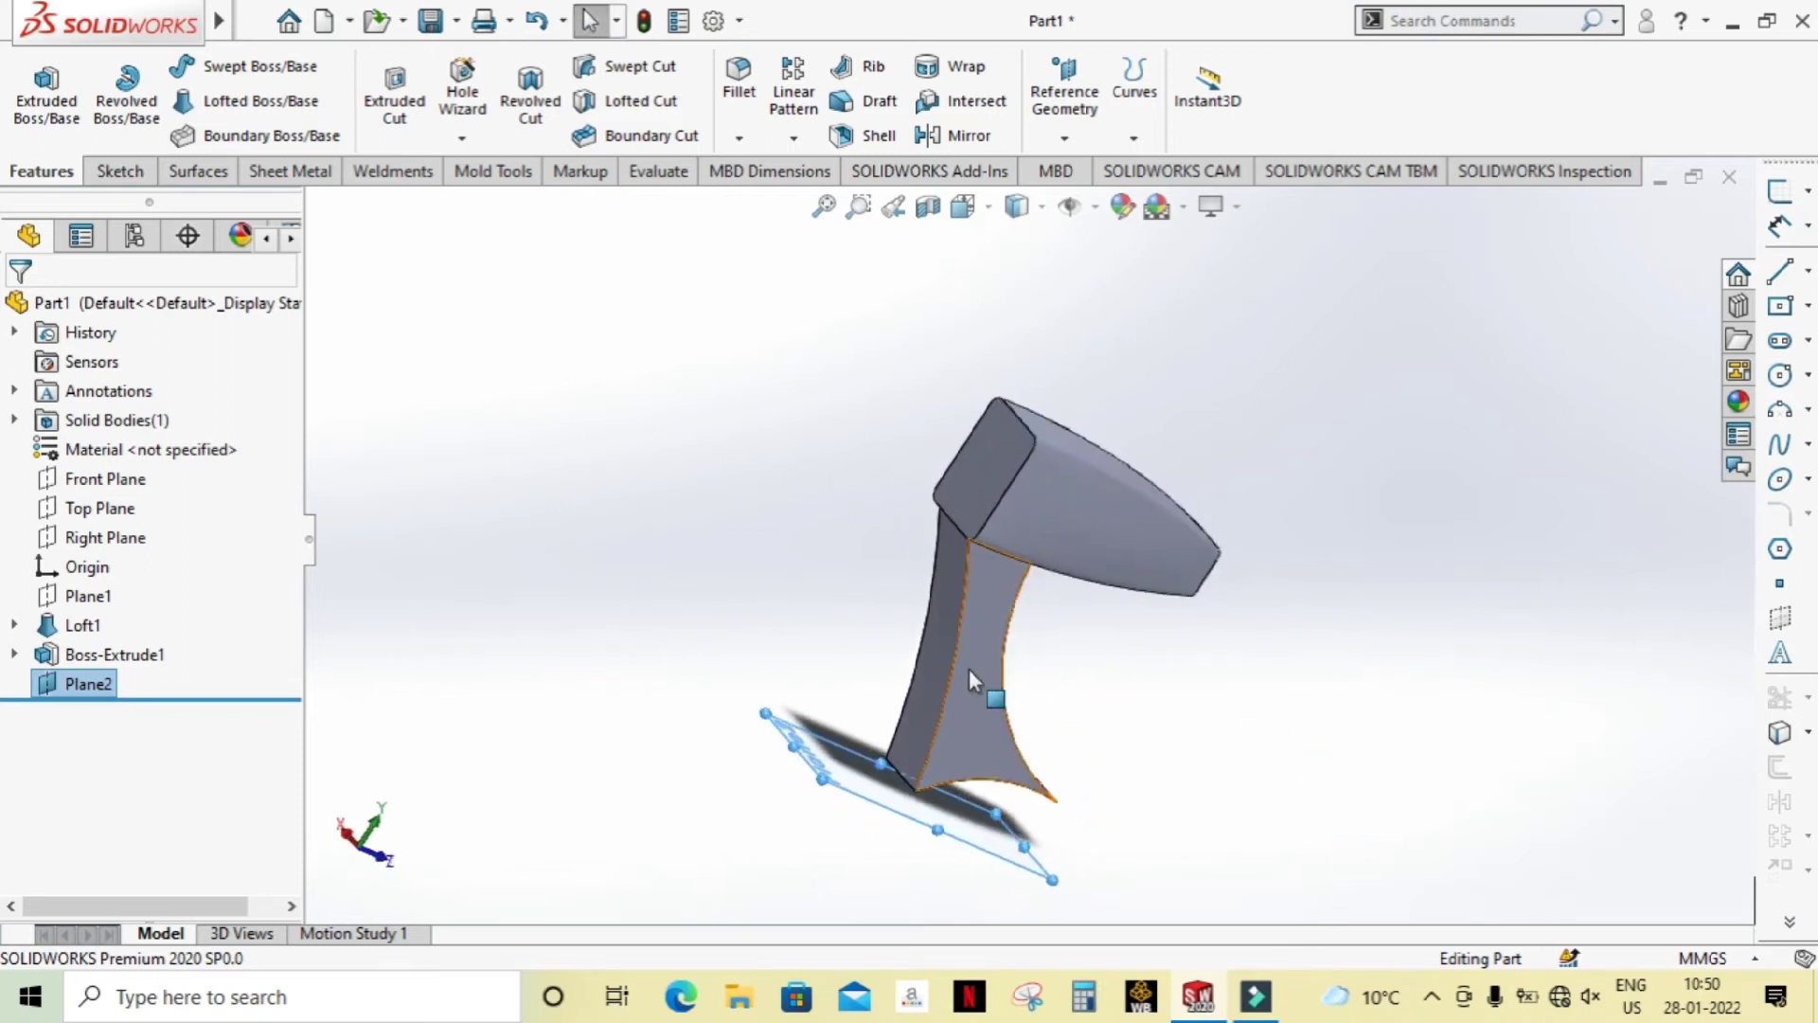
click(968, 668)
Step: In Sketch8 on the handle face, draw three overlapping circles along the handle's front edge
click(1086, 589)
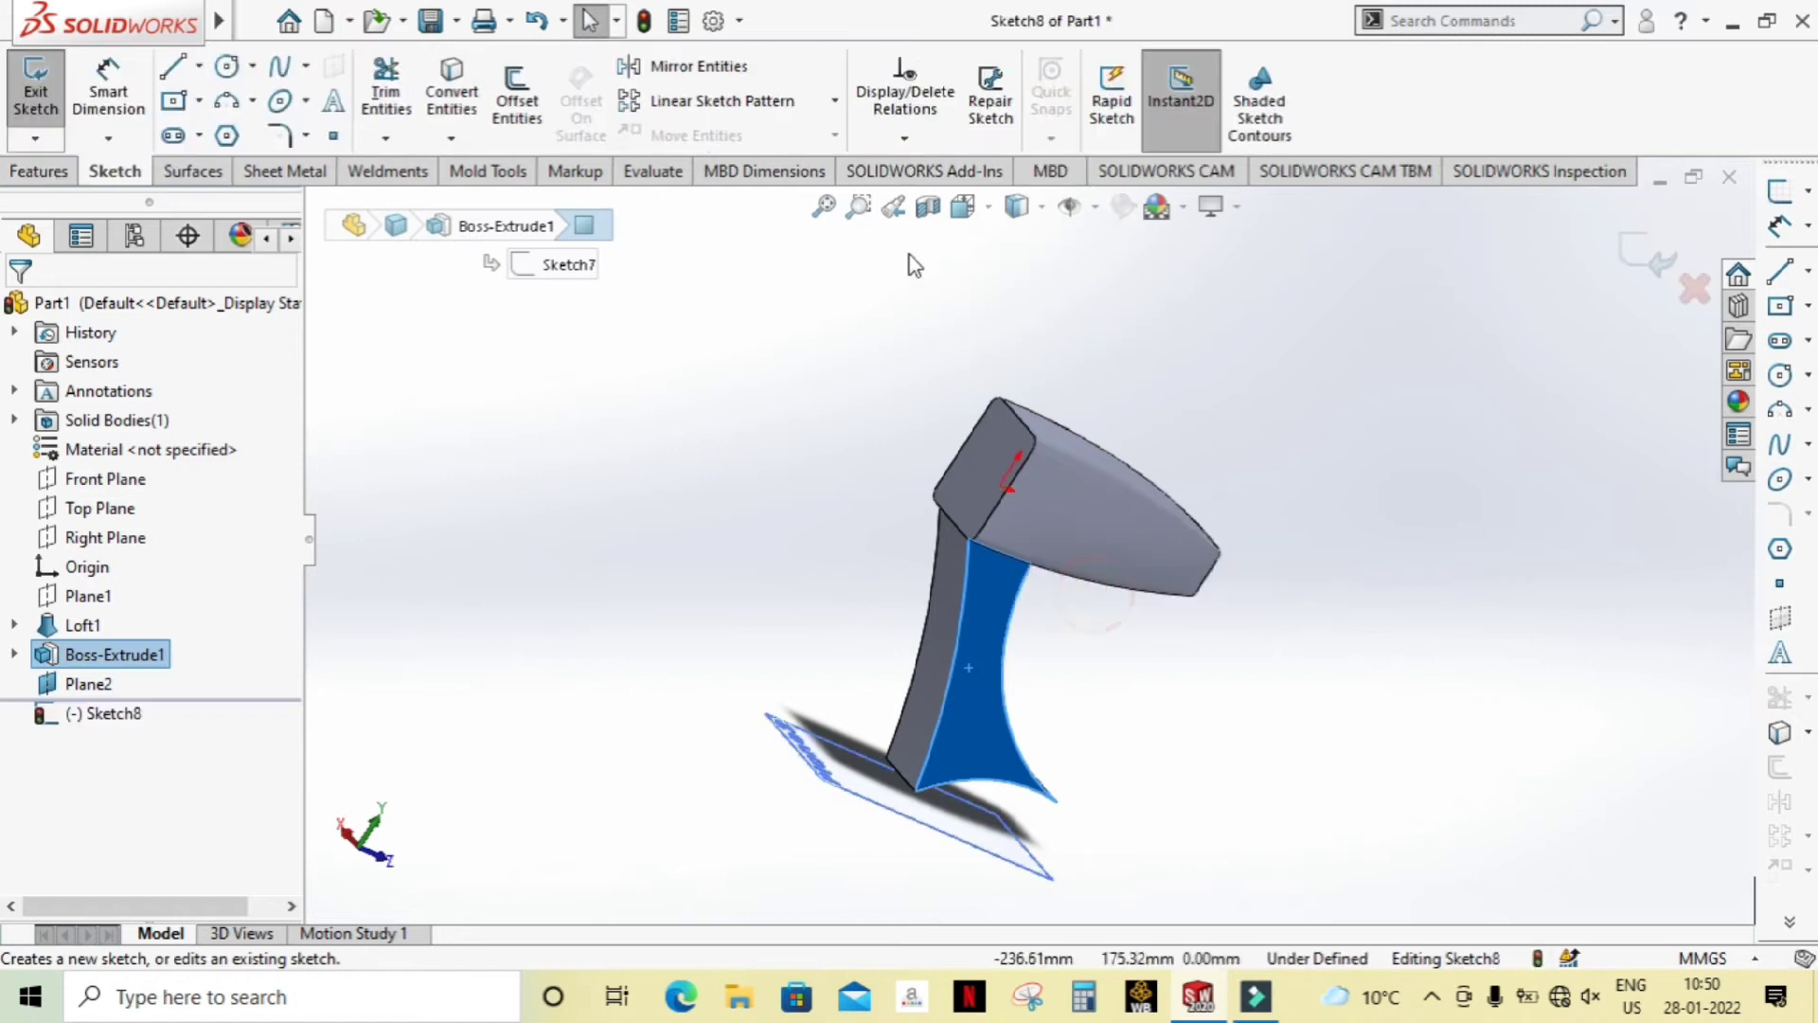
click(1040, 207)
click(965, 204)
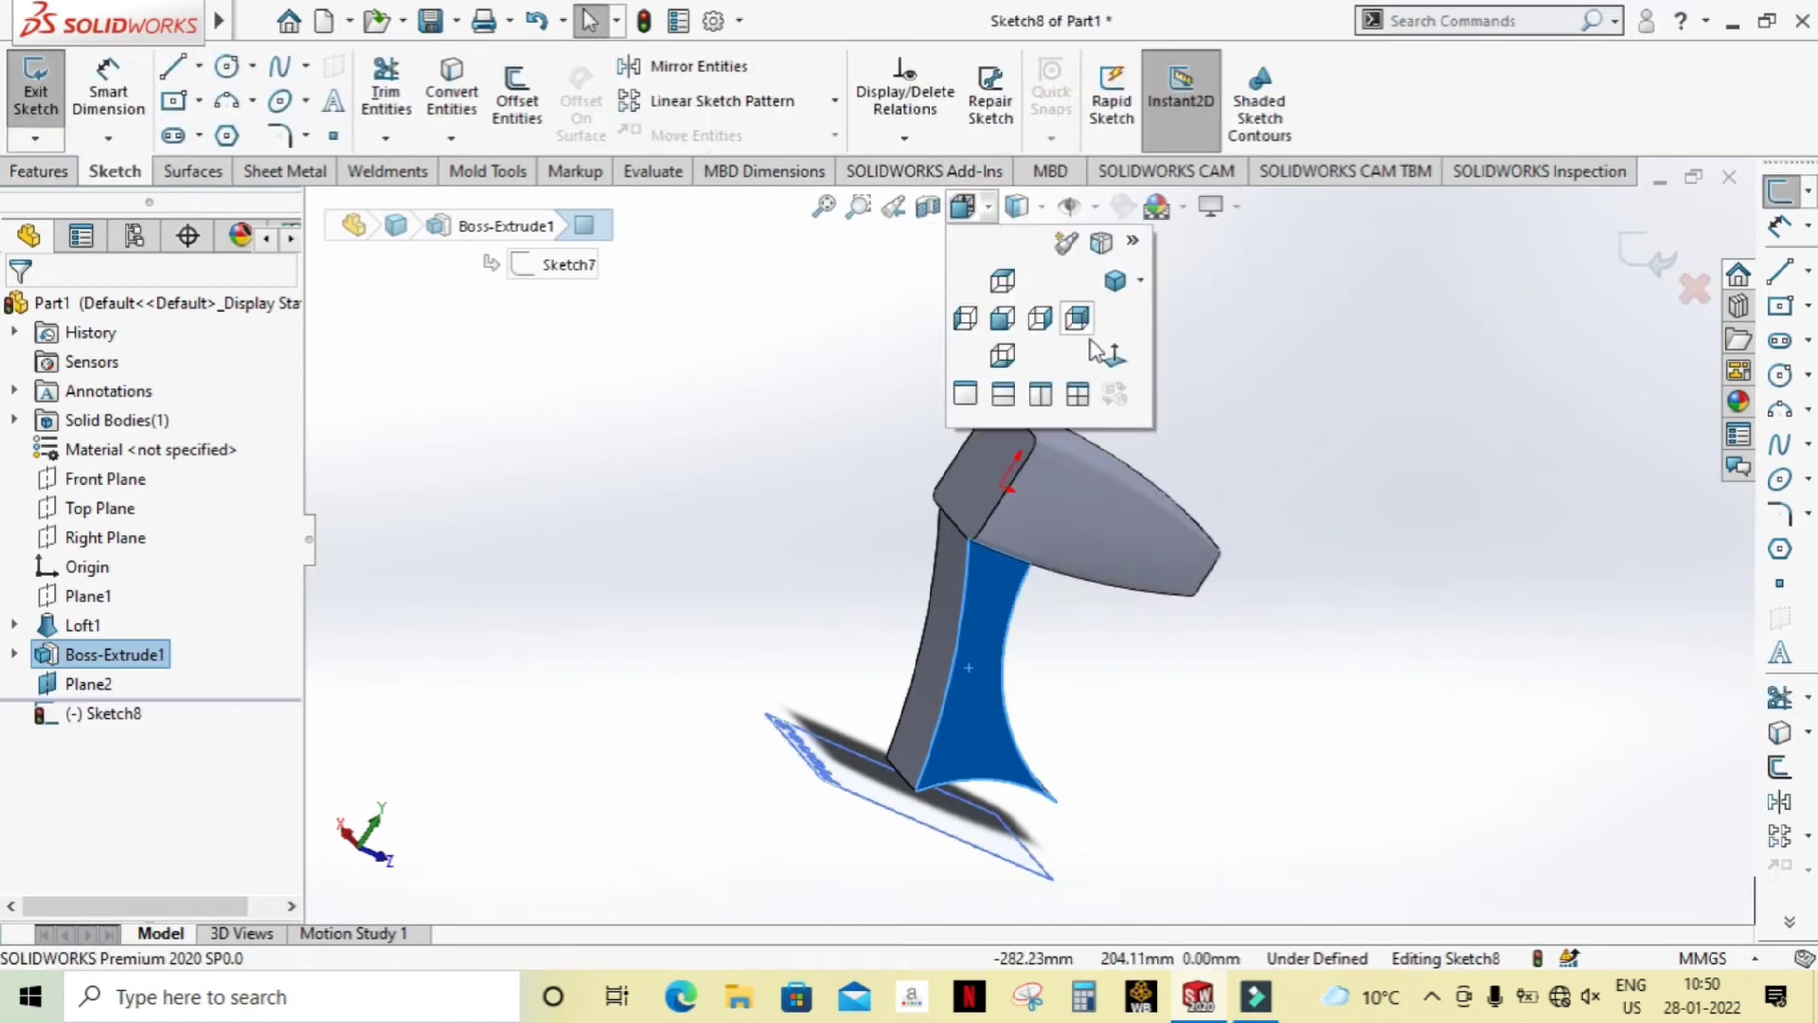
click(1091, 343)
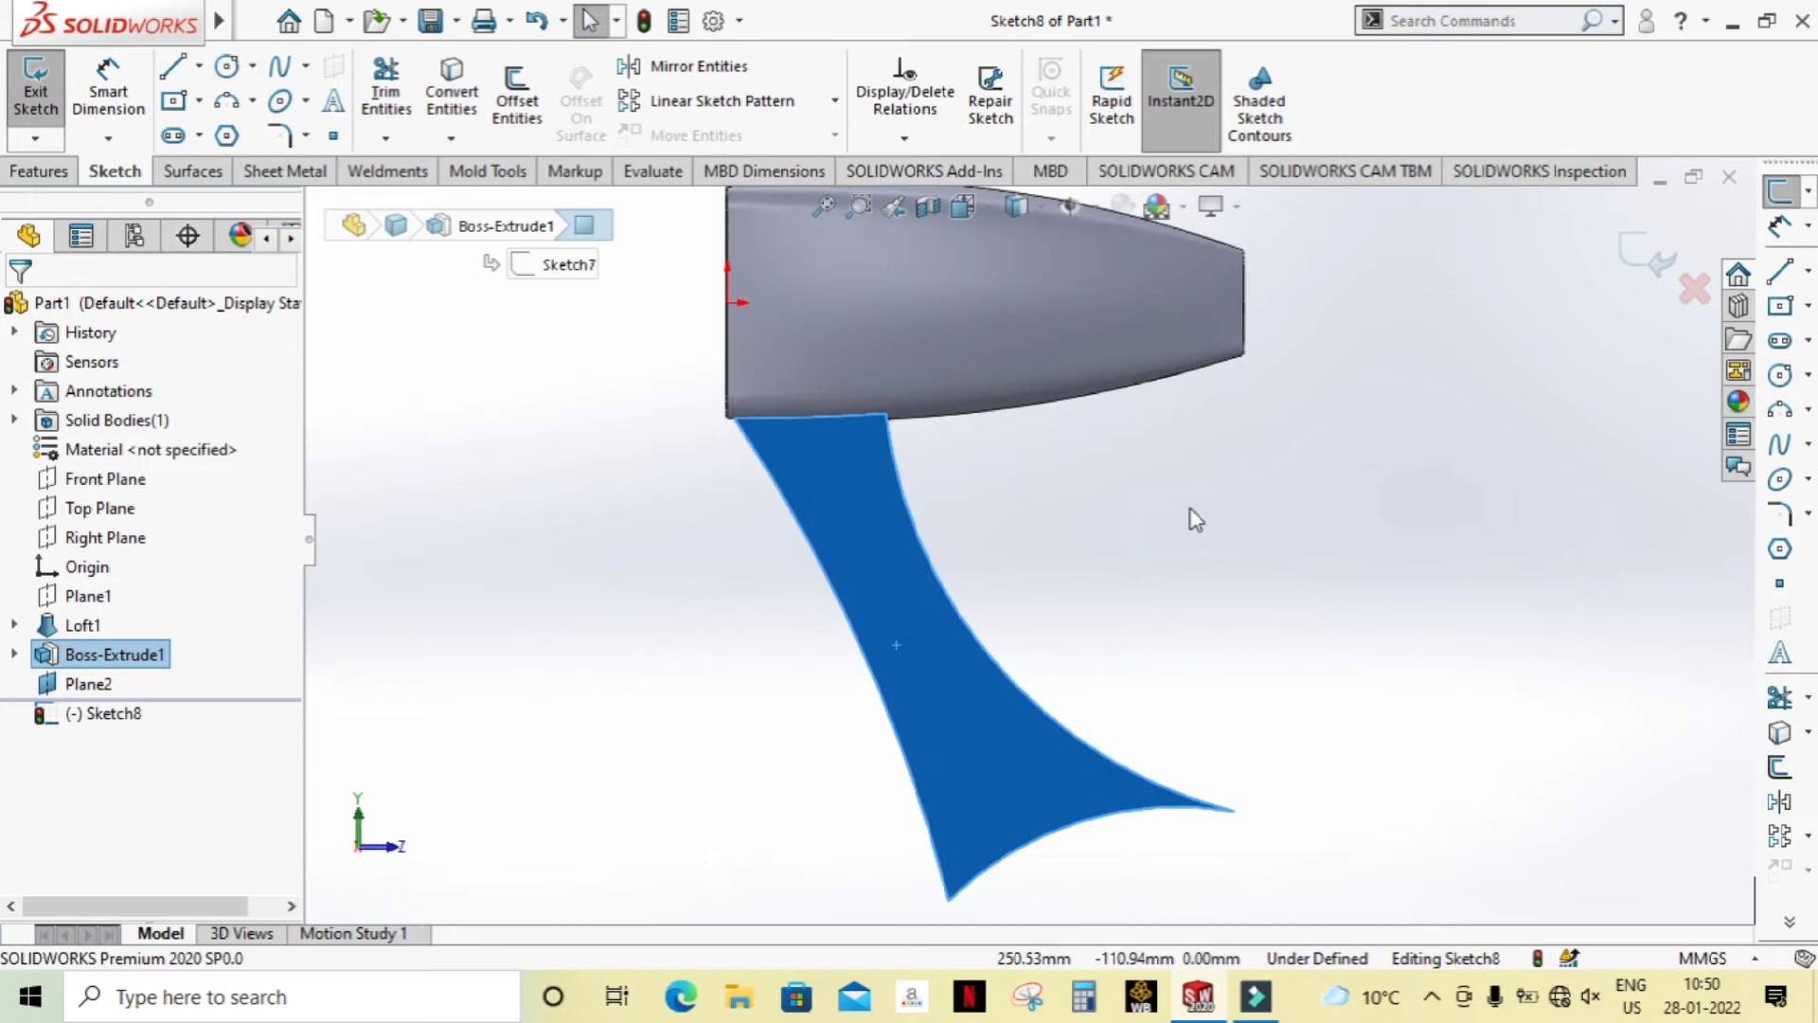
click(515, 572)
click(230, 65)
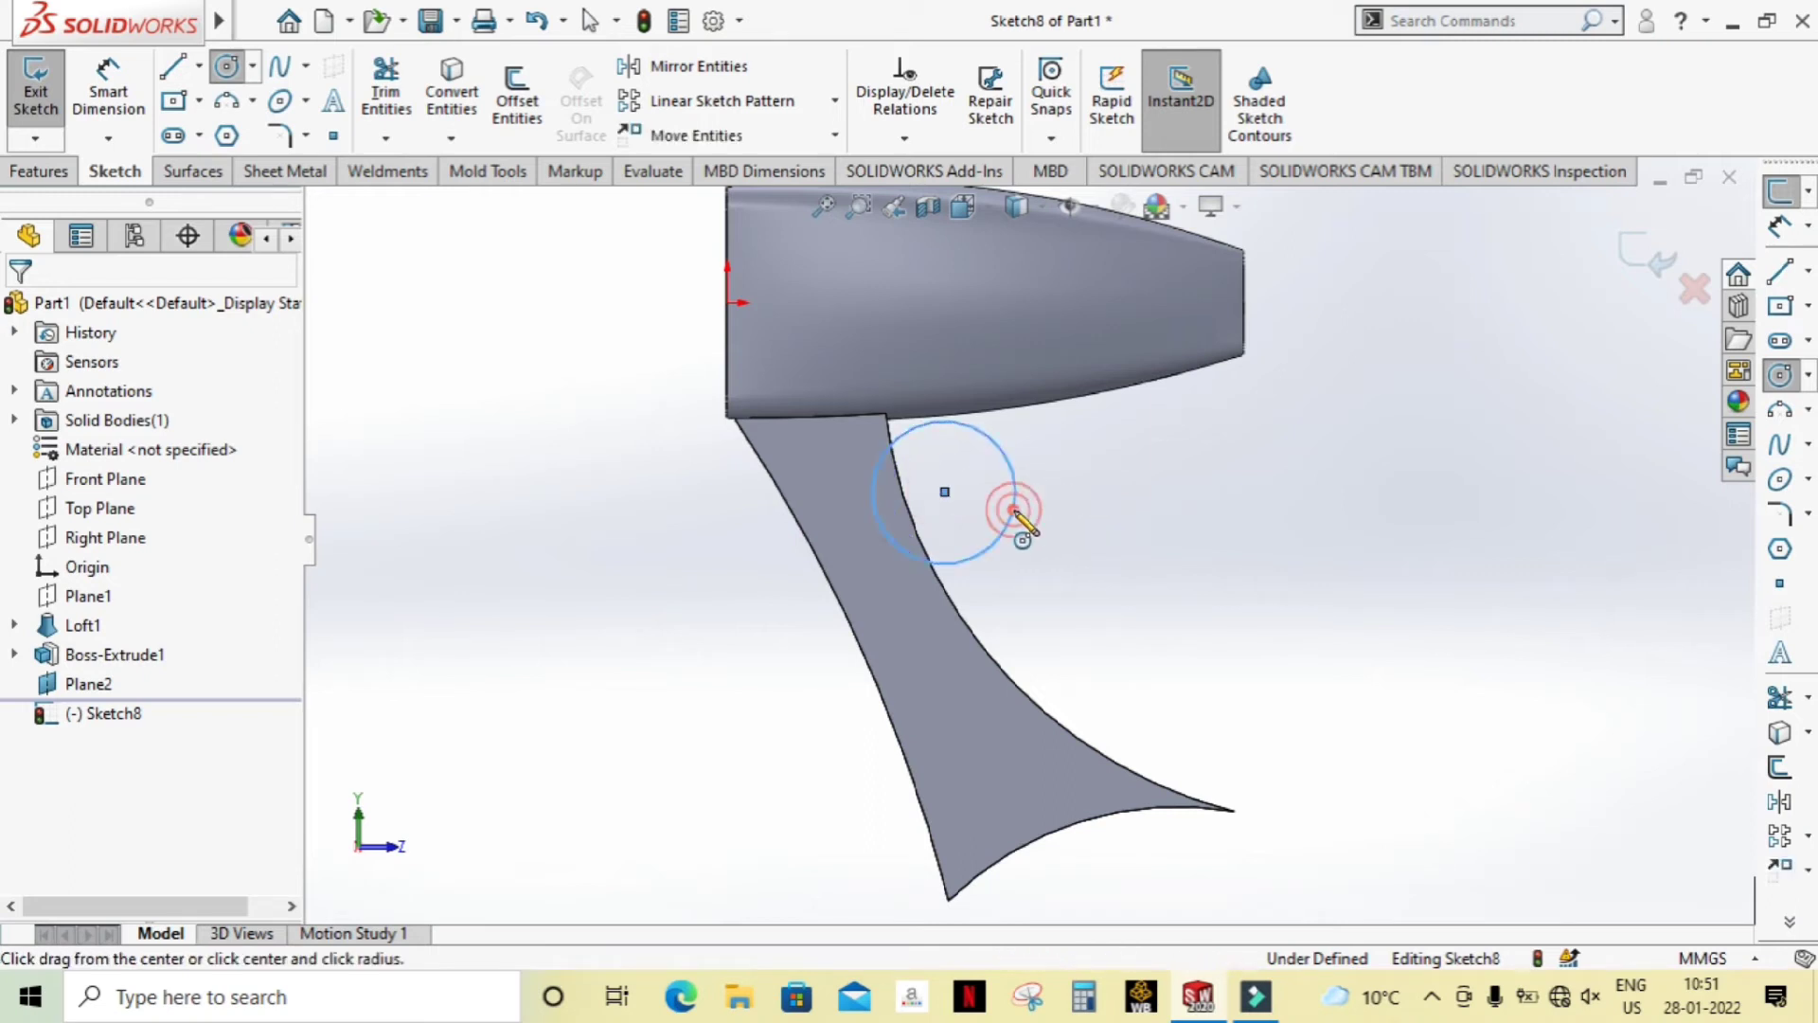
click(1015, 602)
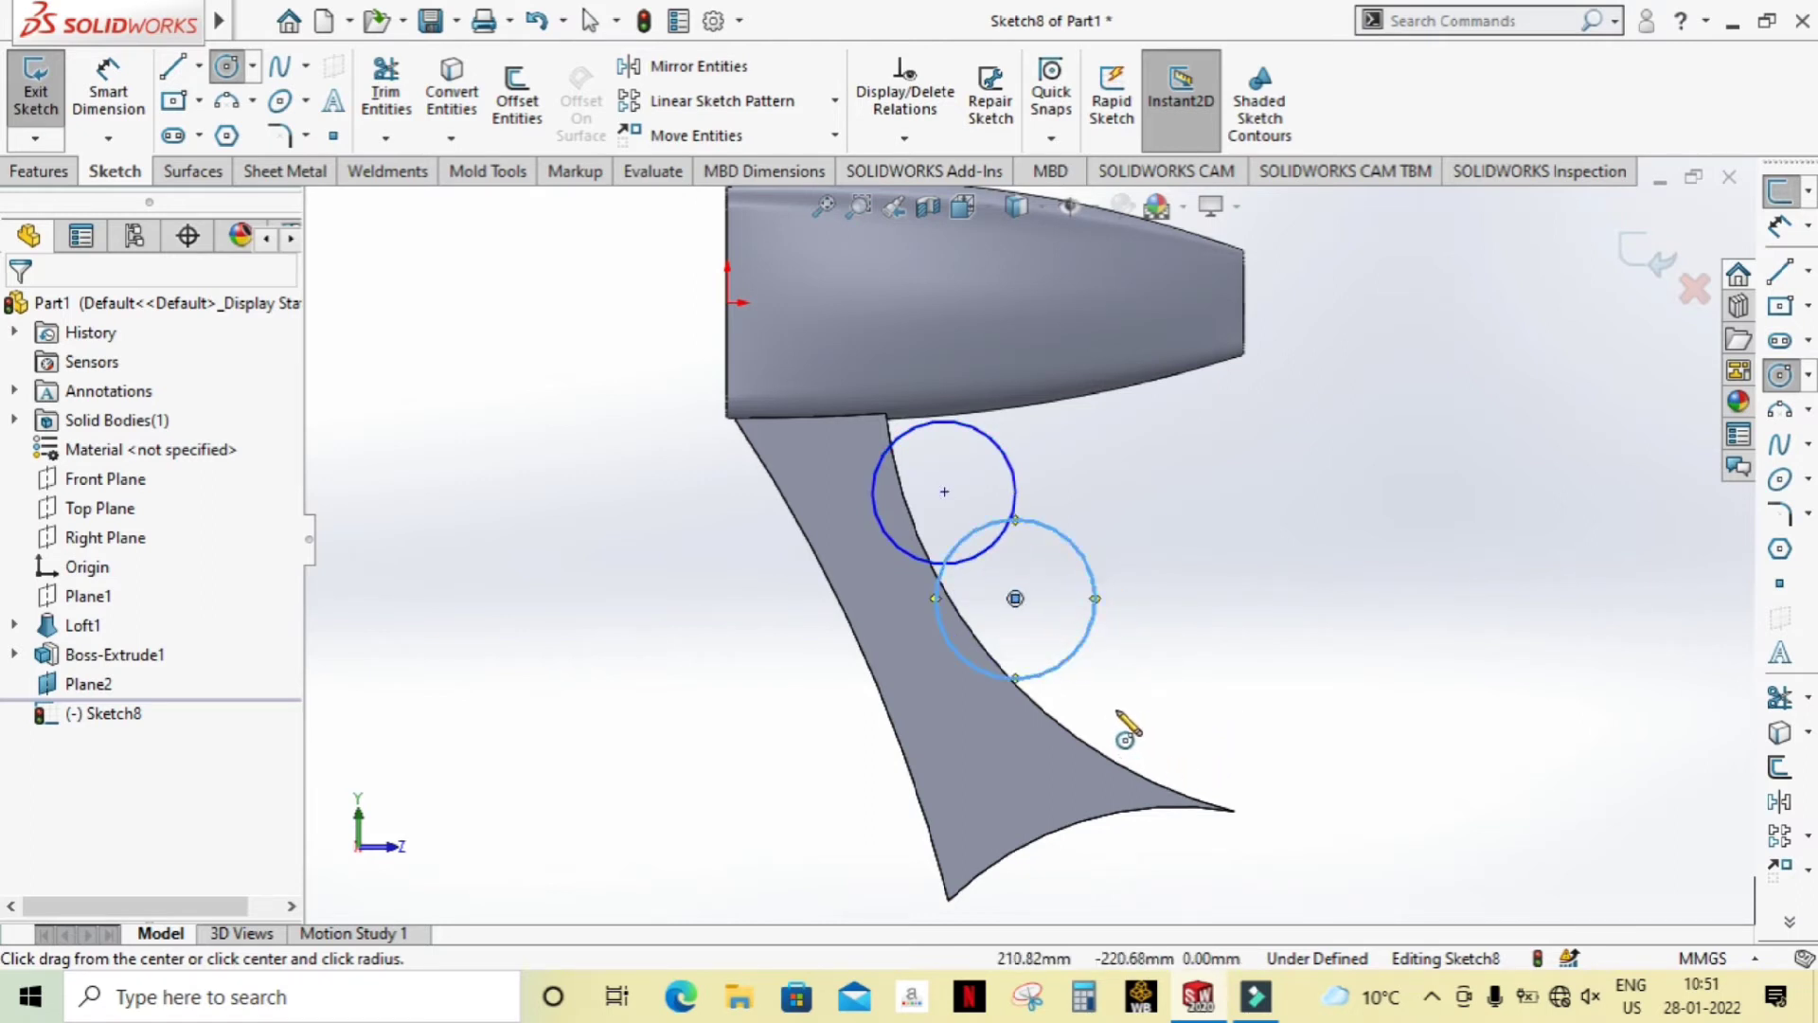
click(1095, 706)
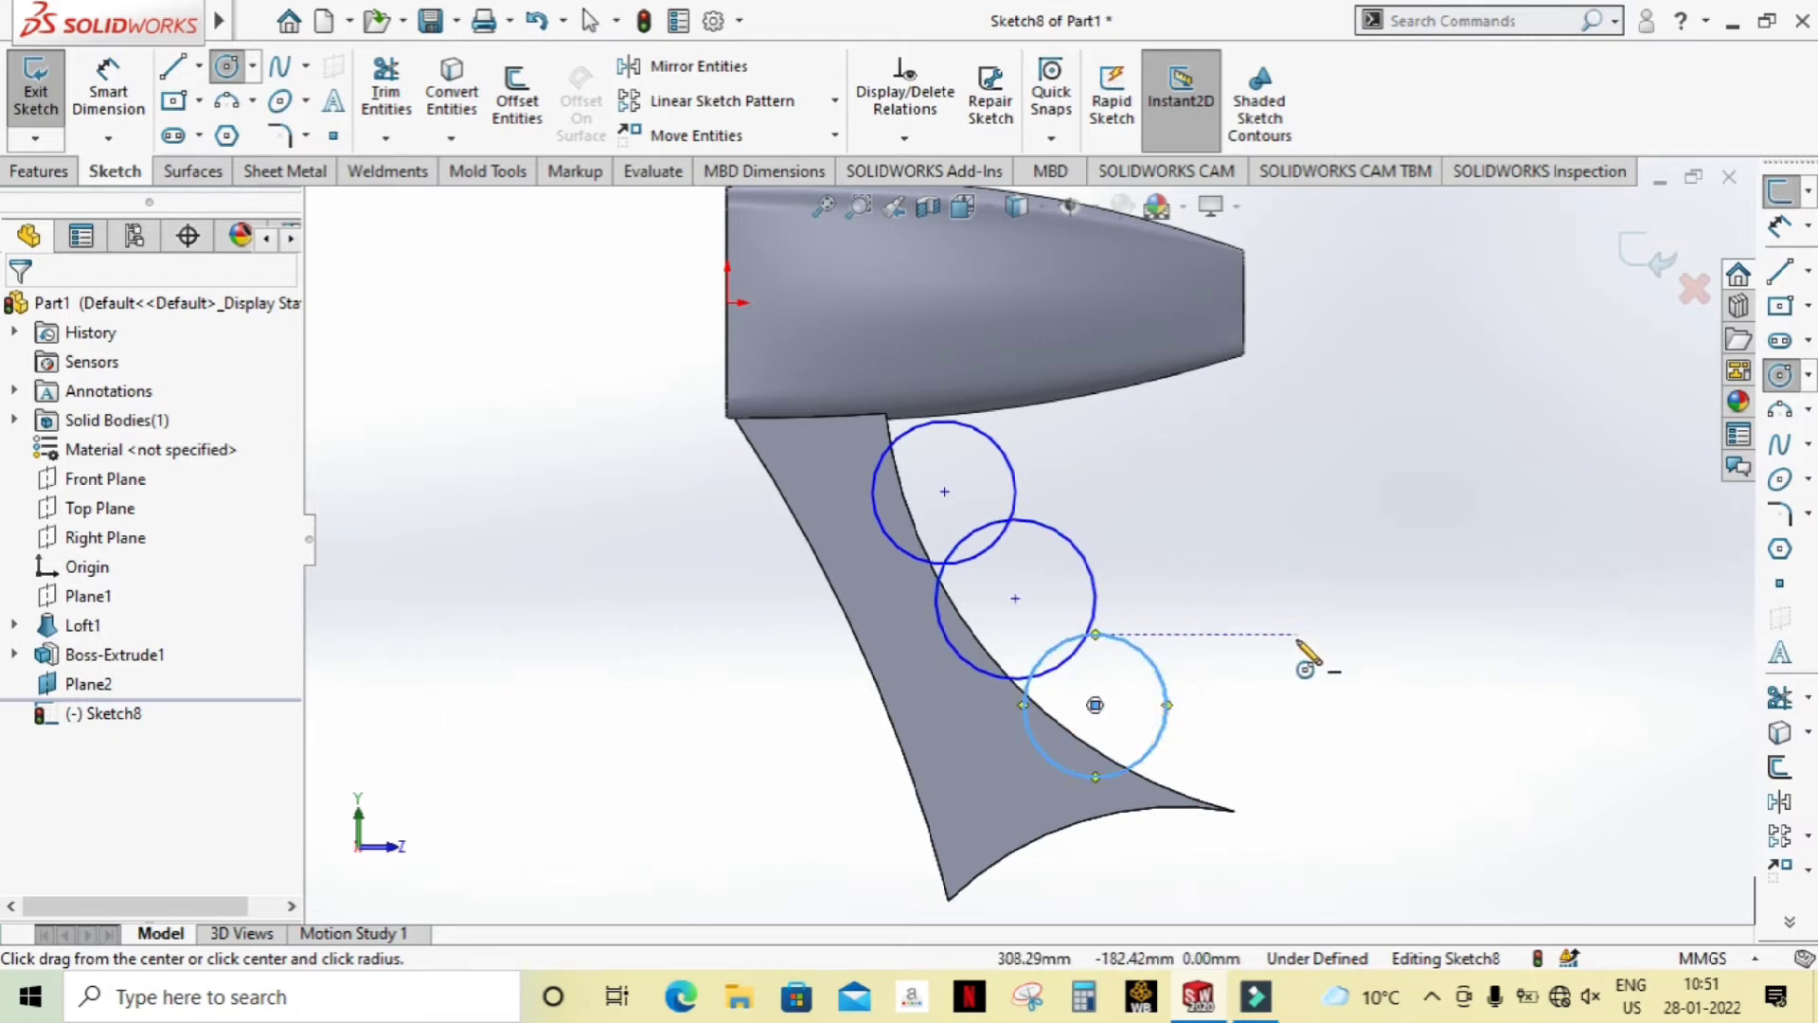
key(Escape)
scroll(1289, 608, down, 2)
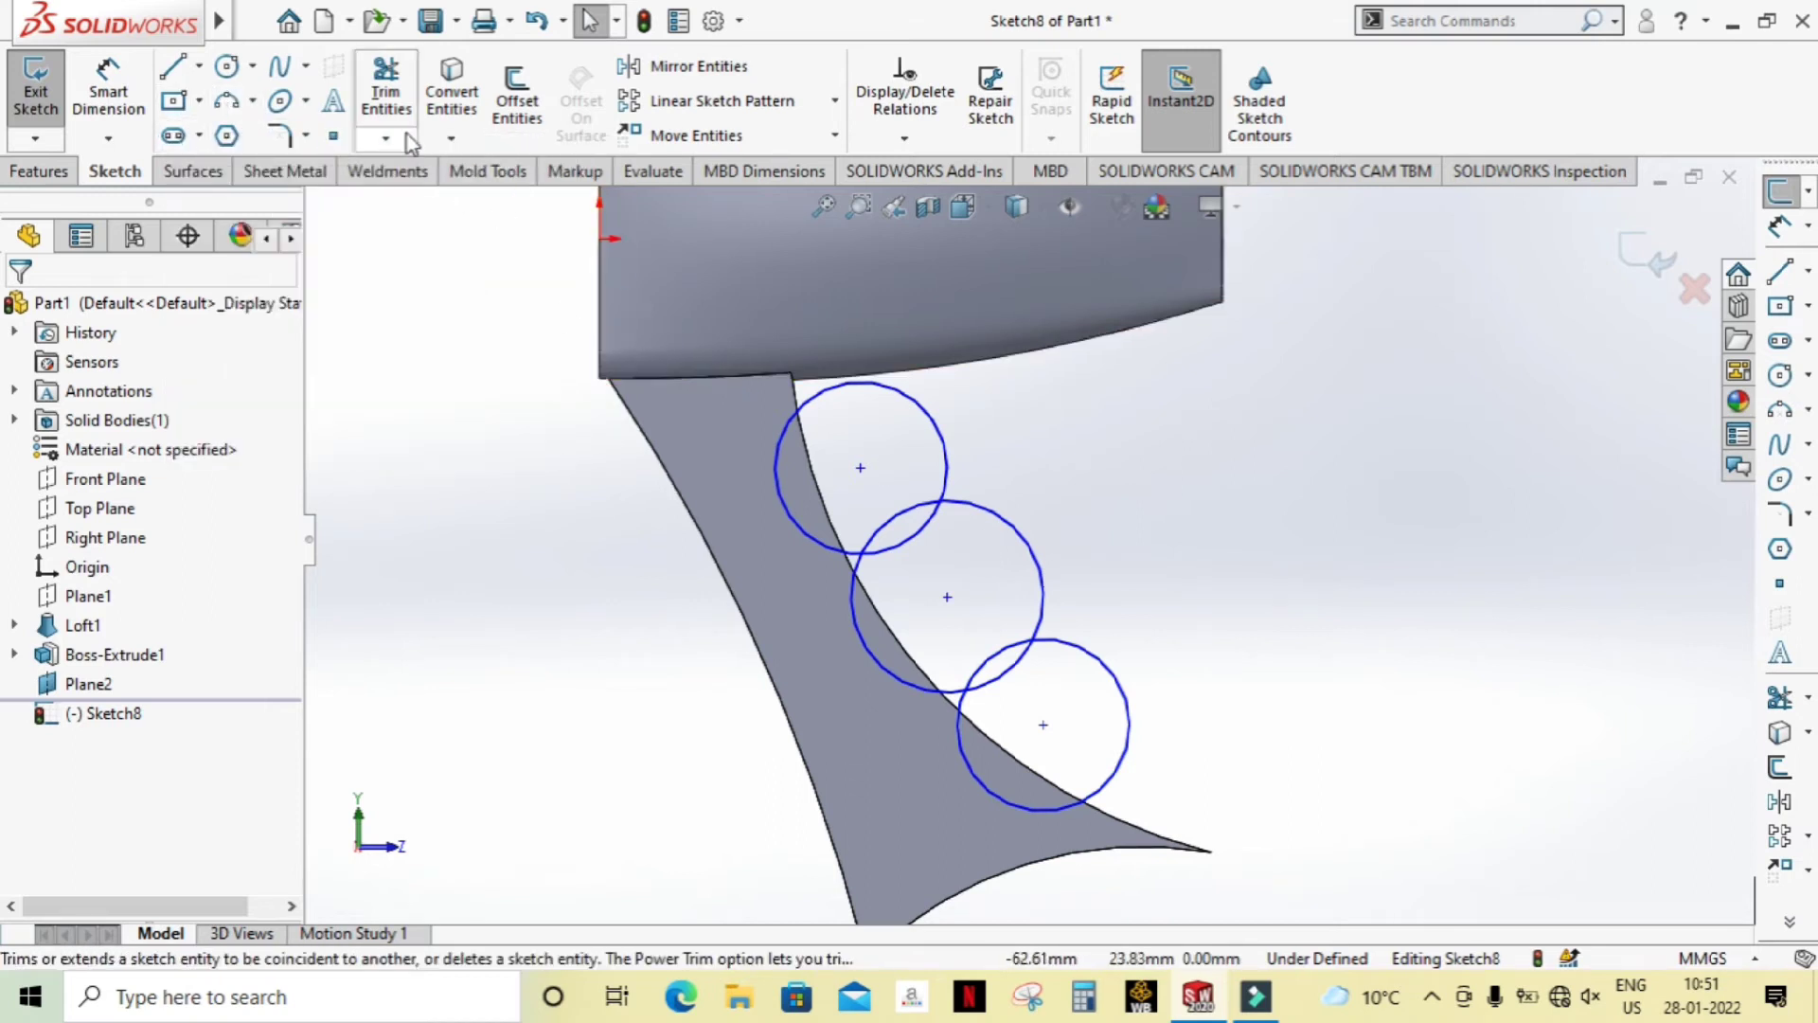
Step: Make the three grip circles equal in size
click(942, 439)
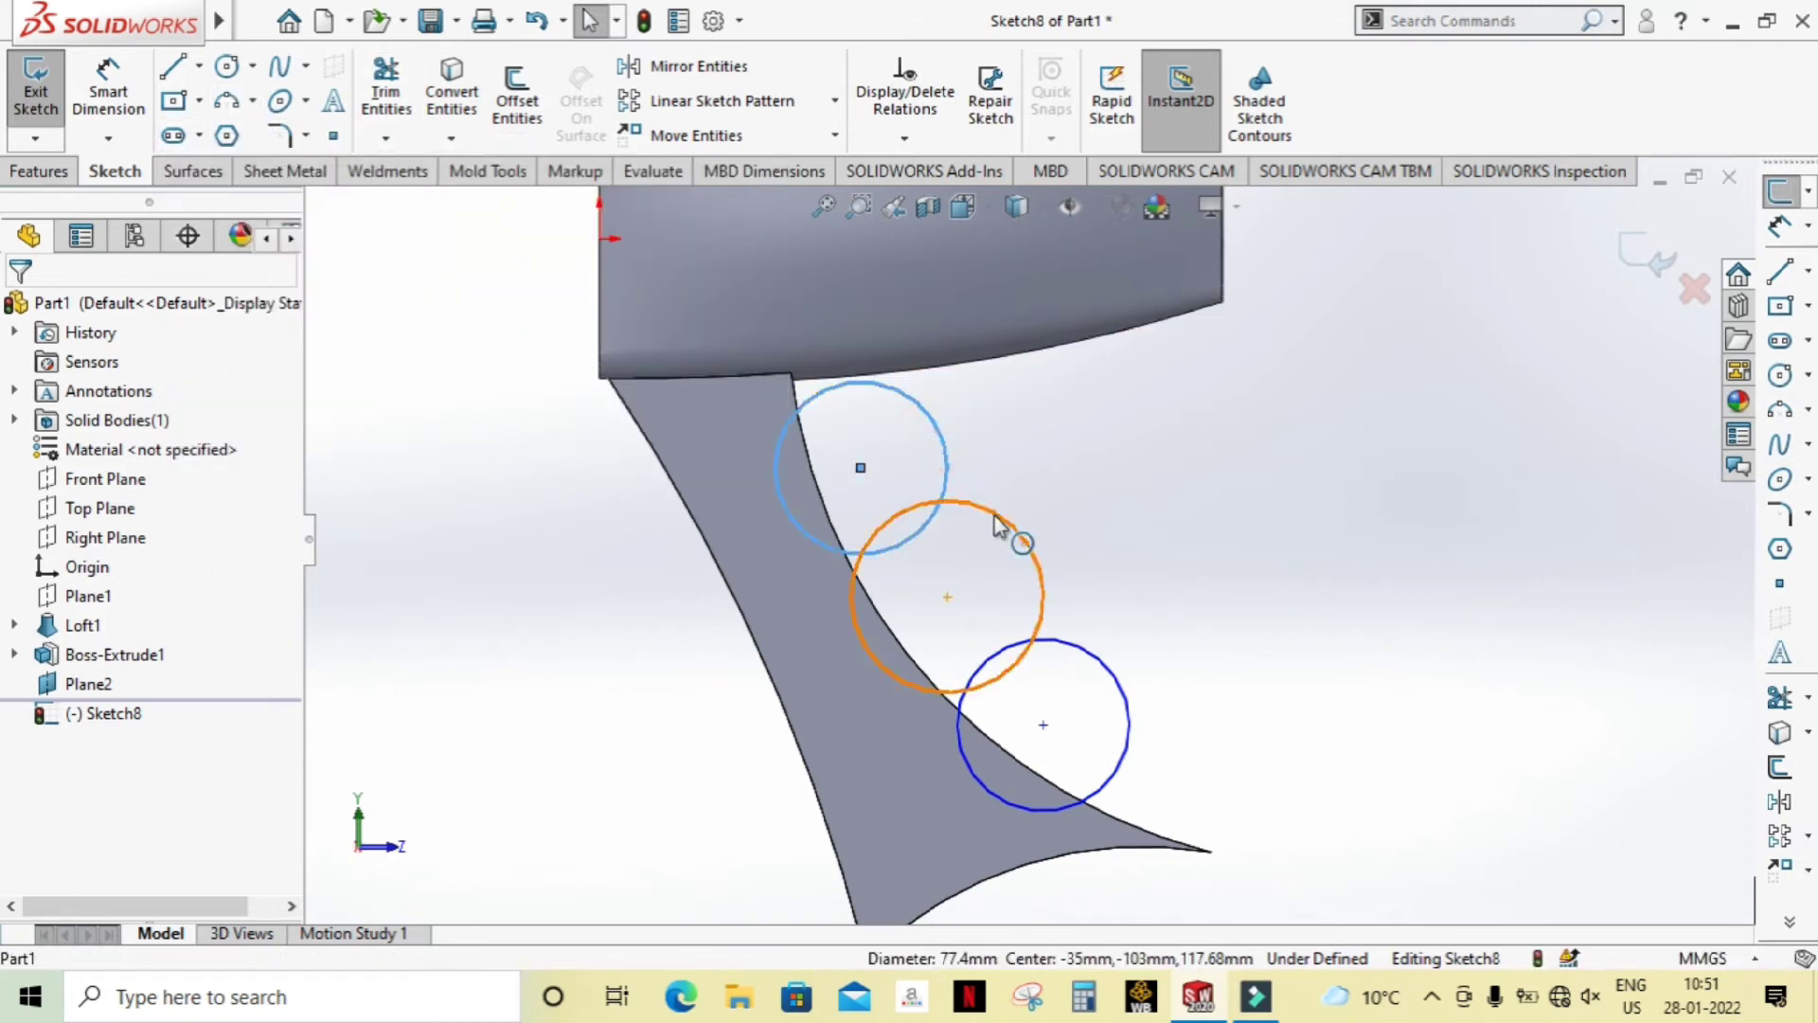
ctrl+click(1082, 670)
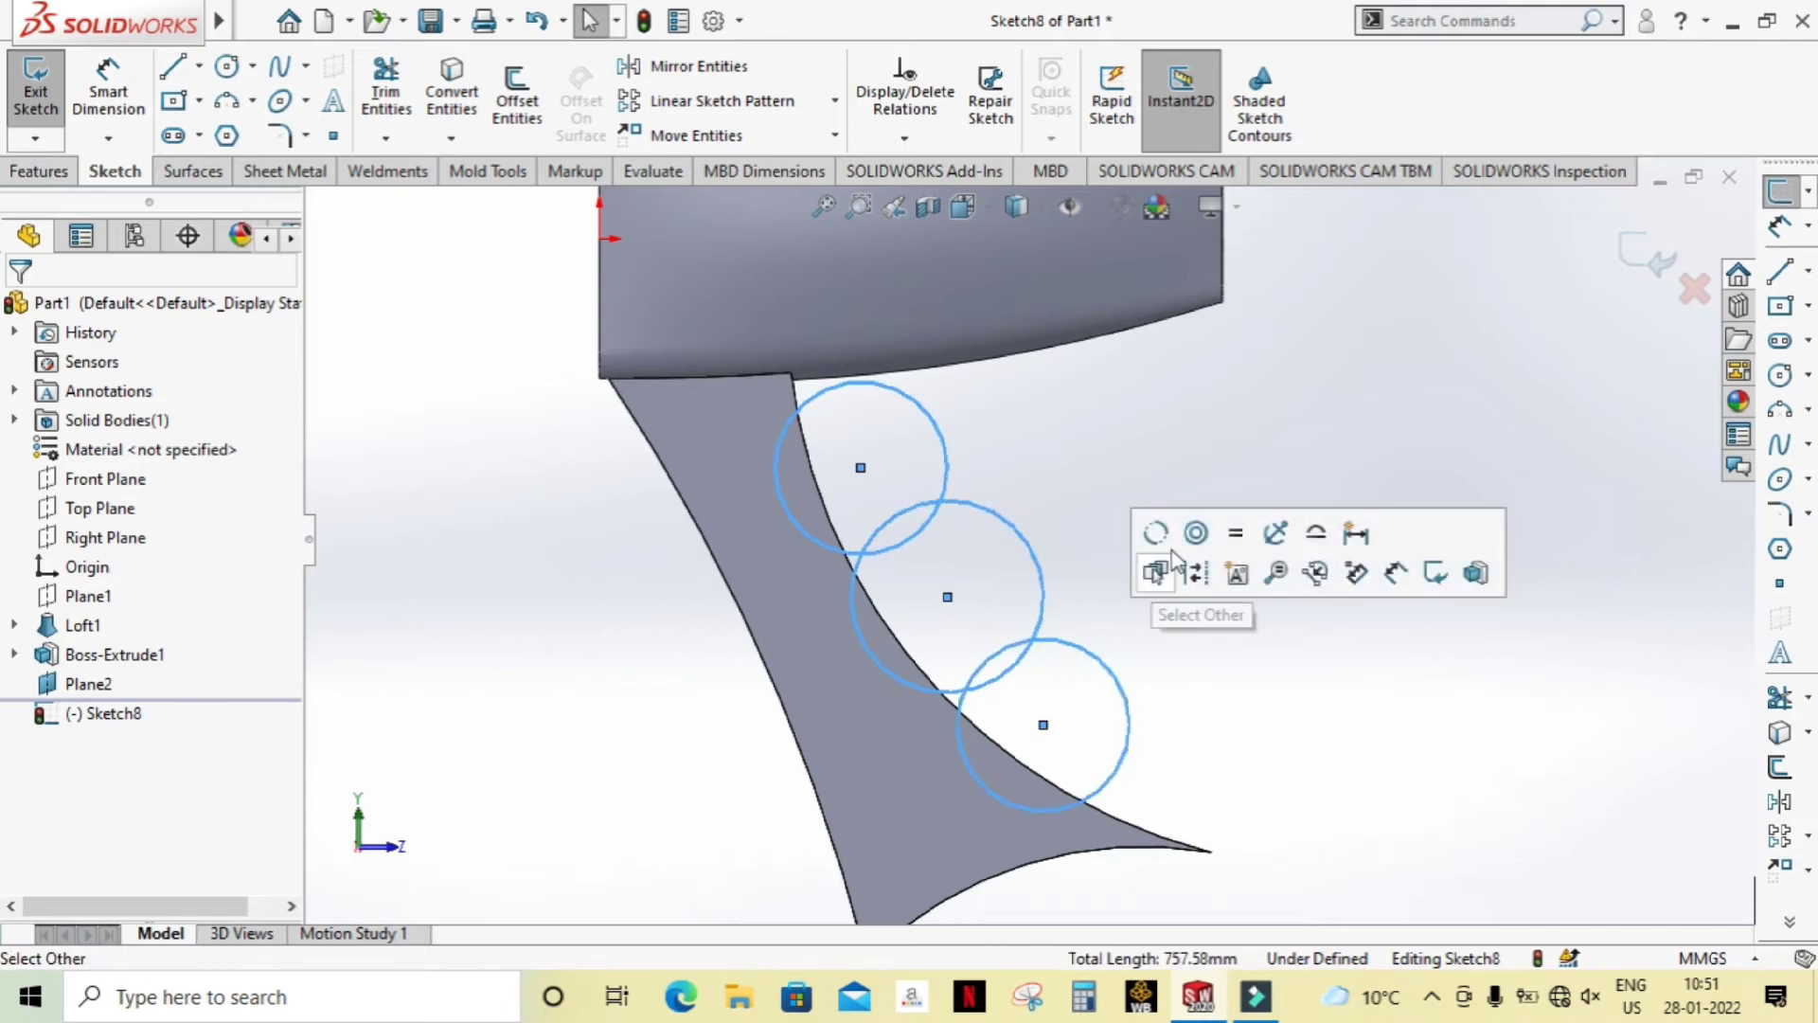
click(1234, 544)
click(1280, 679)
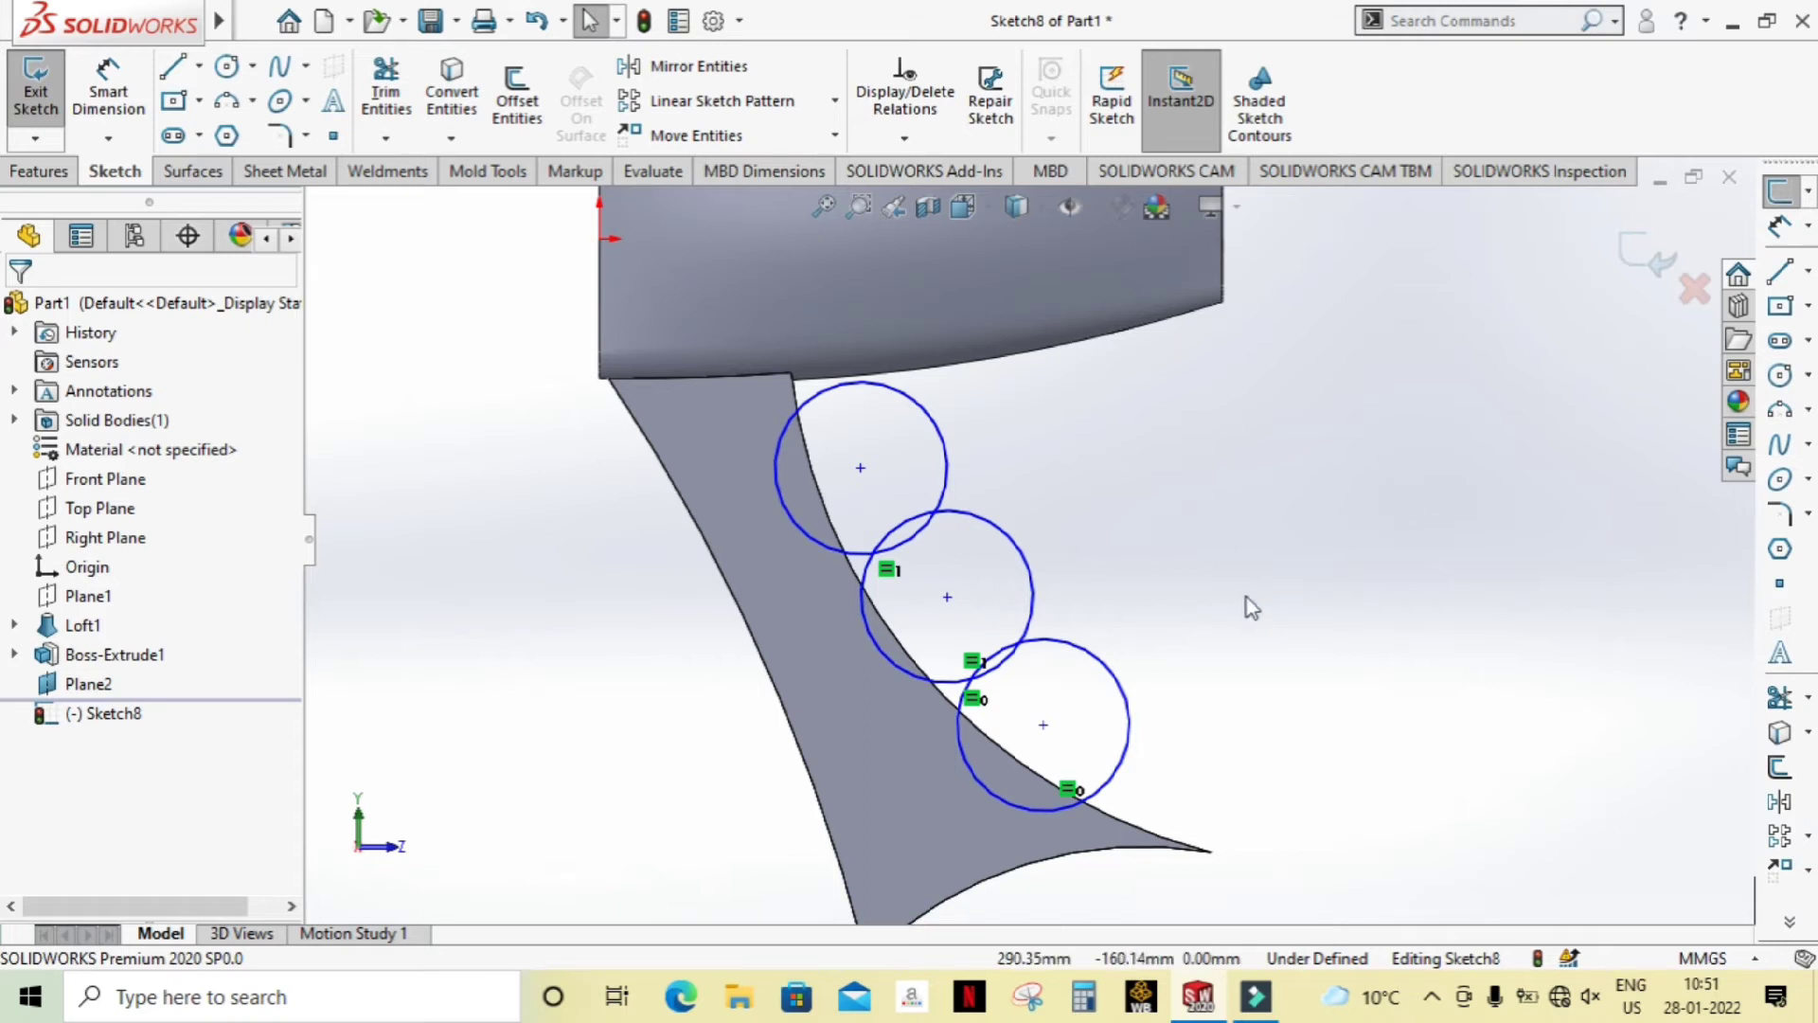
Step: Trim the overlapping inner arcs so the circles form one scalloped outline
click(385, 94)
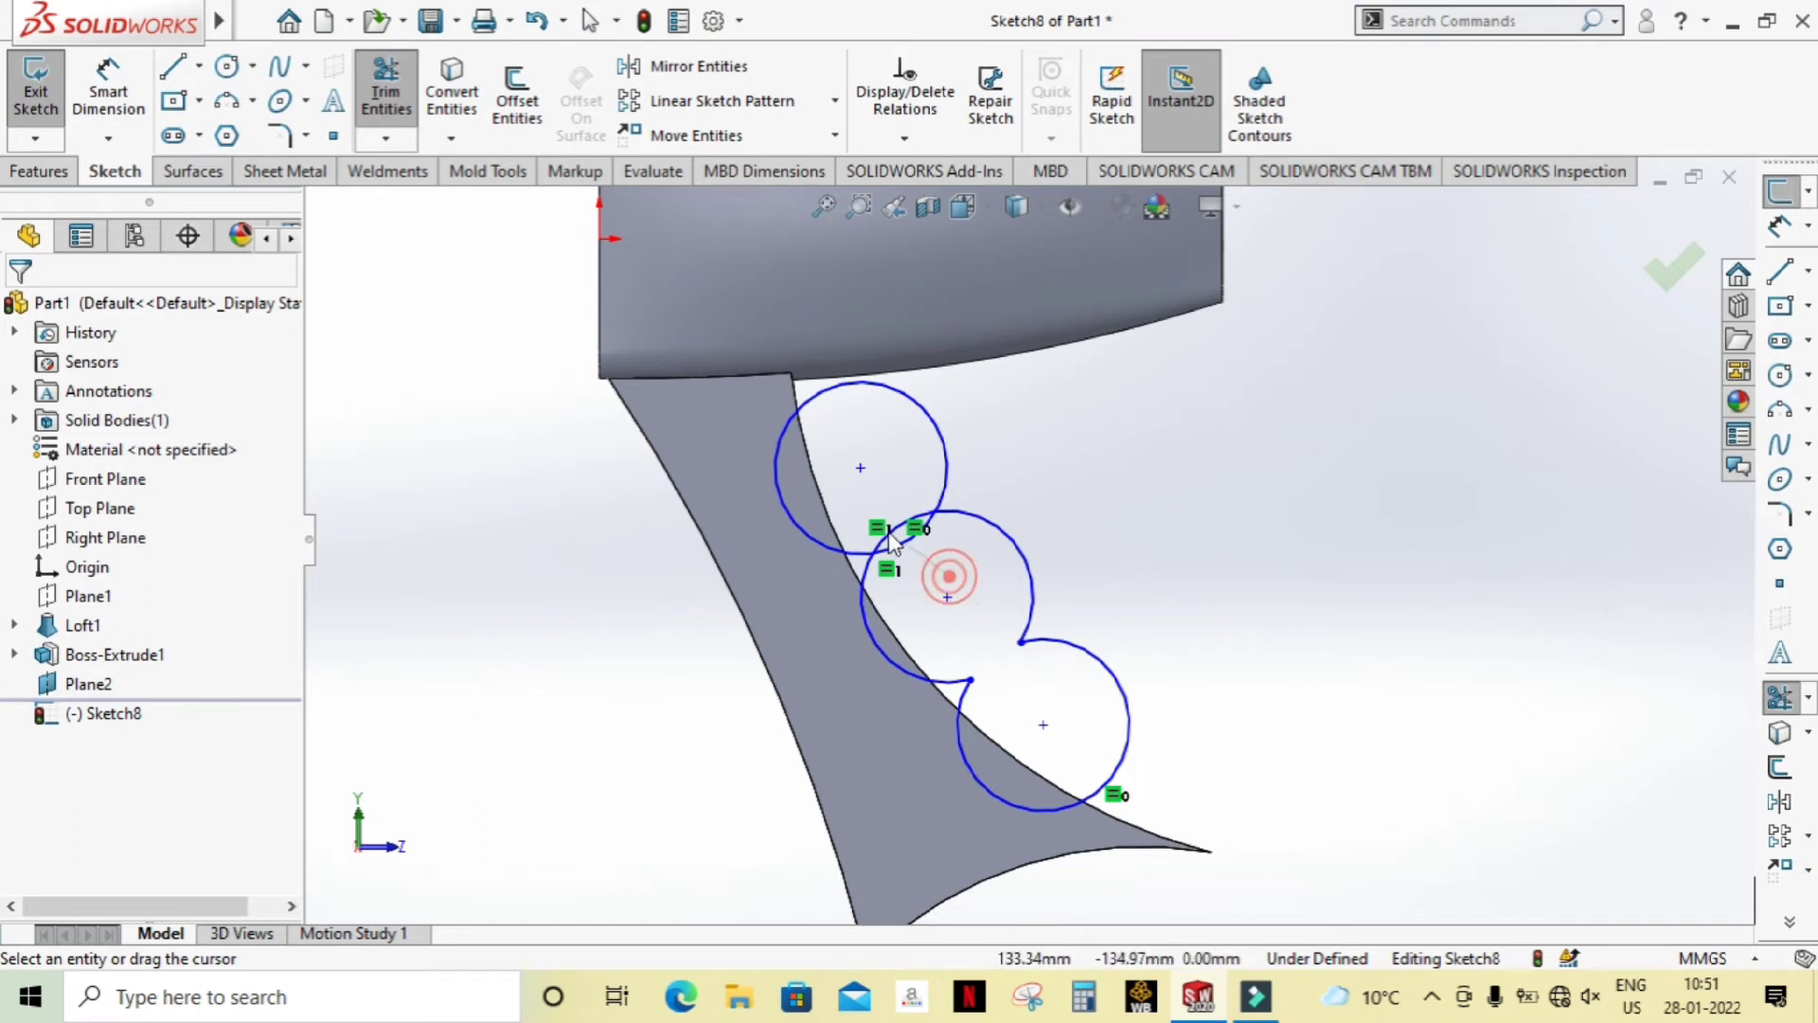
drag(890, 537, 875, 514)
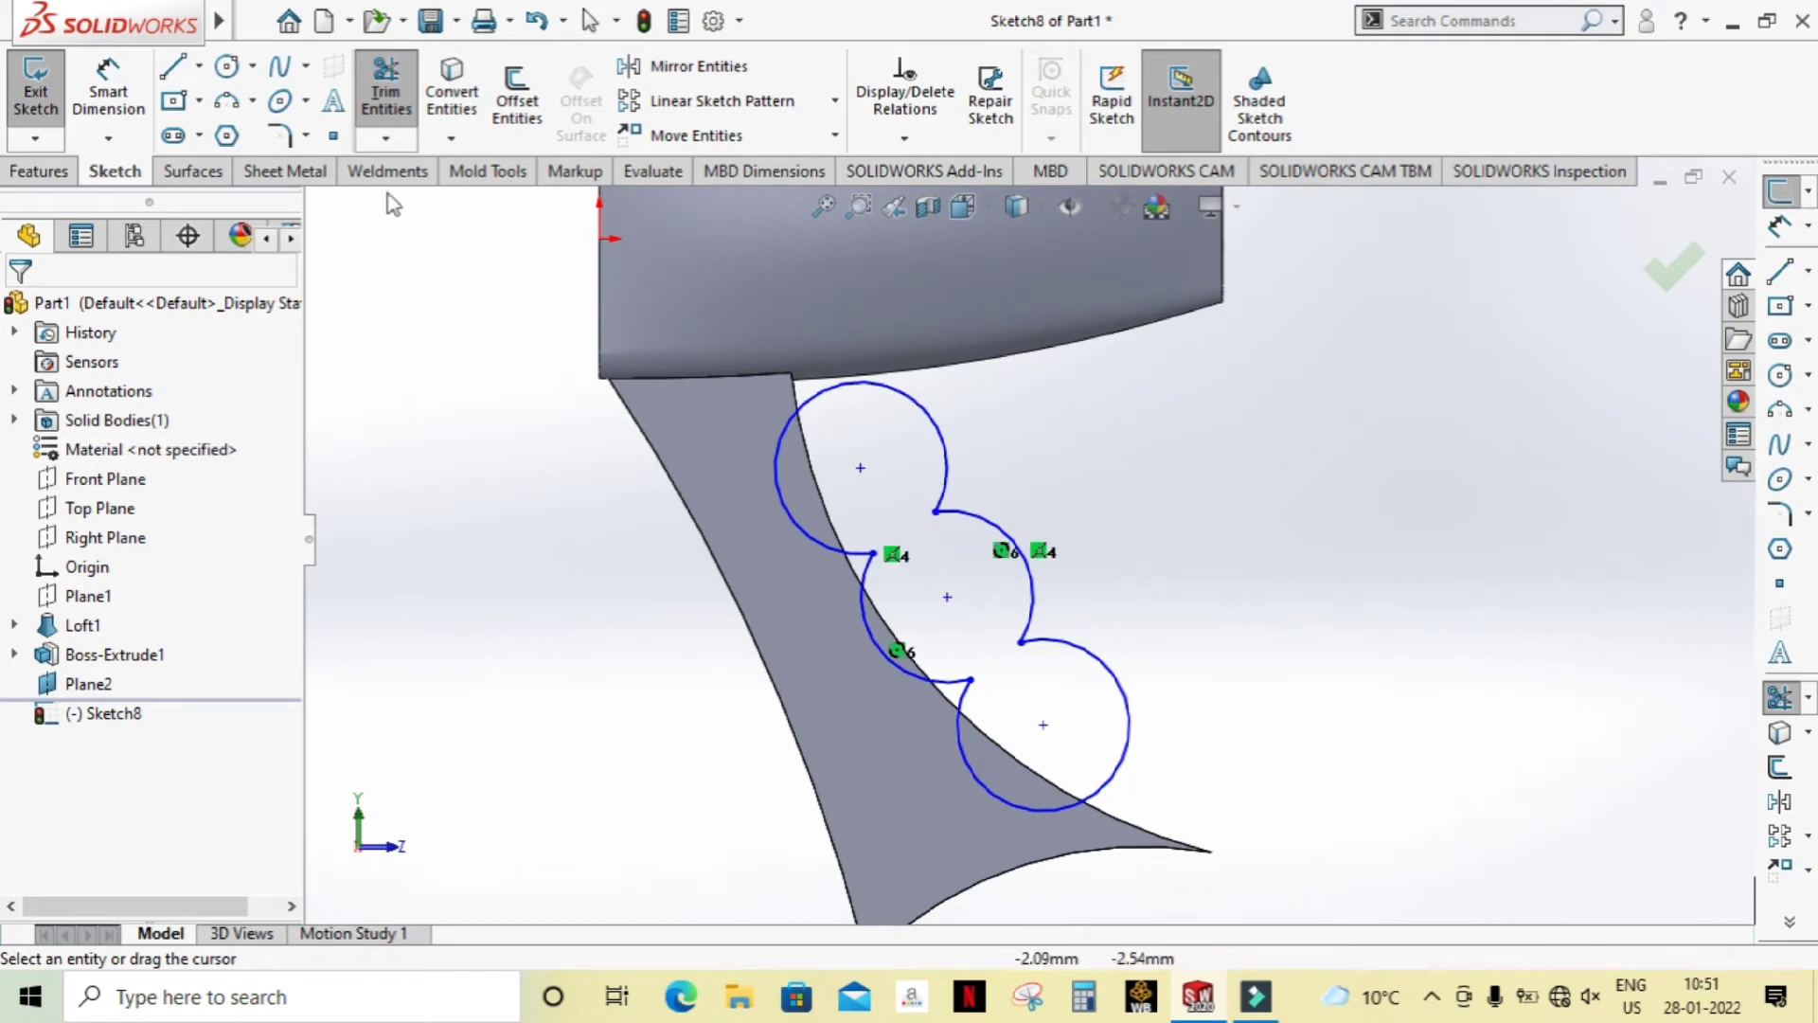
click(55, 174)
click(398, 92)
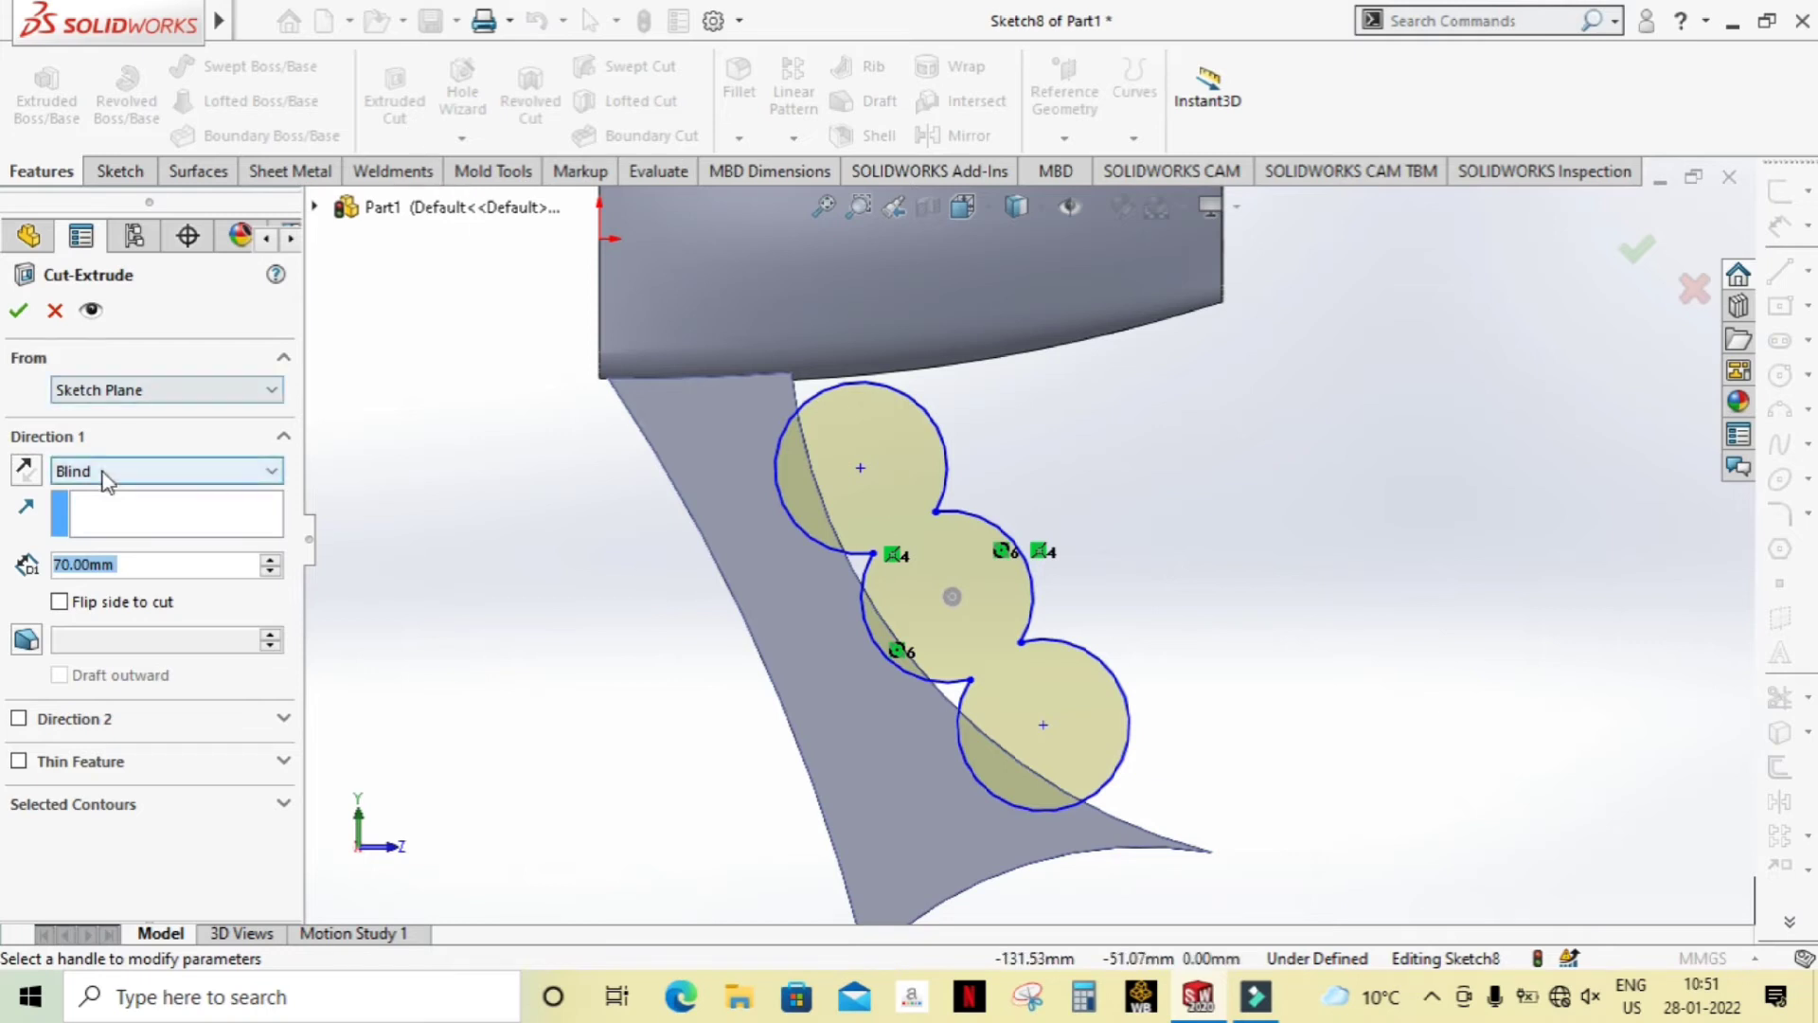
Step: Extrude-cut the scalloped sketch Through All - Both, carving three finger grooves into the handle
click(106, 474)
click(122, 528)
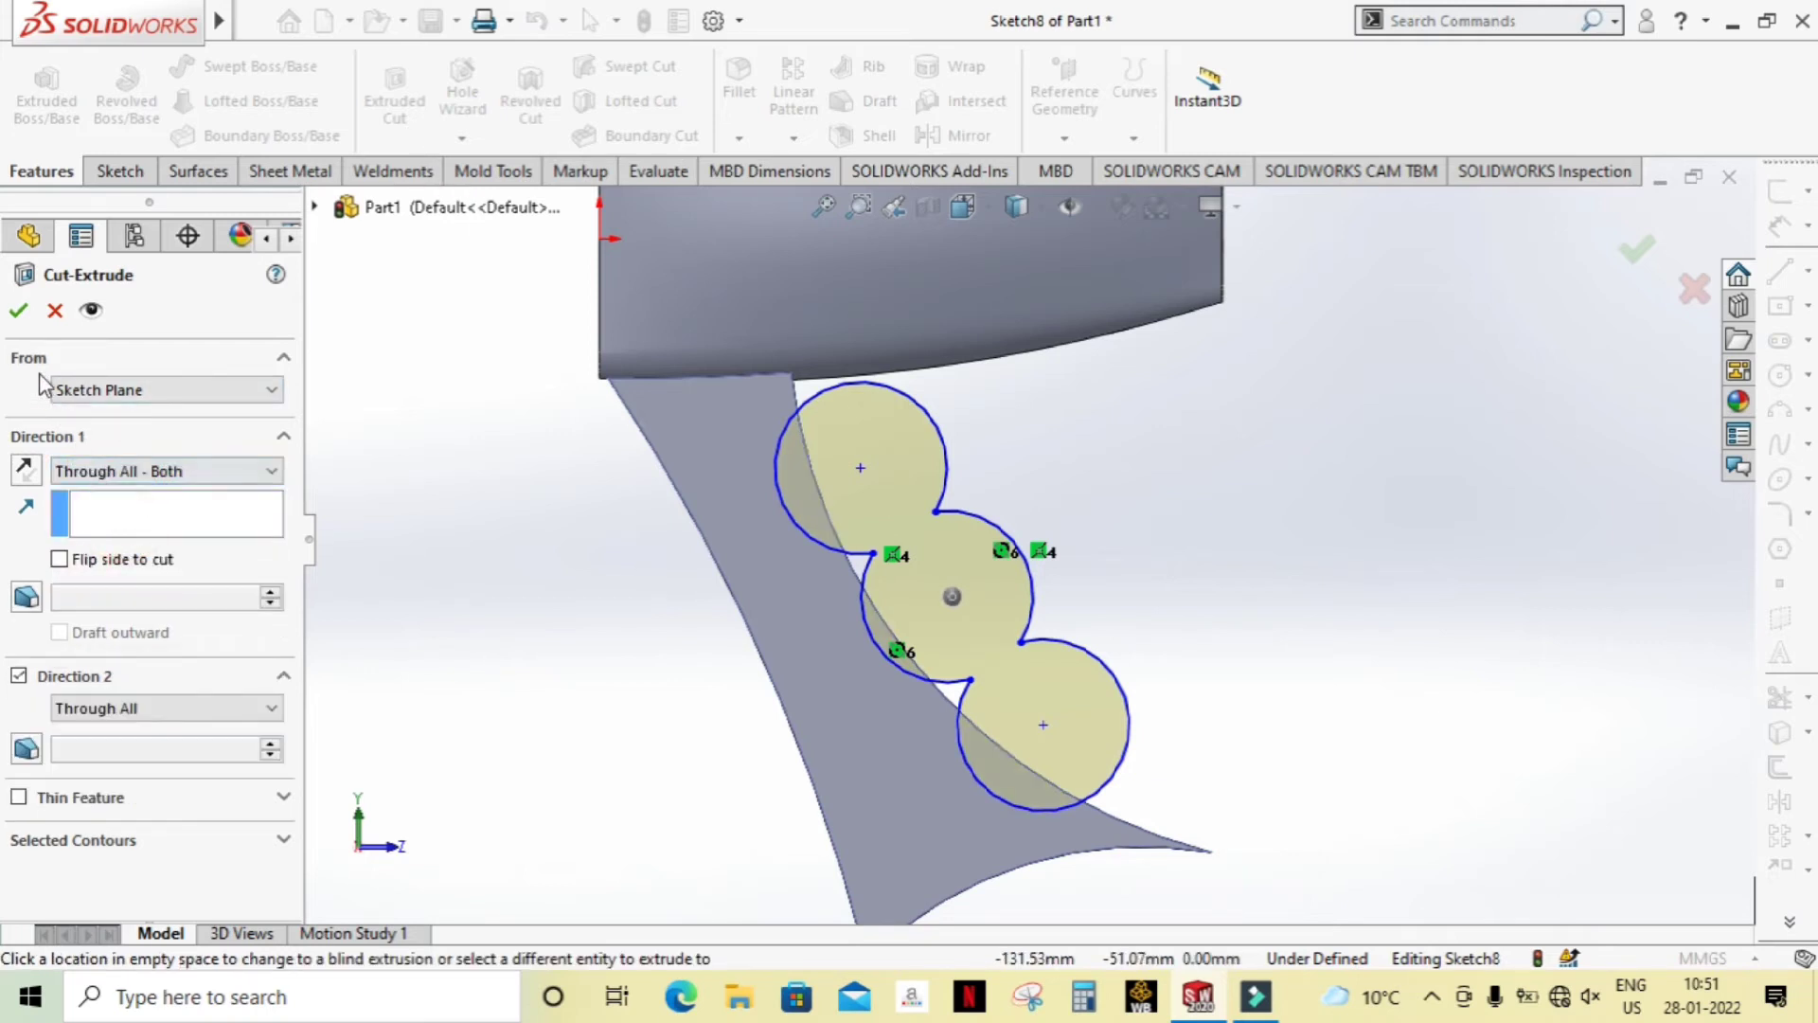
click(20, 316)
key(f)
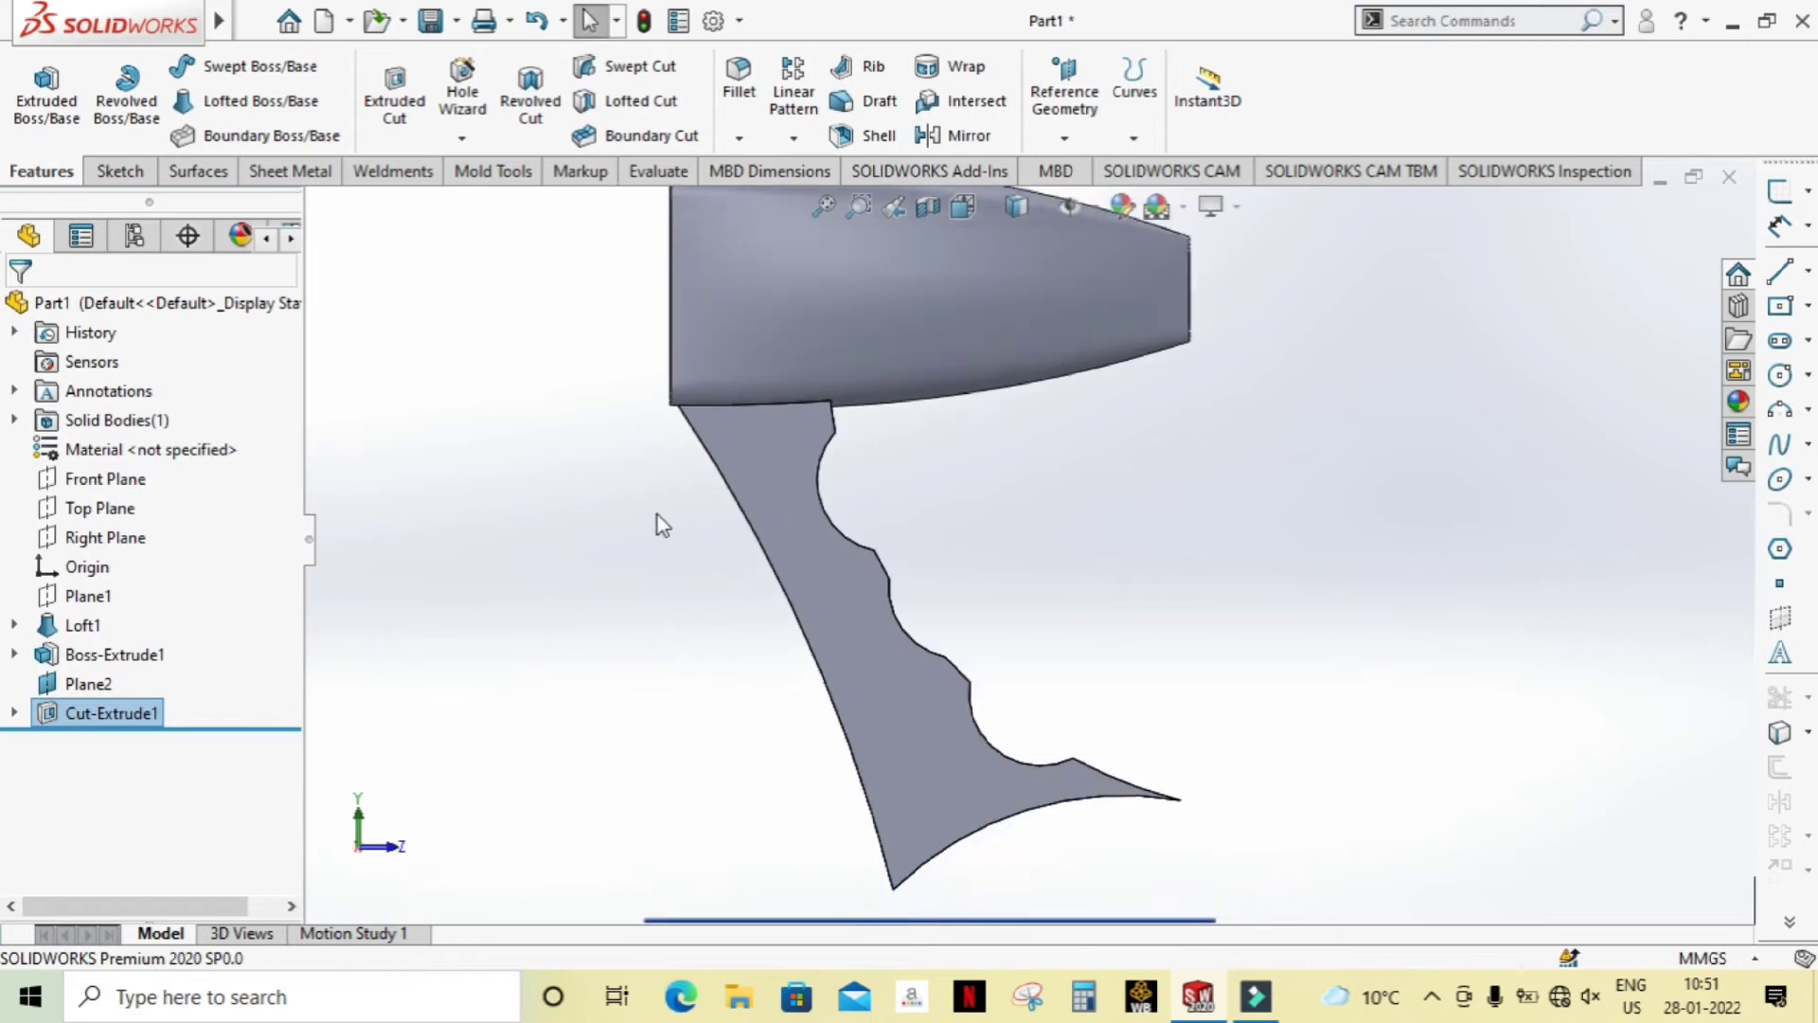
mouse_move(1108, 529)
middle_down()
mouse_move(1058, 484)
mouse_move(1022, 354)
mouse_move(1013, 481)
middle_up()
scroll(1013, 480, down, 3)
scroll(1061, 592, down, 3)
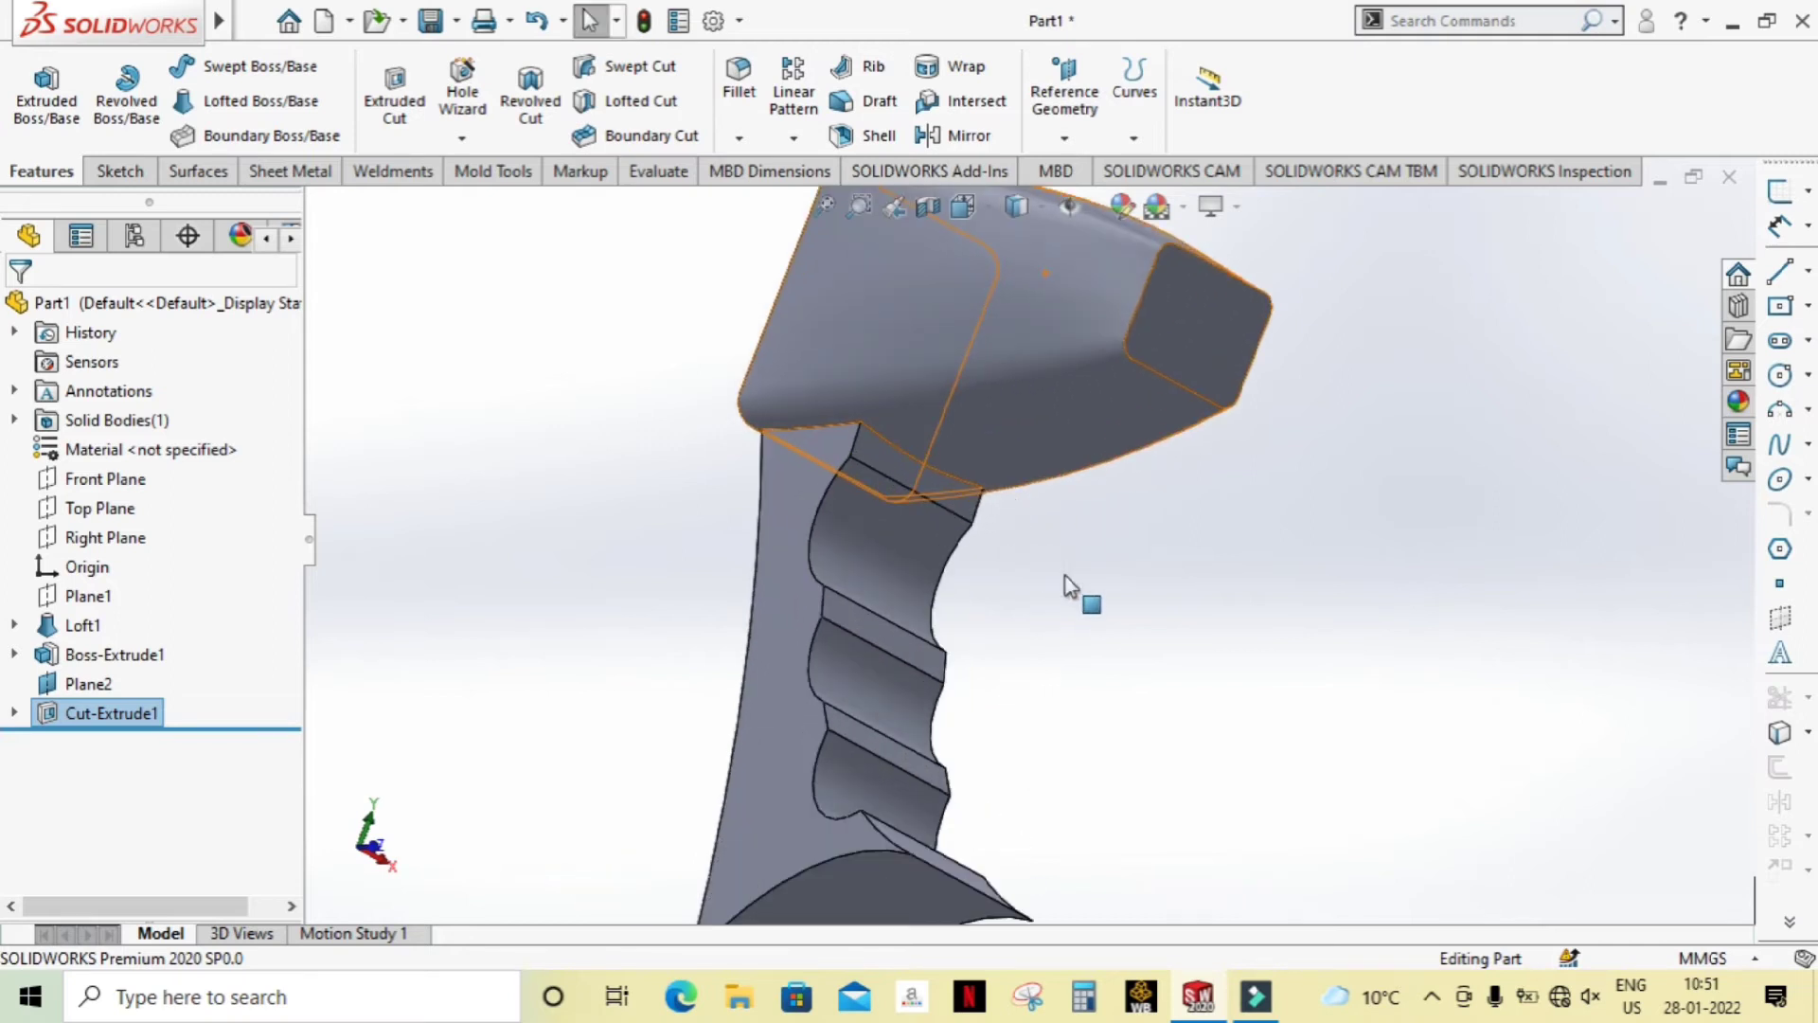
scroll(1060, 595, down, 2)
scroll(1054, 587, up, 3)
Step: Start a 10 mm fillet and select the first grip edges and the recess face
click(739, 95)
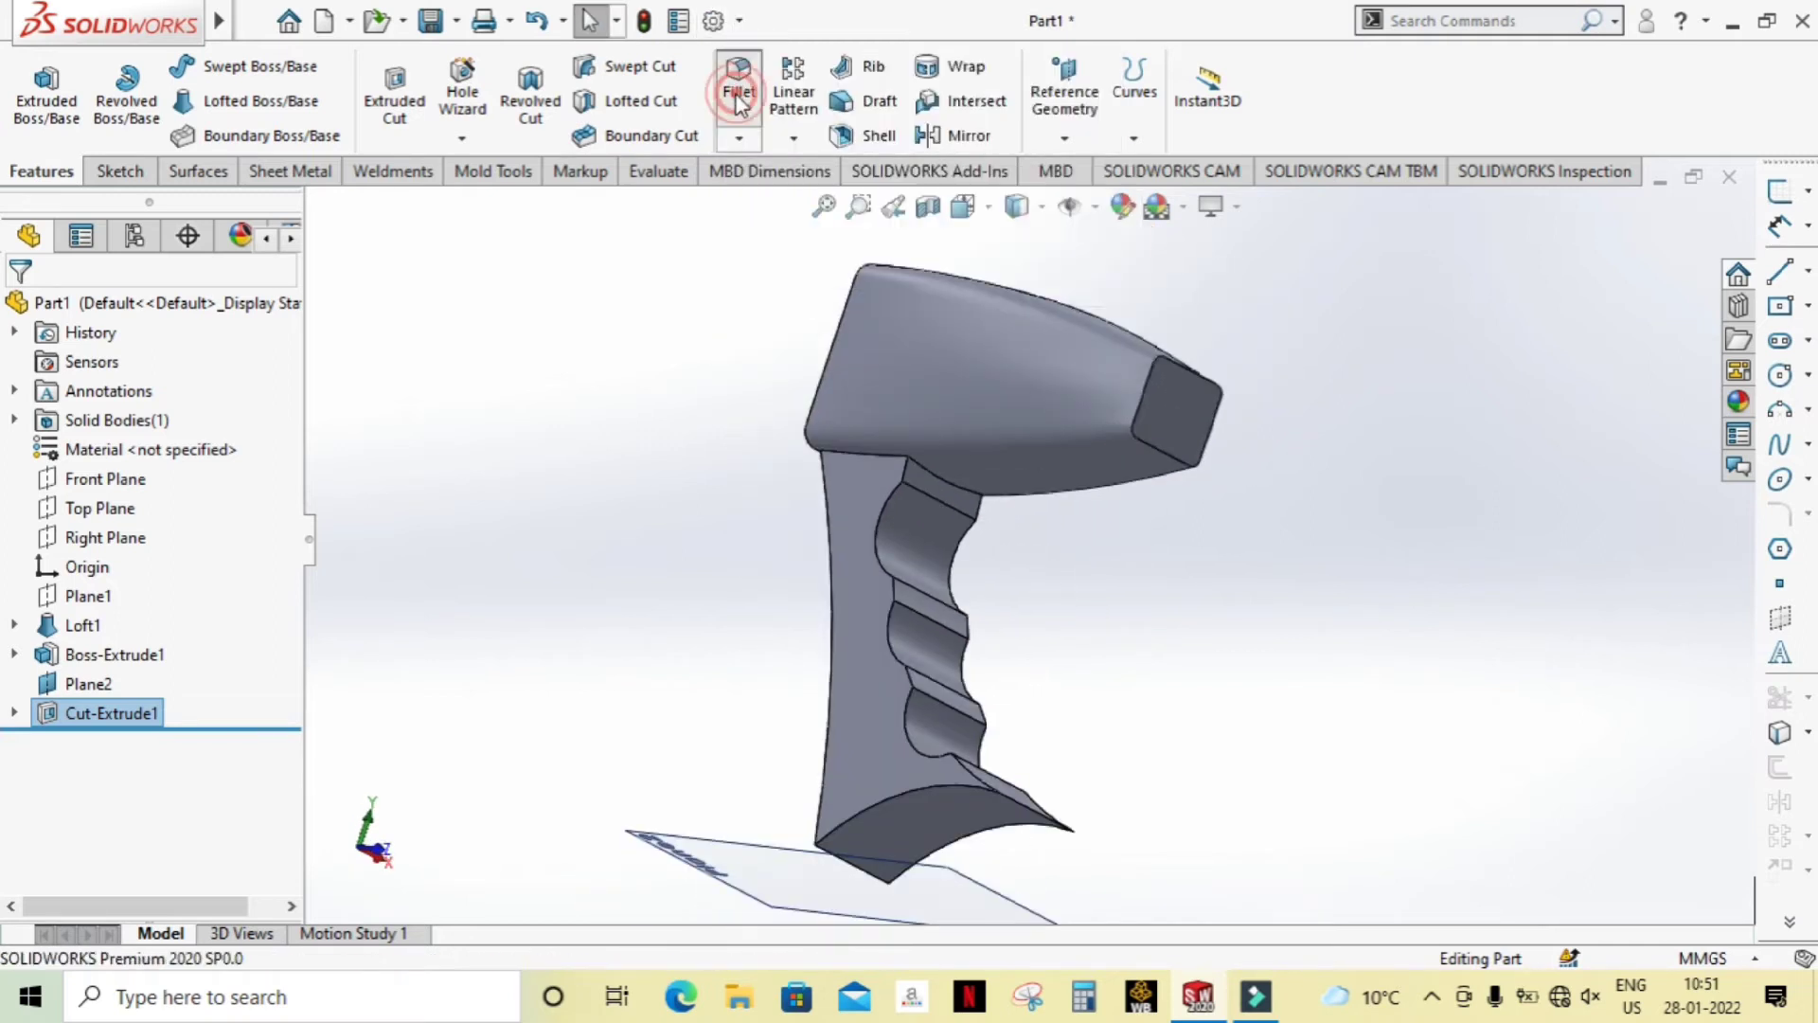
click(878, 534)
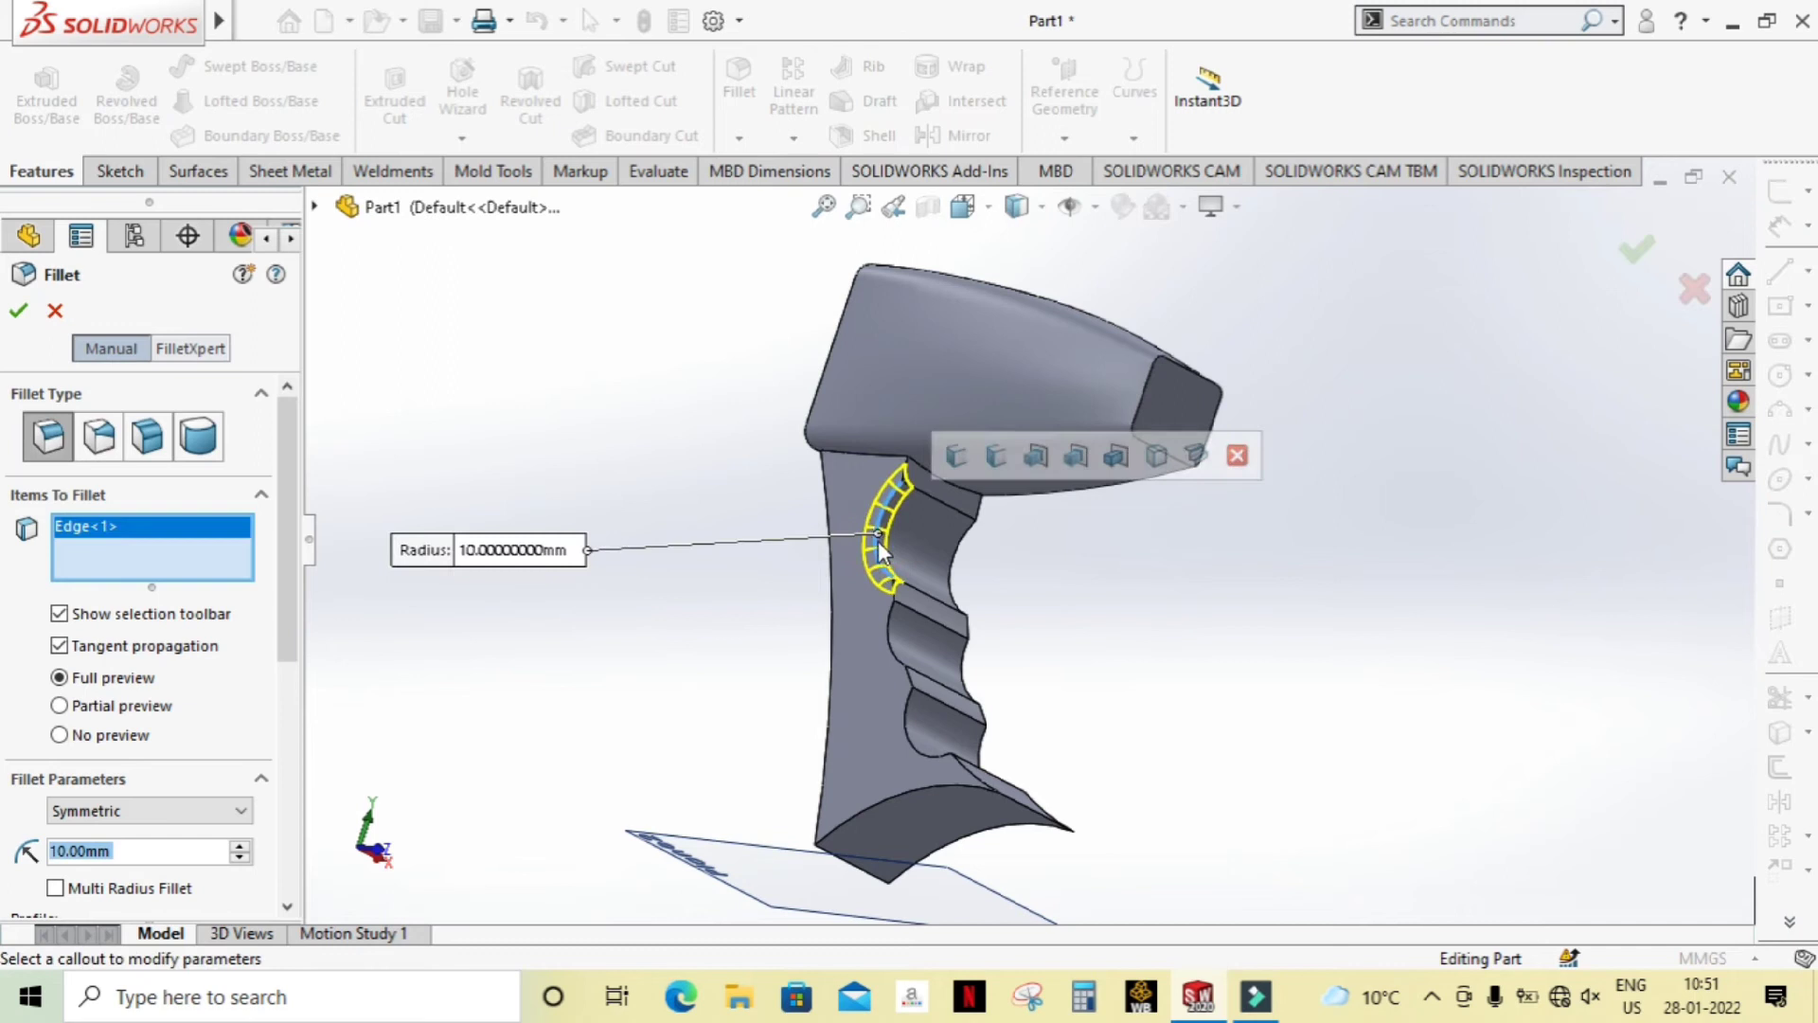
click(881, 646)
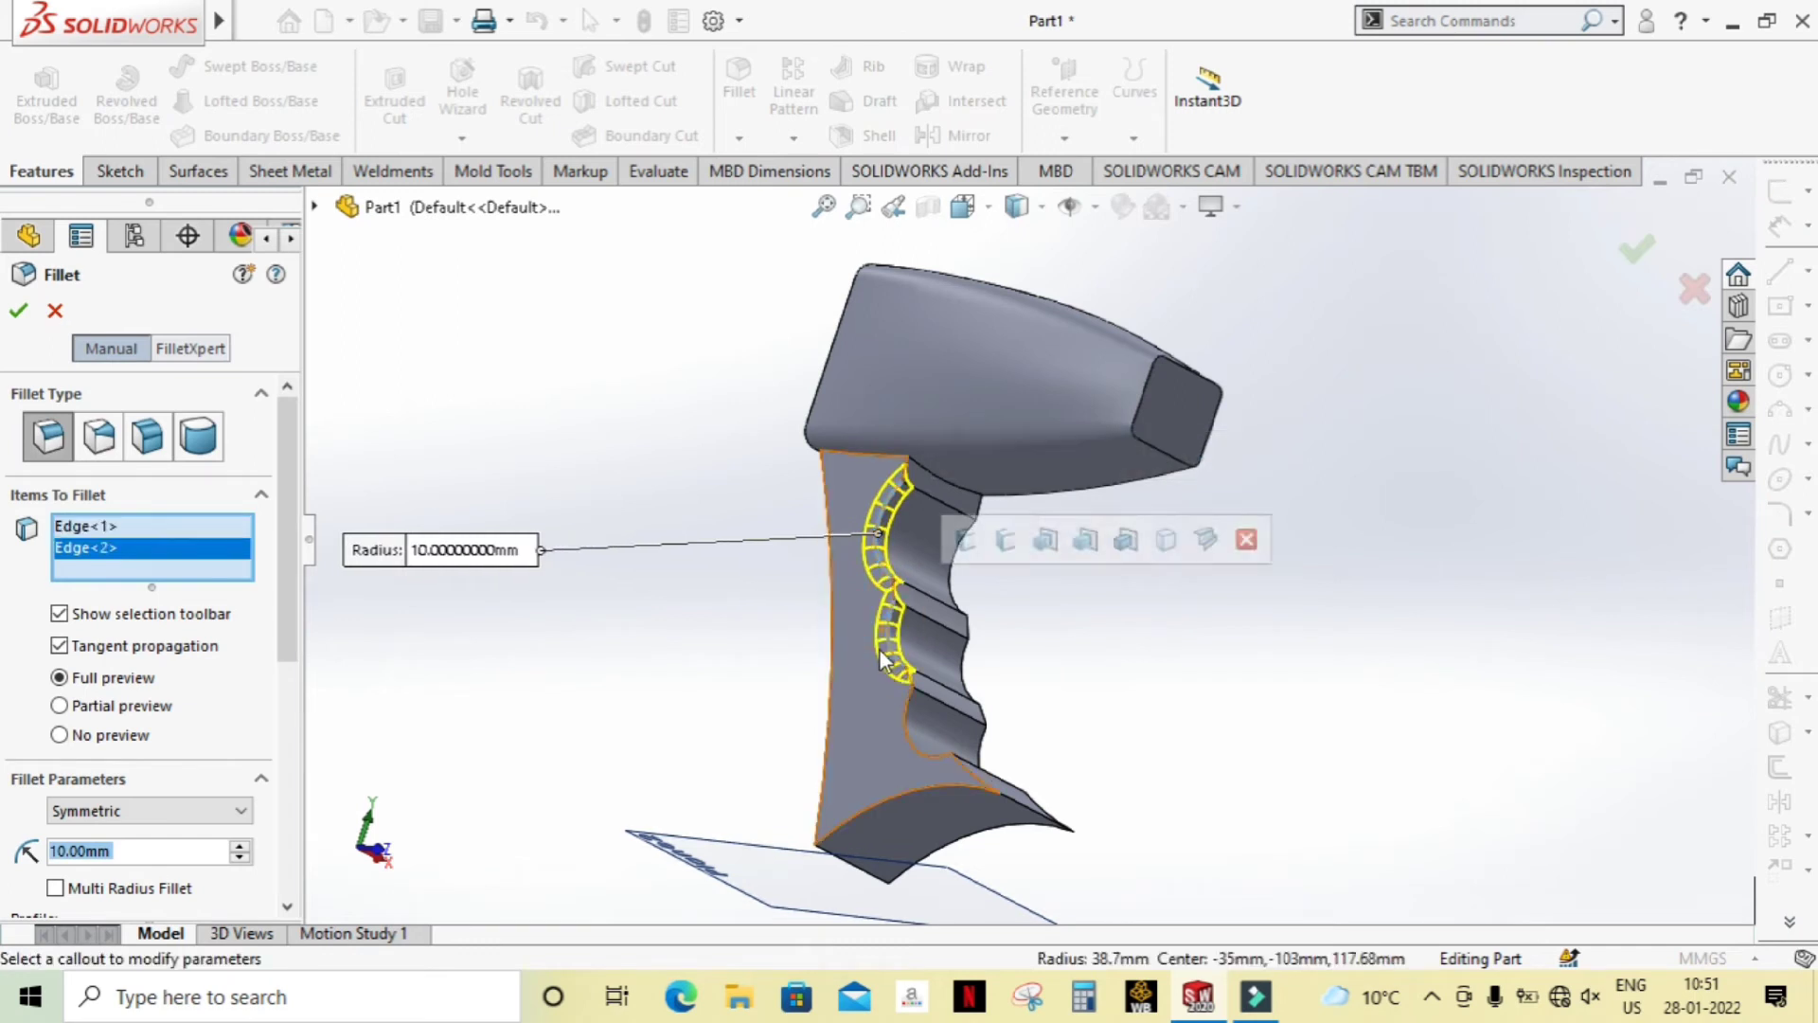
click(907, 714)
mouse_move(1013, 788)
middle_down()
mouse_move(1105, 769)
mouse_move(897, 843)
middle_up()
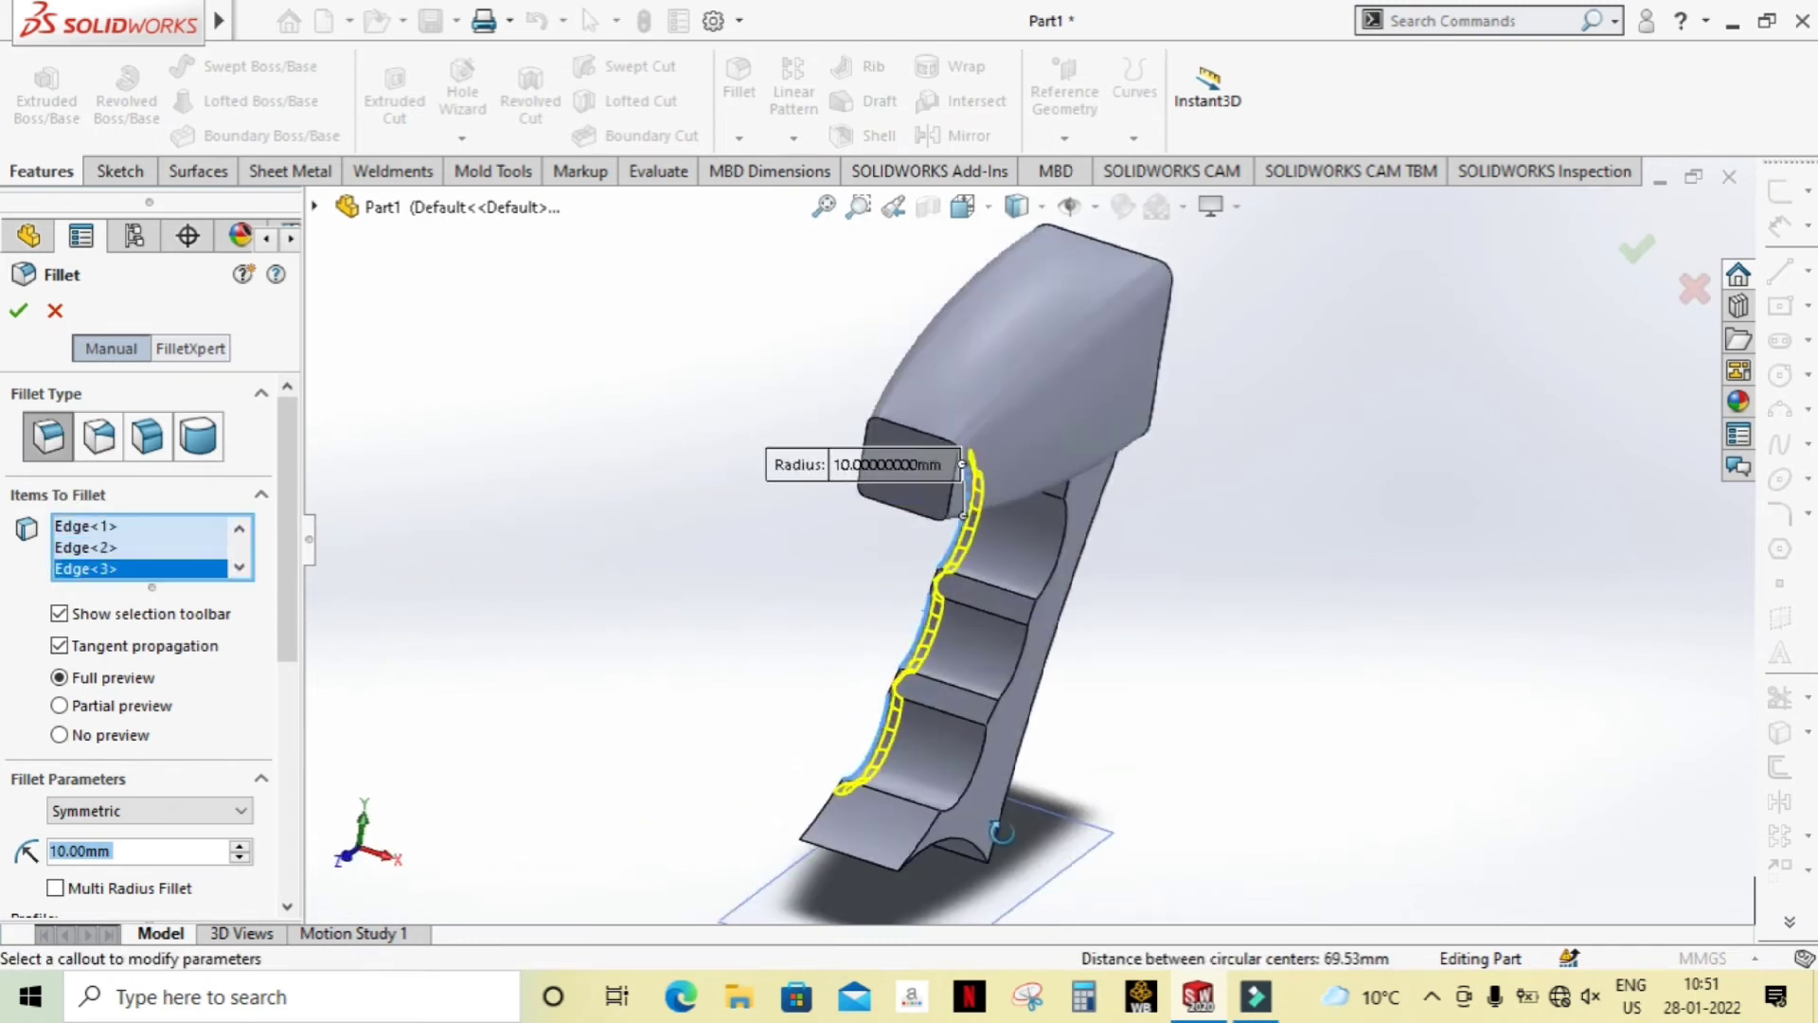
click(929, 828)
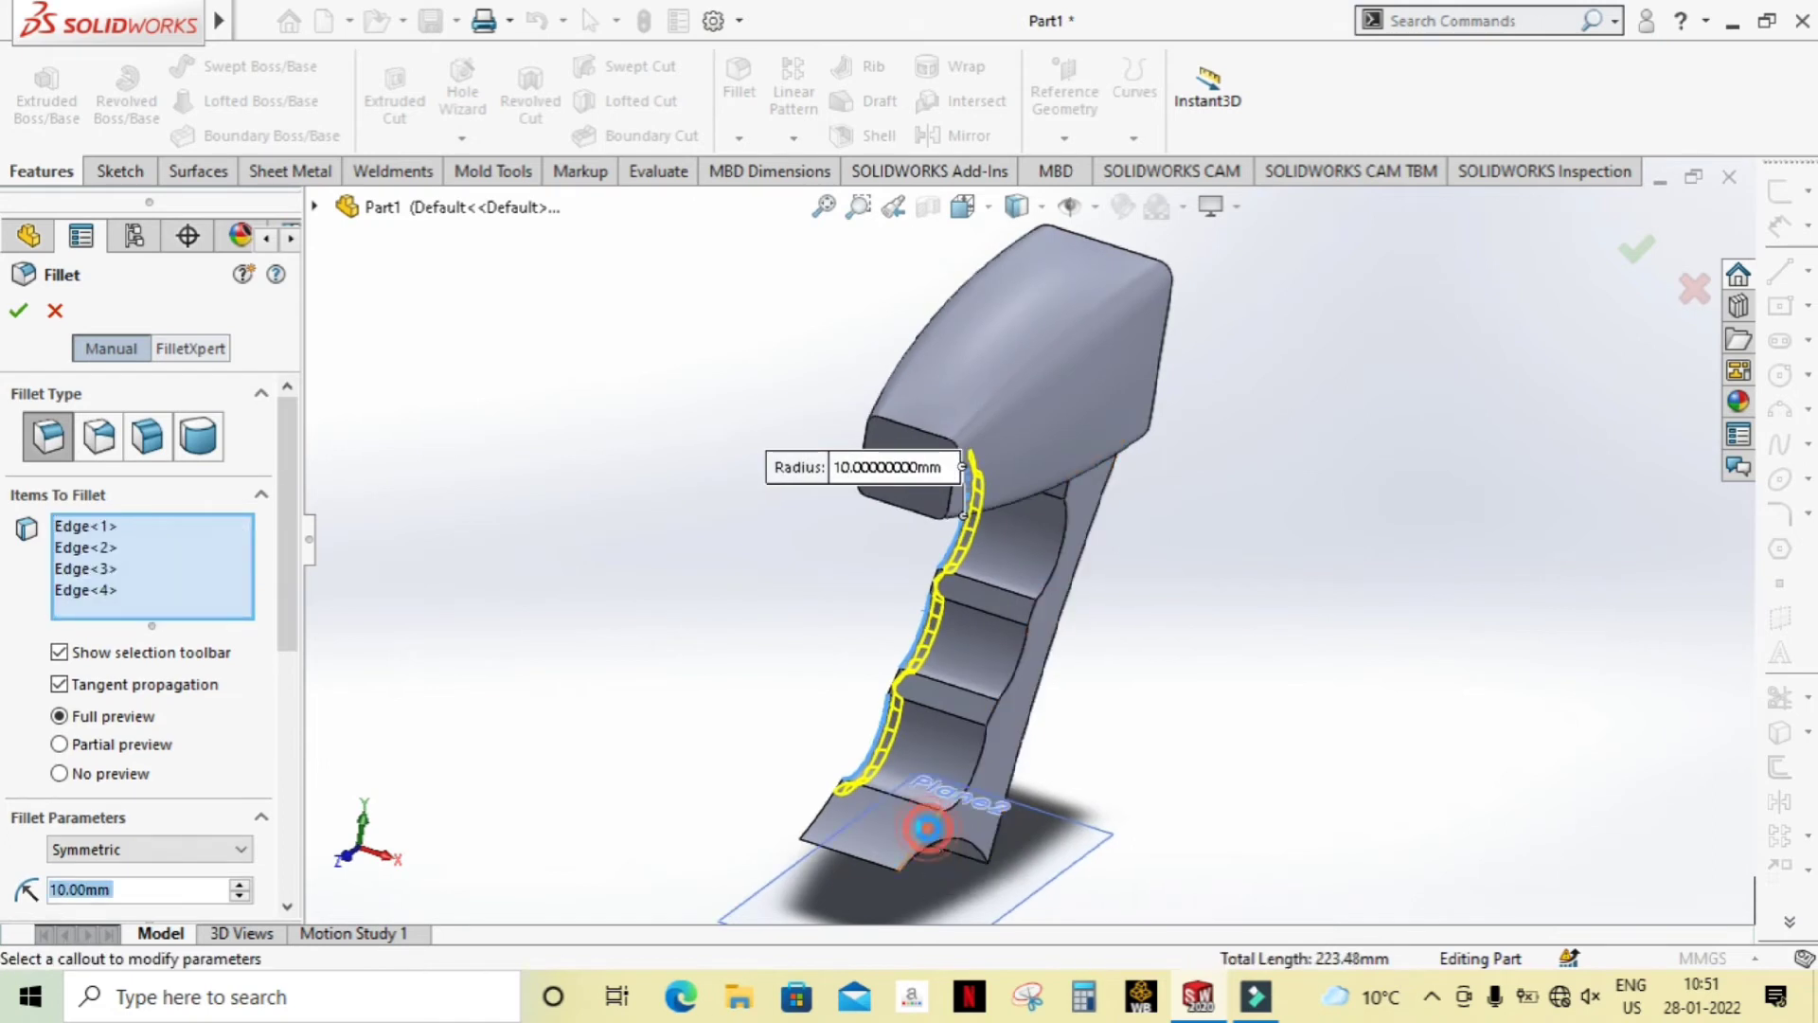
click(973, 777)
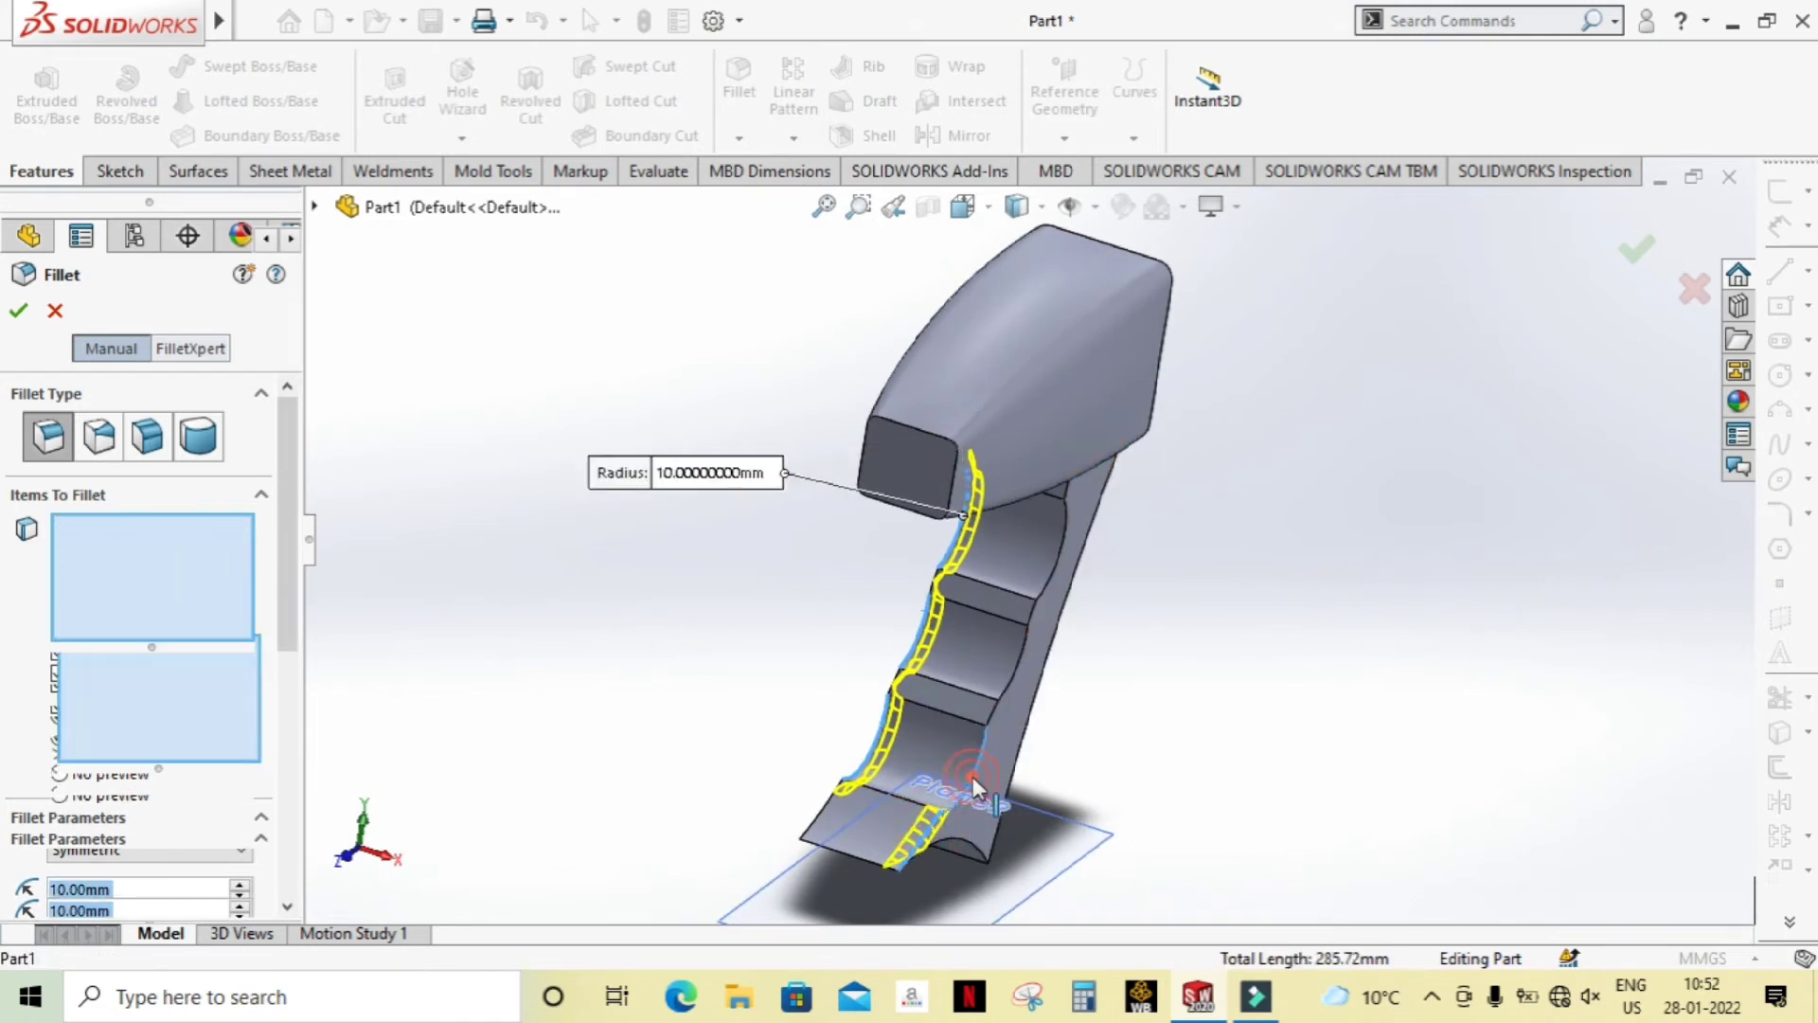
click(1008, 678)
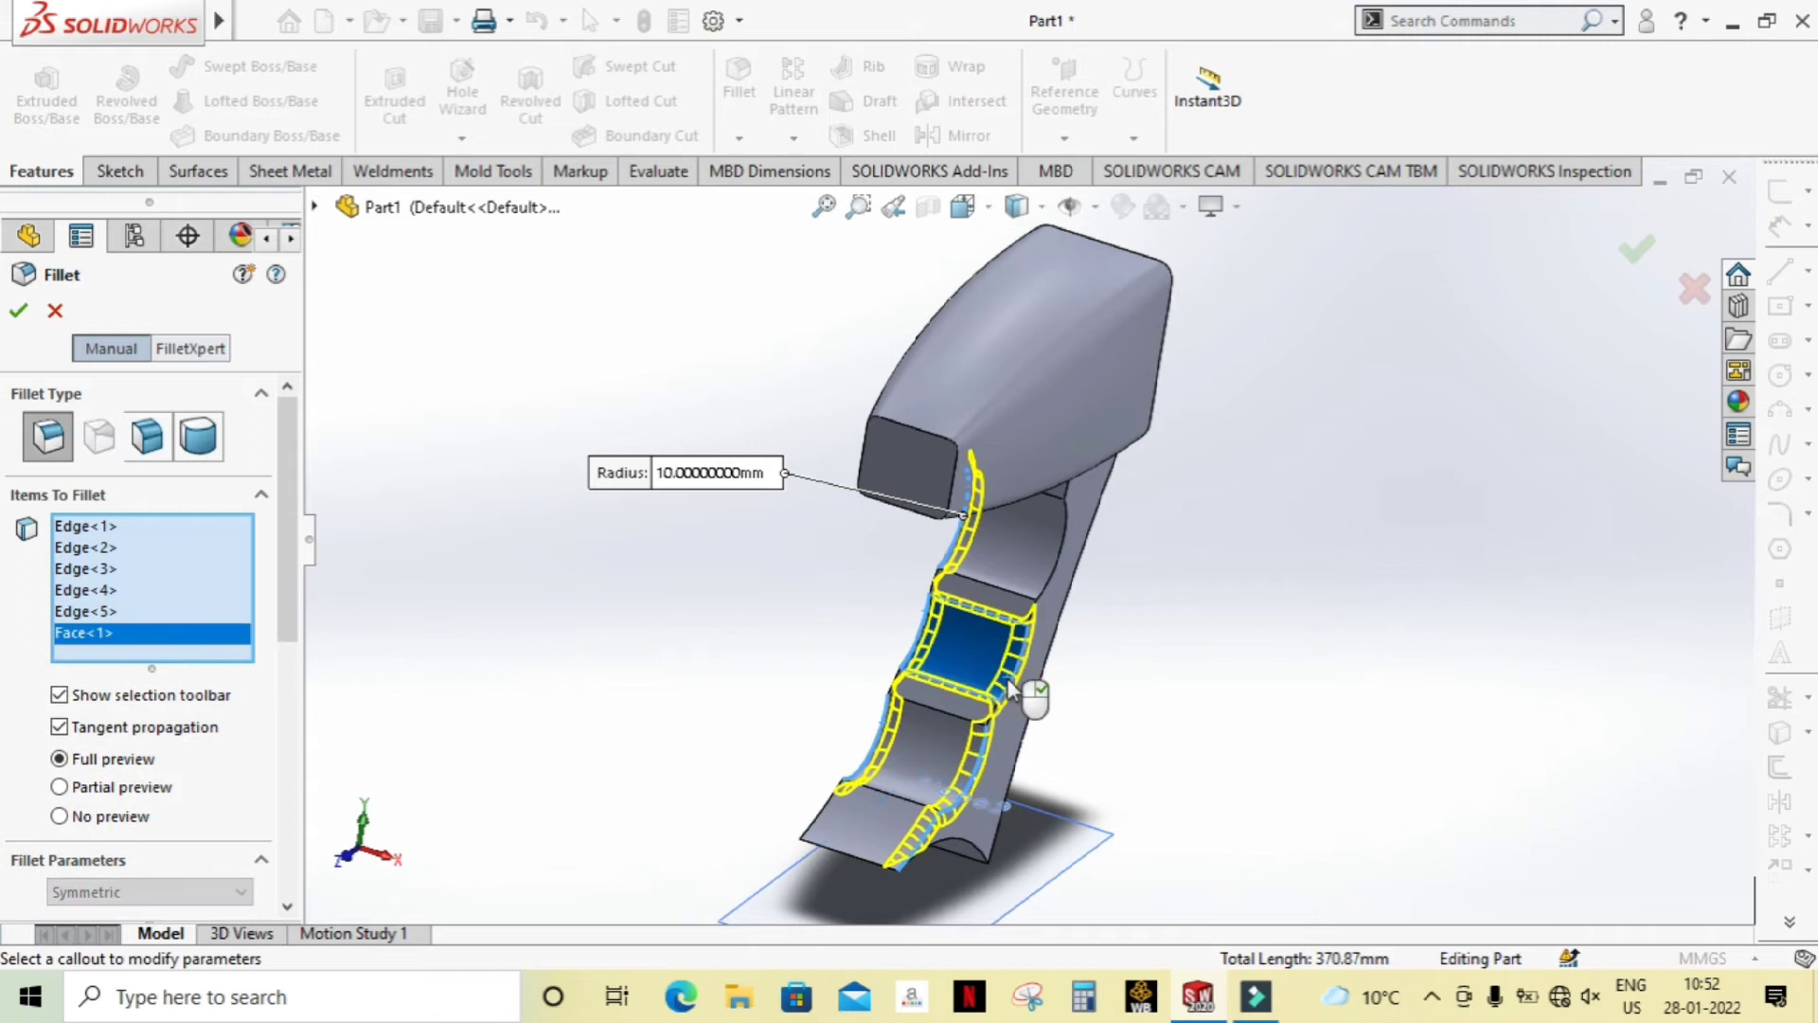
click(1054, 576)
Step: Add the top and bottom grip edges and apply the 10 mm fillet
middle_drag(1147, 660, 1191, 473)
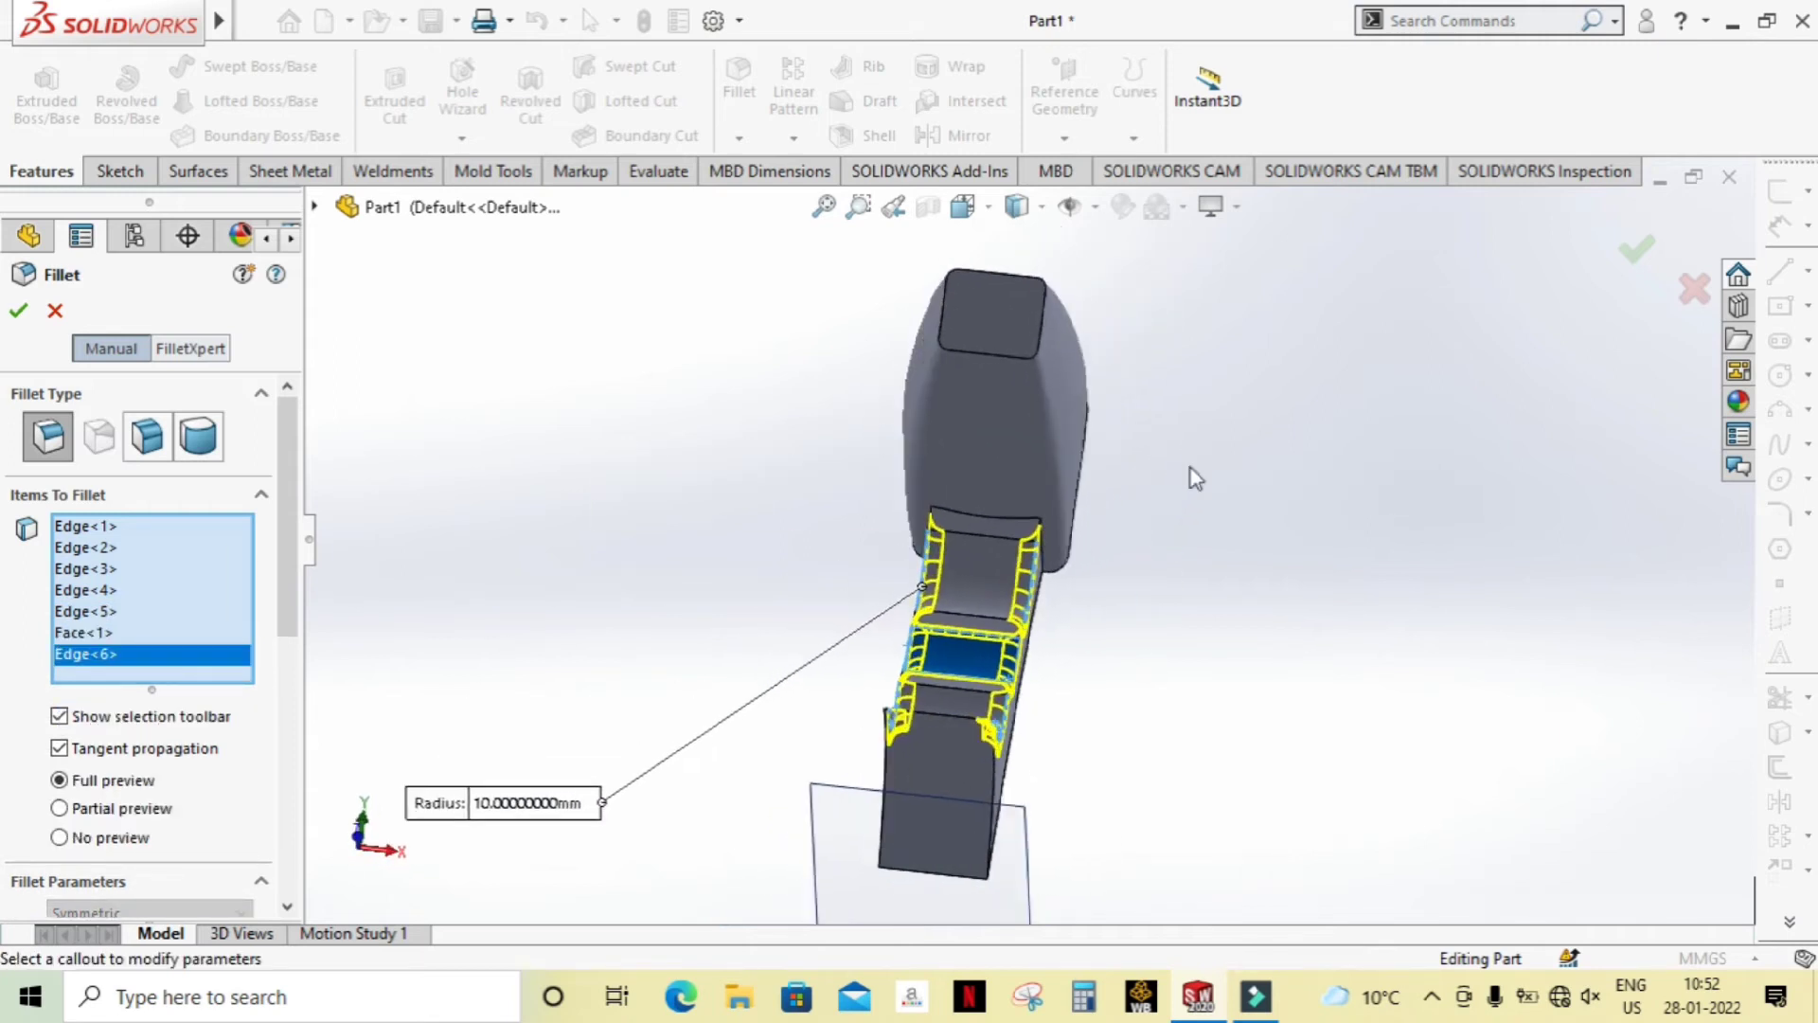
click(992, 534)
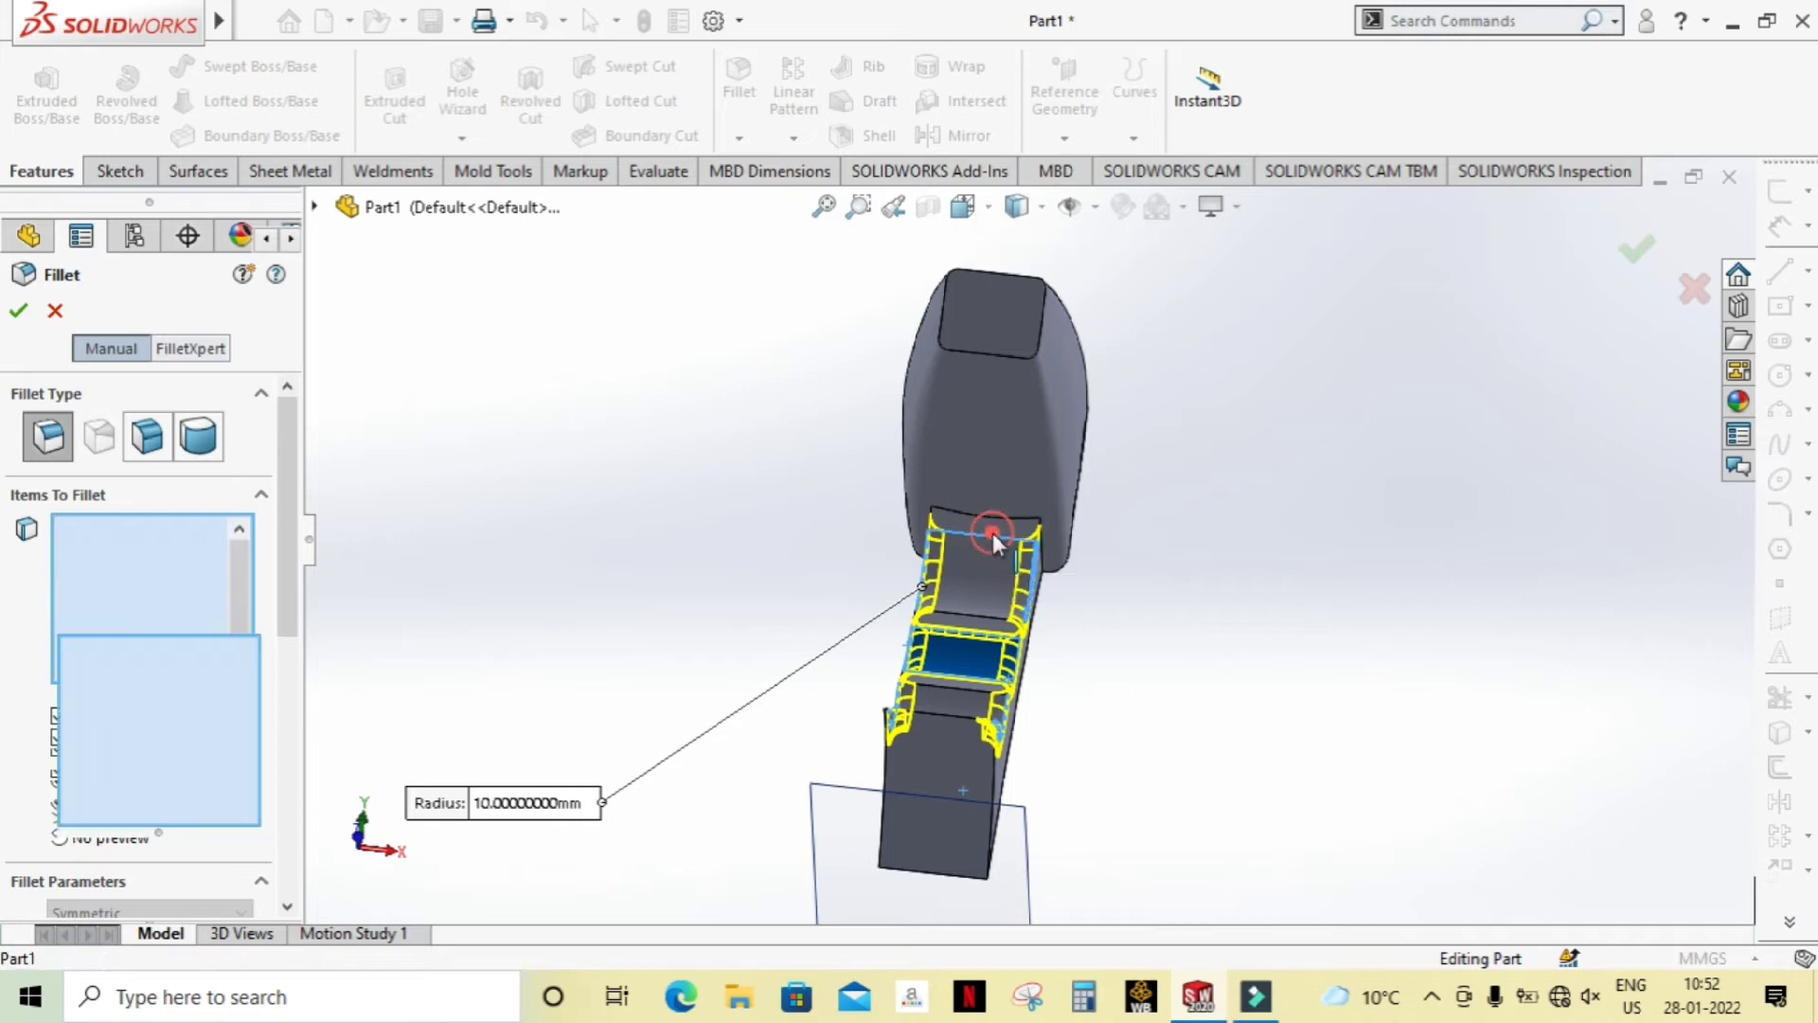
mouse_move(993, 532)
middle_down()
mouse_move(1183, 816)
mouse_move(1058, 819)
middle_up()
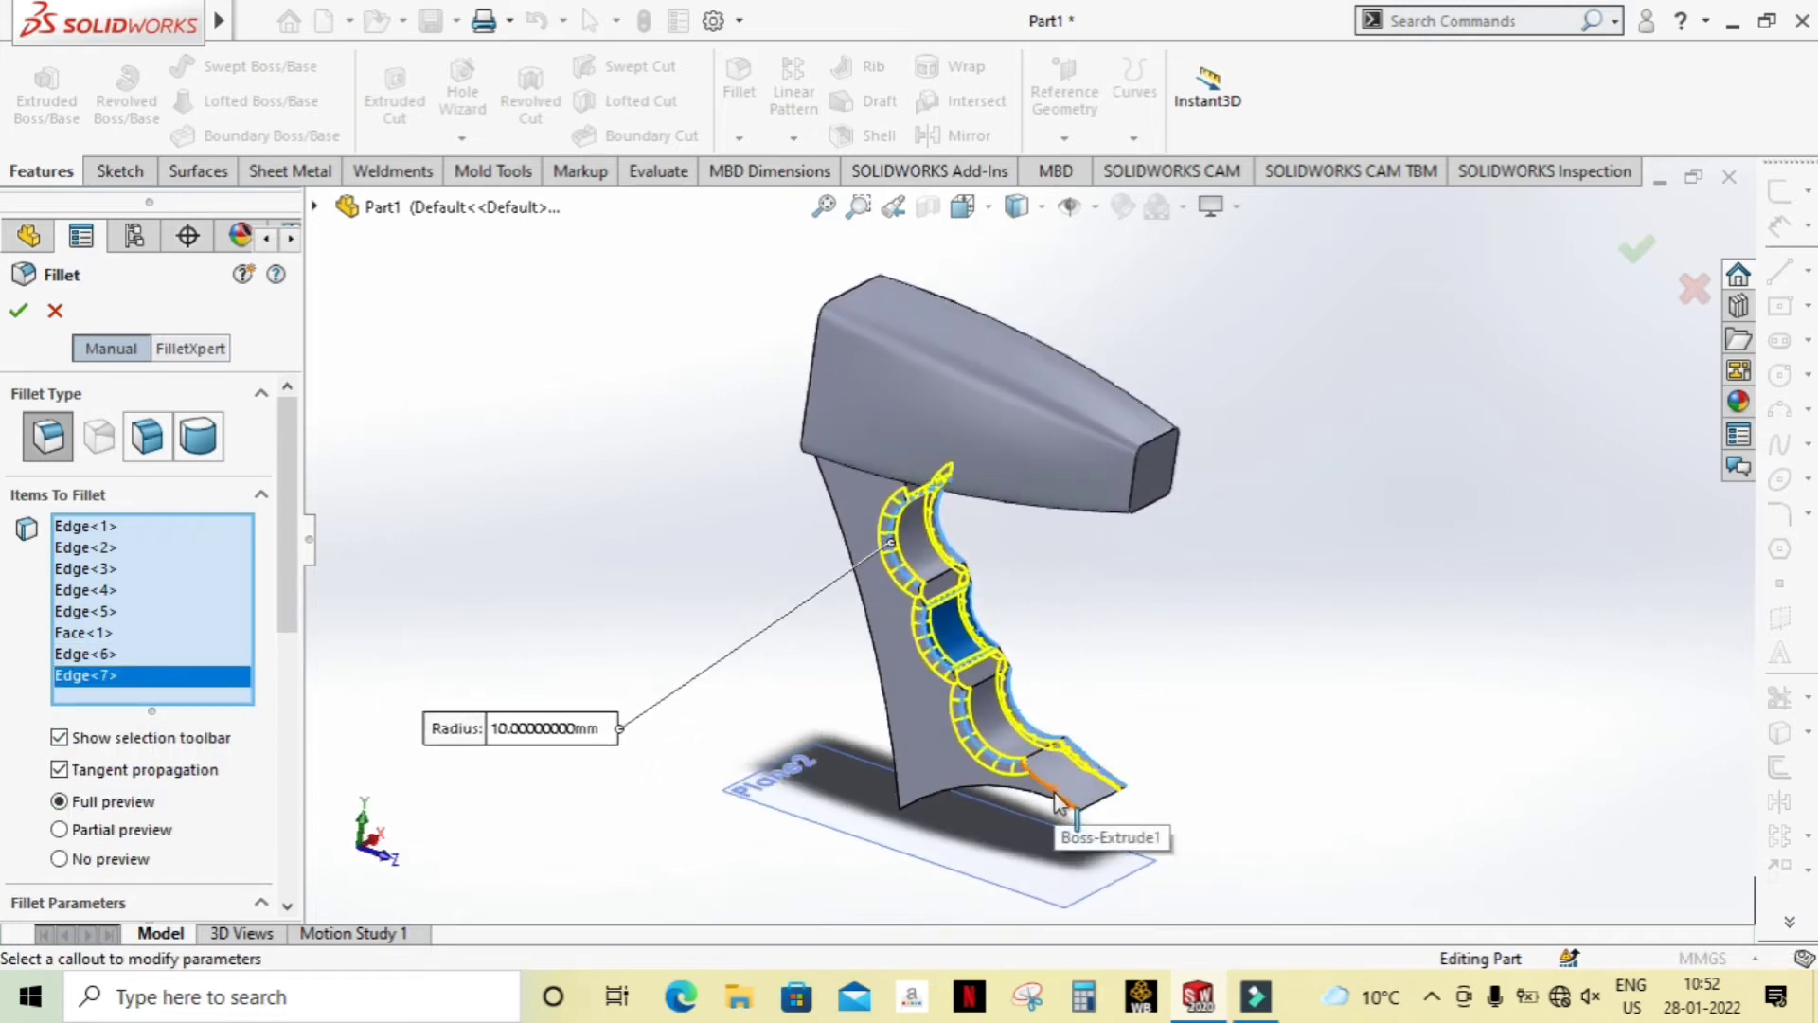
click(1059, 800)
click(1104, 805)
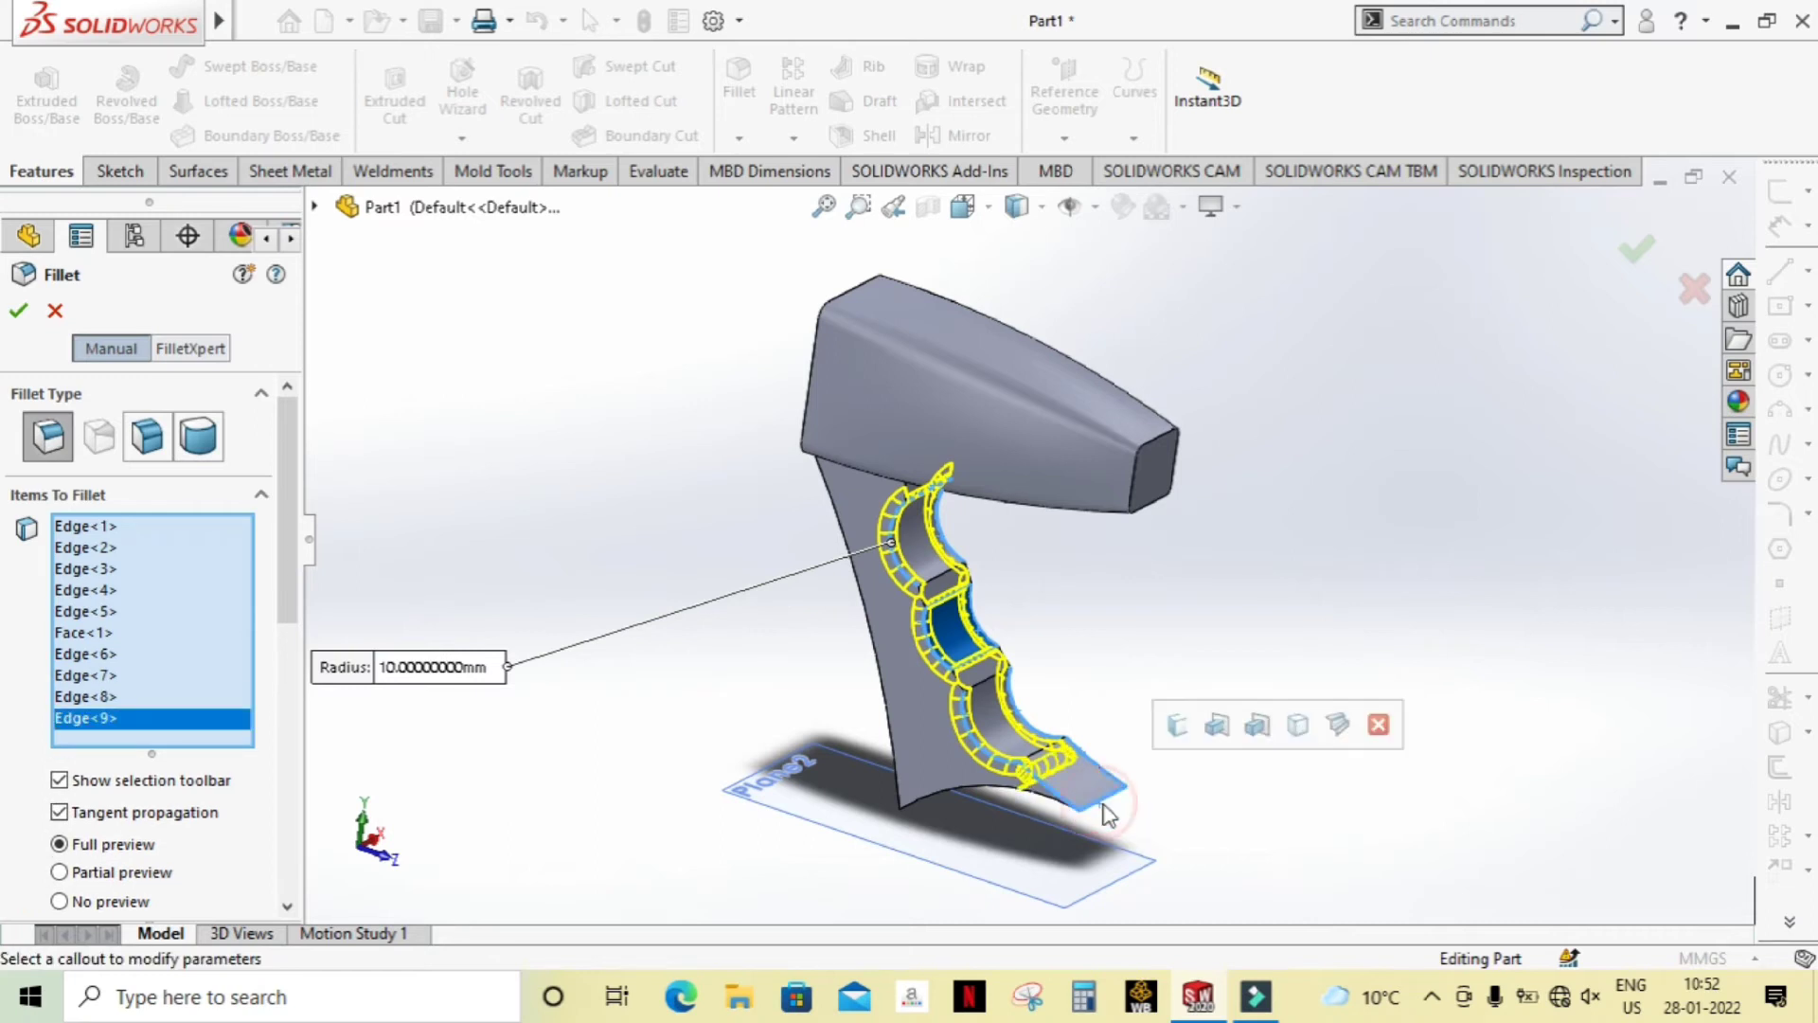
mouse_move(1235, 793)
middle_down()
mouse_move(856, 670)
mouse_move(1092, 653)
mouse_move(1051, 644)
middle_up()
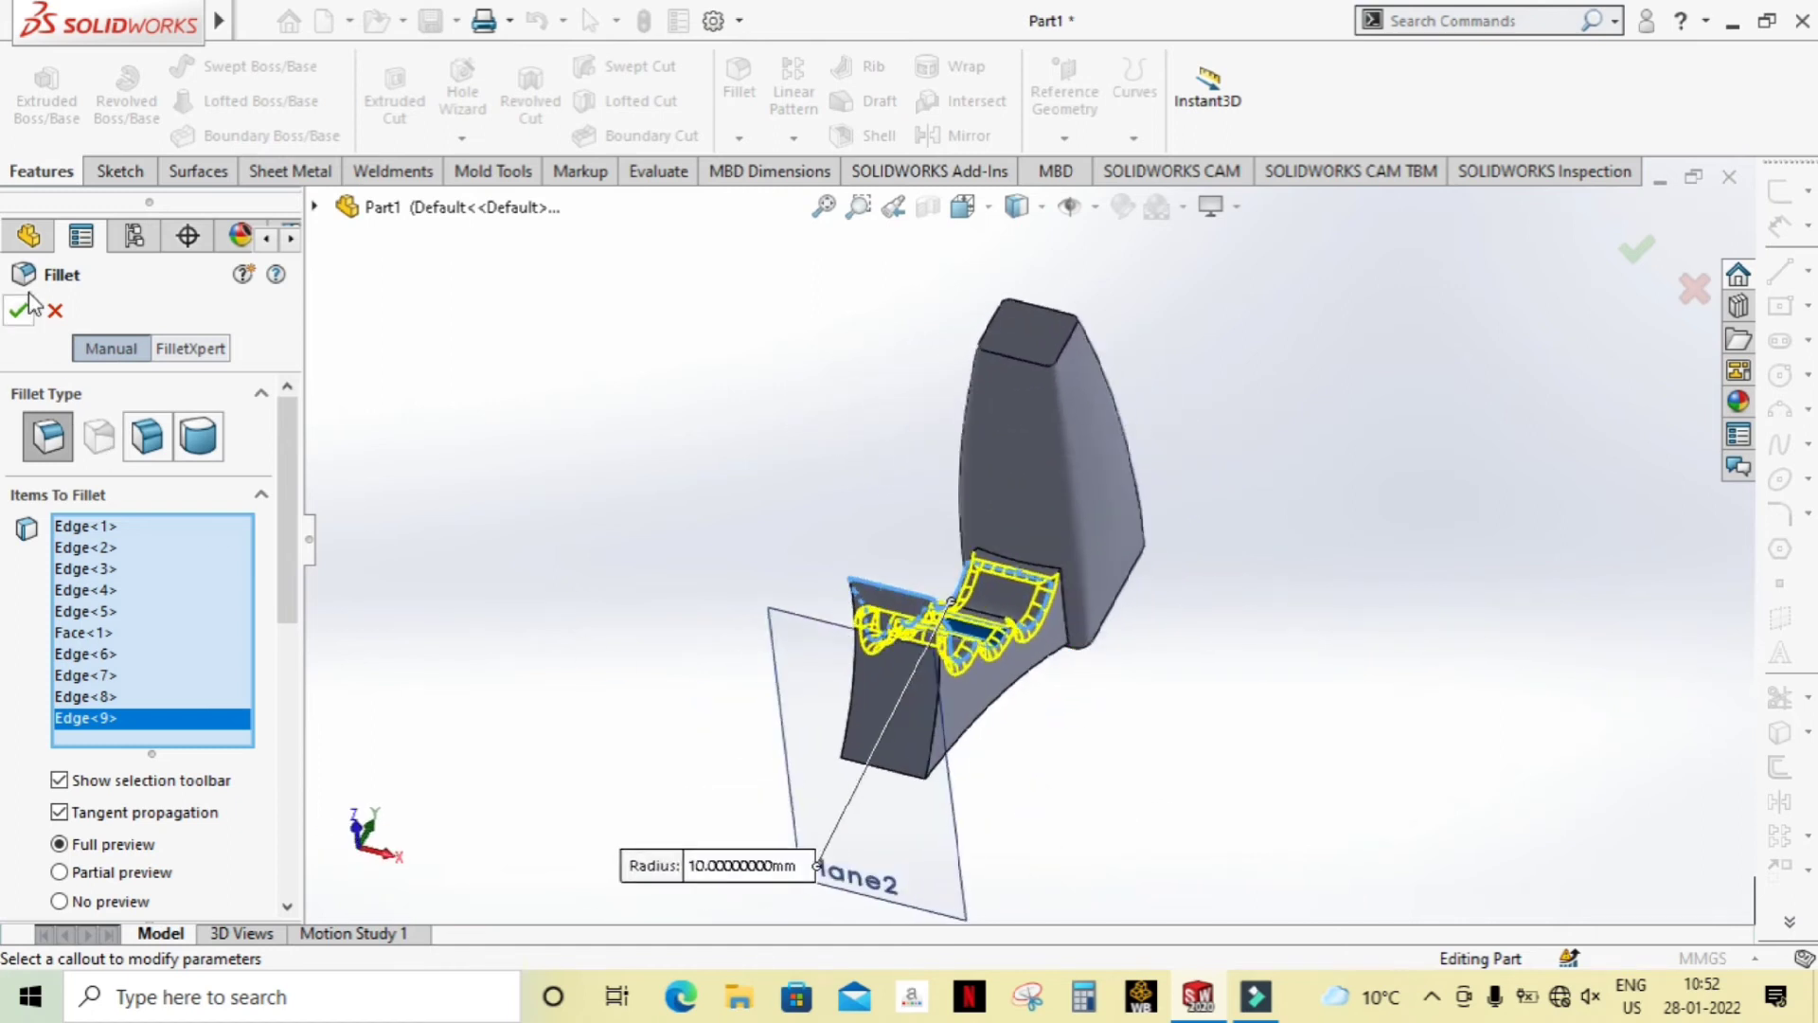
scroll(296, 568, down, 3)
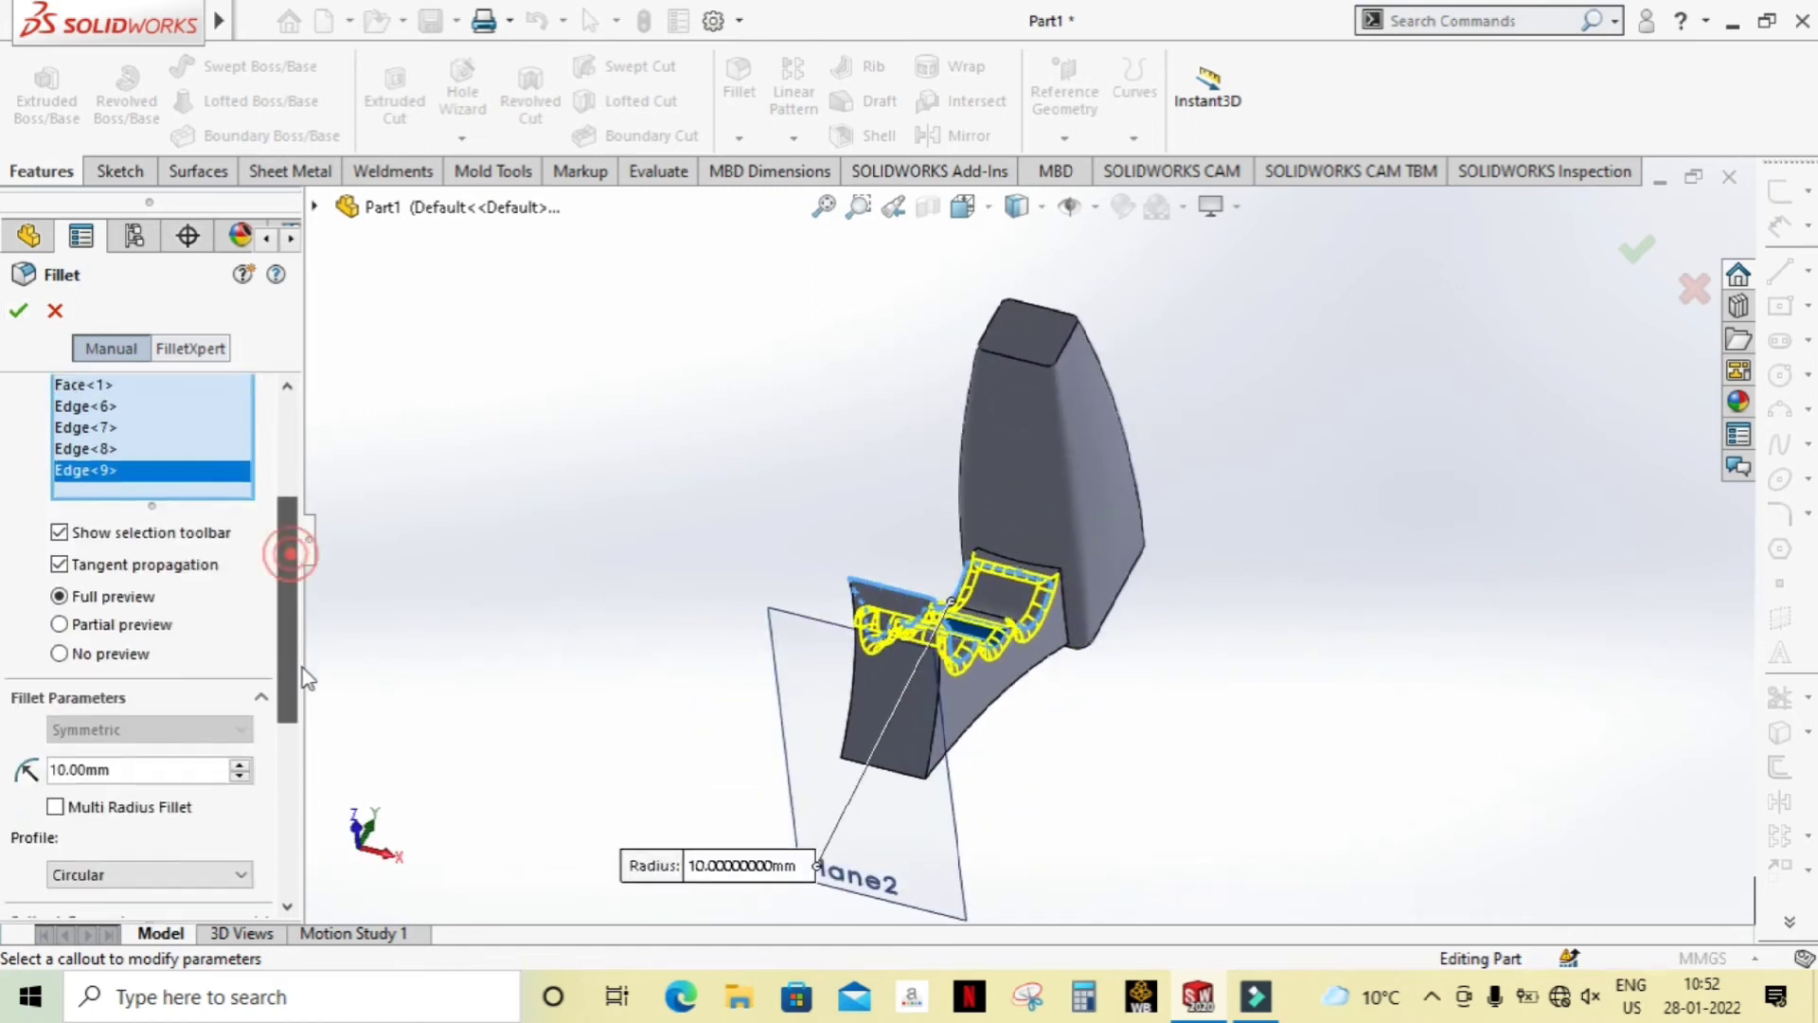
scroll(237, 616, down, 2)
click(21, 312)
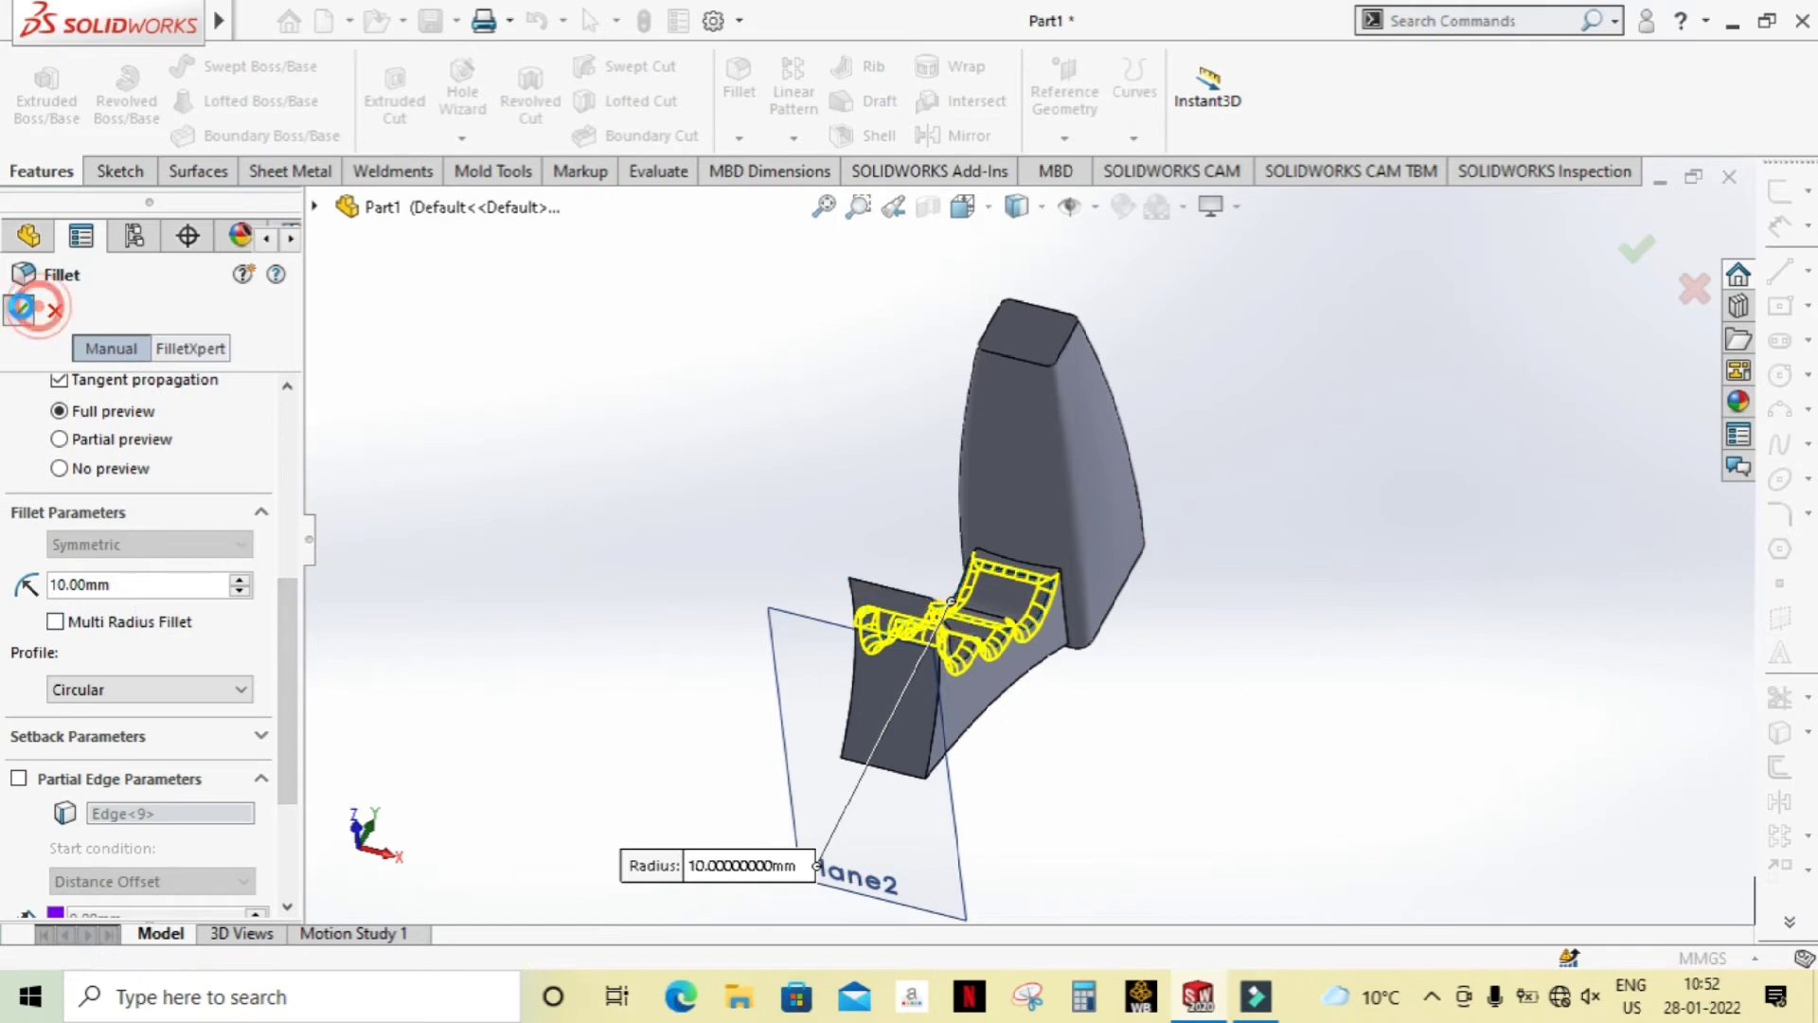
mouse_move(759, 492)
middle_down()
mouse_move(962, 754)
mouse_move(925, 775)
mouse_move(974, 662)
mouse_move(940, 718)
mouse_move(1043, 771)
mouse_move(1208, 721)
mouse_move(1295, 719)
mouse_move(1237, 735)
mouse_move(1202, 422)
mouse_move(1250, 401)
mouse_move(1192, 396)
middle_up()
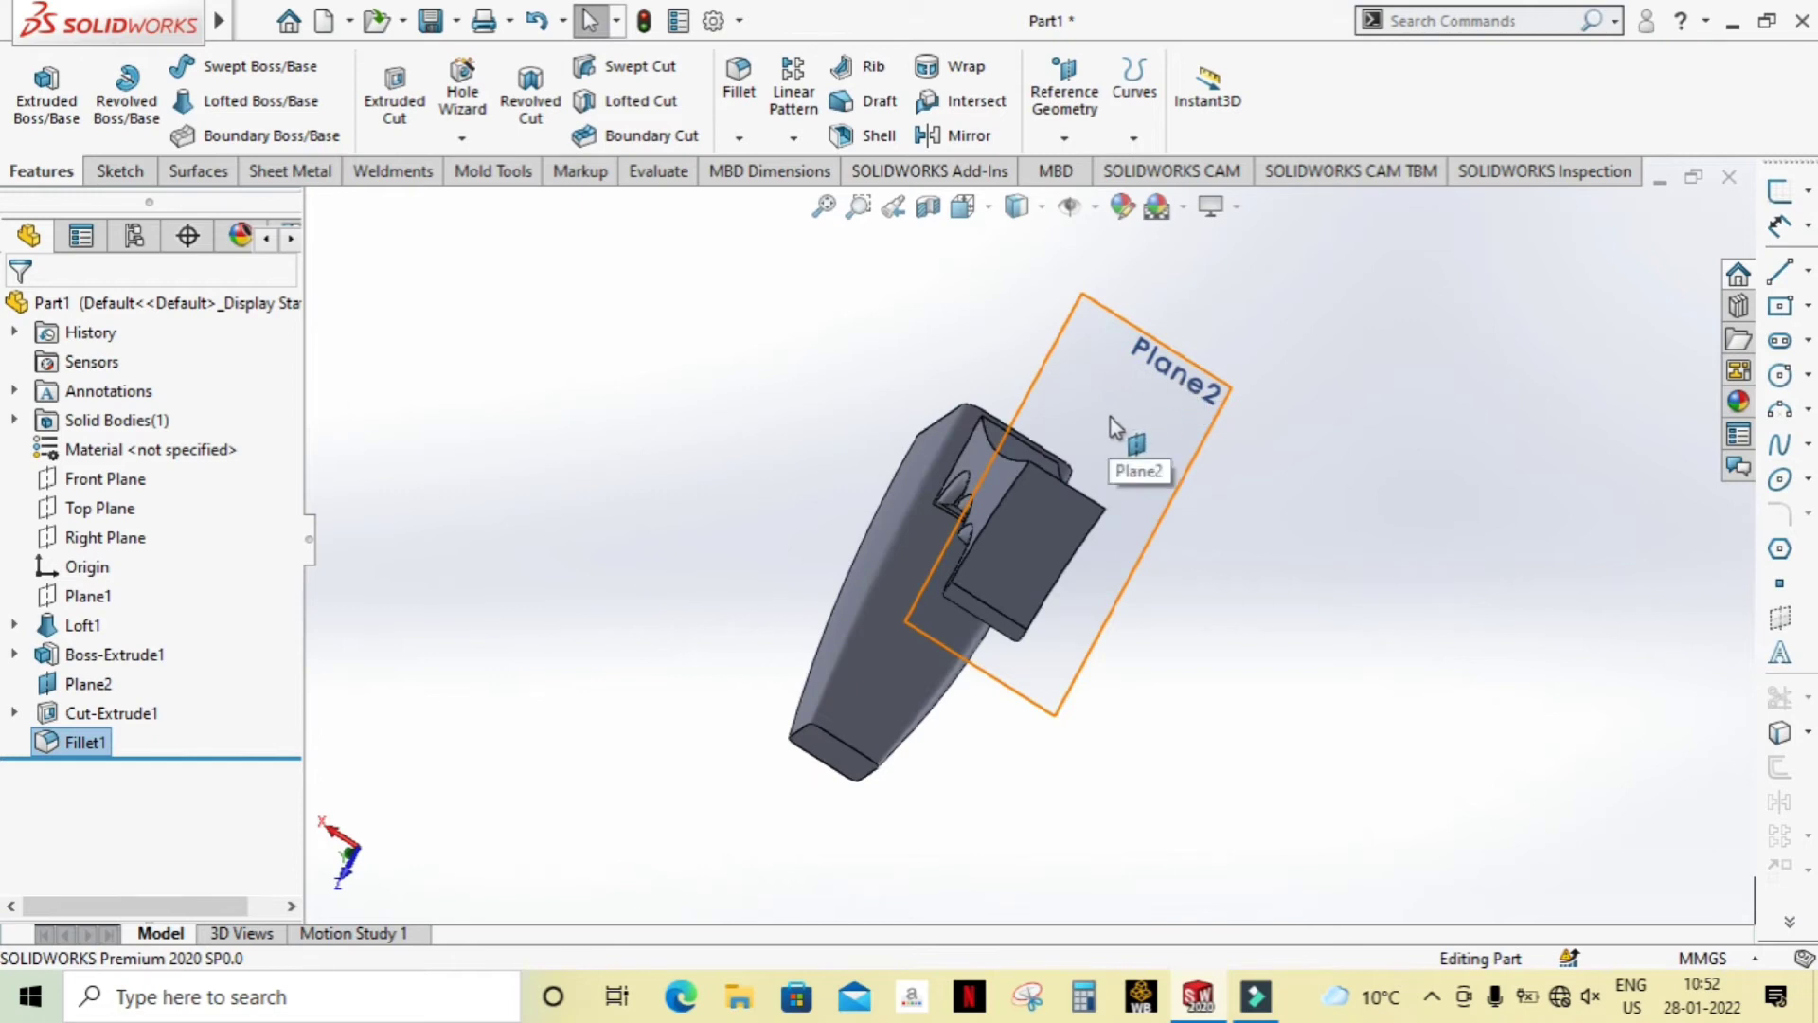
Step: Start a sketch on Plane2 and view it Normal To
mouse_move(1246, 559)
middle_down()
mouse_move(1253, 645)
mouse_move(1213, 808)
mouse_move(1206, 782)
mouse_move(1286, 690)
mouse_move(1351, 682)
mouse_move(1246, 681)
mouse_move(1179, 636)
mouse_move(1149, 545)
middle_up()
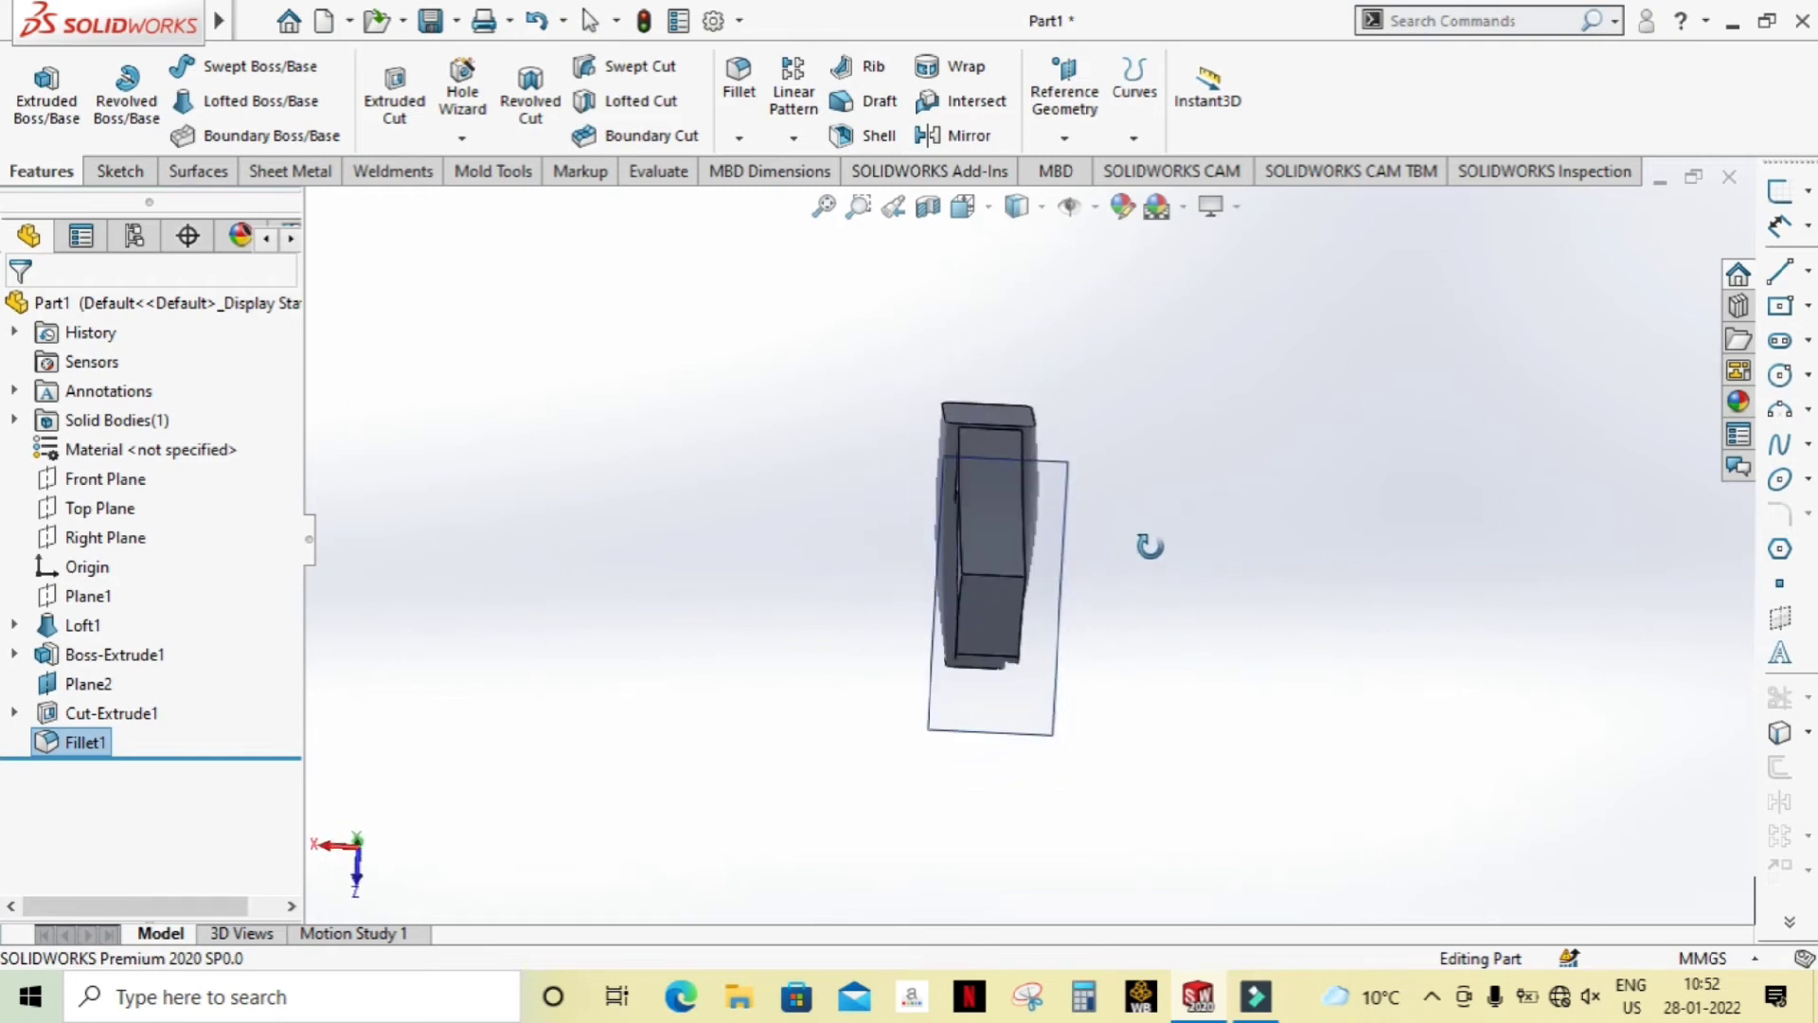
click(1045, 496)
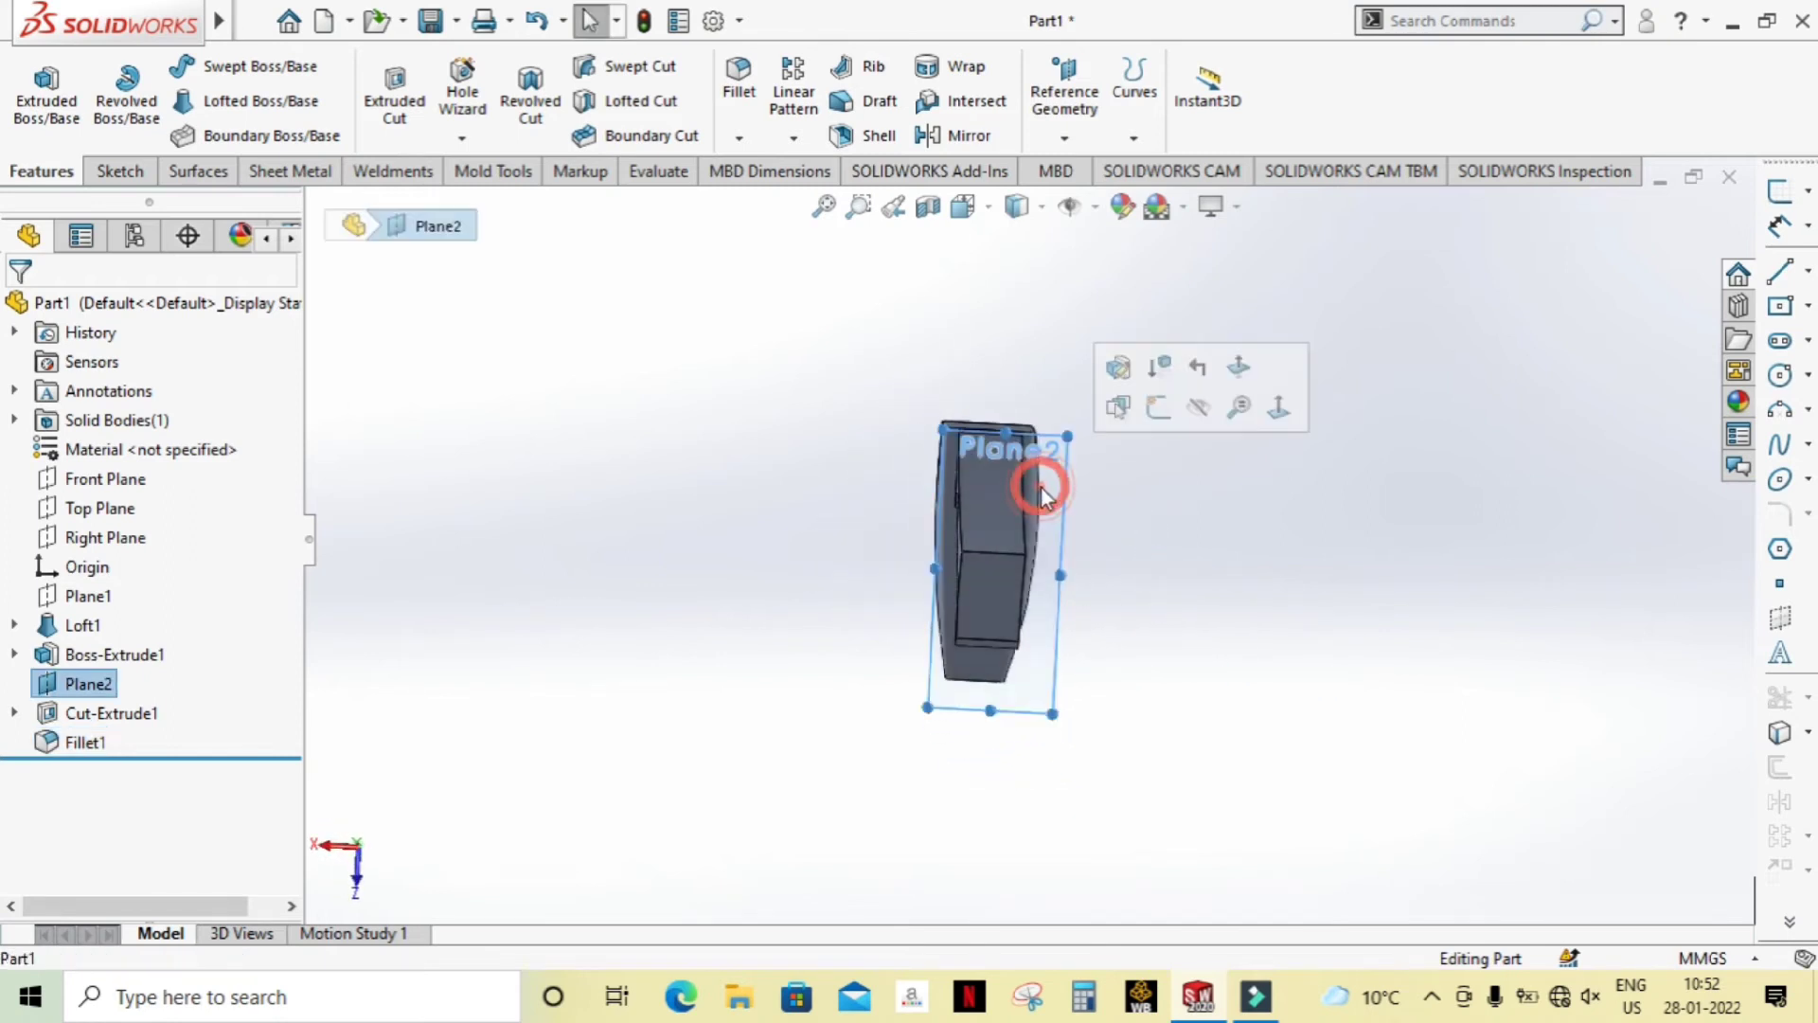
click(1157, 407)
click(980, 218)
click(1106, 350)
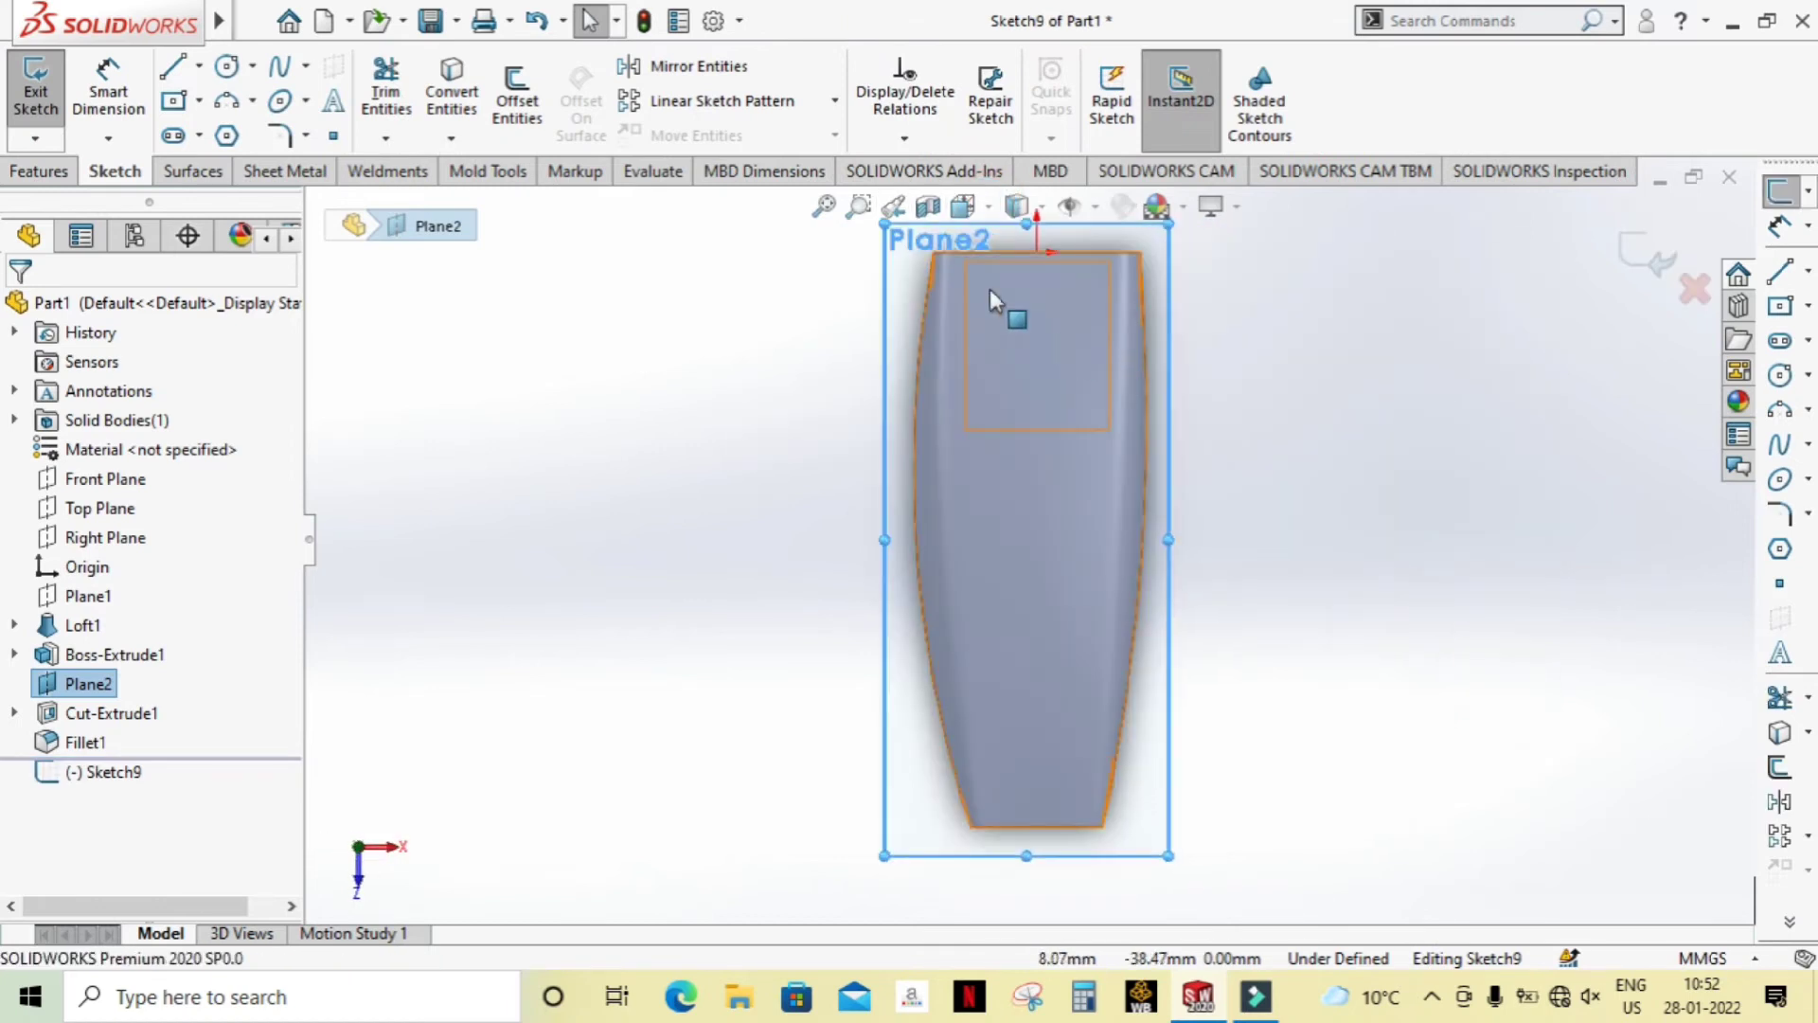
click(963, 205)
click(1115, 358)
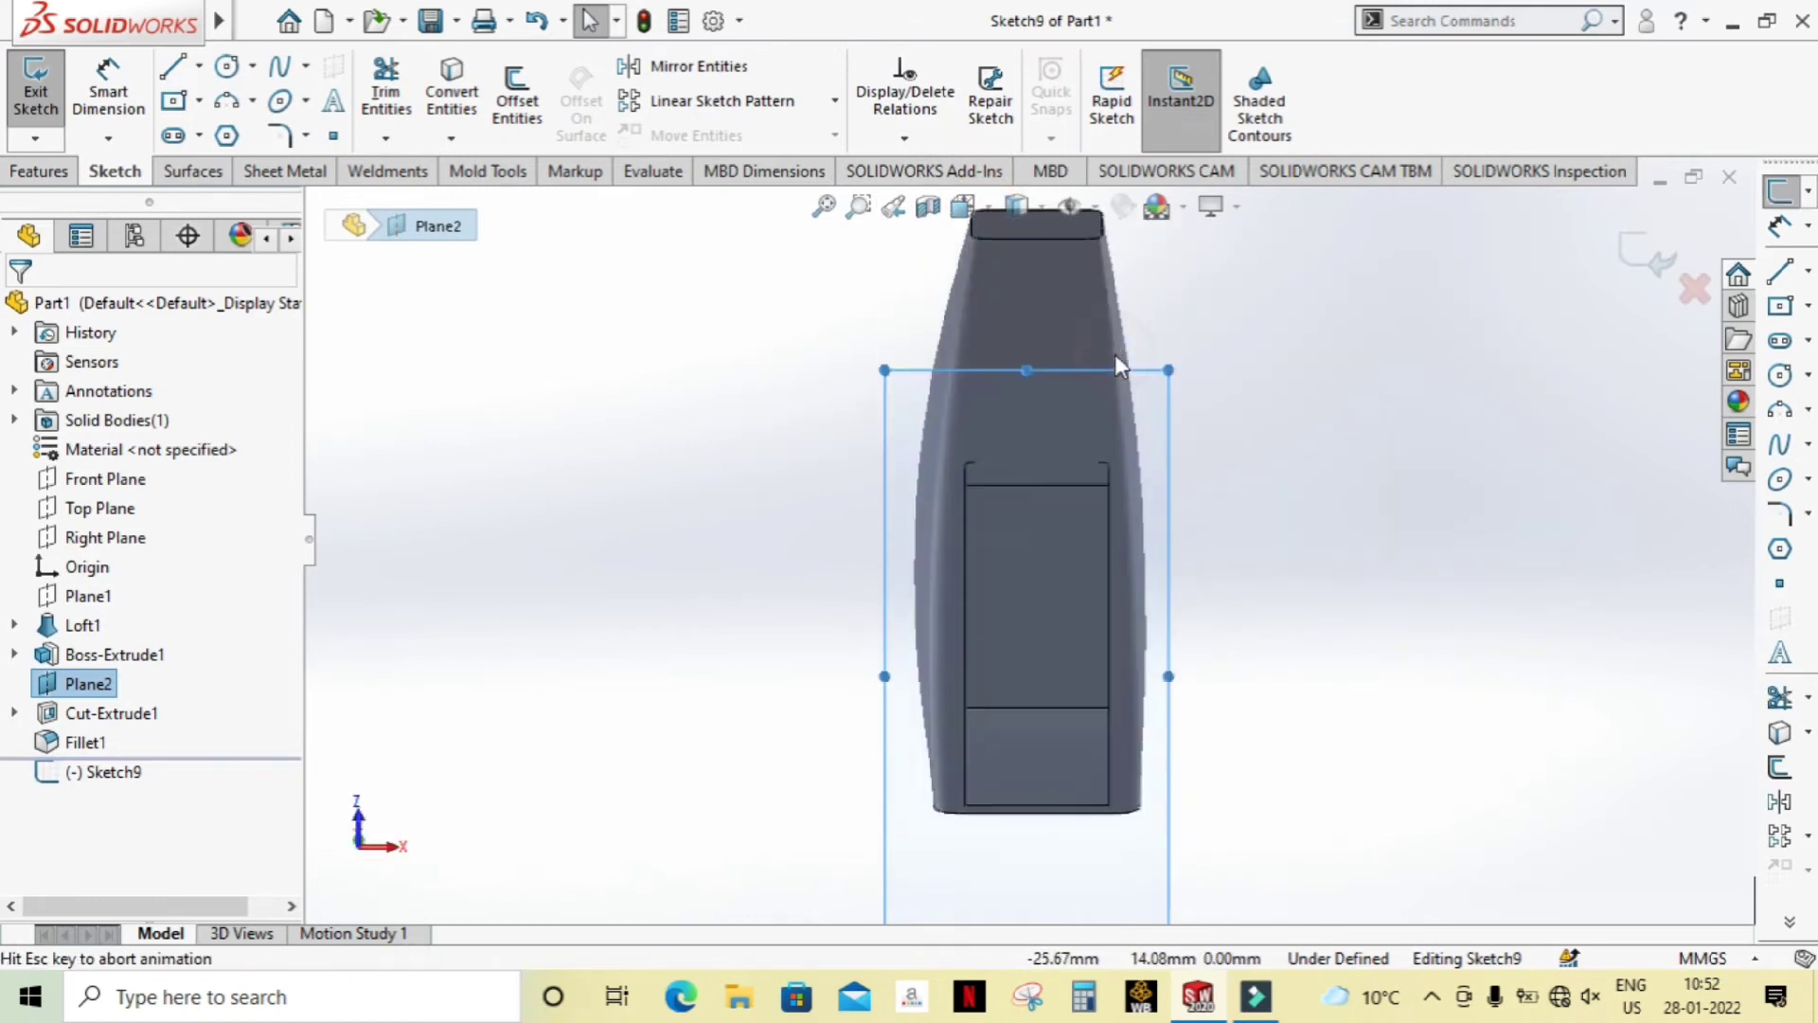
Step: Inspect the grip cuts from tilted and Normal To views without adding sketch geometry
mouse_move(1217, 511)
middle_down()
mouse_move(1224, 622)
mouse_move(1299, 576)
mouse_move(1200, 611)
middle_up()
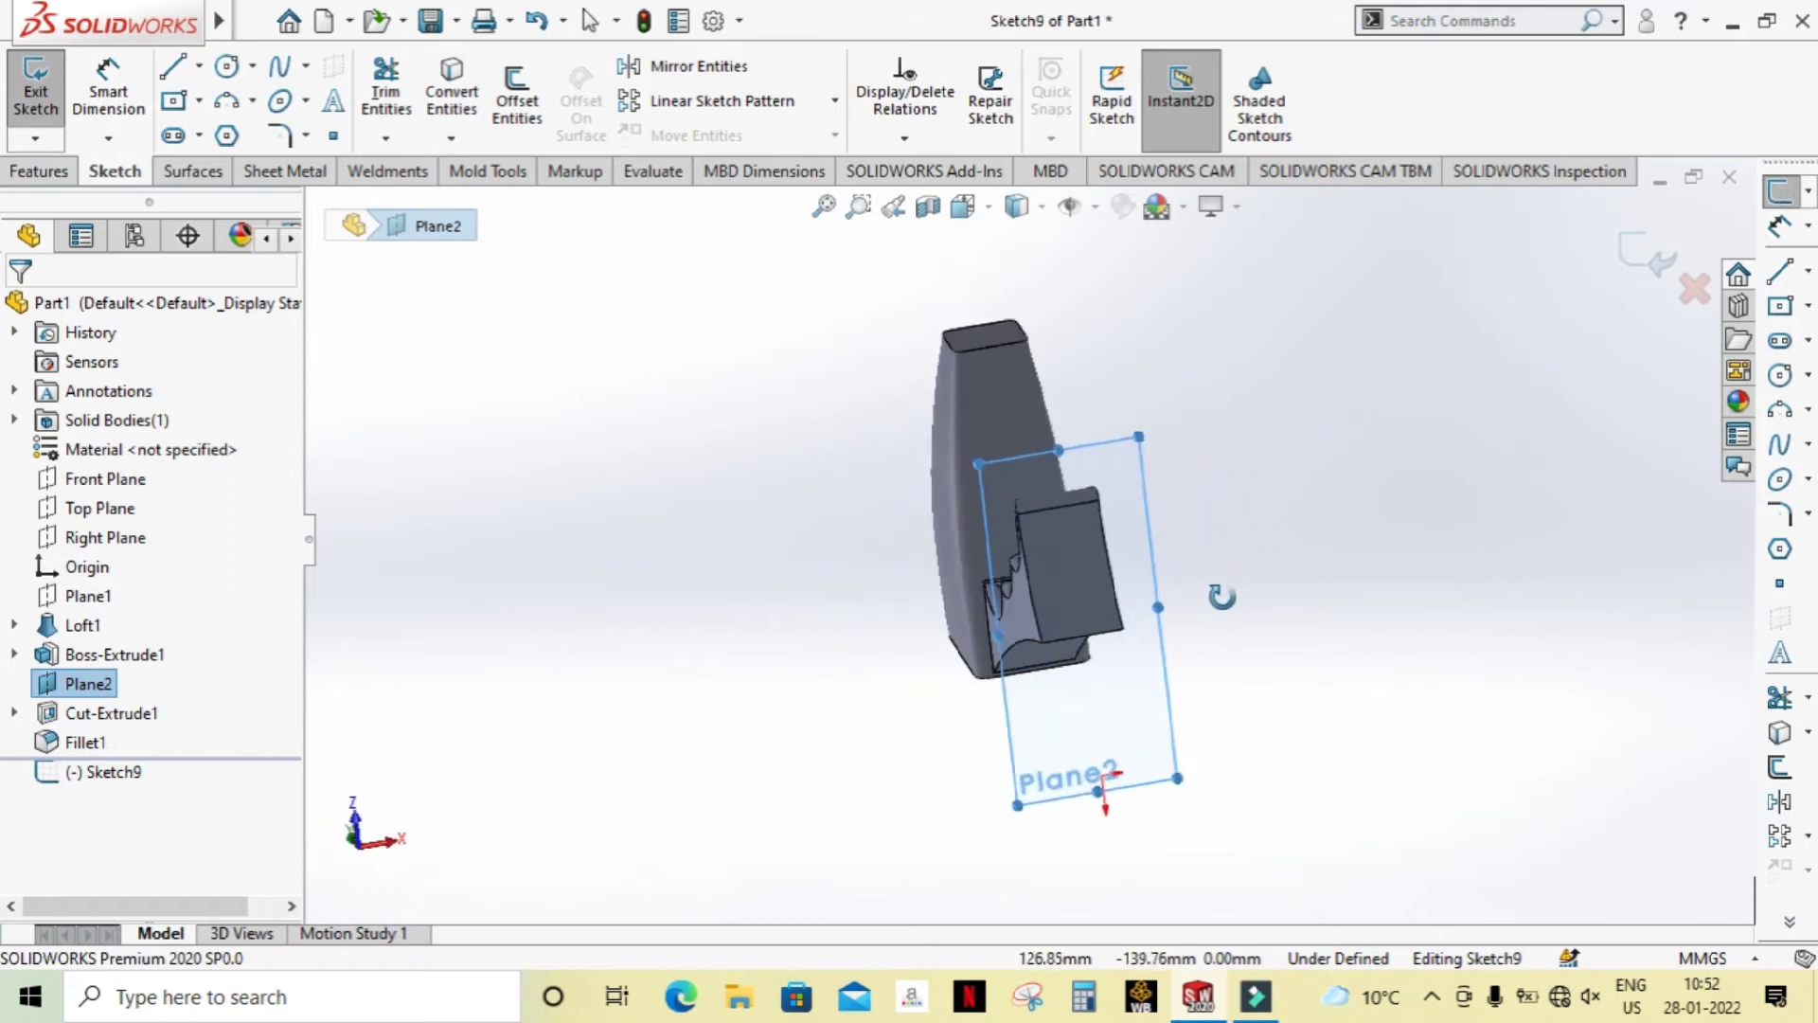
click(963, 206)
click(1111, 358)
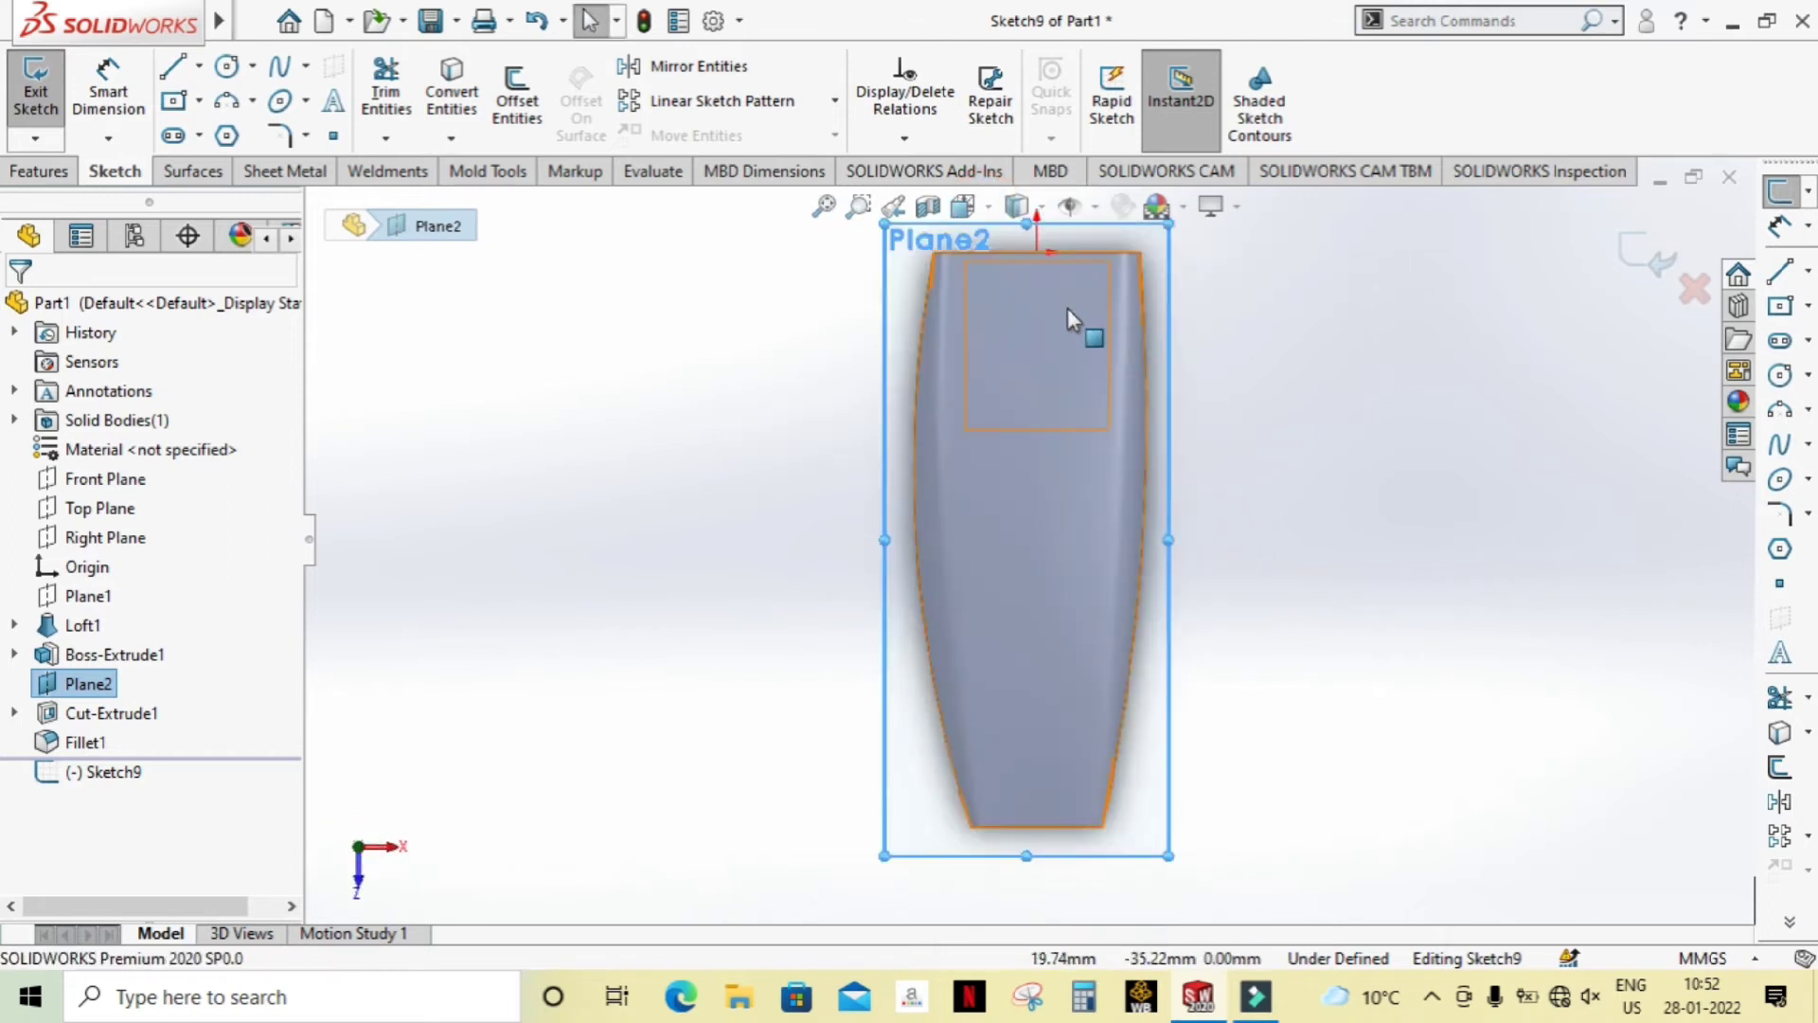
click(988, 208)
click(1114, 365)
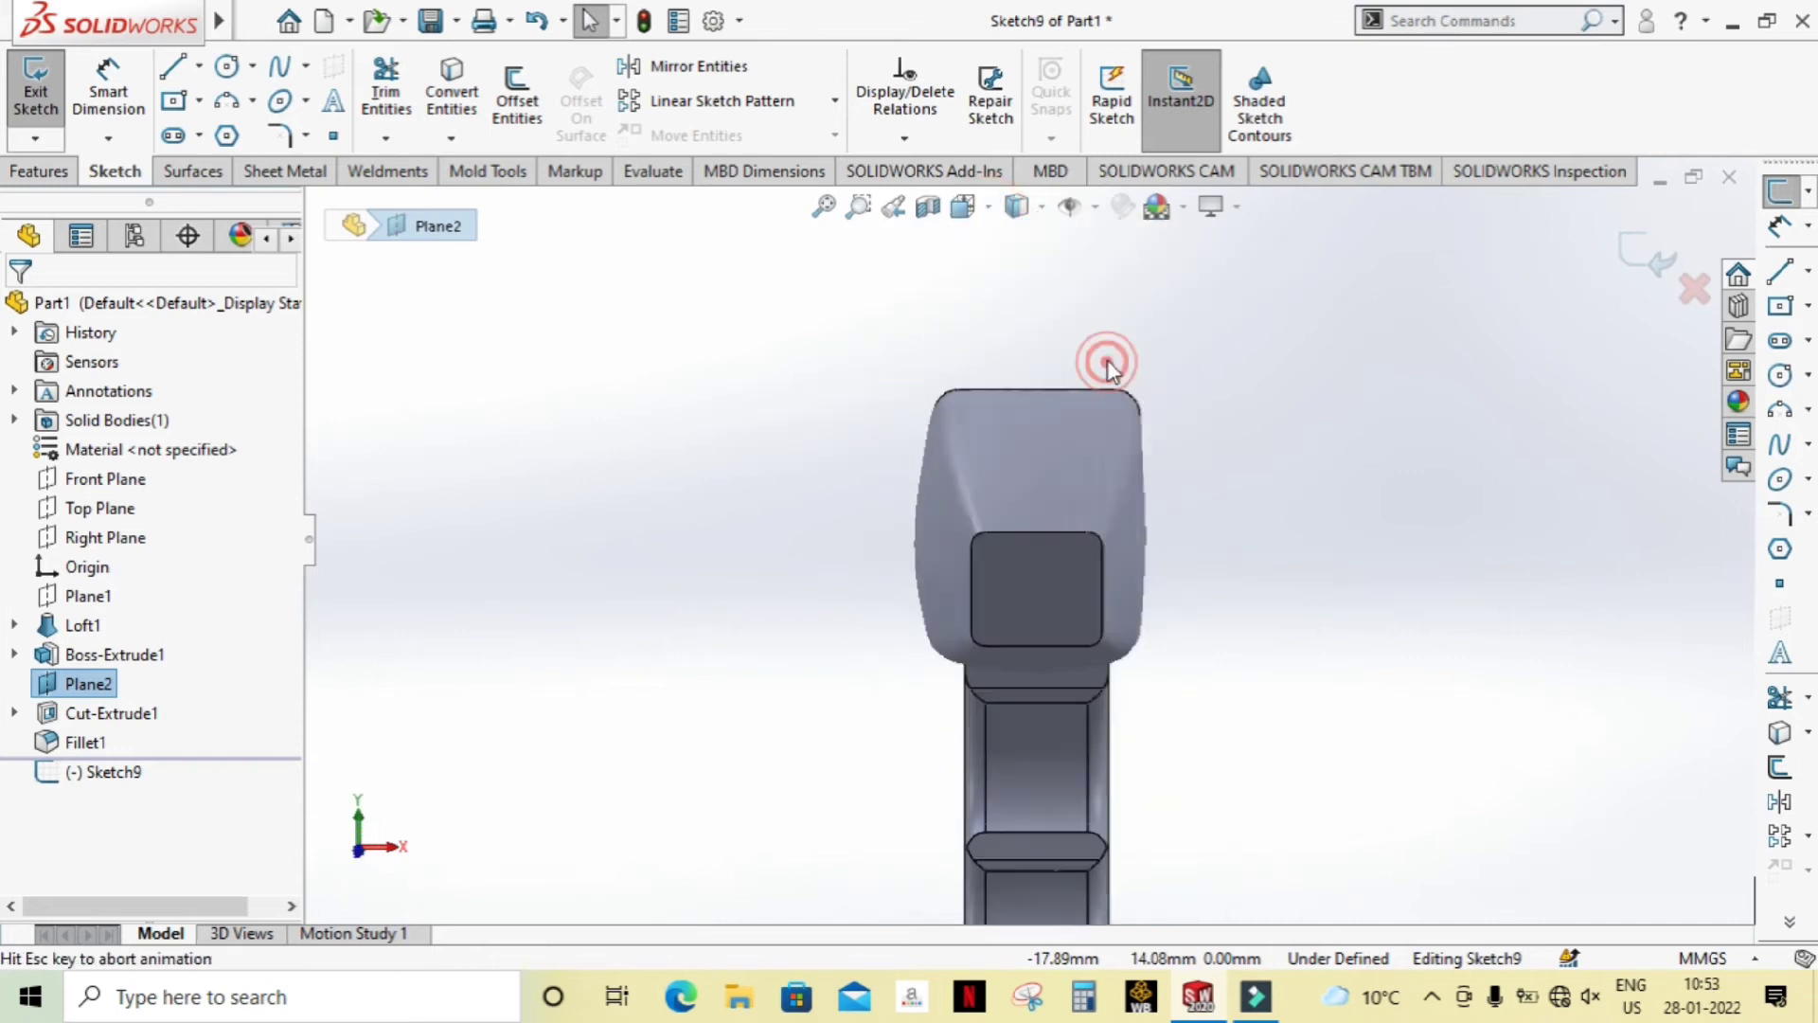
mouse_move(1262, 559)
middle_down()
mouse_move(1282, 556)
mouse_move(1246, 556)
mouse_move(1255, 579)
mouse_move(1237, 586)
mouse_move(1282, 308)
mouse_move(1156, 312)
mouse_move(1153, 374)
middle_up()
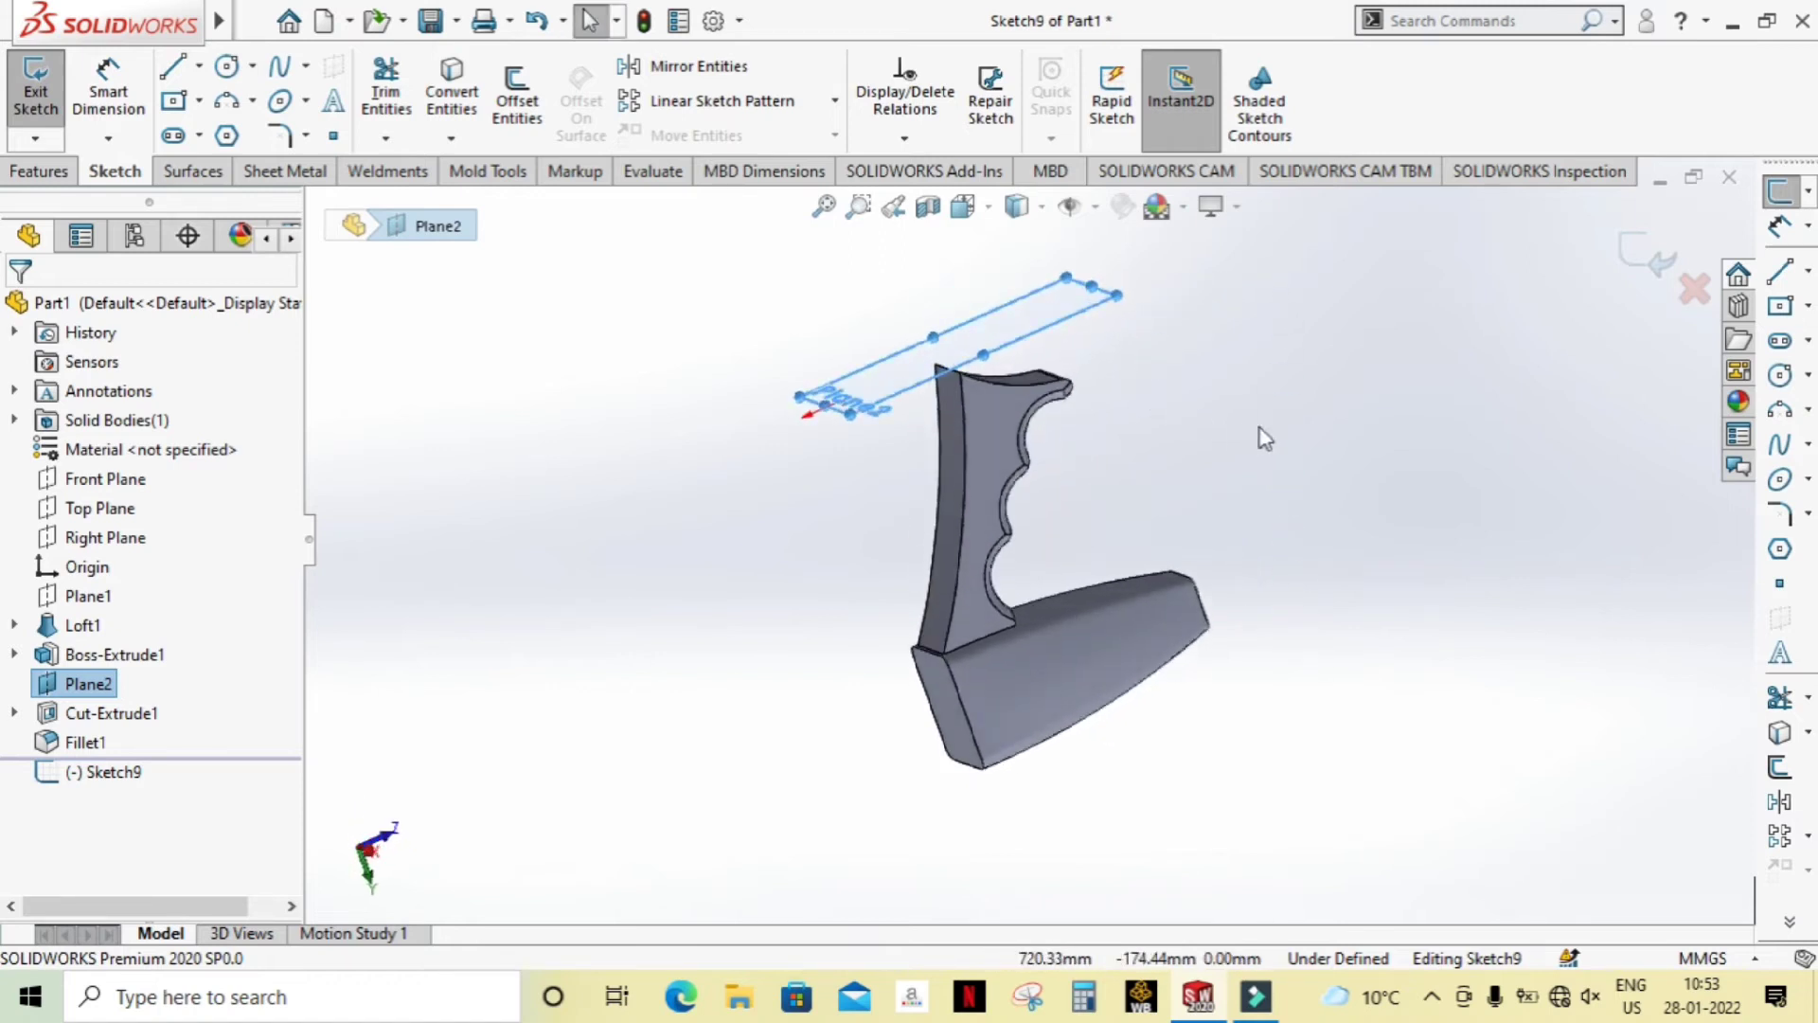
right_click(1105, 341)
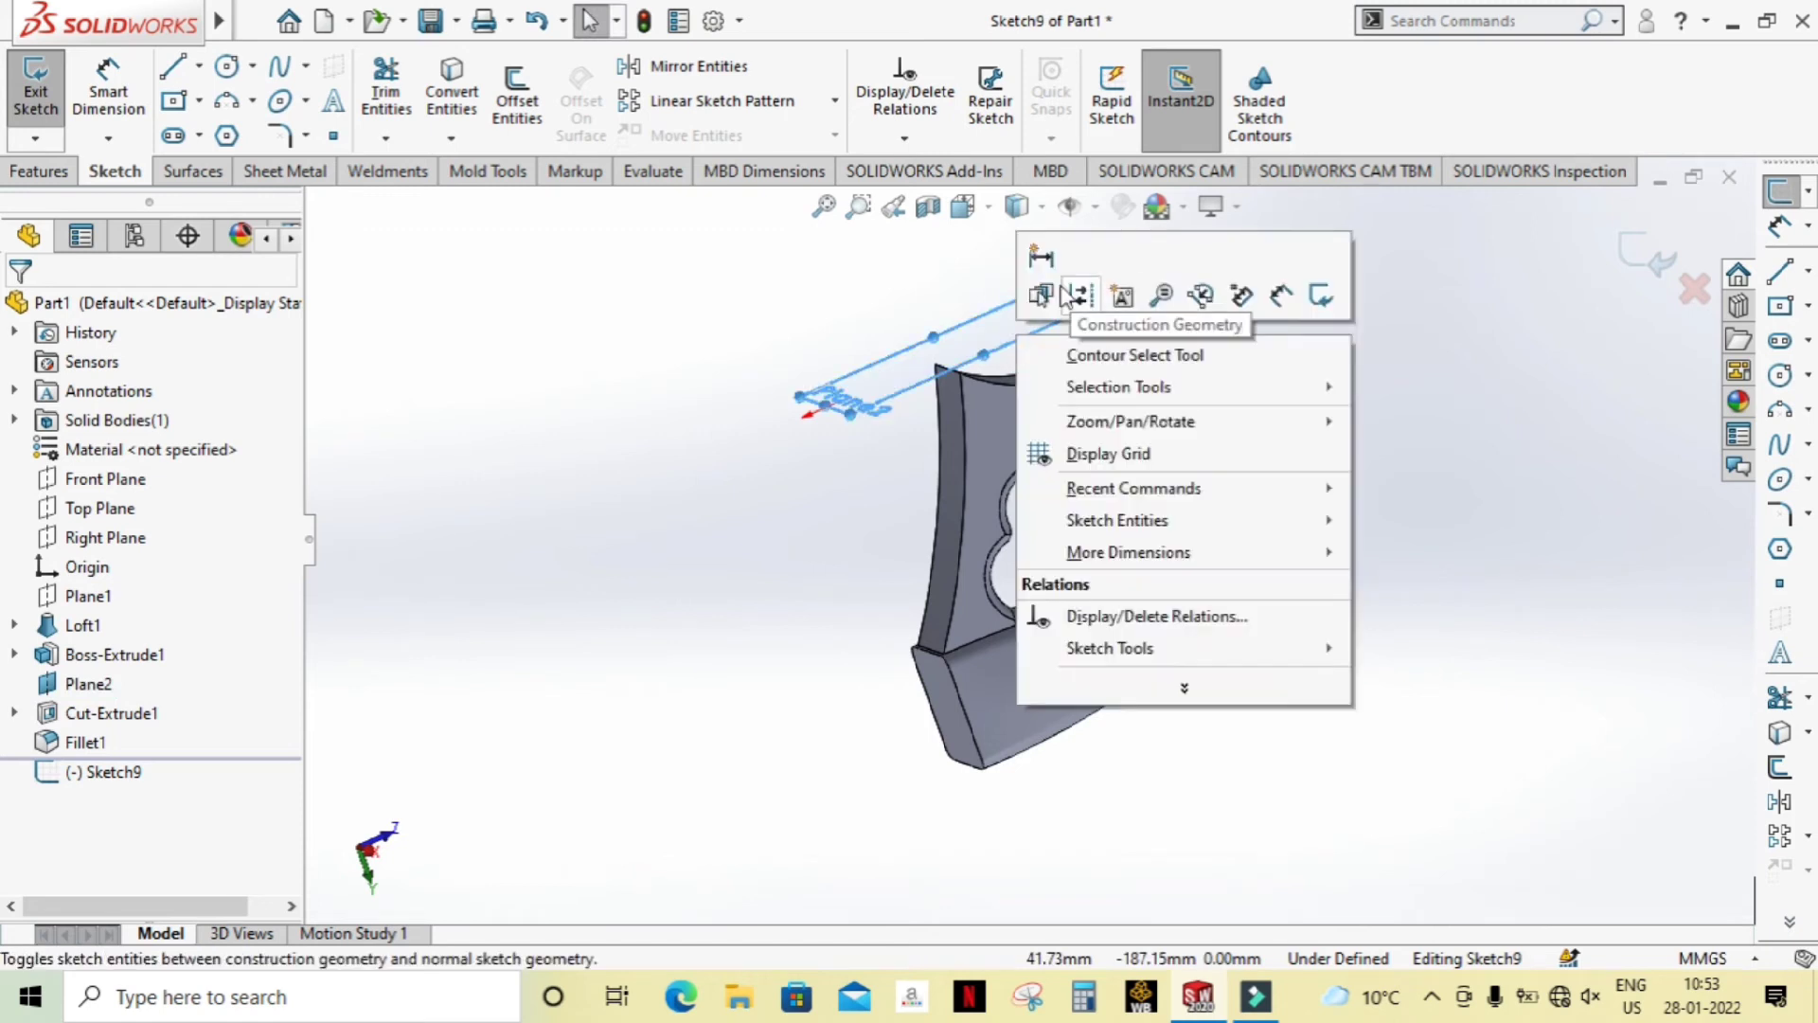
click(1625, 256)
Step: Leave the empty Plane2 sketch and hide Plane2
click(1624, 254)
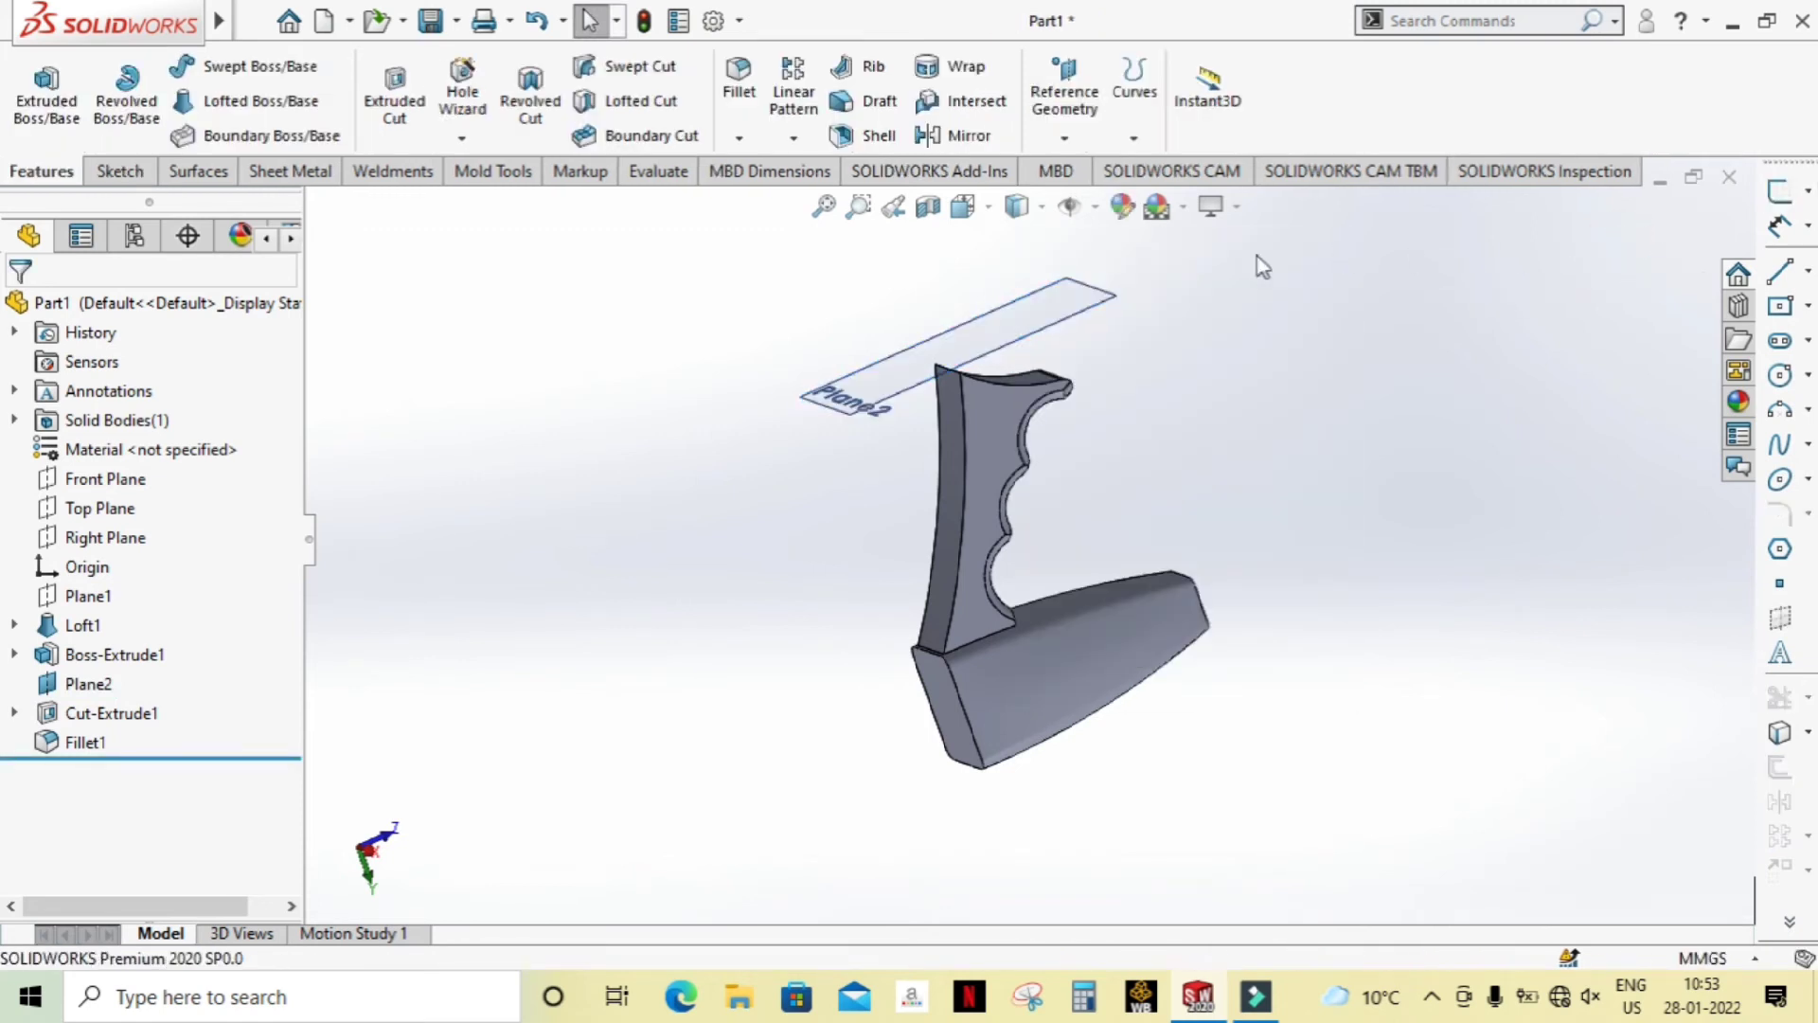
right_click(1061, 312)
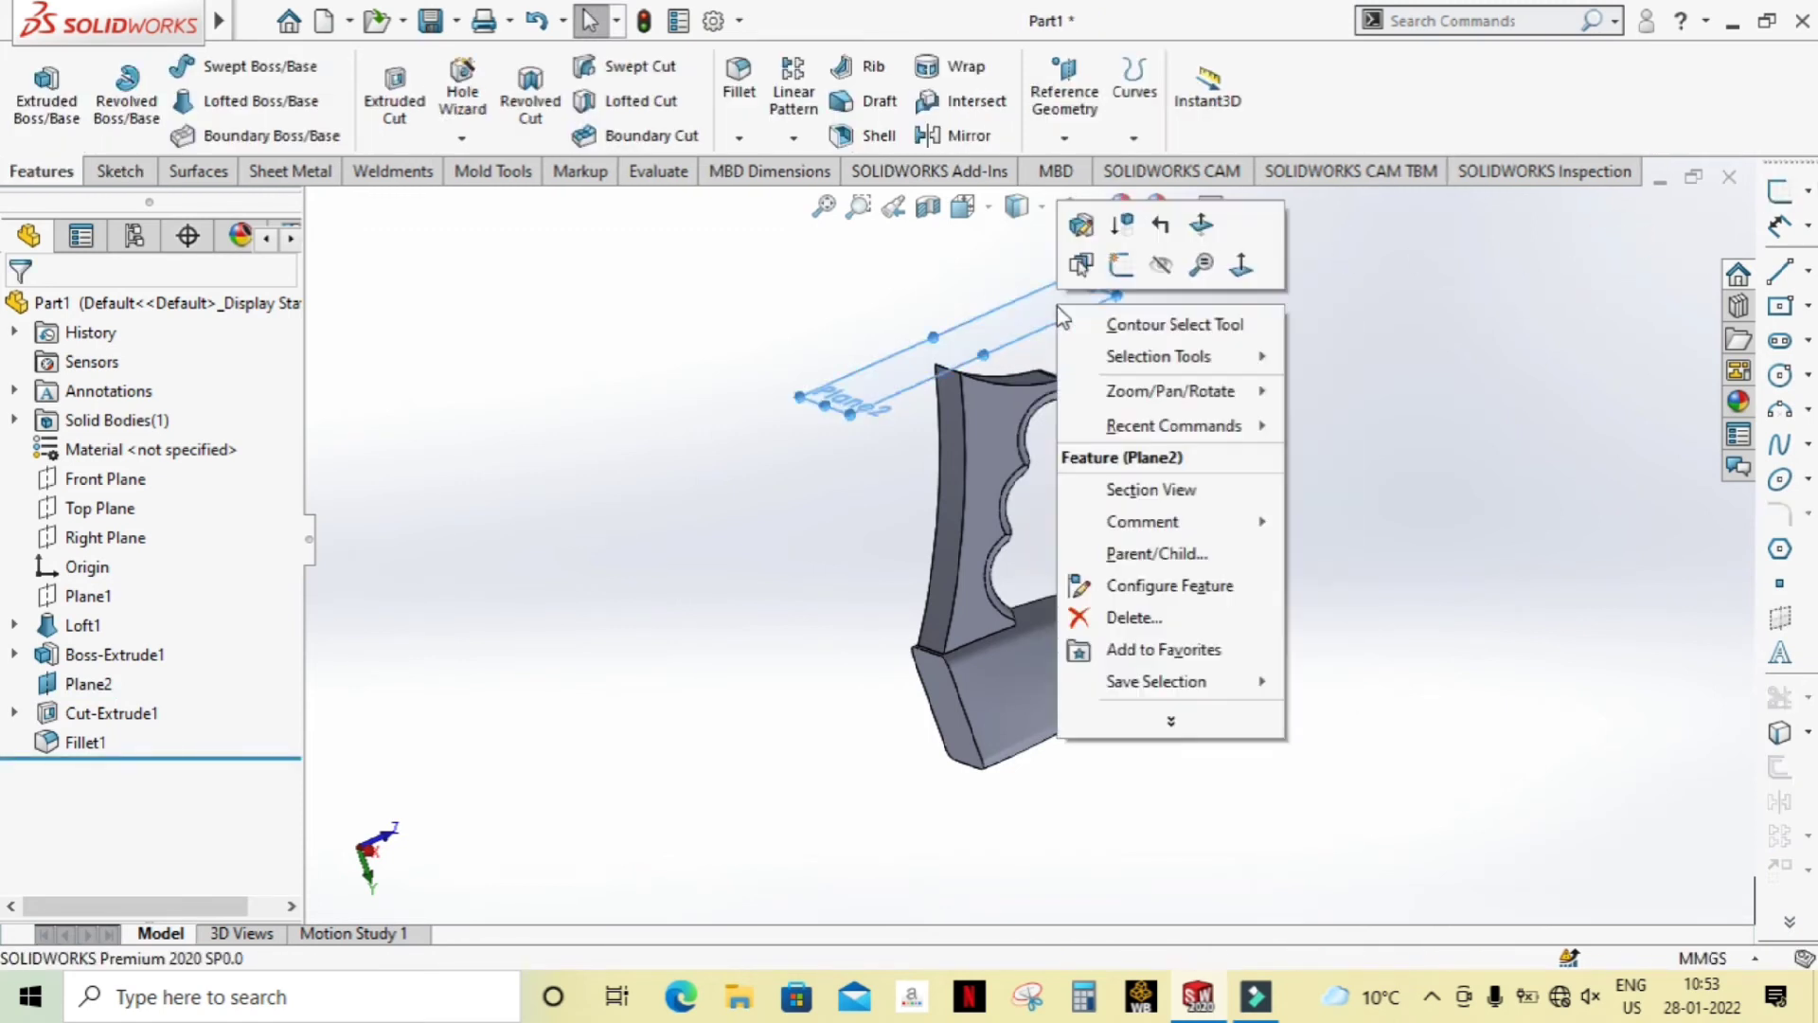
click(1161, 264)
mouse_move(1161, 264)
middle_down()
mouse_move(1249, 433)
mouse_move(1259, 593)
middle_up()
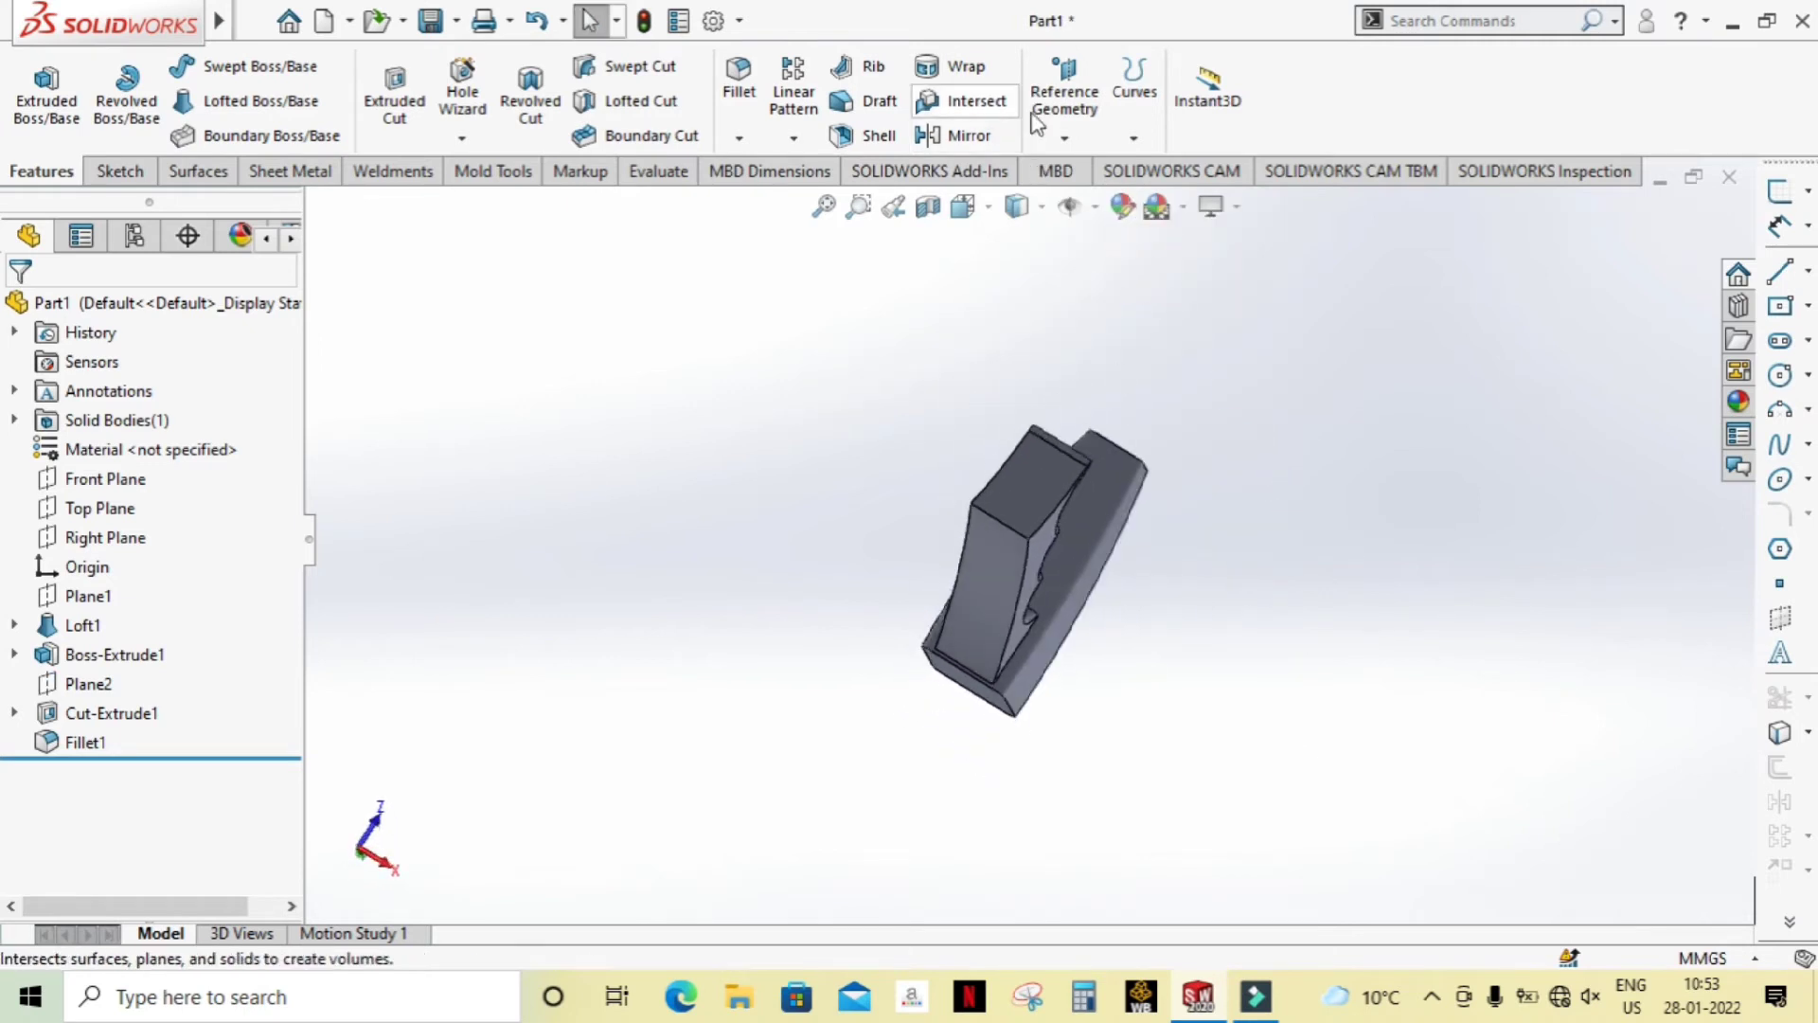
Step: Create Plane3 from the grip's end edge and its flat face
click(1064, 95)
click(1102, 177)
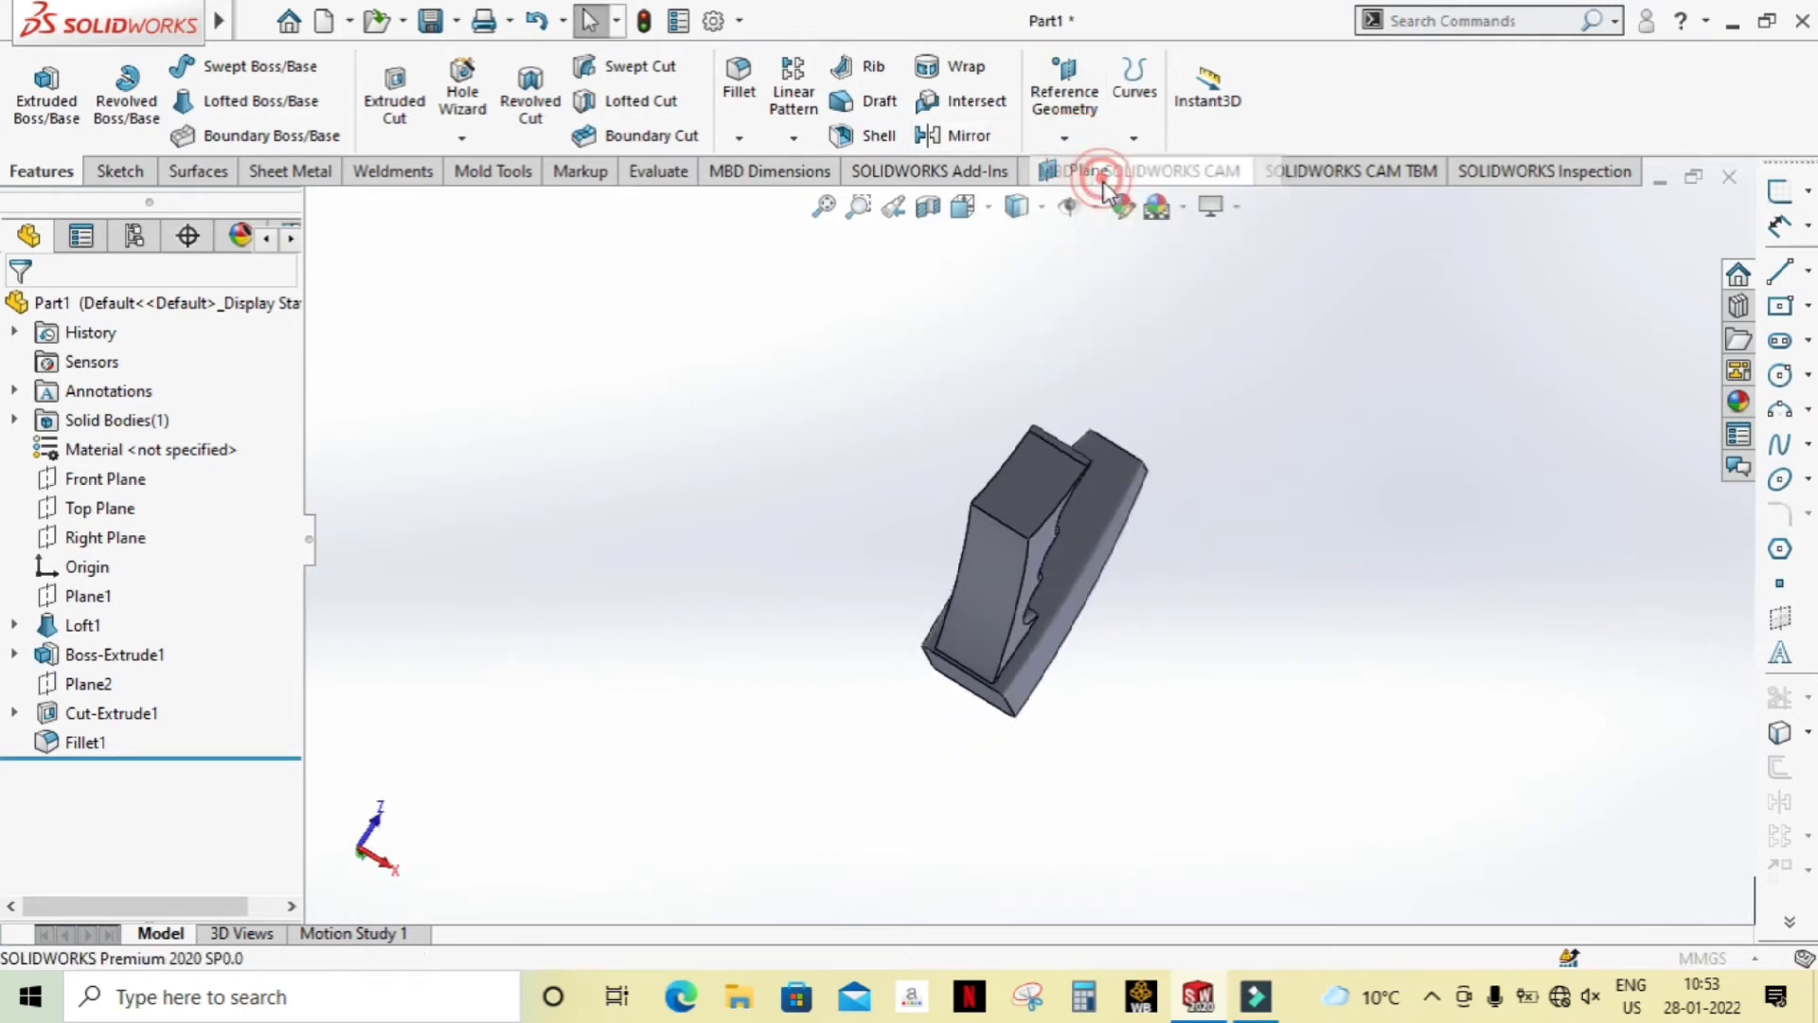
click(1012, 527)
mouse_move(1011, 526)
middle_down()
mouse_move(1140, 580)
mouse_move(1180, 400)
mouse_move(1112, 316)
mouse_move(1055, 296)
mouse_move(1042, 339)
mouse_move(1063, 417)
mouse_move(1230, 394)
mouse_move(1315, 442)
mouse_move(1333, 523)
mouse_move(1303, 634)
mouse_move(1233, 515)
mouse_move(1237, 413)
mouse_move(1336, 501)
mouse_move(1321, 488)
middle_up()
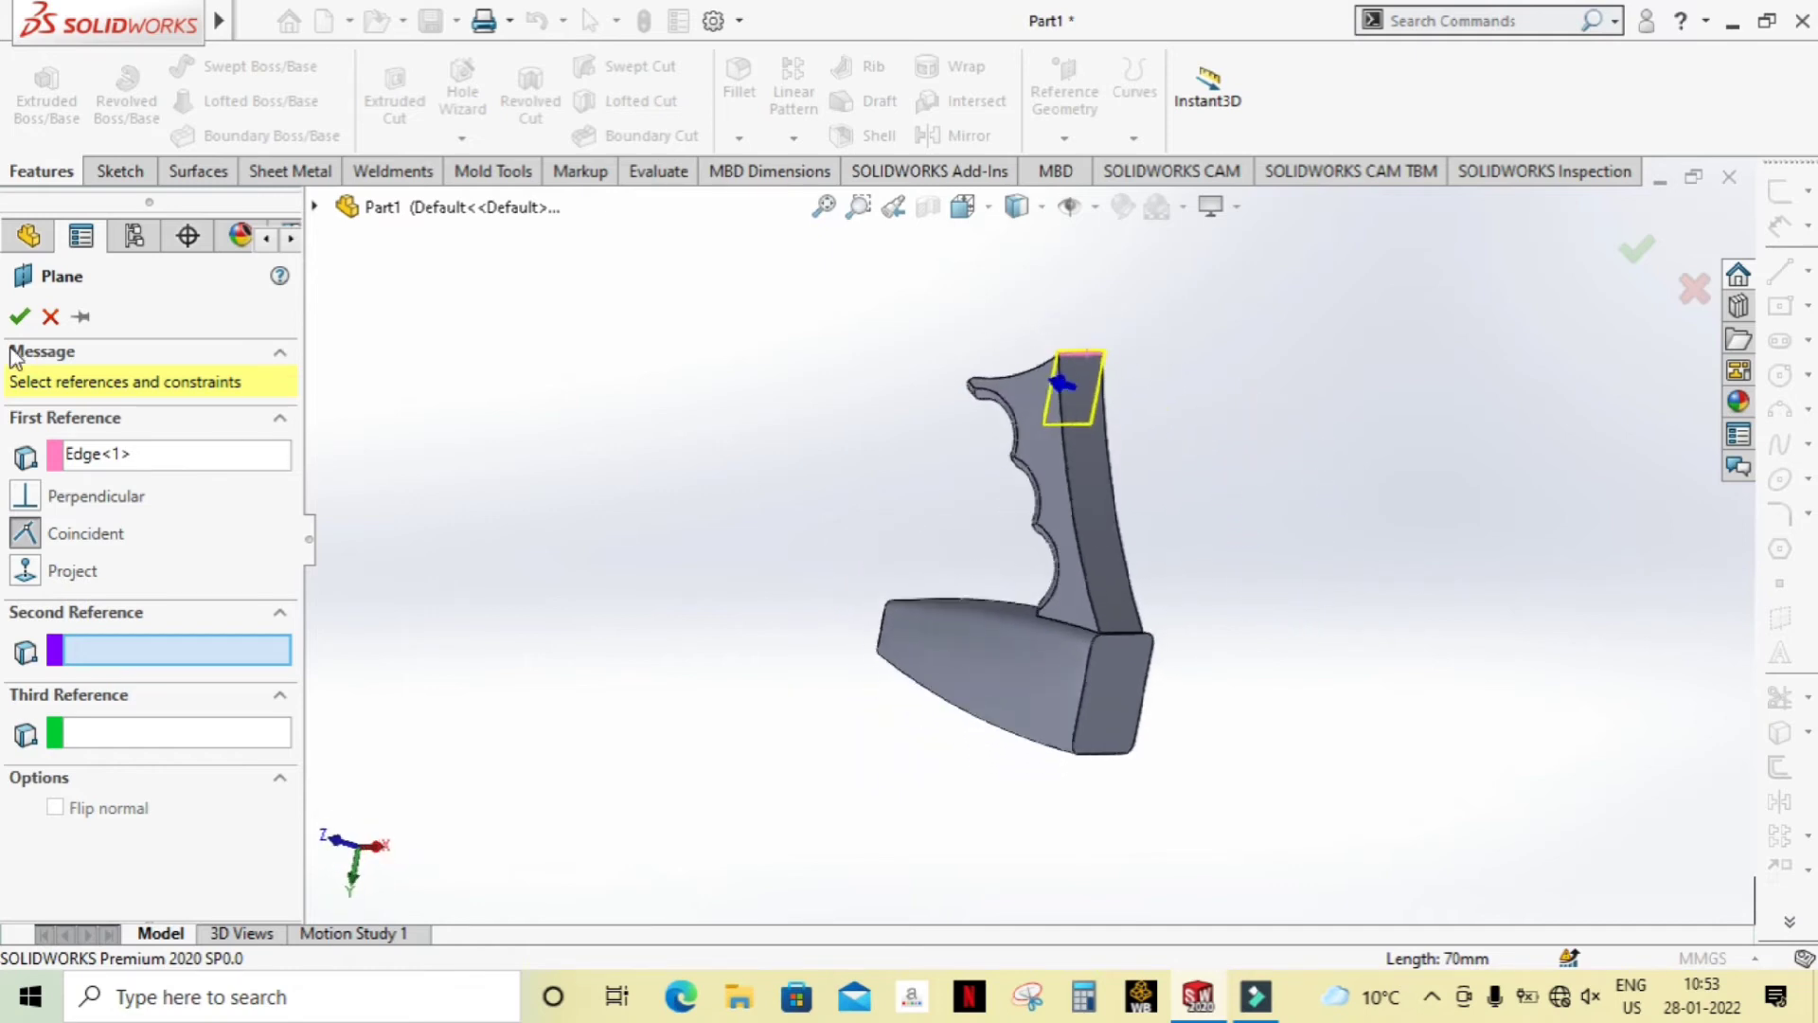
click(20, 316)
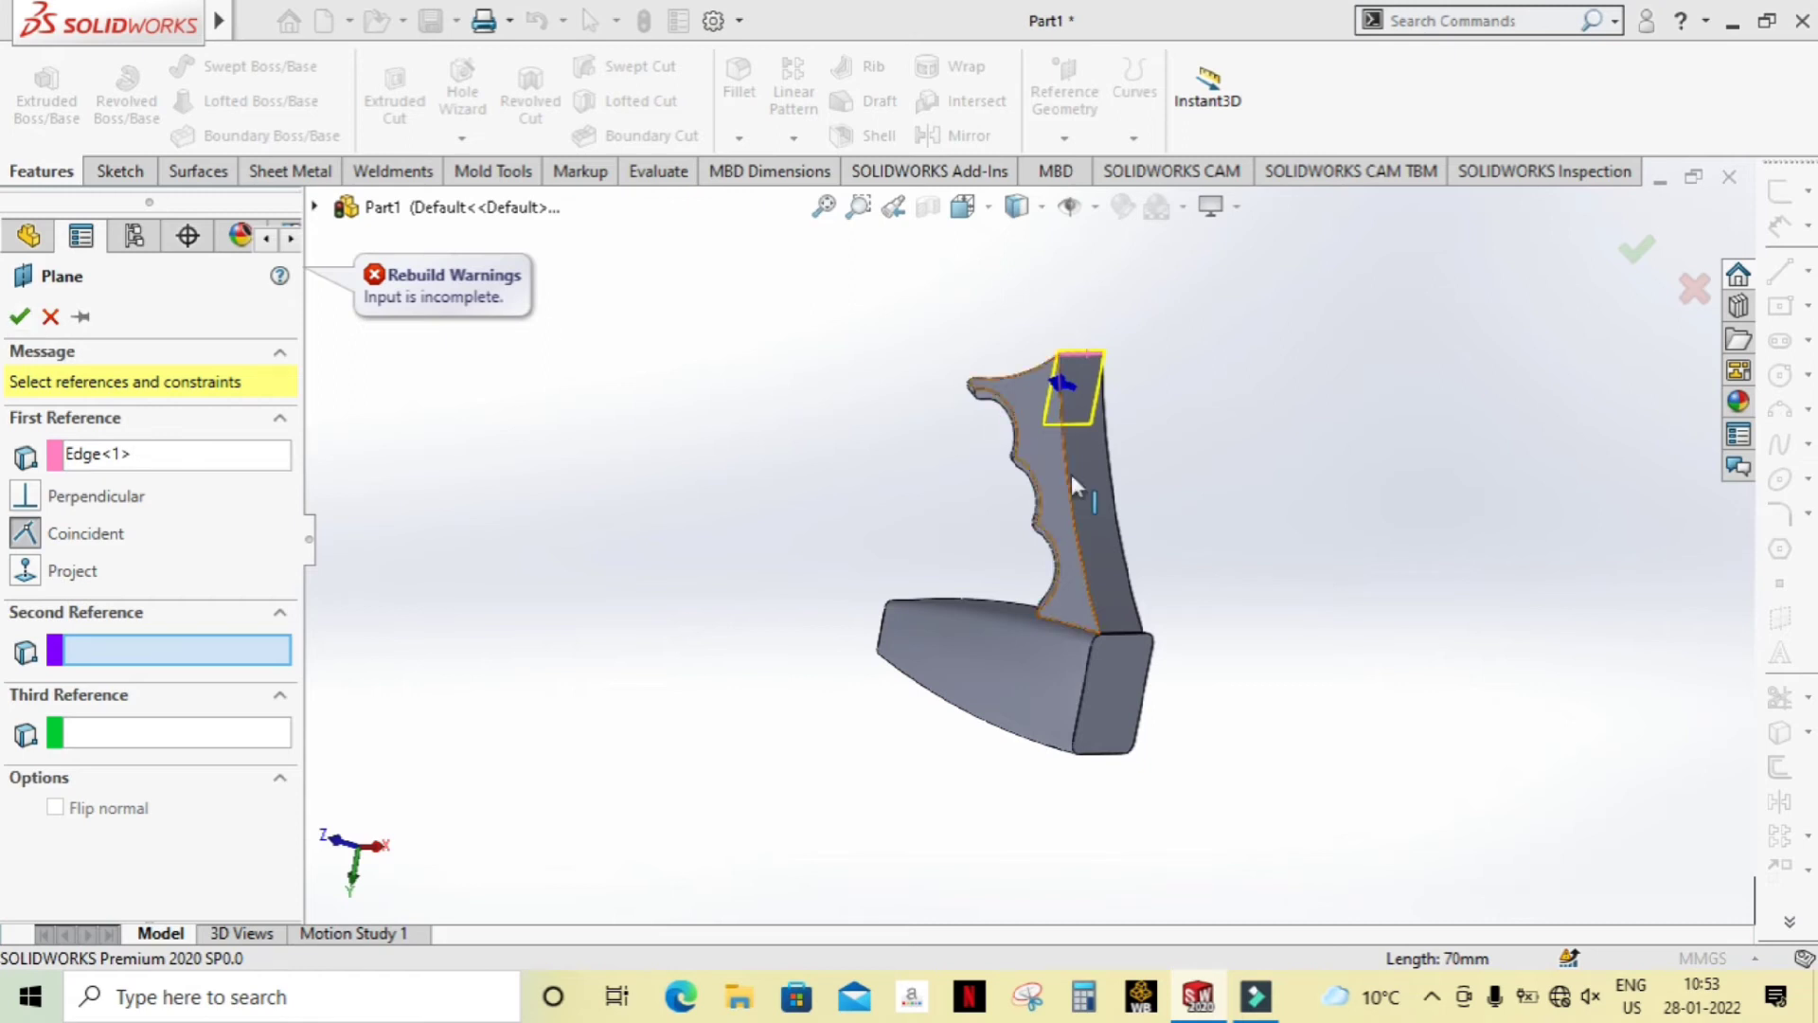
click(1096, 481)
mouse_move(1196, 494)
middle_down()
mouse_move(1303, 377)
mouse_move(1311, 332)
mouse_move(1266, 313)
mouse_move(1225, 325)
mouse_move(1103, 454)
mouse_move(1073, 519)
mouse_move(1068, 399)
middle_up()
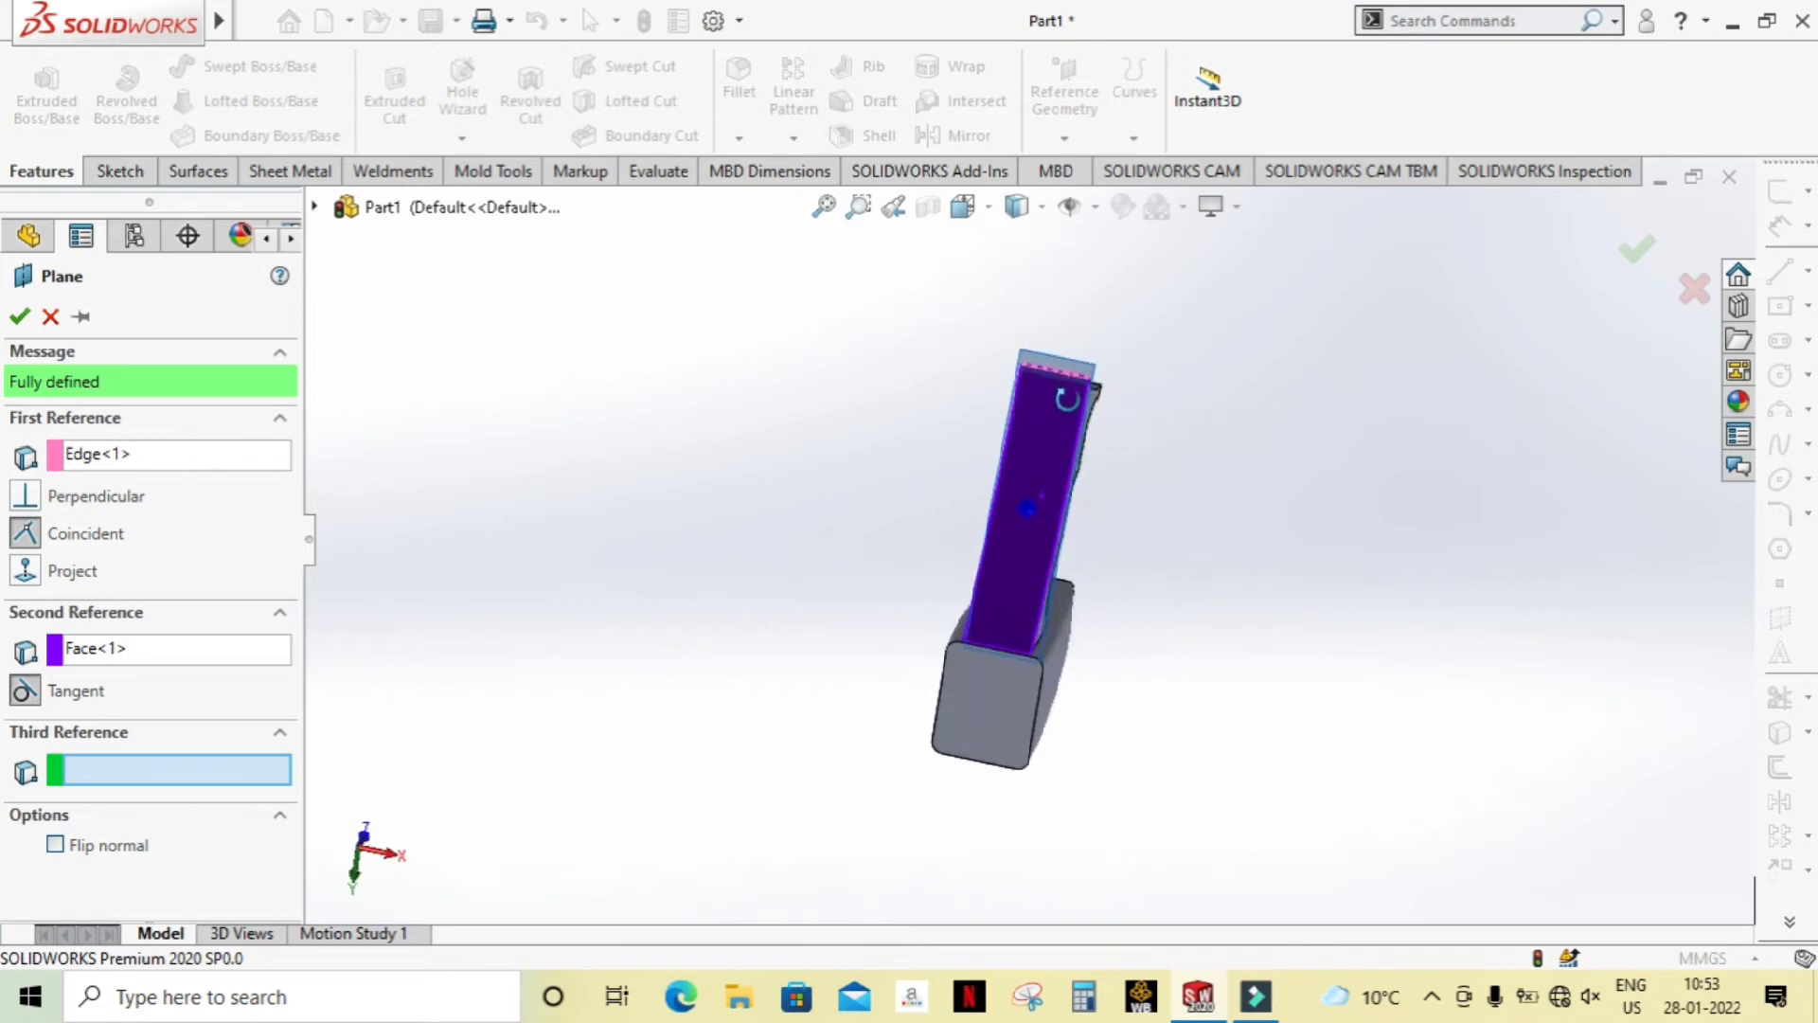
click(19, 316)
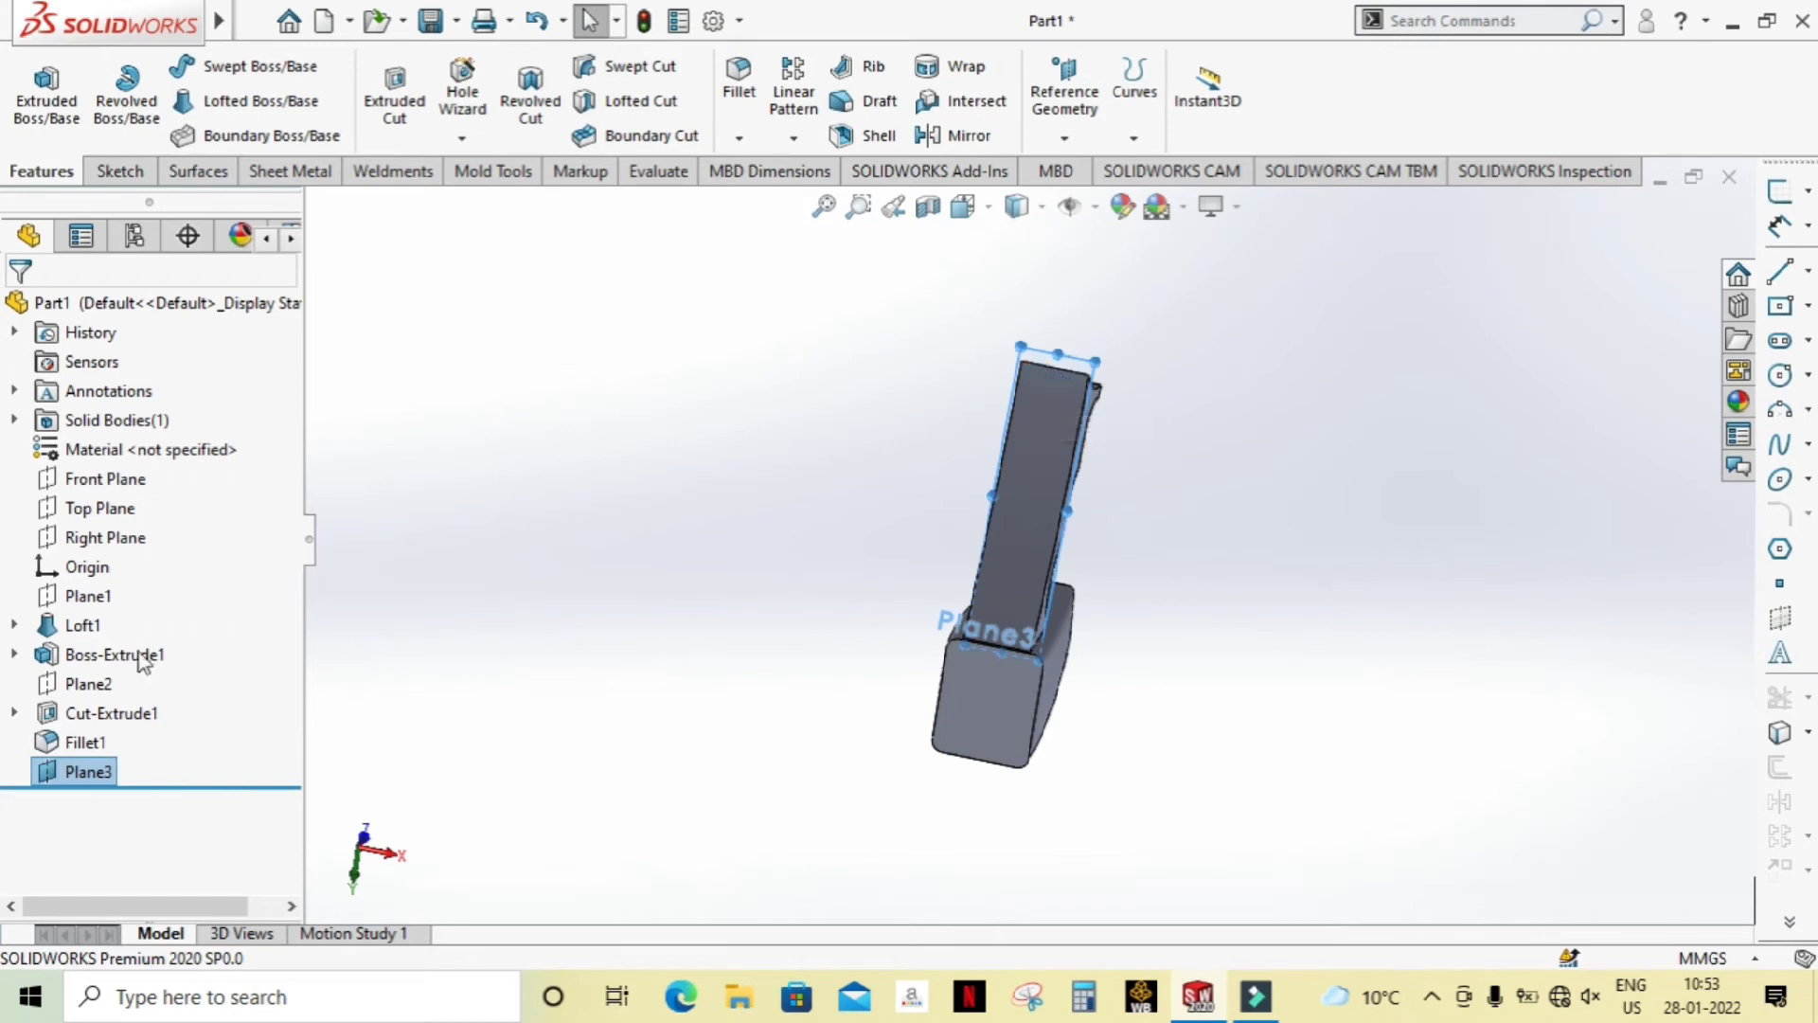
Step: Start a sketch on Plane3 and view it Normal To
right_click(89, 772)
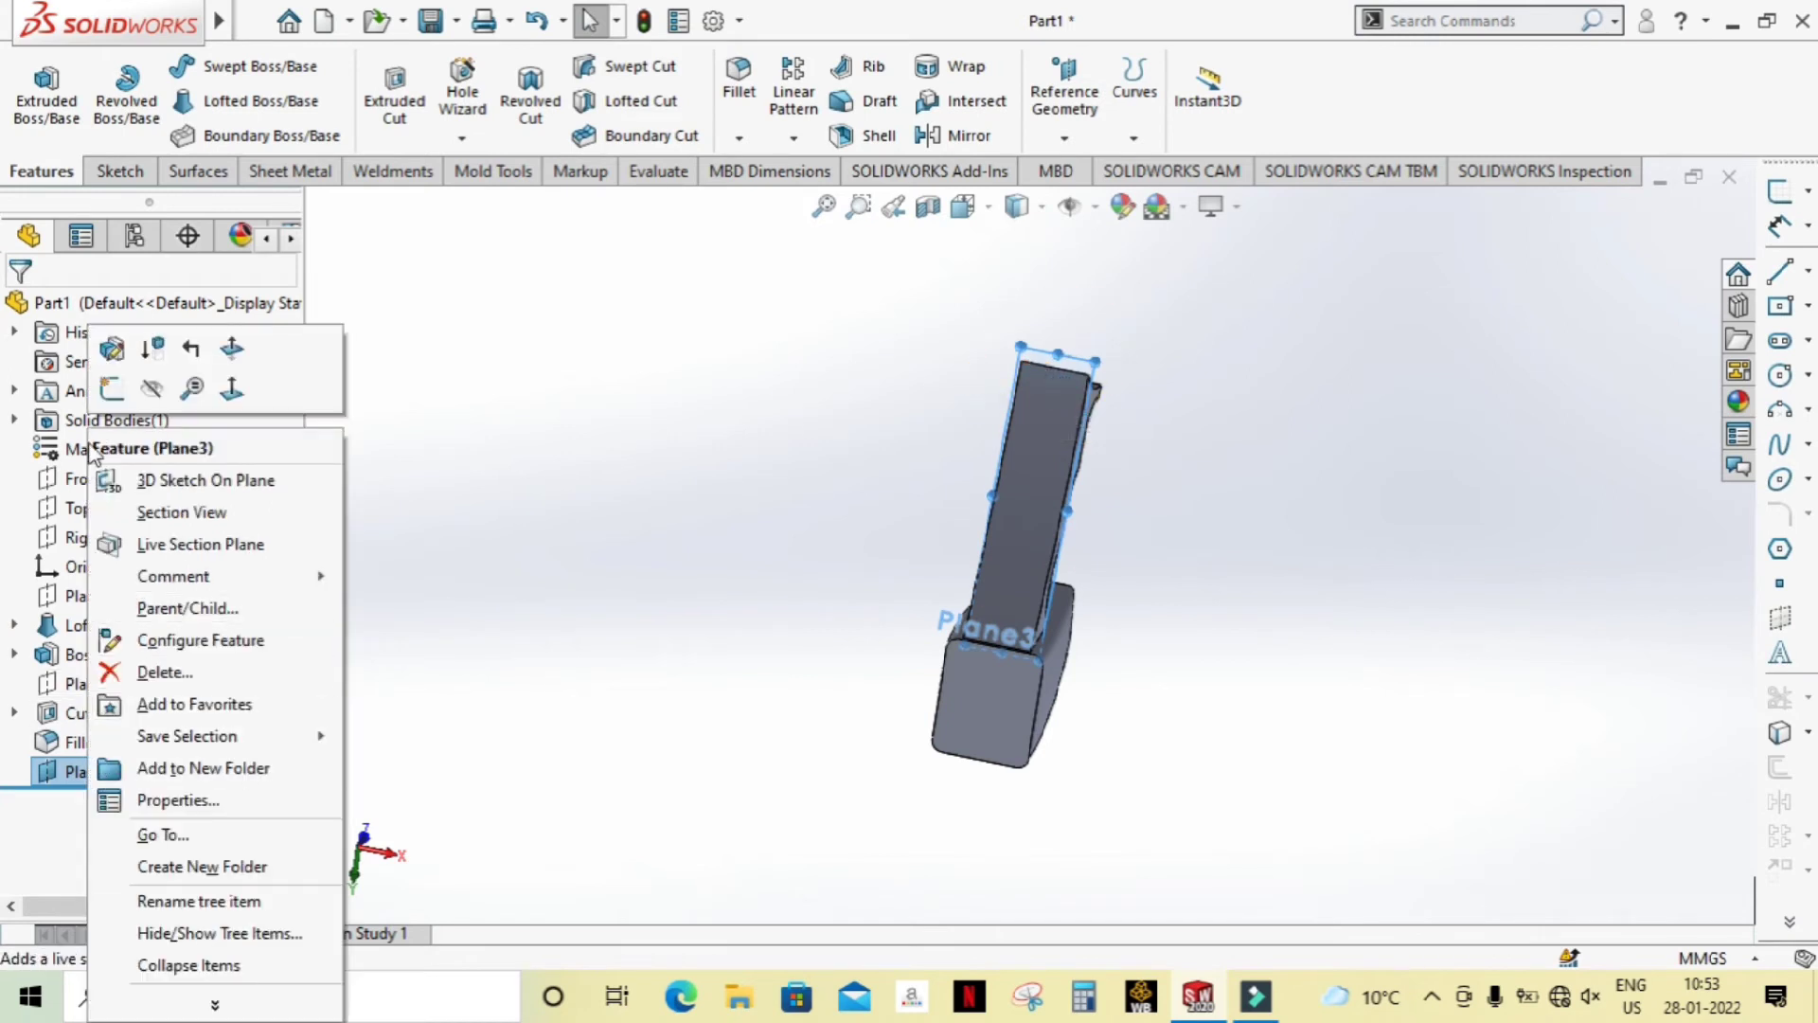
click(109, 388)
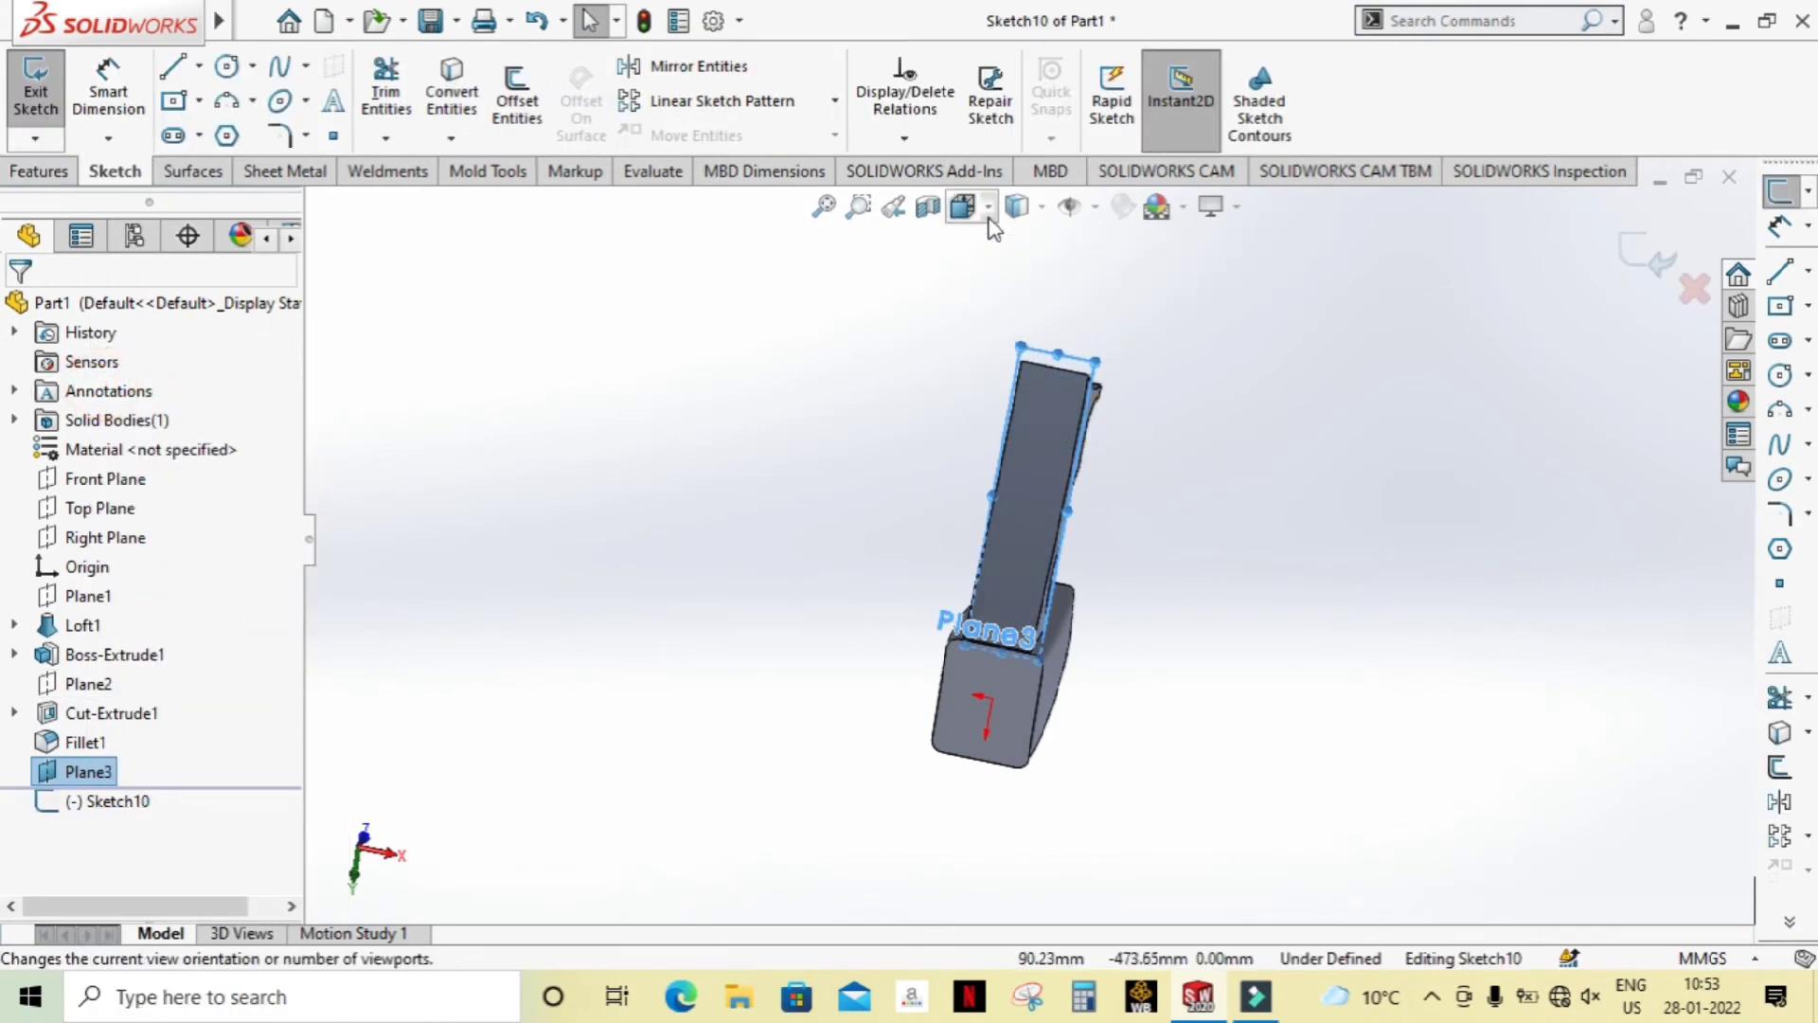
click(1017, 207)
click(1060, 243)
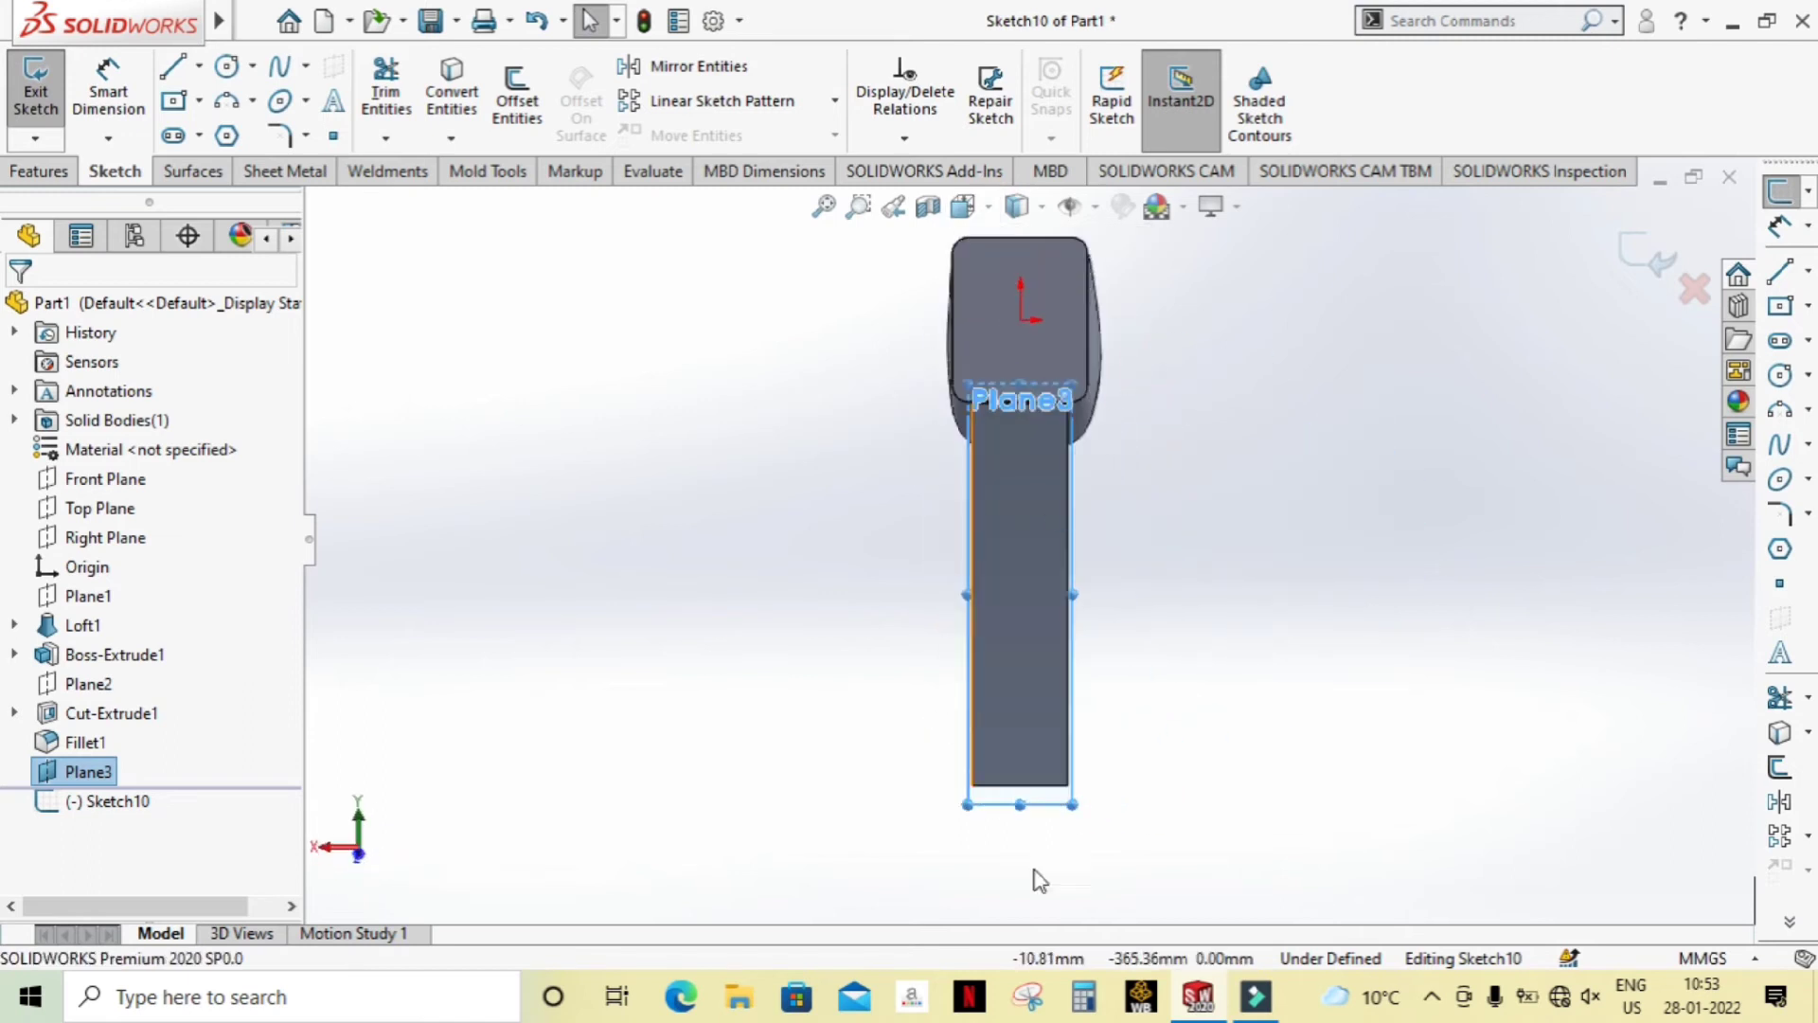
scroll(1046, 885, down, 2)
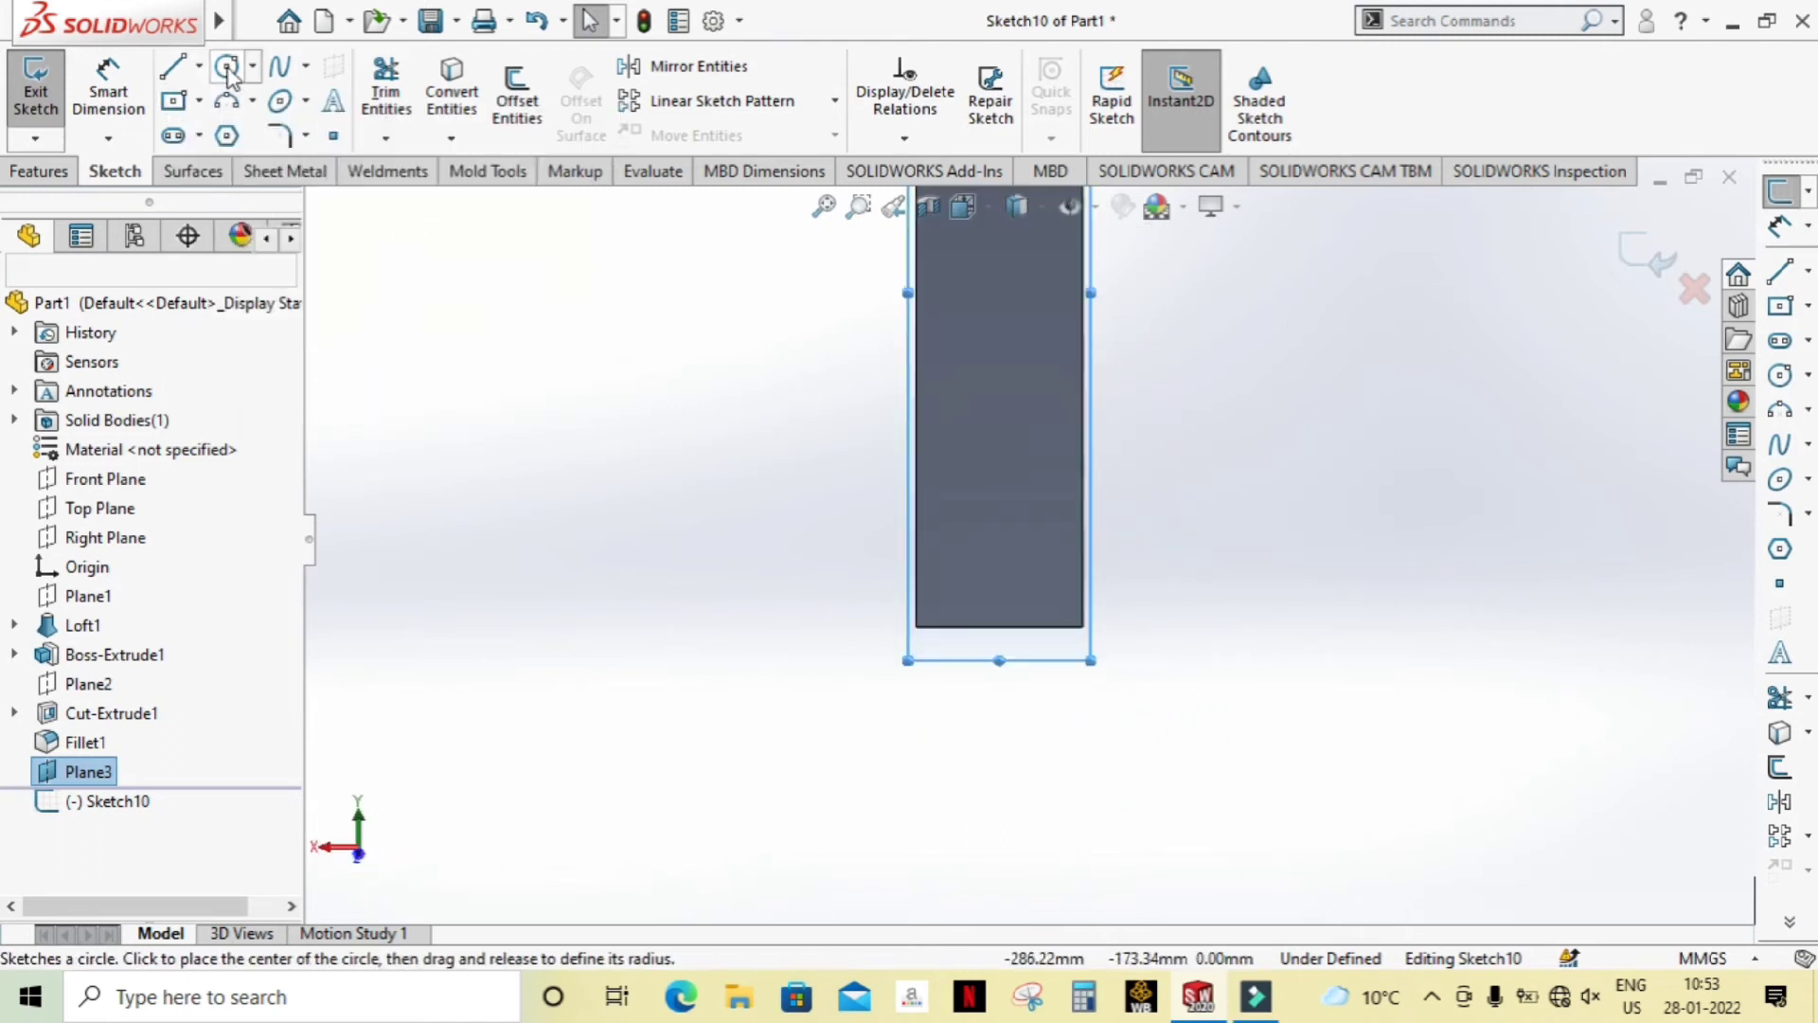
Step: Draw a circle on the face's lower edge and dimension its diameter to 9 mm
click(226, 66)
click(943, 627)
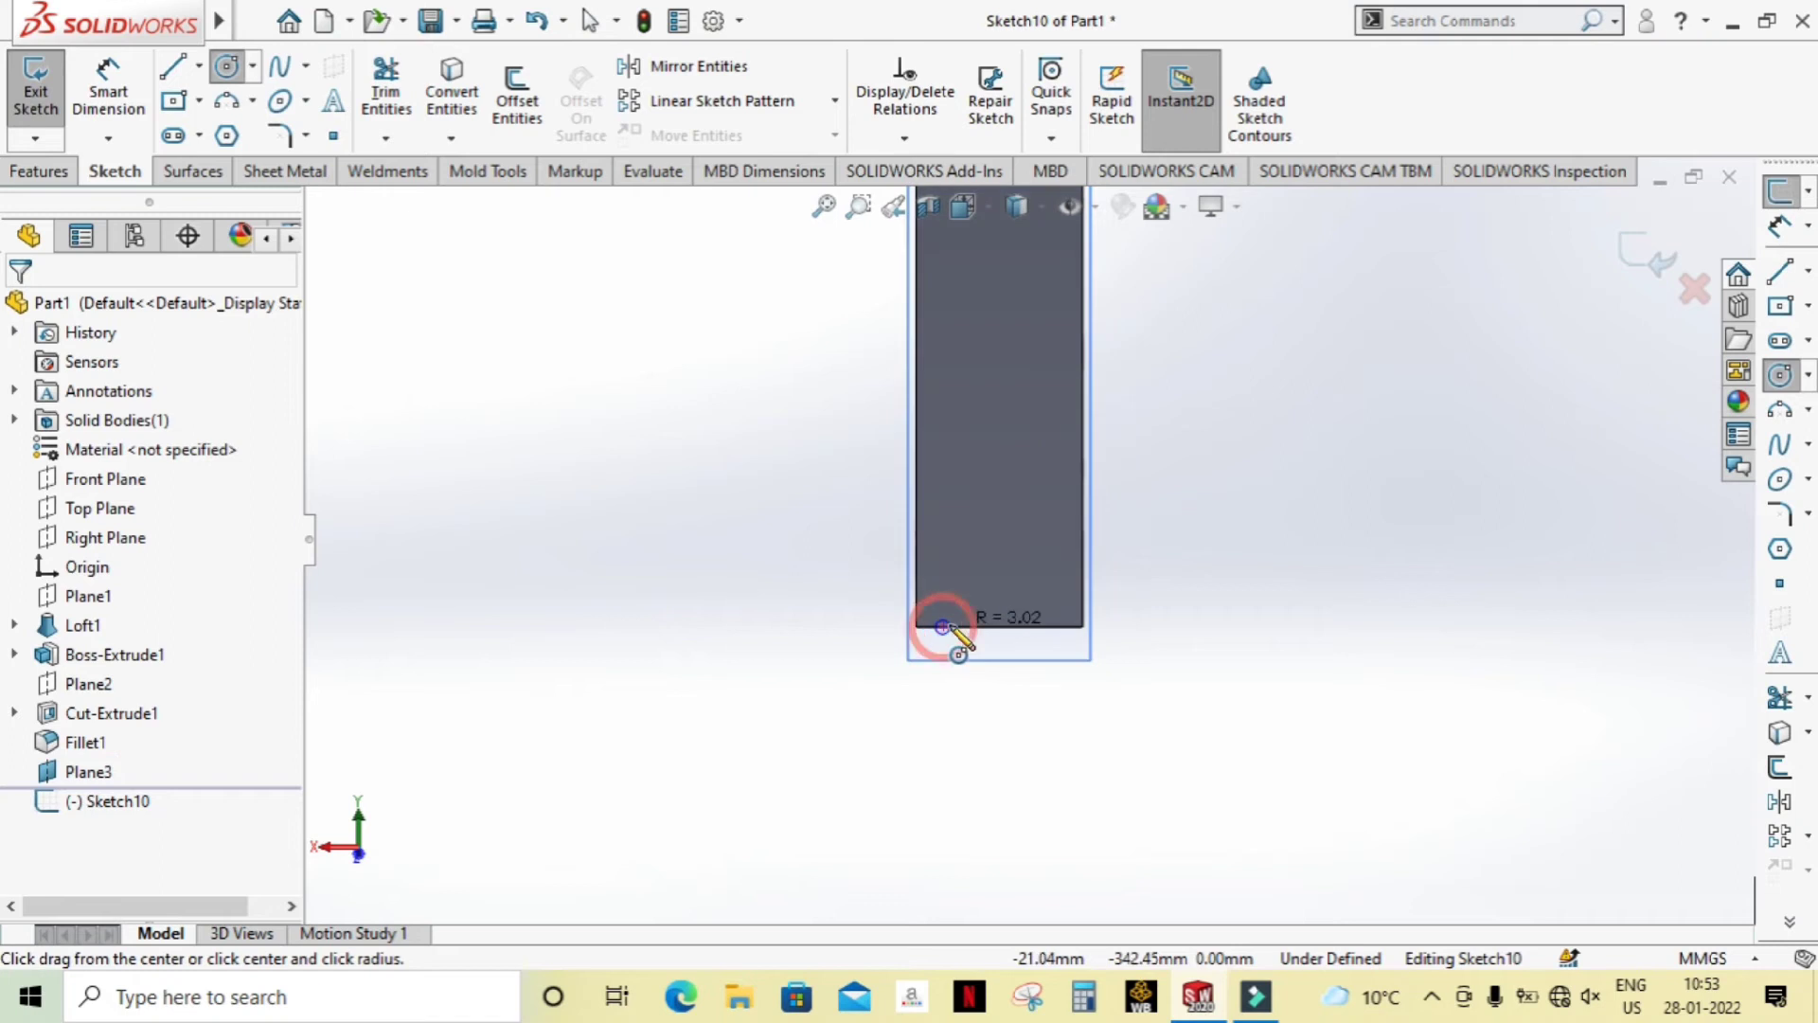
click(958, 629)
key(Escape)
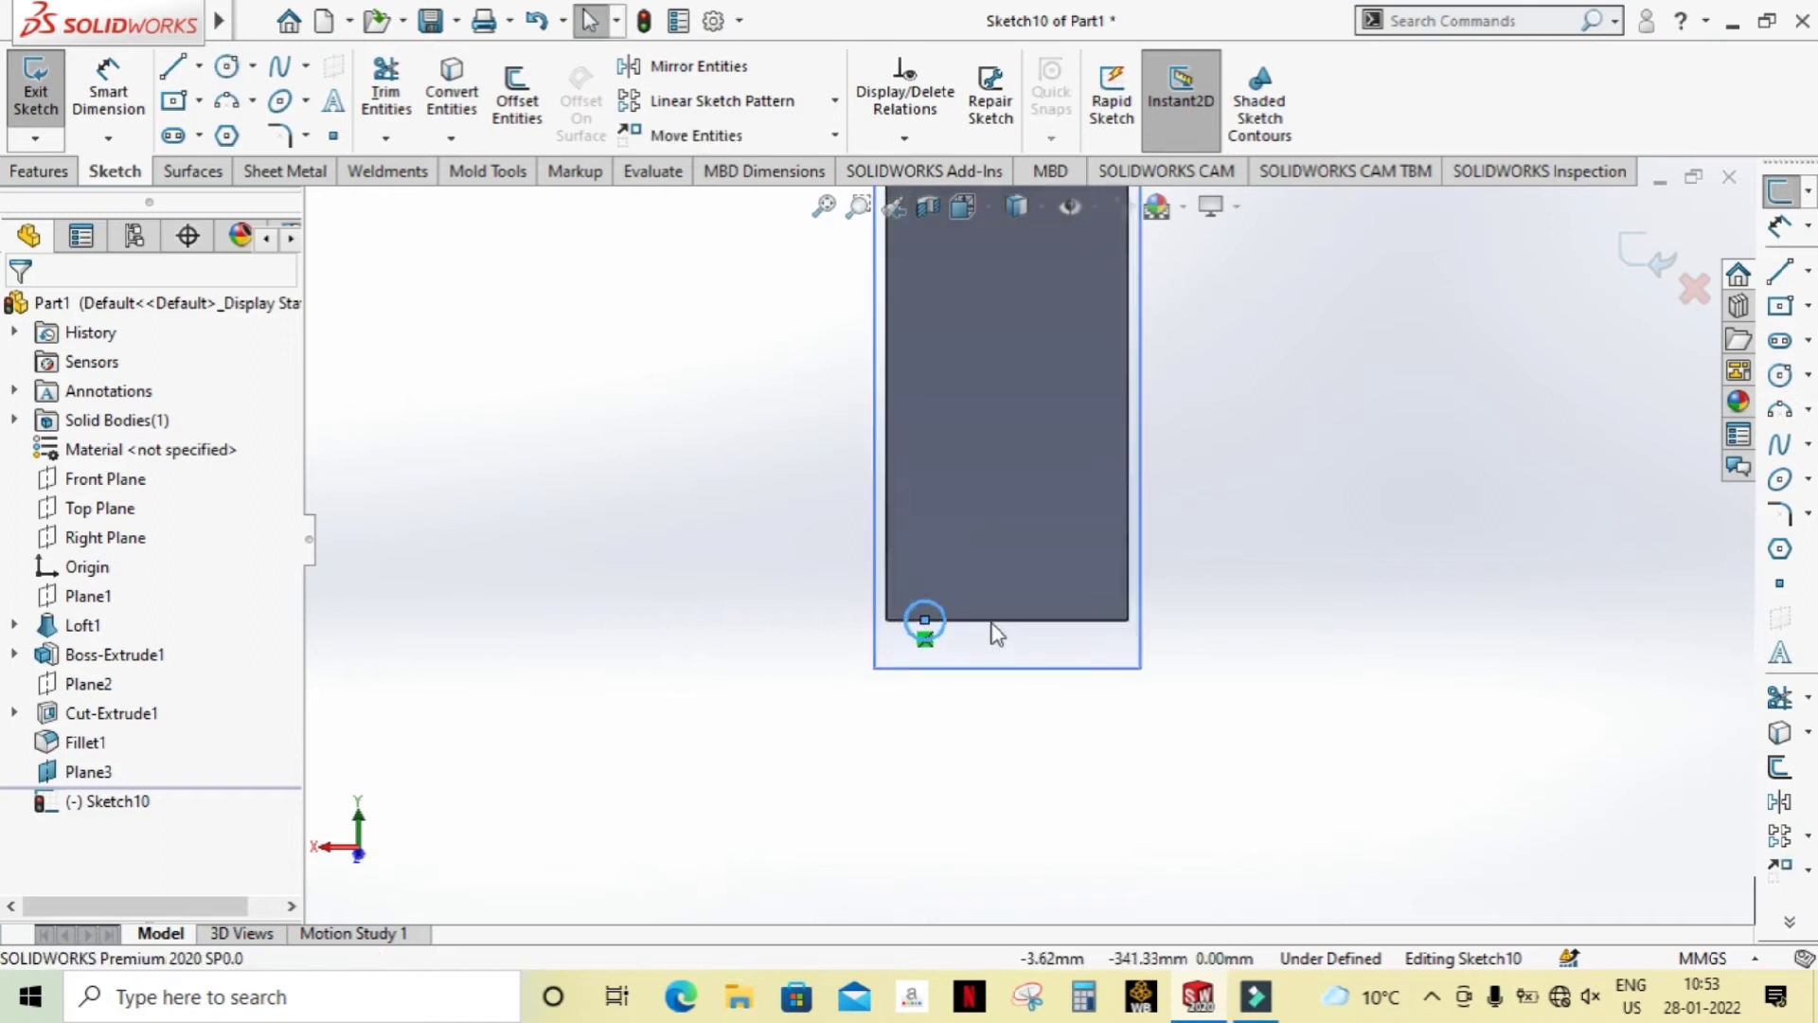
scroll(994, 630, down, 2)
click(108, 90)
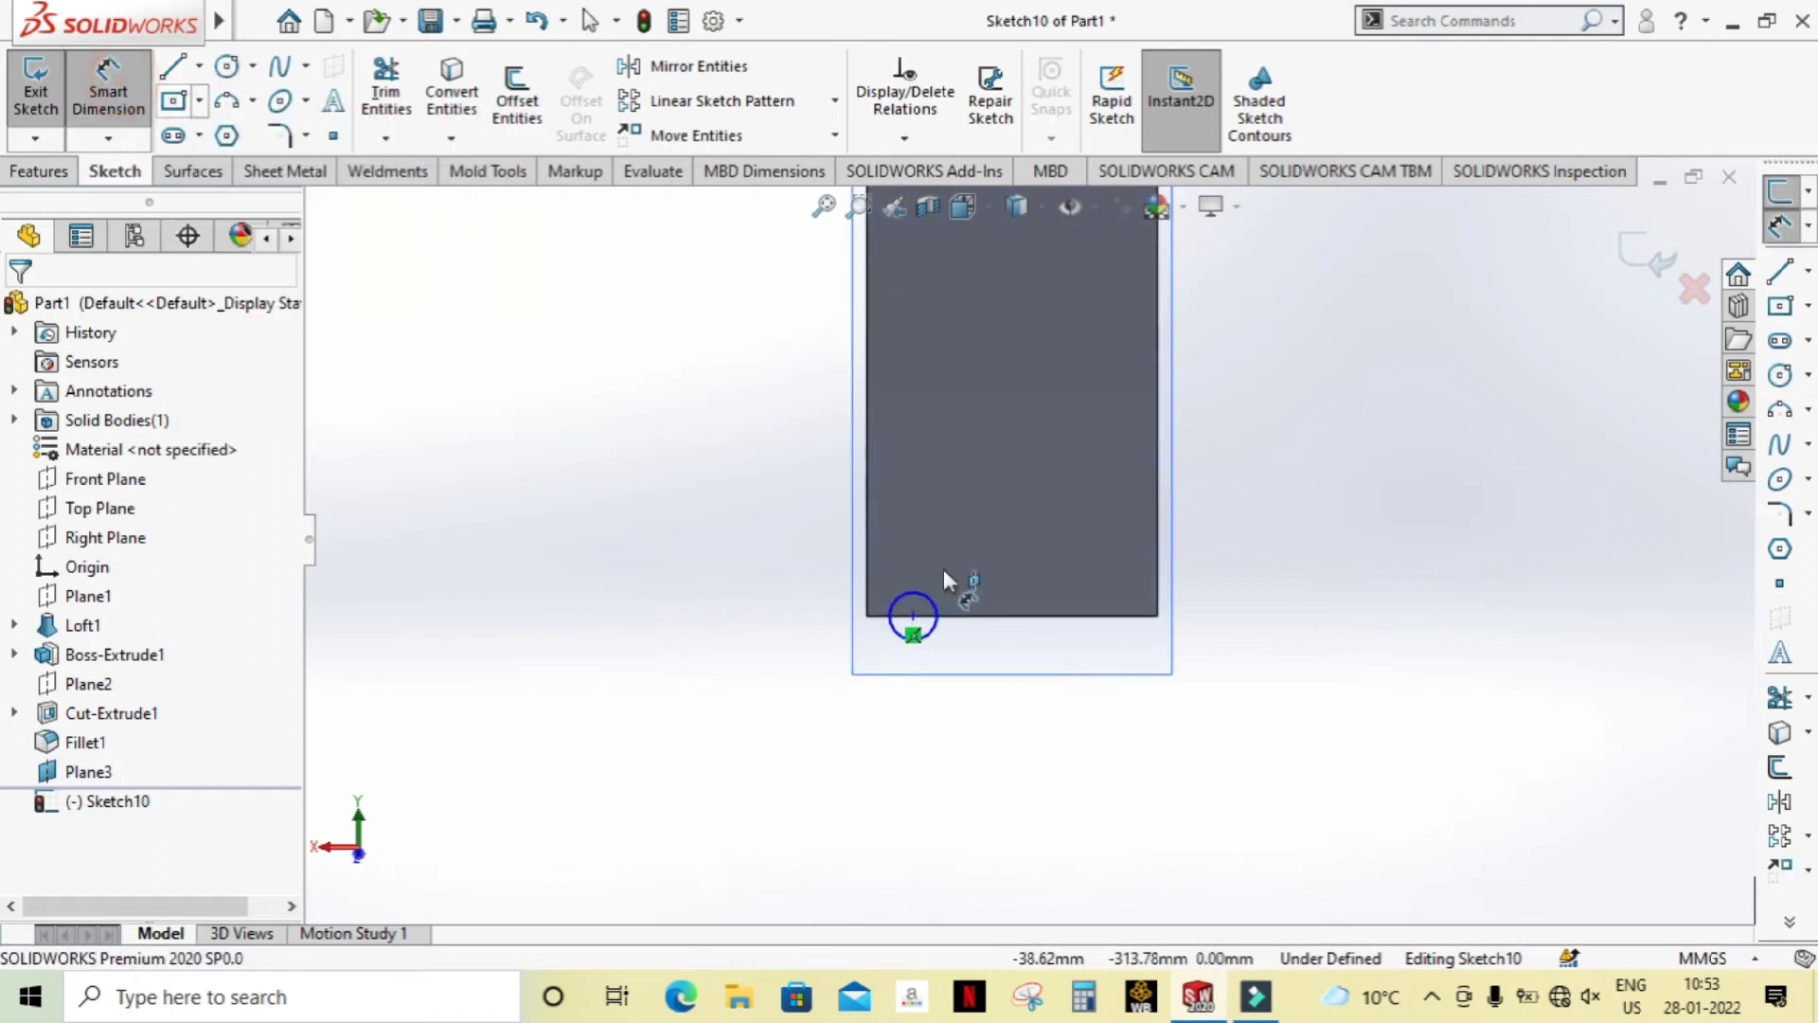
click(940, 625)
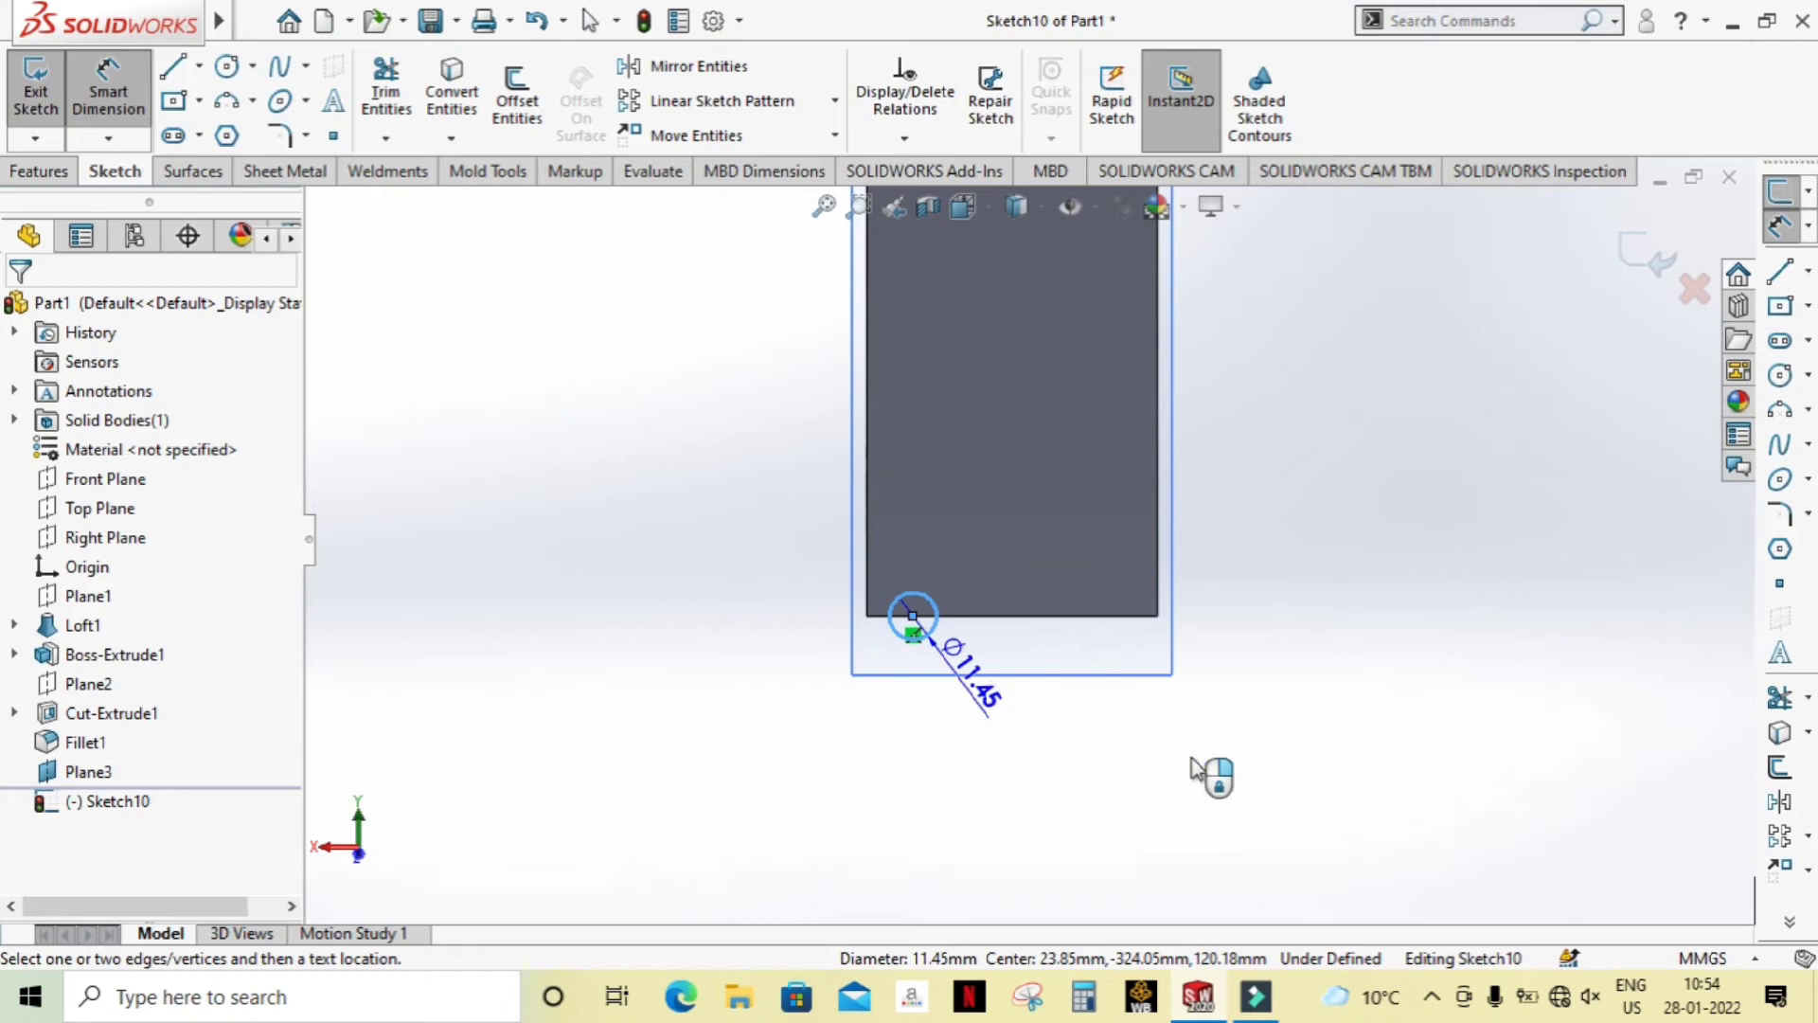
click(1079, 731)
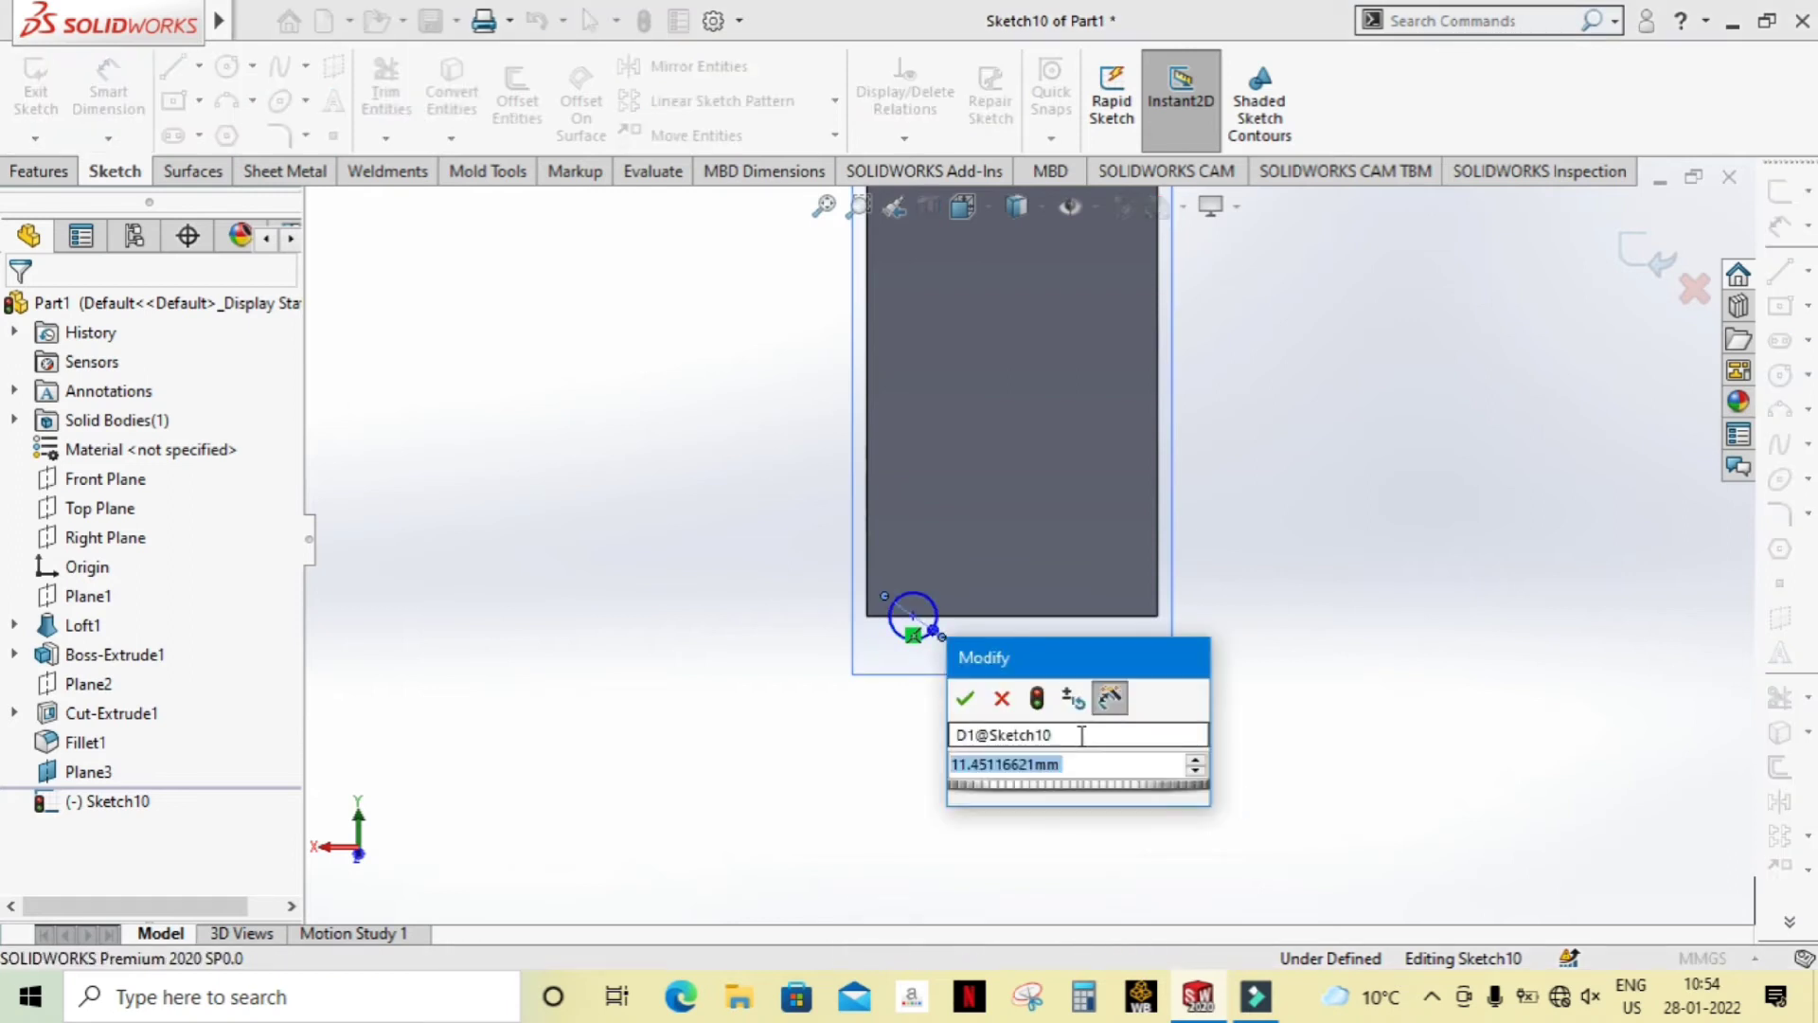
text(9)
key(Return)
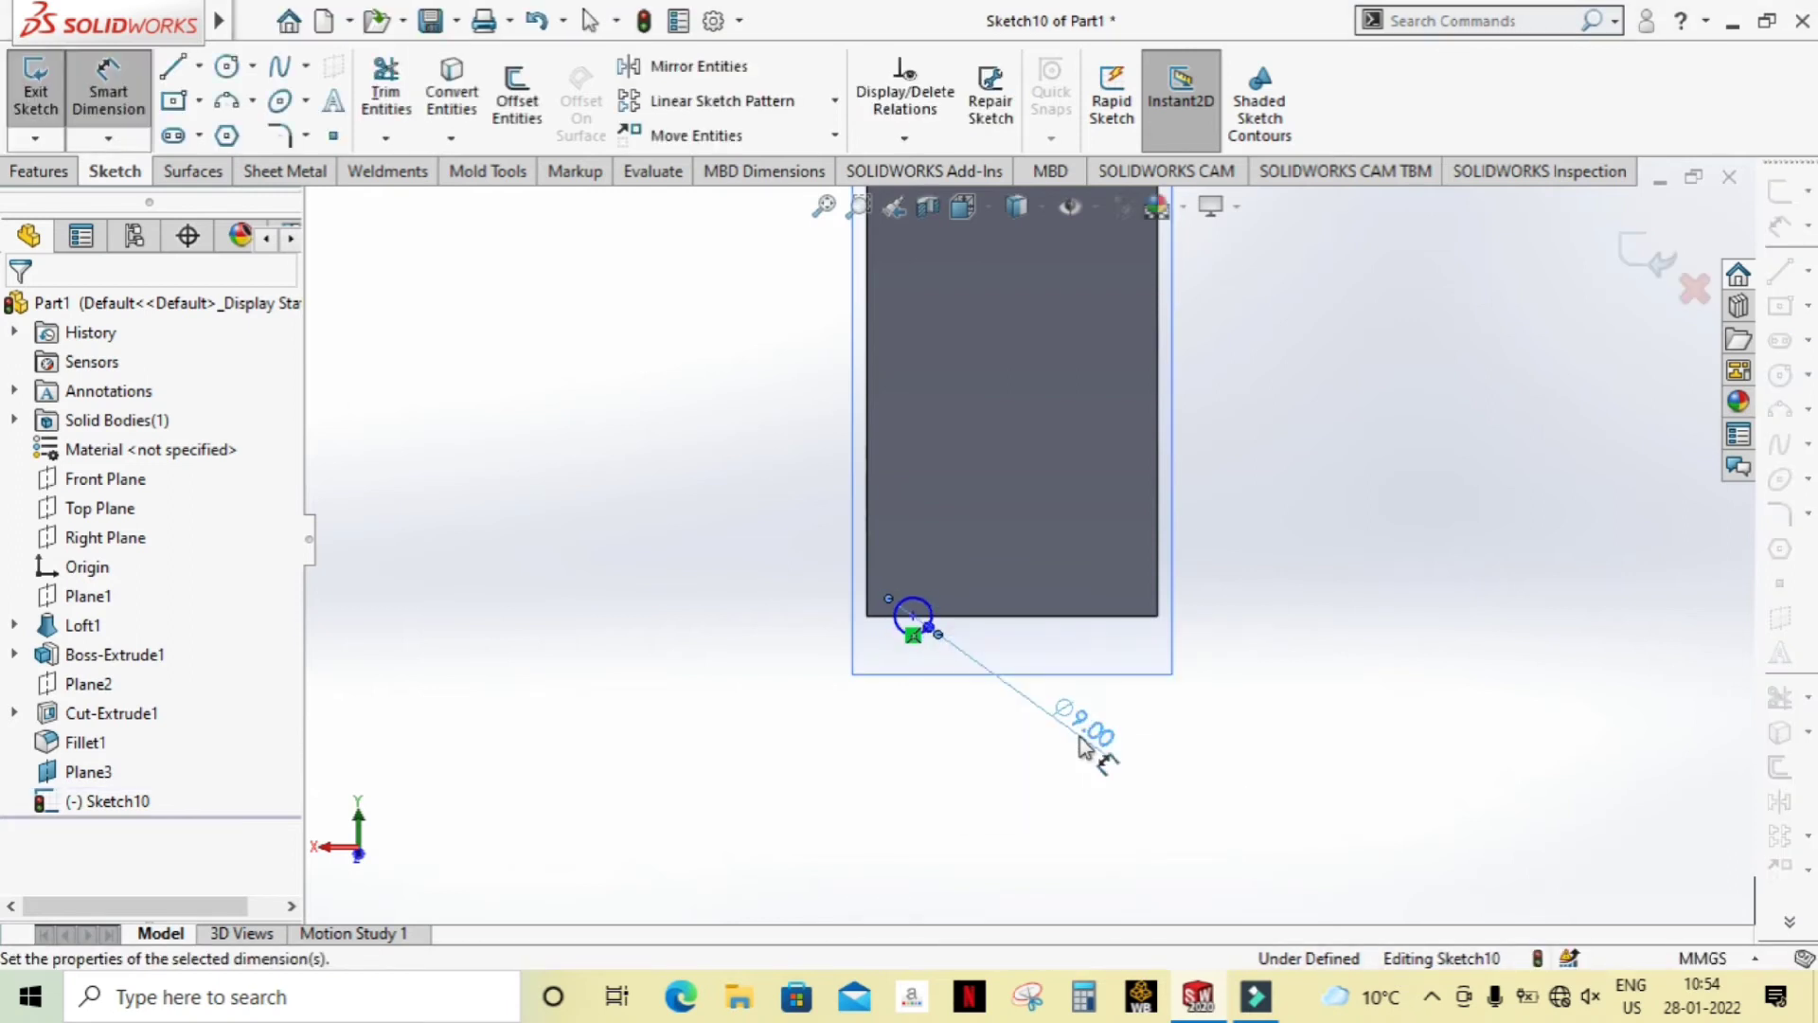
Step: Linear-pattern the 9 mm circle into 5 instances spaced 11 mm apart
click(719, 102)
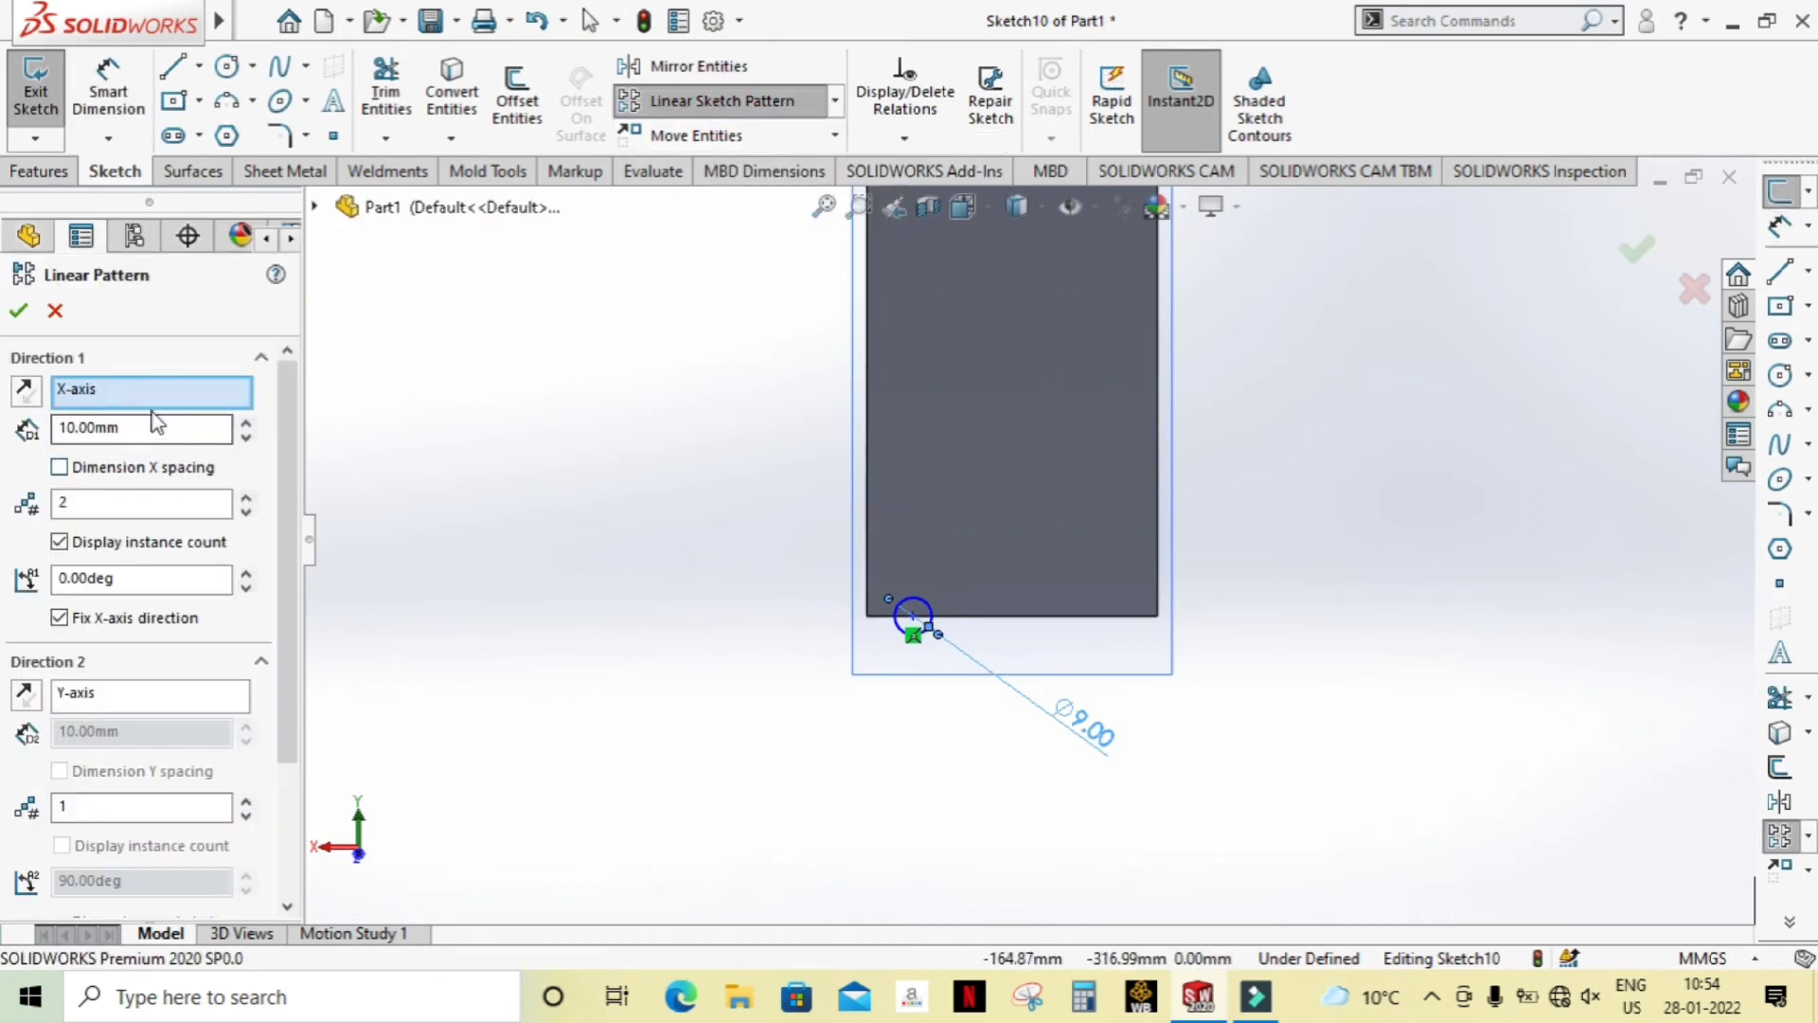
click(928, 618)
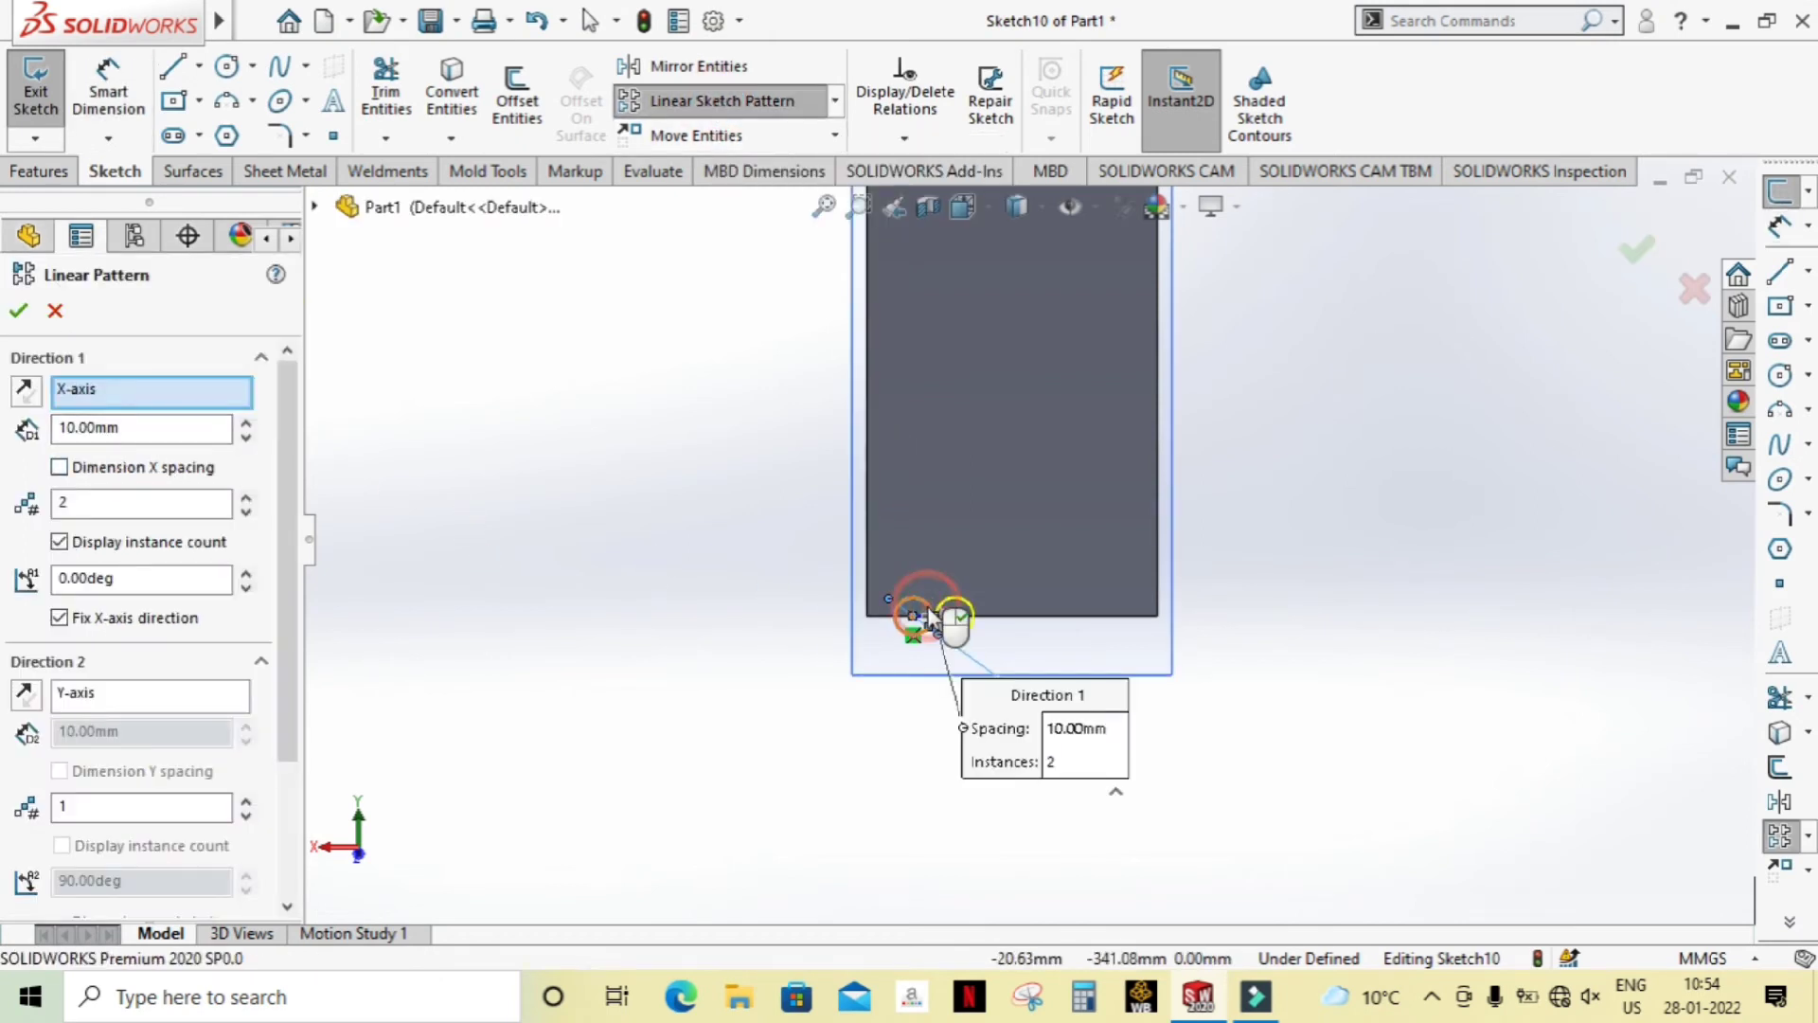
click(245, 495)
click(245, 495)
click(245, 495)
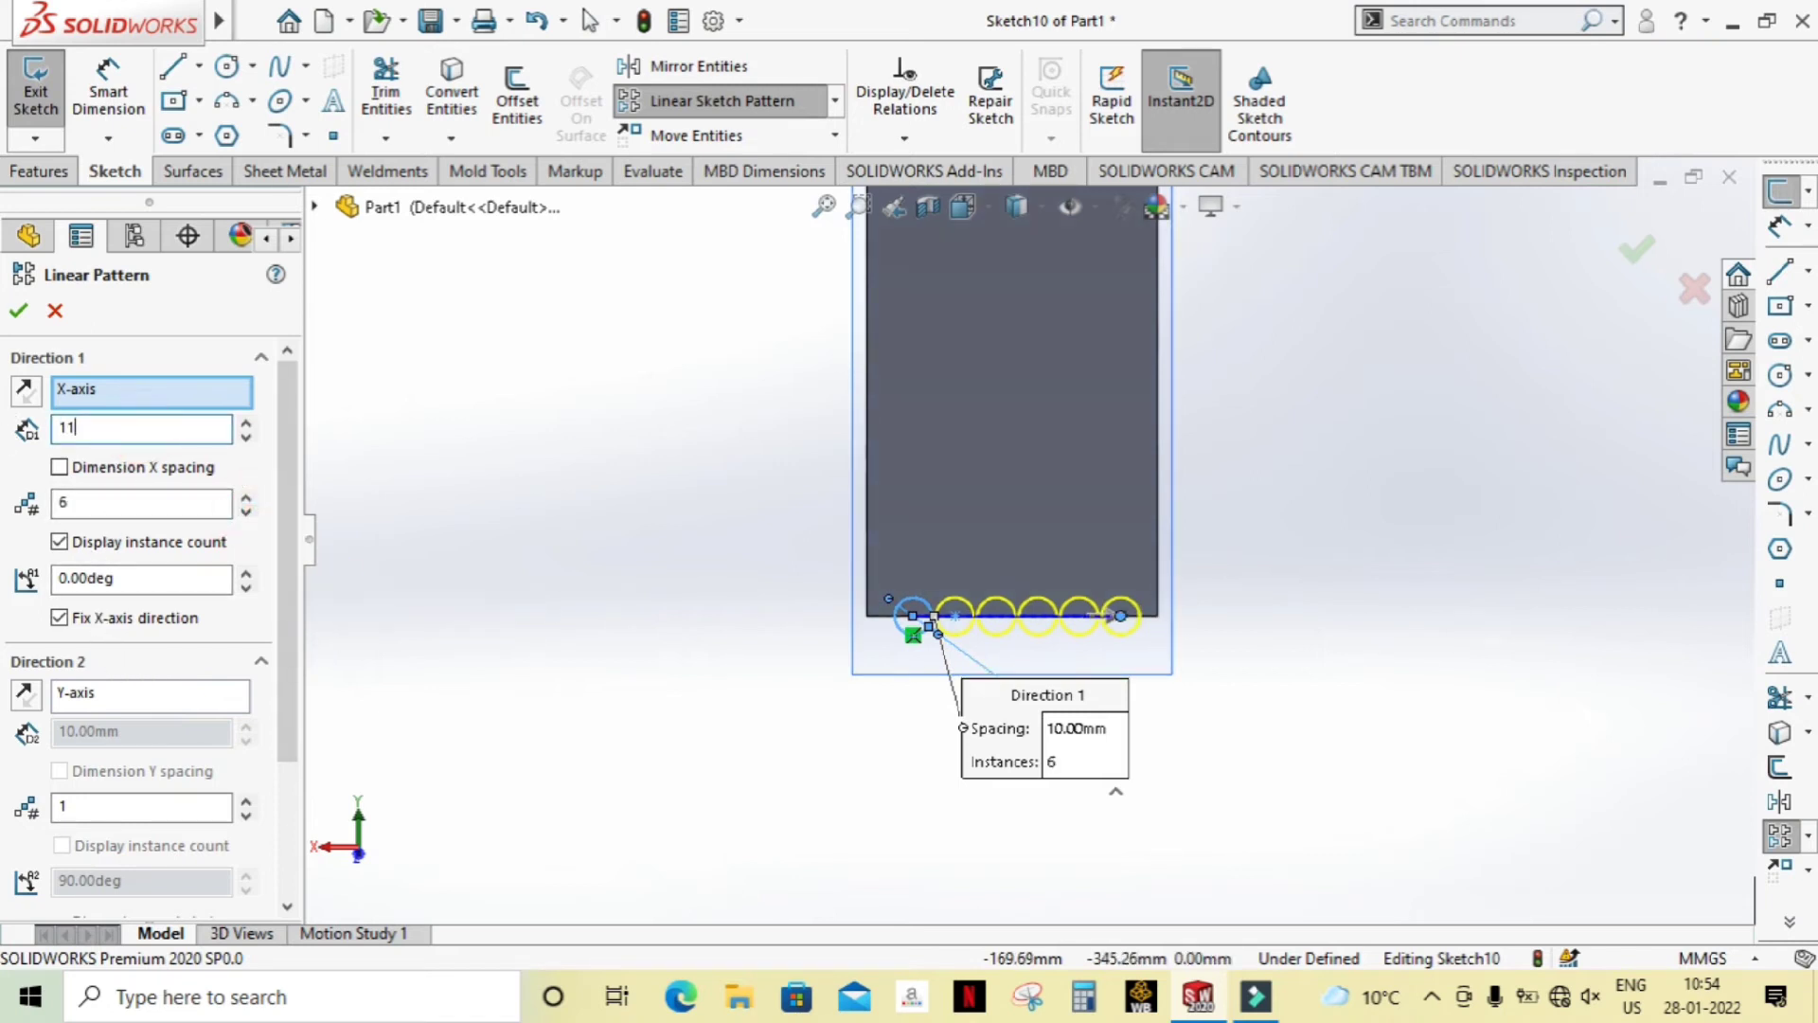
key(Return)
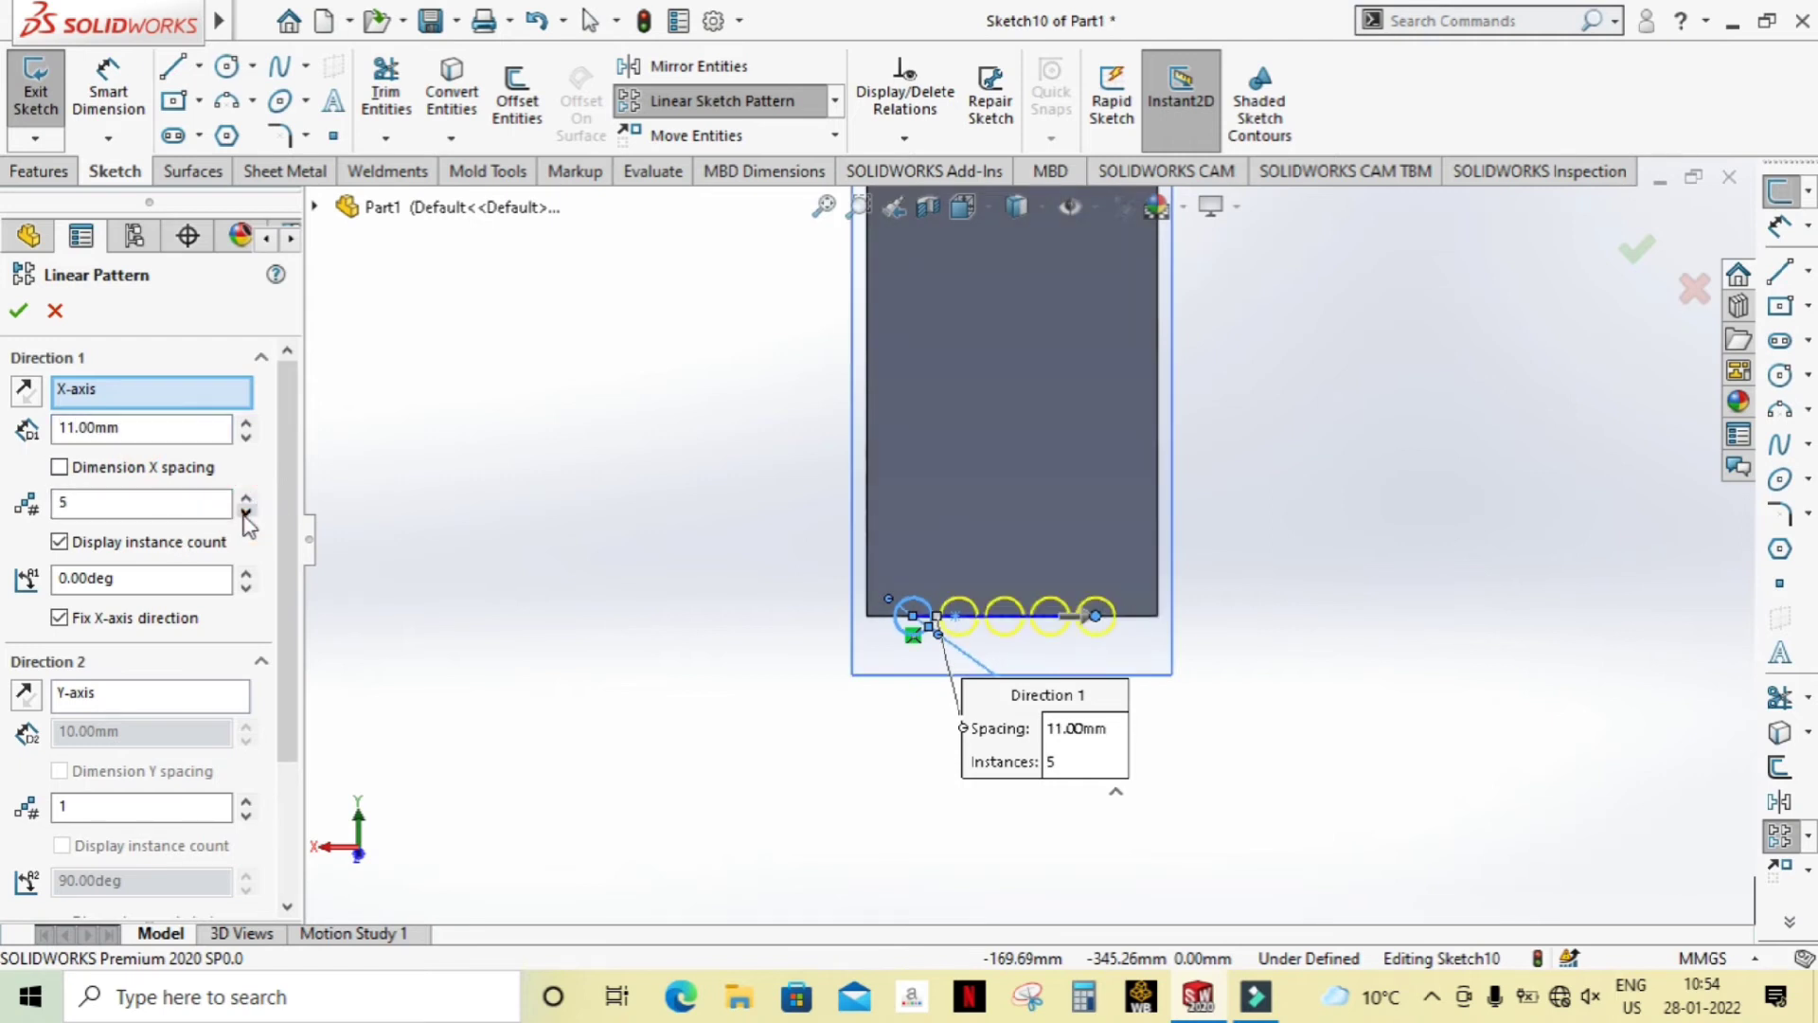
scroll(1076, 682, down, 1)
scroll(1076, 681, down, 3)
scroll(1088, 629, up, 3)
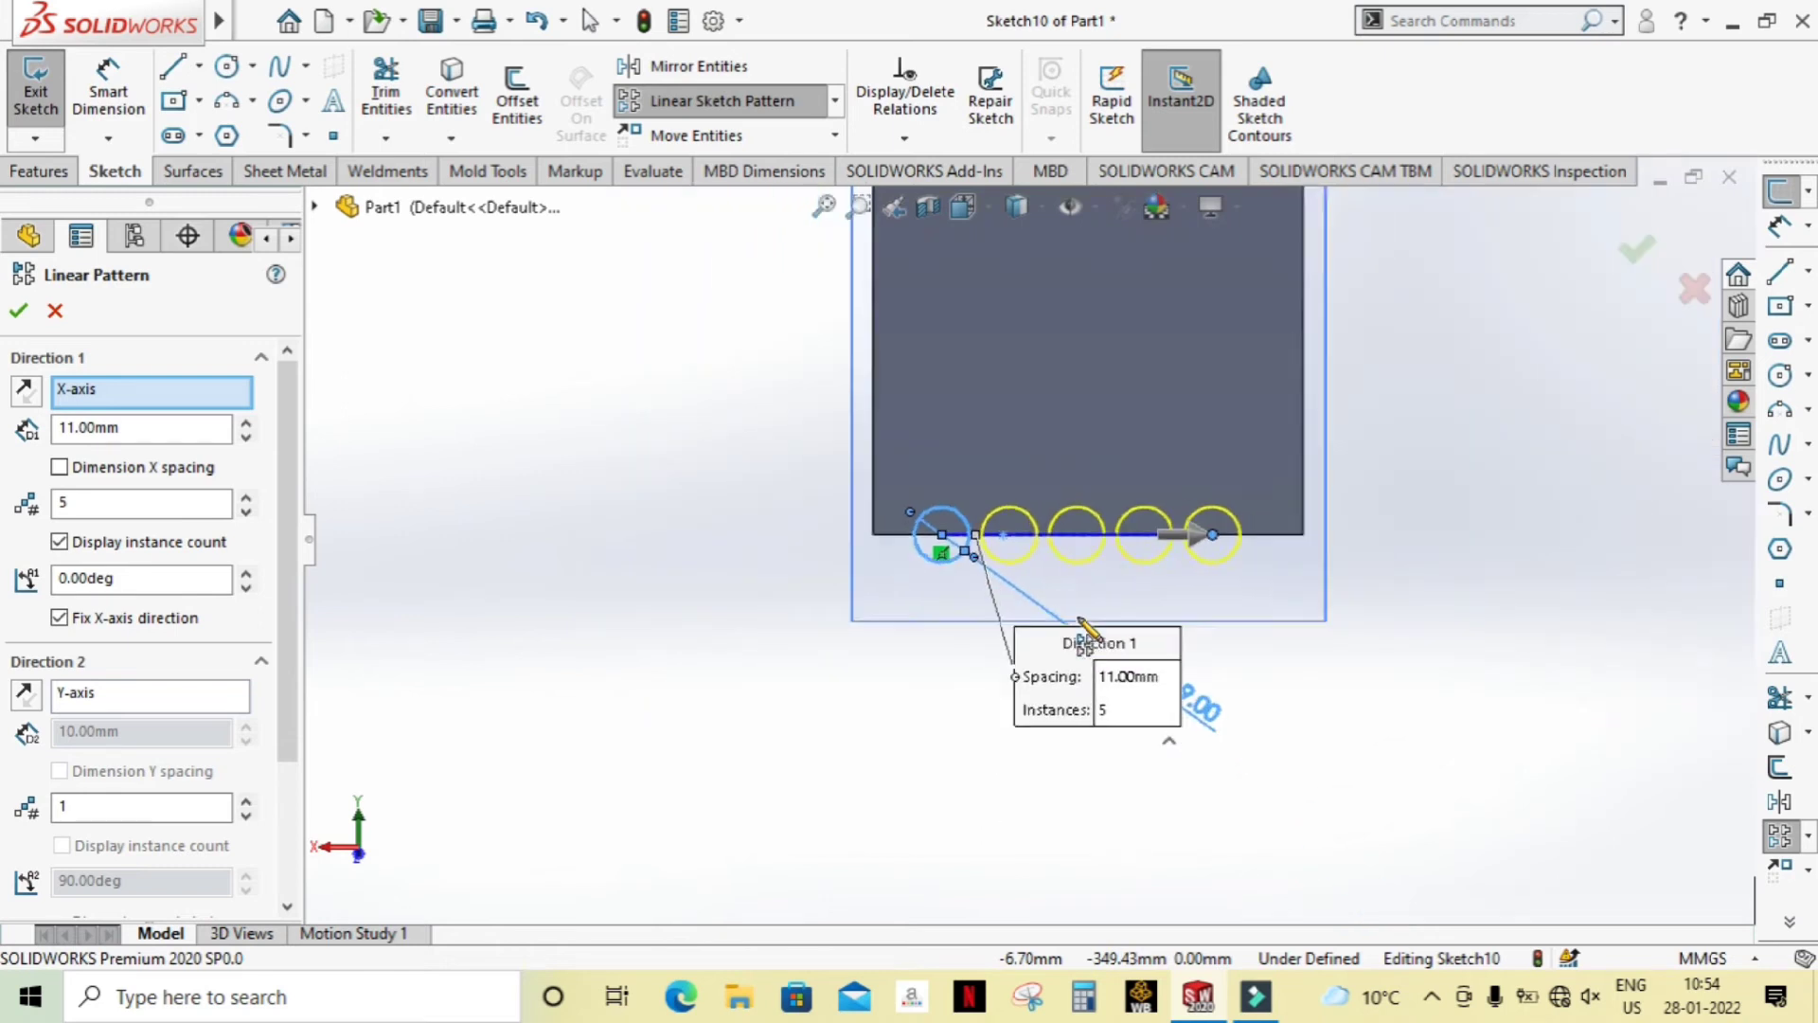
scroll(1088, 629, up, 1)
click(19, 312)
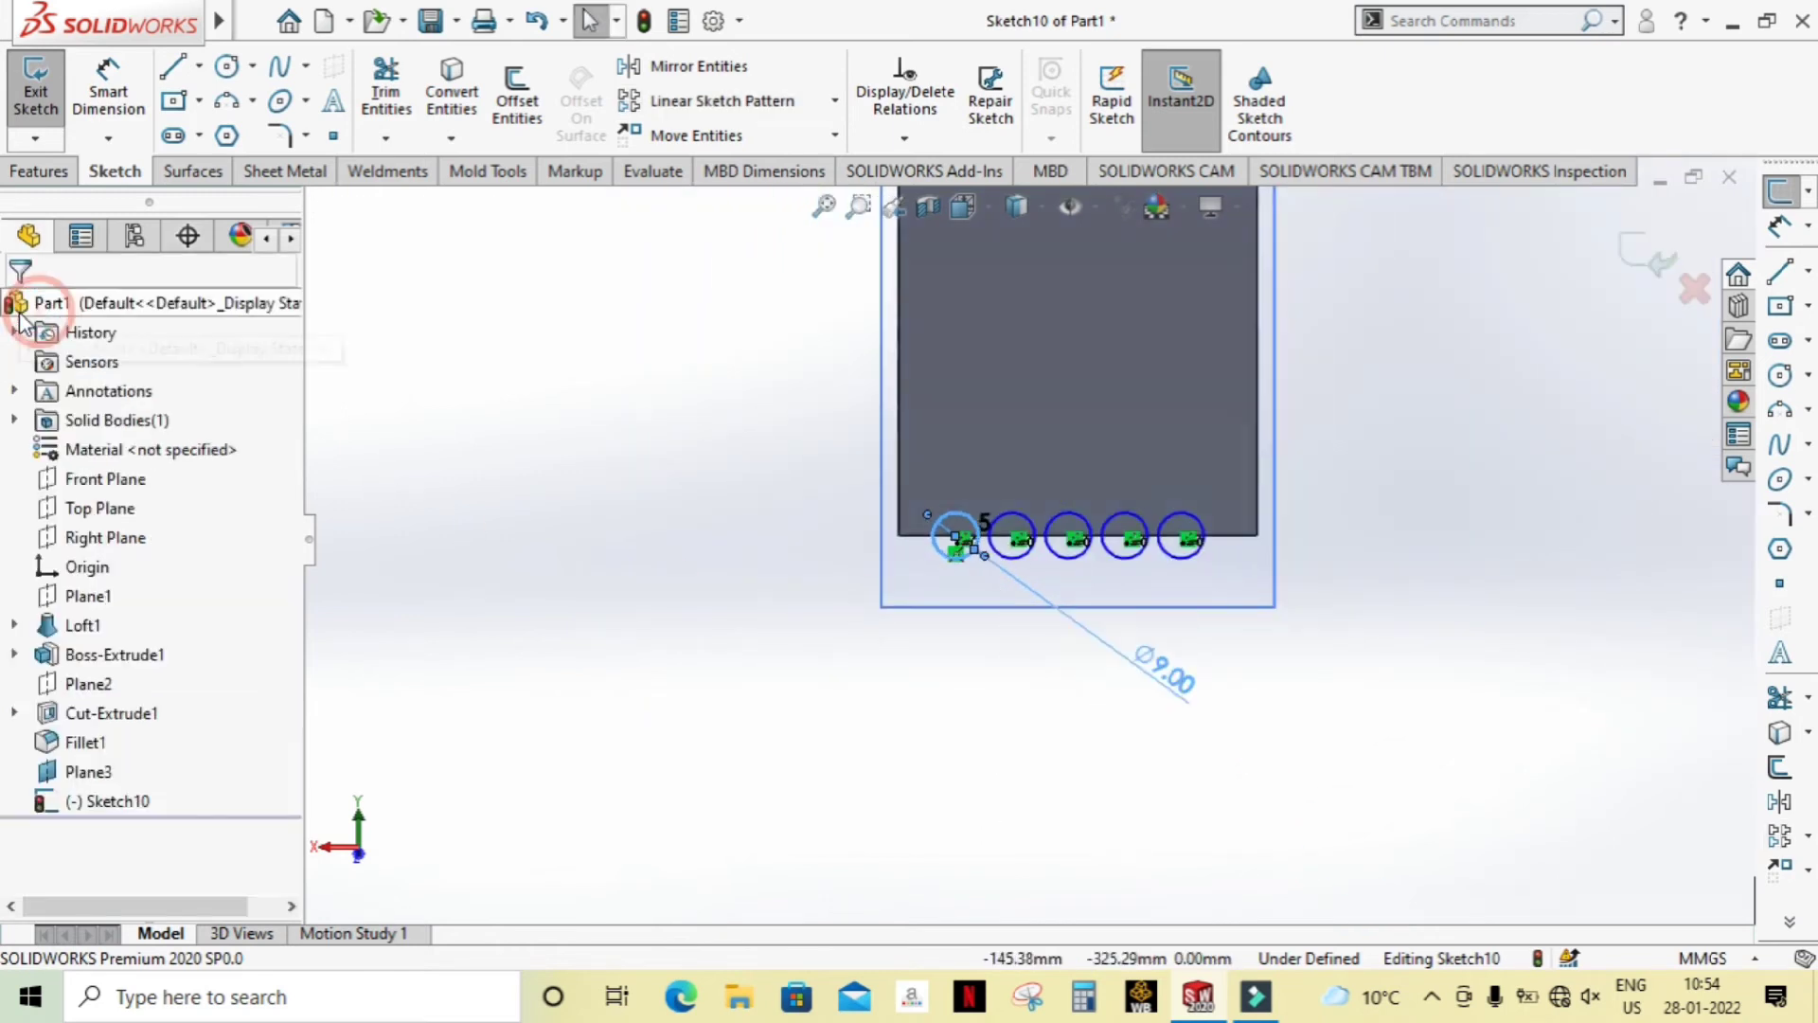
Step: Extrude-cut the five circles Through All - Both to notch vent holes into the handle end
click(41, 174)
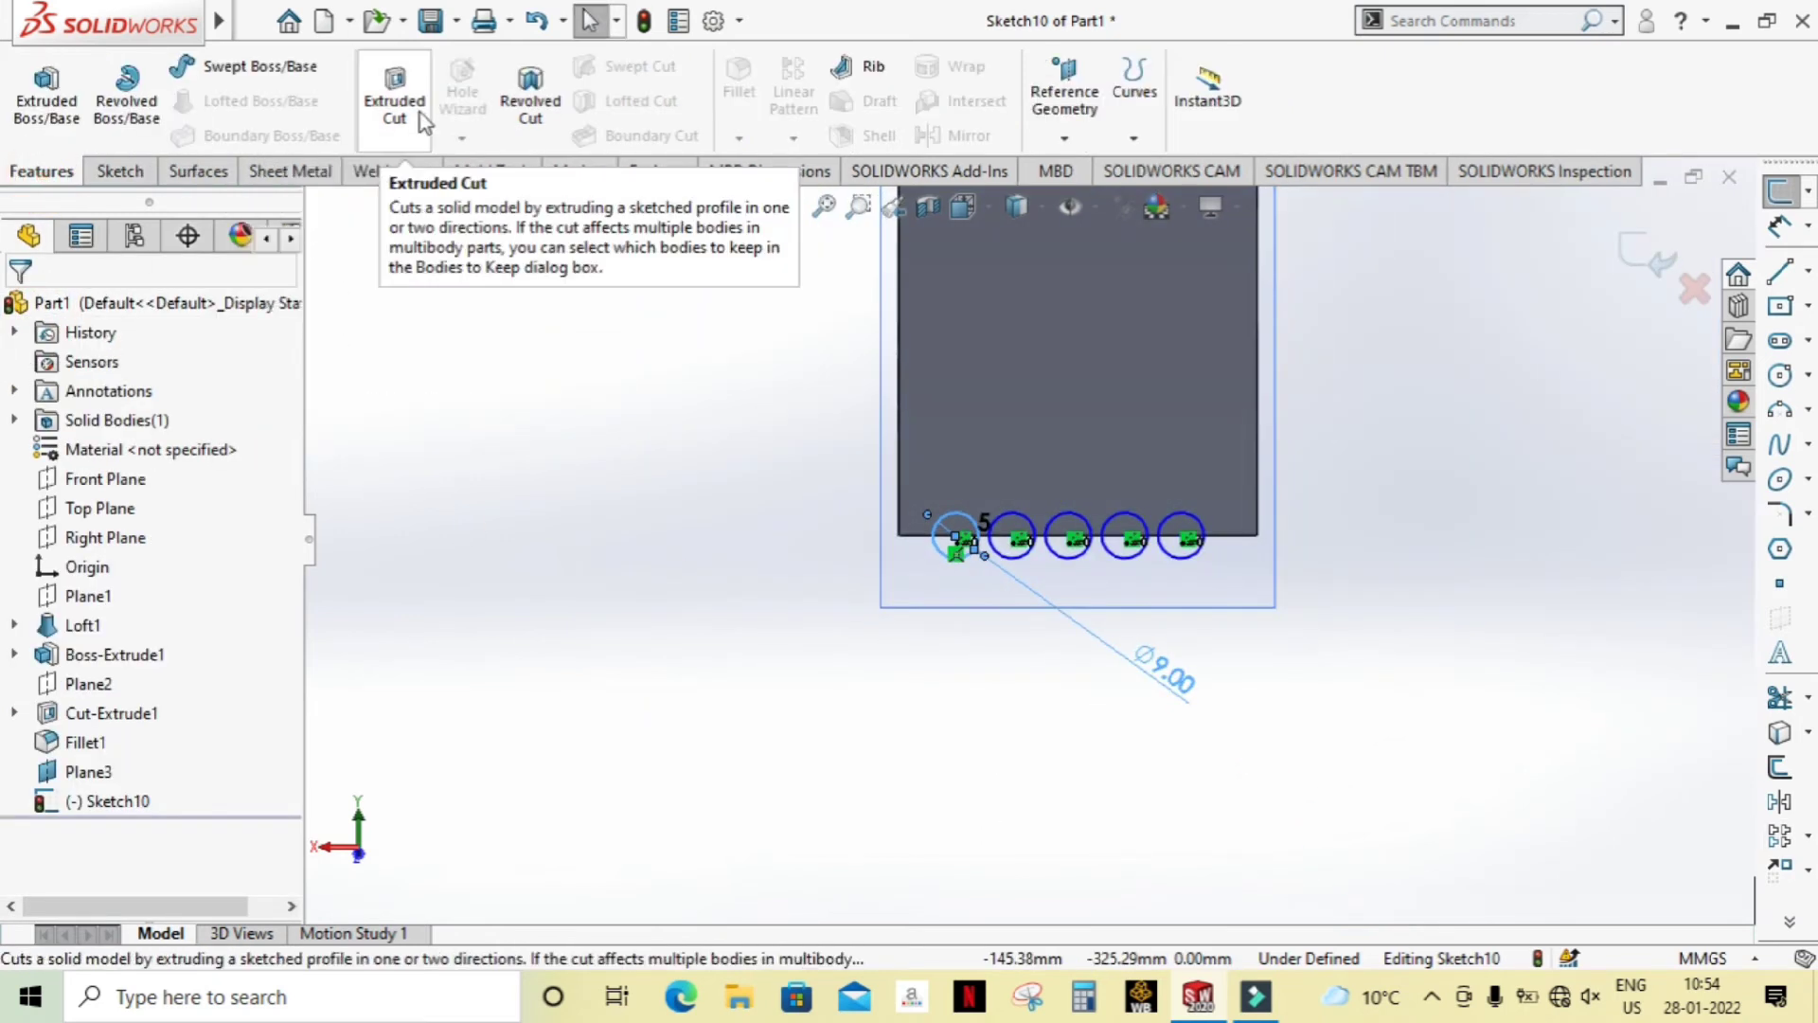
click(414, 104)
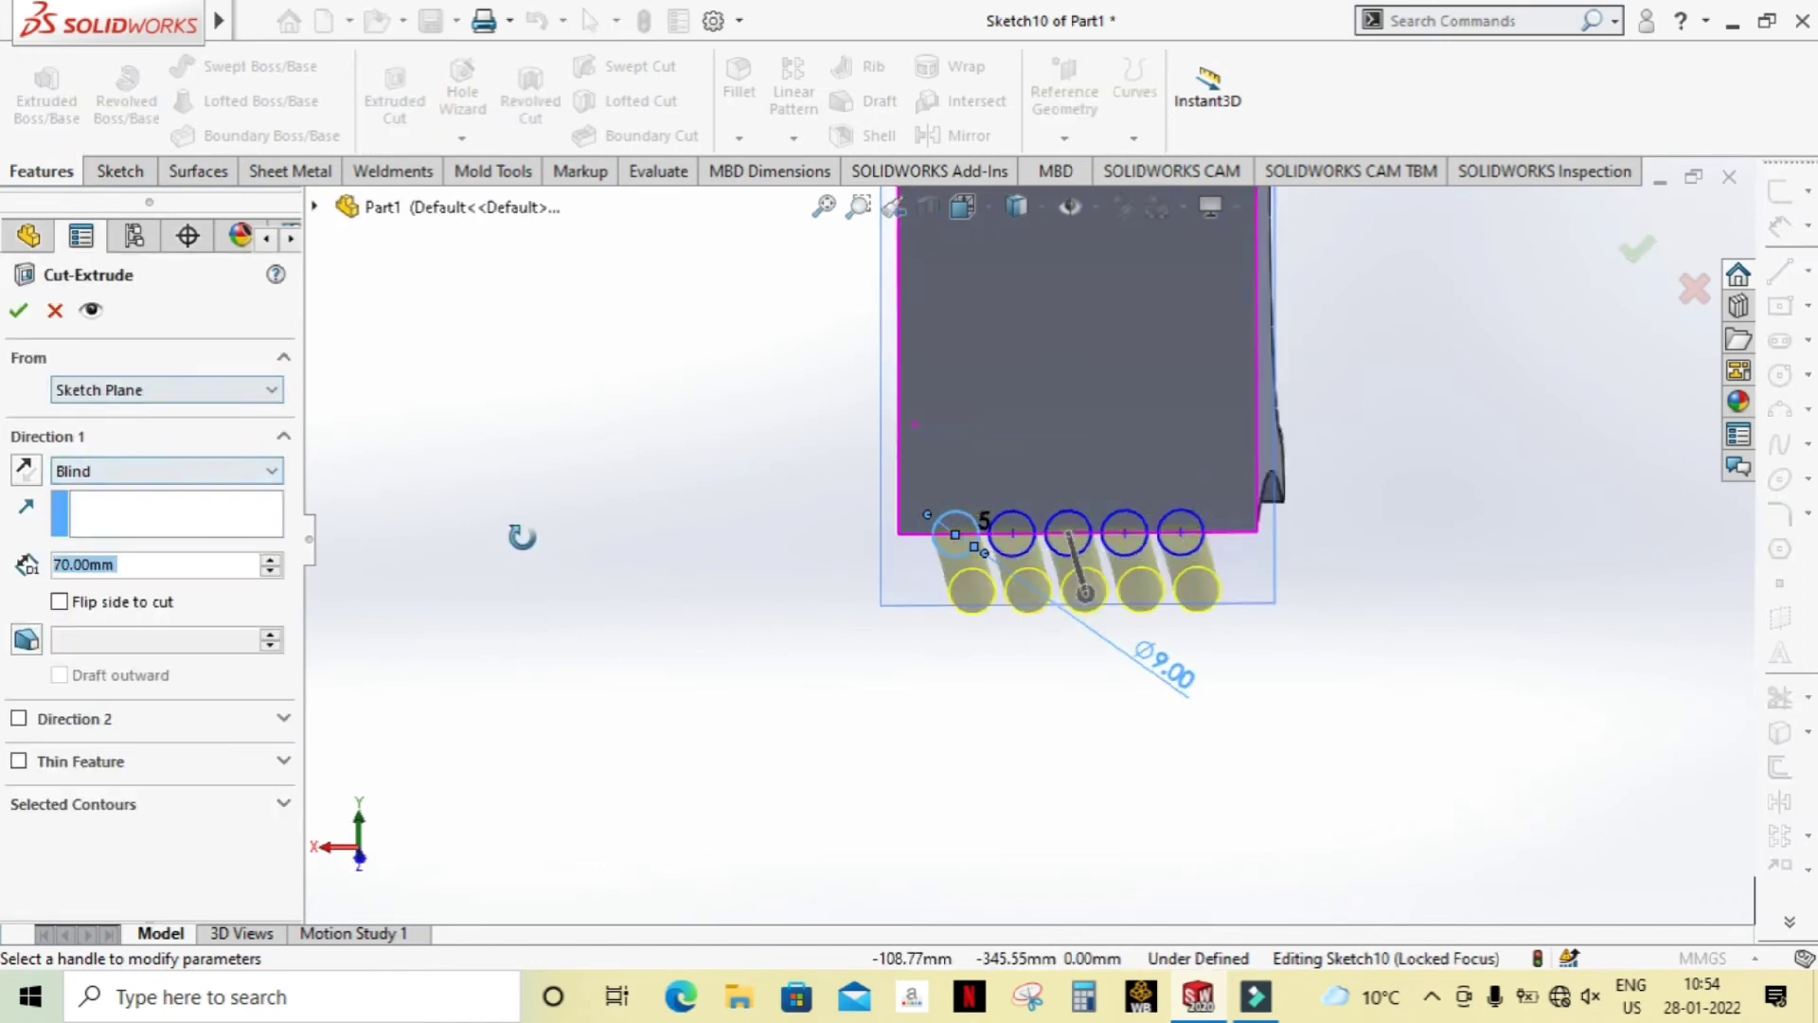
click(256, 393)
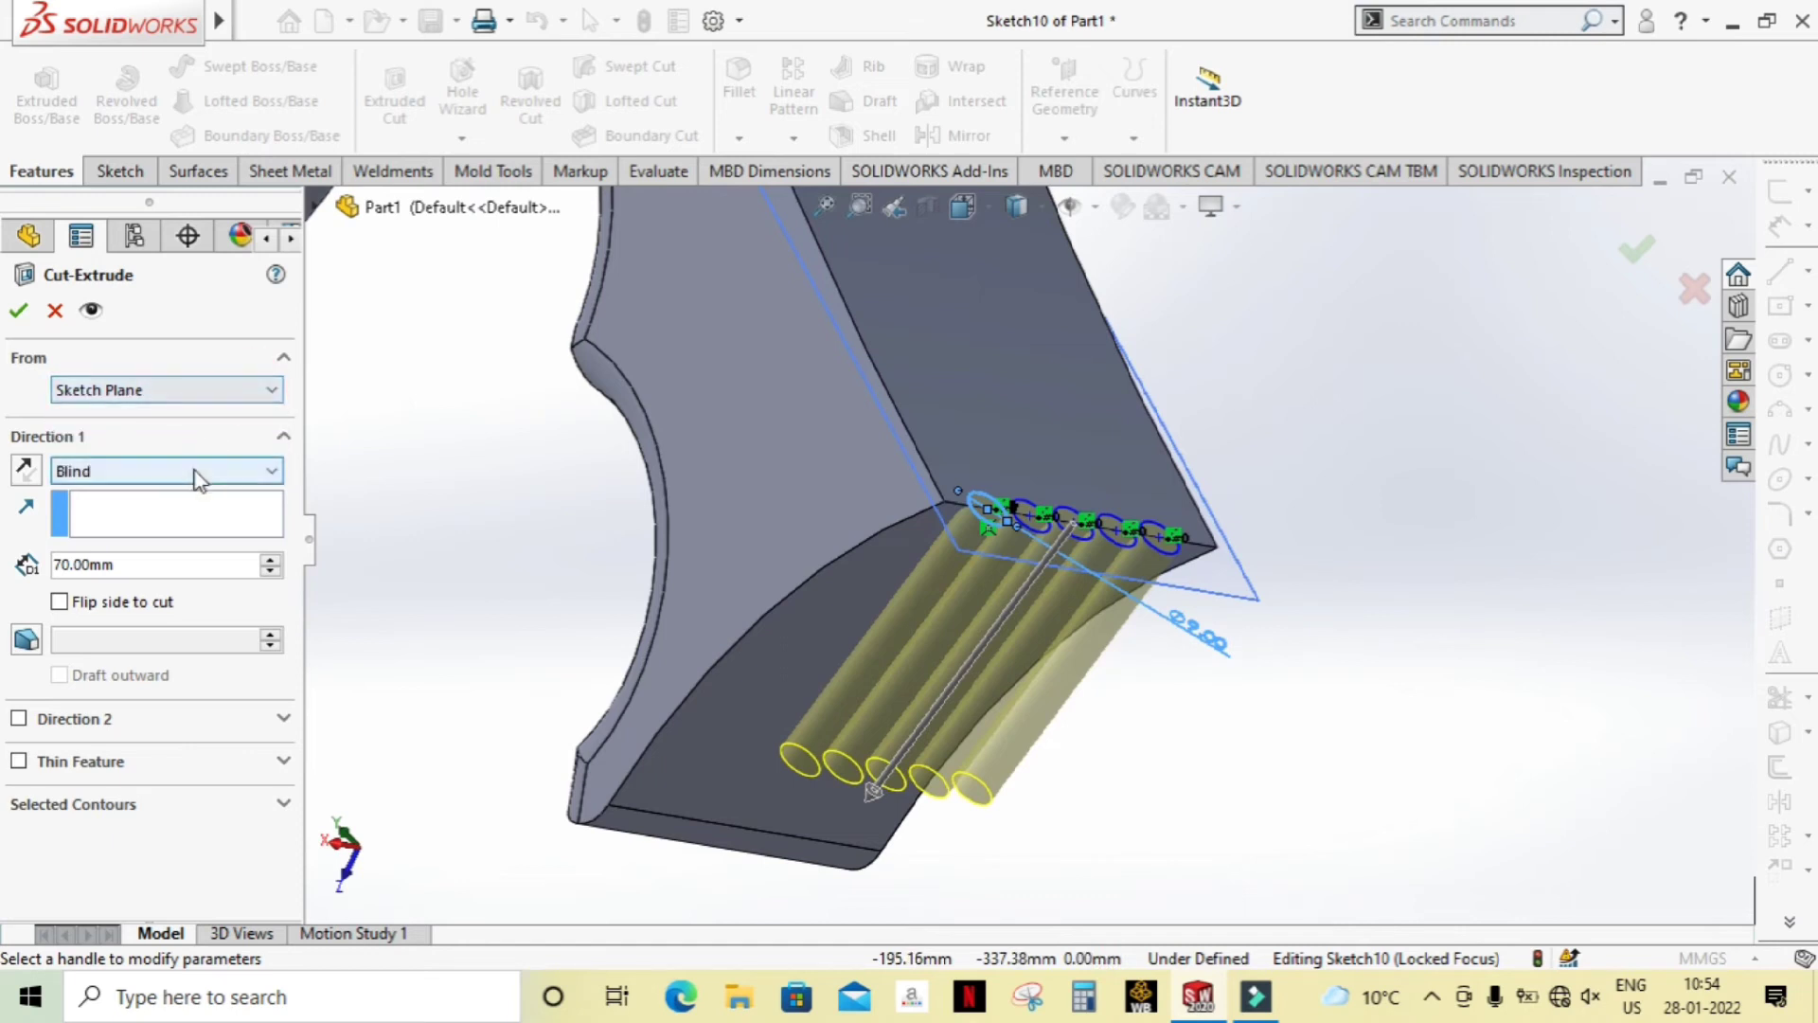
click(199, 471)
click(180, 548)
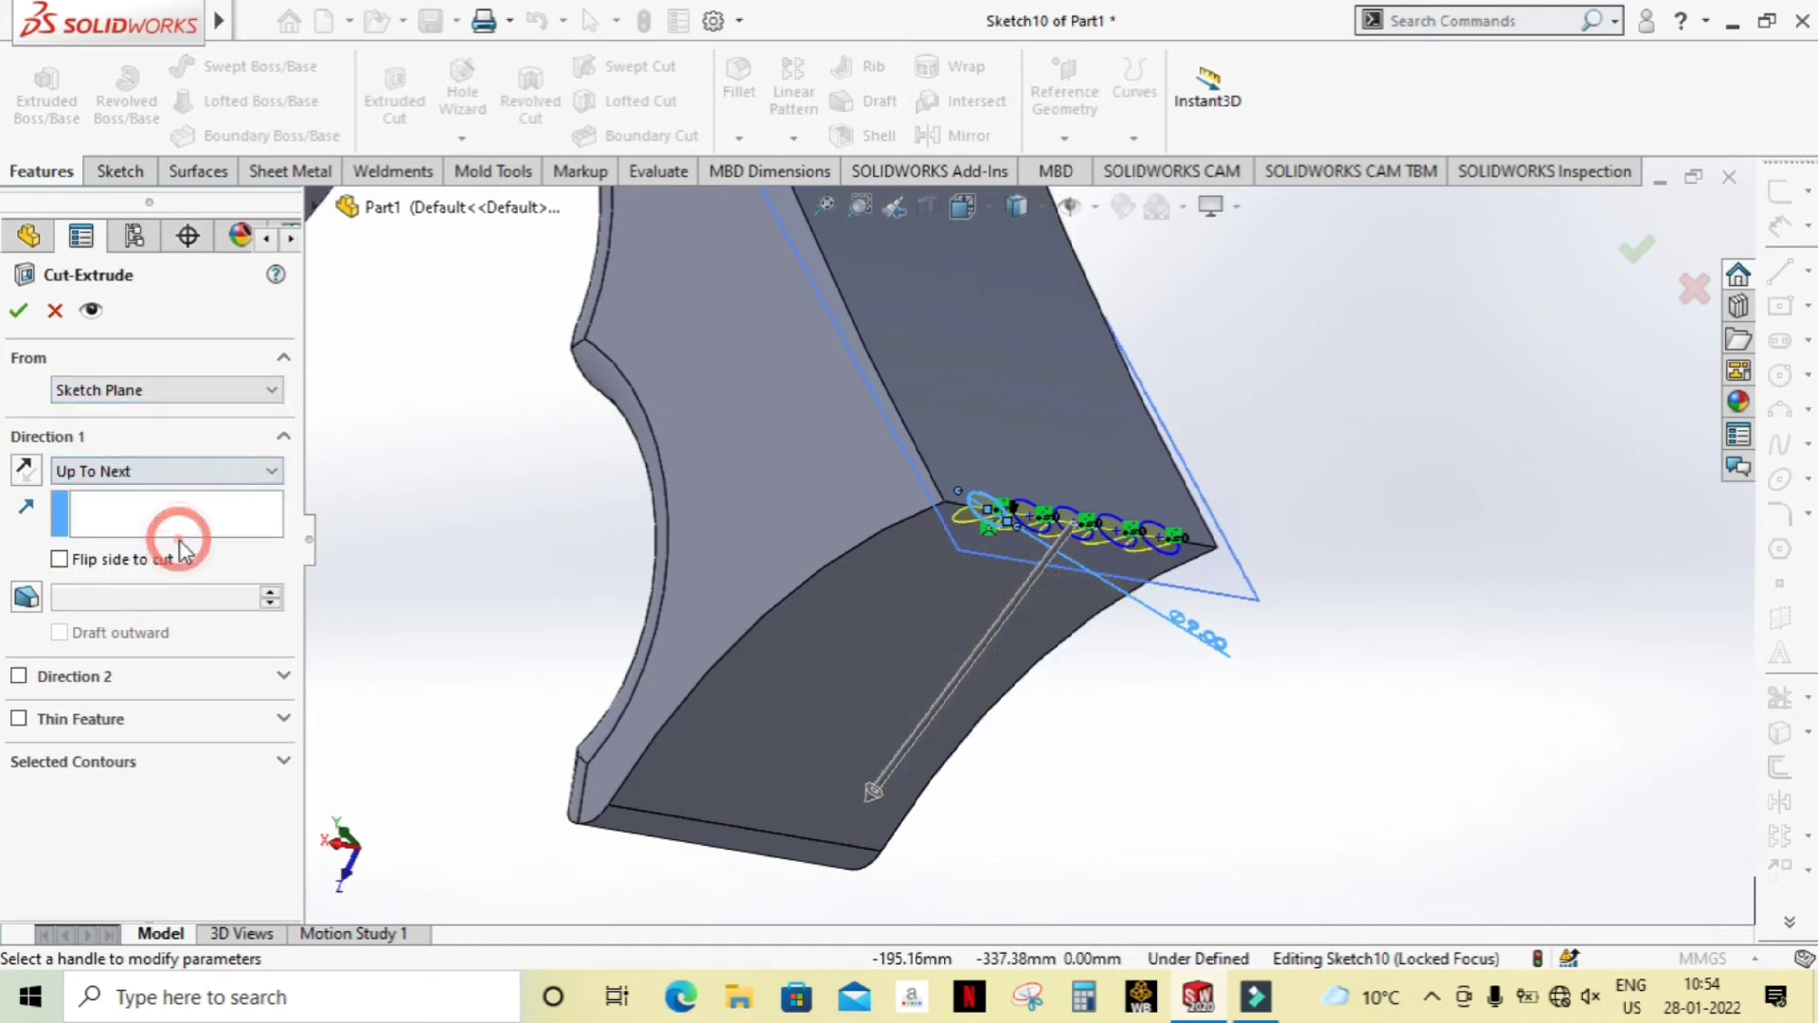
click(130, 478)
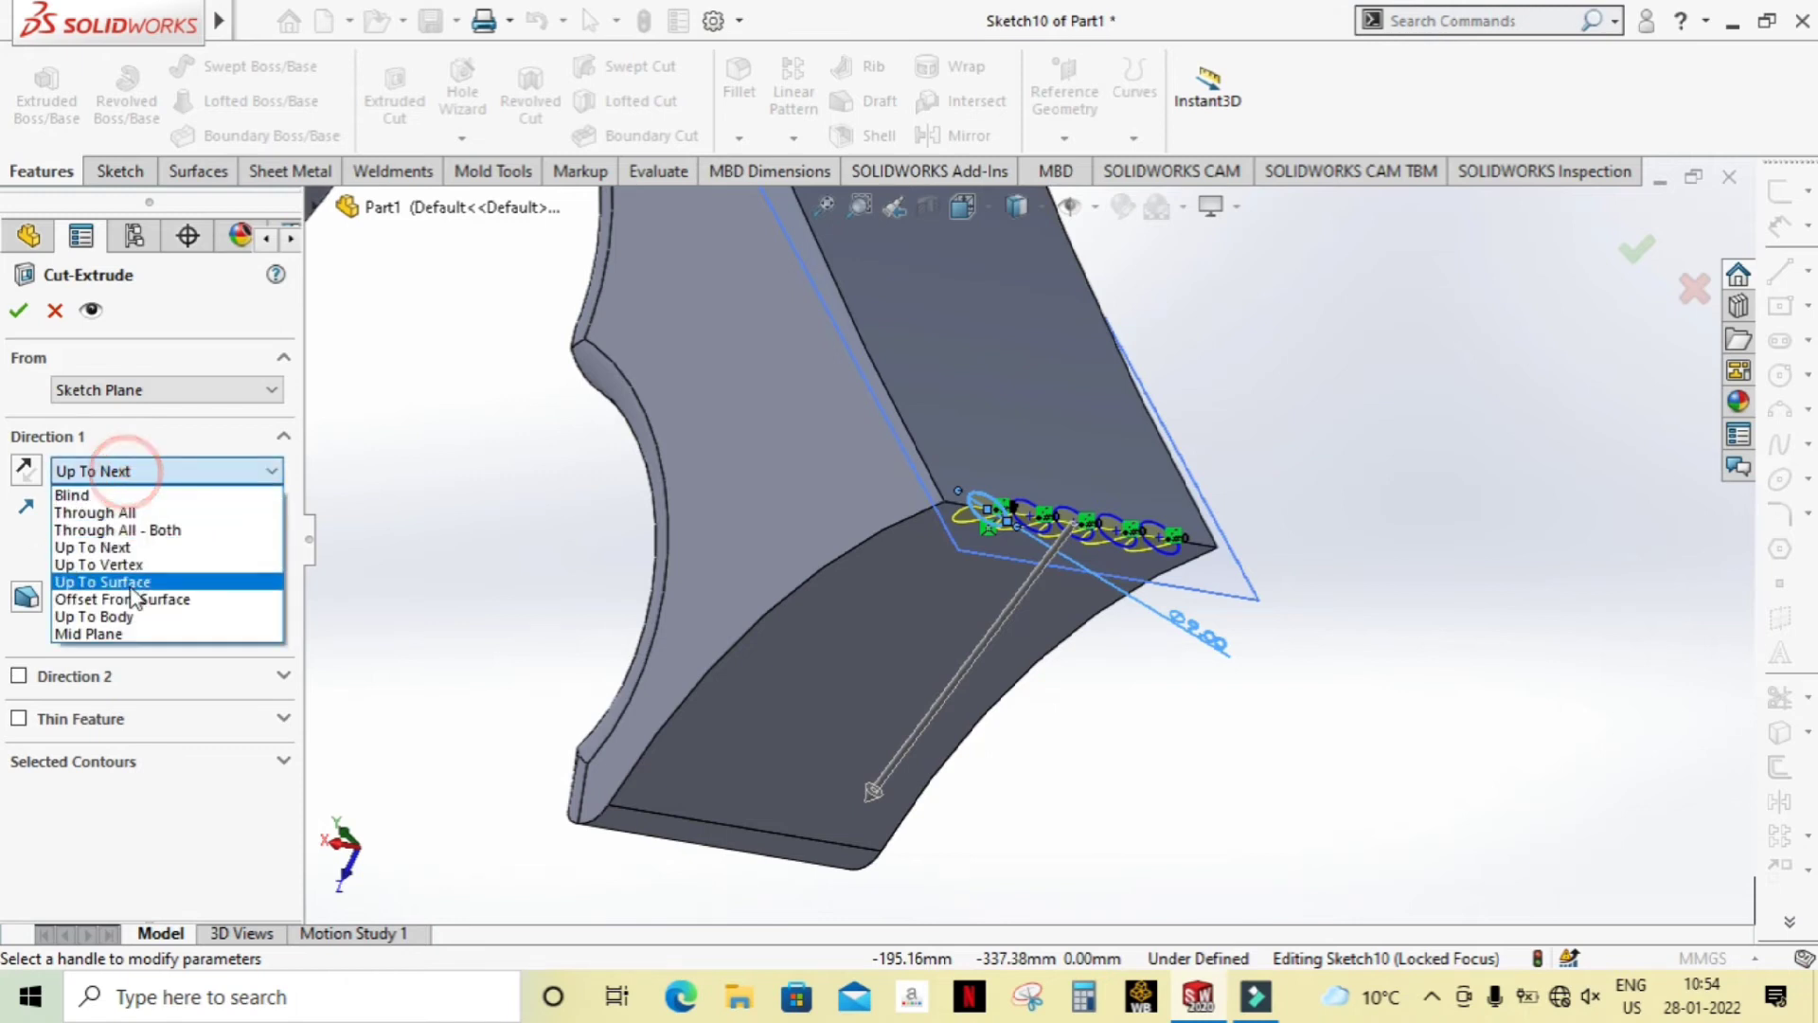
click(126, 531)
click(17, 319)
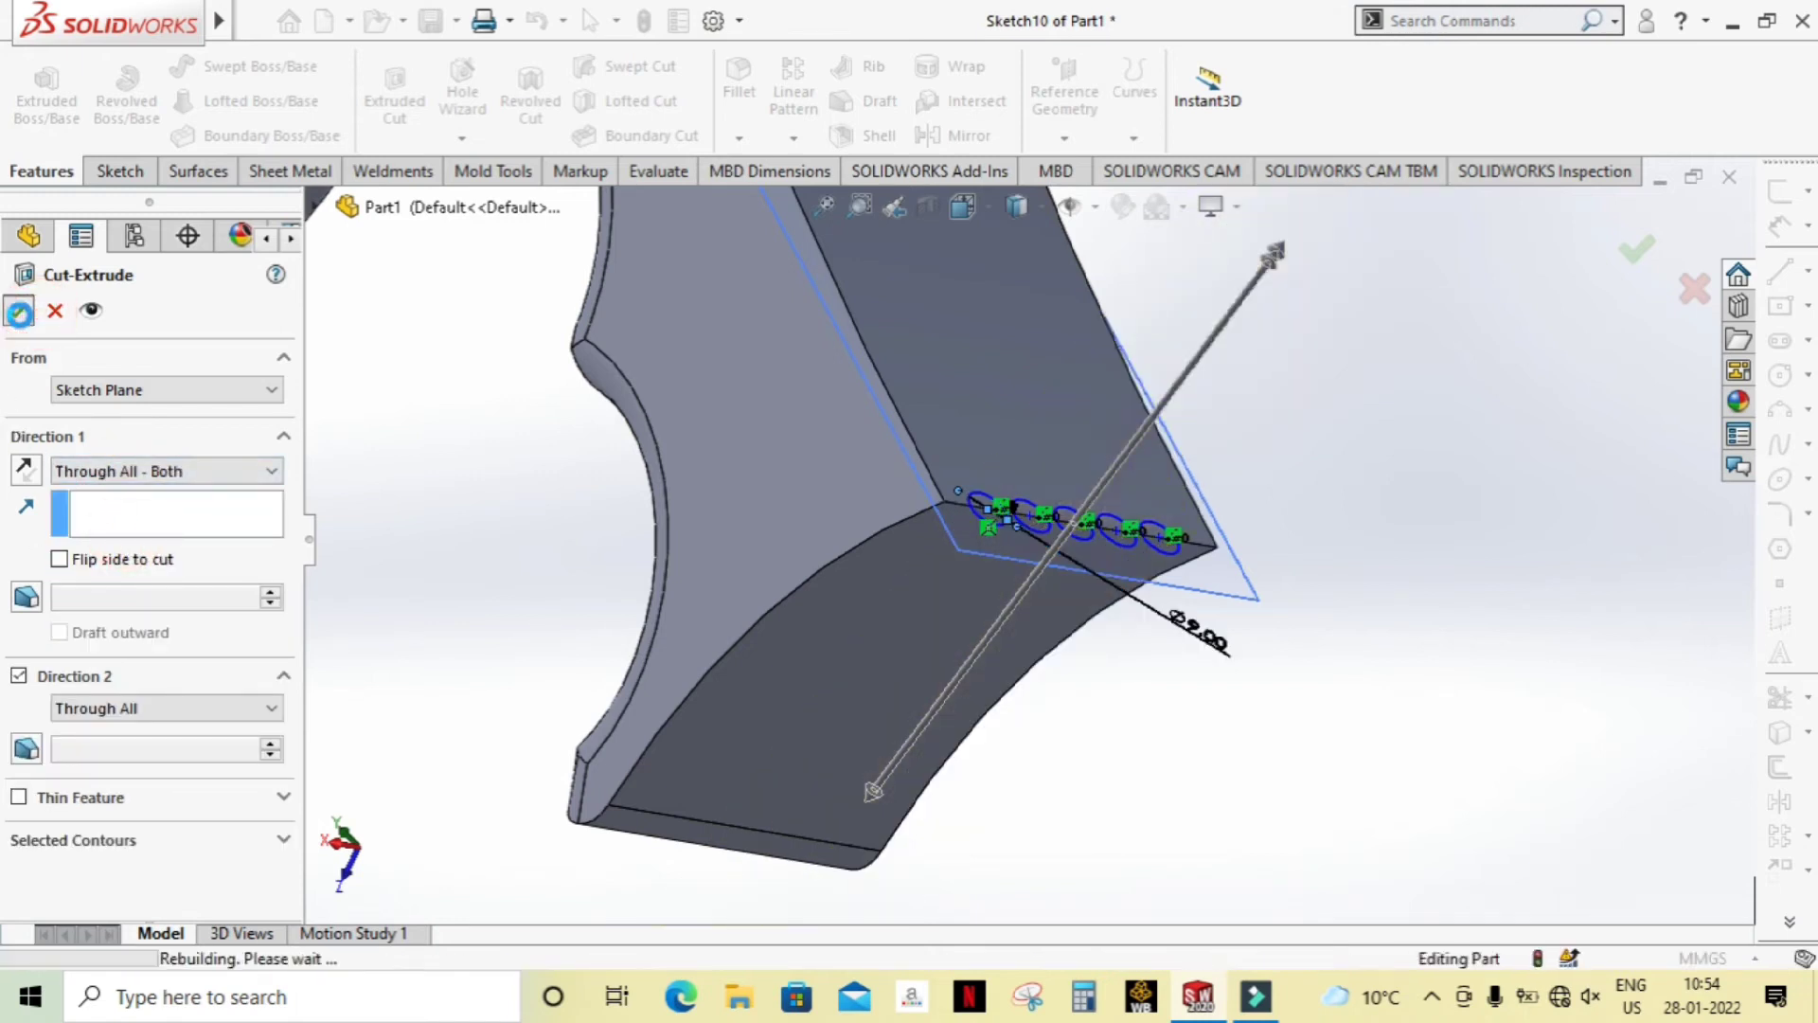
mouse_move(480, 675)
middle_down()
mouse_move(1355, 375)
mouse_move(1294, 470)
mouse_move(1357, 585)
middle_up()
Step: Fillet the handle end's top face at 10 mm
click(752, 85)
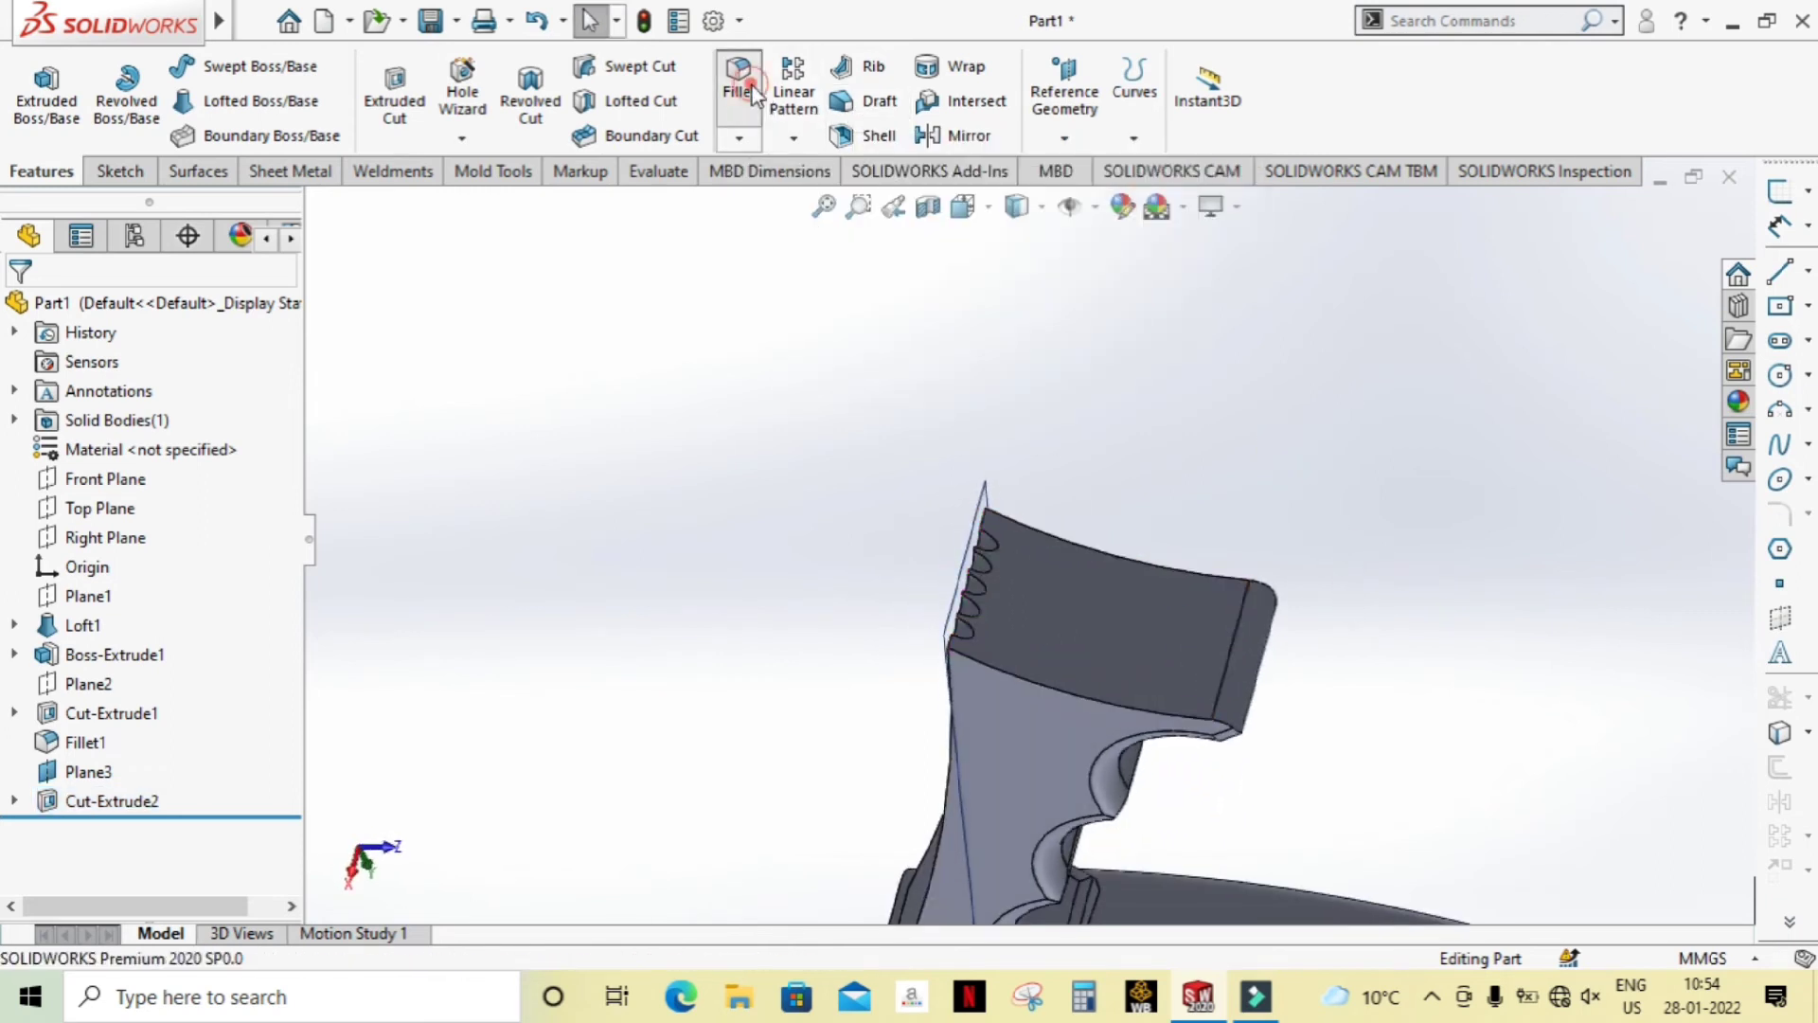
click(1100, 645)
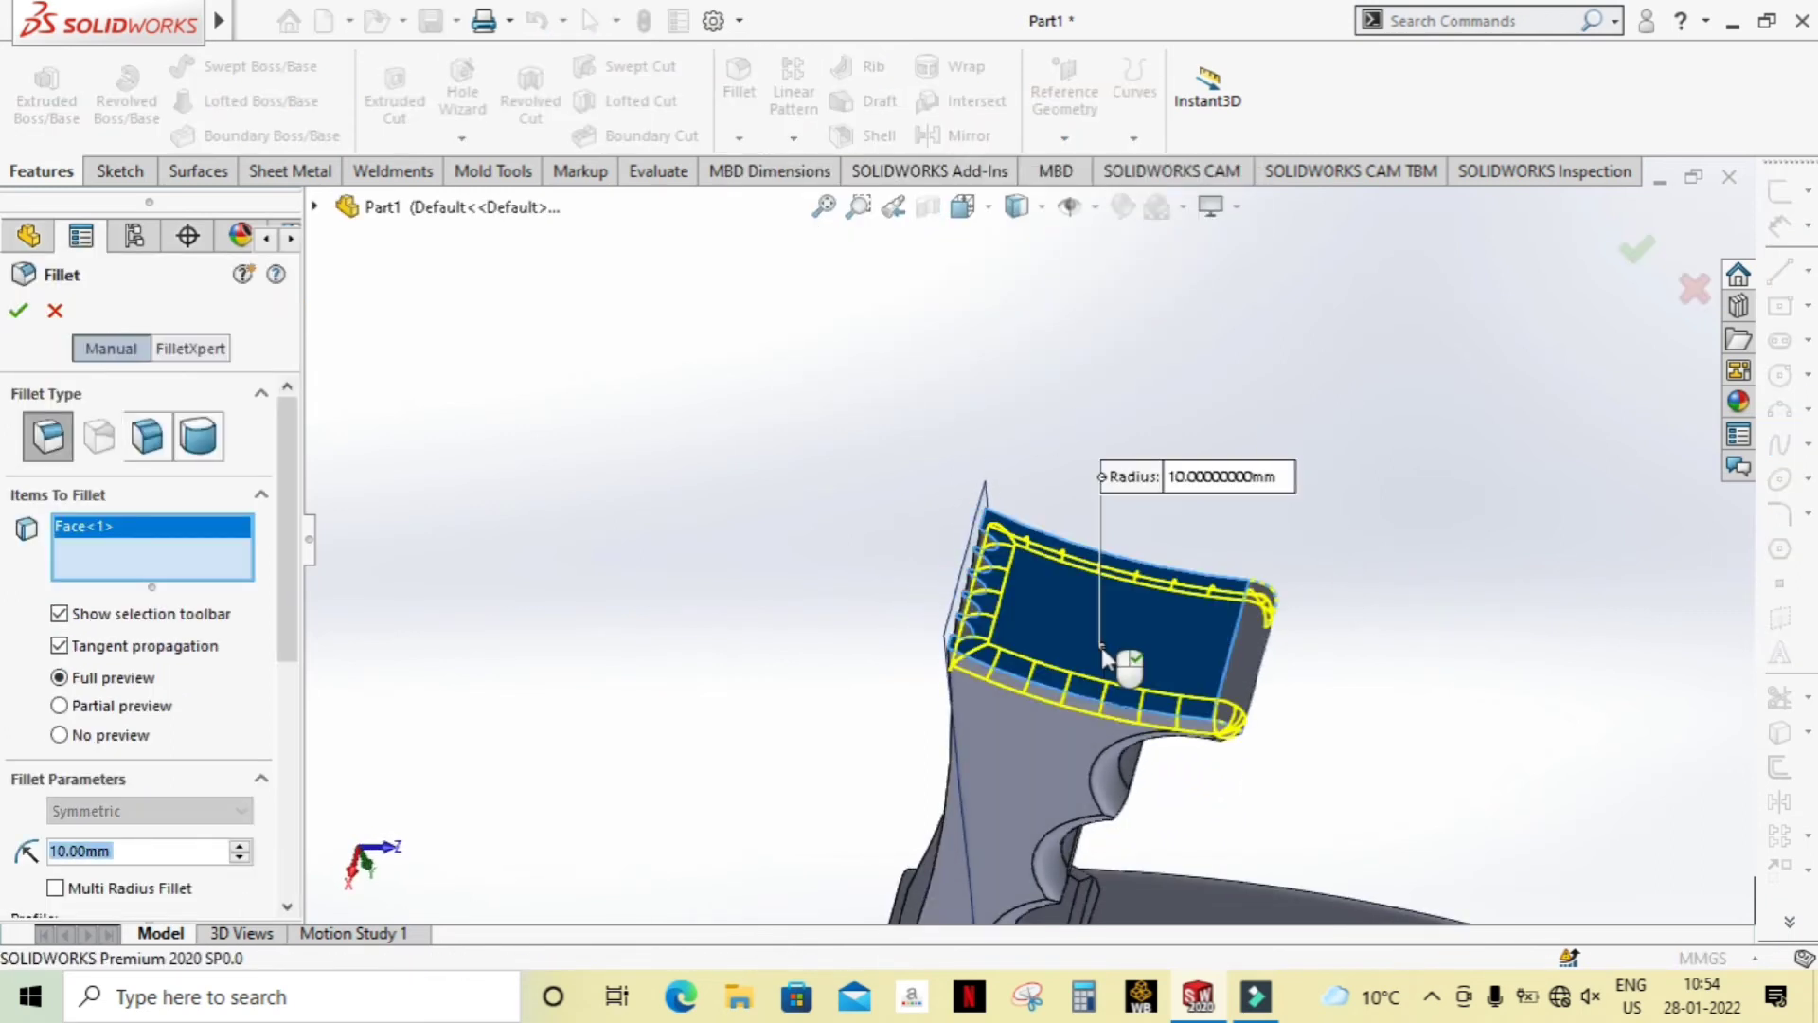
click(24, 303)
mouse_move(629, 577)
middle_down()
mouse_move(694, 446)
mouse_move(850, 463)
mouse_move(1105, 791)
mouse_move(975, 682)
middle_up()
Step: Fillet both long grip edges at 10 mm
click(976, 677)
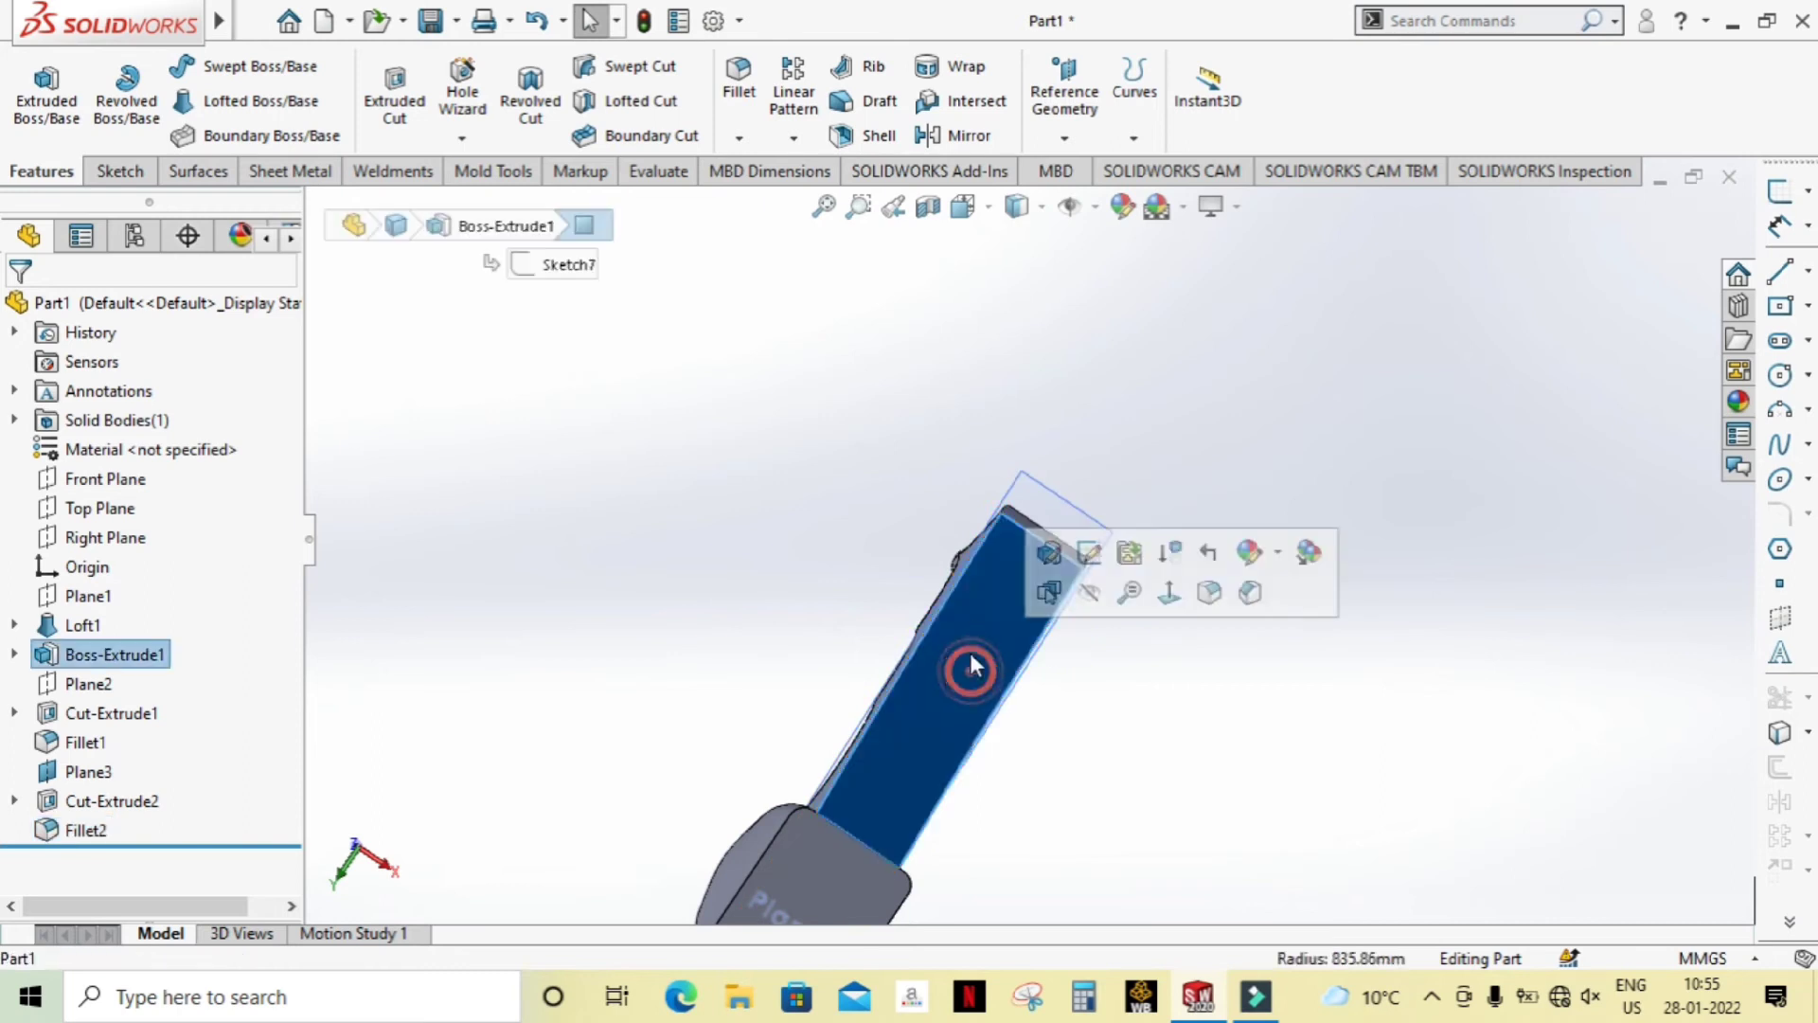
click(749, 95)
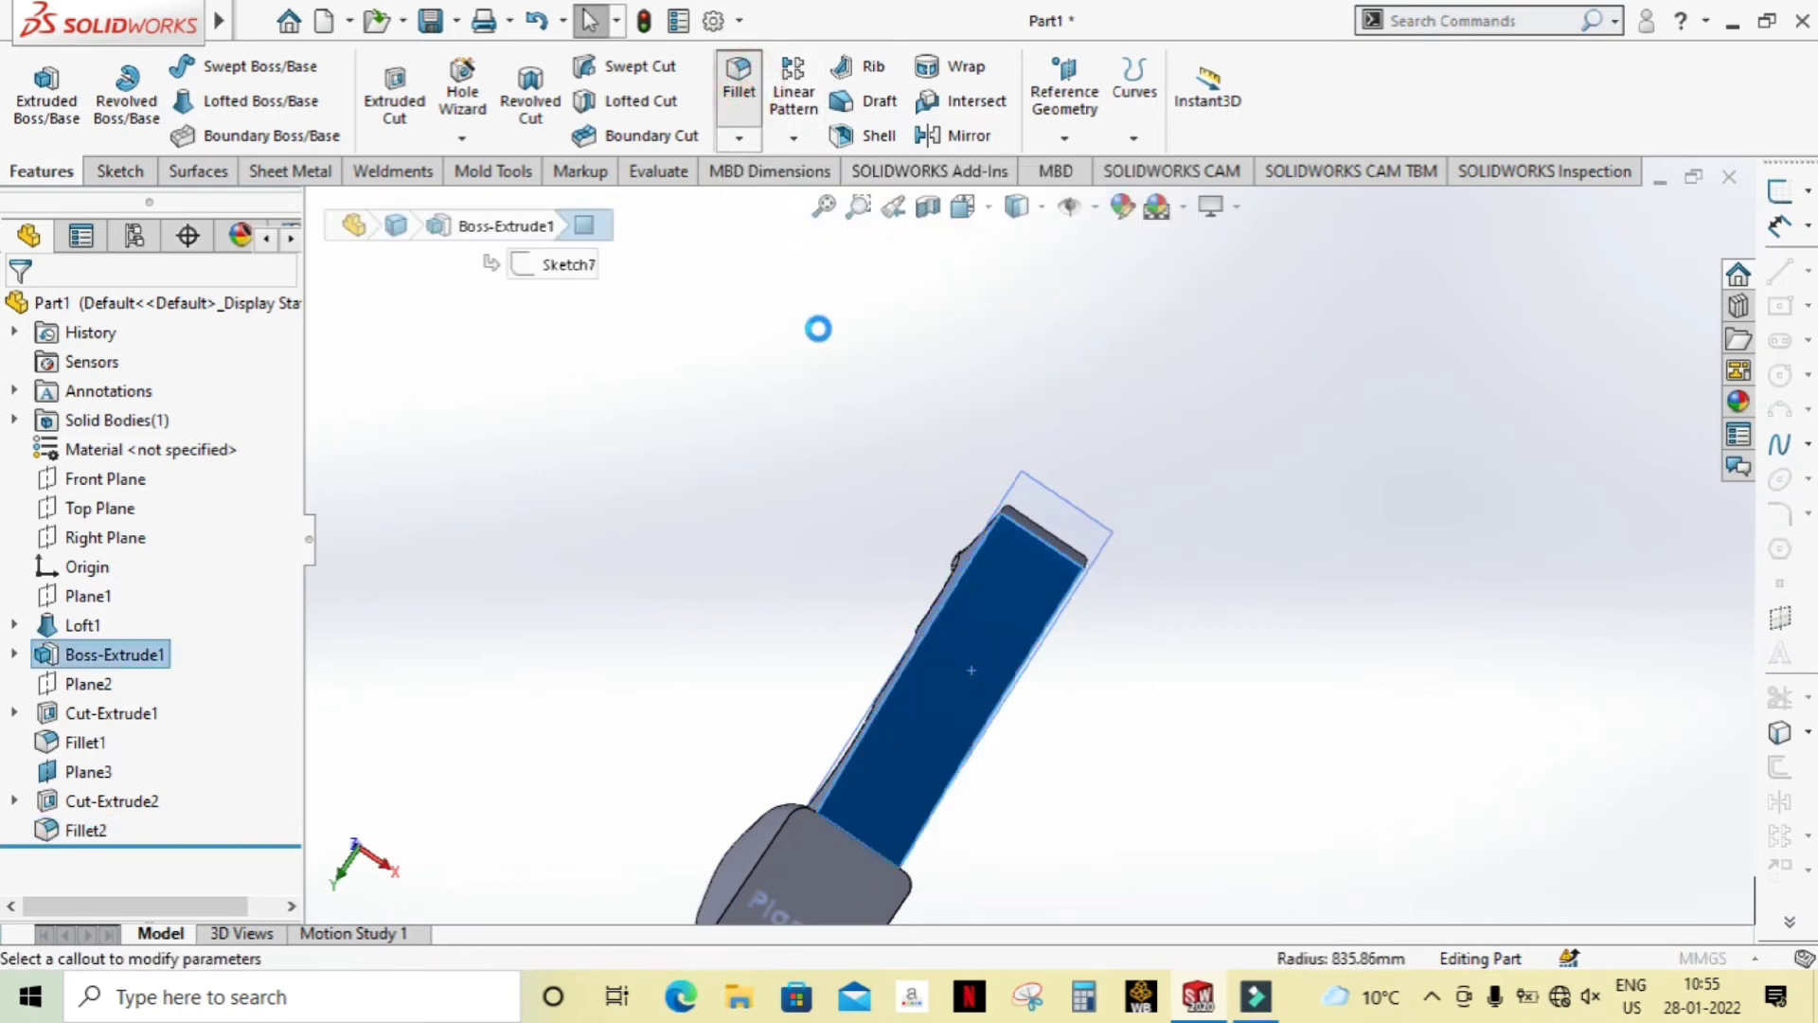
mouse_move(1174, 727)
middle_down()
mouse_move(1324, 916)
mouse_move(1067, 724)
middle_up()
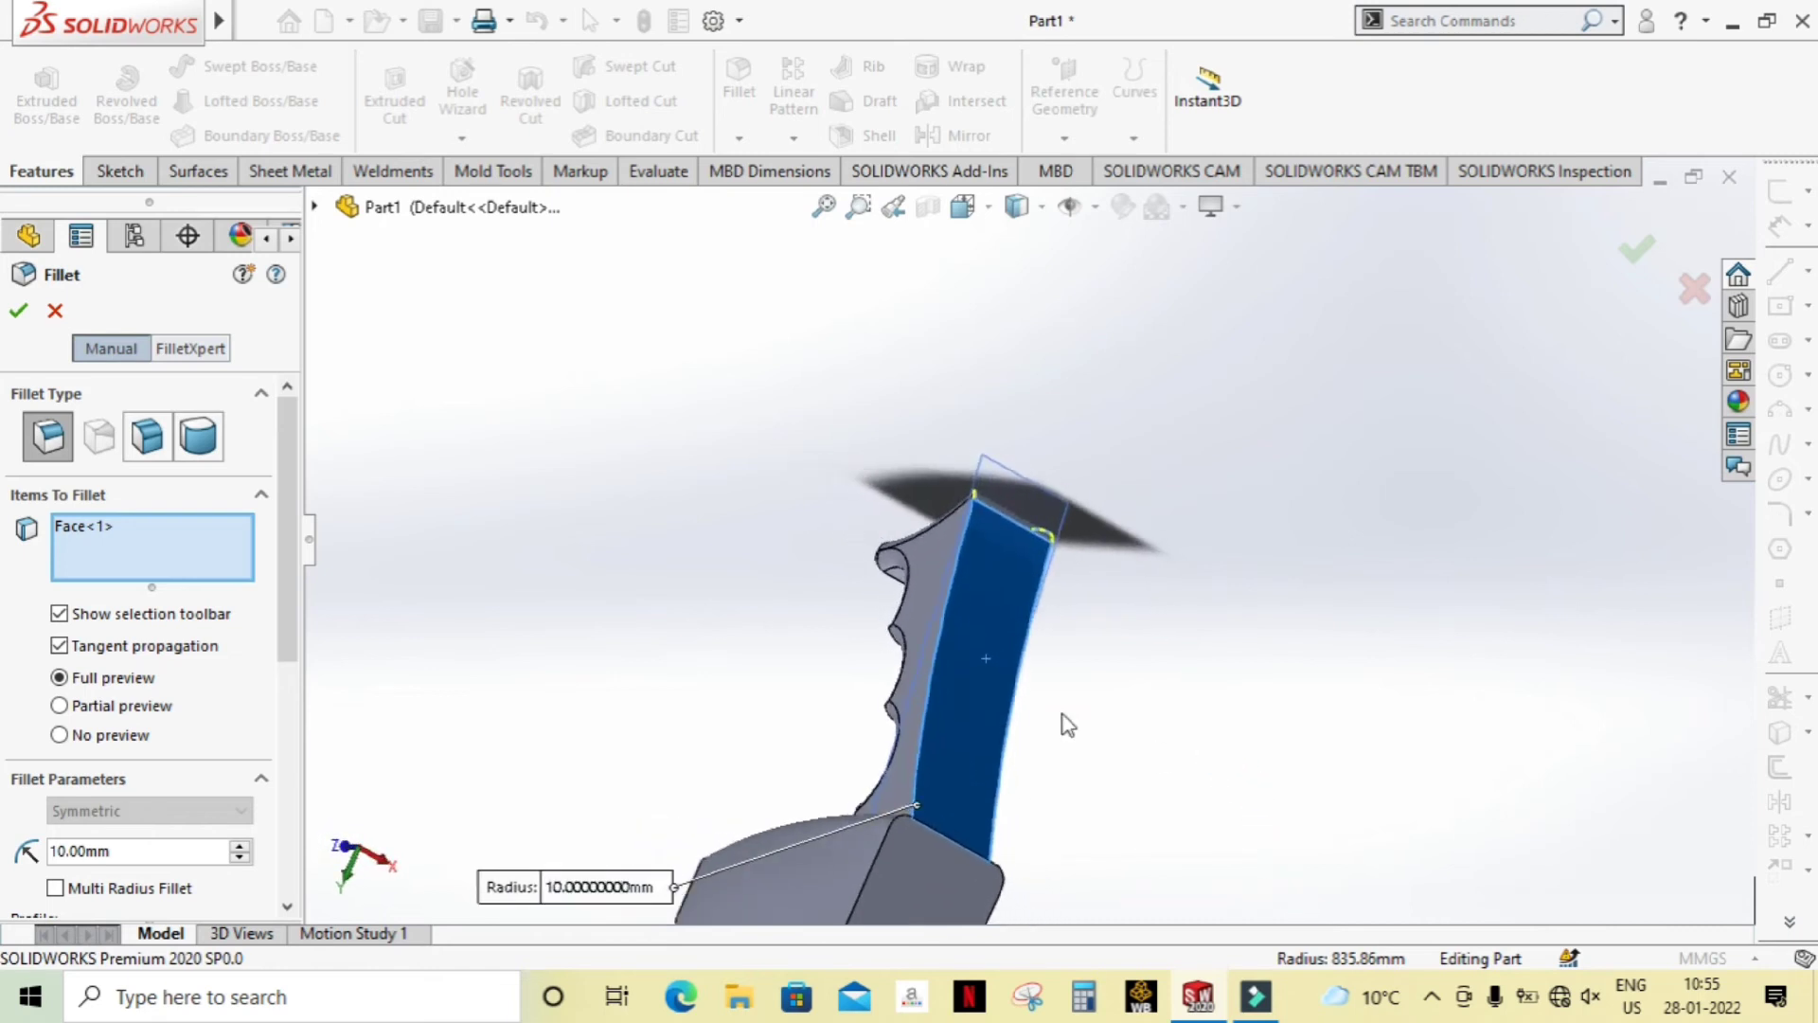
click(991, 623)
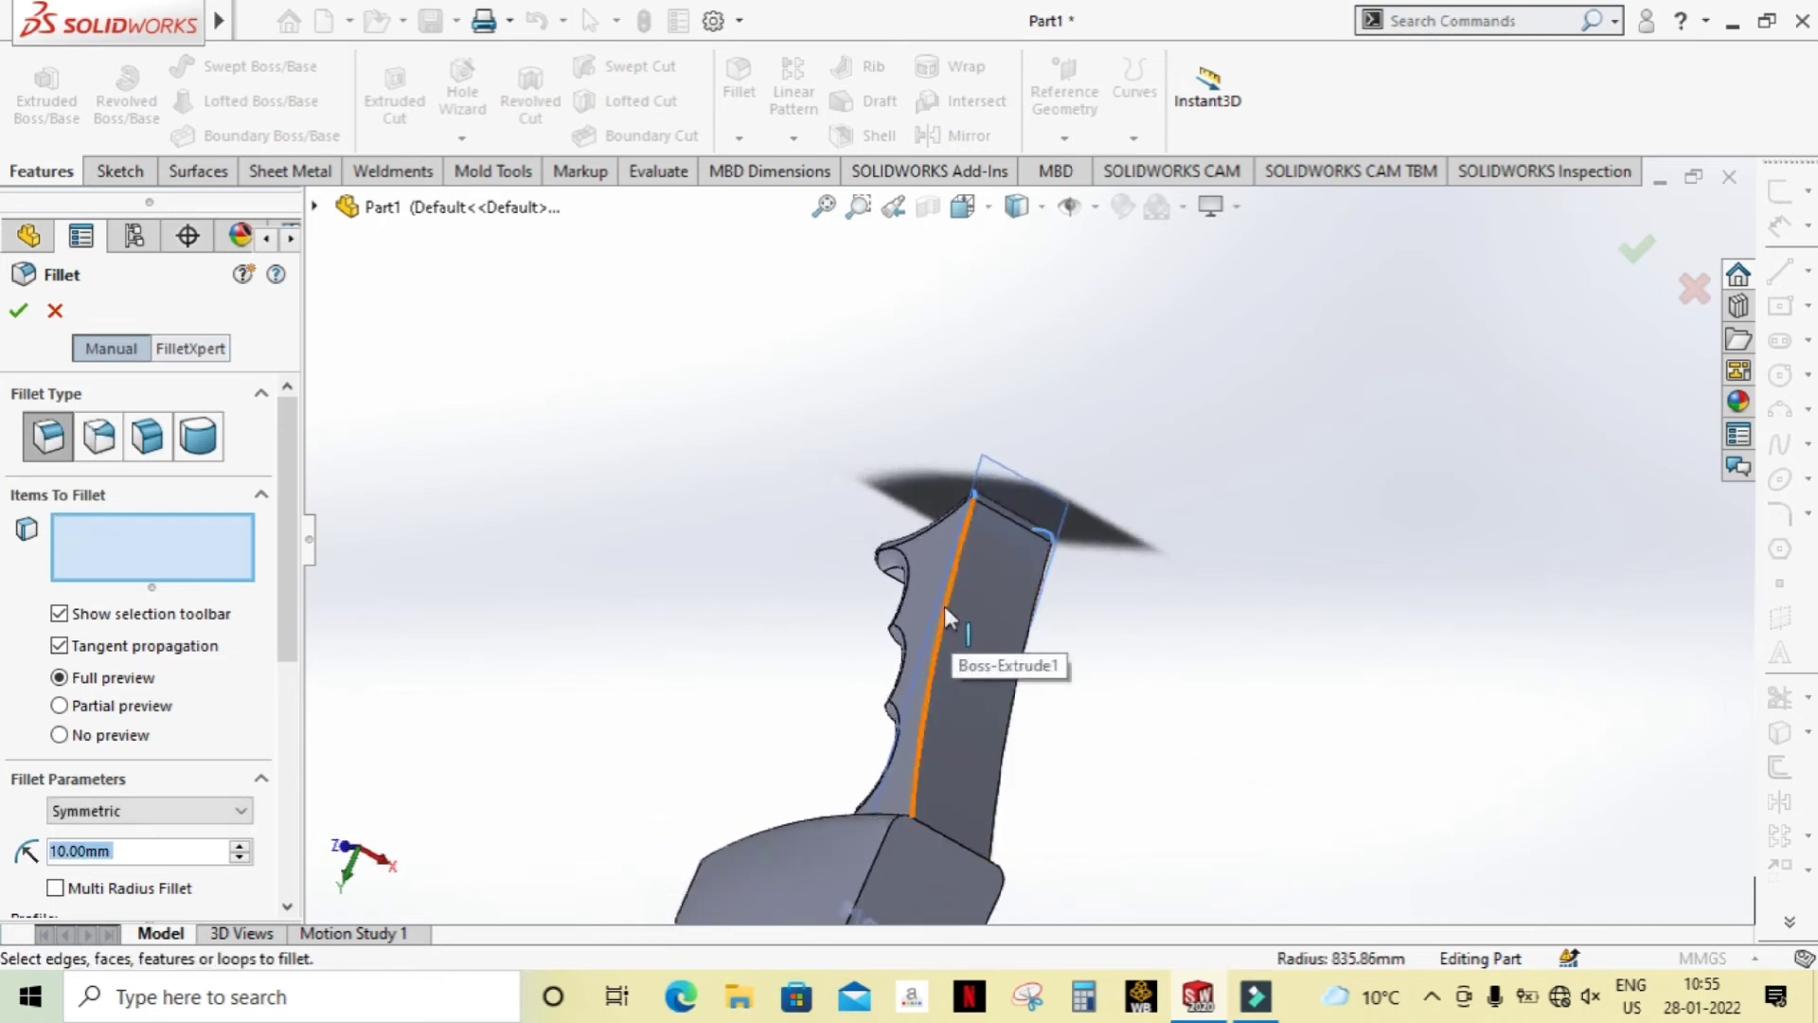
click(945, 606)
click(1026, 653)
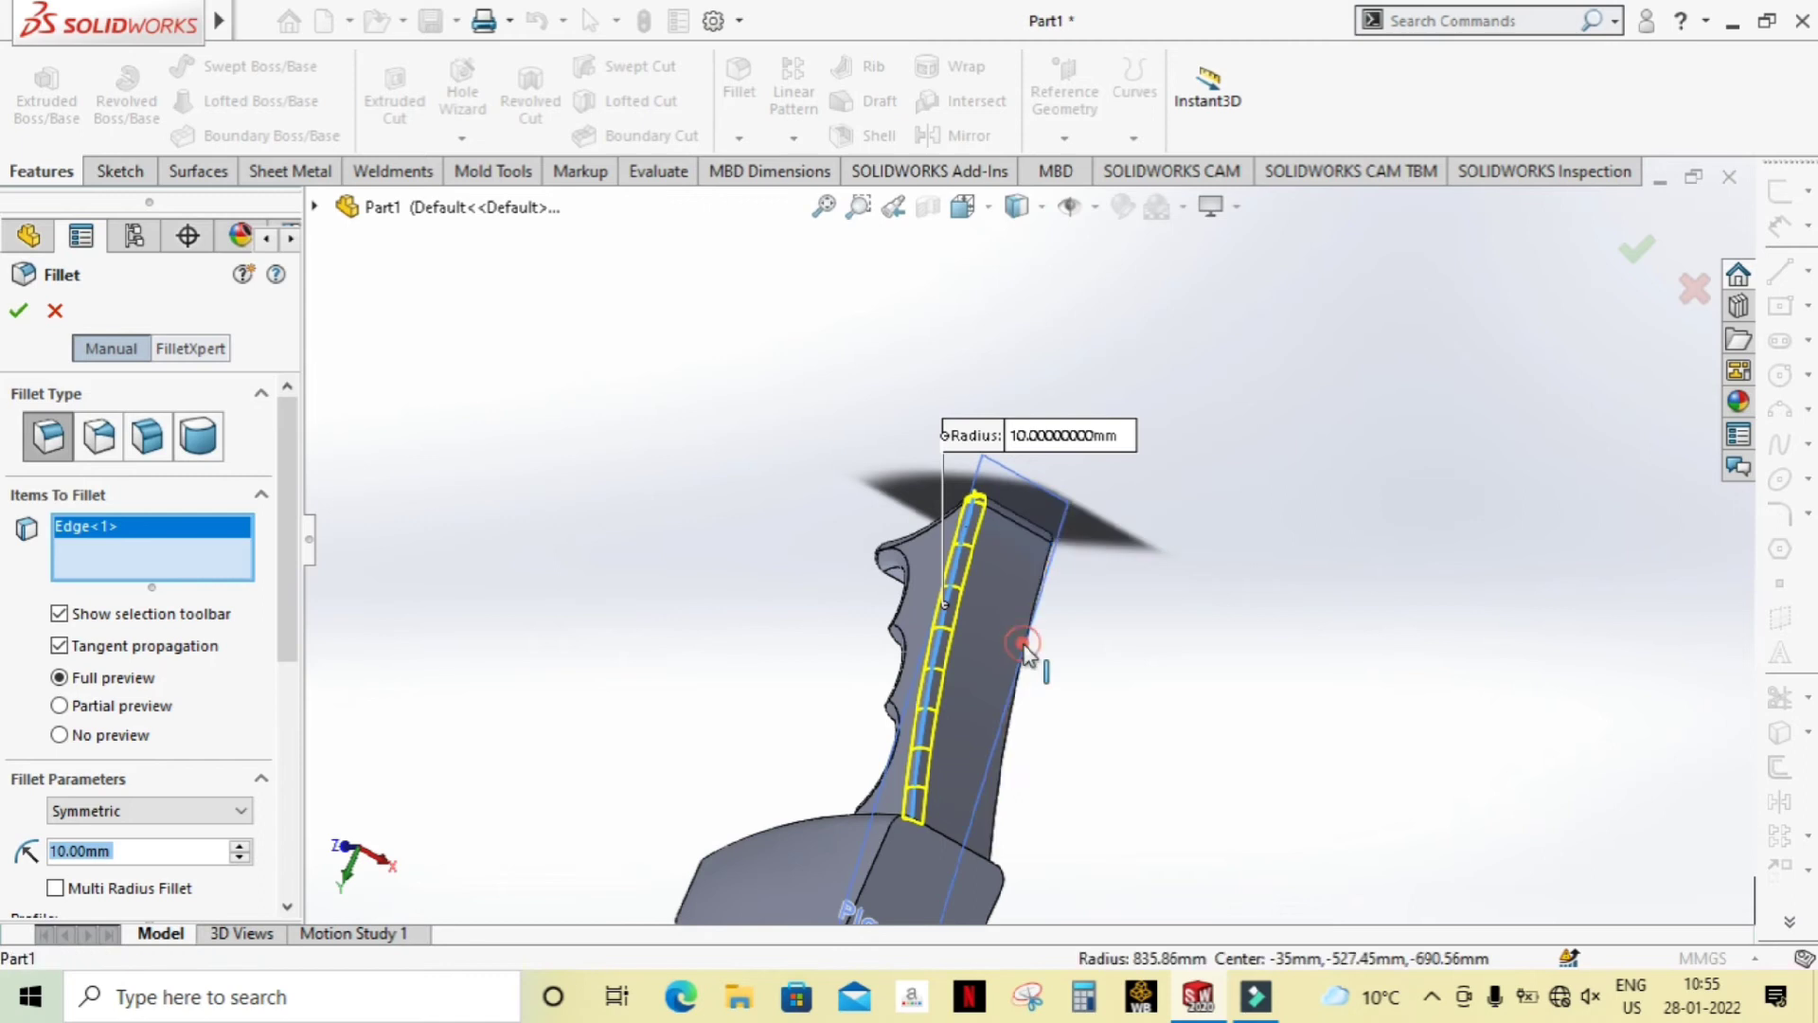
middle_drag(1102, 759, 1034, 625)
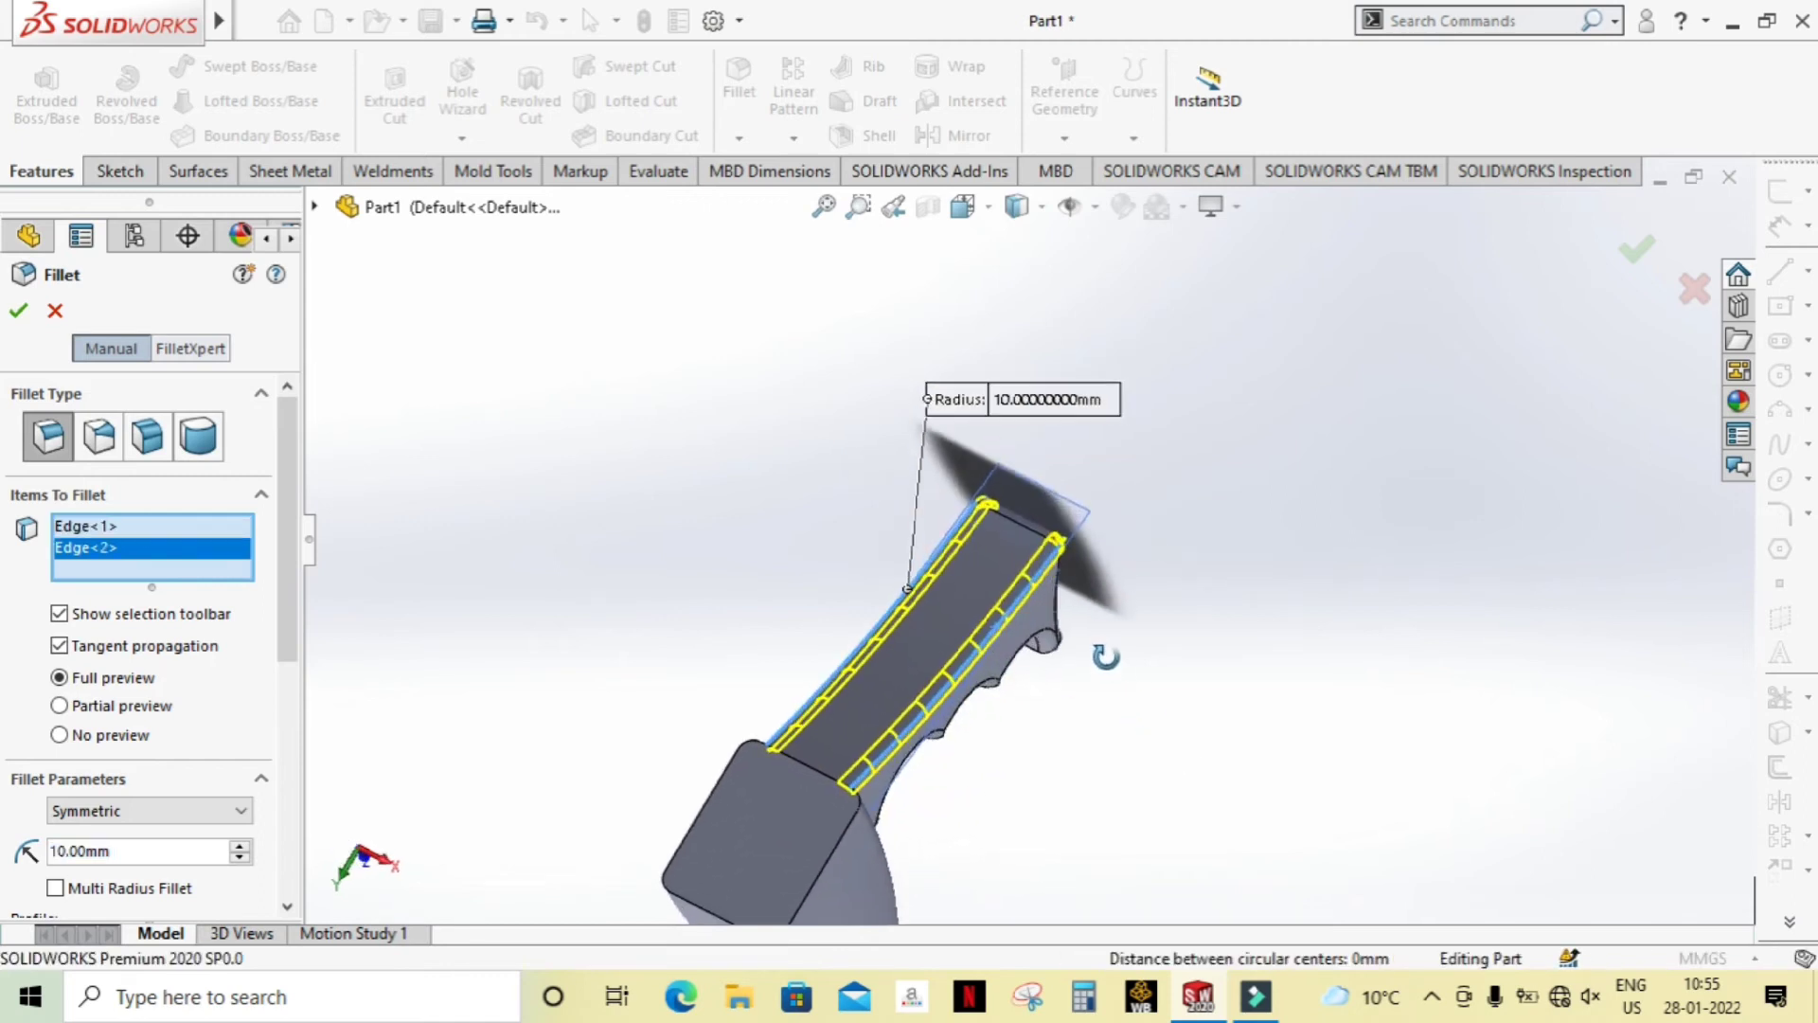
click(16, 316)
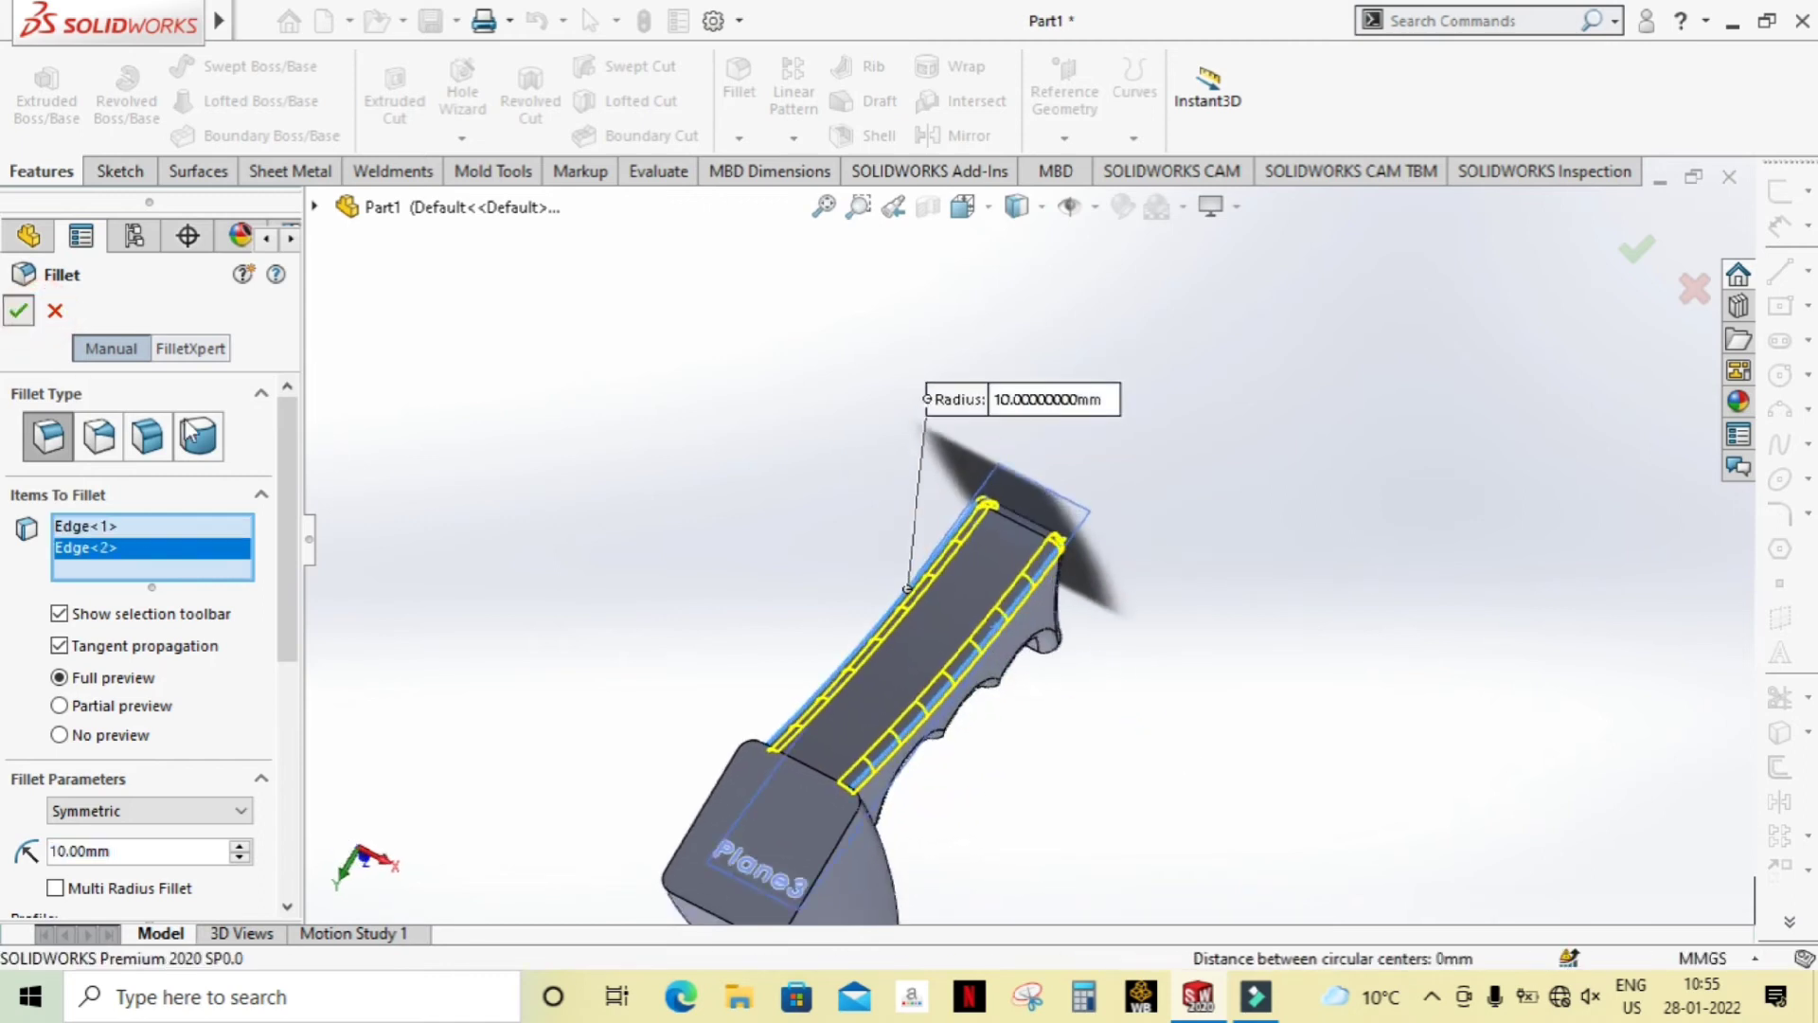
middle_drag(563, 325, 1081, 603)
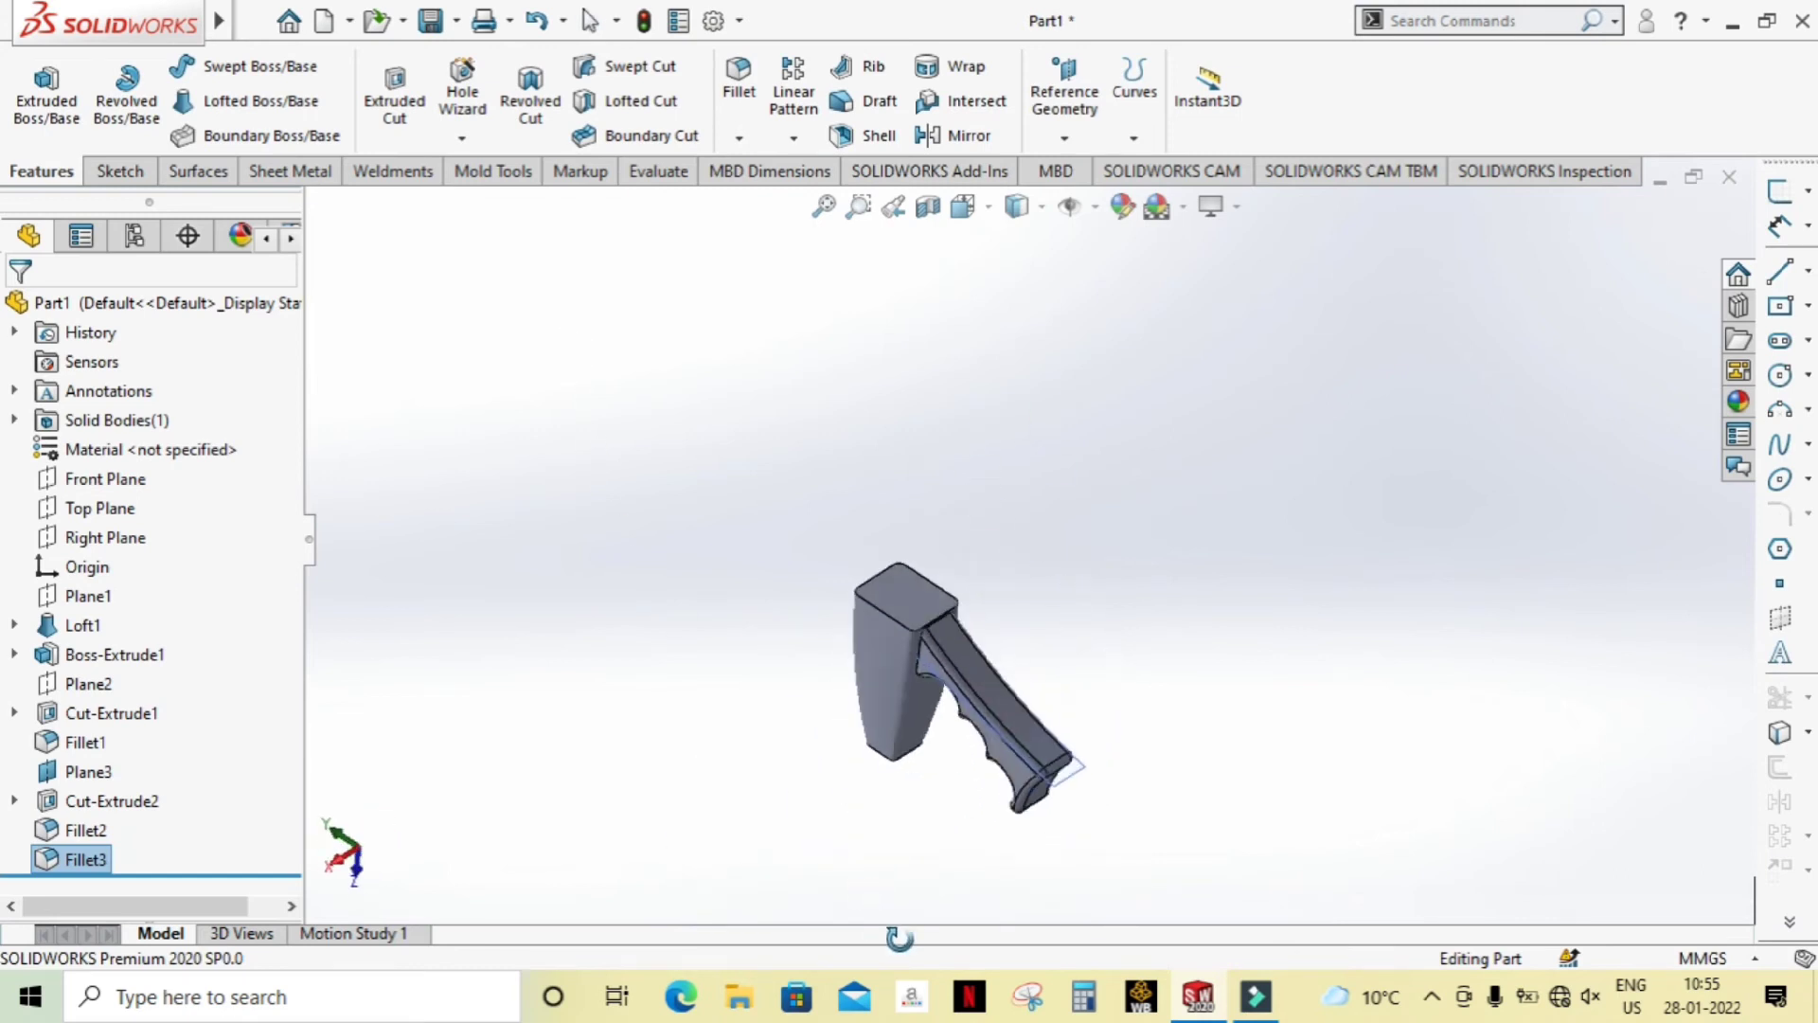
middle_drag(1081, 602, 1116, 783)
Step: Hide Plane3
scroll(935, 653, down, 5)
click(953, 646)
right_click(953, 645)
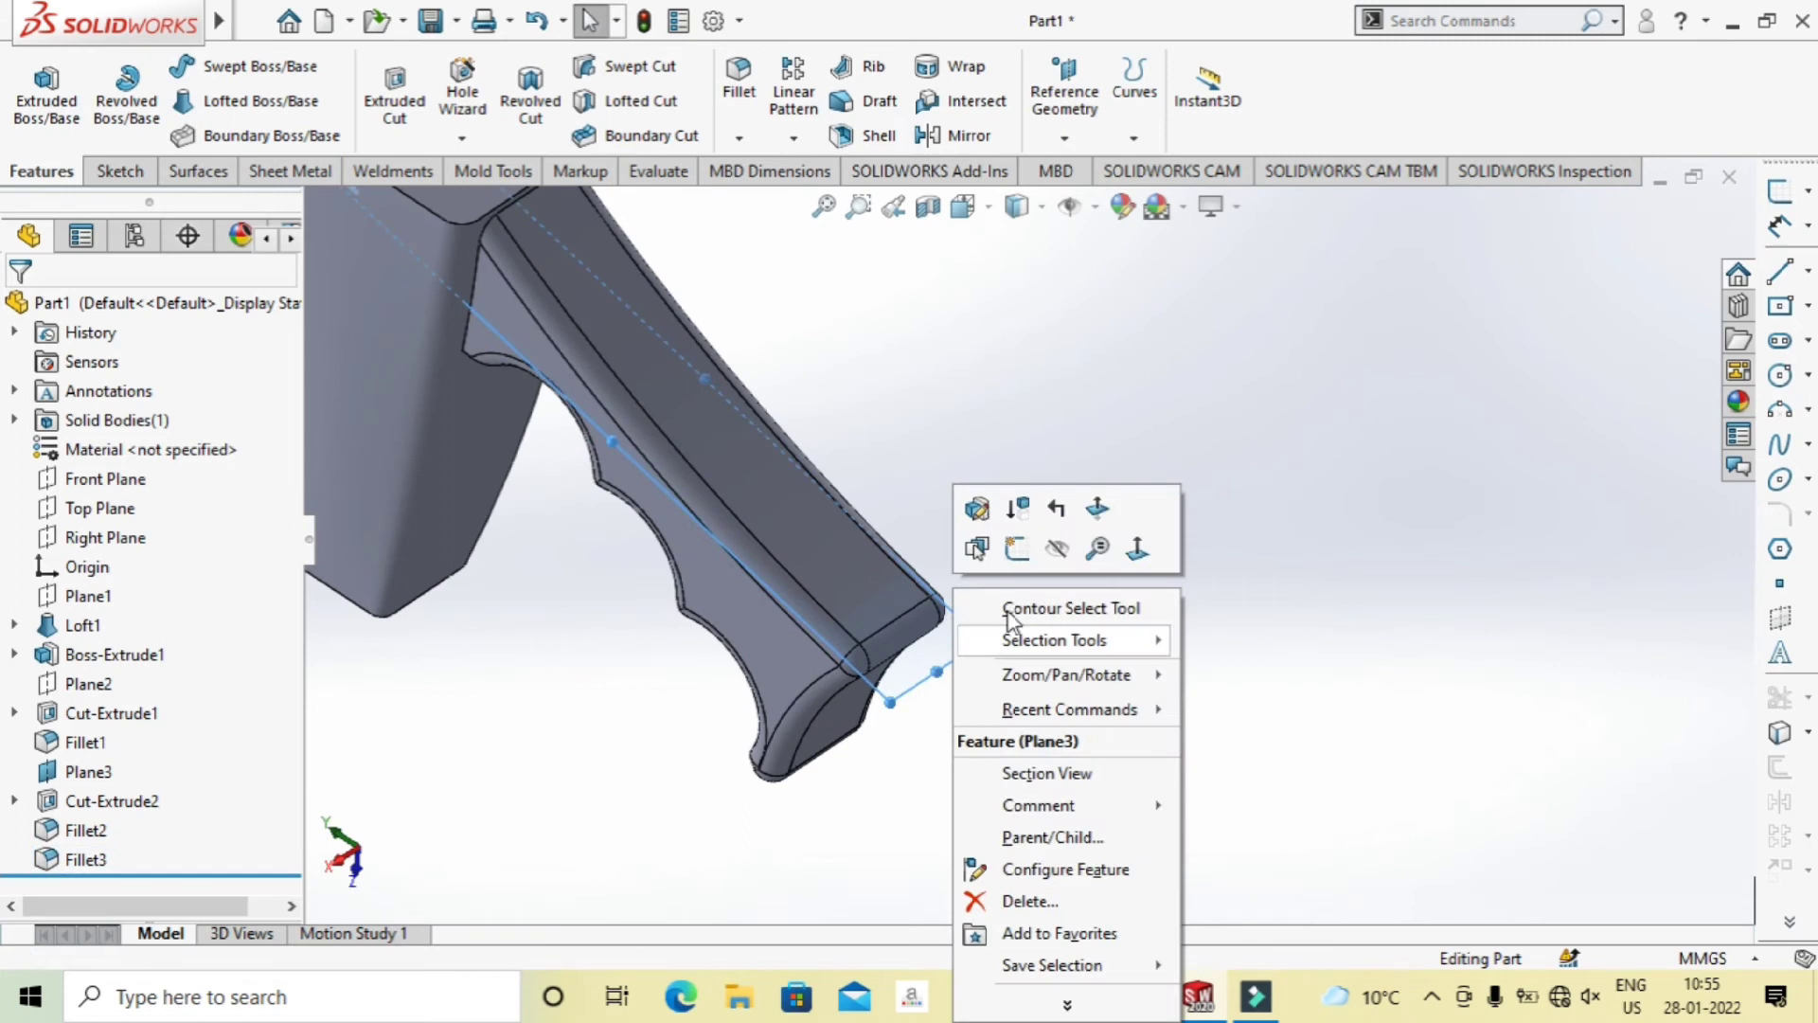
click(1053, 545)
scroll(1081, 656, up, 5)
middle_drag(983, 419, 1083, 433)
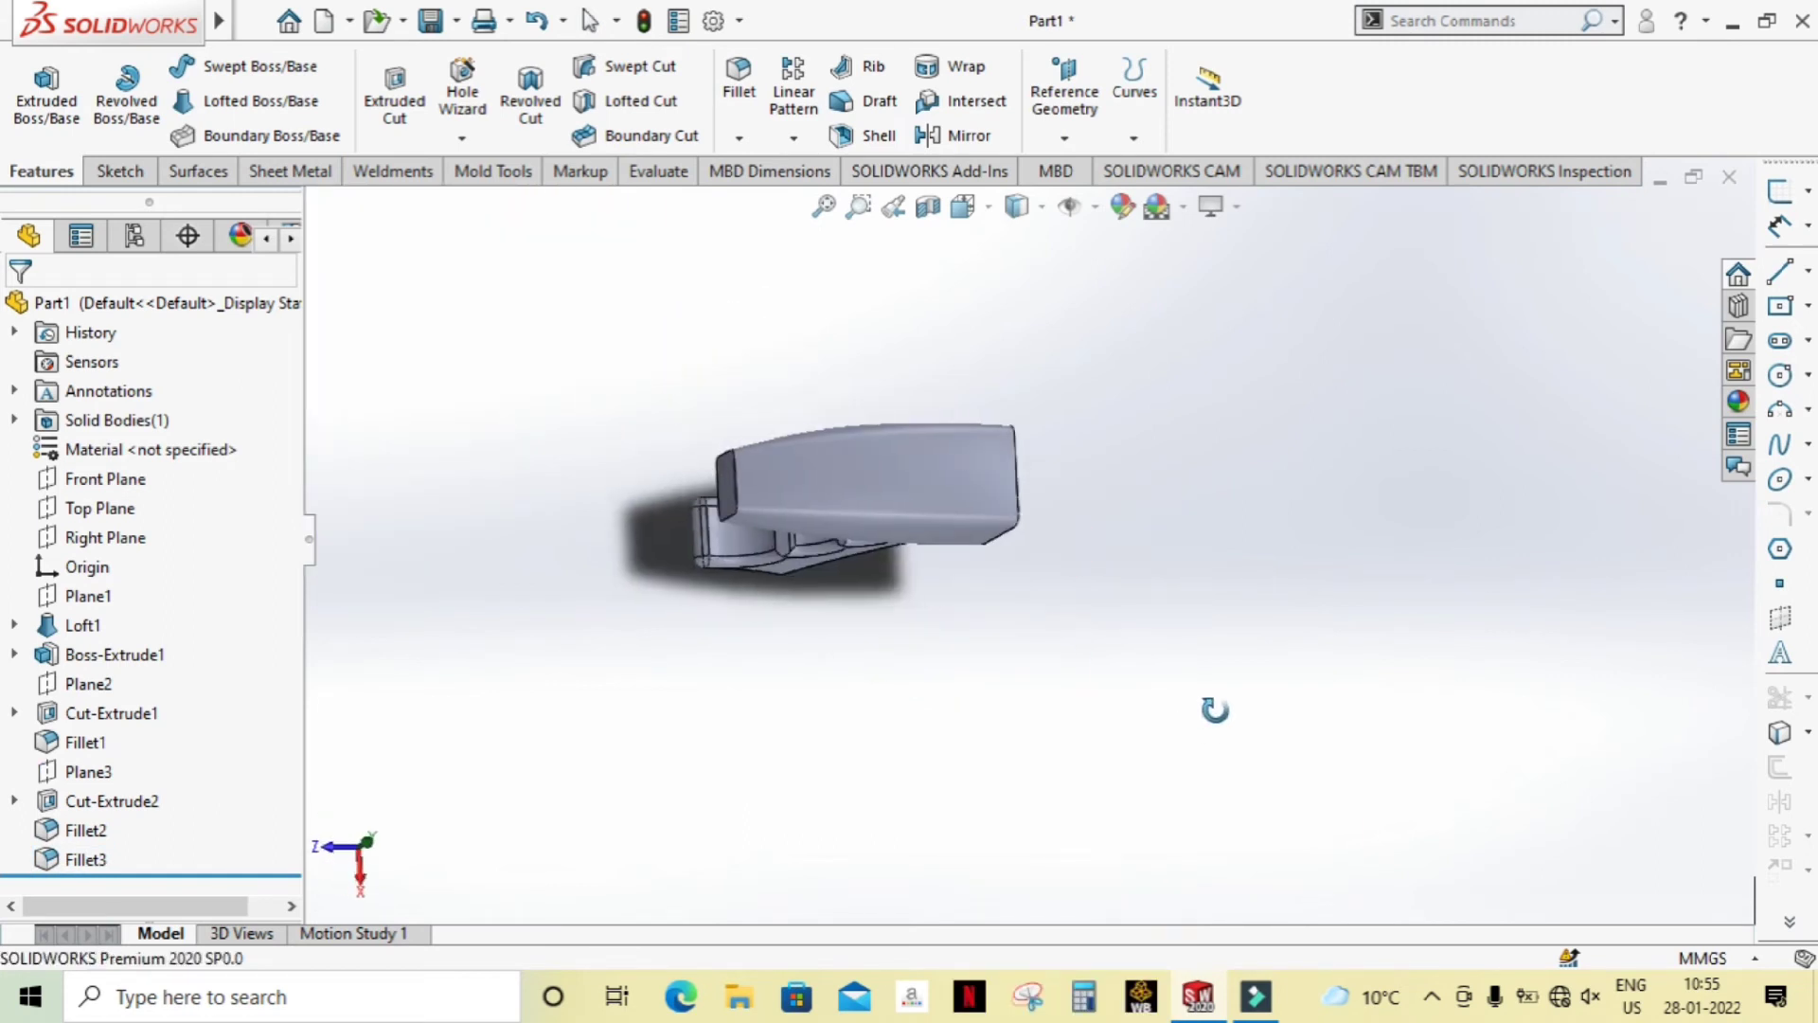
Step: Start a sketch on the loft's flat end face, viewed Normal To
click(879, 398)
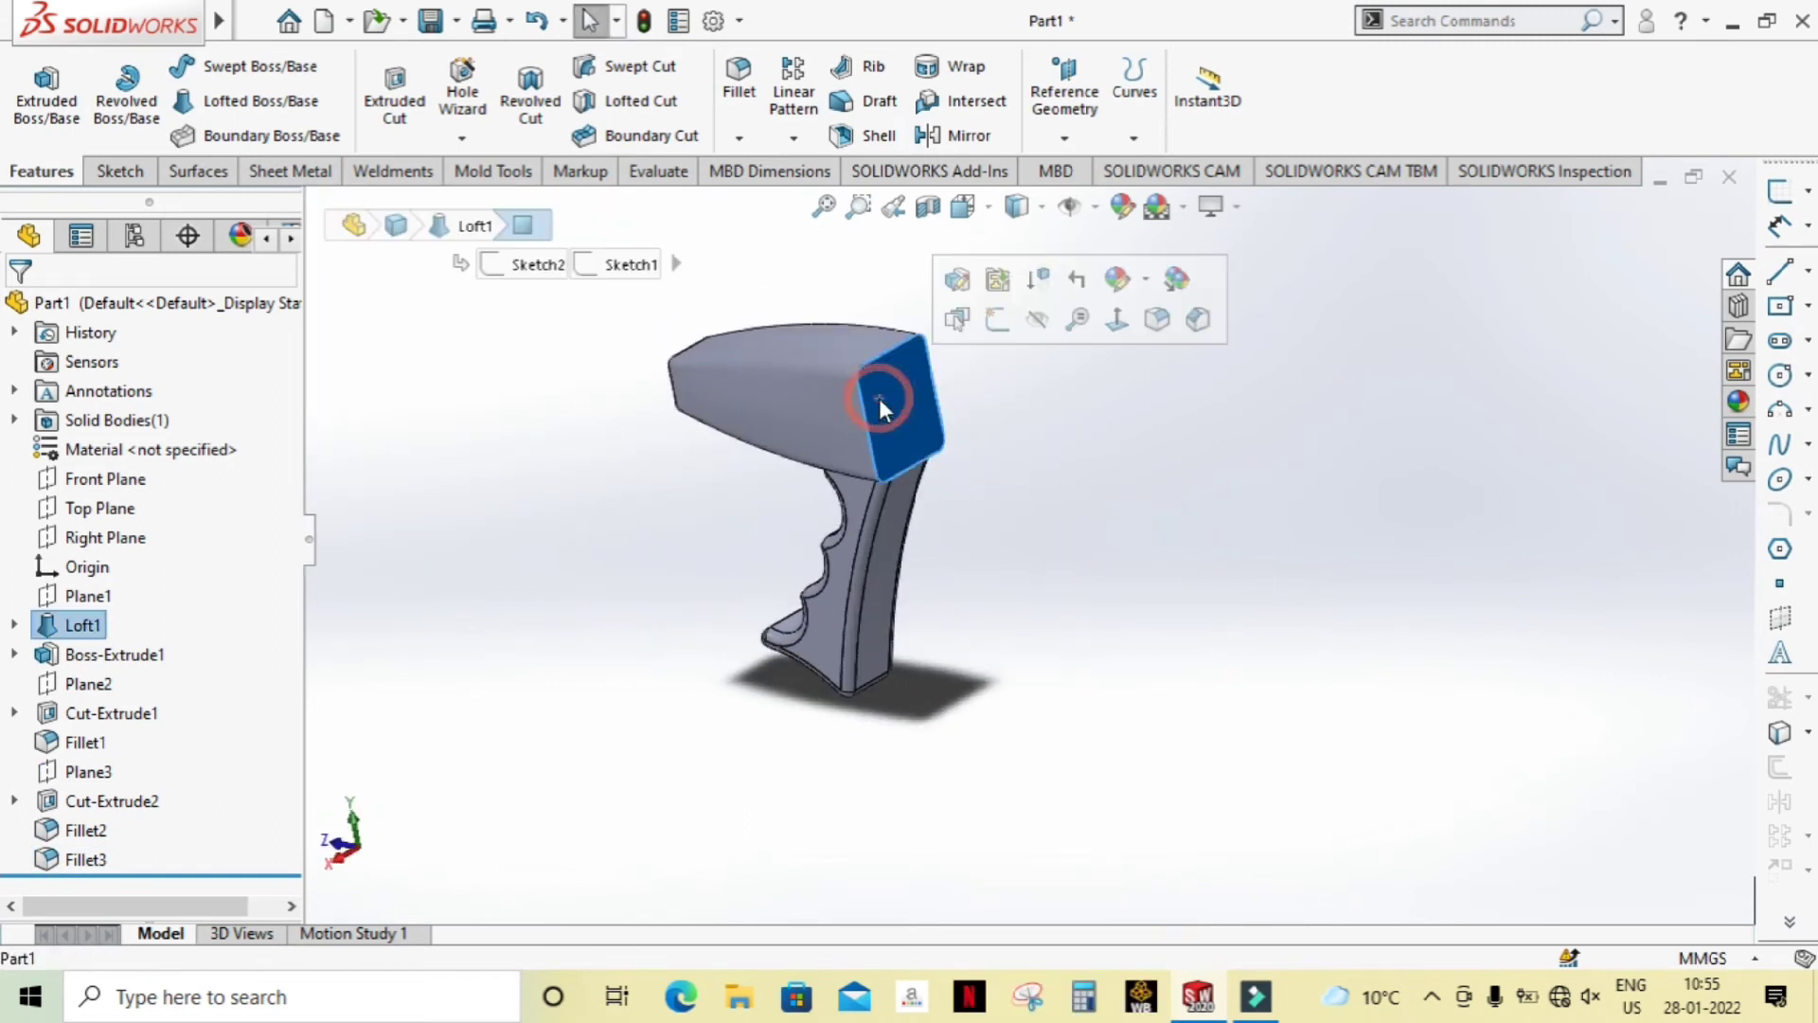
click(998, 321)
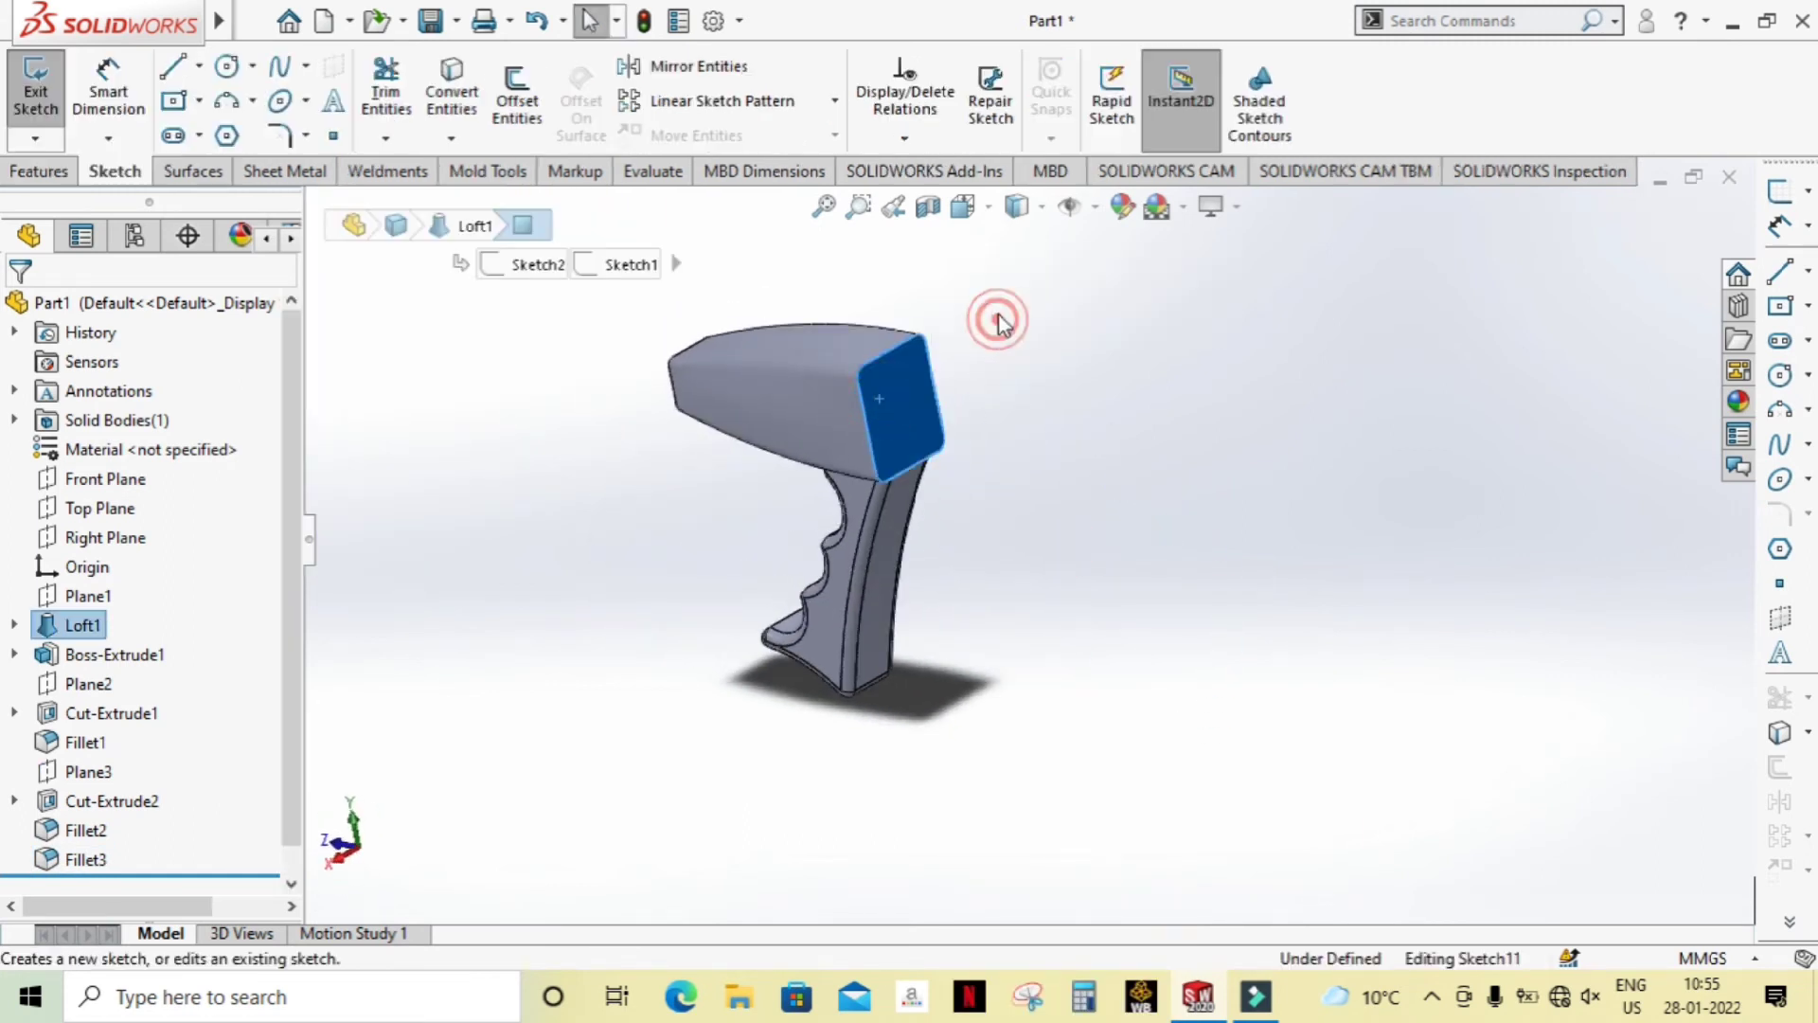
click(985, 205)
click(1107, 360)
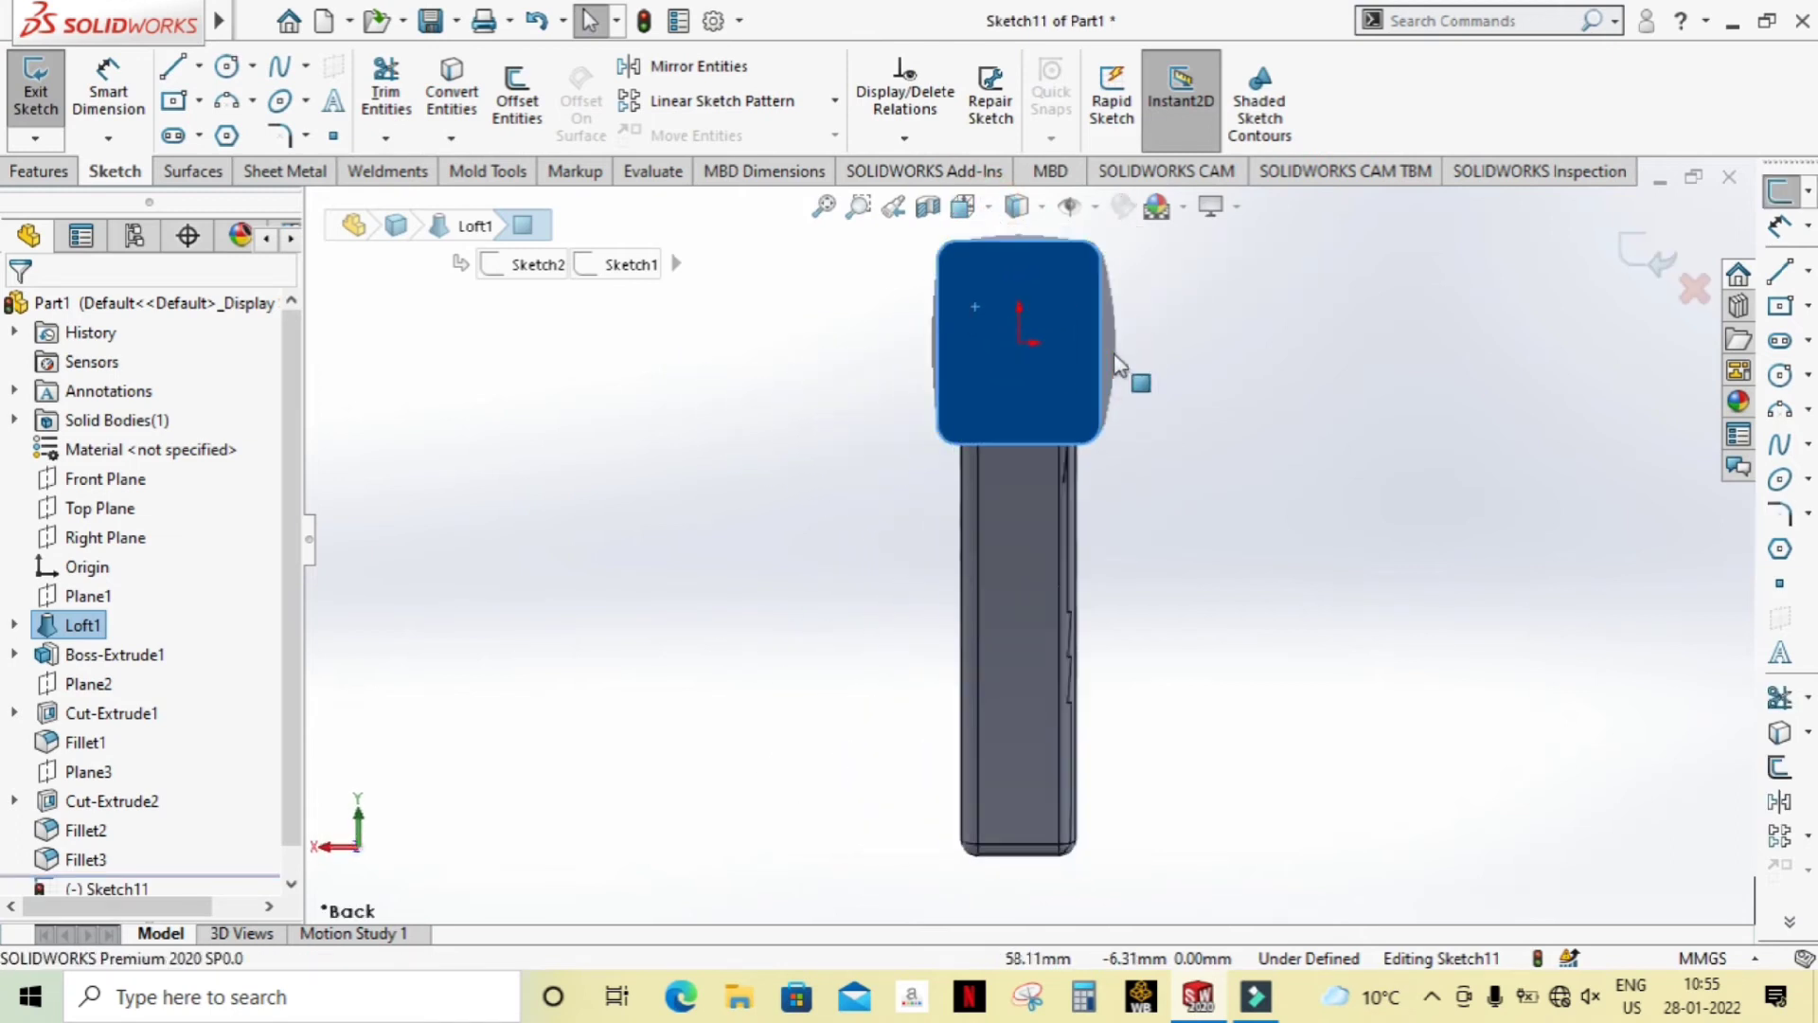
click(1373, 468)
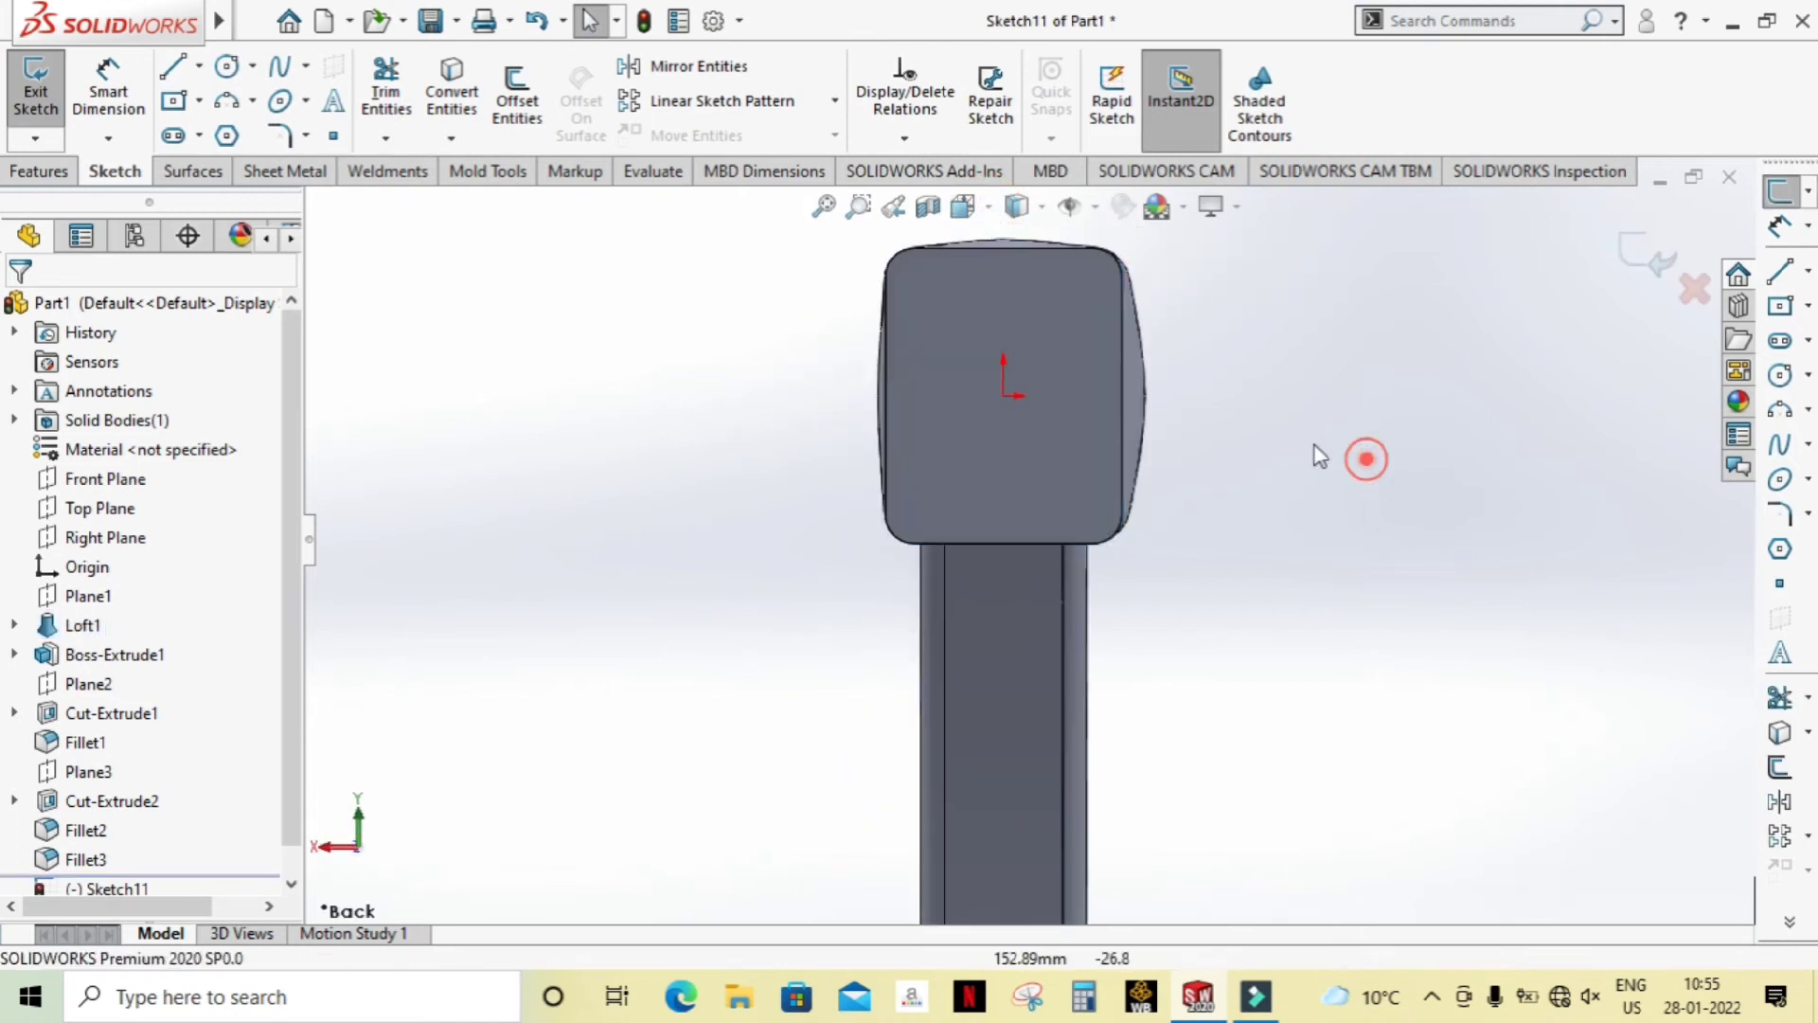
Step: Draw a vertical centerline from the top edge midpoint down through the face
click(198, 66)
click(232, 133)
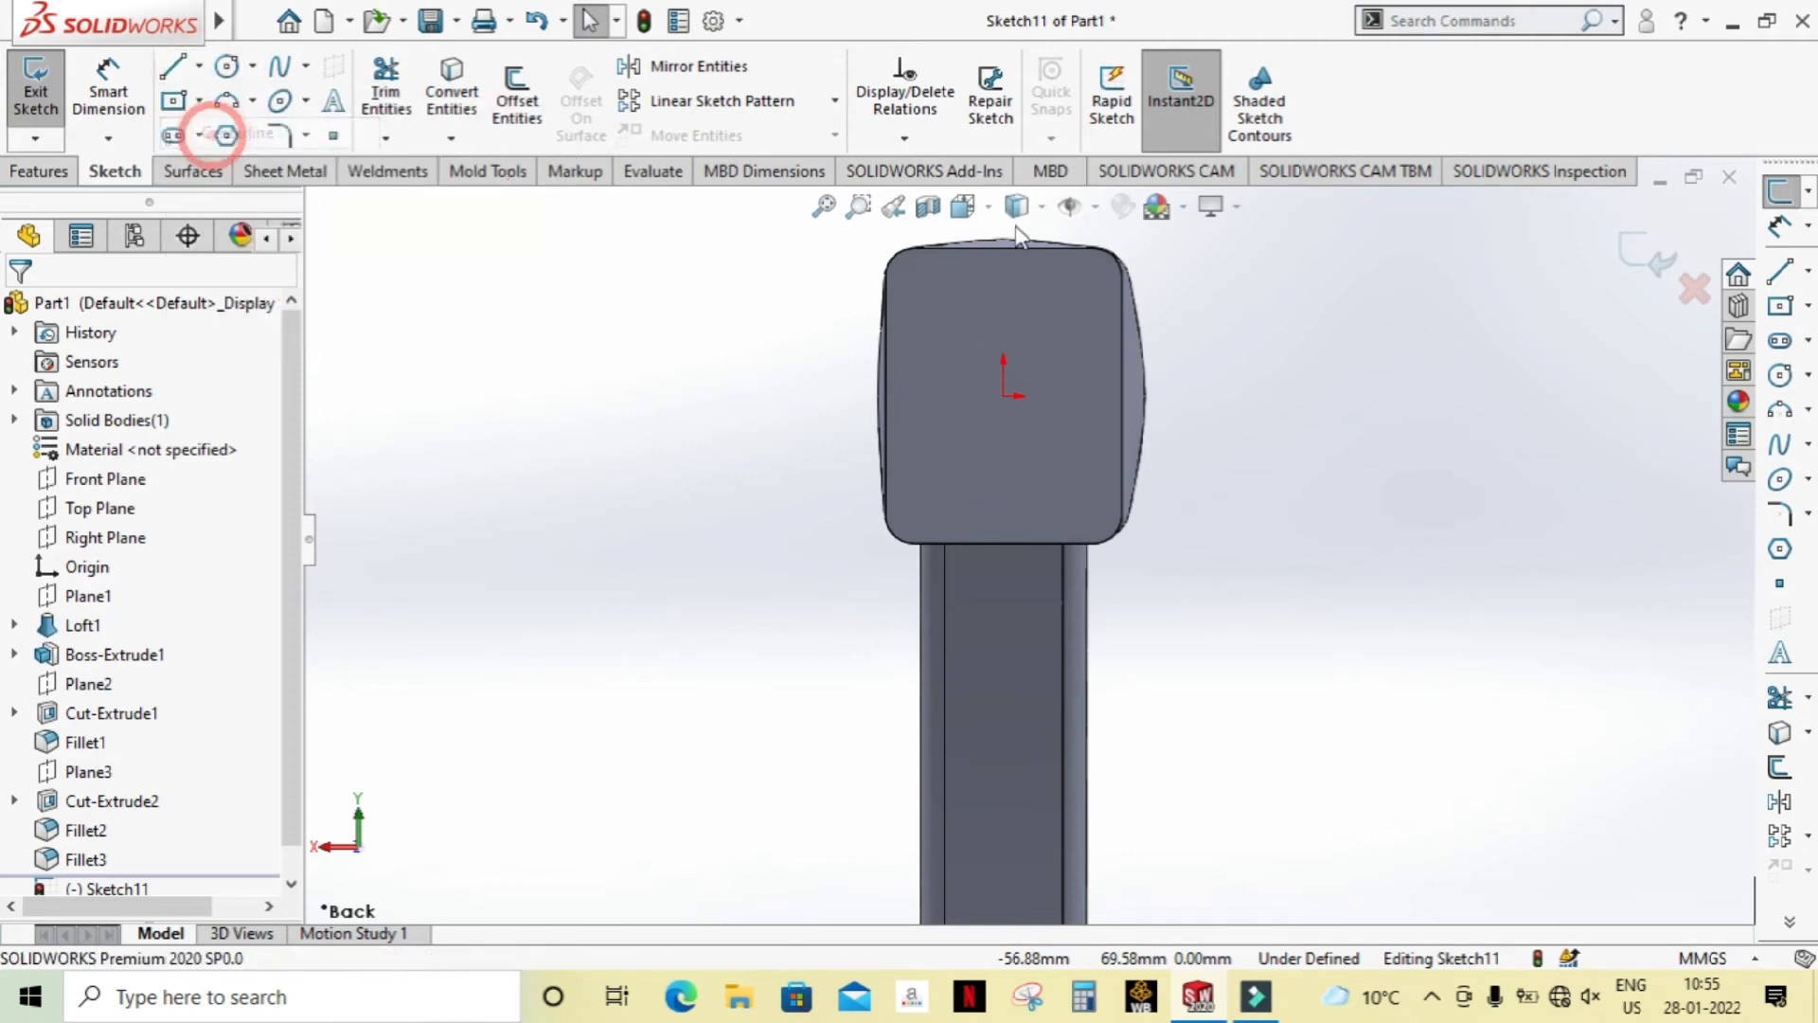
click(1004, 248)
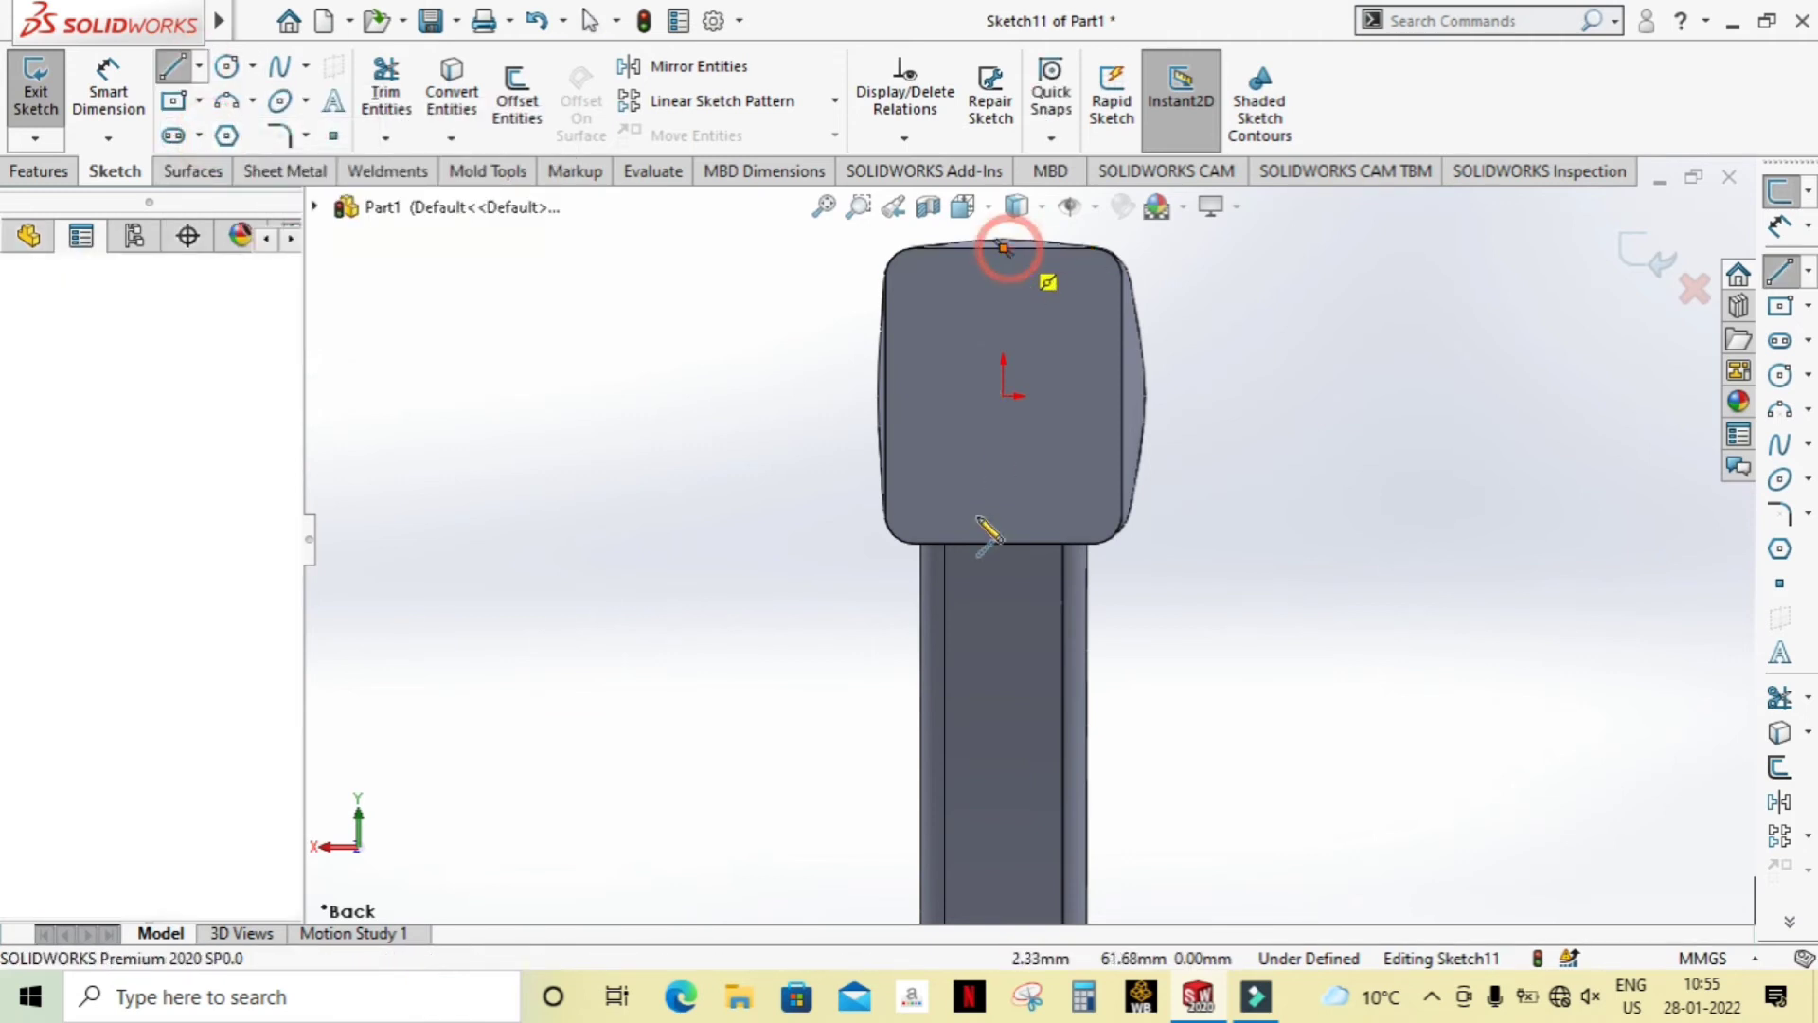
click(1004, 566)
key(Escape)
scroll(1166, 352, down, 1)
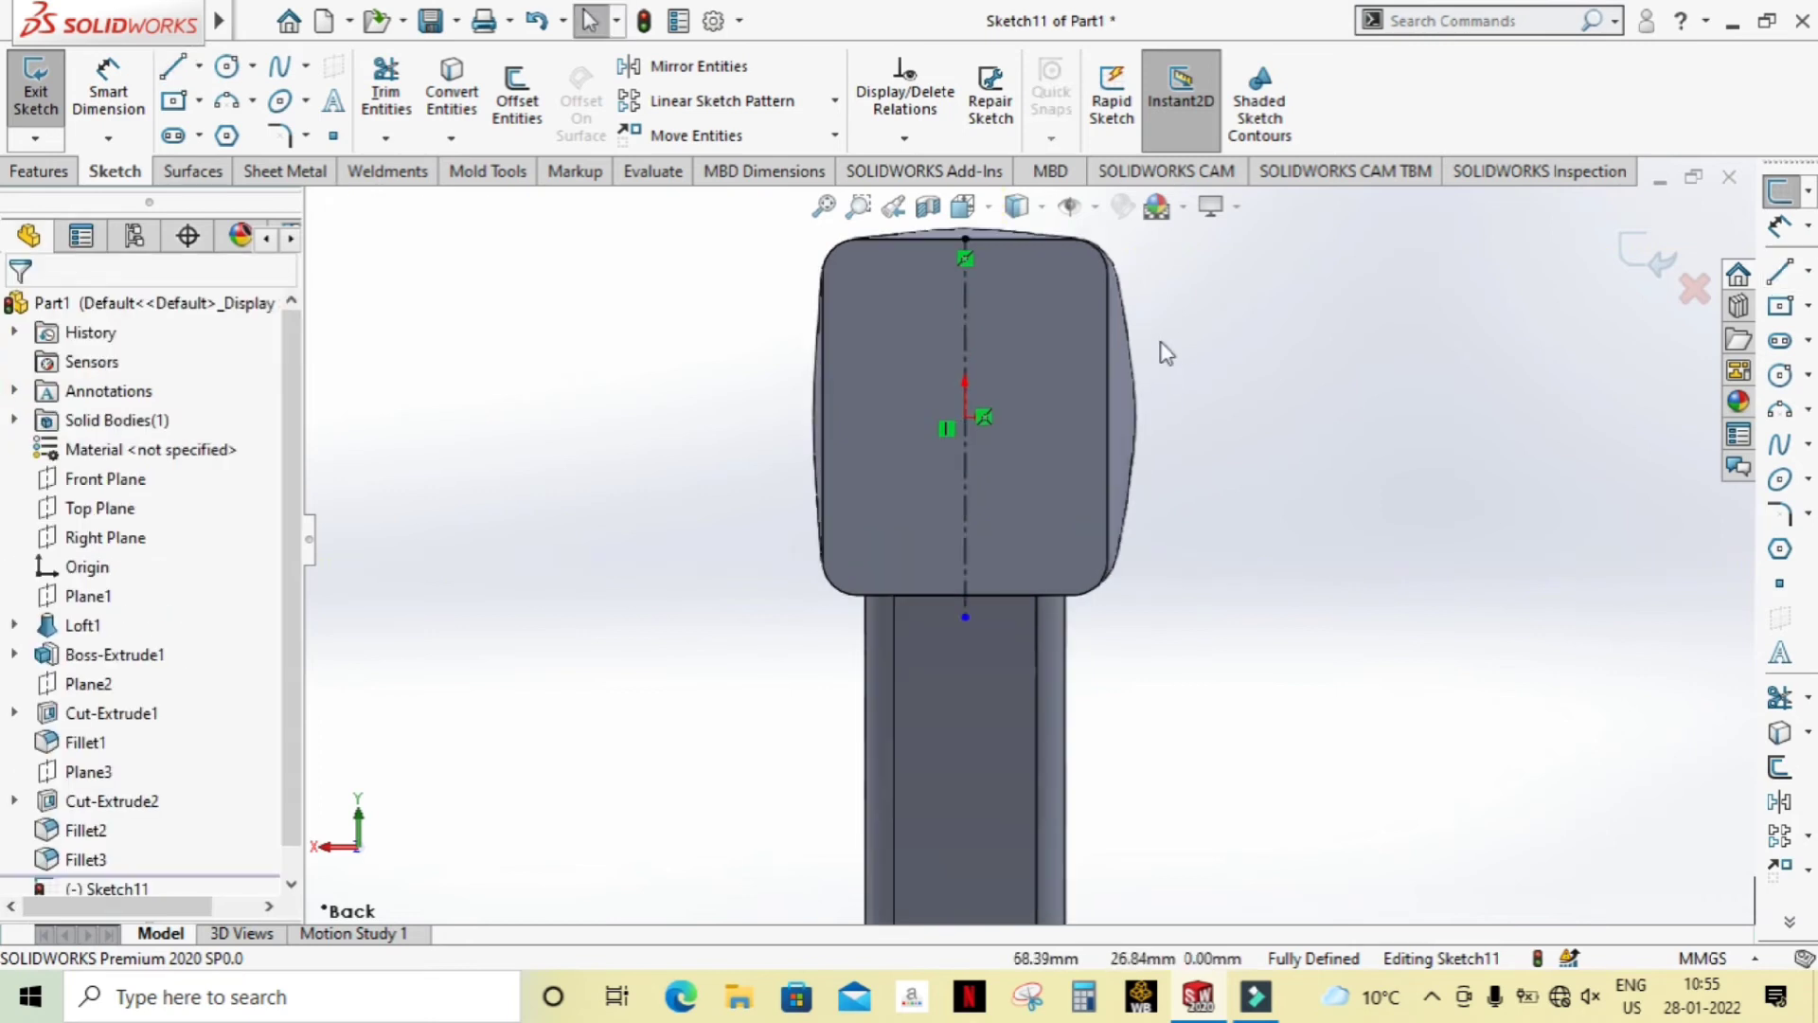
scroll(1278, 343, up, 1)
middle_drag(1293, 343, 1291, 367)
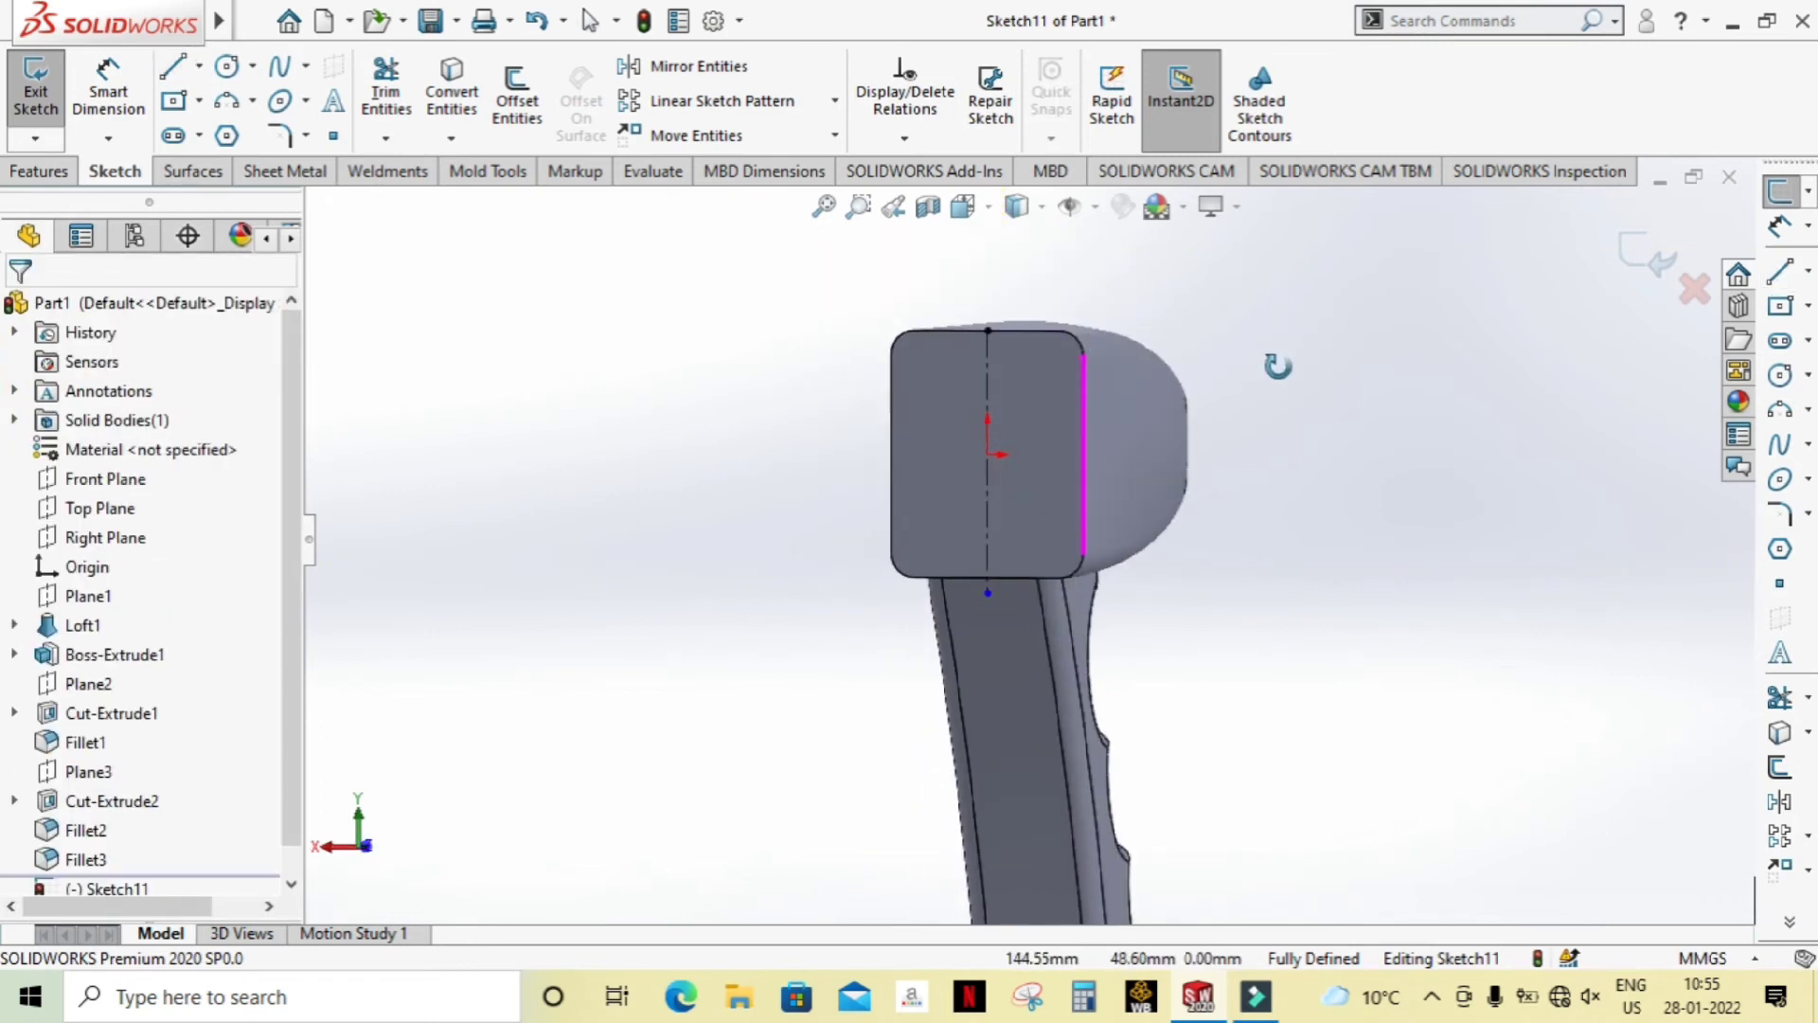
click(985, 205)
click(1116, 364)
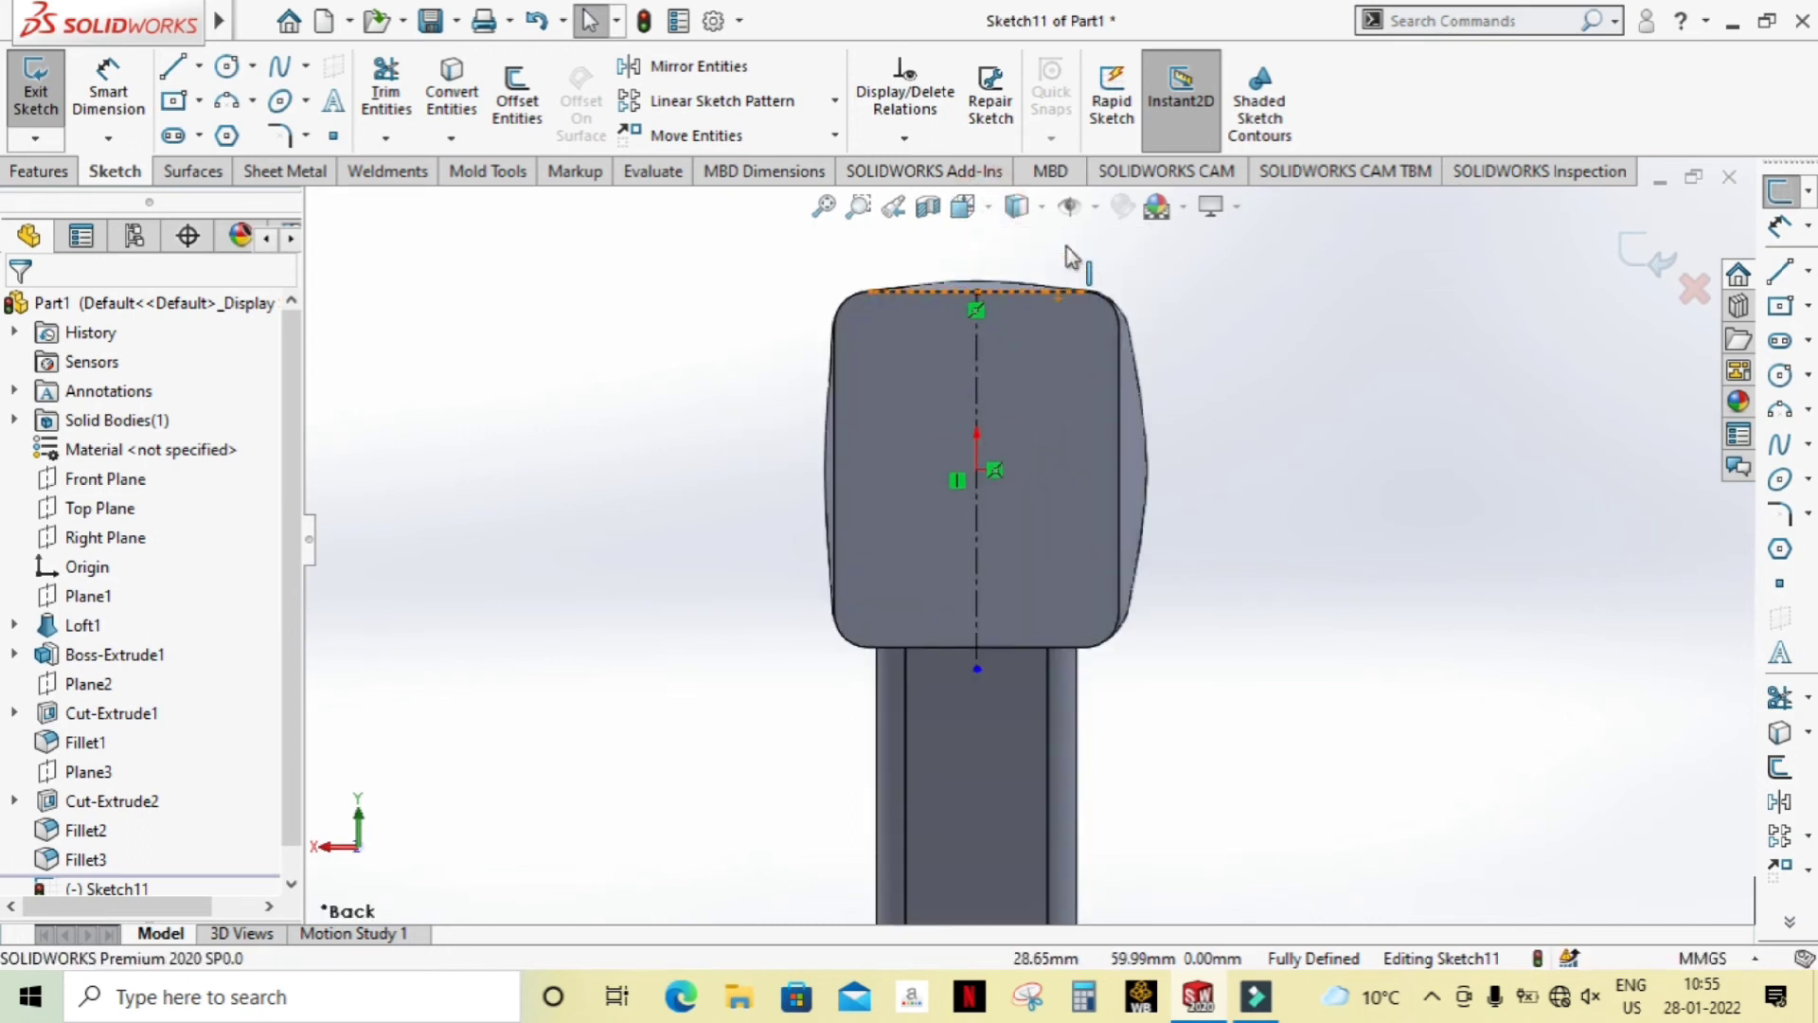
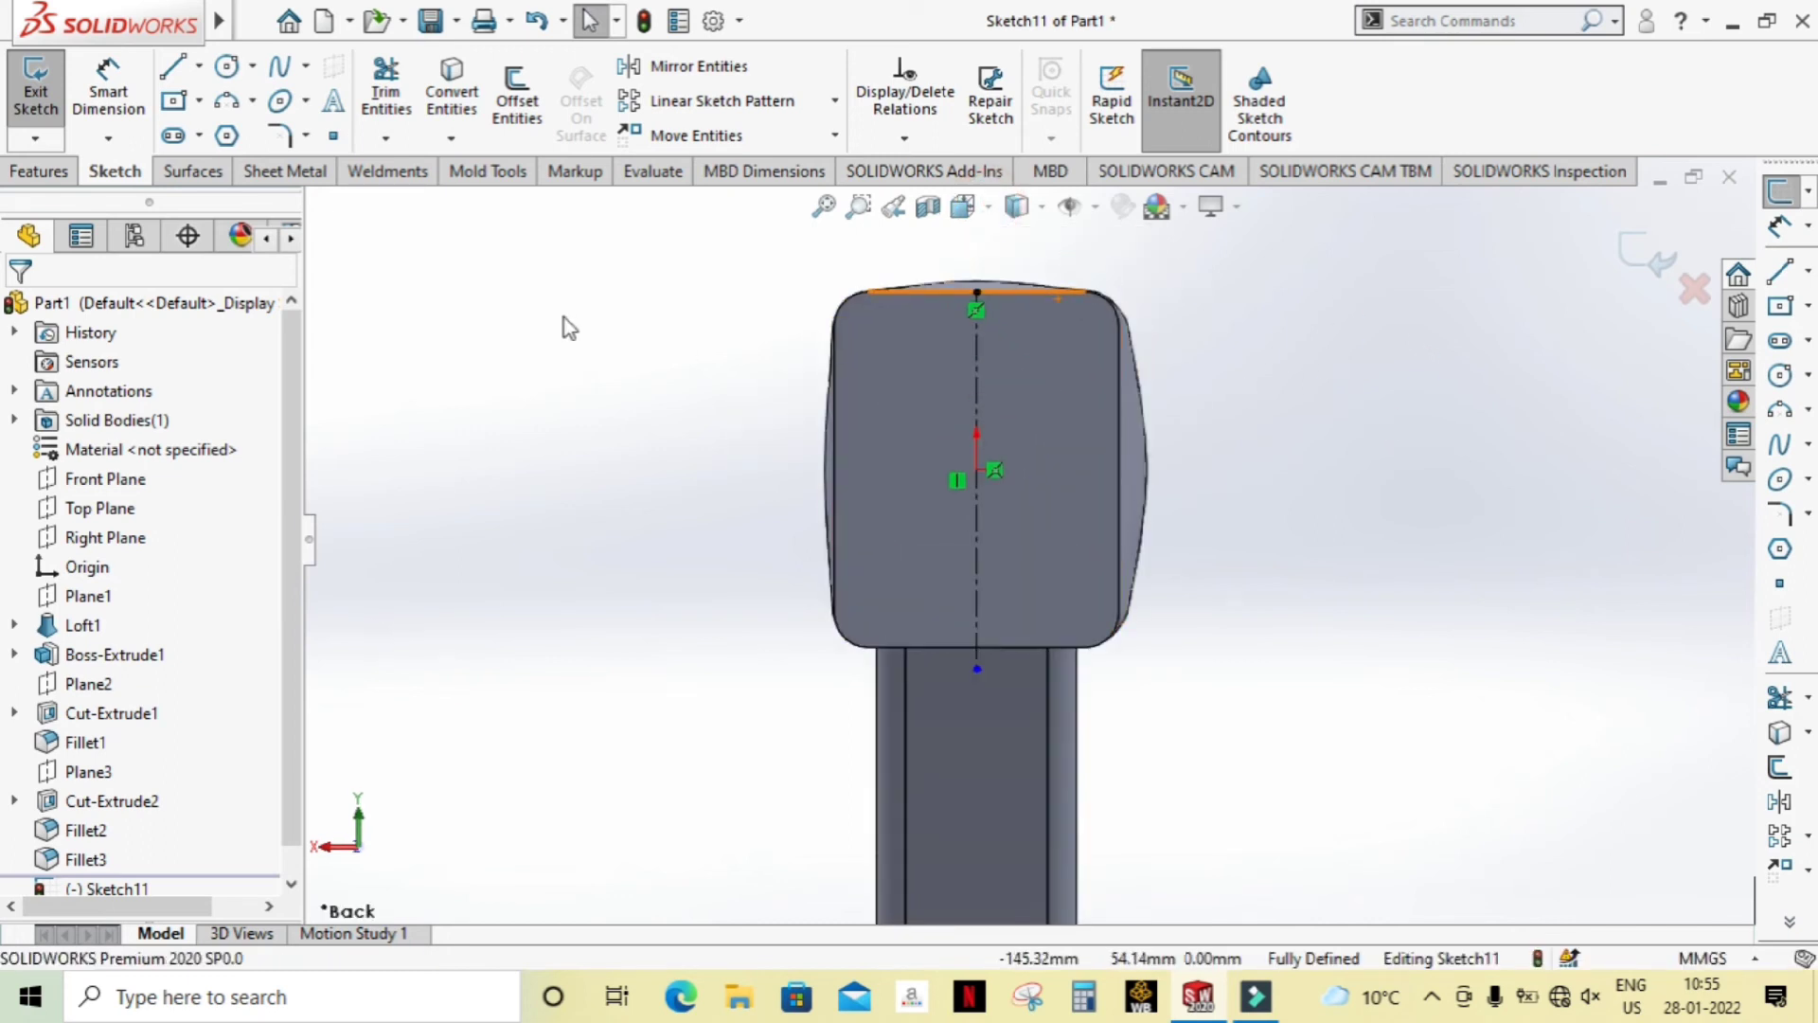
Step: Draw two circles centred on the head's right edge, one above the other
click(228, 68)
scroll(1127, 450, down, 3)
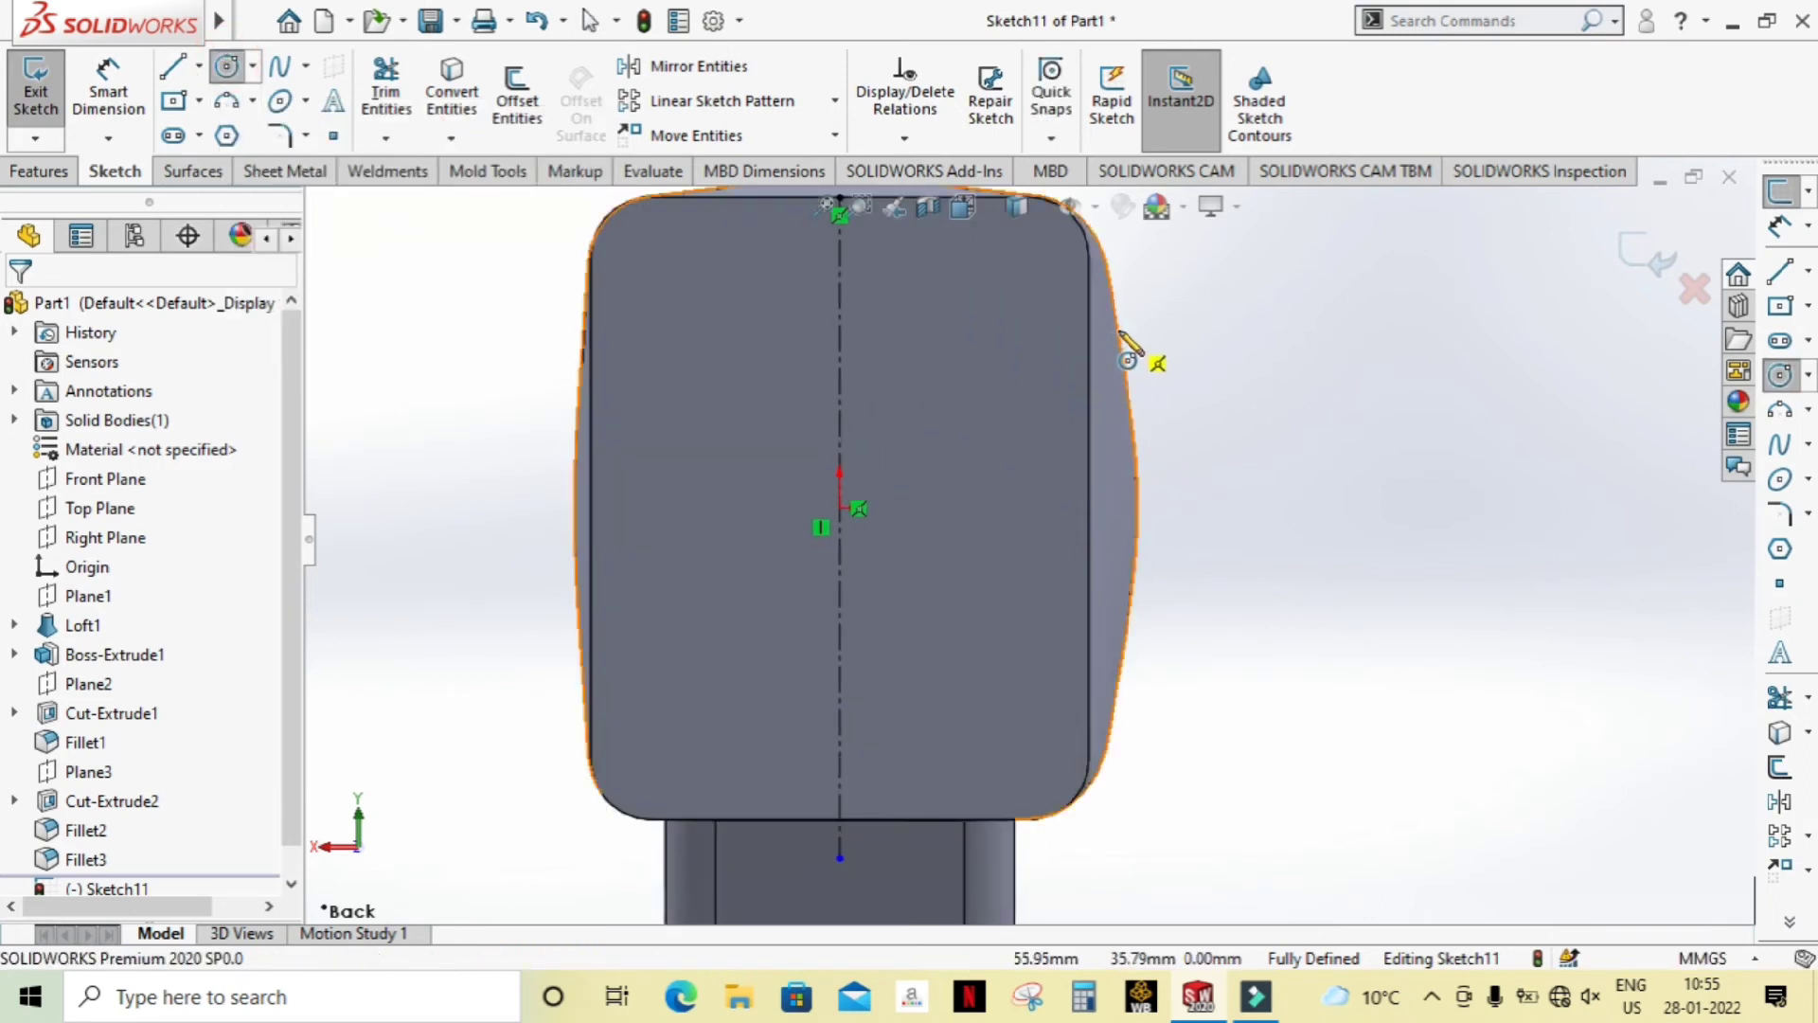
click(1120, 331)
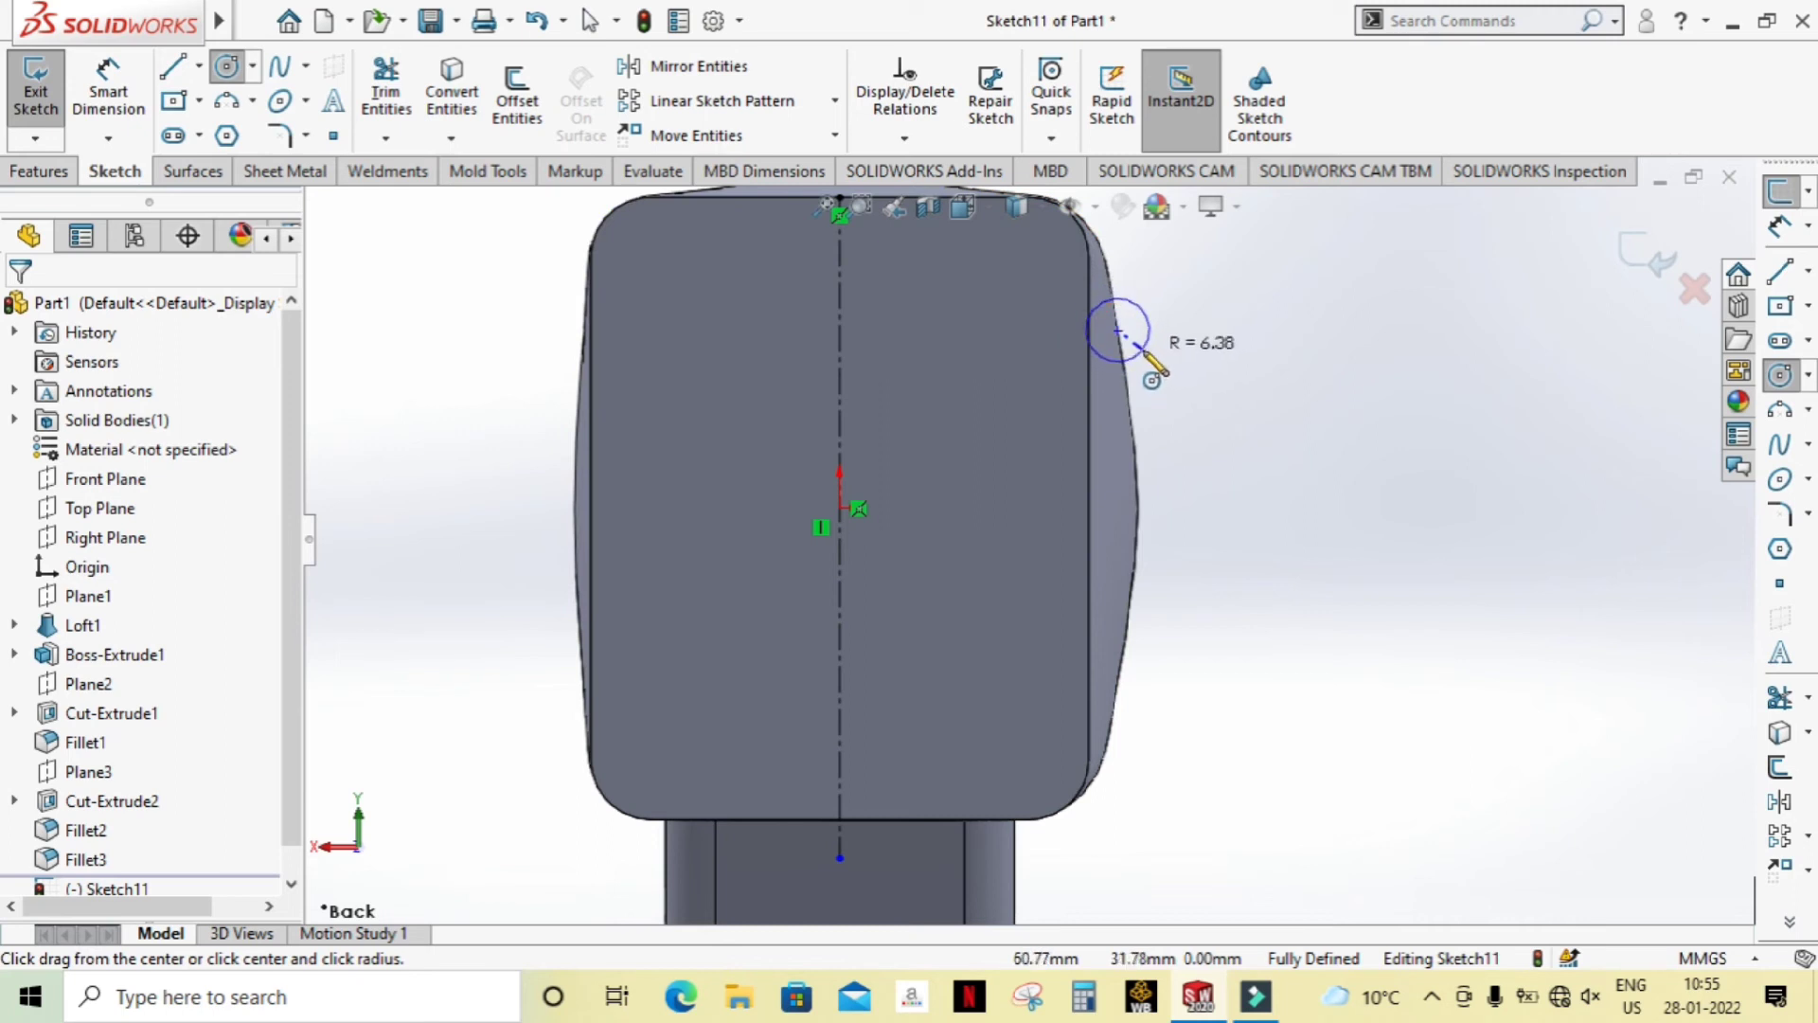
click(1151, 354)
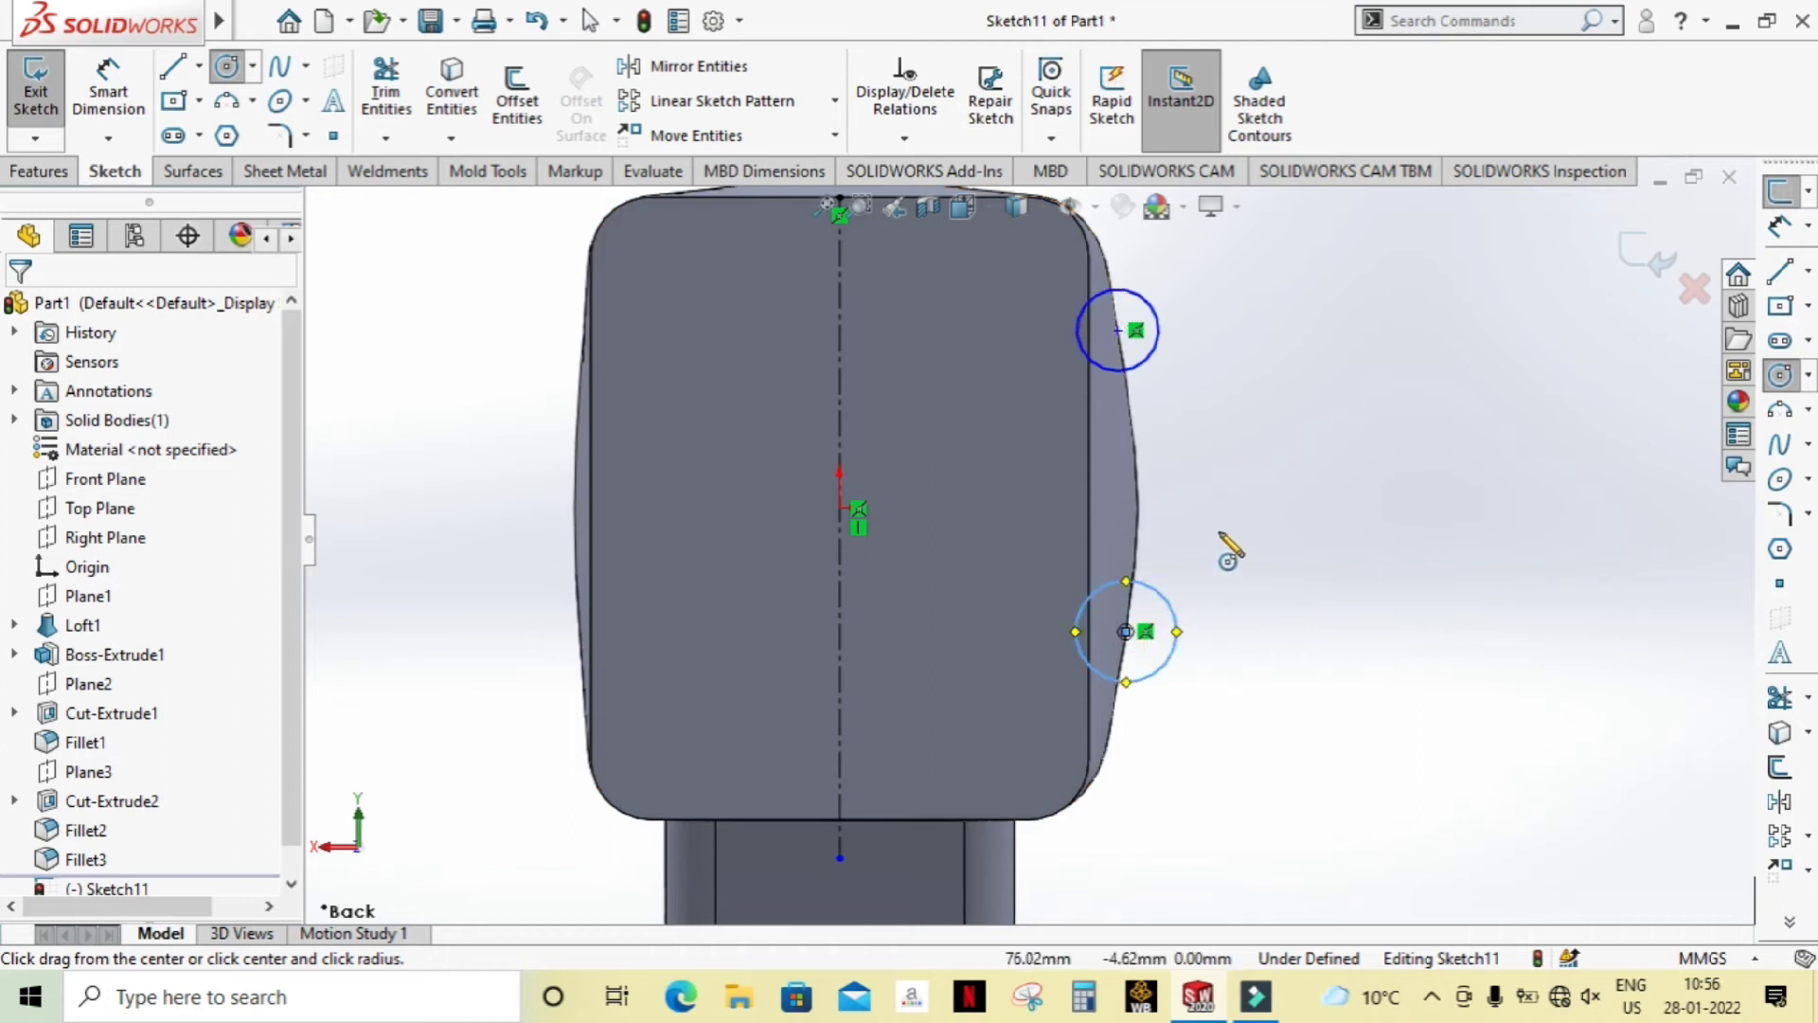
key(Escape)
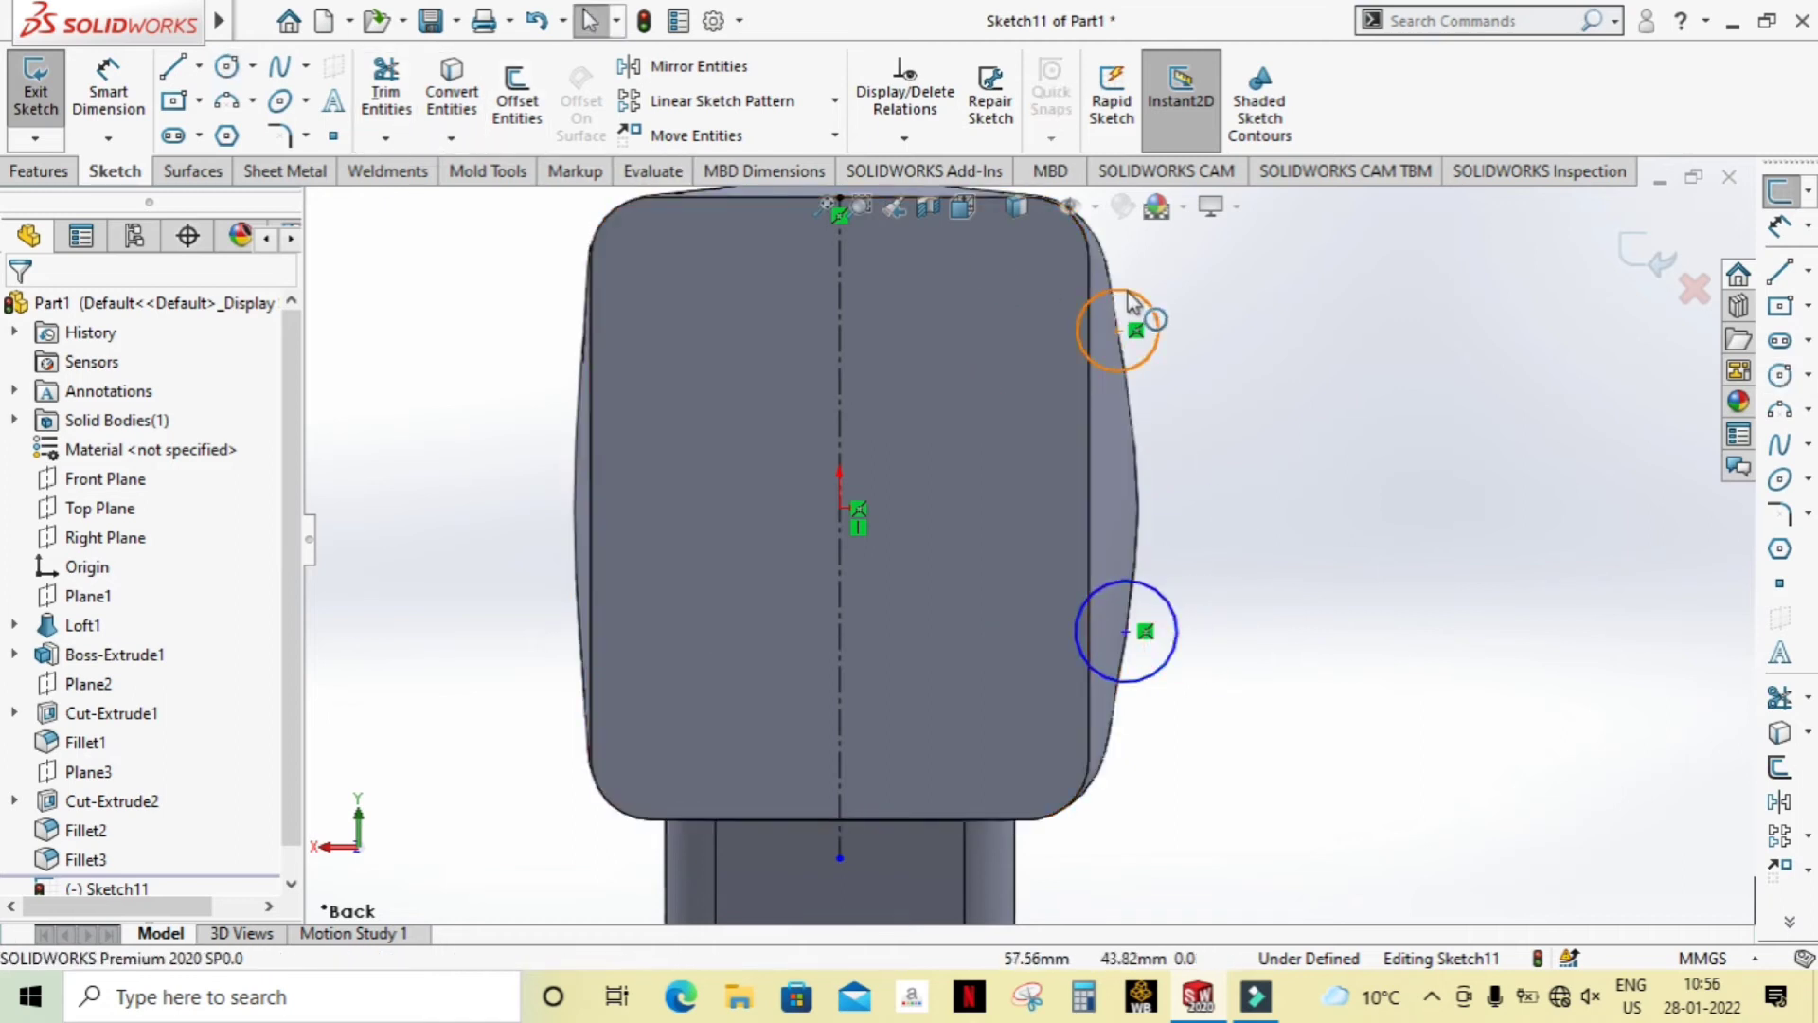
Step: Apply an Equal relation so the two right-edge circles are the same size
click(1183, 374)
ctrl+click(1174, 613)
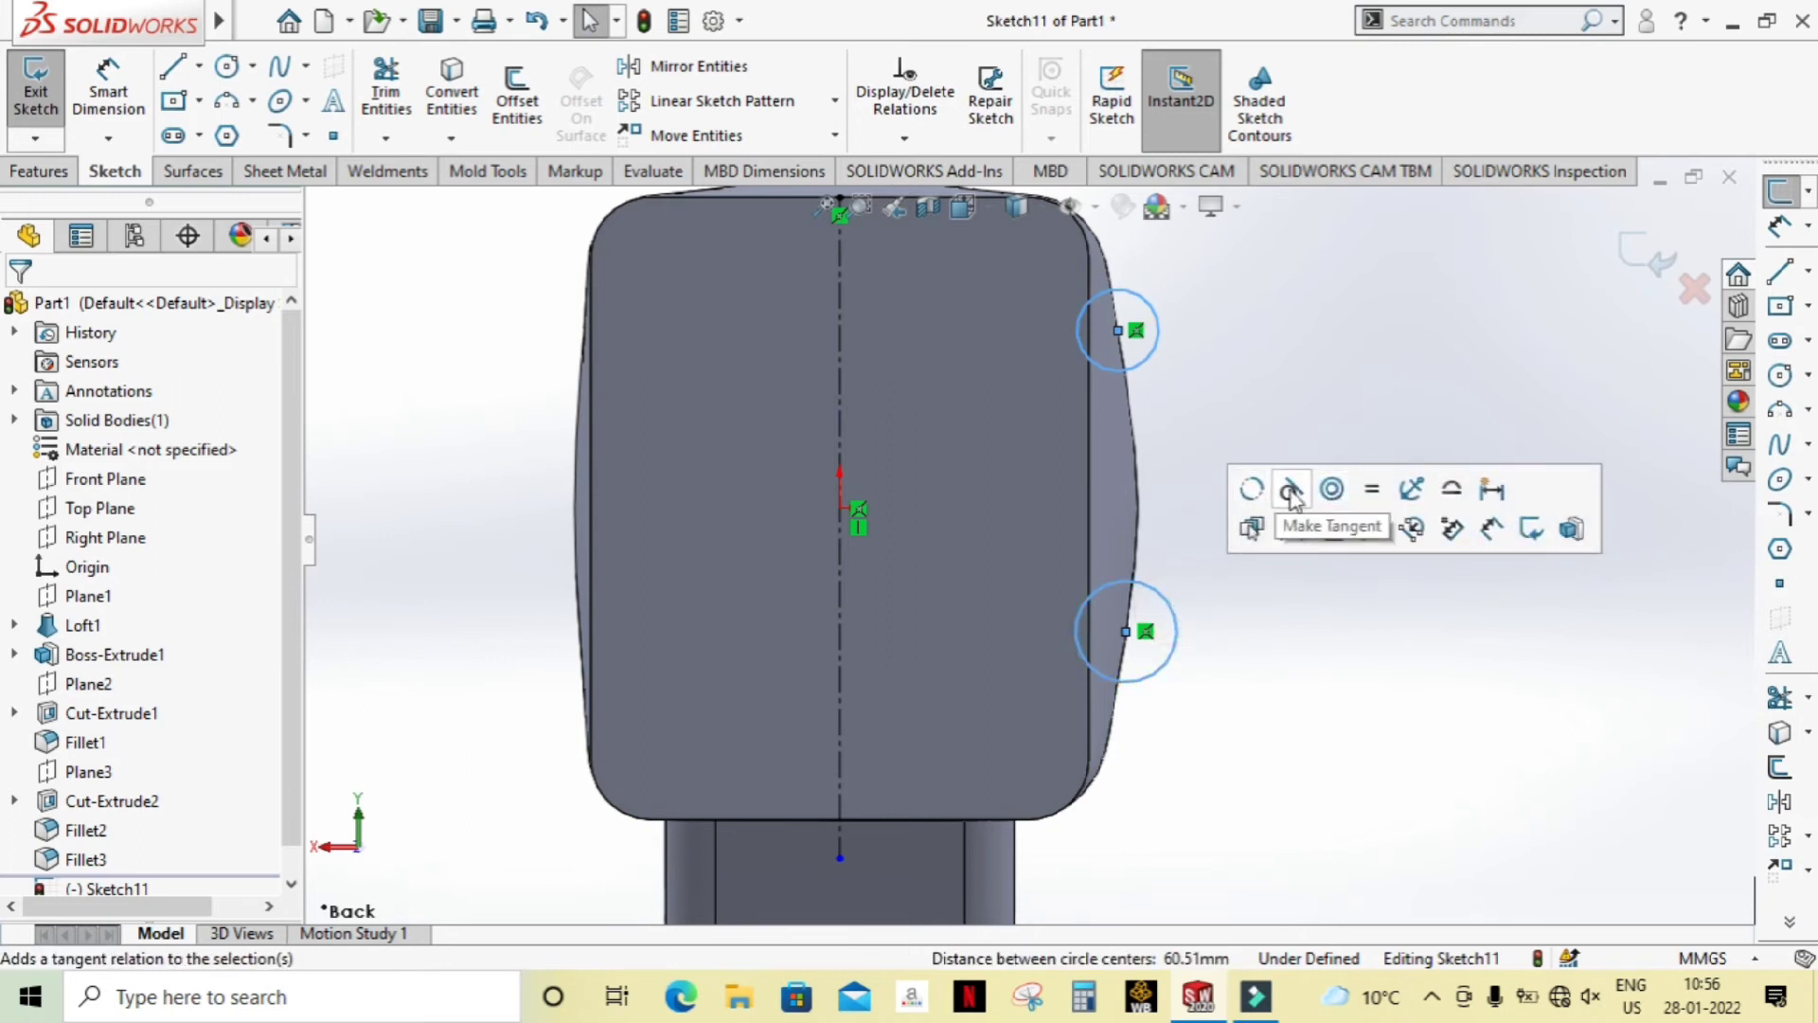
click(1371, 488)
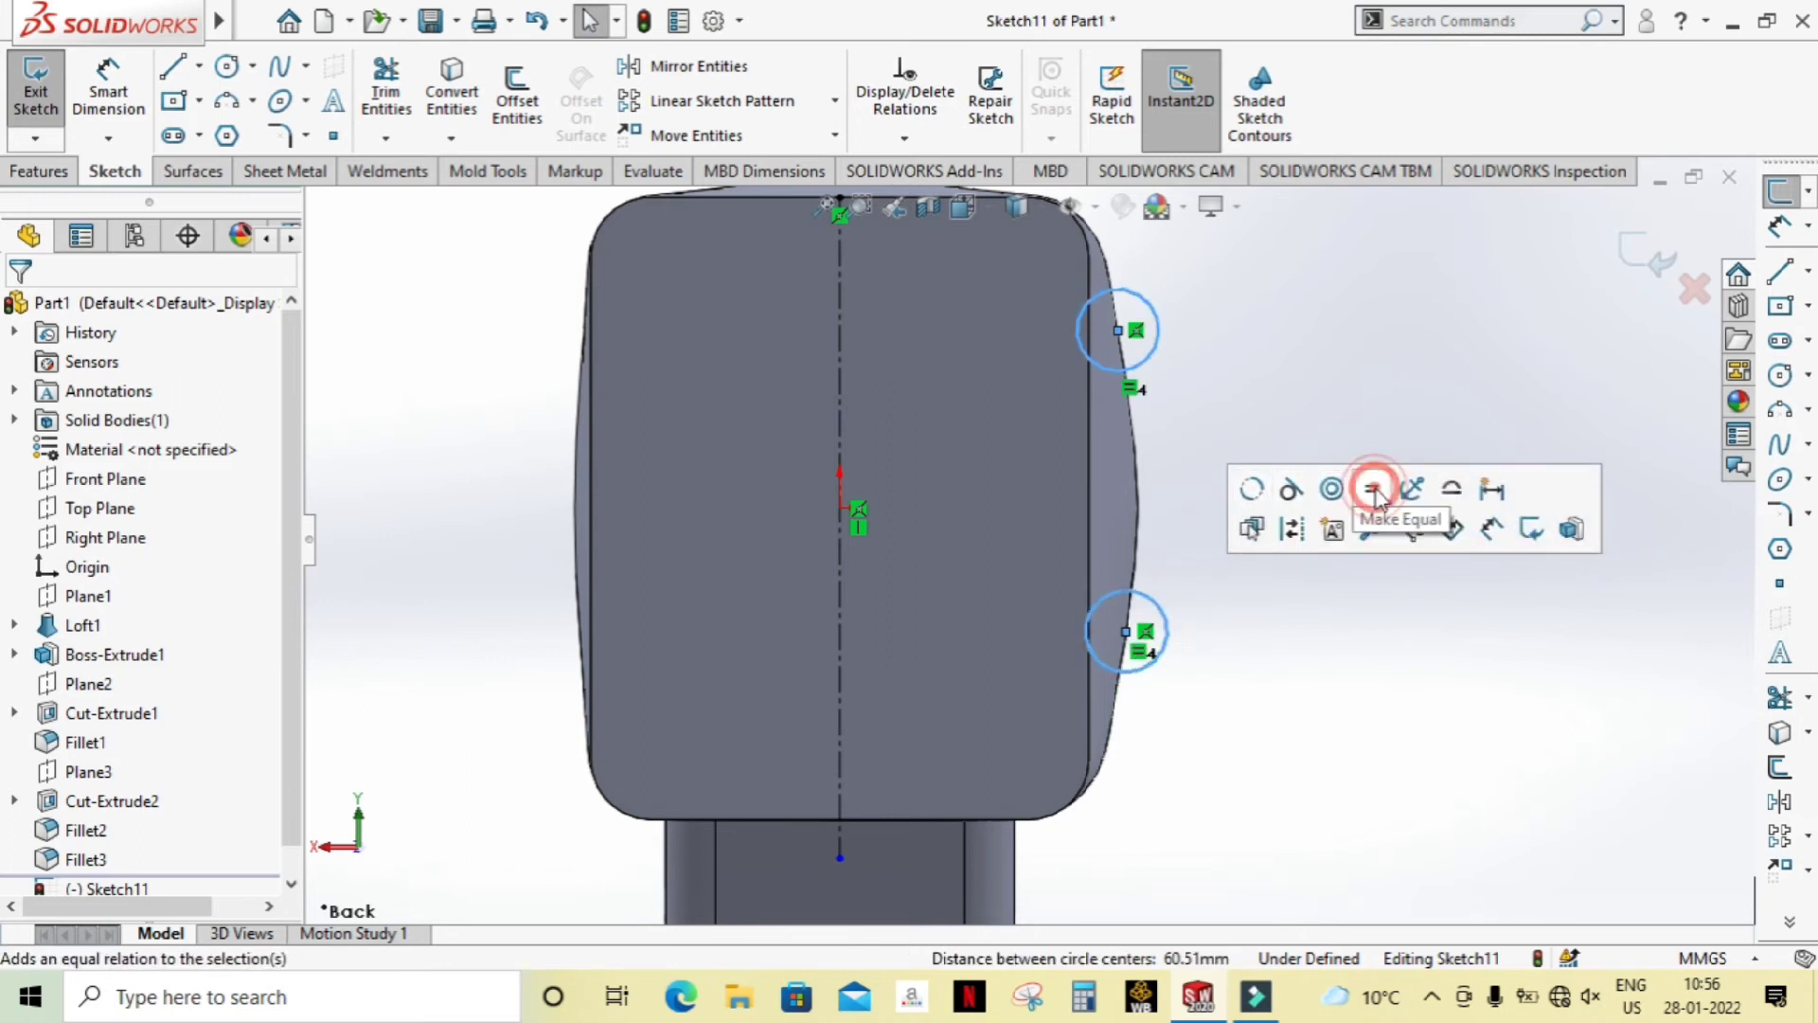
click(1310, 668)
scroll(1310, 668, up, 1)
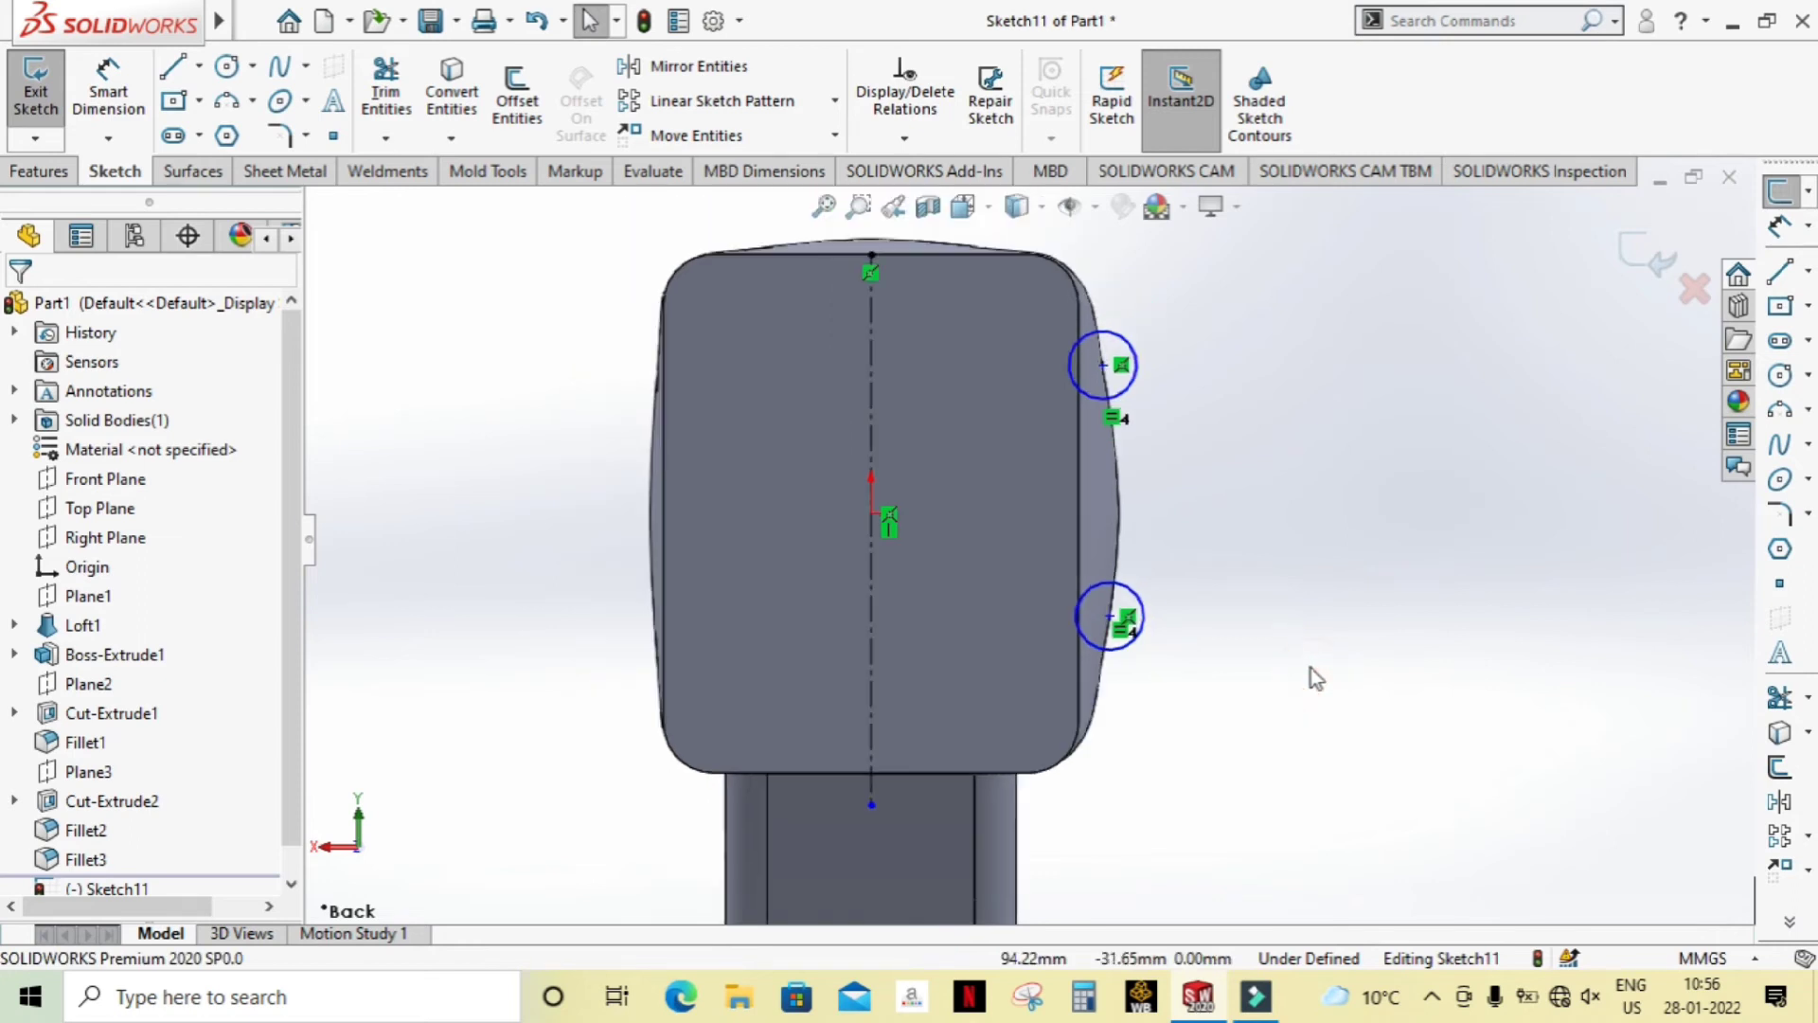
Step: Draw a vertical construction centreline linking the upper and lower circle centres
click(199, 66)
click(212, 133)
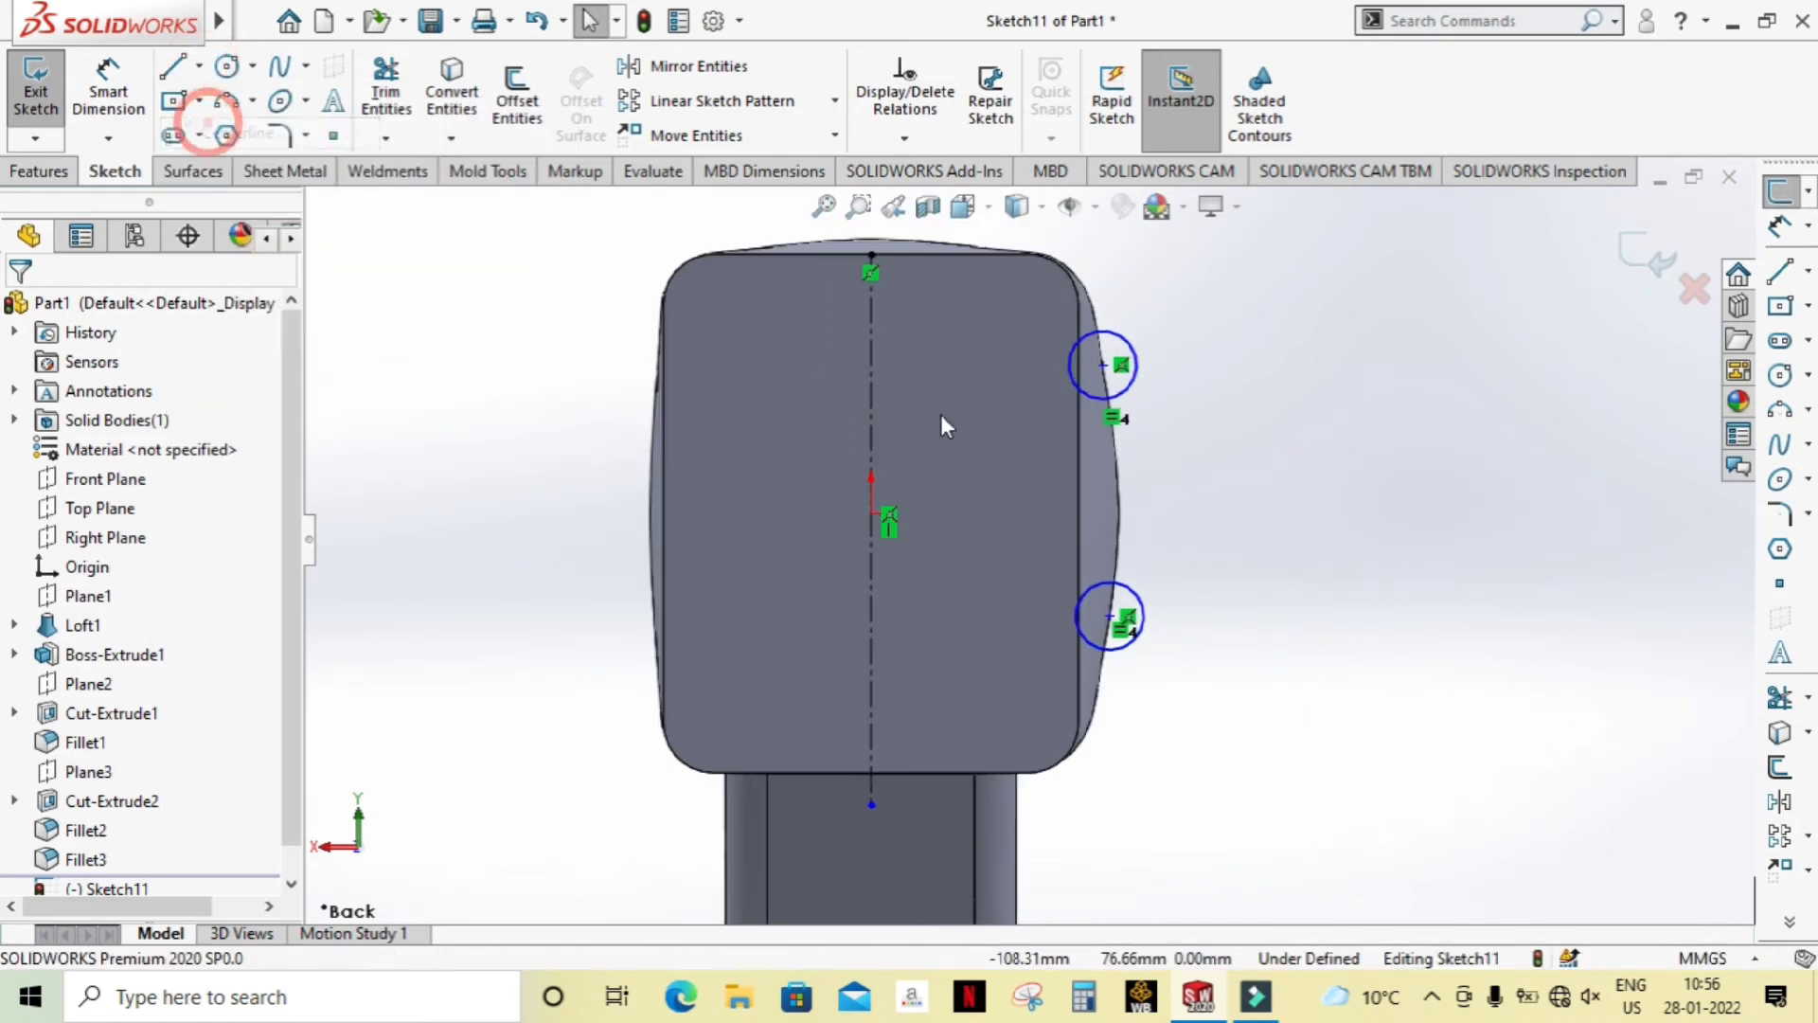
click(1103, 366)
click(1110, 616)
key(Escape)
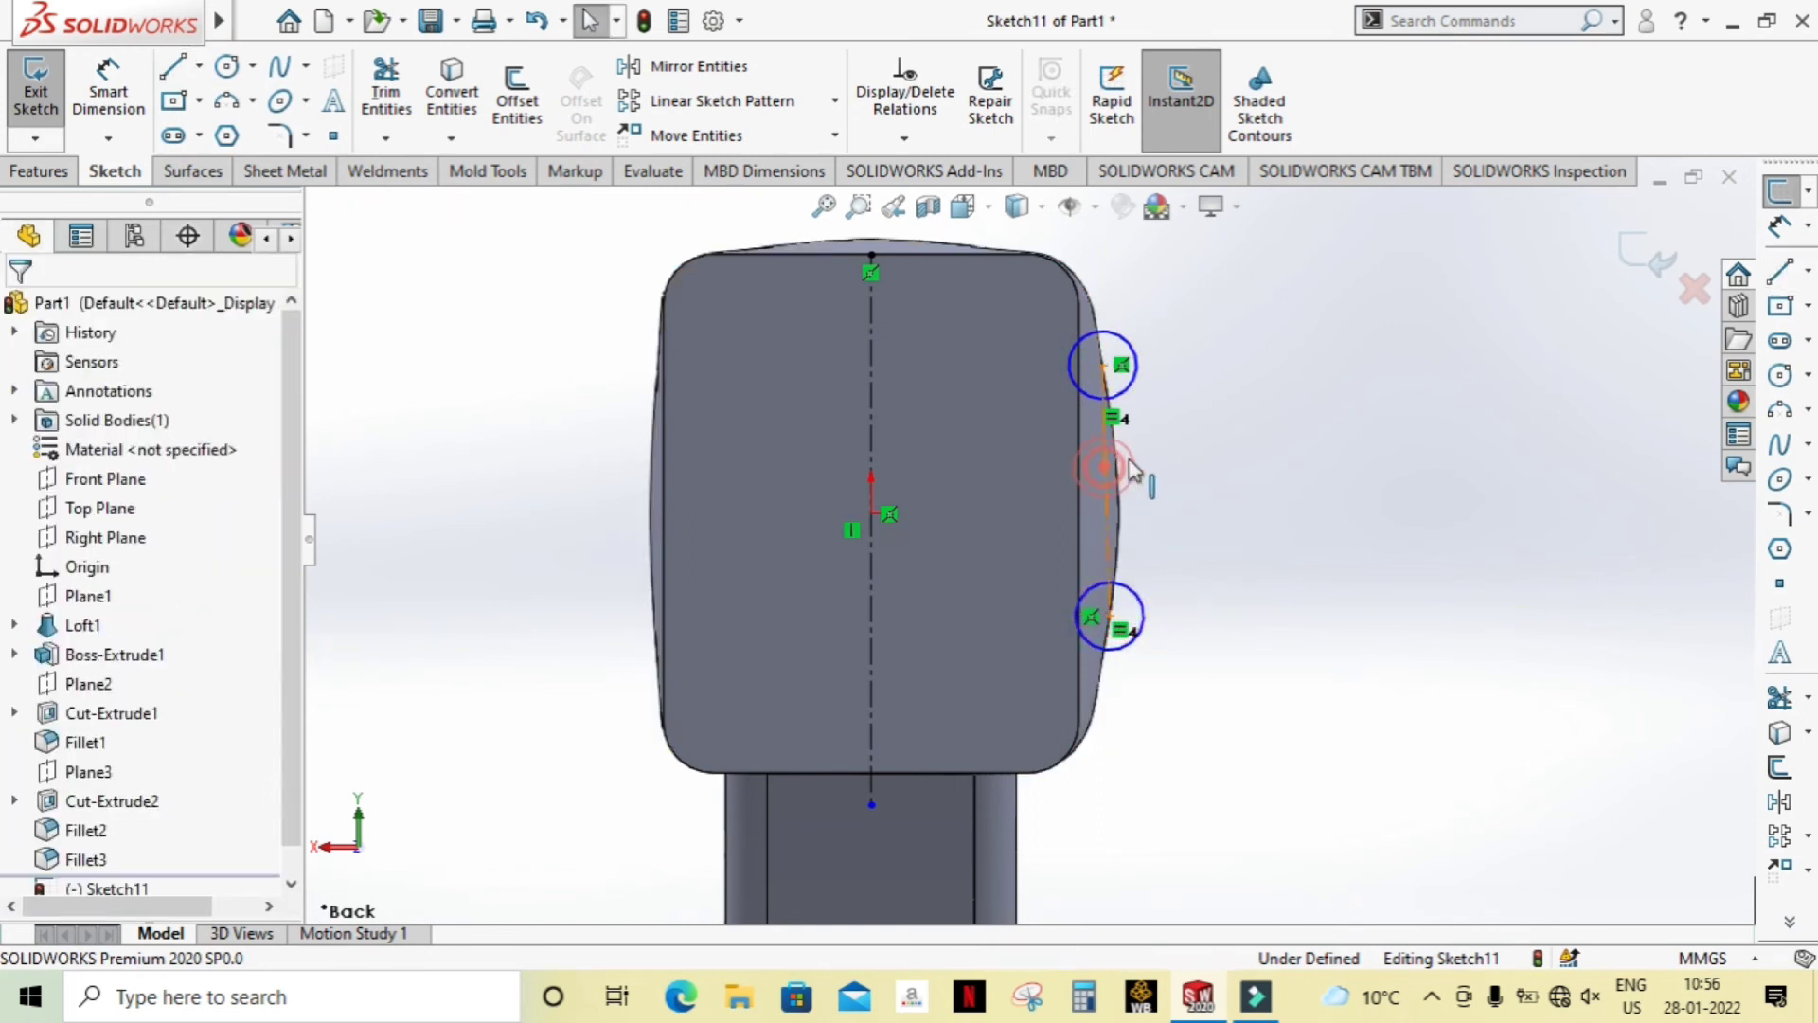
click(1128, 461)
click(1229, 352)
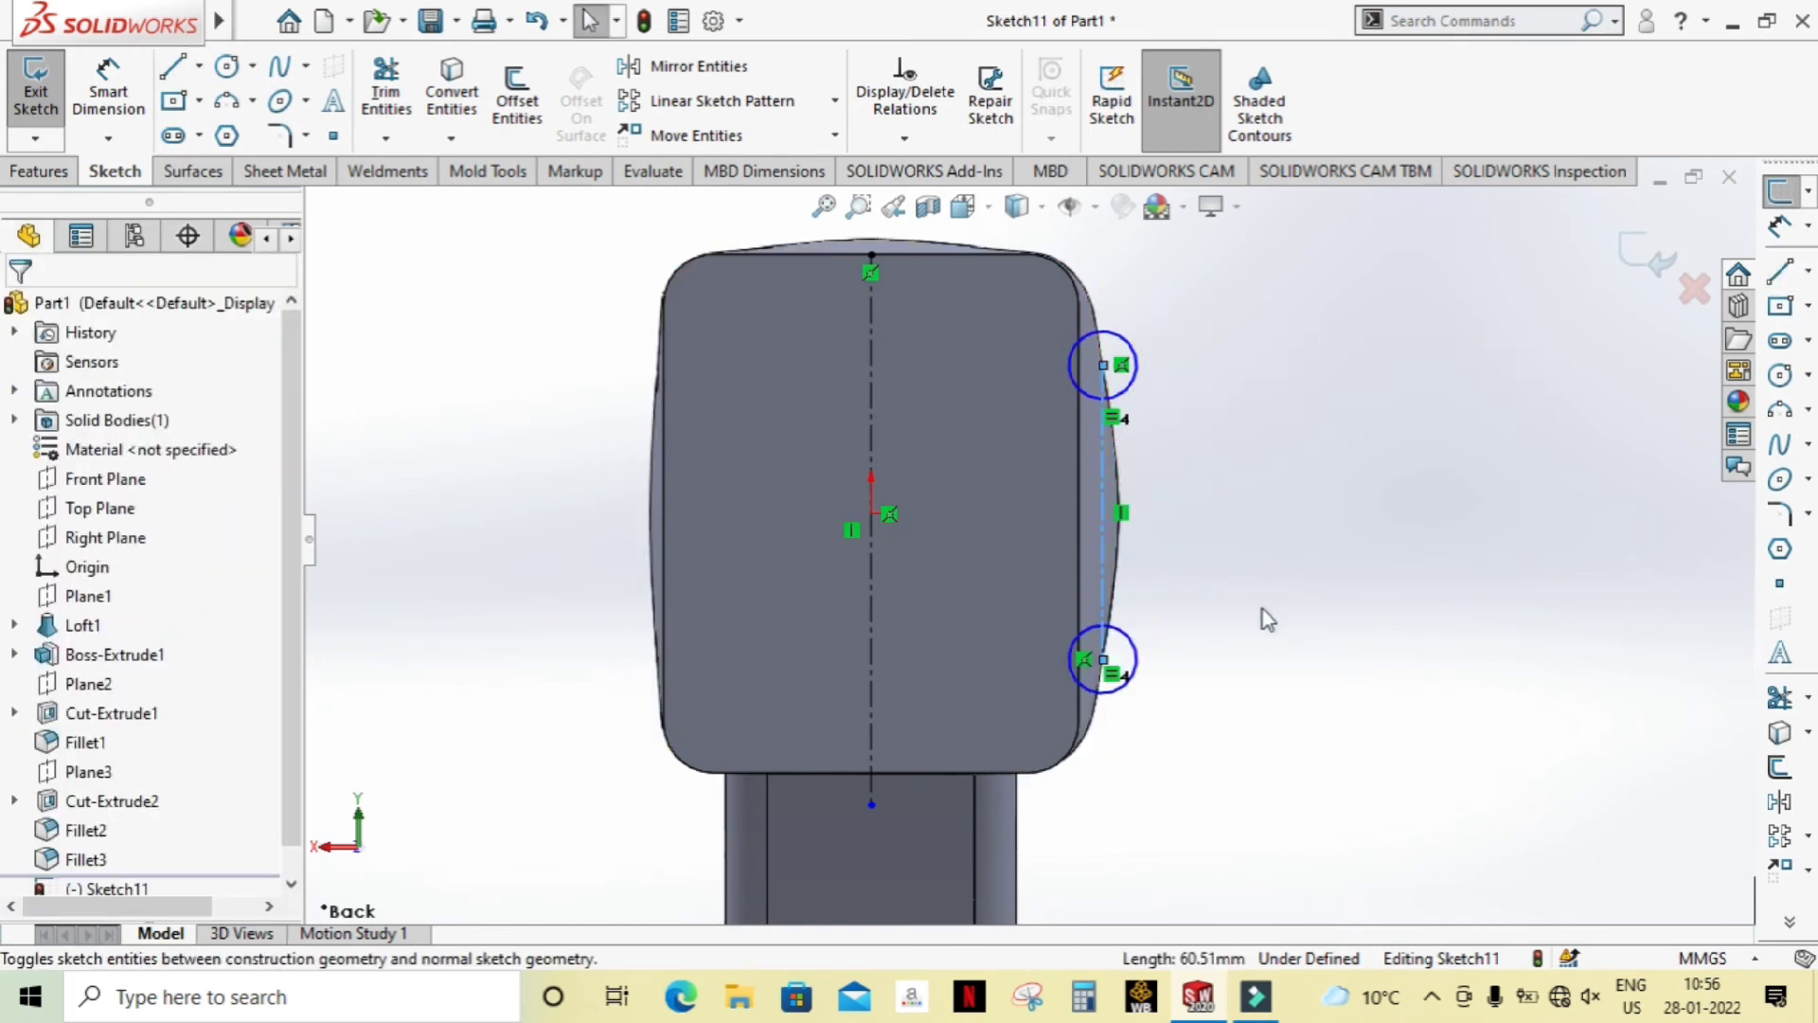
scroll(1231, 585, up, 2)
mouse_move(1278, 596)
middle_down()
mouse_move(1208, 542)
mouse_move(1149, 528)
mouse_move(1137, 606)
mouse_move(1229, 683)
mouse_move(1221, 646)
middle_up()
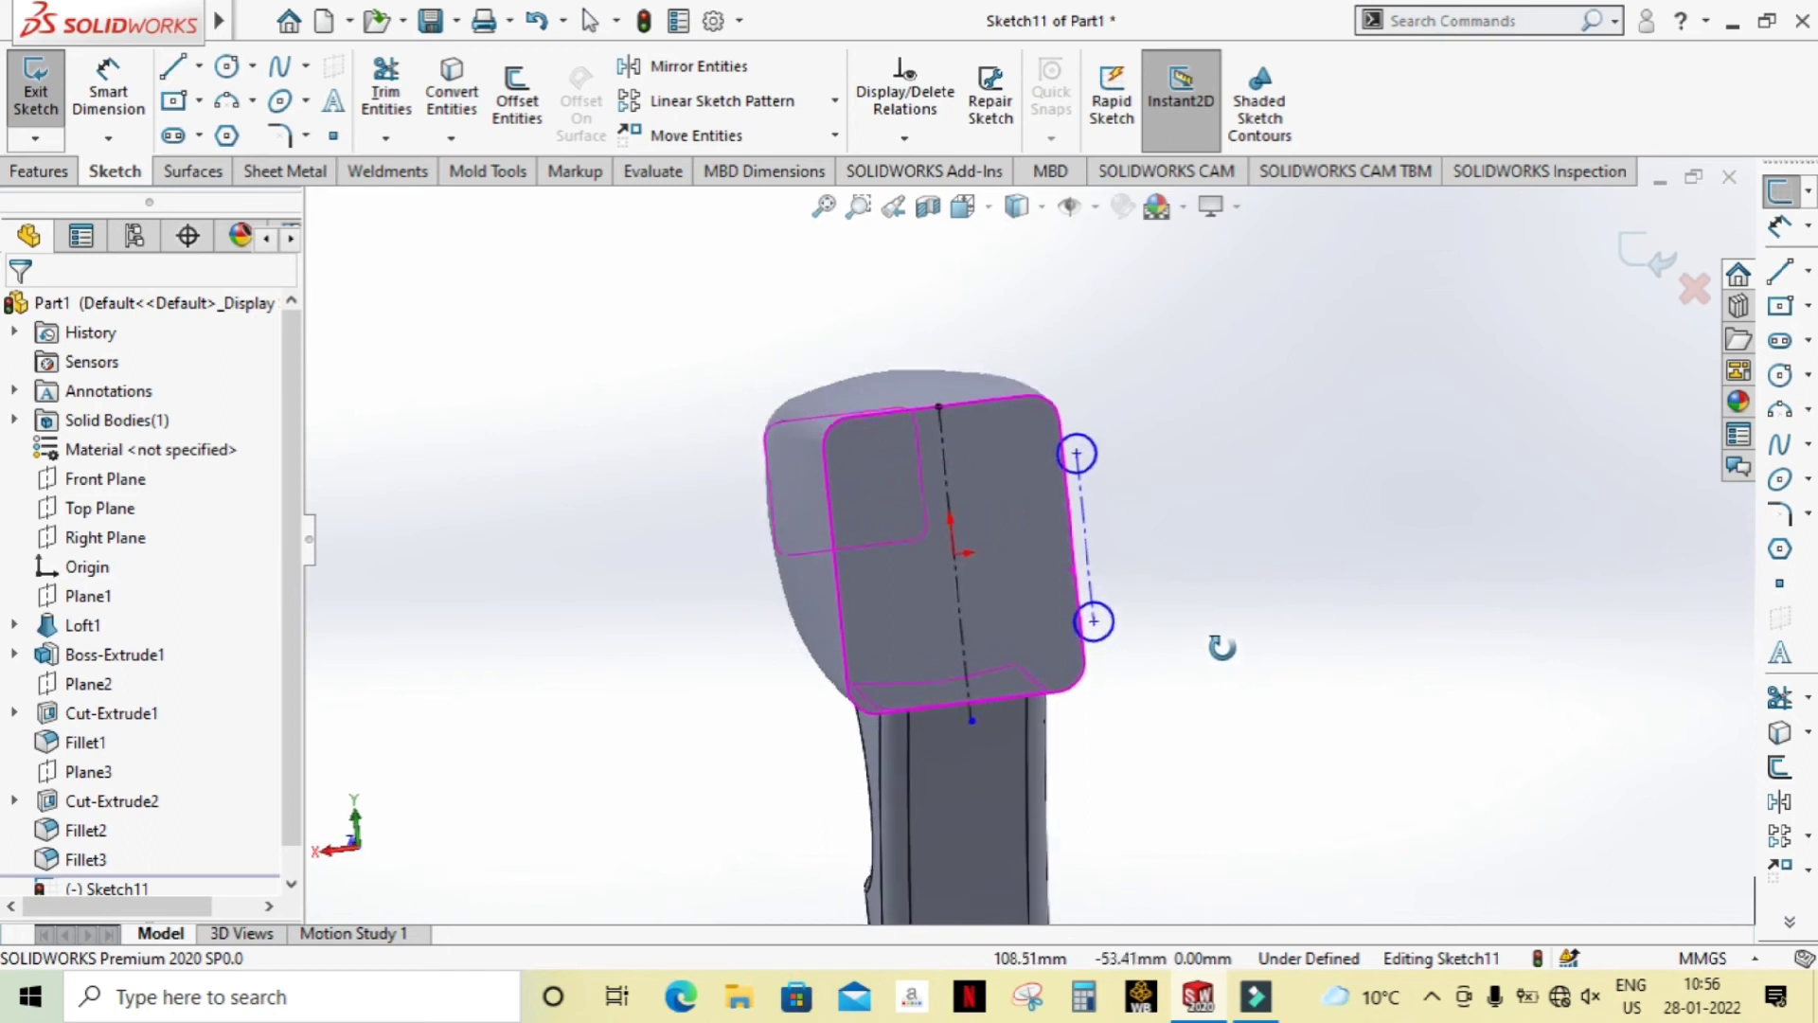
key(Escape)
scroll(1166, 522, up, 3)
scroll(1167, 523, down, 2)
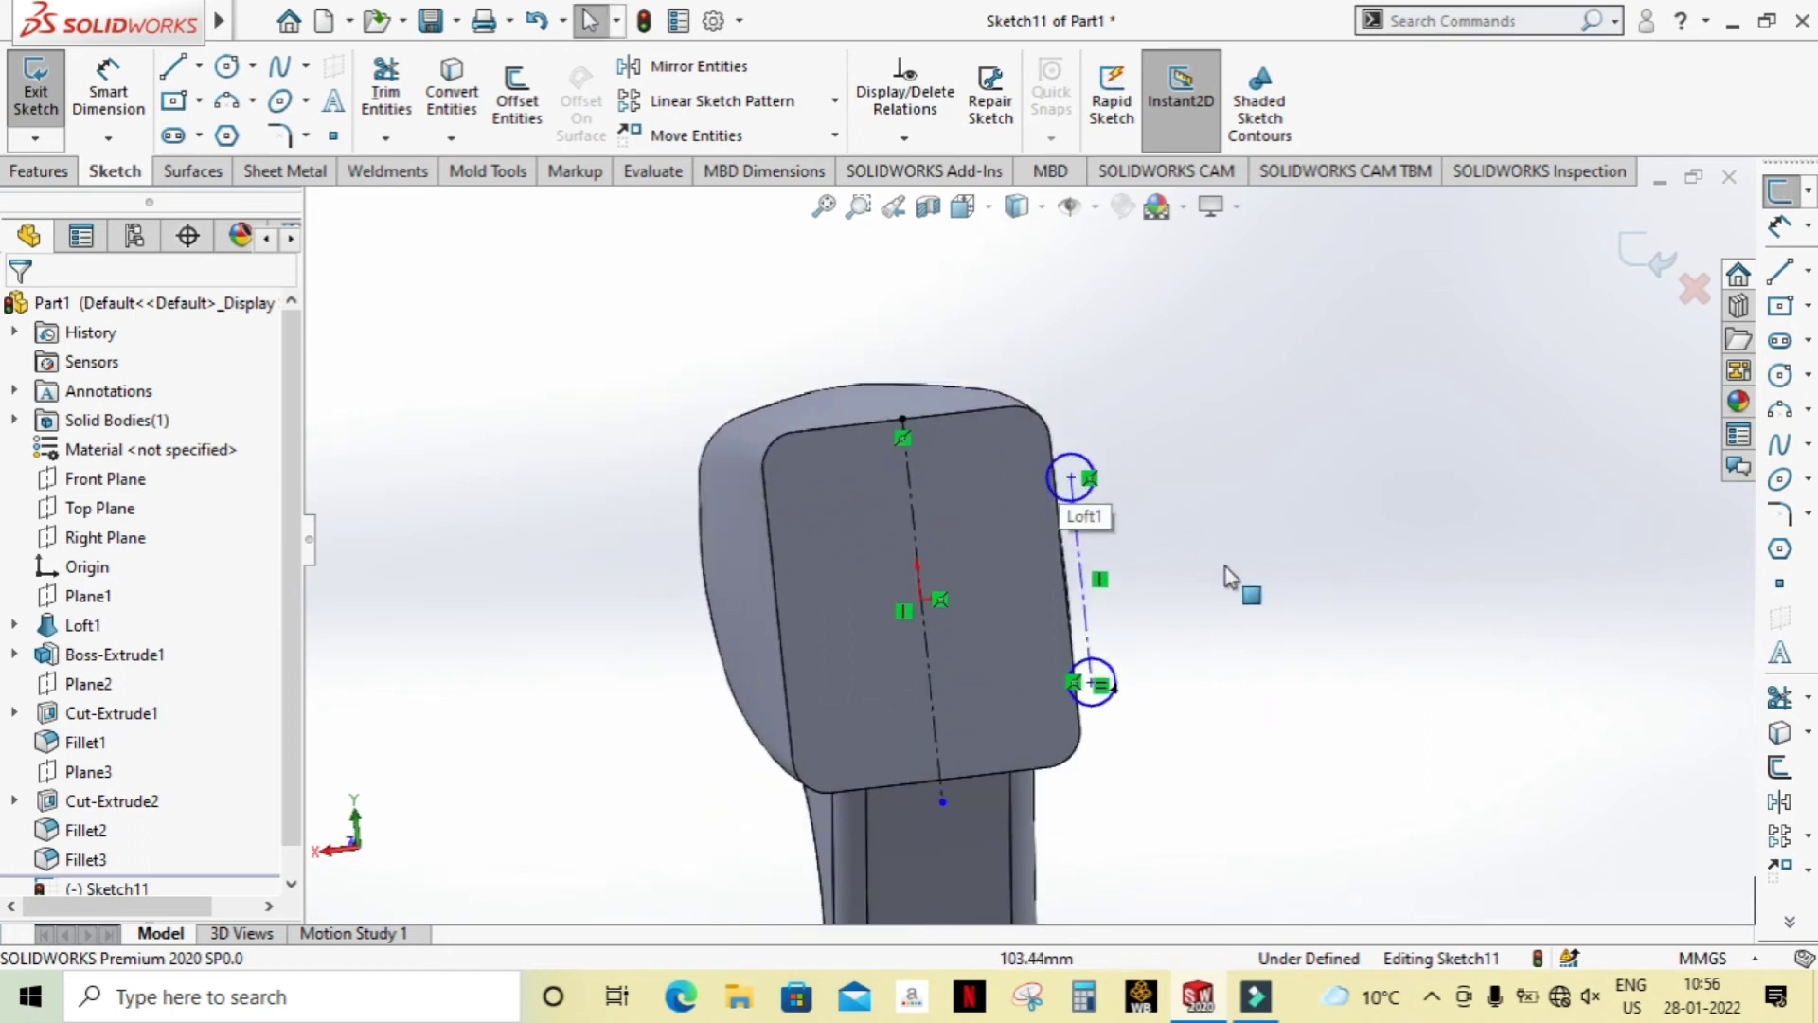
Step: Mirror Arc1 and Arc2 about the head's middle centreline onto the left edge
click(701, 65)
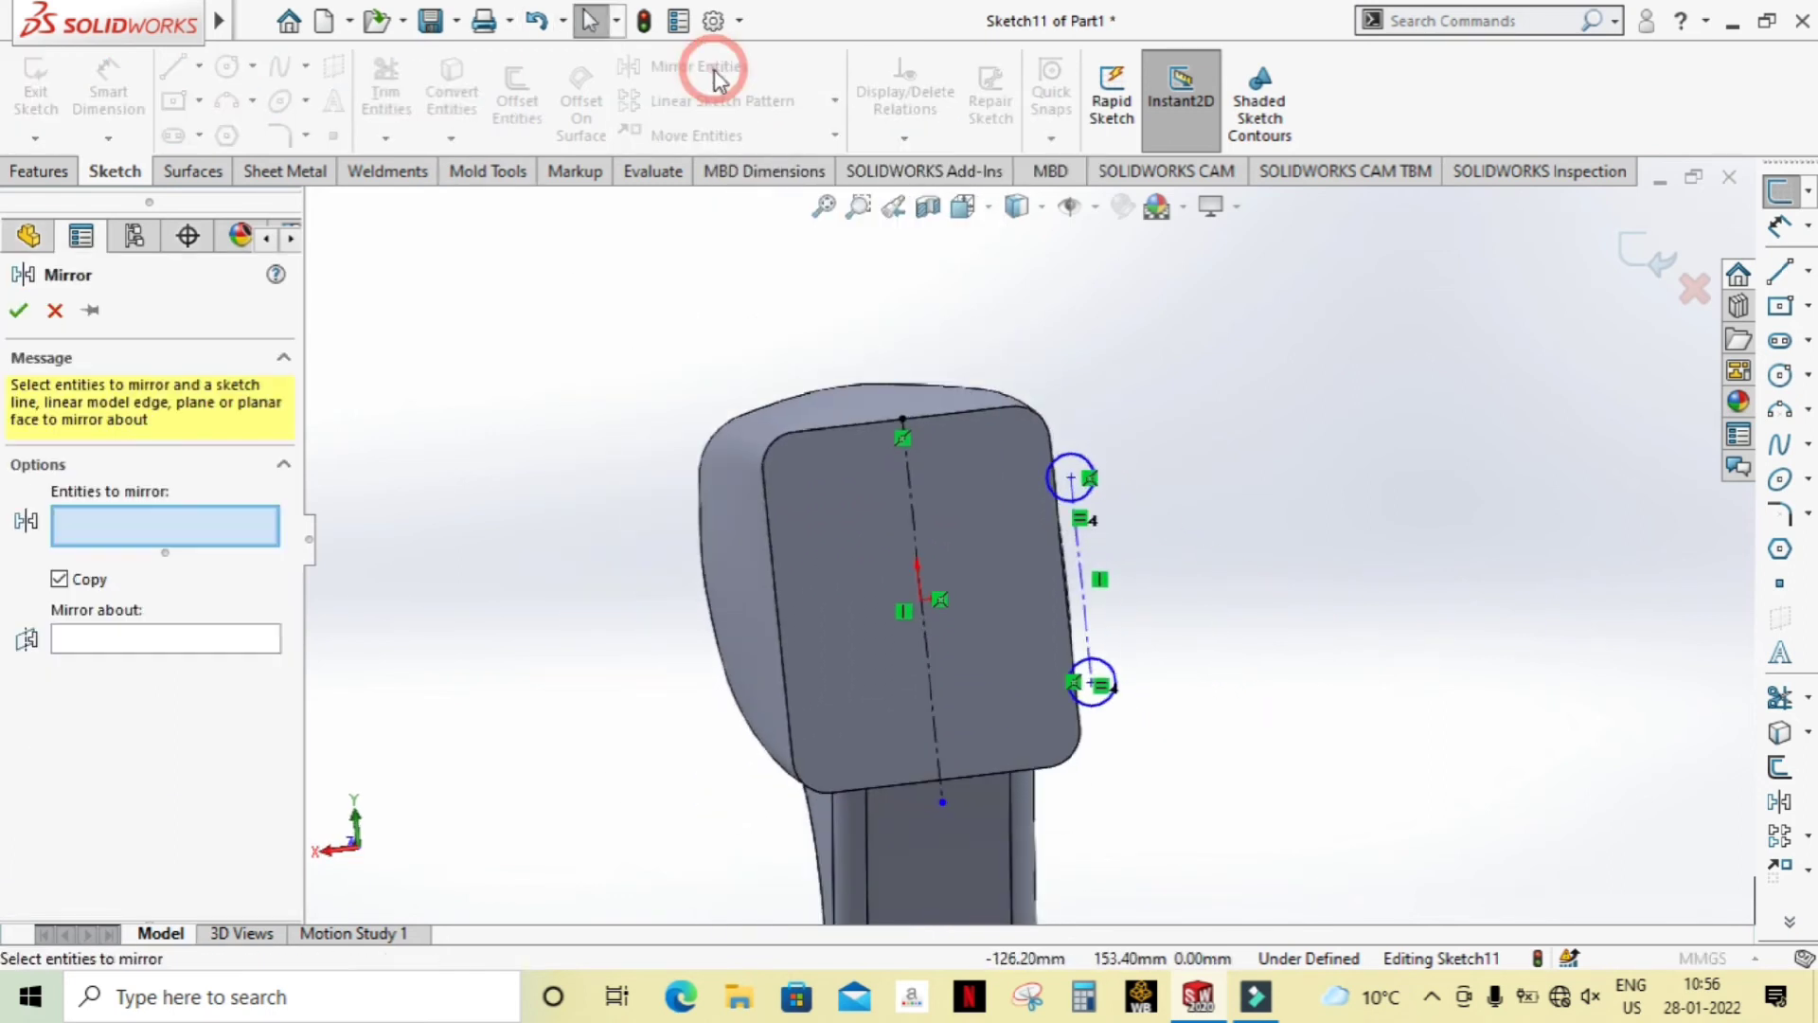
click(1087, 473)
click(1101, 674)
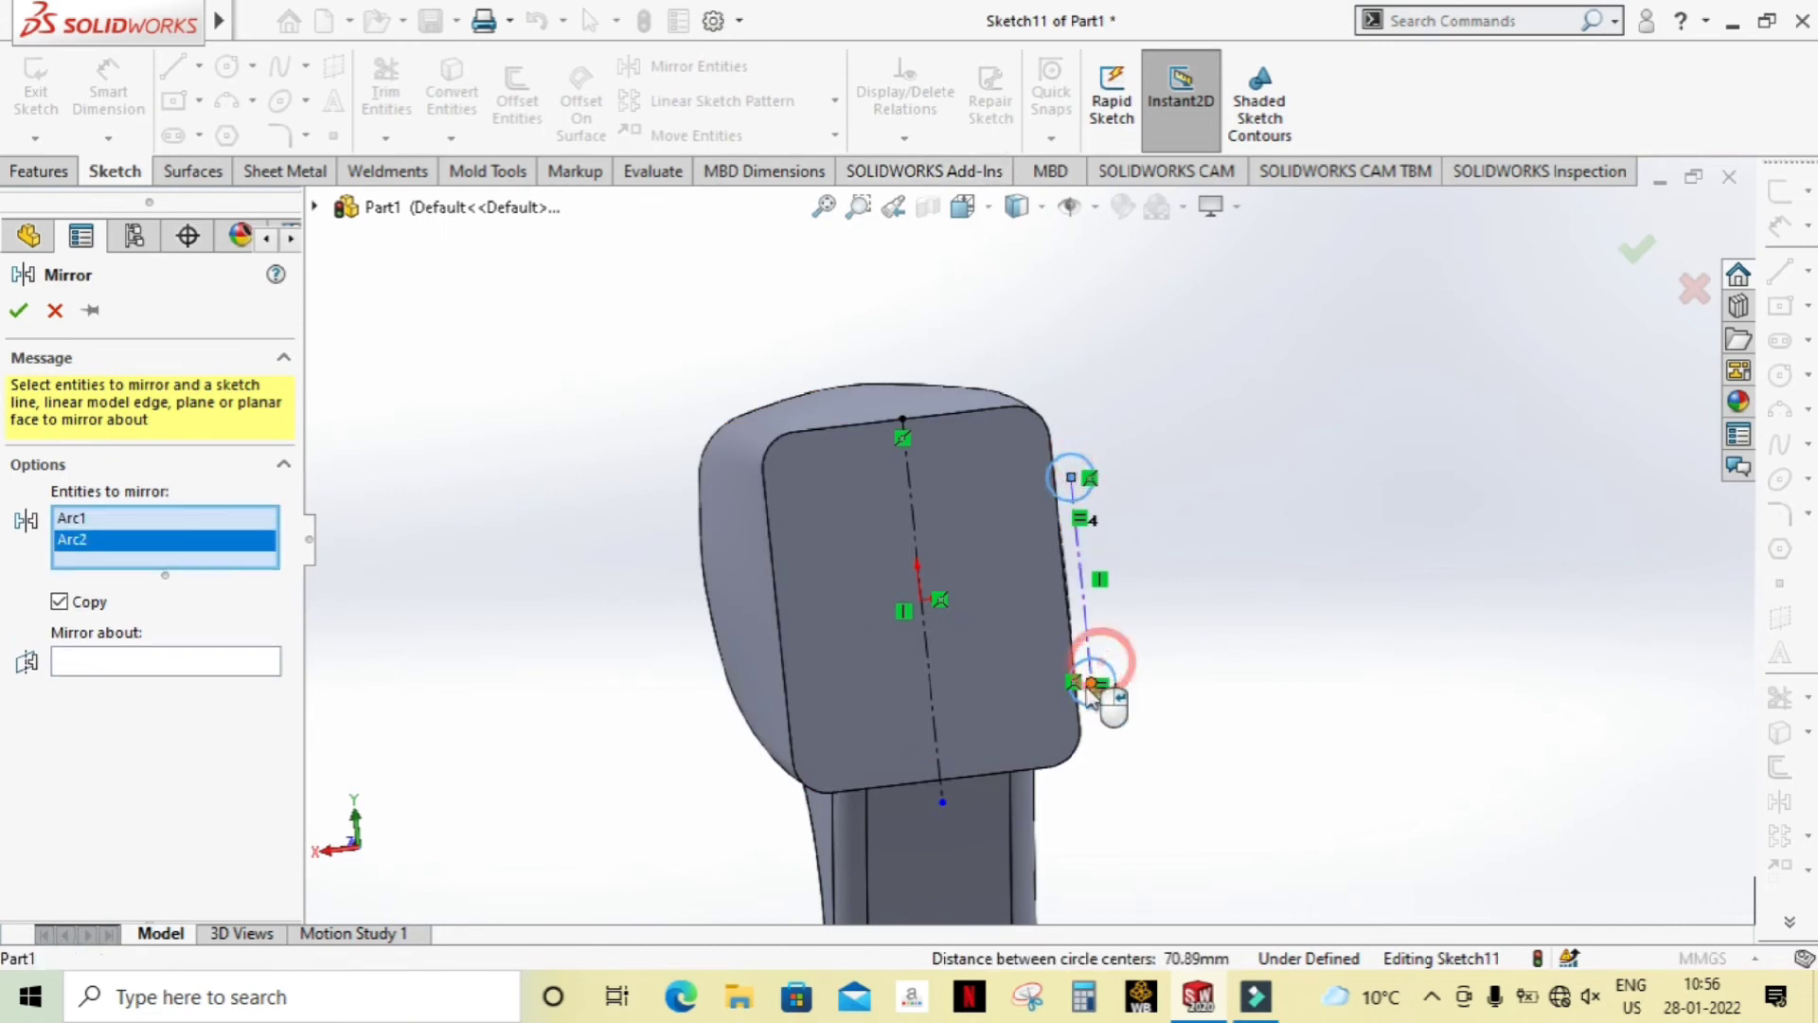
click(184, 667)
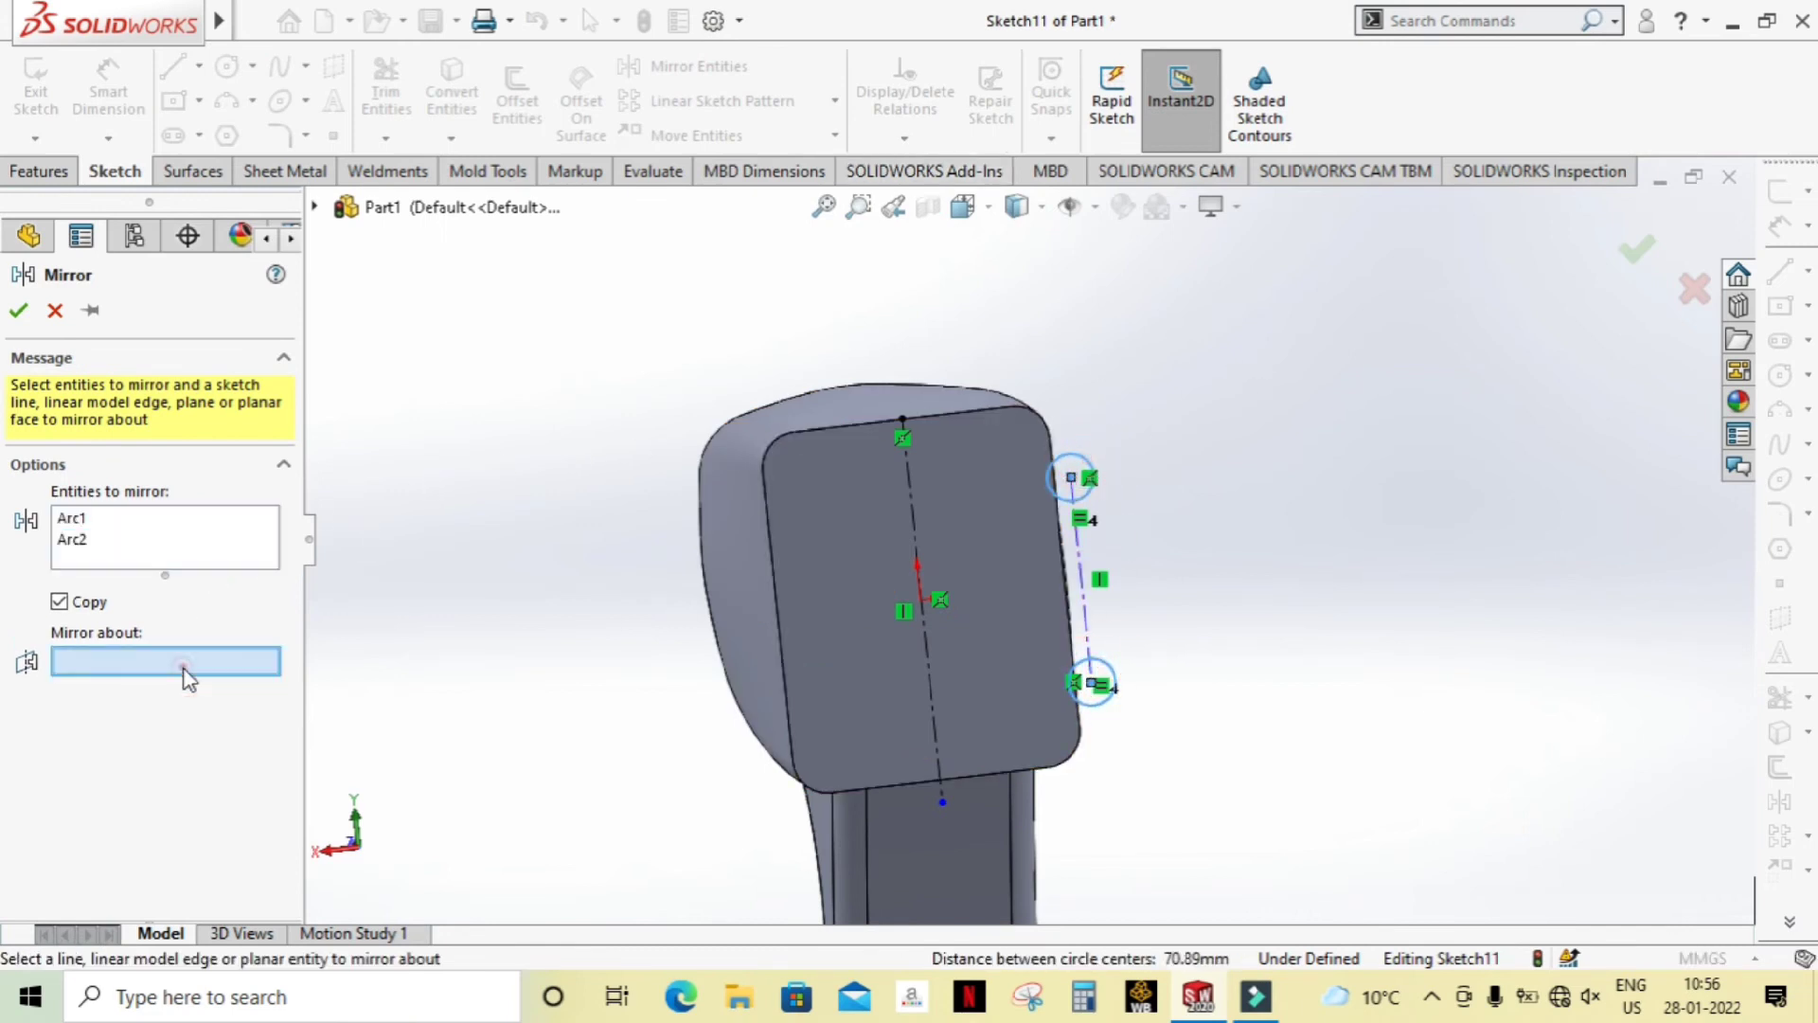
click(915, 518)
middle_drag(1339, 547, 1327, 495)
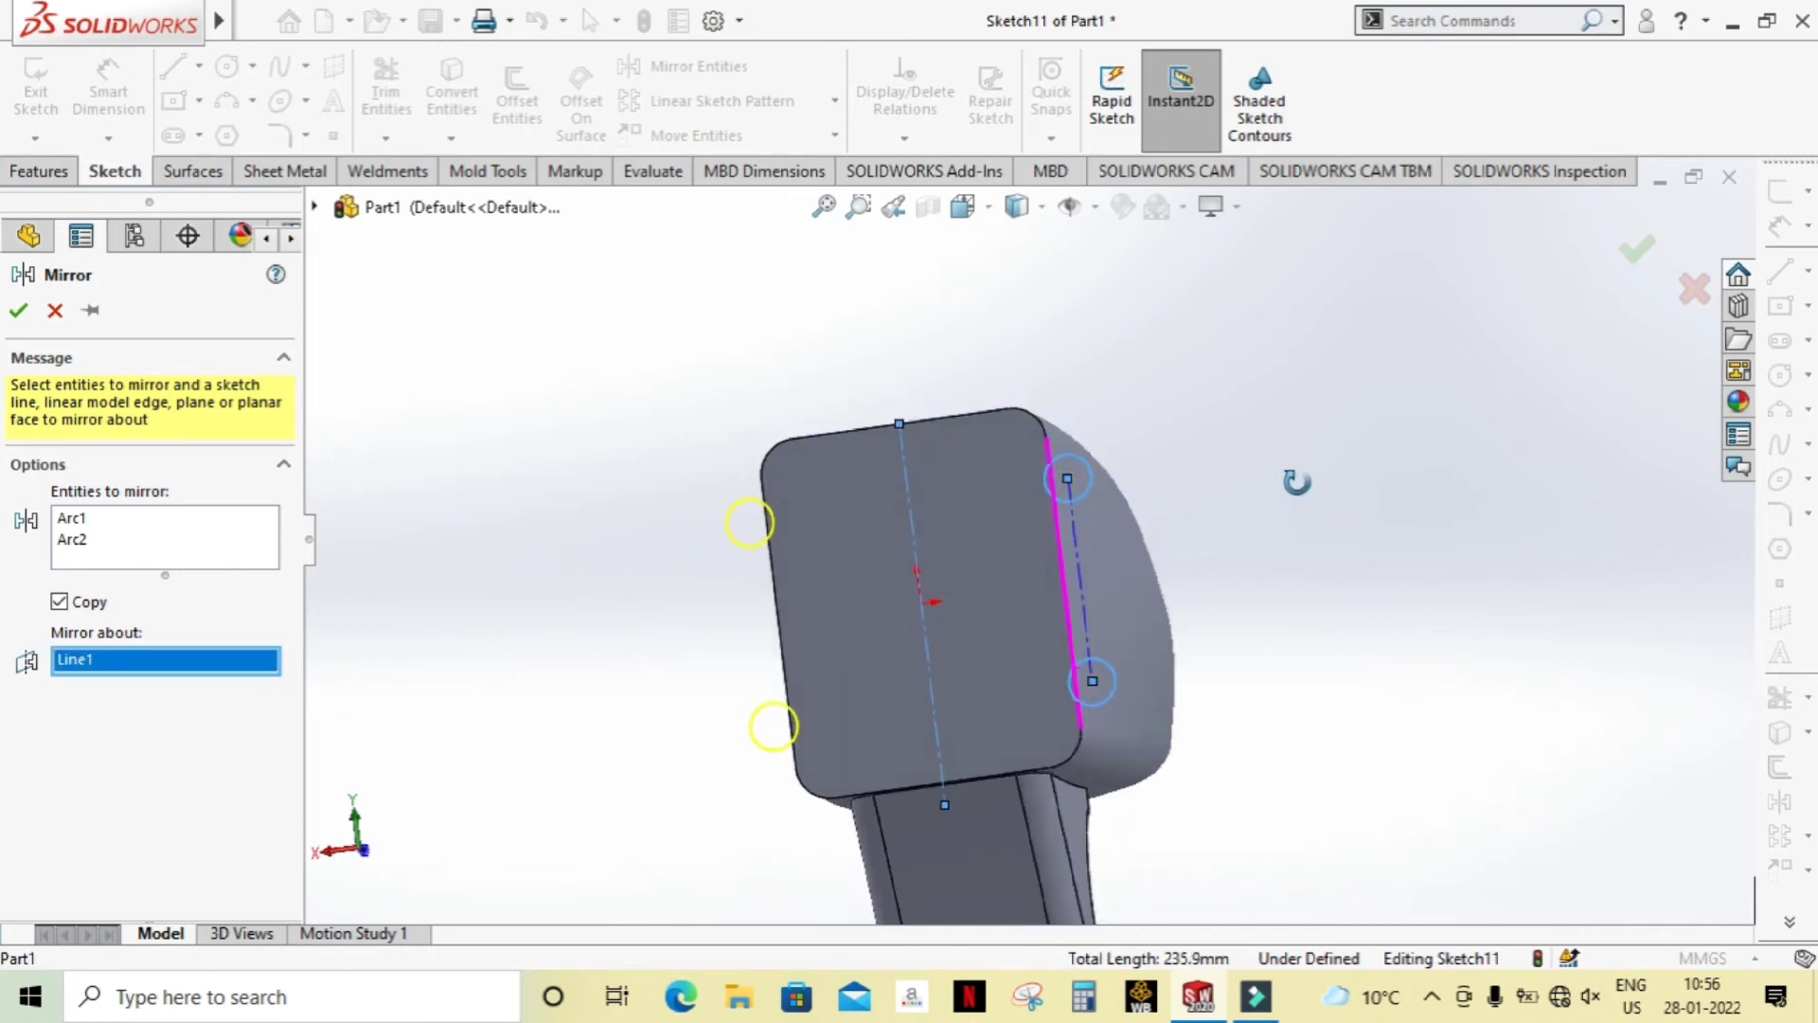
click(18, 309)
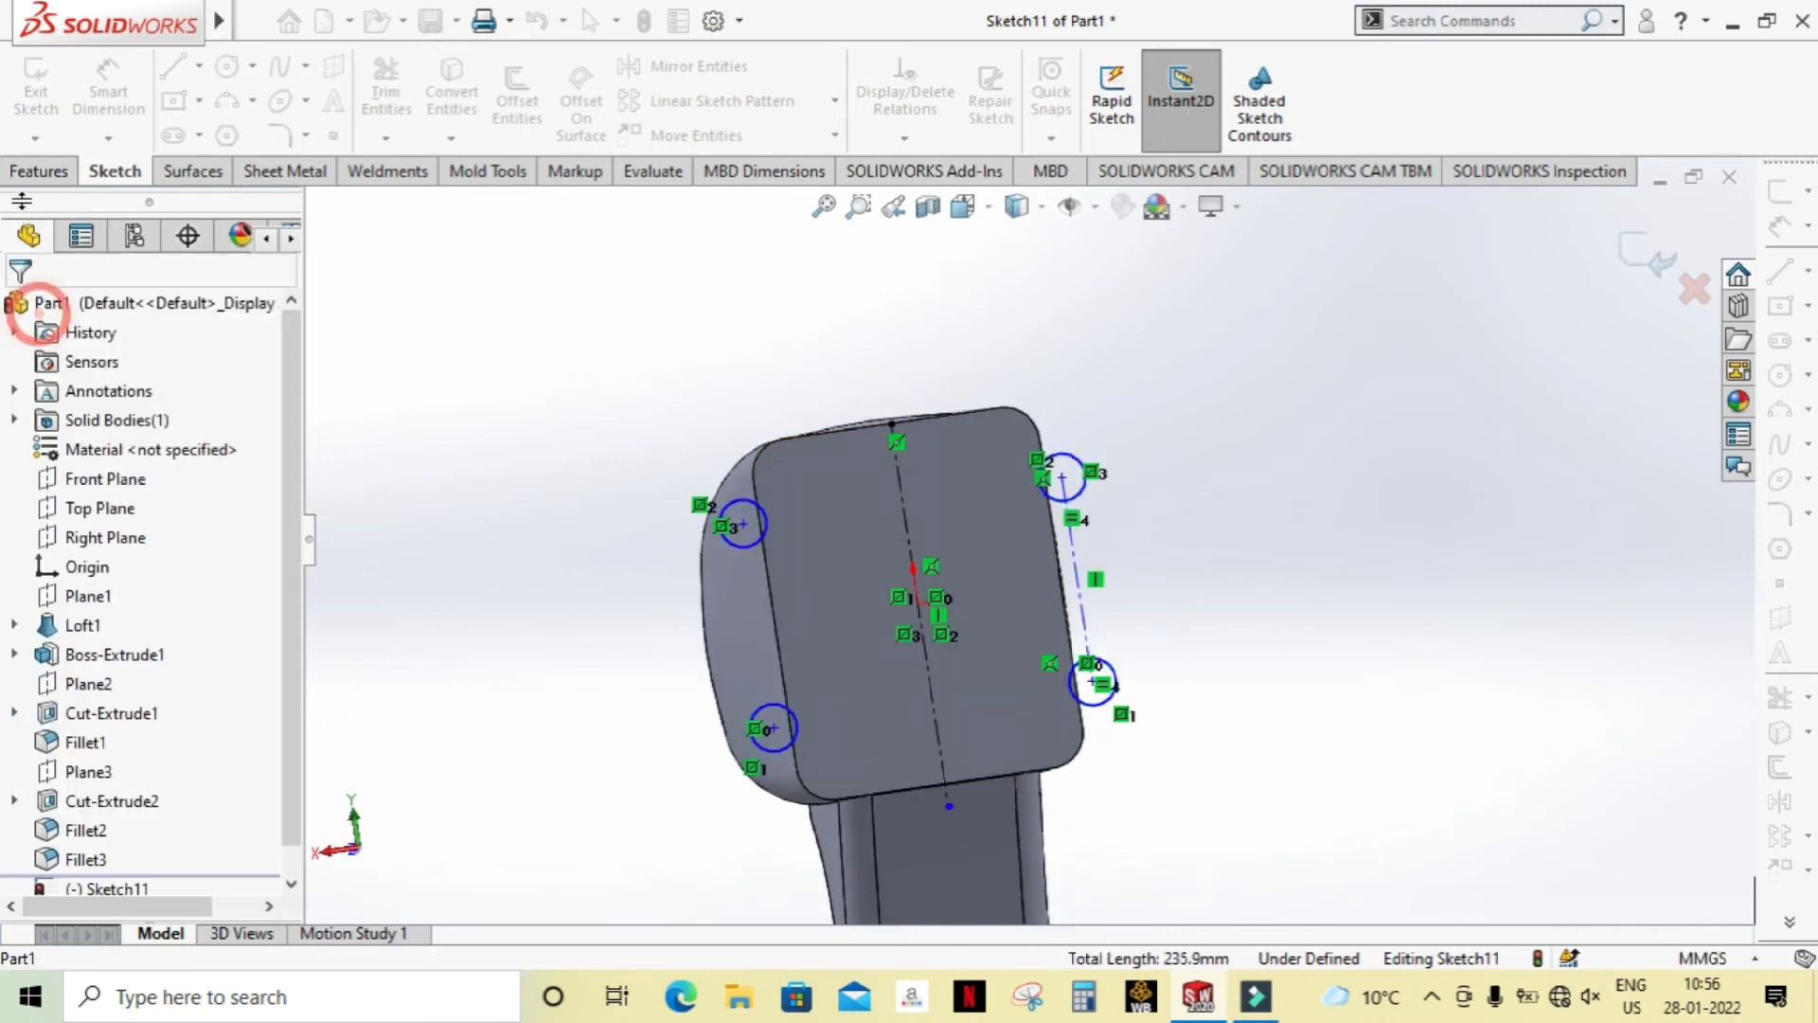
click(38, 170)
click(408, 95)
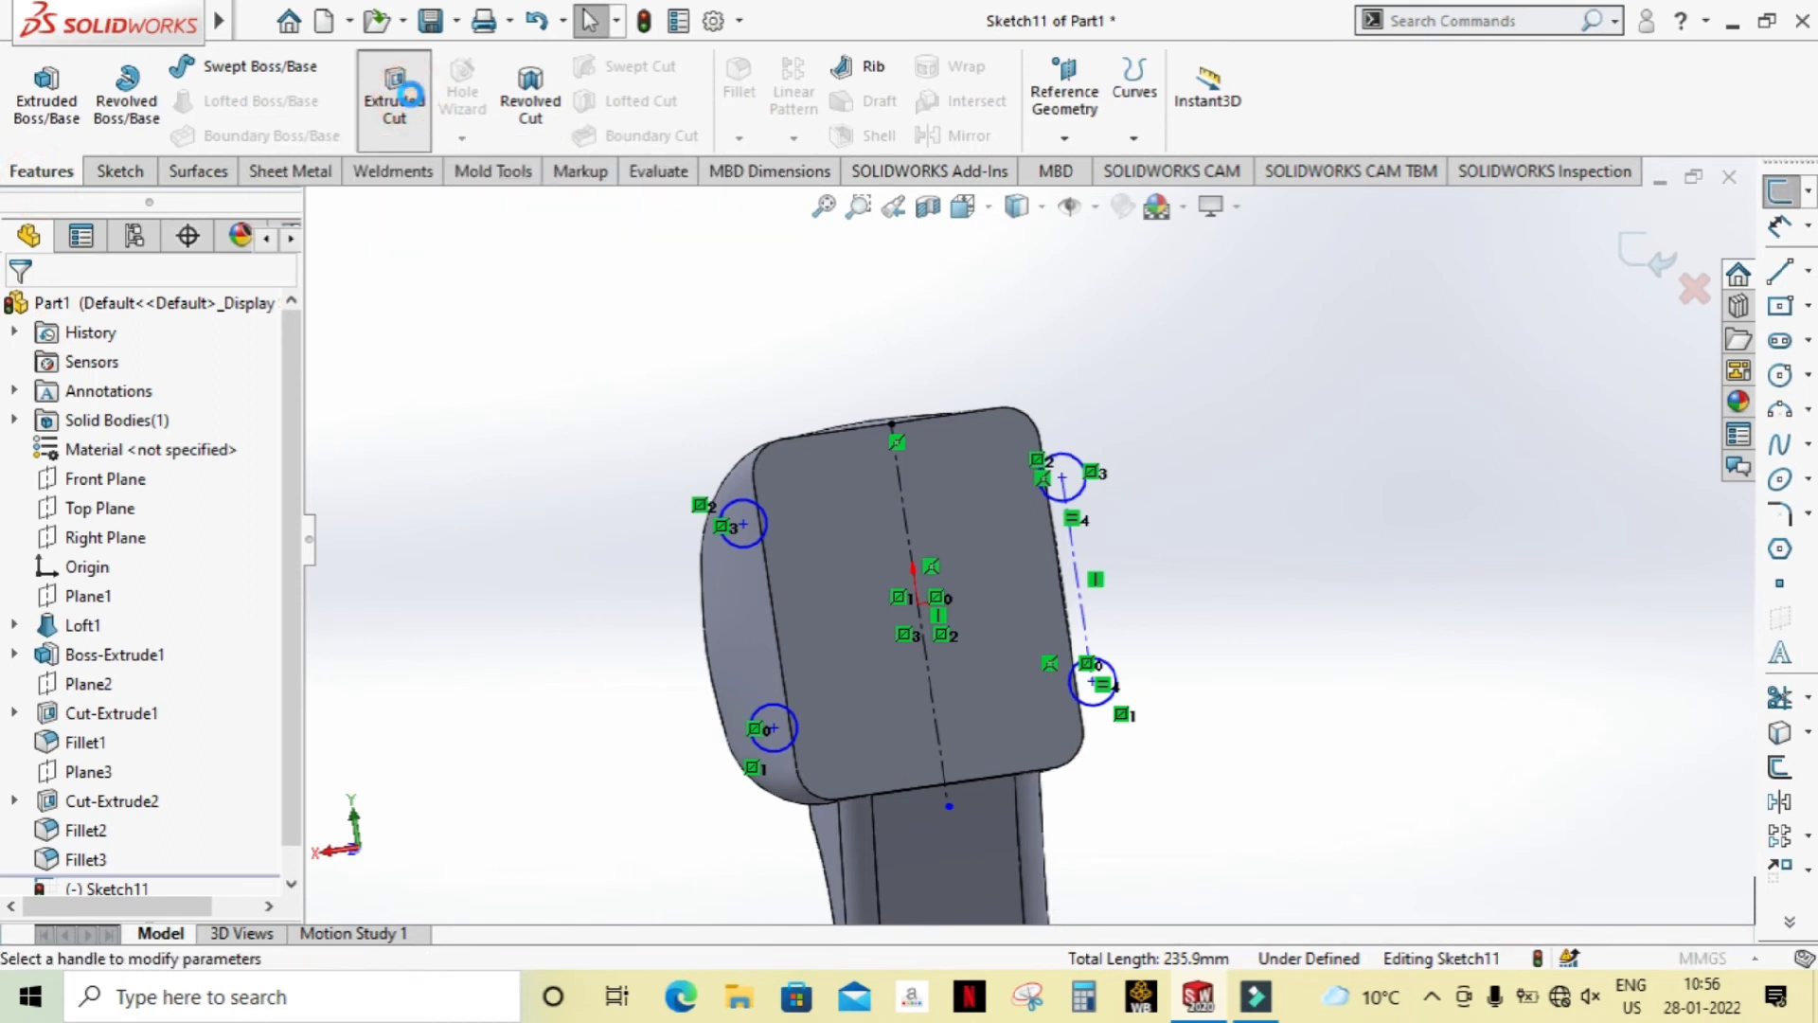
Step: Cut the four circles Through All - Both directions, forming grooves along the head's sides
mouse_move(631, 449)
middle_down()
mouse_move(829, 846)
mouse_move(736, 259)
middle_up()
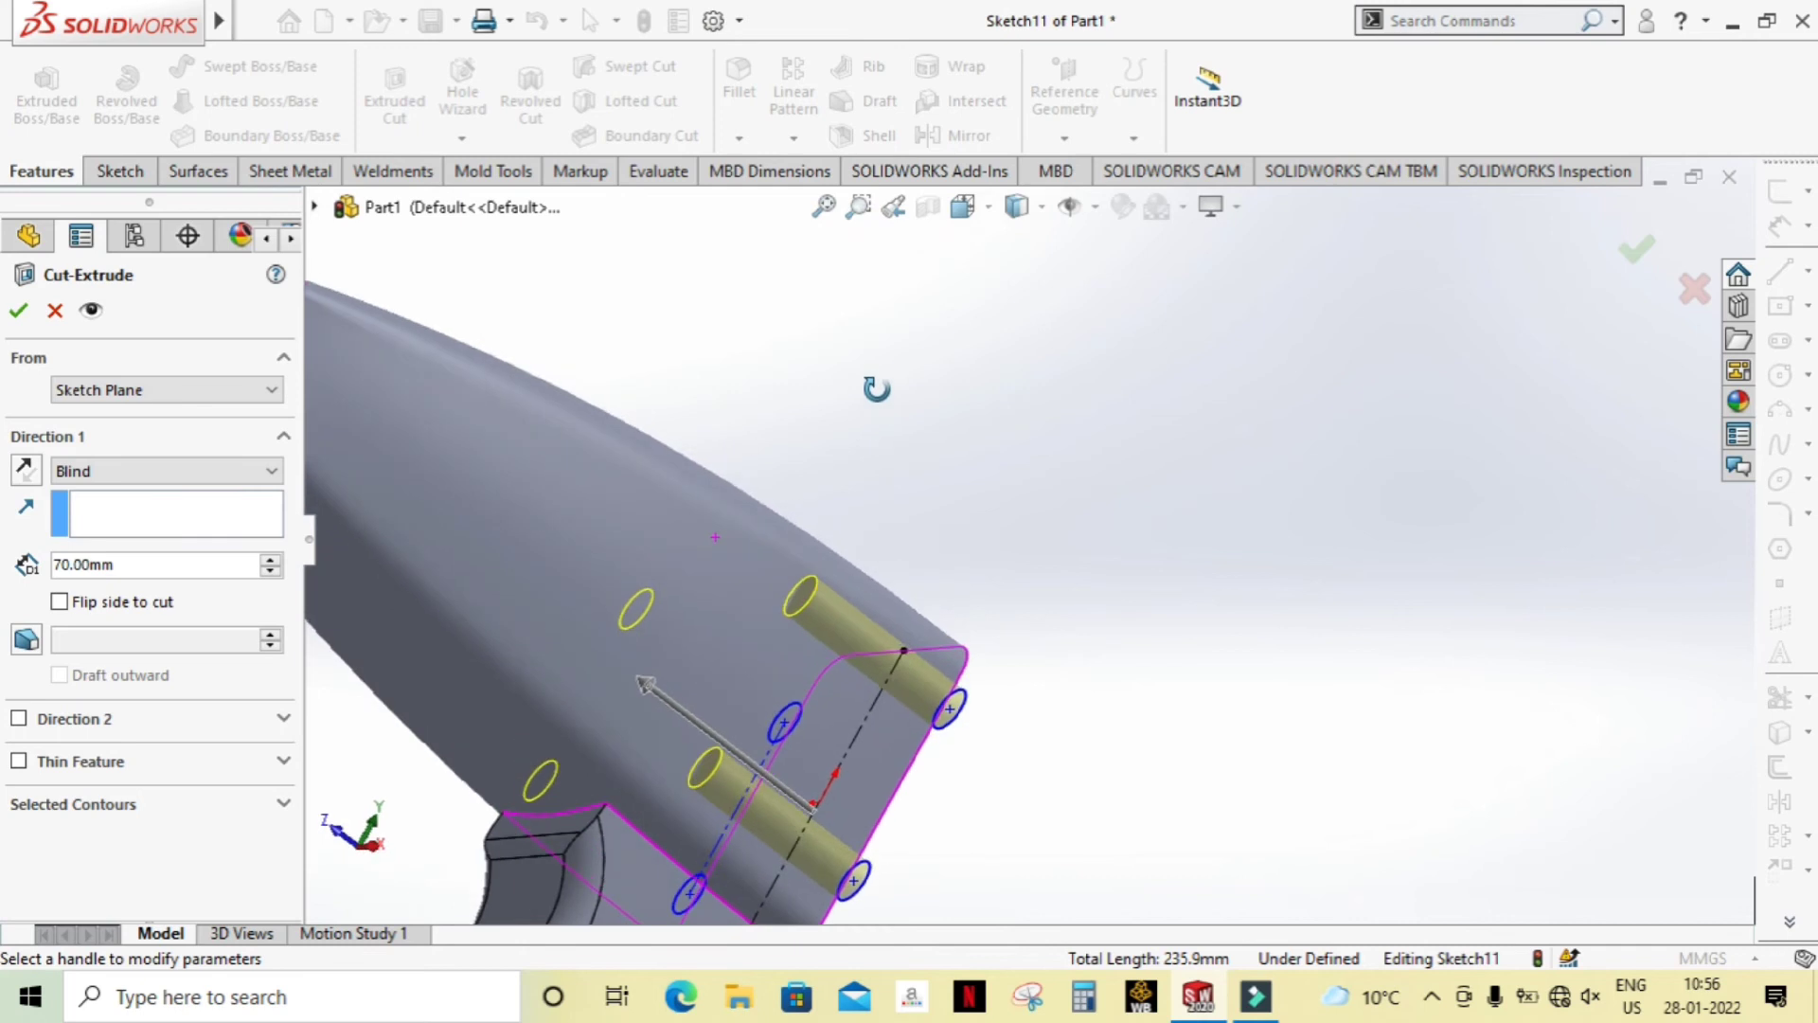
click(182, 481)
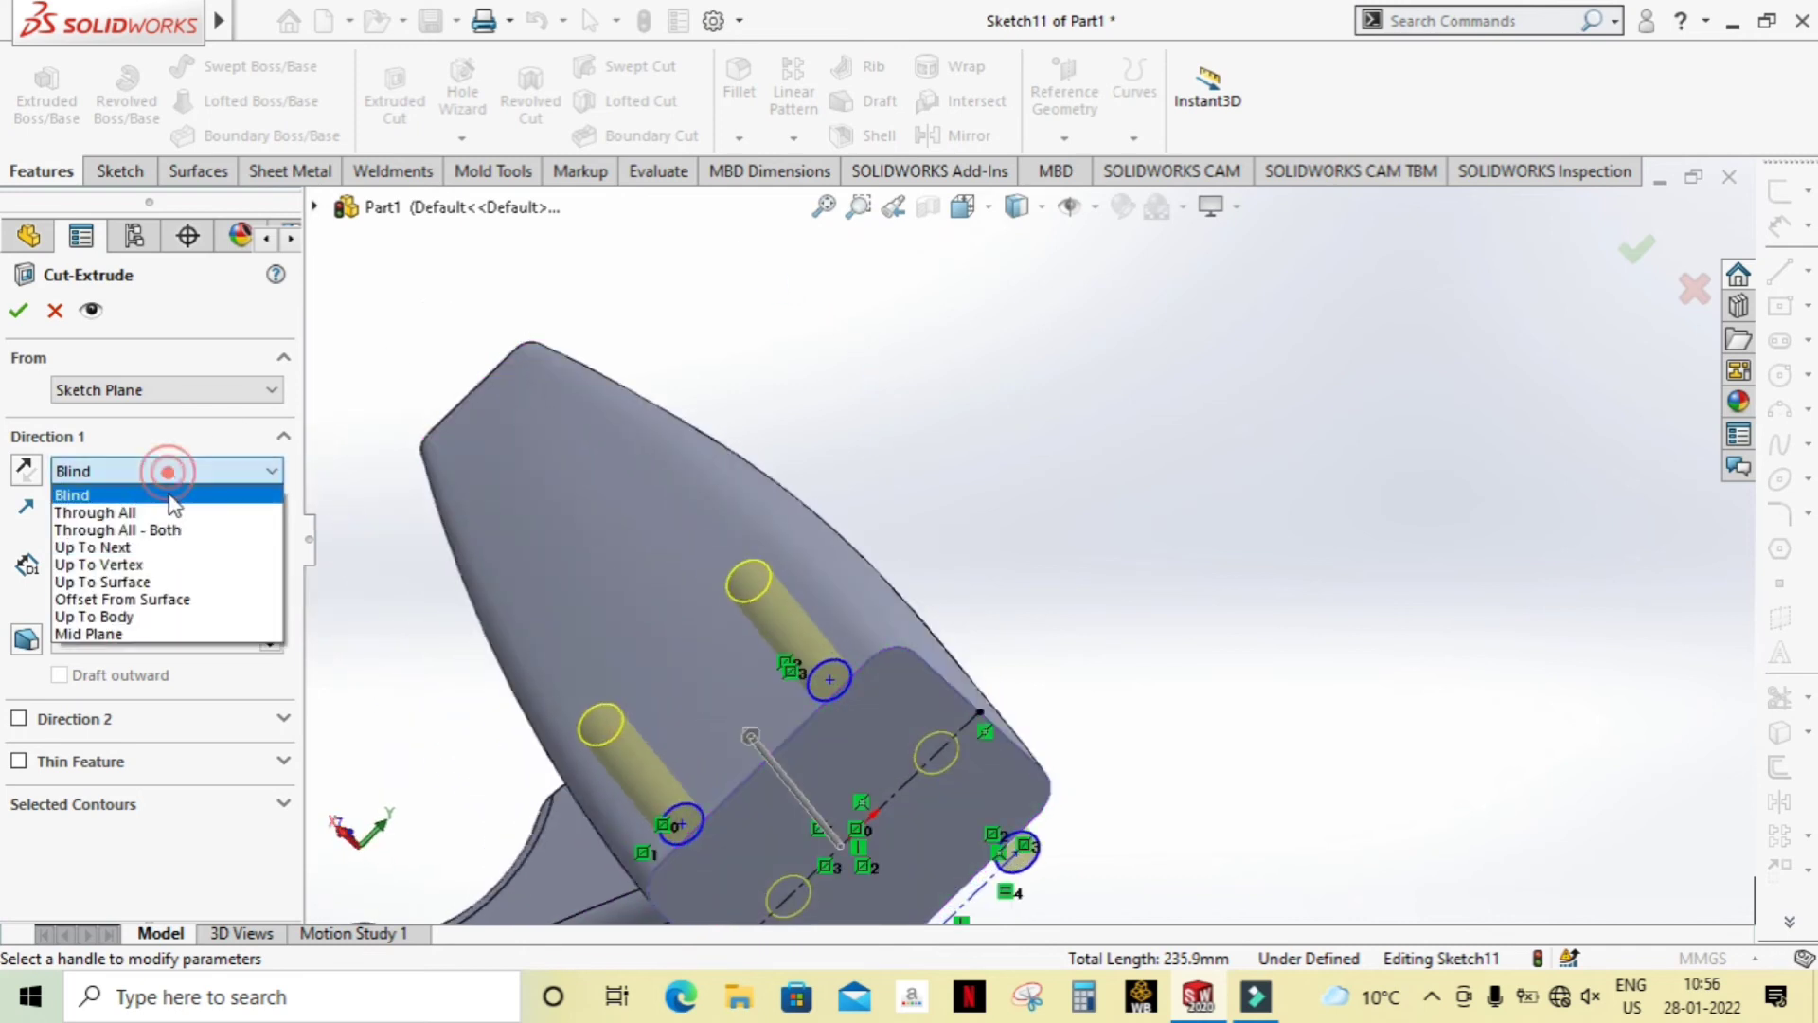
click(174, 528)
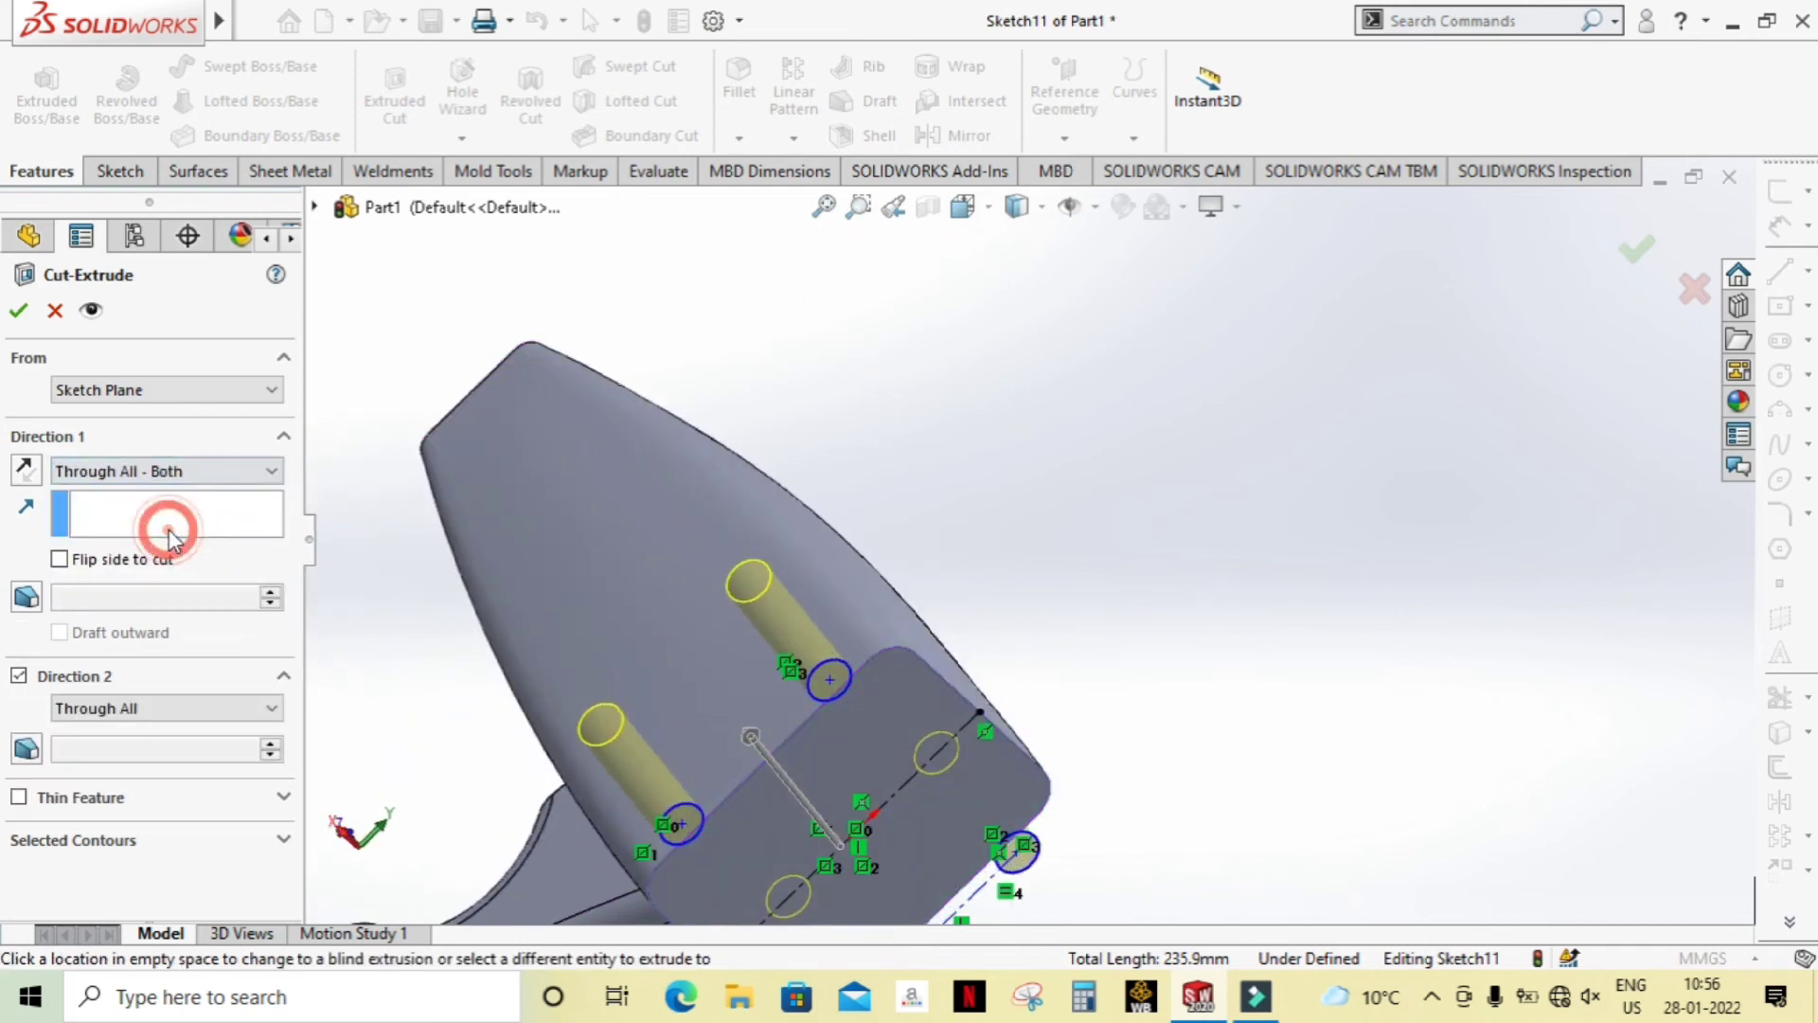
click(18, 310)
mouse_move(862, 610)
middle_down()
mouse_move(1250, 669)
mouse_move(1174, 556)
middle_up()
mouse_move(1366, 707)
middle_down()
mouse_move(1108, 388)
mouse_move(1344, 707)
mouse_move(1376, 568)
mouse_move(1191, 590)
mouse_move(1047, 398)
mouse_move(1067, 373)
mouse_move(1067, 694)
middle_up()
scroll(1070, 682, down, 5)
Step: Start a new sketch on the flat end face of the handle's head
scroll(1067, 787, up, 3)
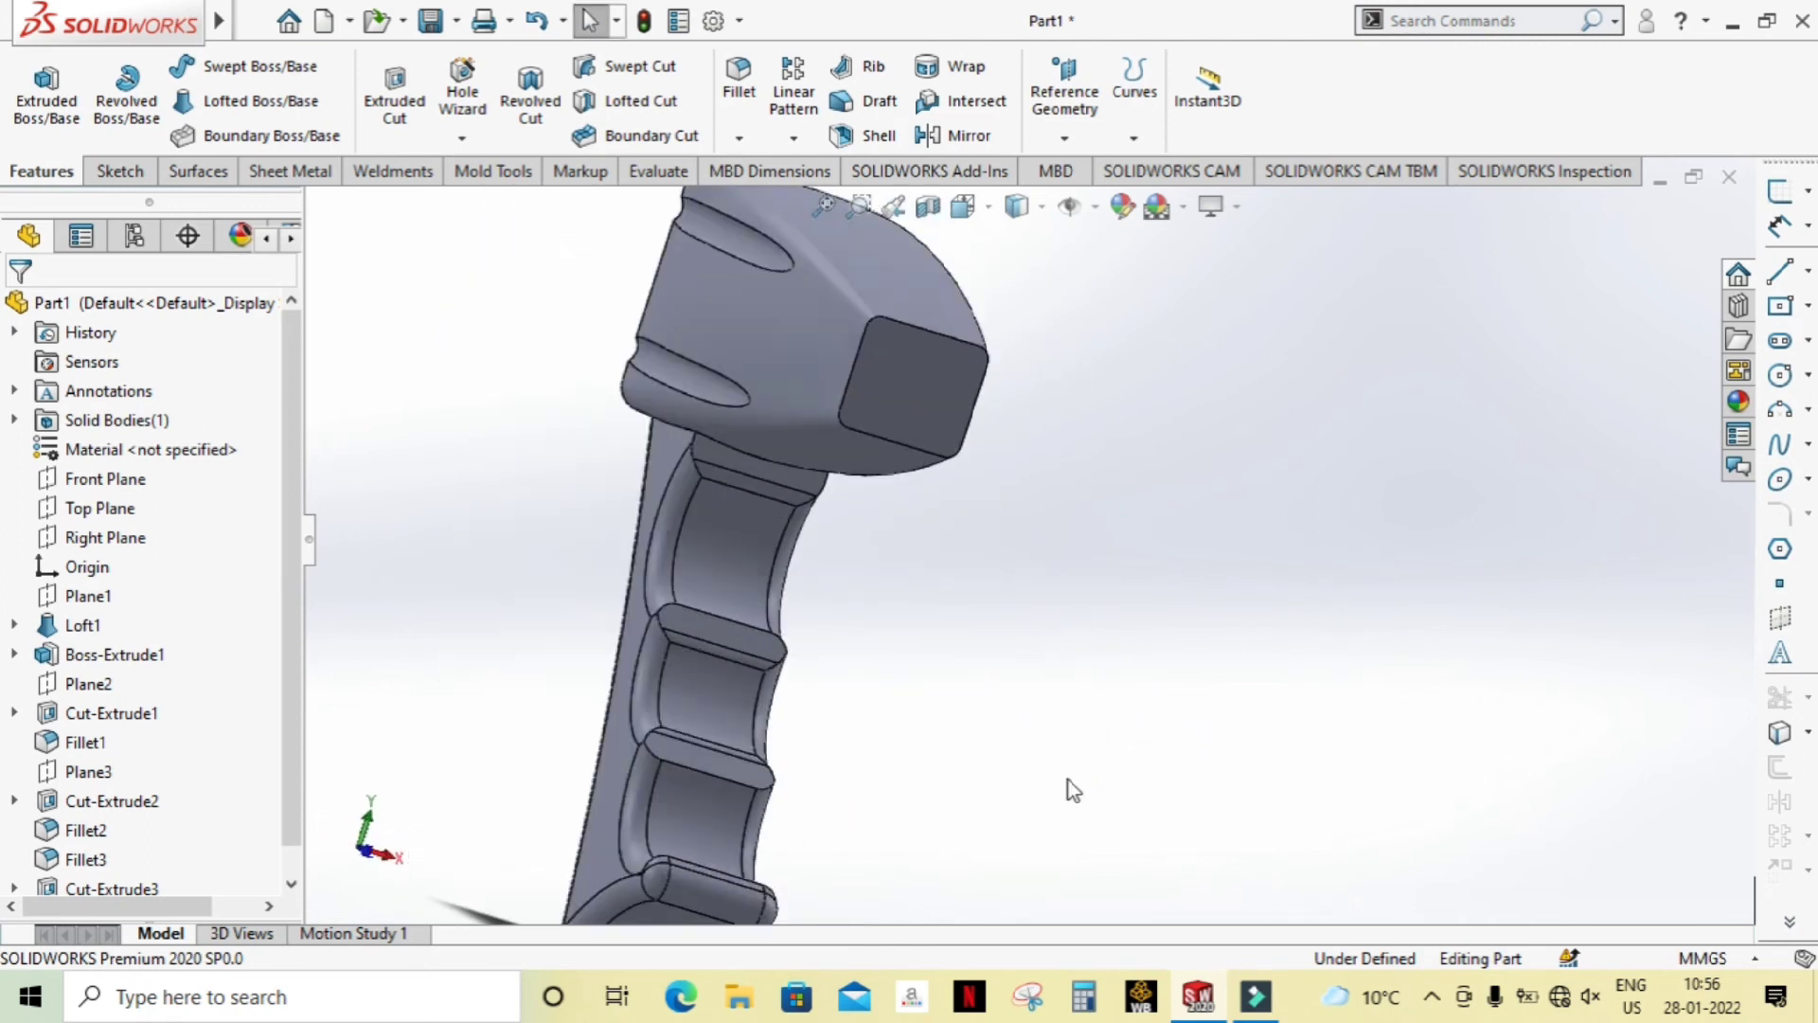
scroll(1075, 568, up, 3)
mouse_move(1075, 446)
middle_down()
mouse_move(1241, 446)
mouse_move(1228, 502)
mouse_move(1108, 508)
middle_up()
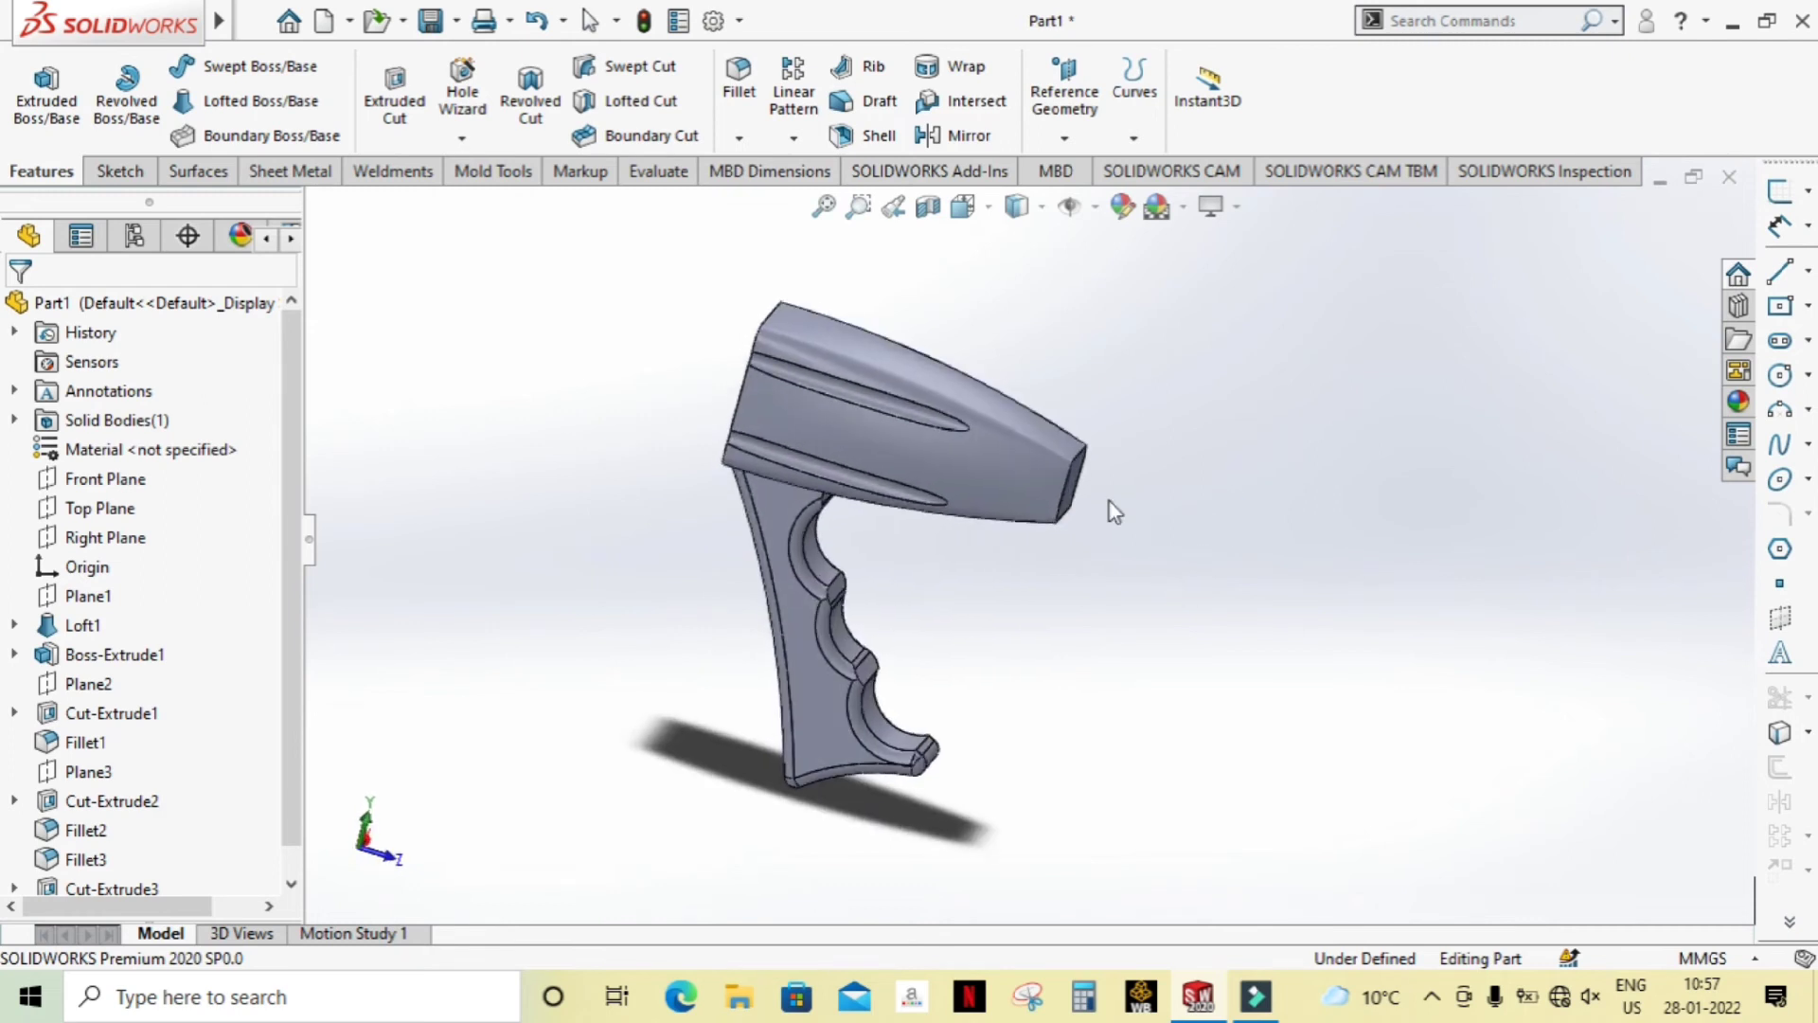
scroll(1099, 493, down, 5)
middle_drag(1221, 607, 1120, 532)
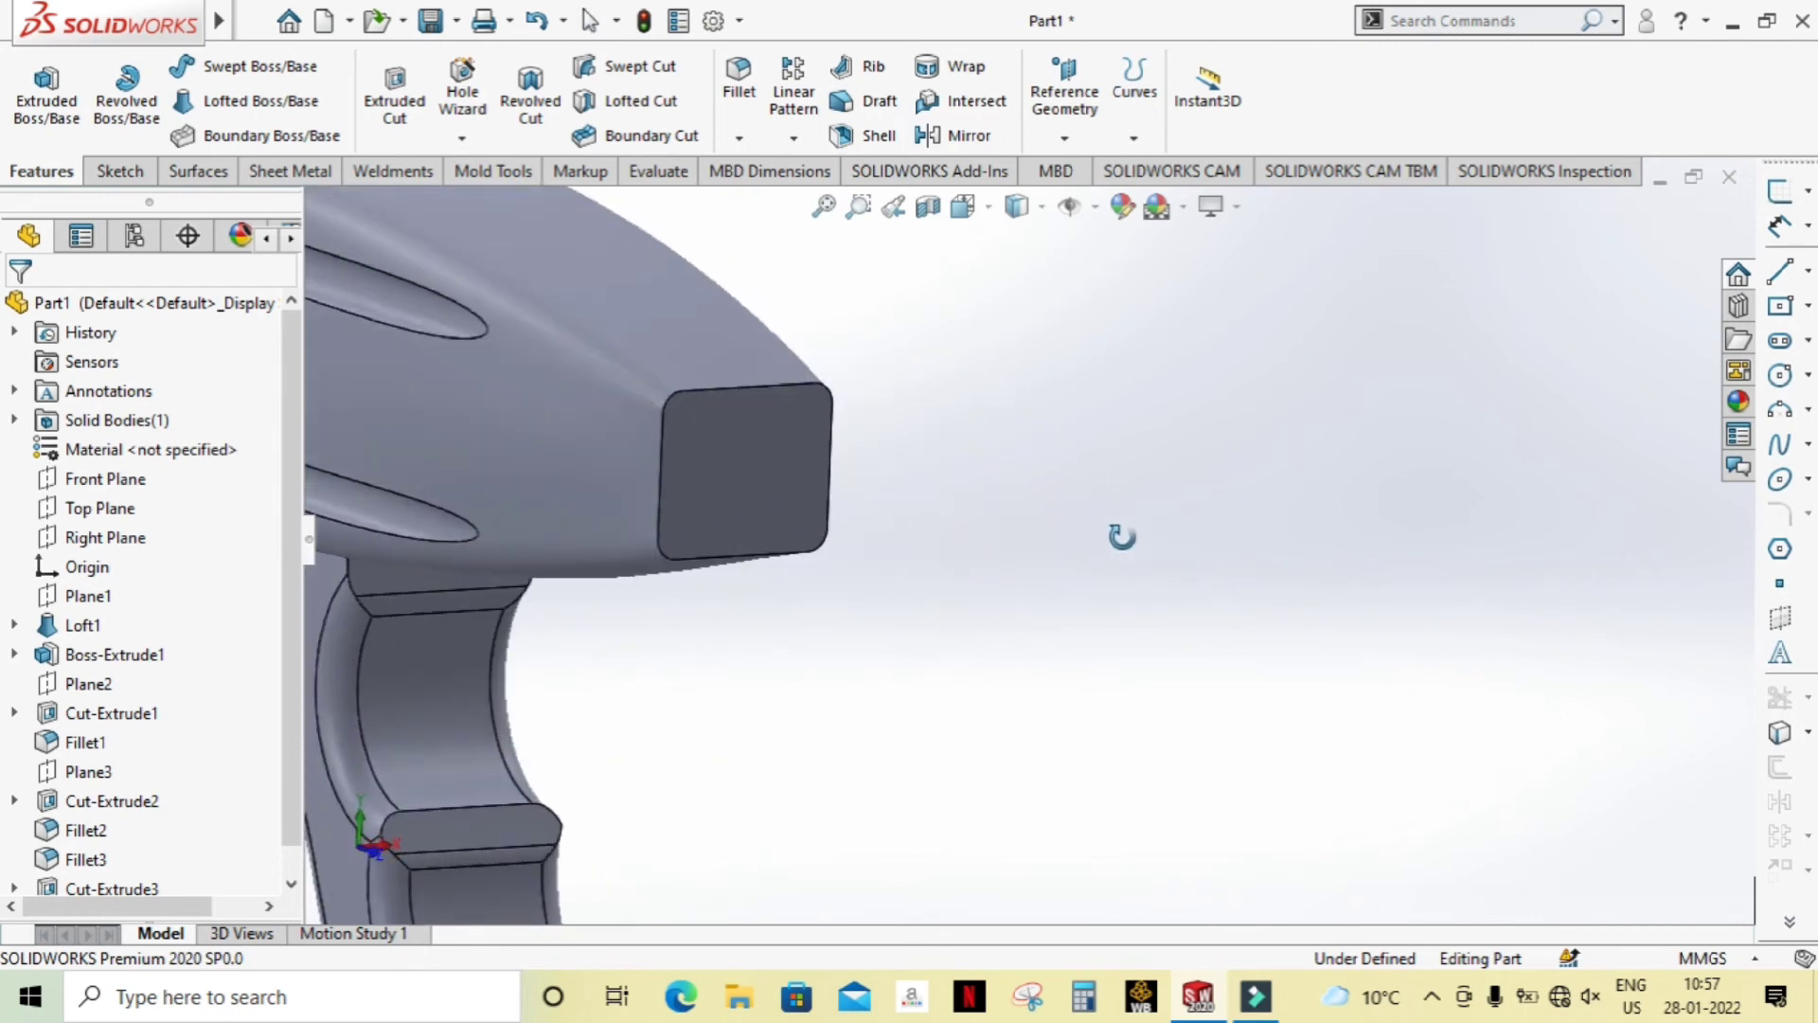
click(737, 449)
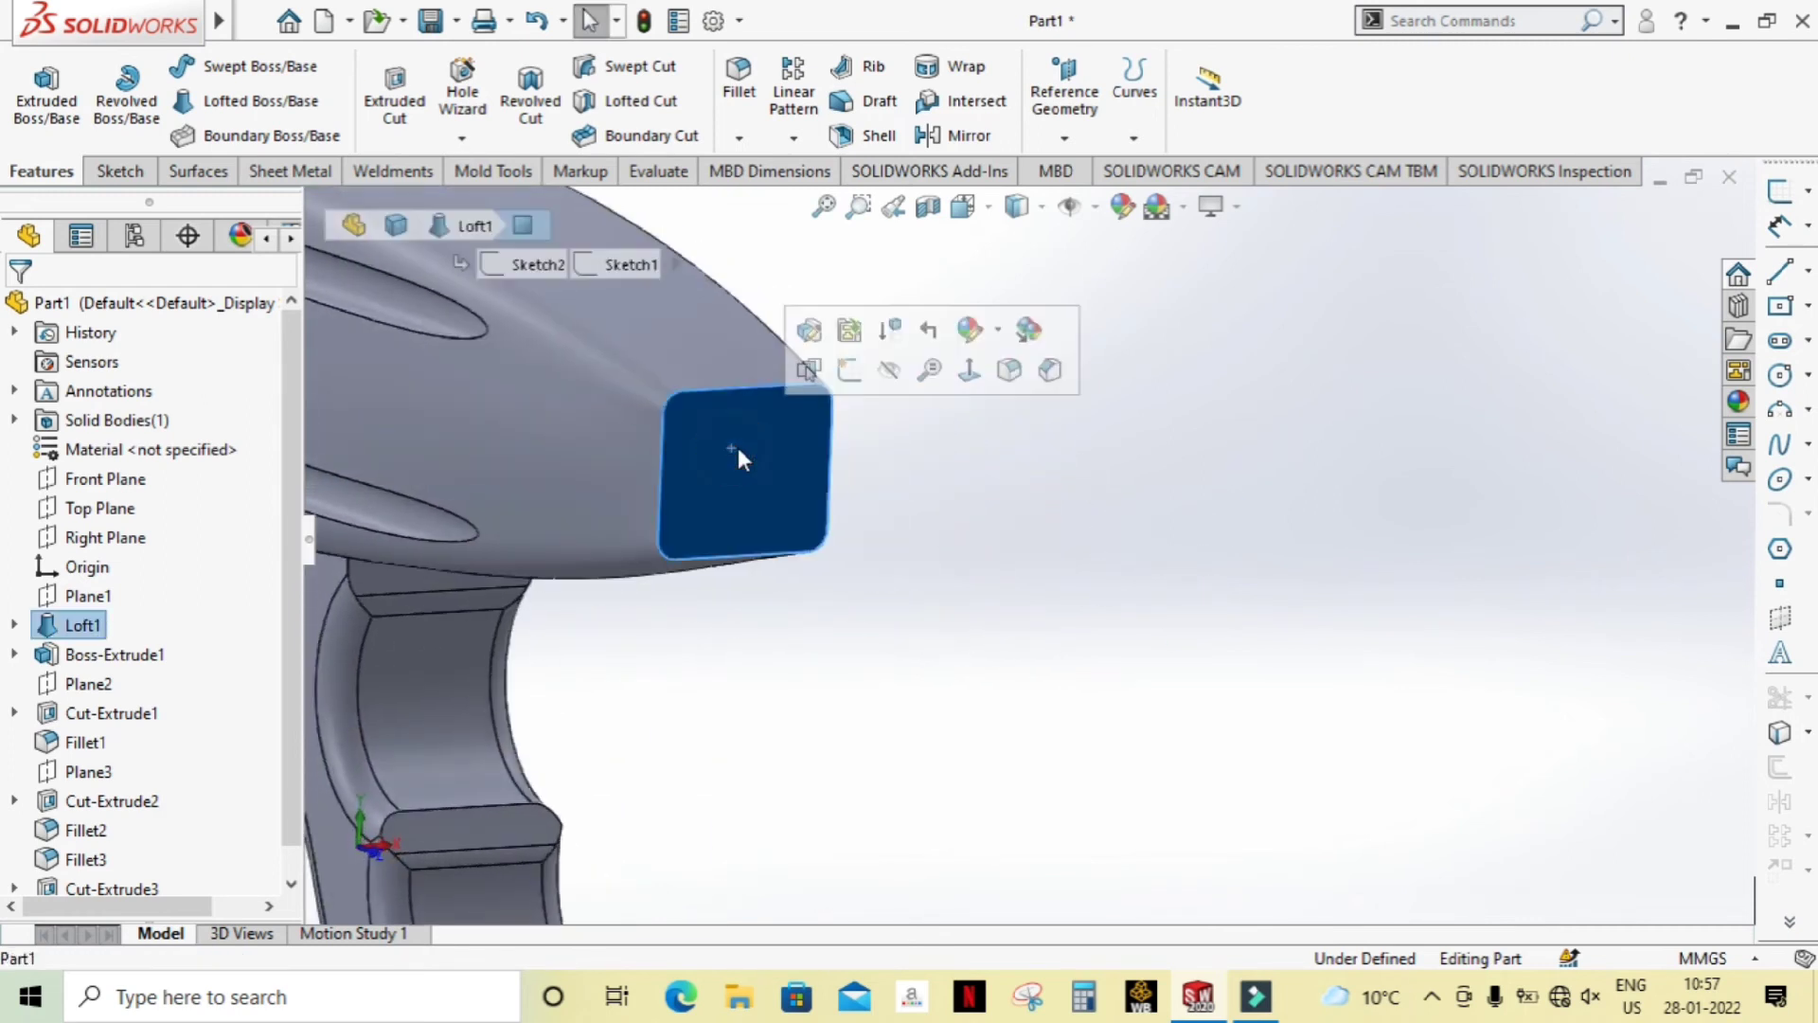
click(845, 375)
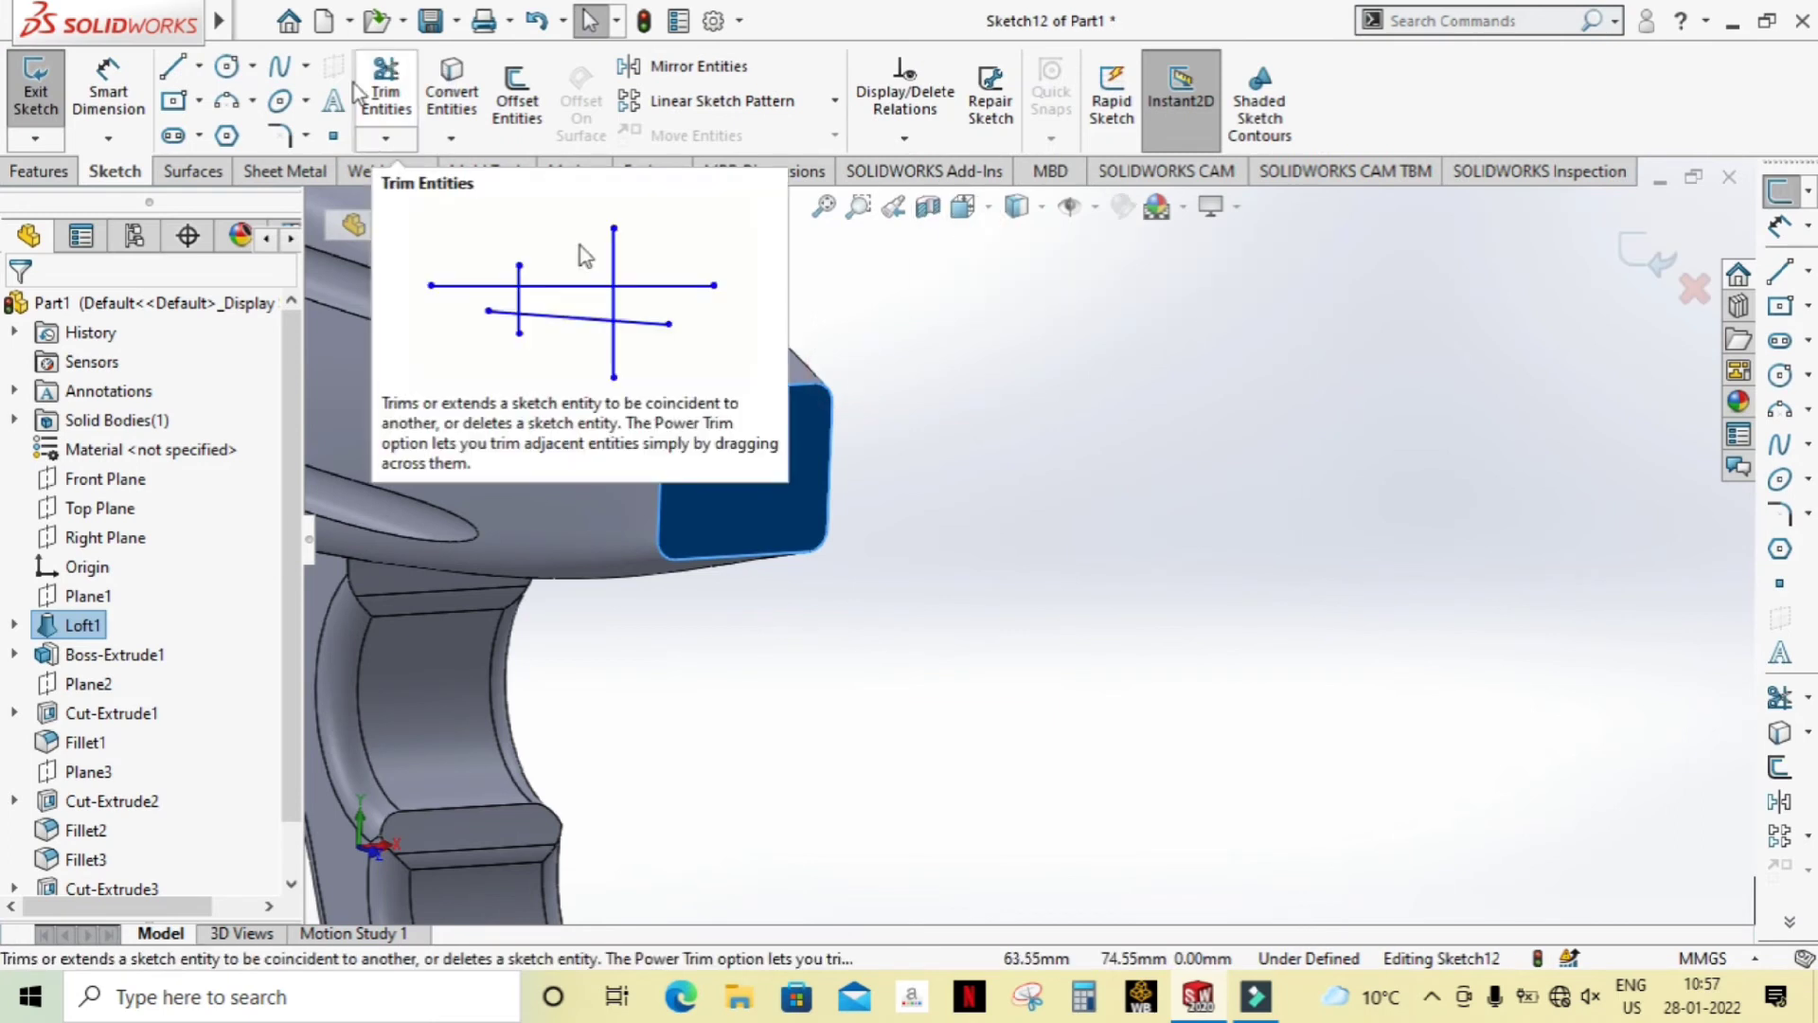
Step: Draw a centre rectangle anchored at the sketch origin on the end face
click(174, 100)
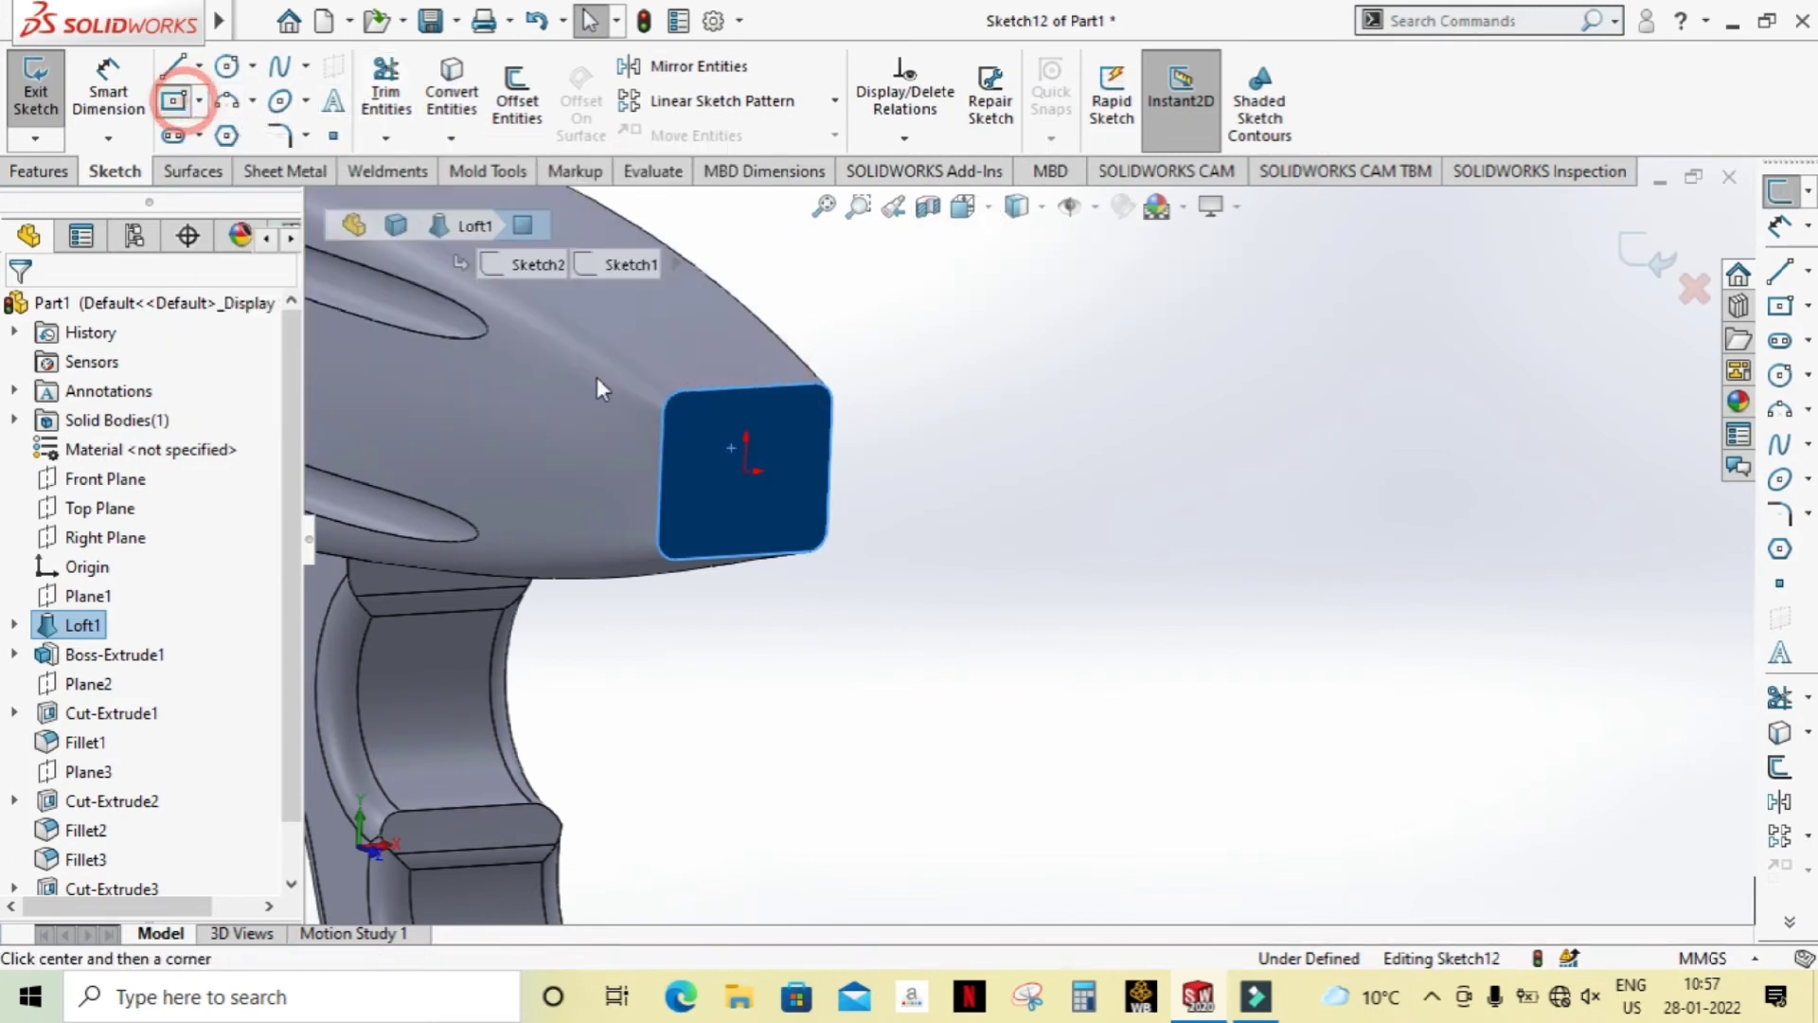
click(746, 471)
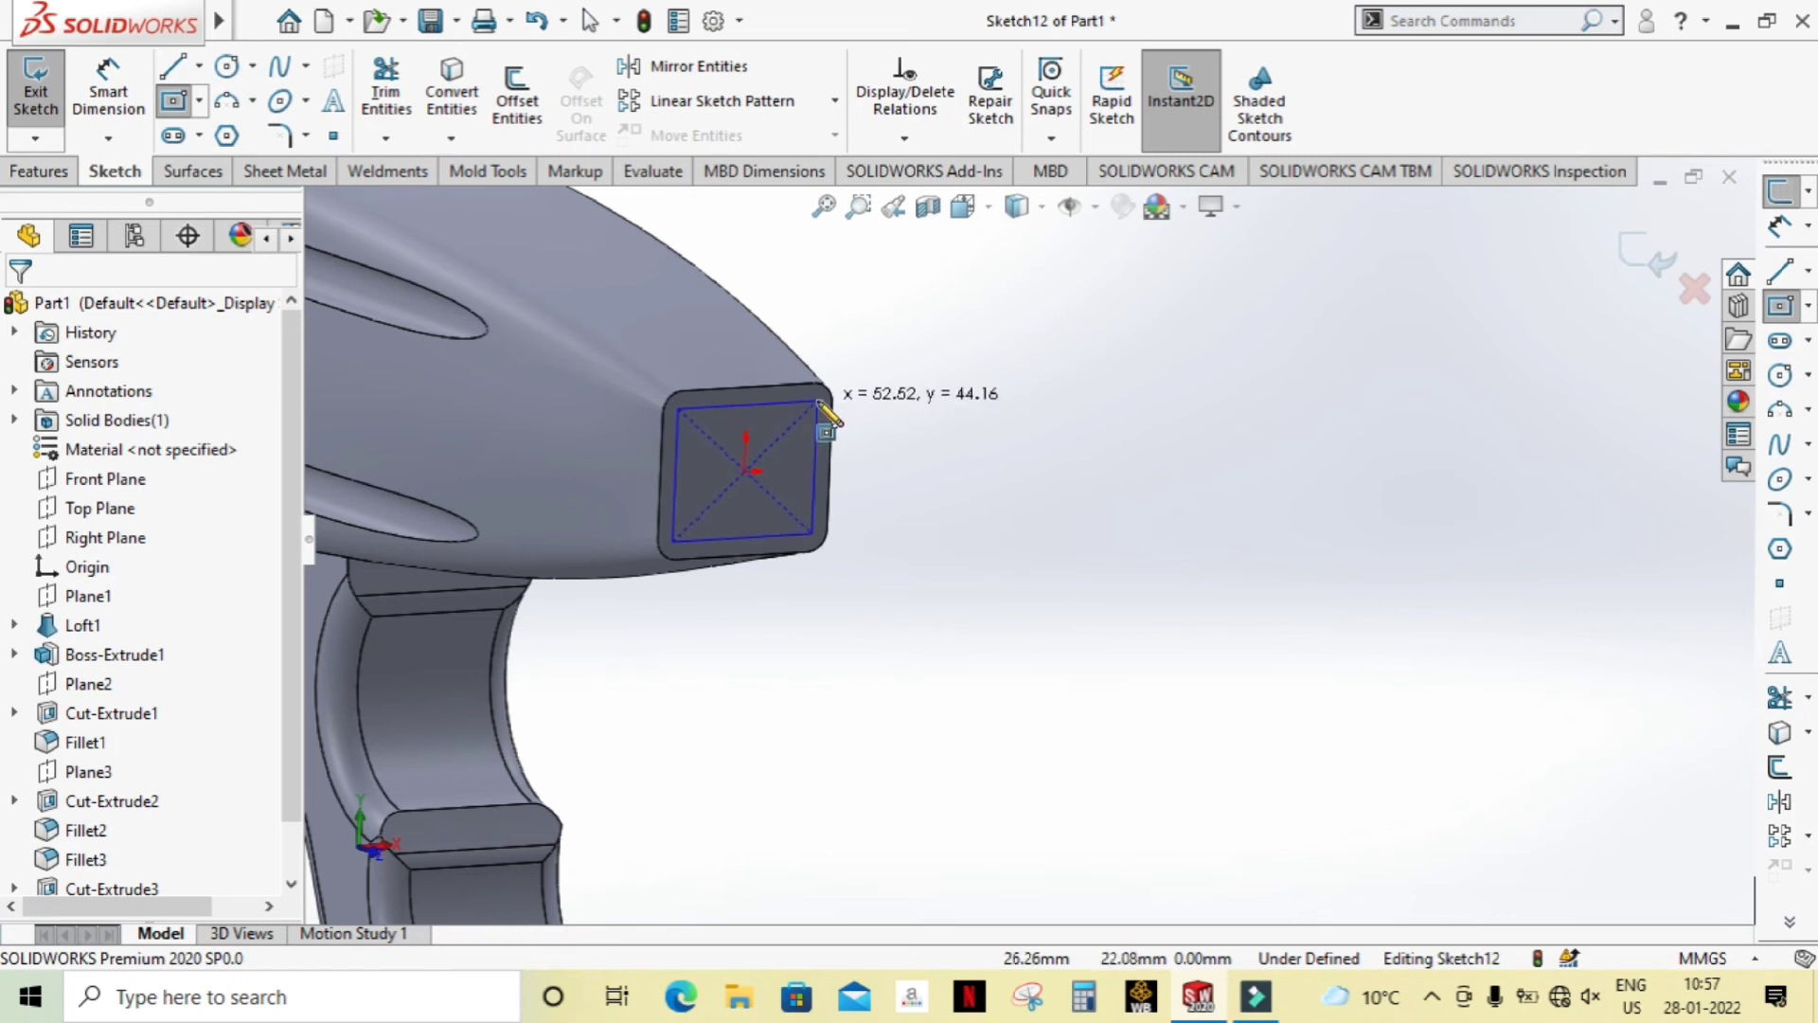
click(819, 405)
middle_drag(994, 527, 1008, 557)
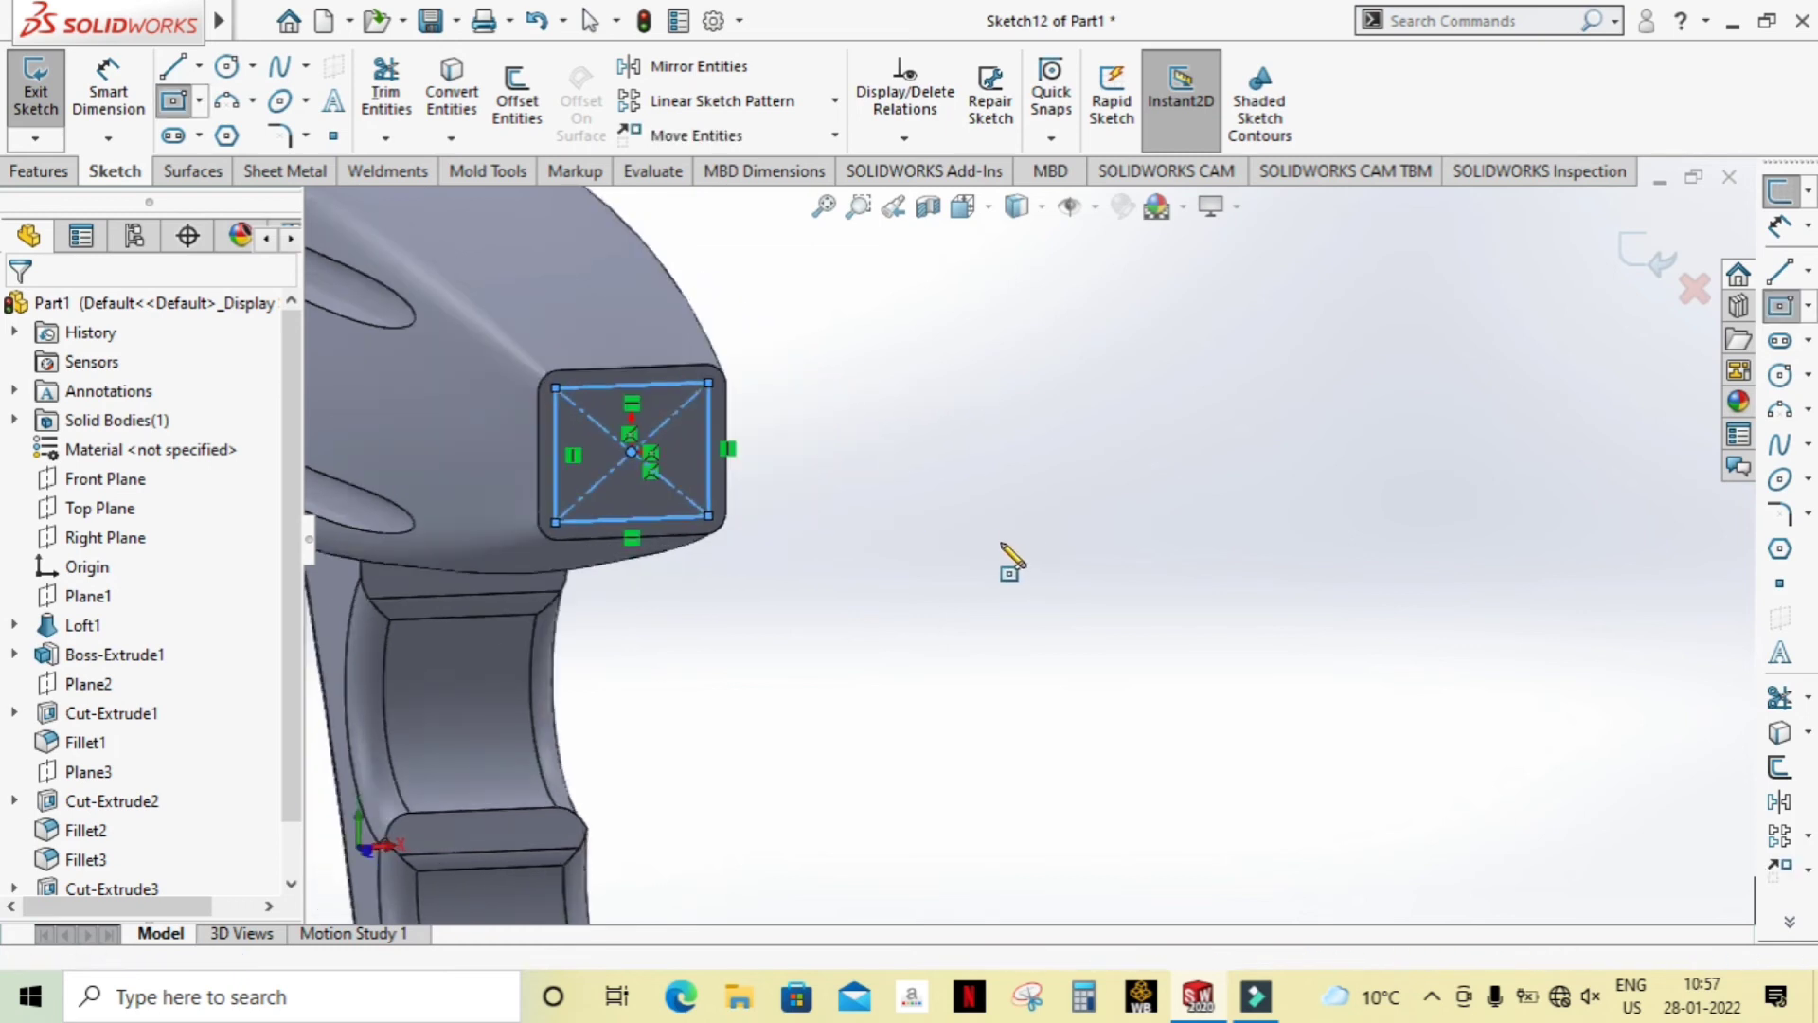
key(Escape)
click(108, 90)
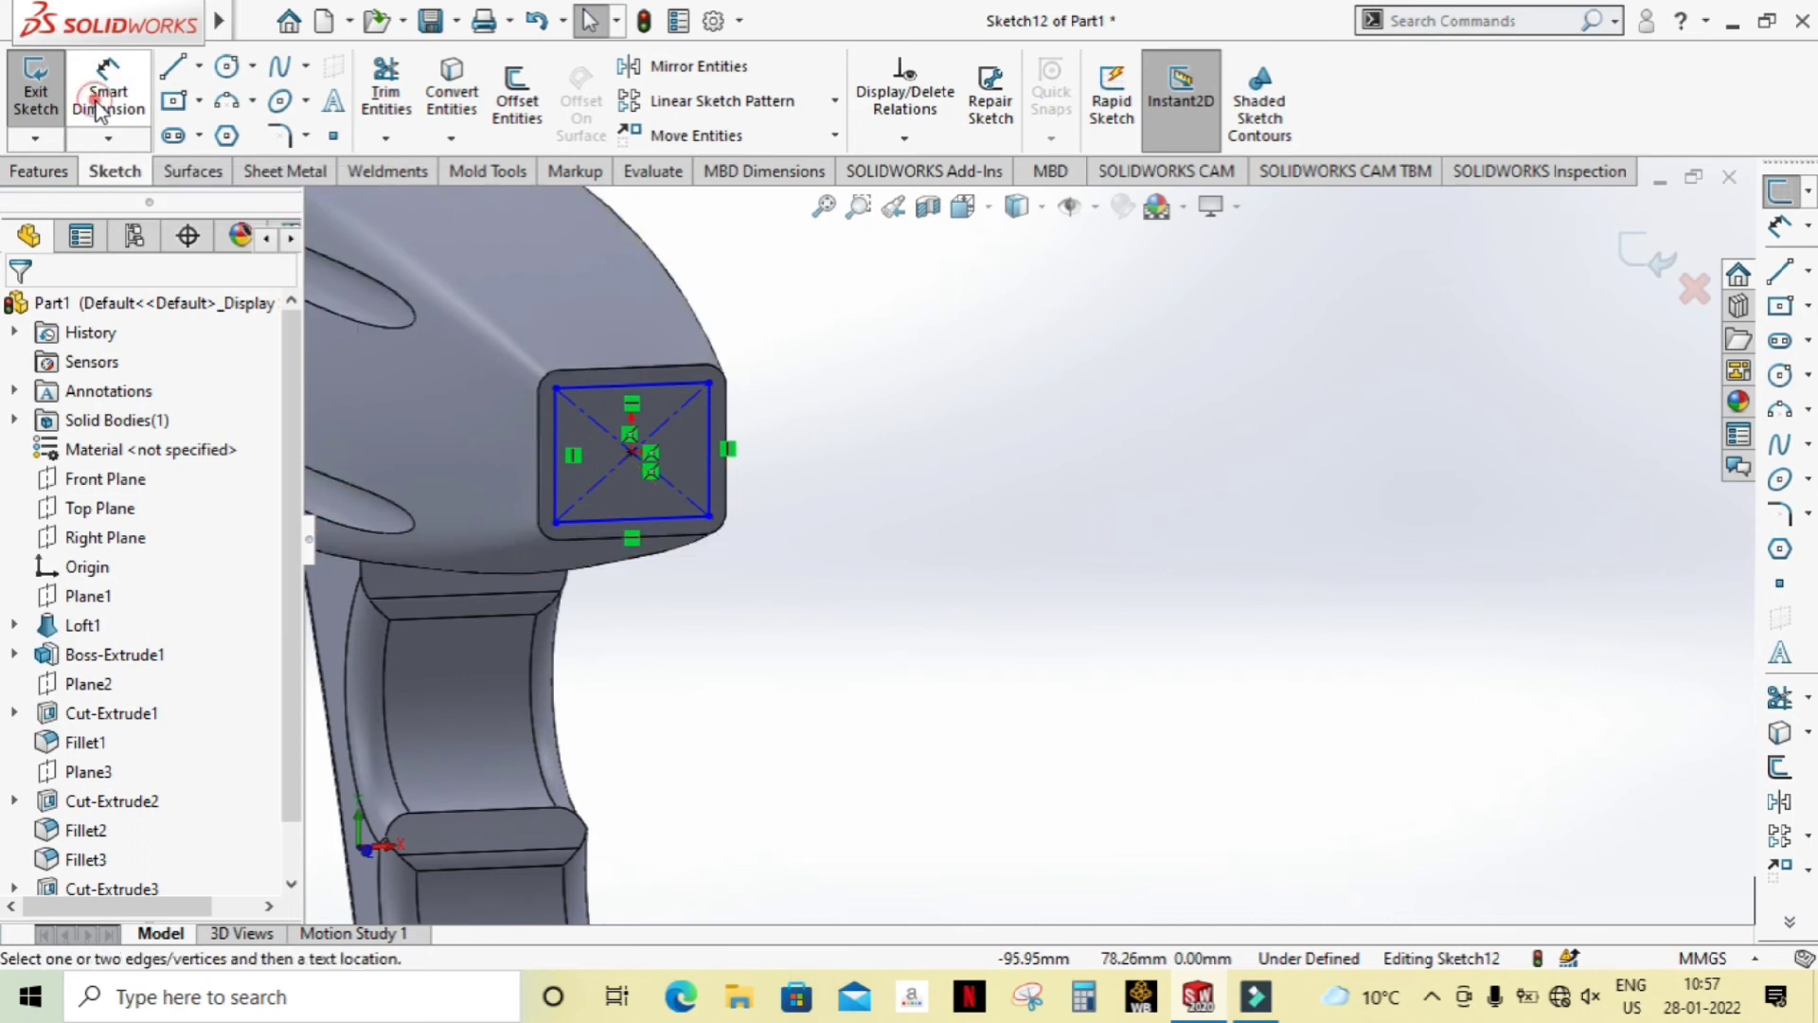
Step: Dimension the rectangle's top edge 50 mm and left edge 46 mm
click(618, 385)
click(621, 305)
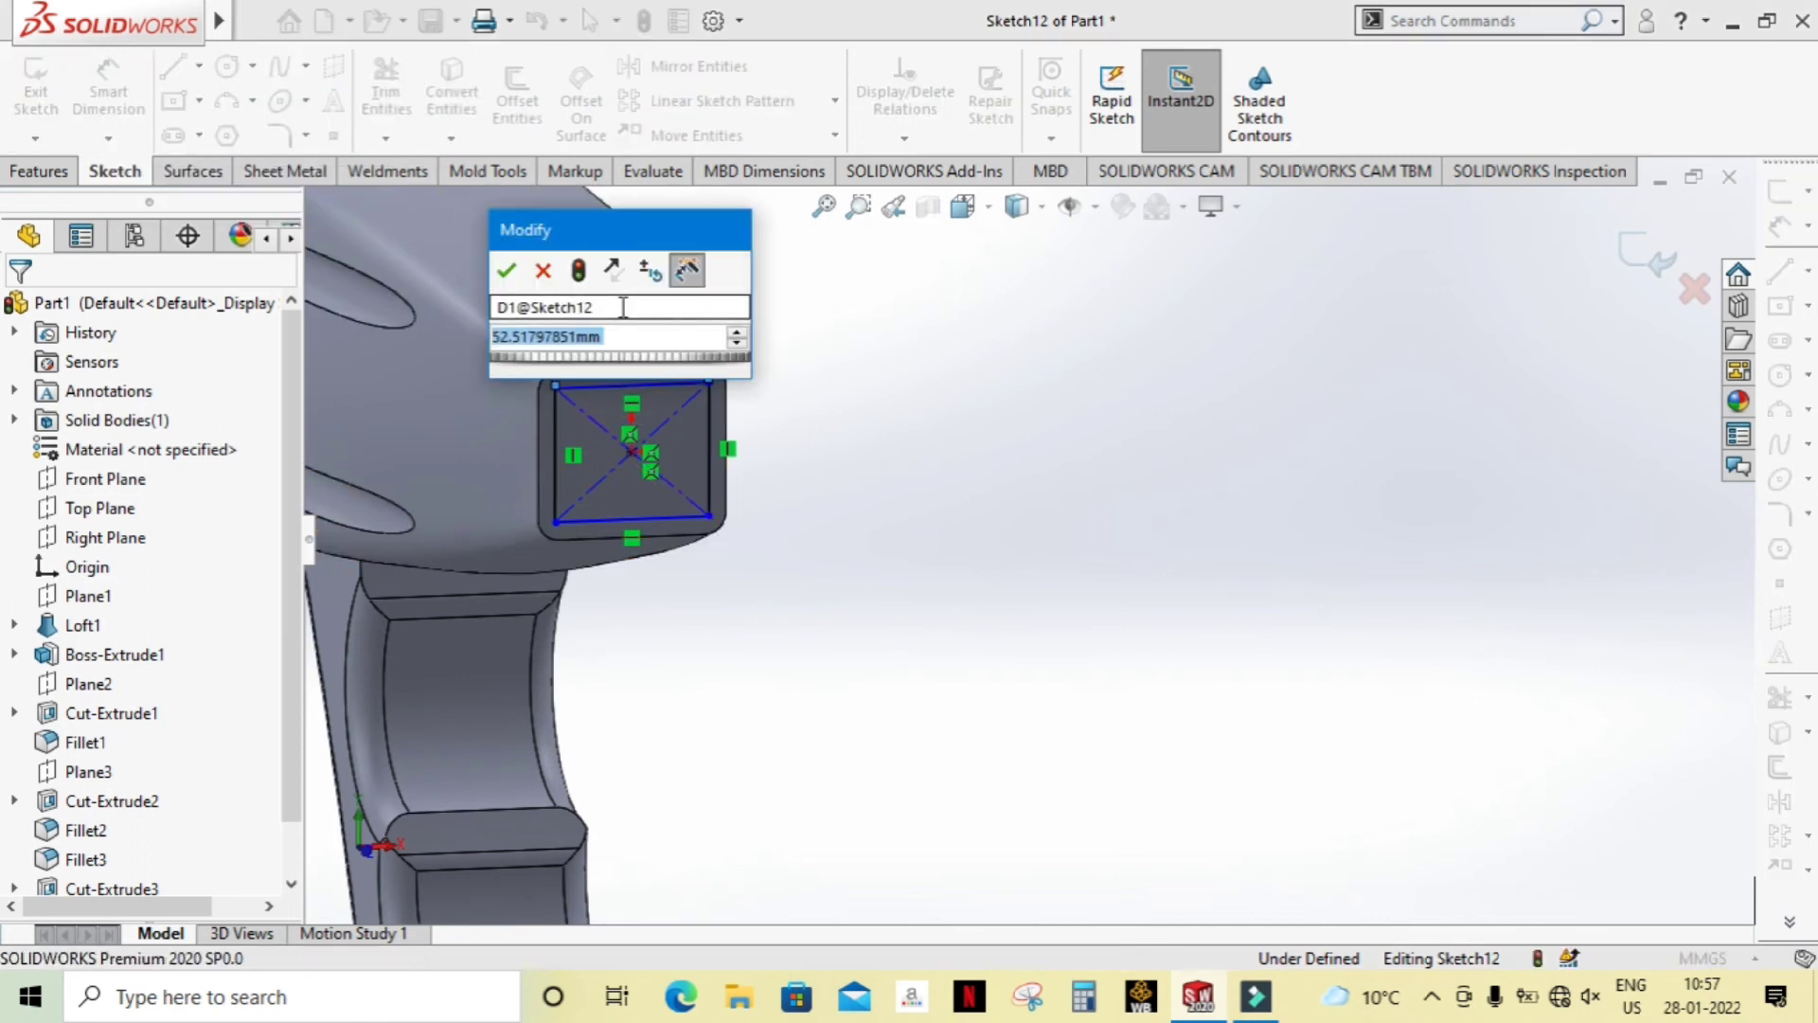
click(561, 426)
click(498, 431)
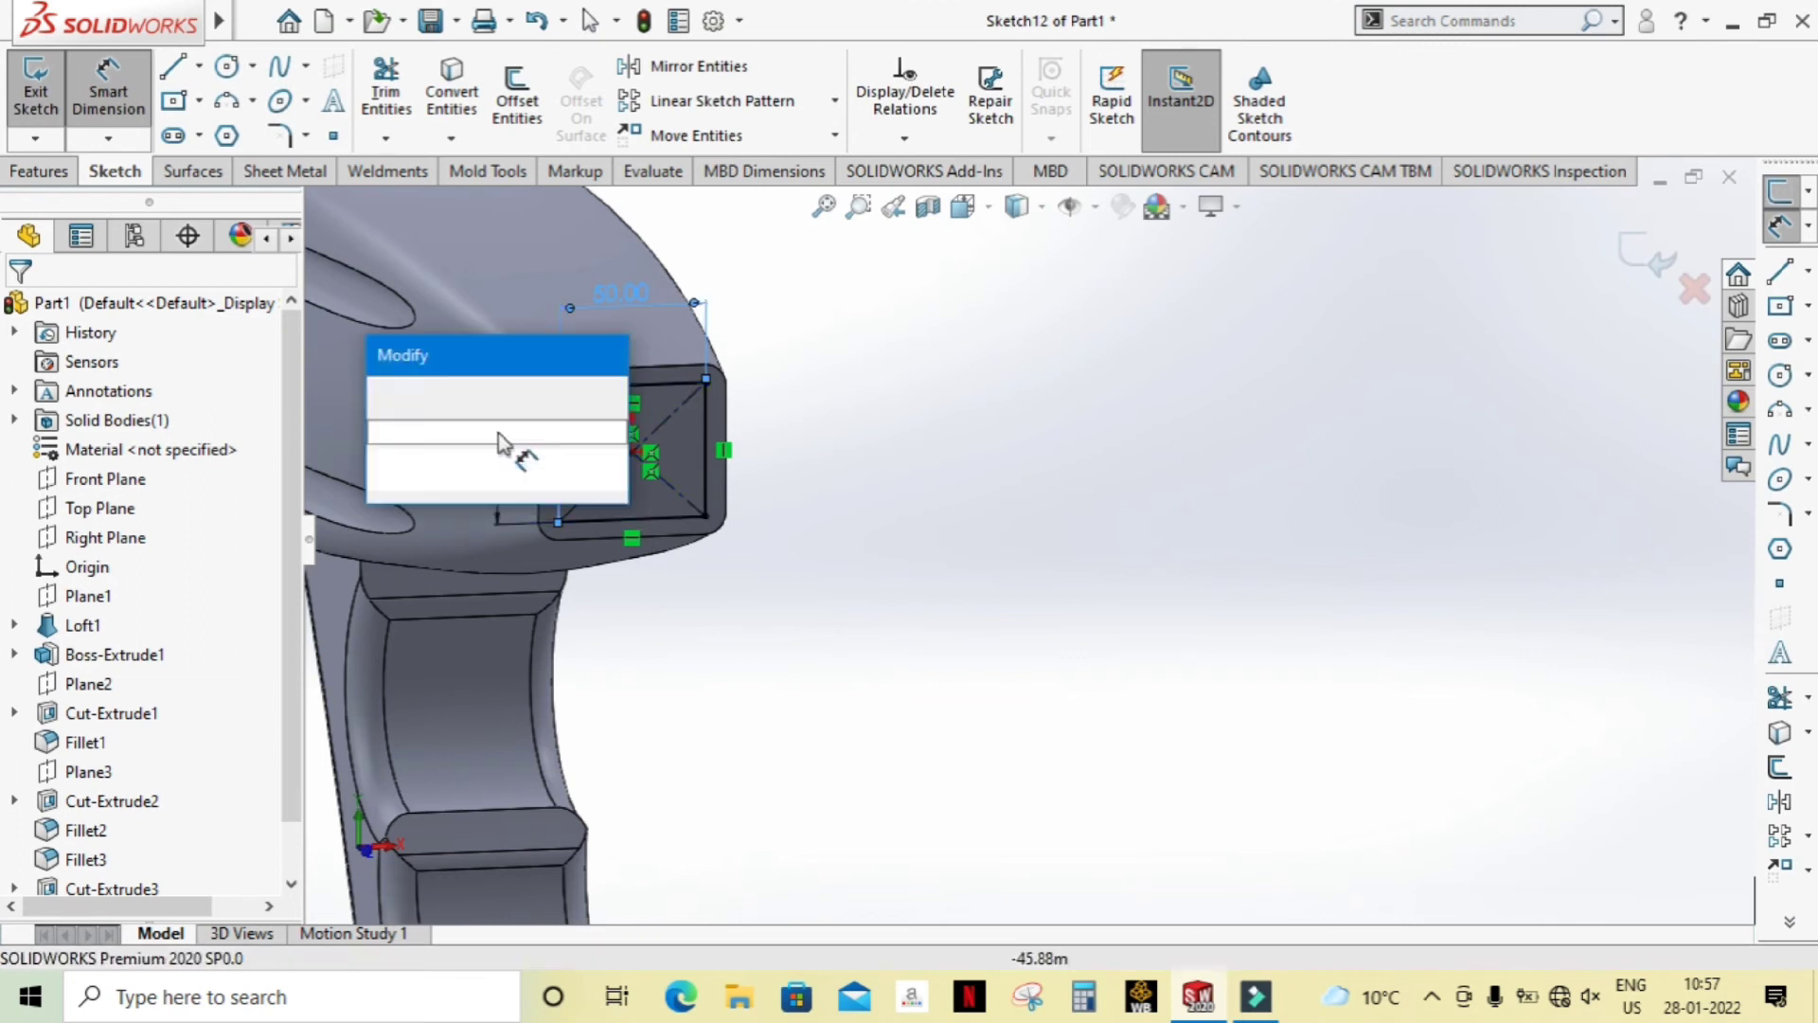
text(46)
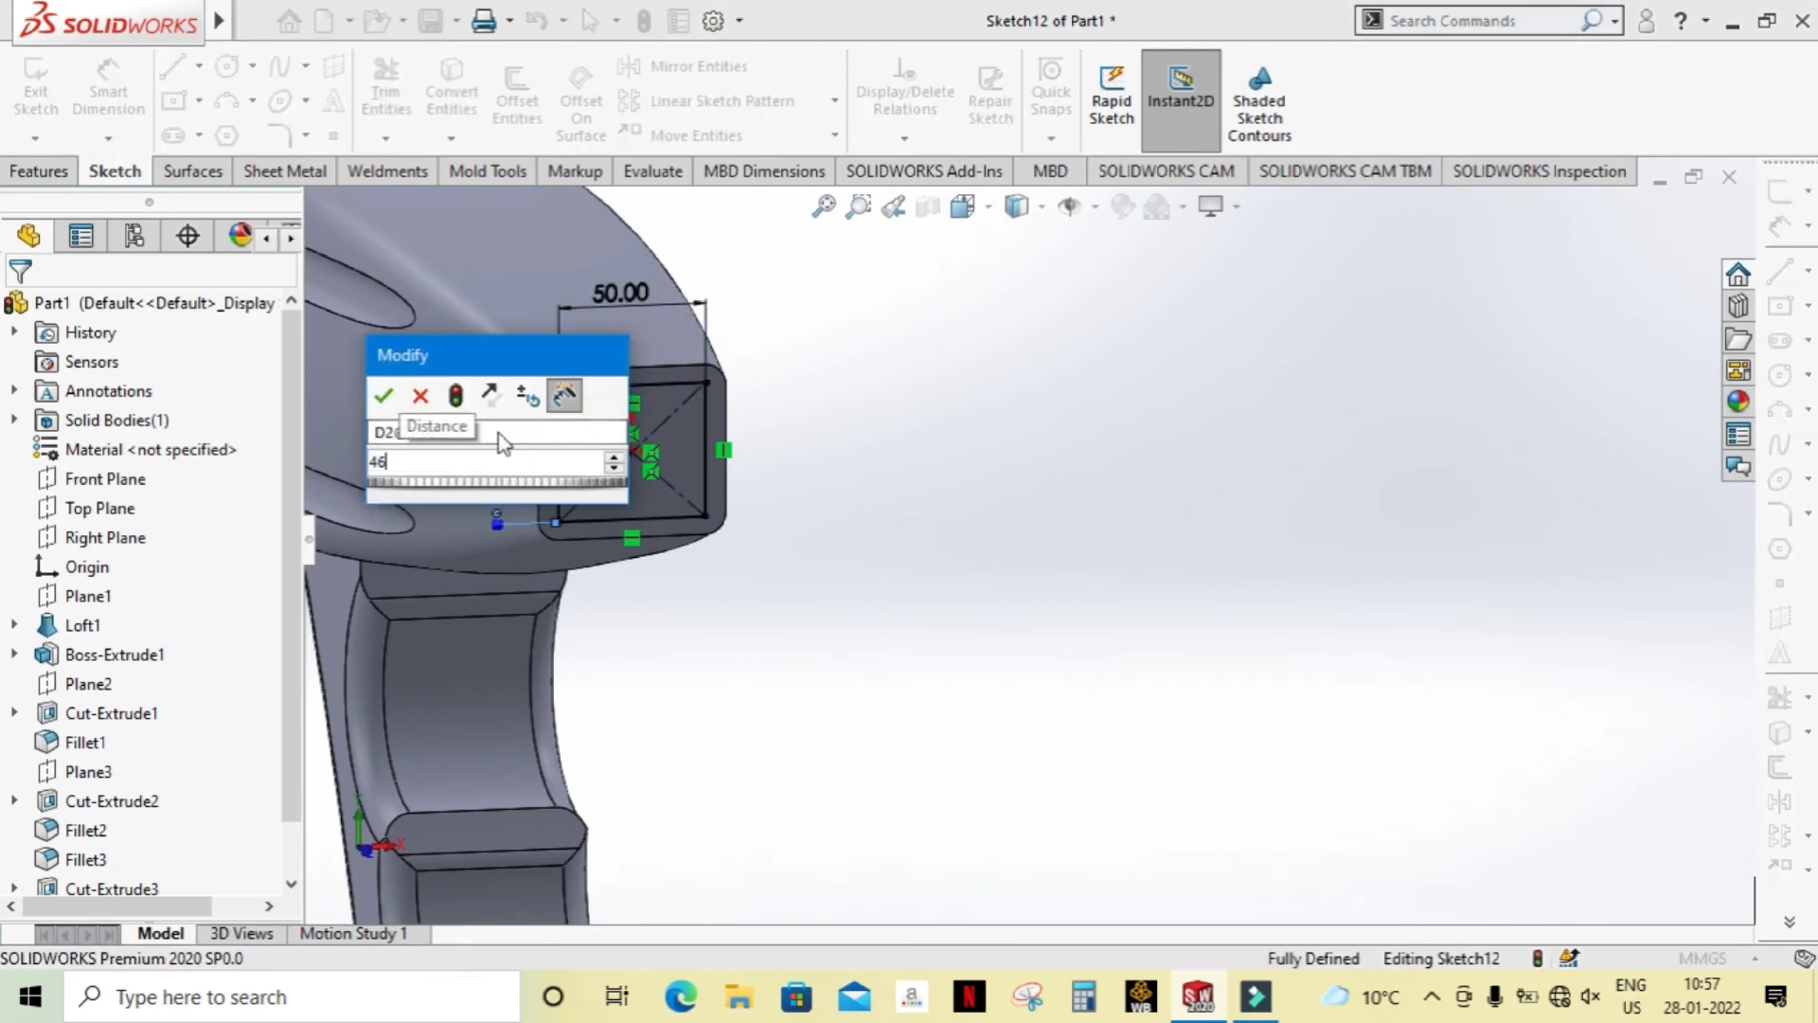
key(Return)
click(46, 172)
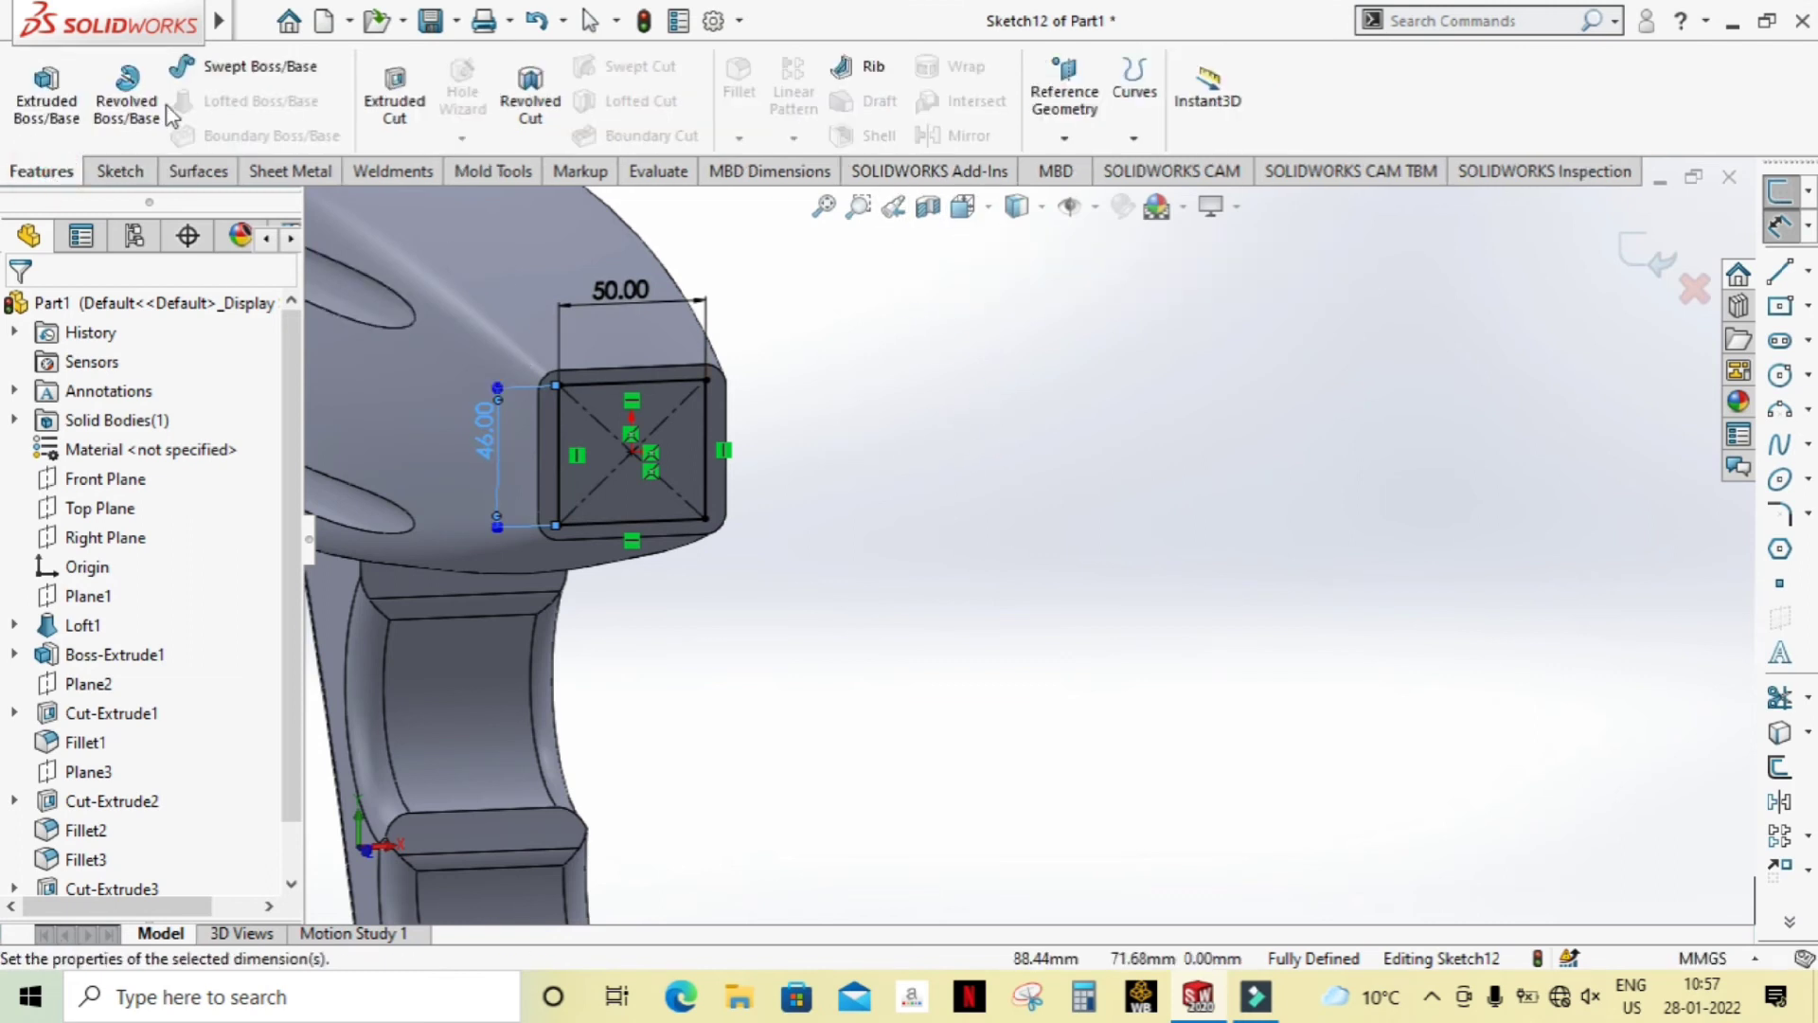
Step: Extrude-cut the rectangle 120 mm Blind into the end of the head
click(381, 110)
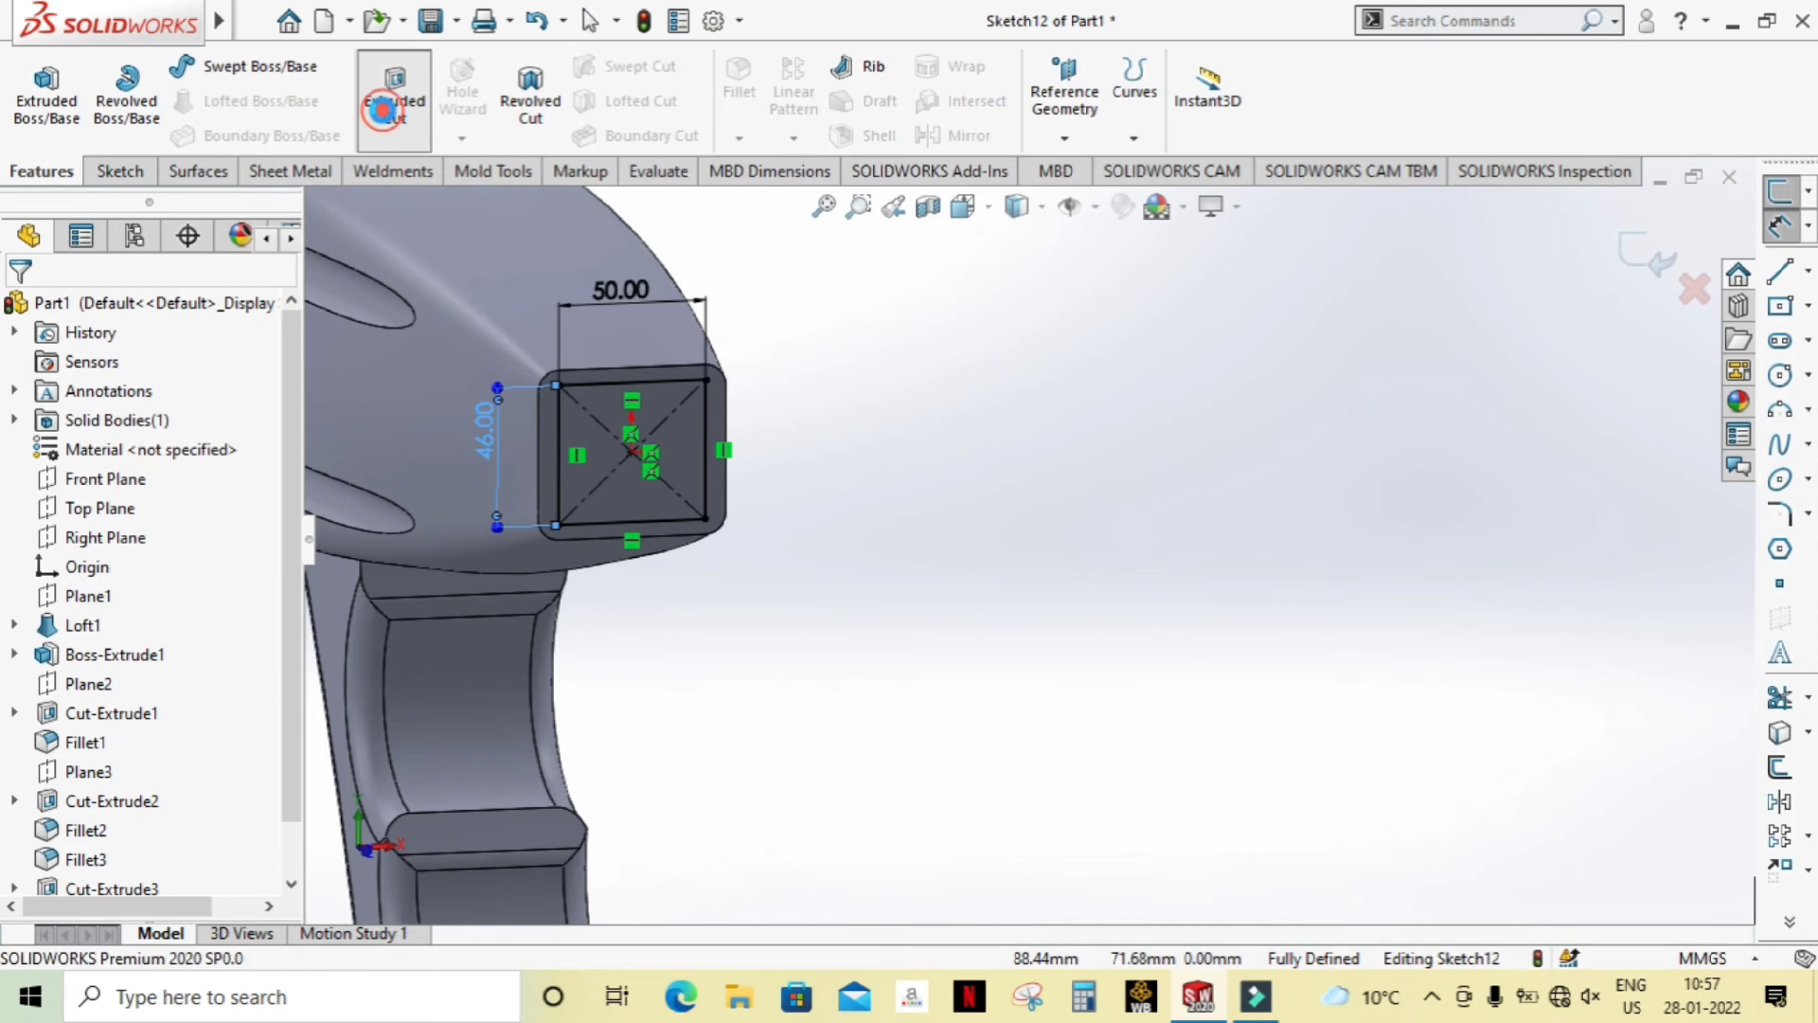
mouse_move(1002, 495)
middle_down()
mouse_move(1165, 527)
mouse_move(1275, 702)
mouse_move(1234, 540)
middle_up()
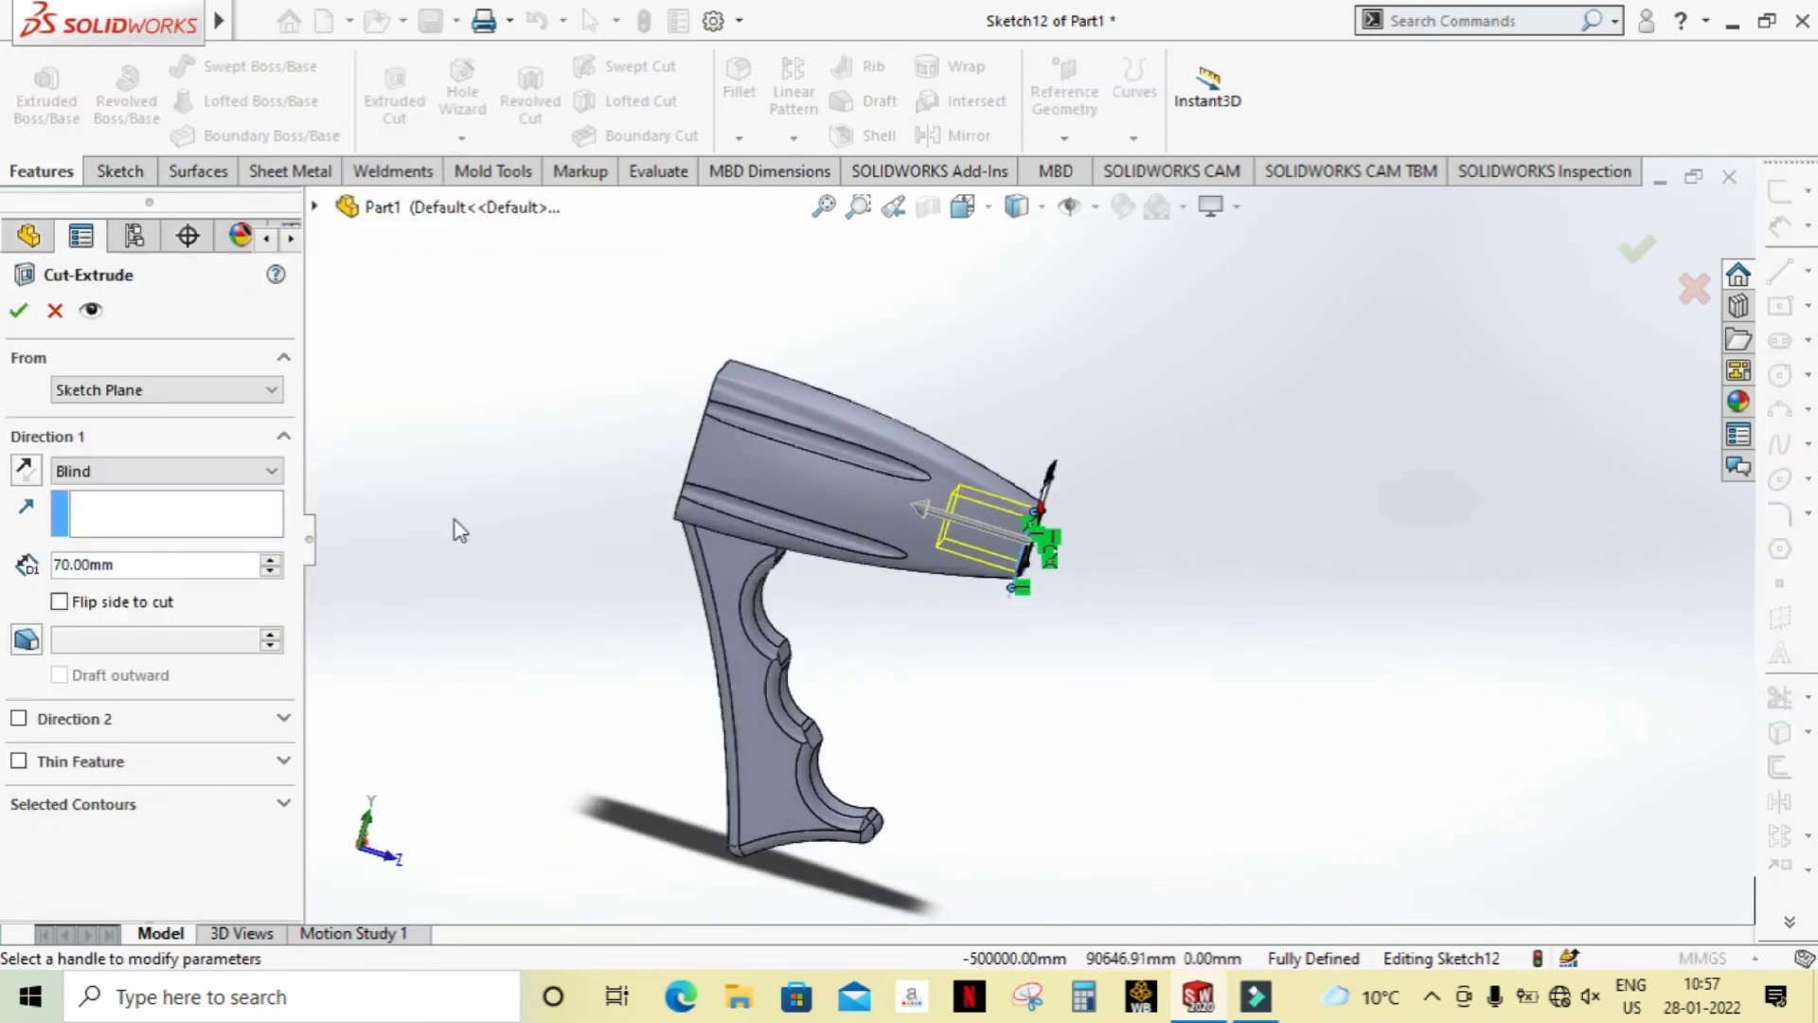
double_click(216, 566)
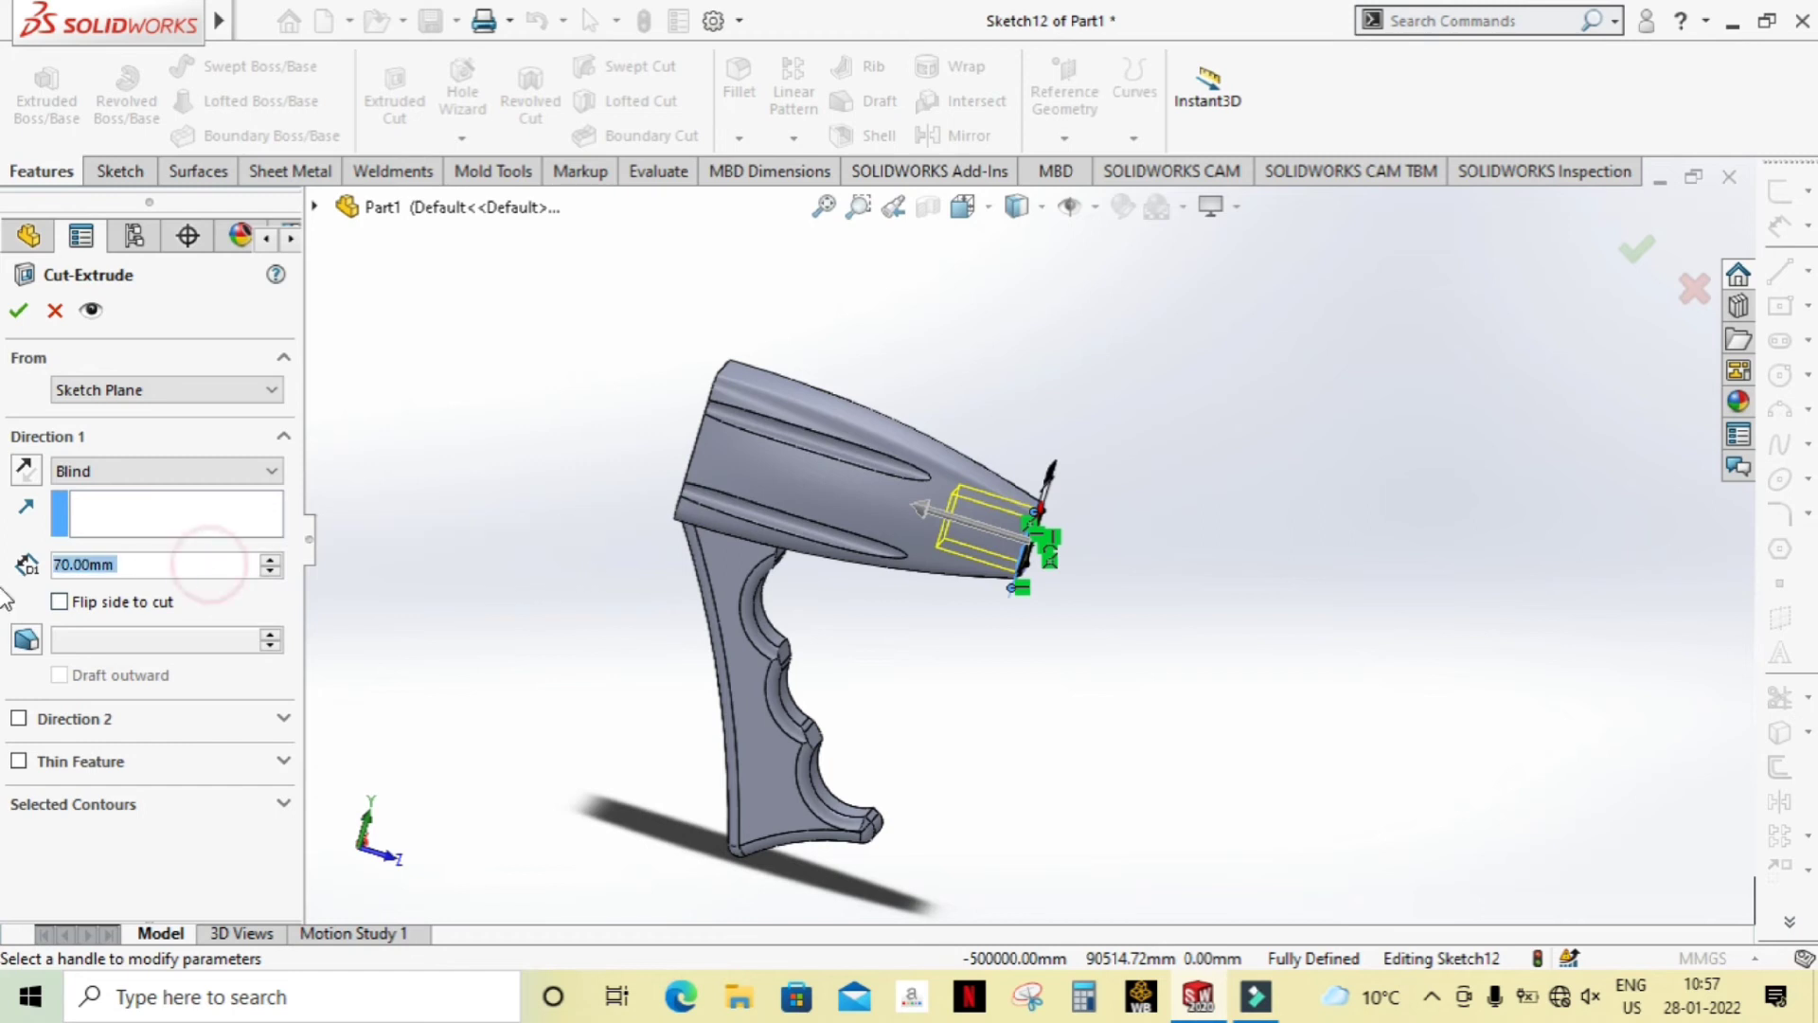
text(120)
key(Return)
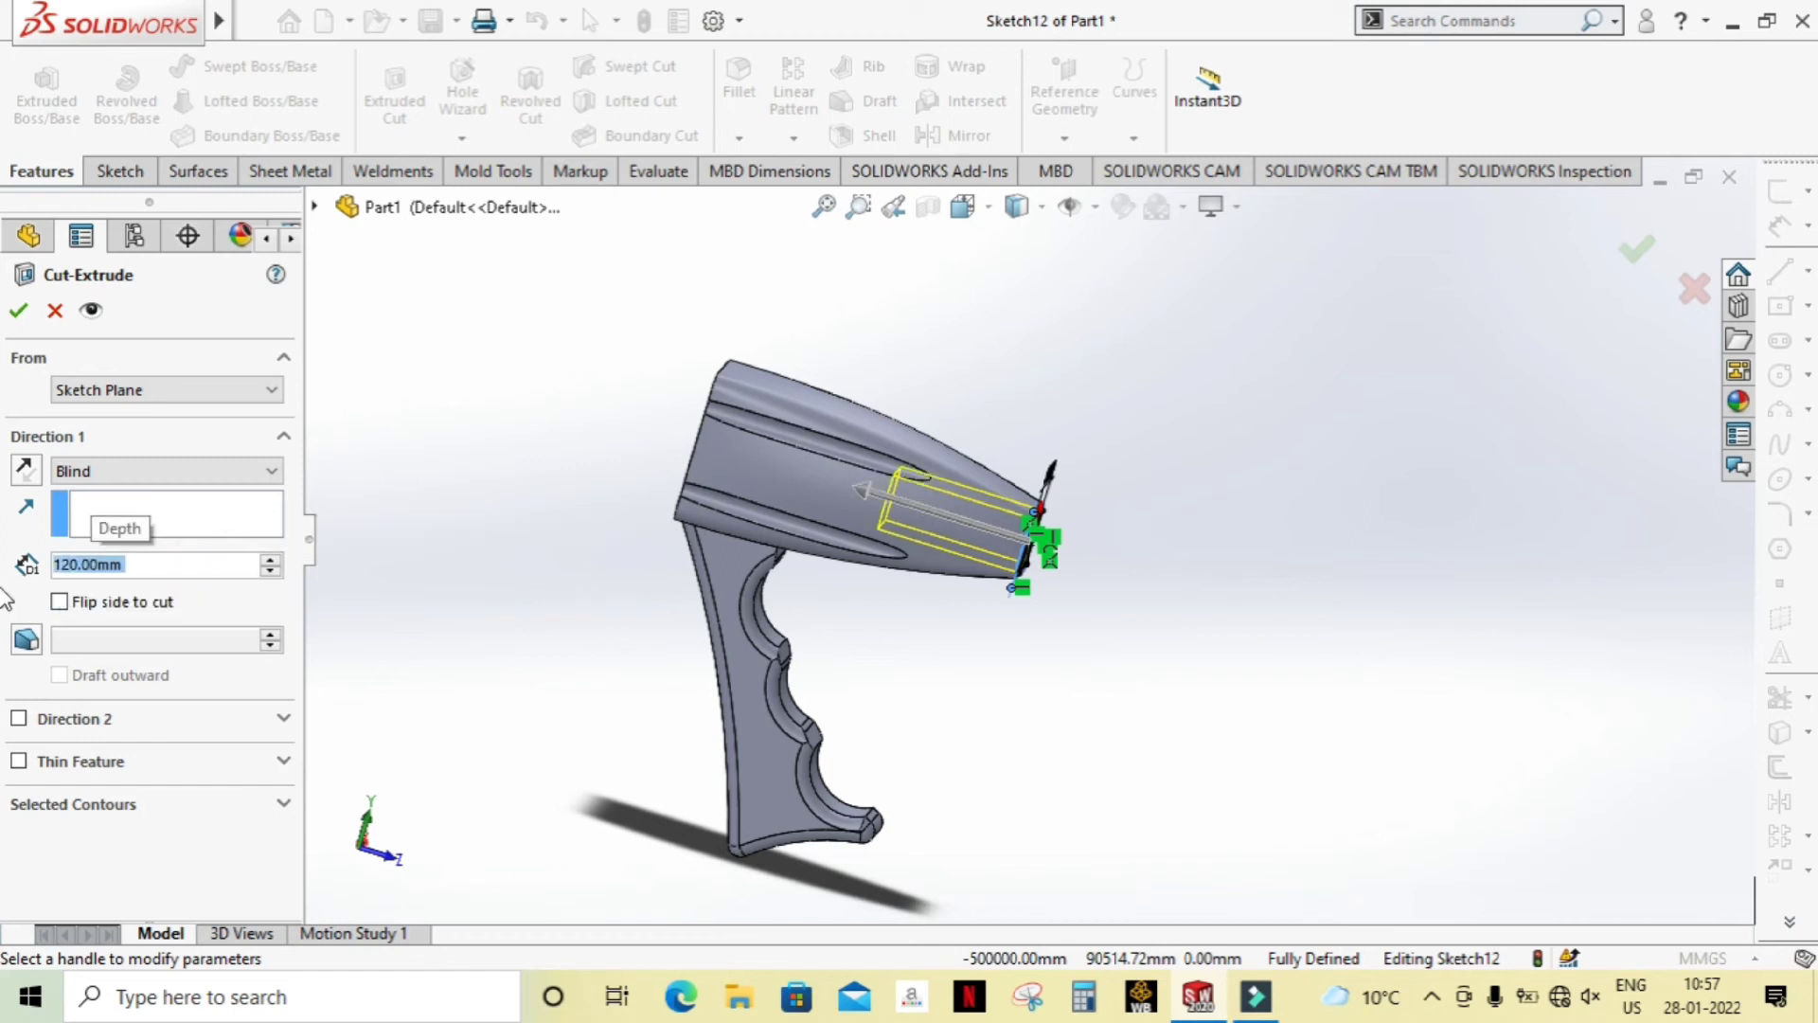
click(17, 315)
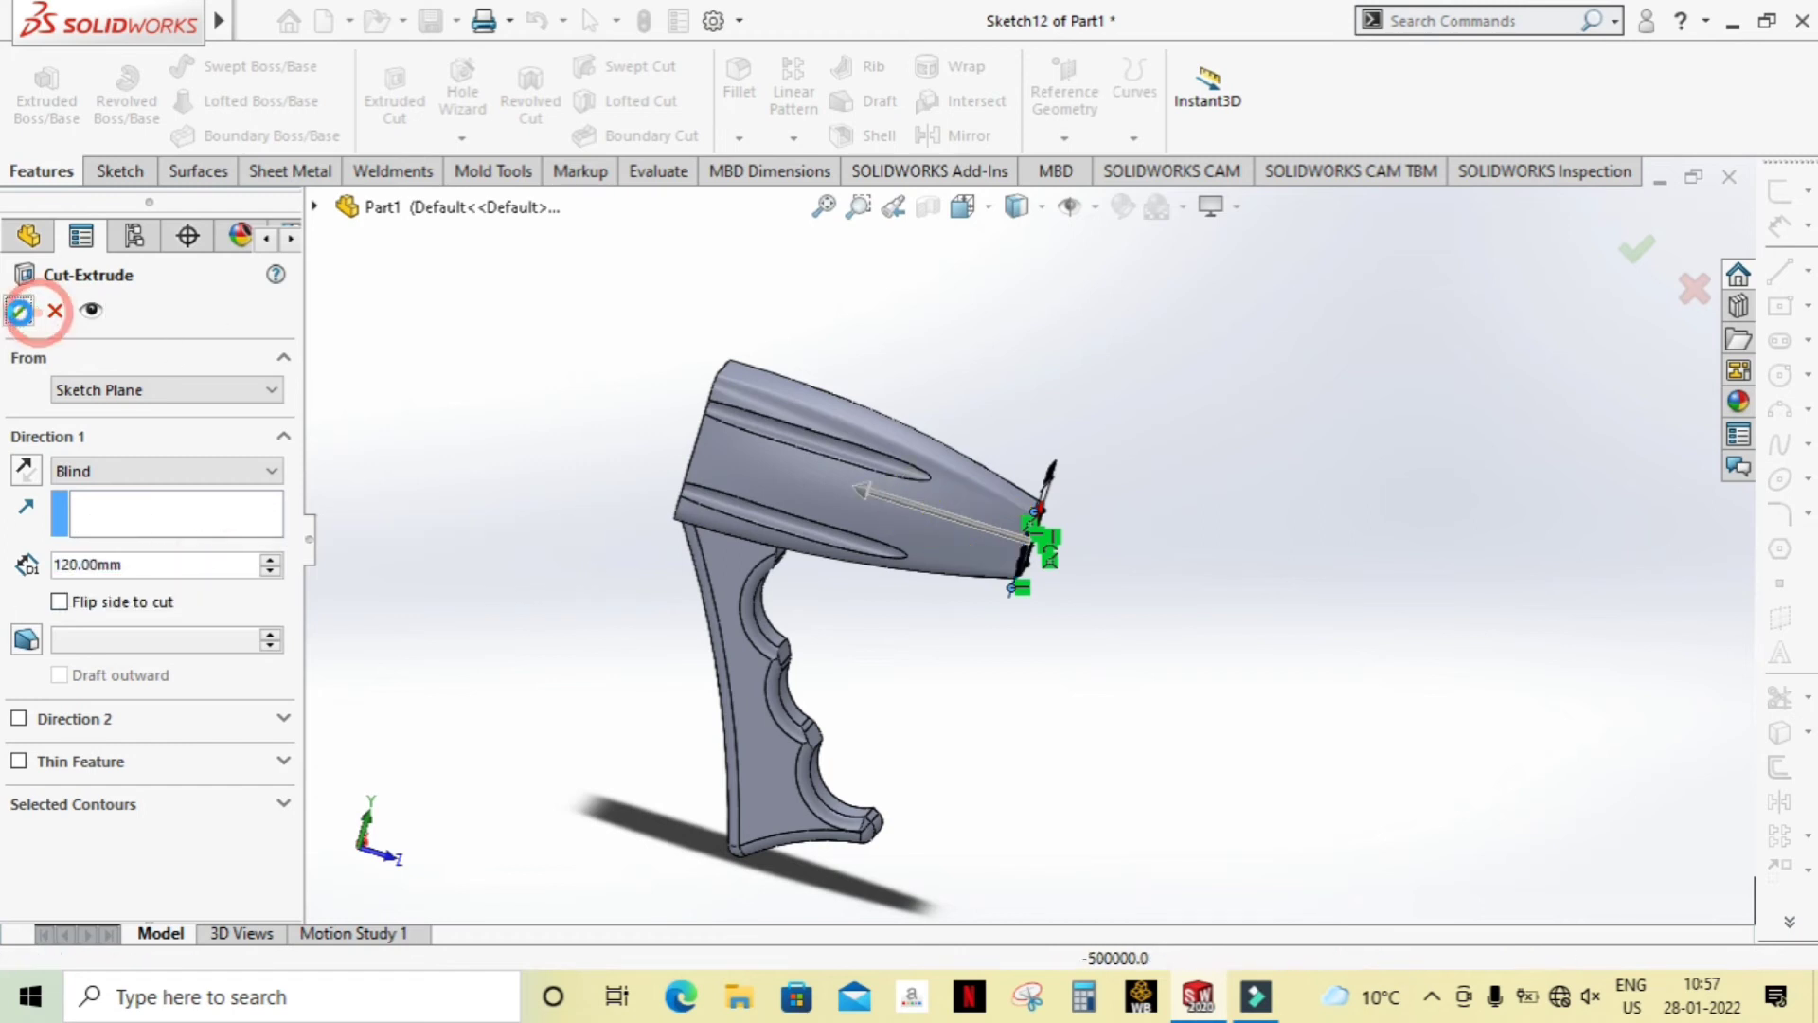
mouse_move(1171, 645)
middle_down()
mouse_move(1080, 492)
mouse_move(1035, 585)
mouse_move(1132, 600)
mouse_move(1200, 755)
mouse_move(1054, 568)
mouse_move(898, 479)
middle_up()
scroll(898, 480, down, 5)
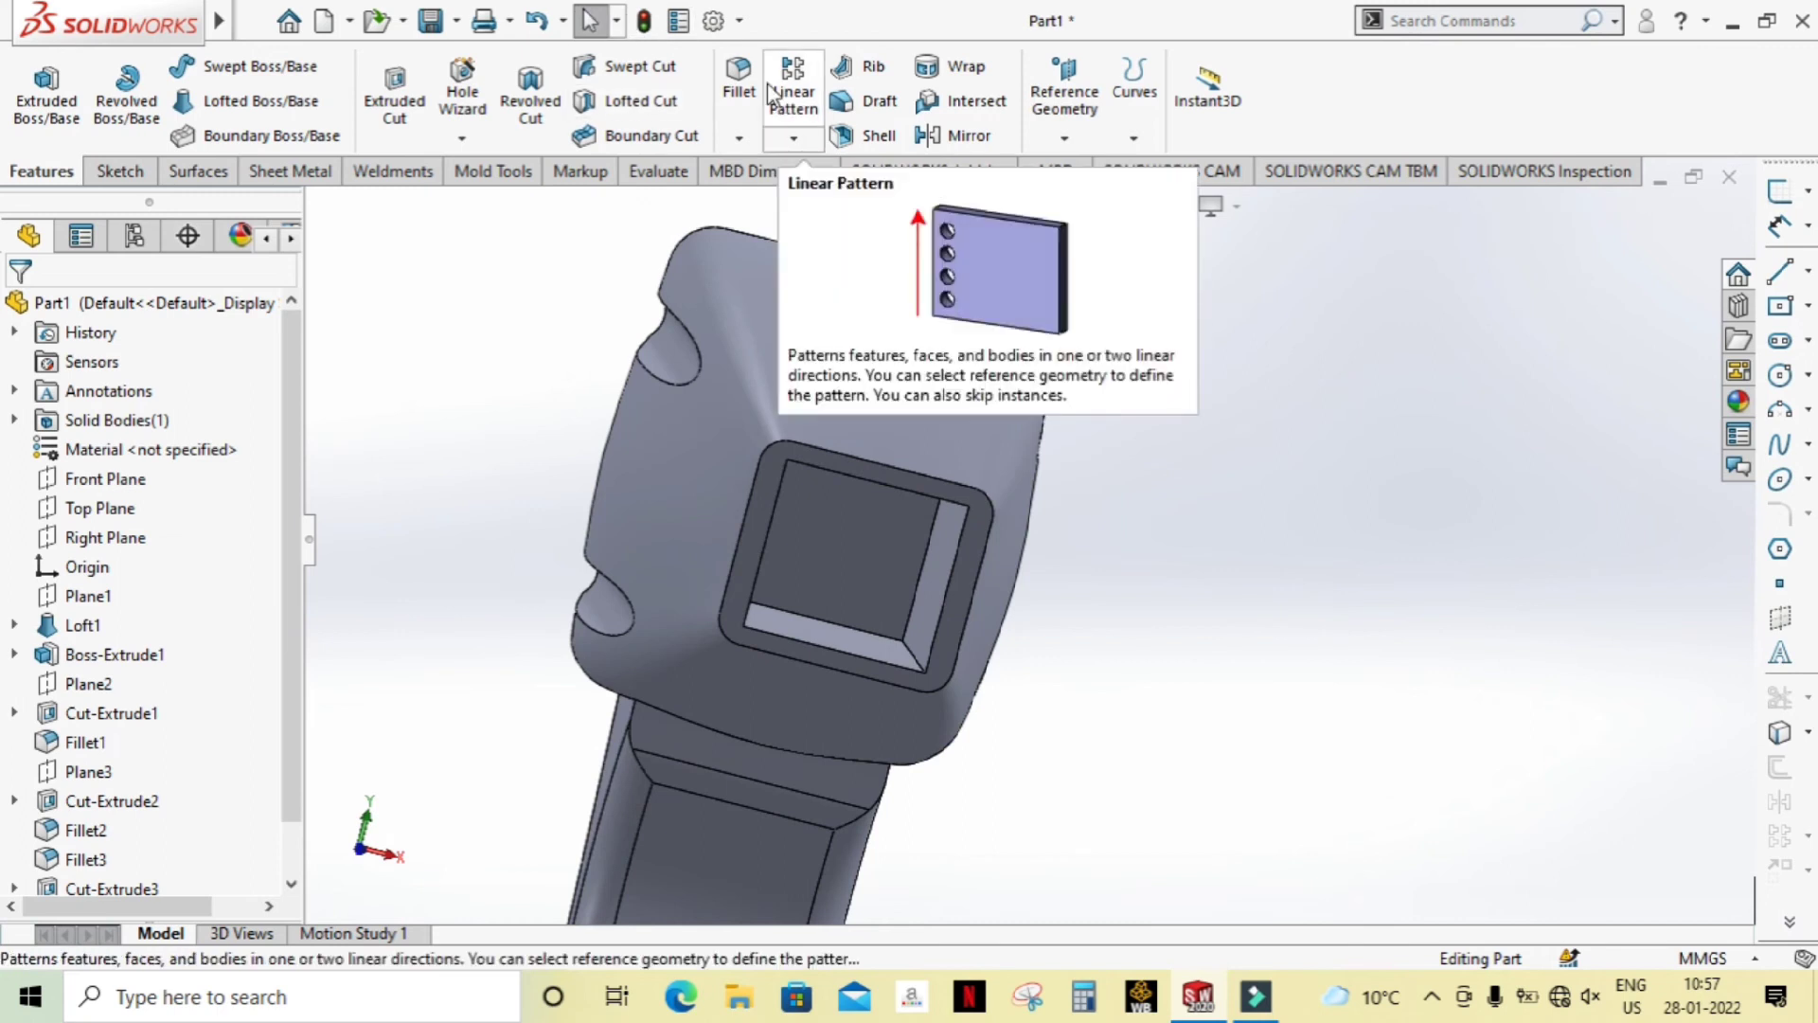
Step: Fillet the square hole's rim face with a 2 mm radius
click(734, 87)
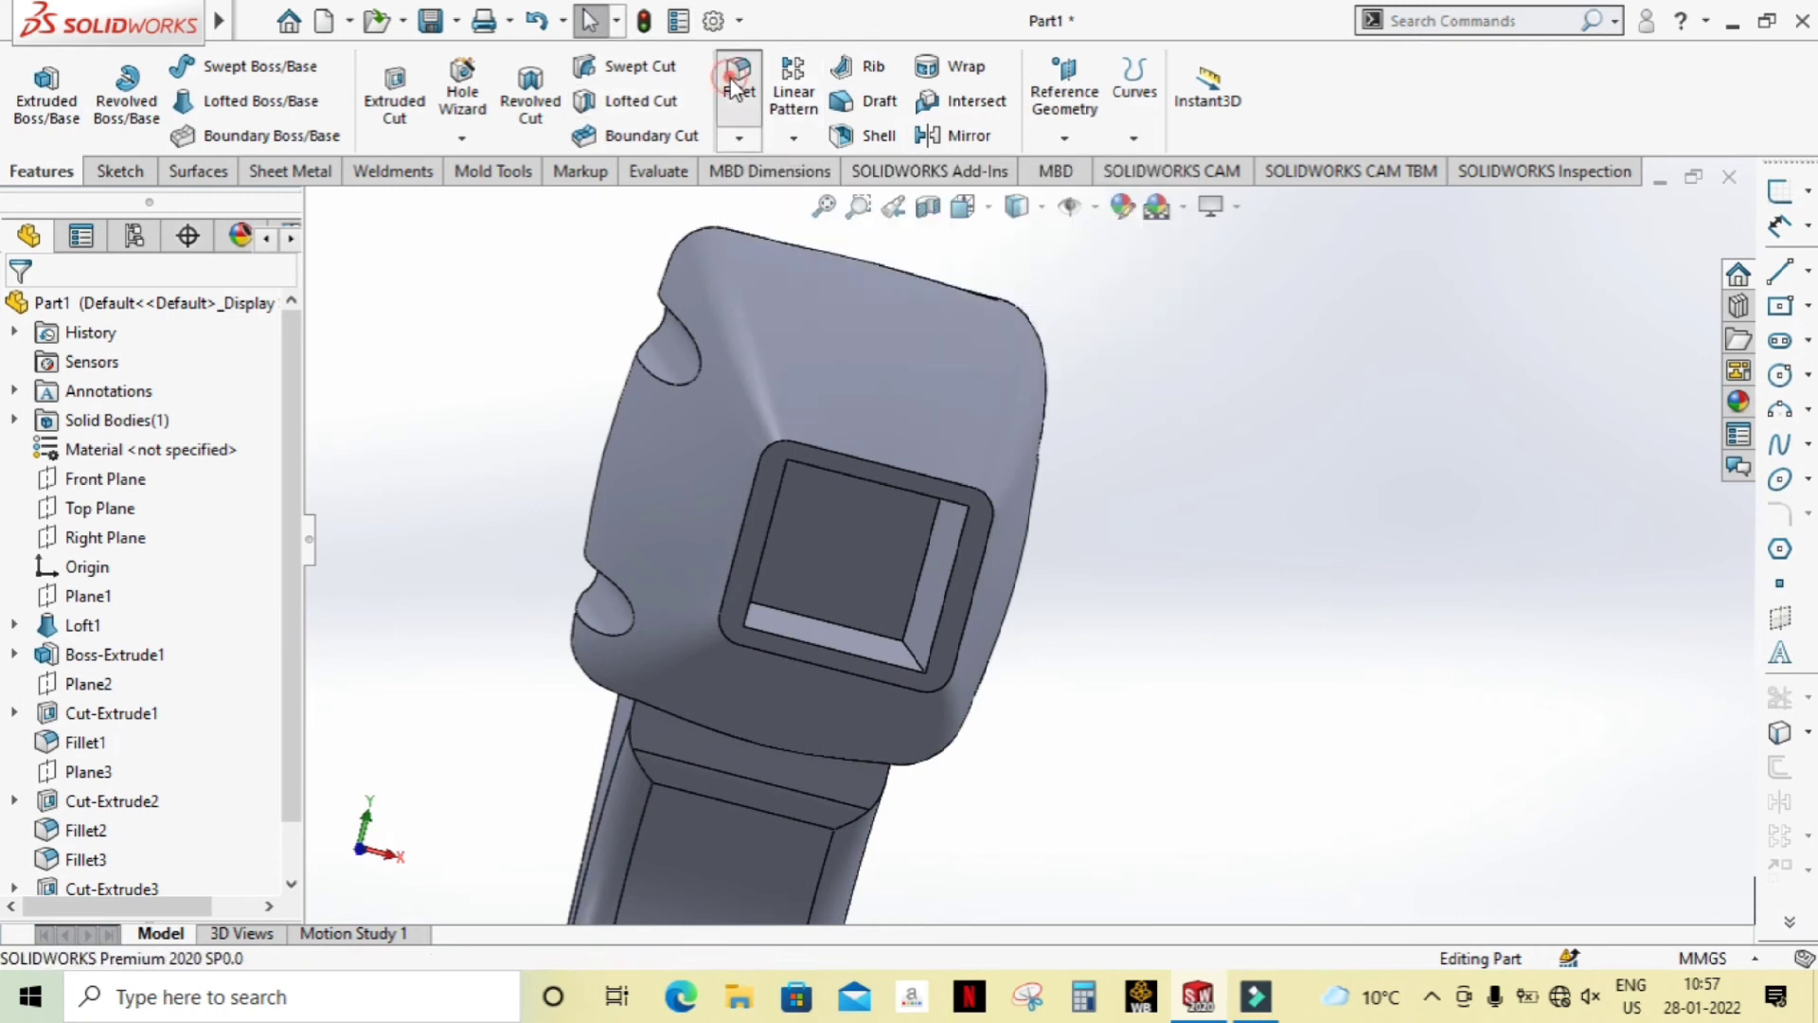
click(901, 482)
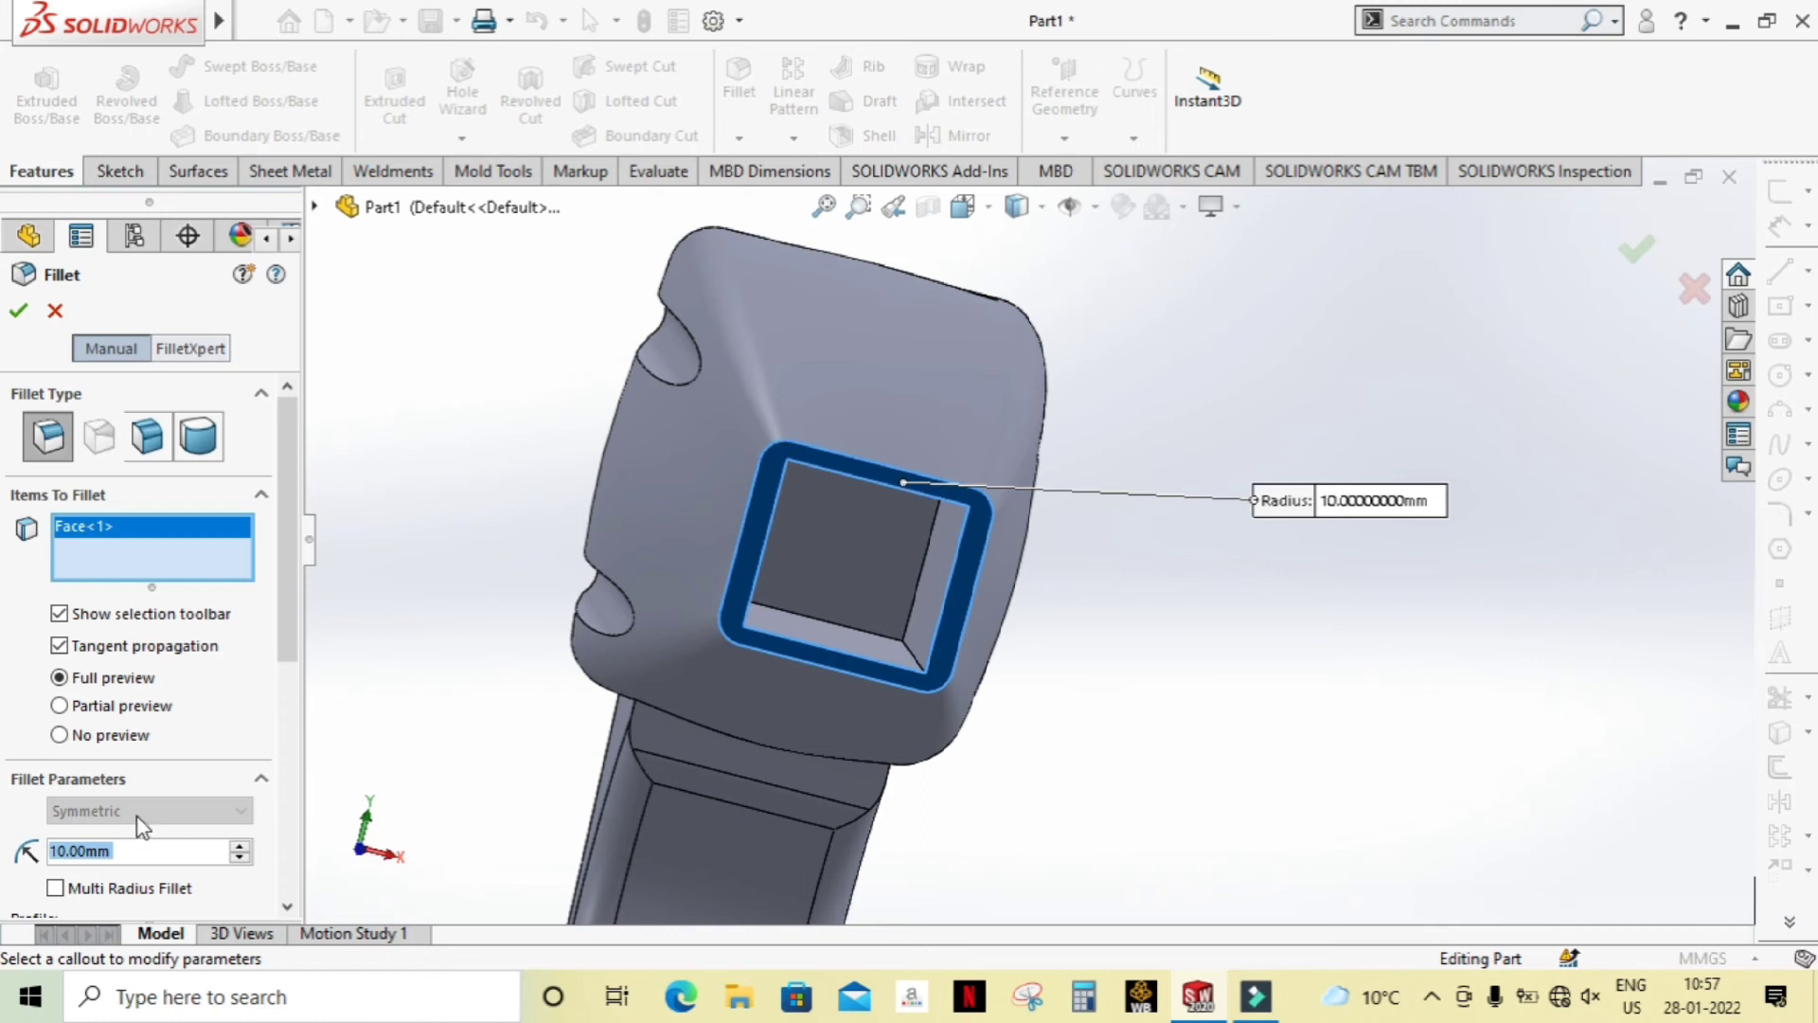
text(5)
key(Return)
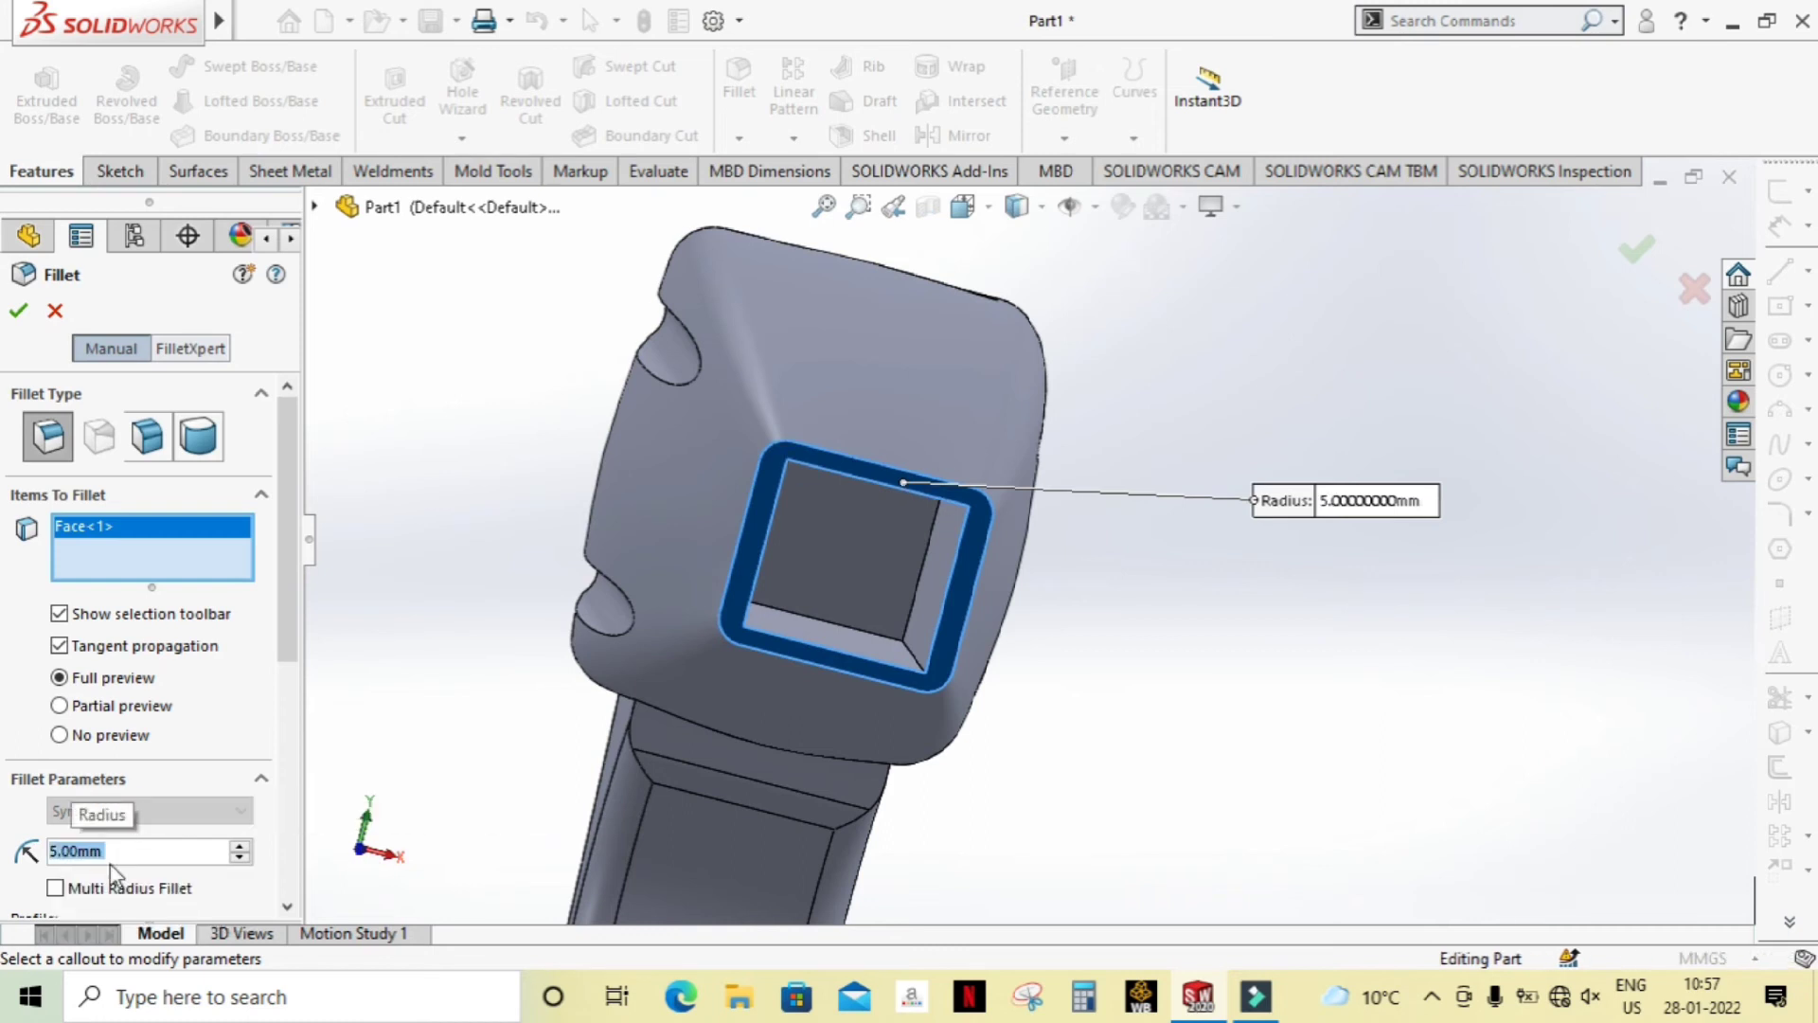
text(2)
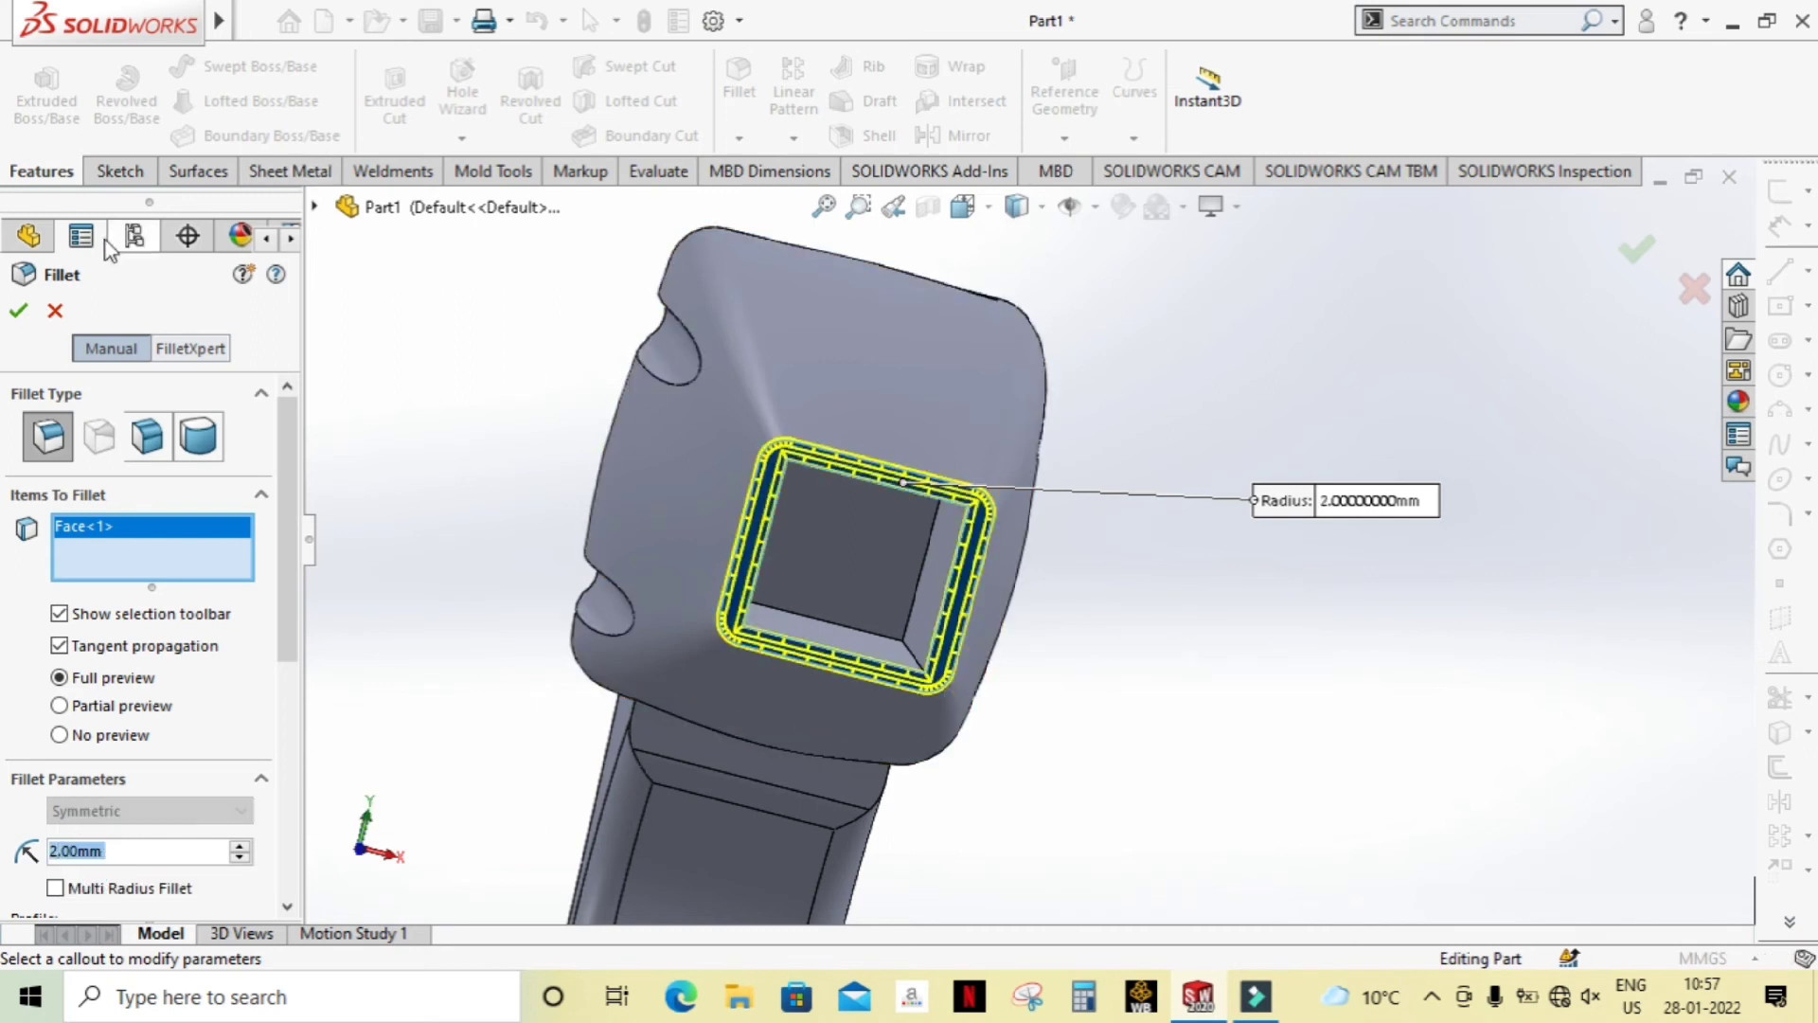
key(Return)
mouse_move(1185, 640)
middle_down()
mouse_move(1234, 651)
mouse_move(1181, 552)
mouse_move(1188, 624)
mouse_move(1363, 638)
mouse_move(1380, 681)
mouse_move(1282, 698)
mouse_move(1252, 747)
mouse_move(1506, 747)
mouse_move(1565, 821)
mouse_move(1553, 752)
mouse_move(1123, 569)
middle_up()
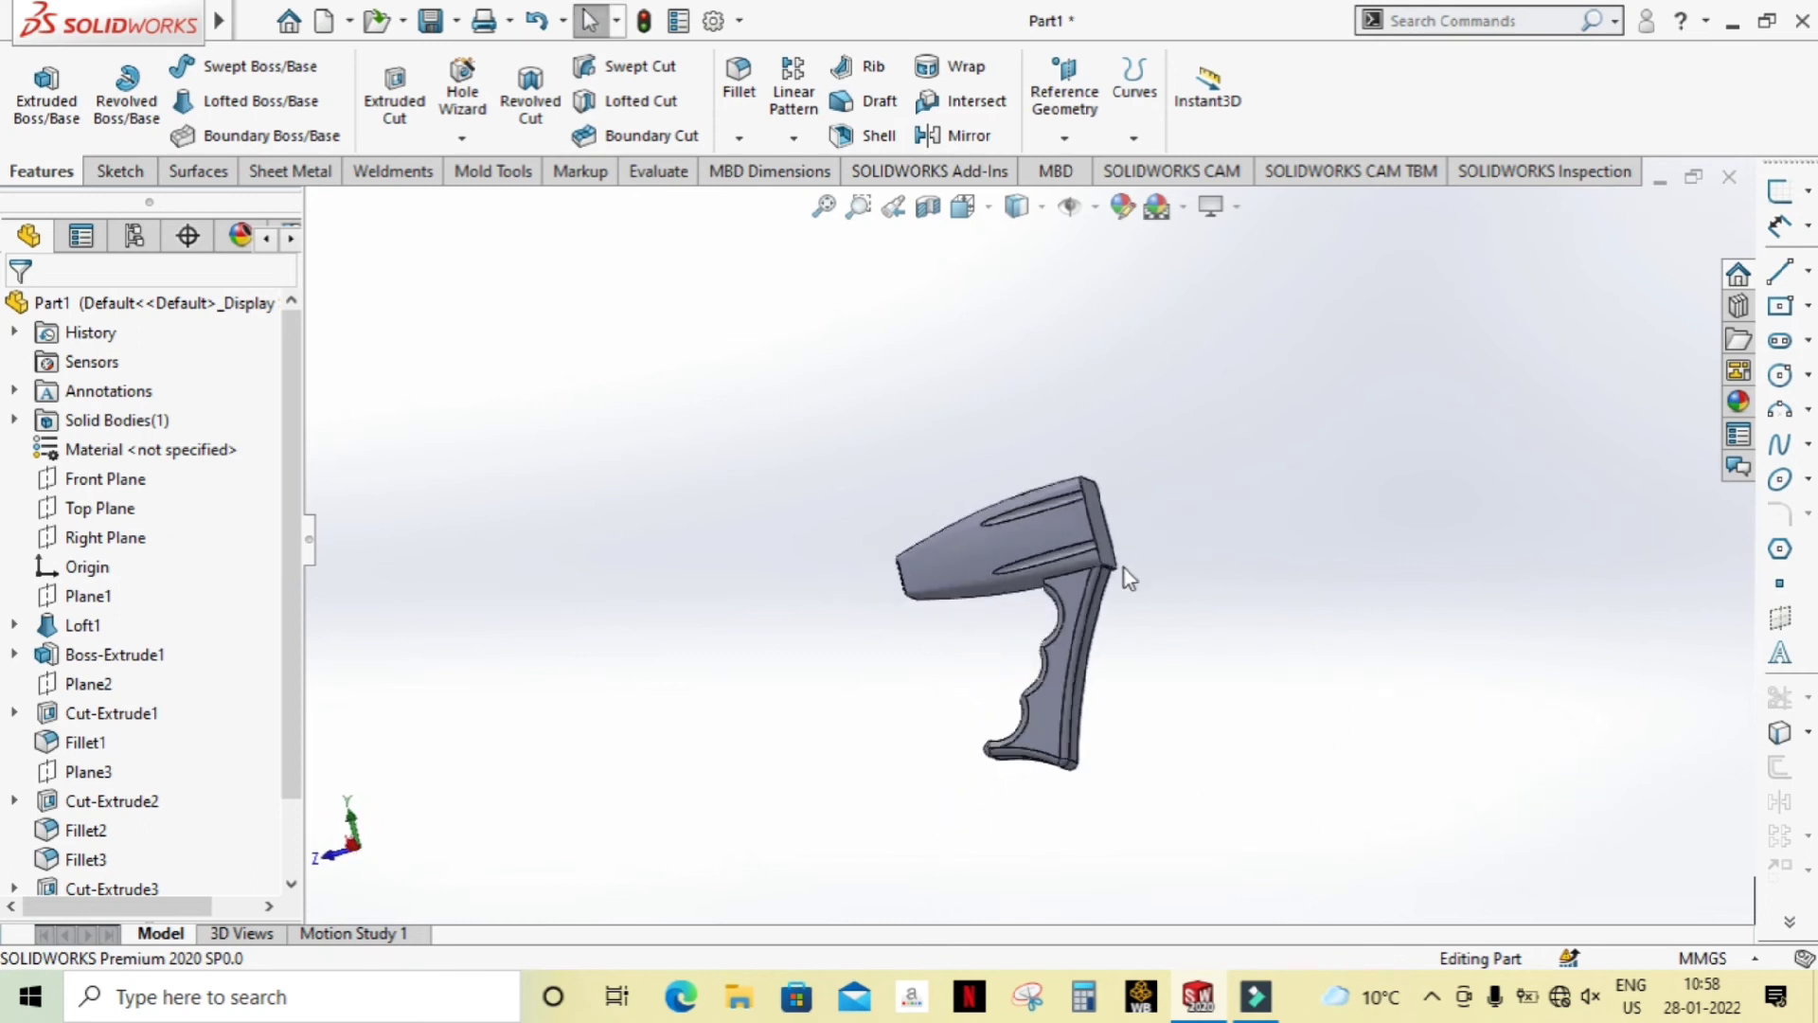
Step: Start Sketch13 on the head's flat end face
scroll(1123, 568, down, 3)
mouse_move(1280, 505)
middle_down()
mouse_move(1228, 576)
mouse_move(1307, 743)
mouse_move(1222, 690)
middle_up()
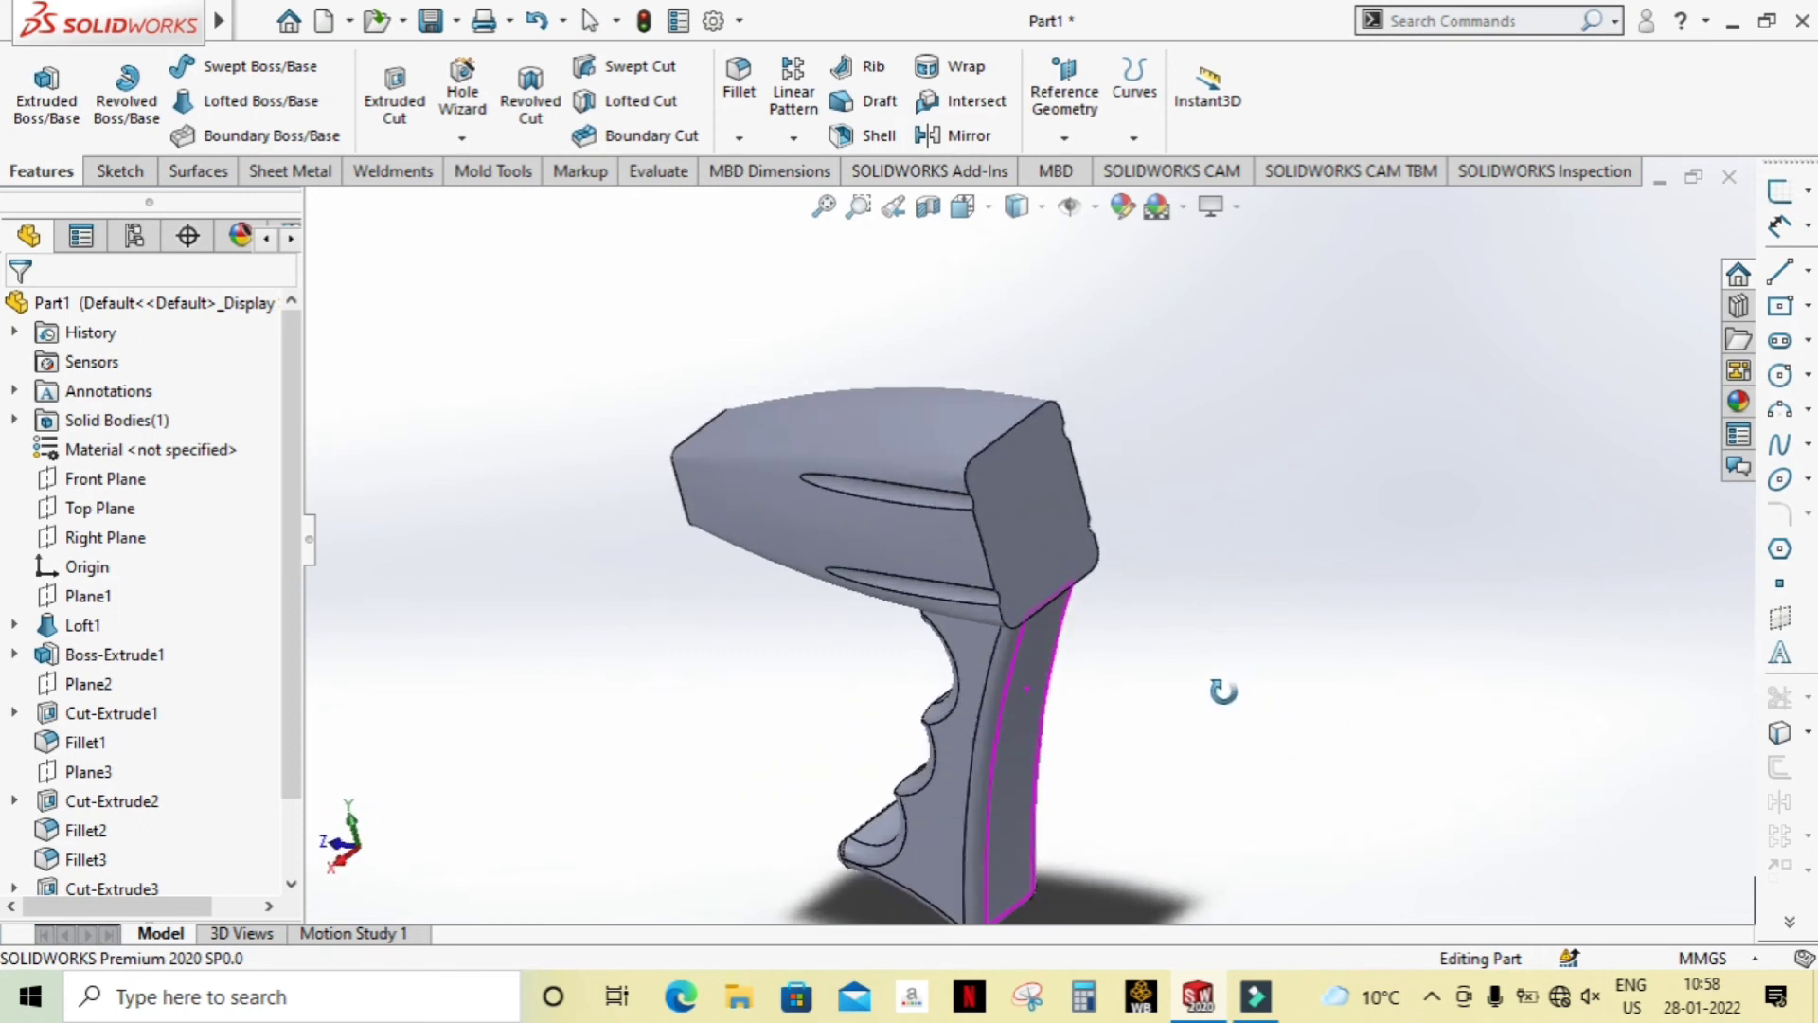
click(1002, 500)
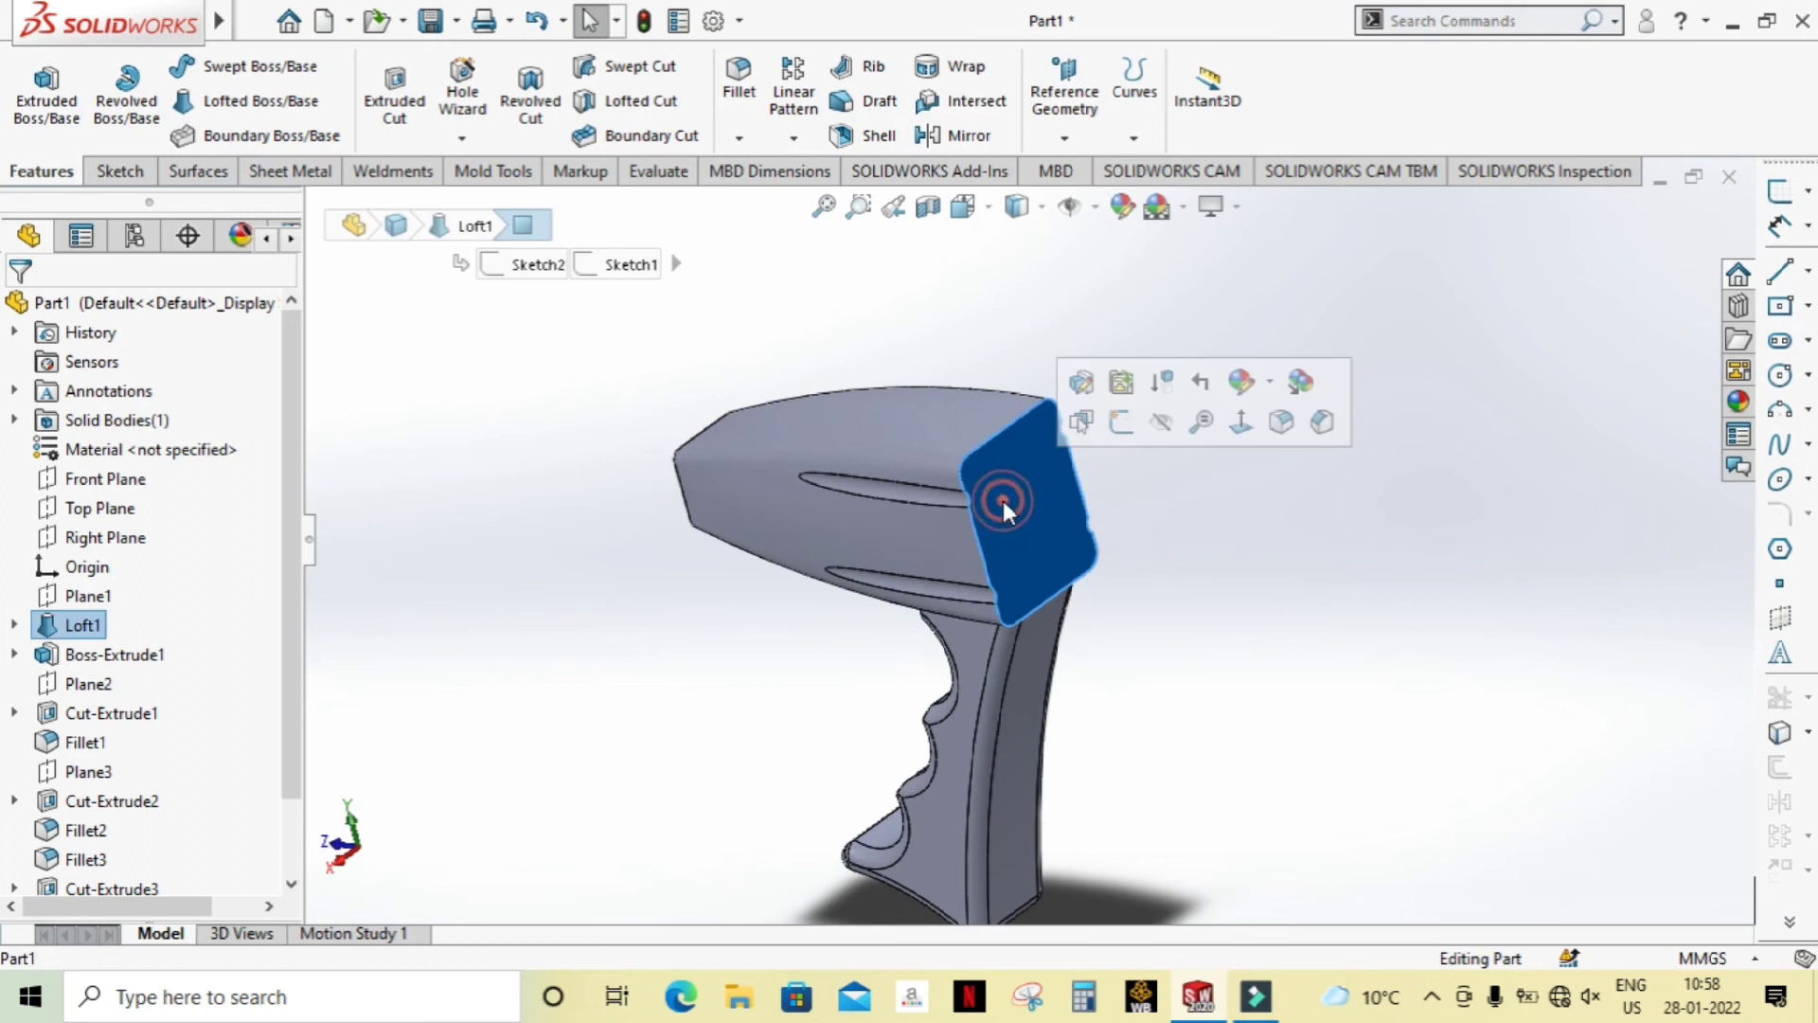
click(1122, 421)
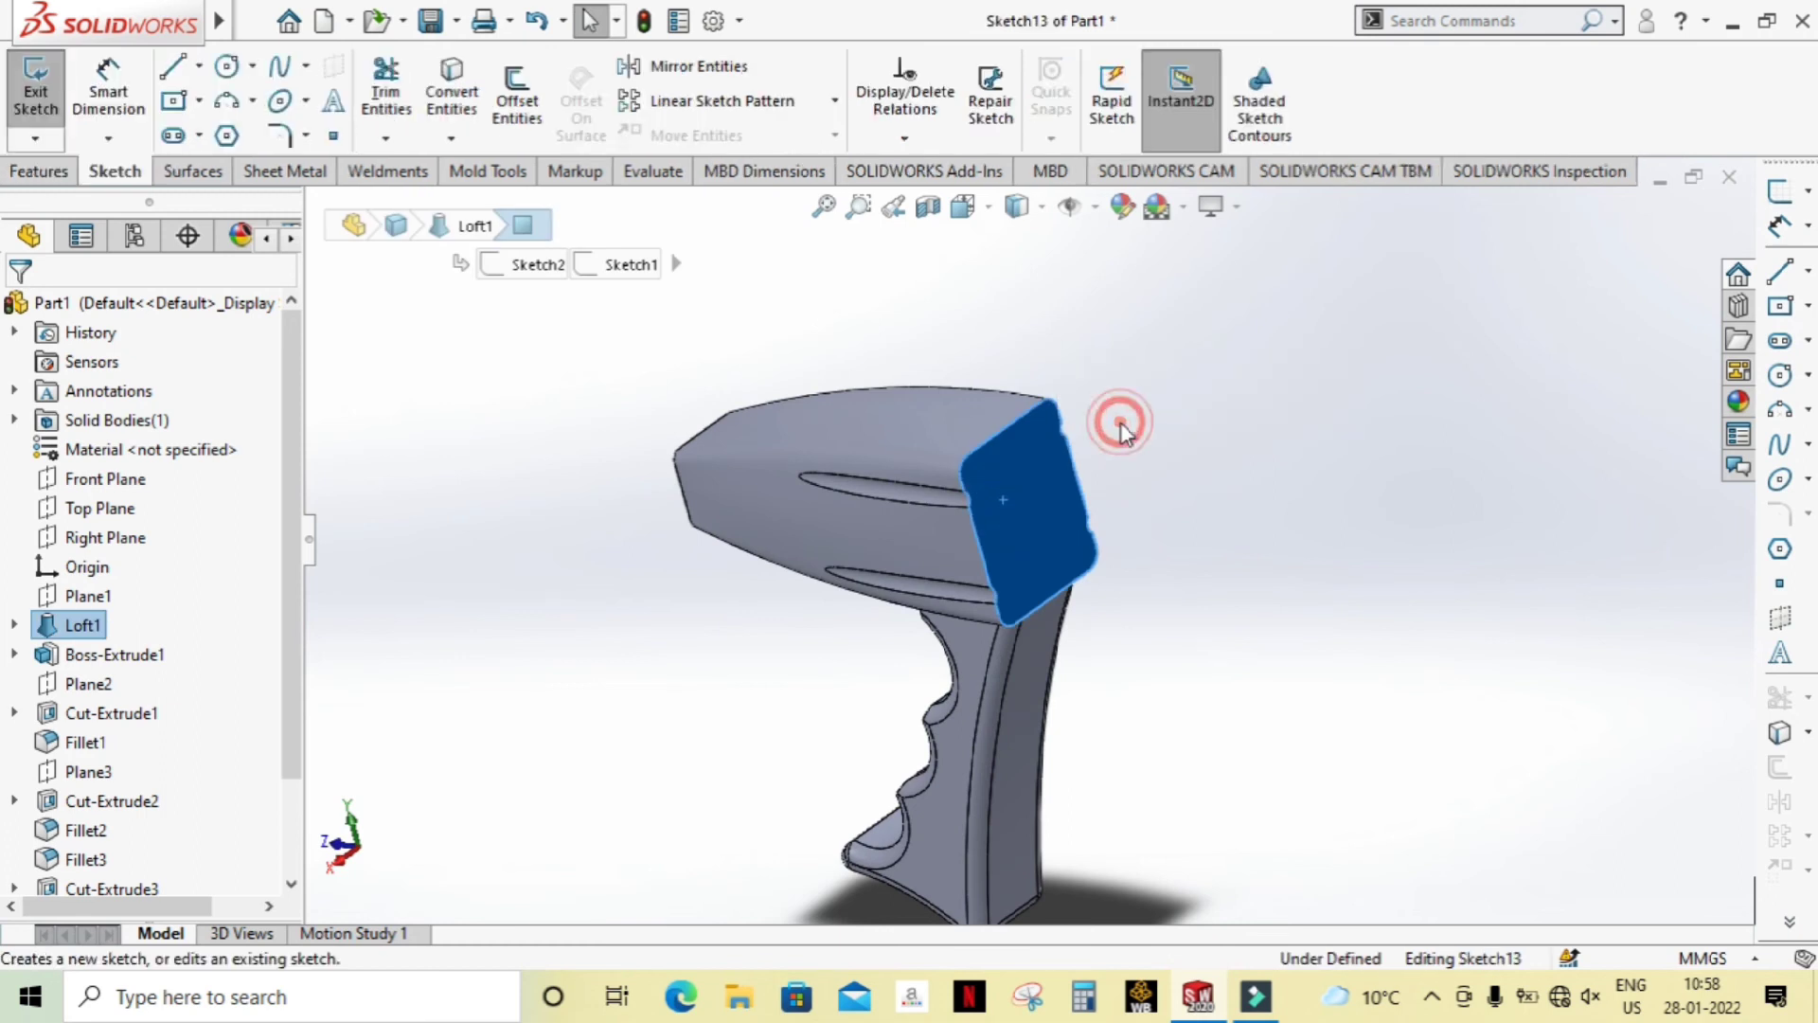
Step: Set the Back view so the sketch face is square-on, and zoom in on the head
click(963, 206)
click(1114, 359)
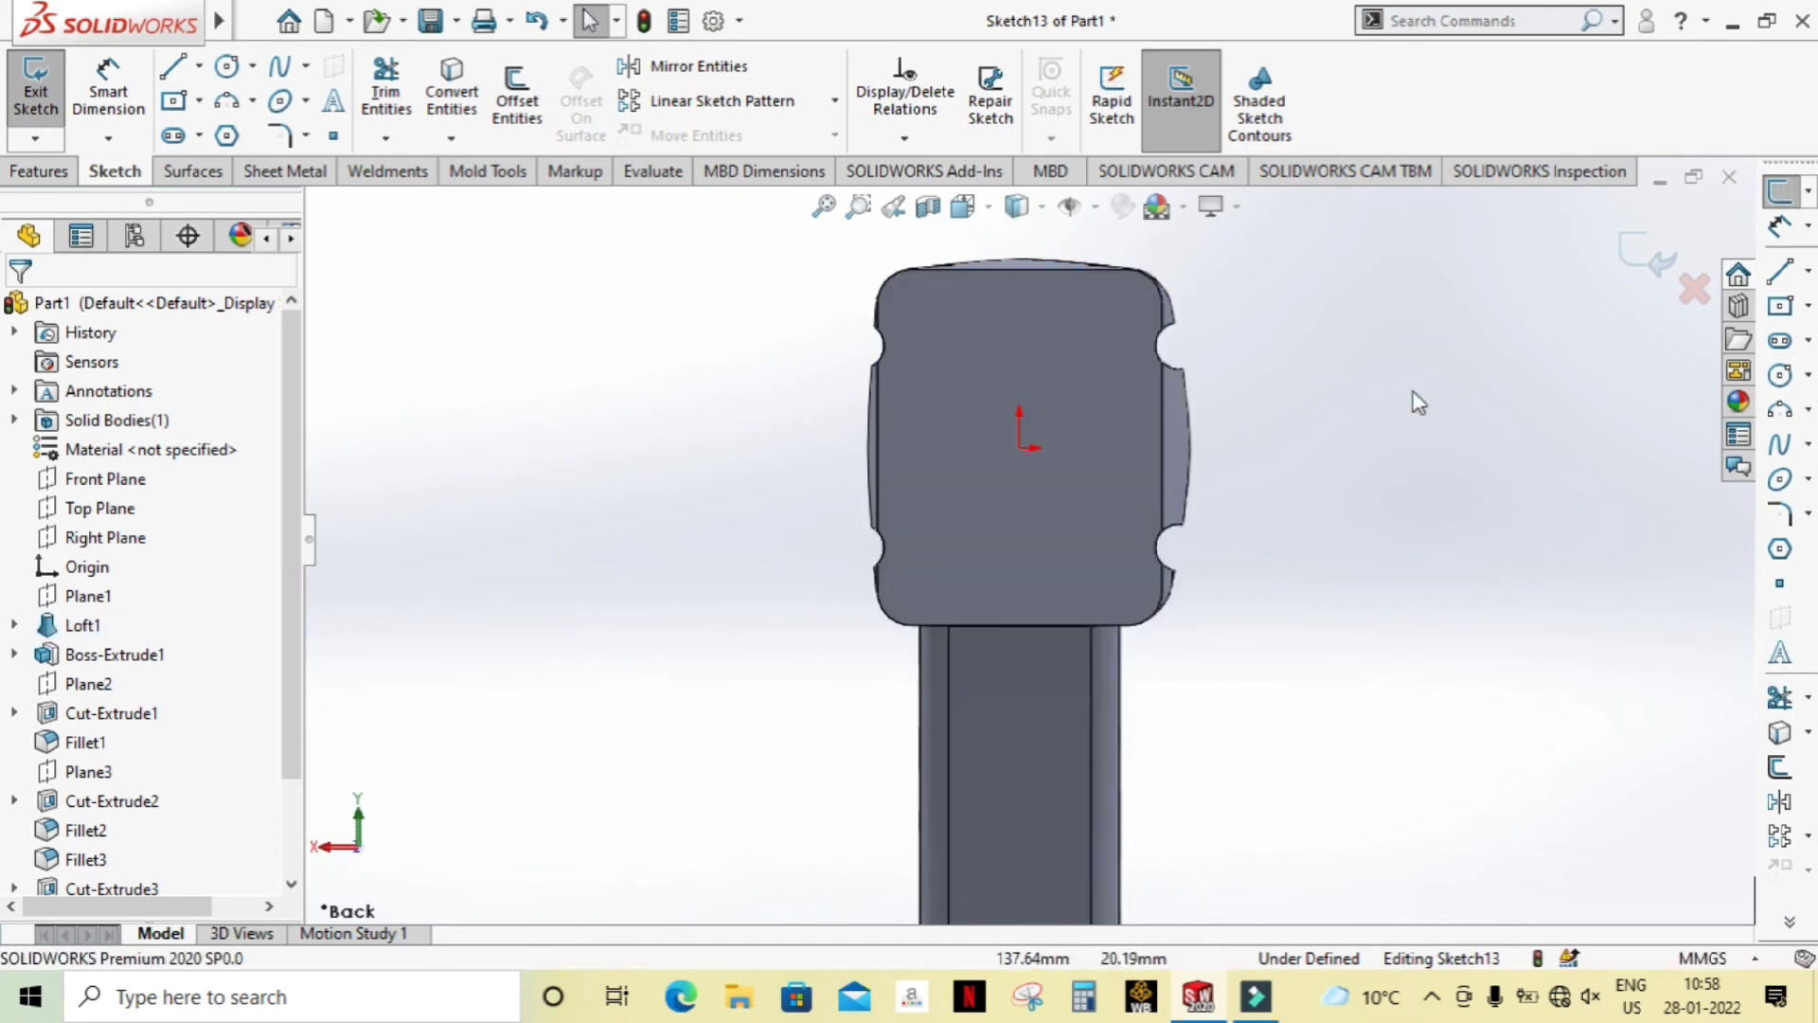
scroll(1068, 295, down, 2)
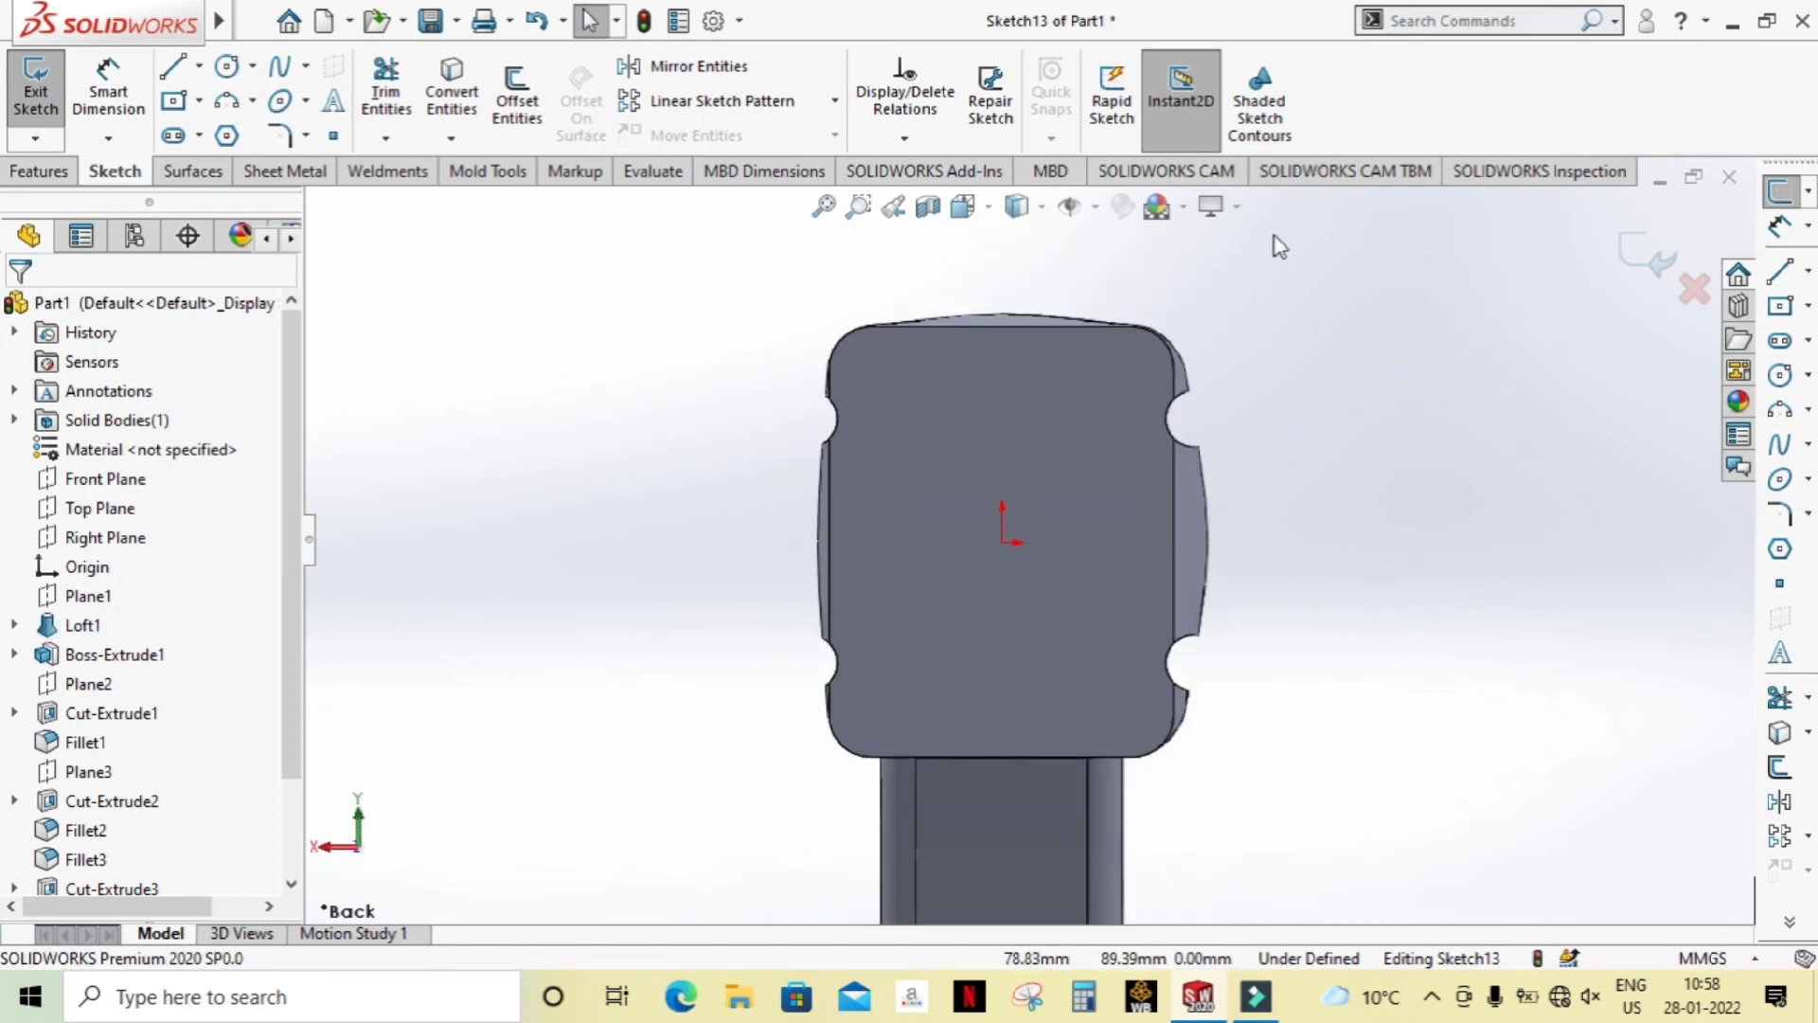
middle_drag(1282, 336, 1278, 284)
click(1019, 218)
click(1100, 345)
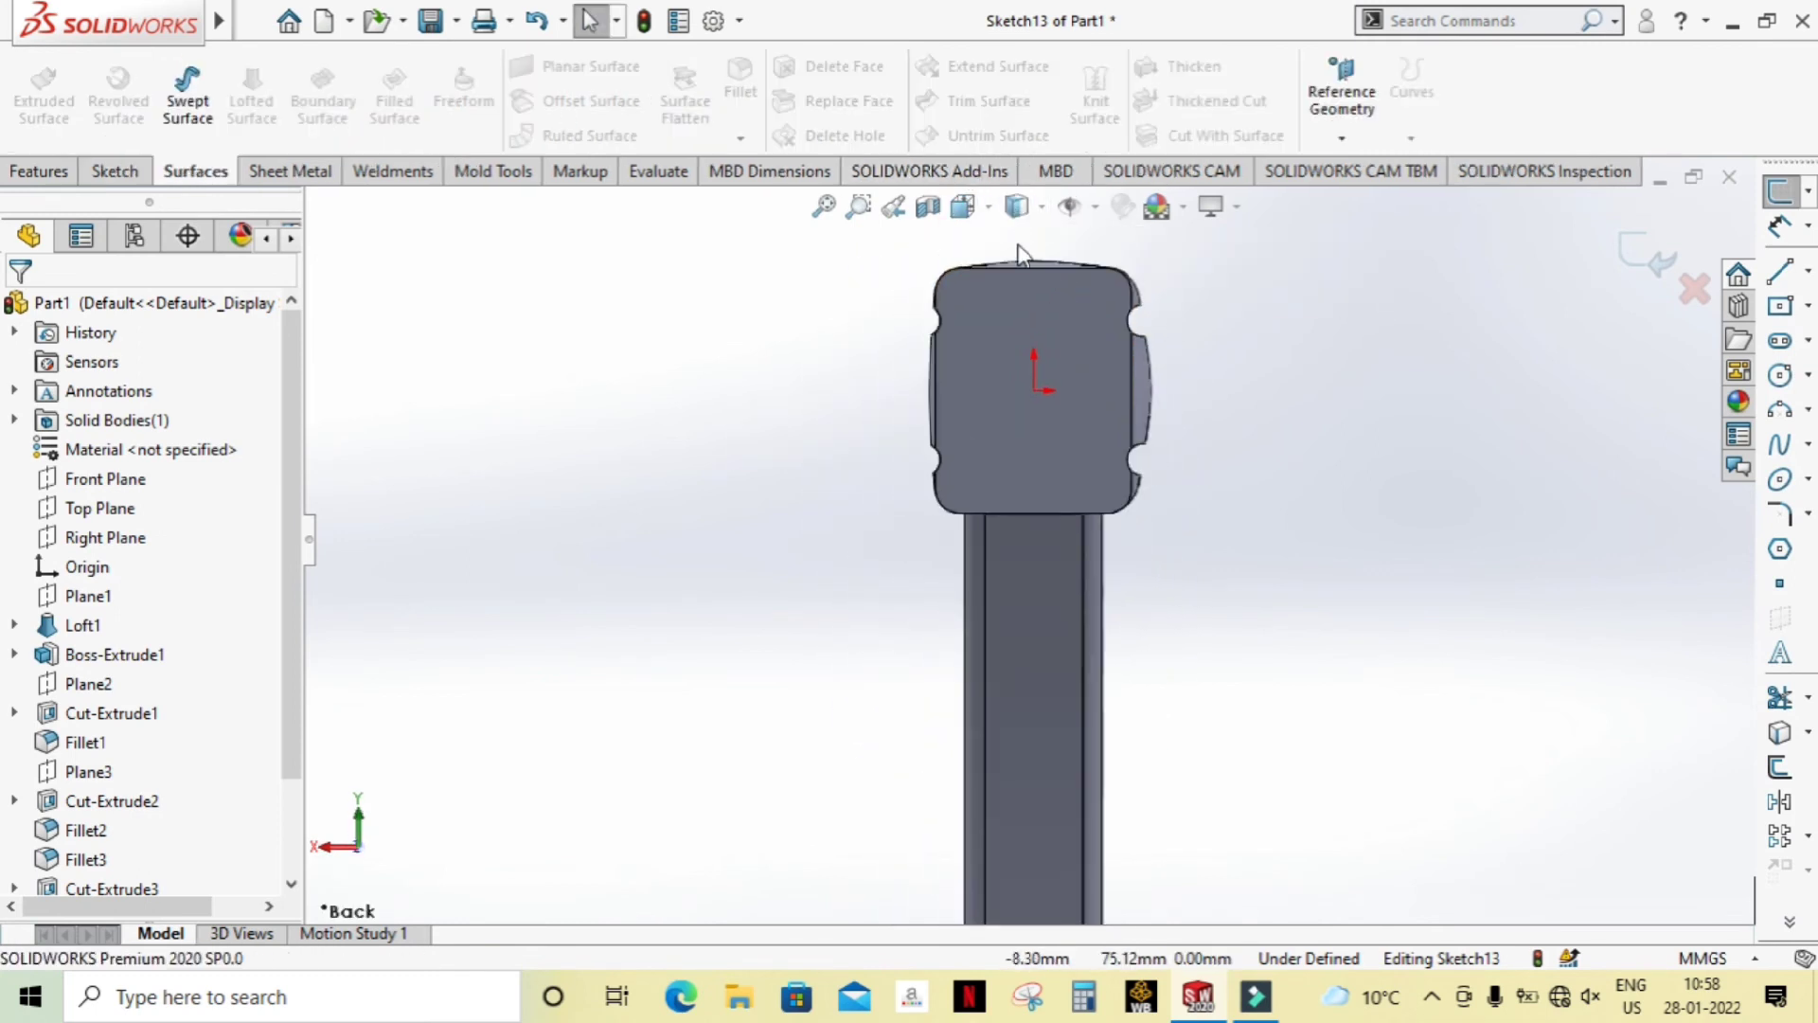
scroll(1047, 260, down, 1)
scroll(1098, 299, down, 1)
scroll(1098, 300, down, 1)
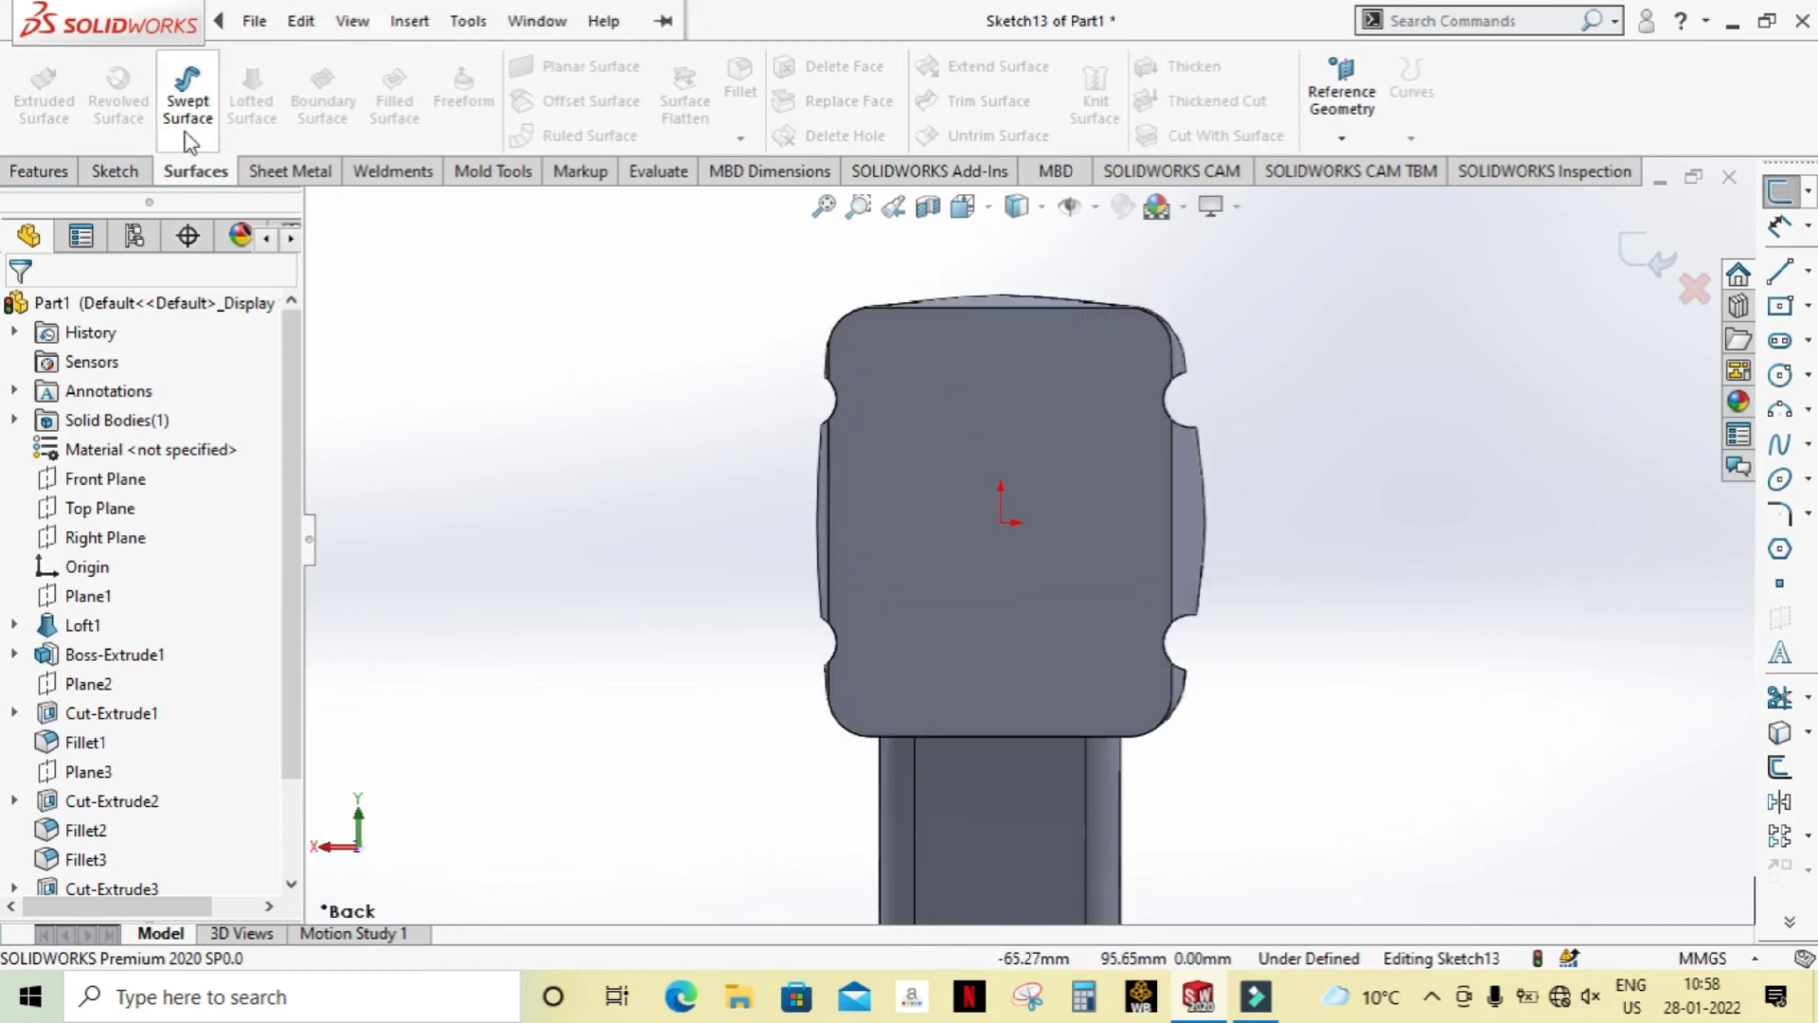
Step: Draw a circle centred on the head's top edge and dimension it Ø11 mm
click(114, 173)
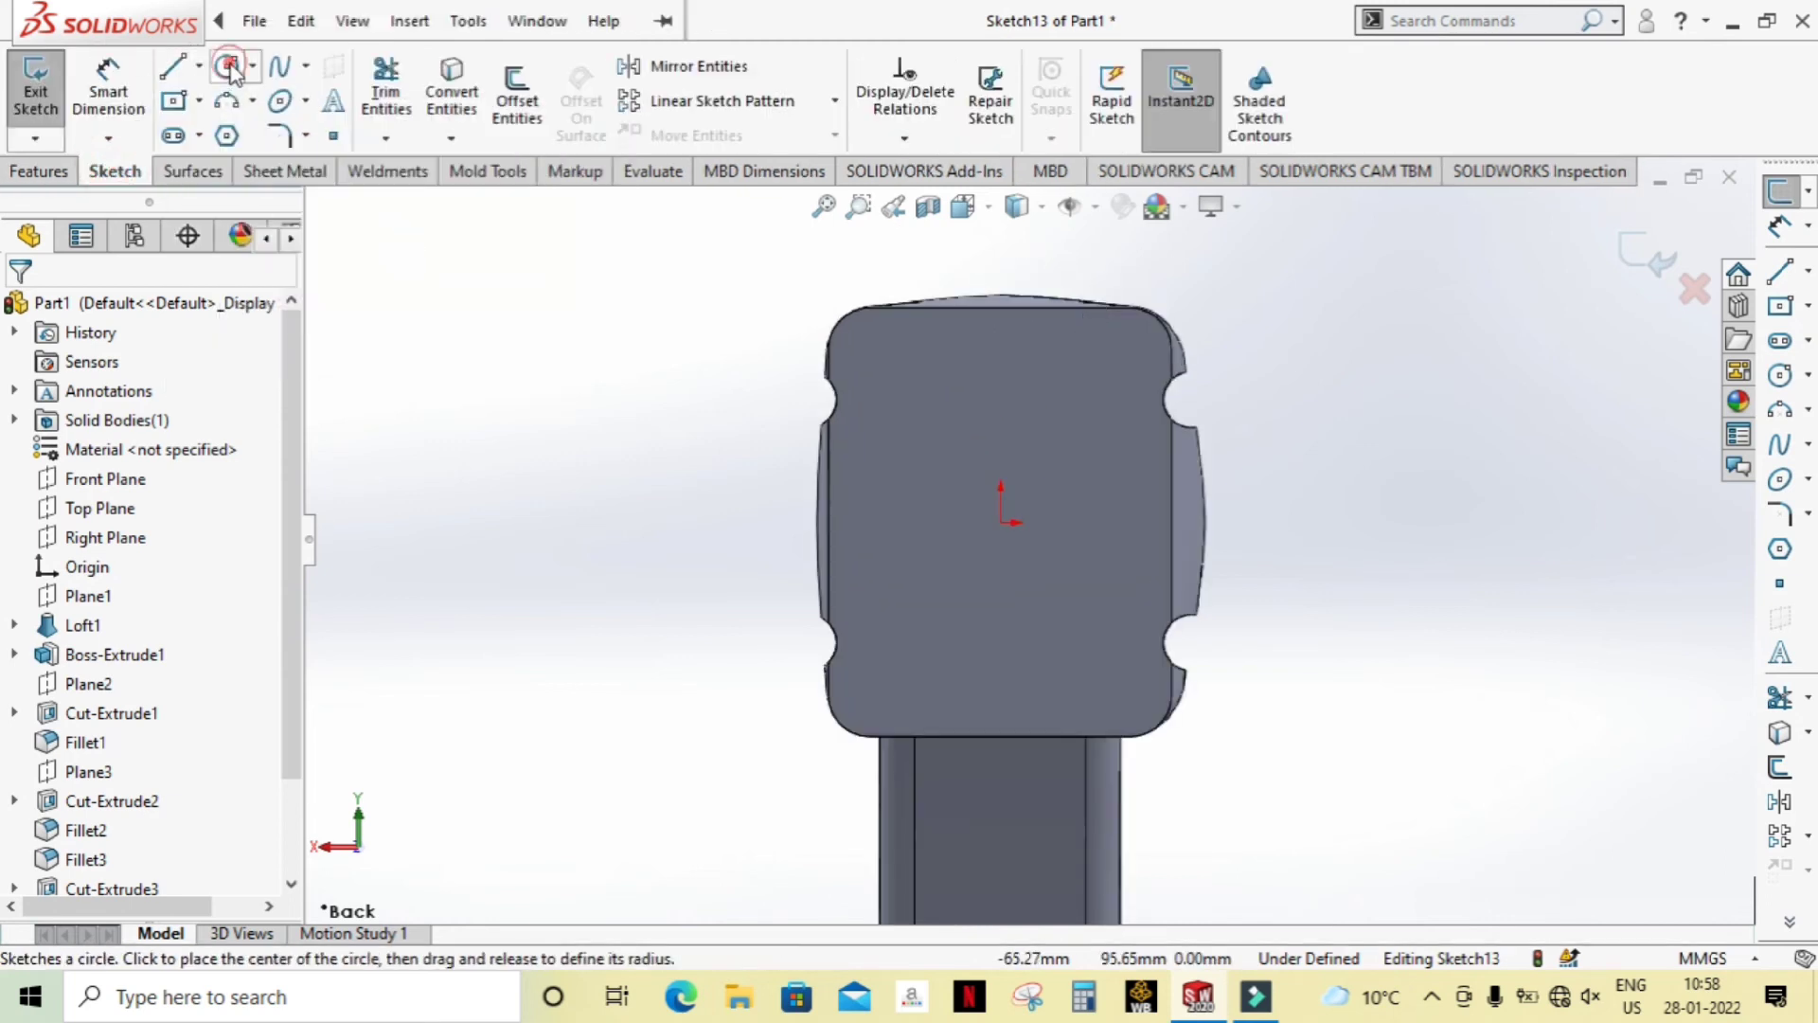
click(227, 65)
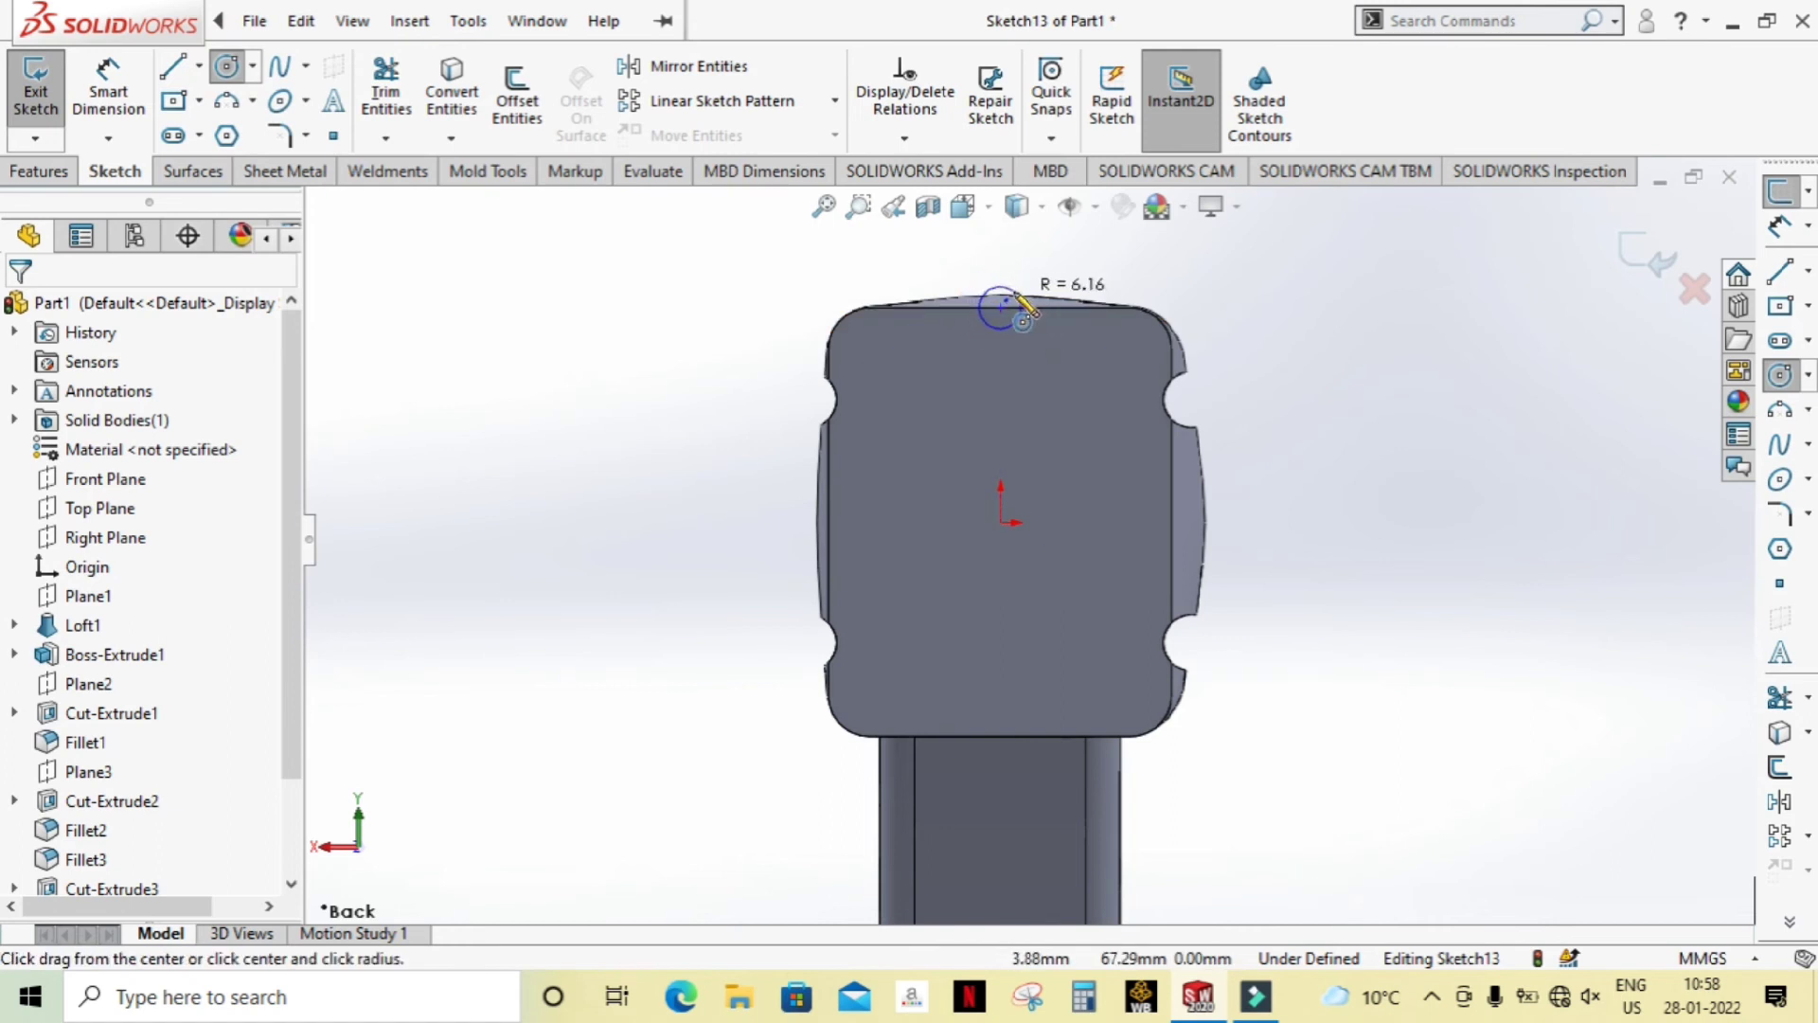
scroll(1012, 296, down, 3)
click(232, 68)
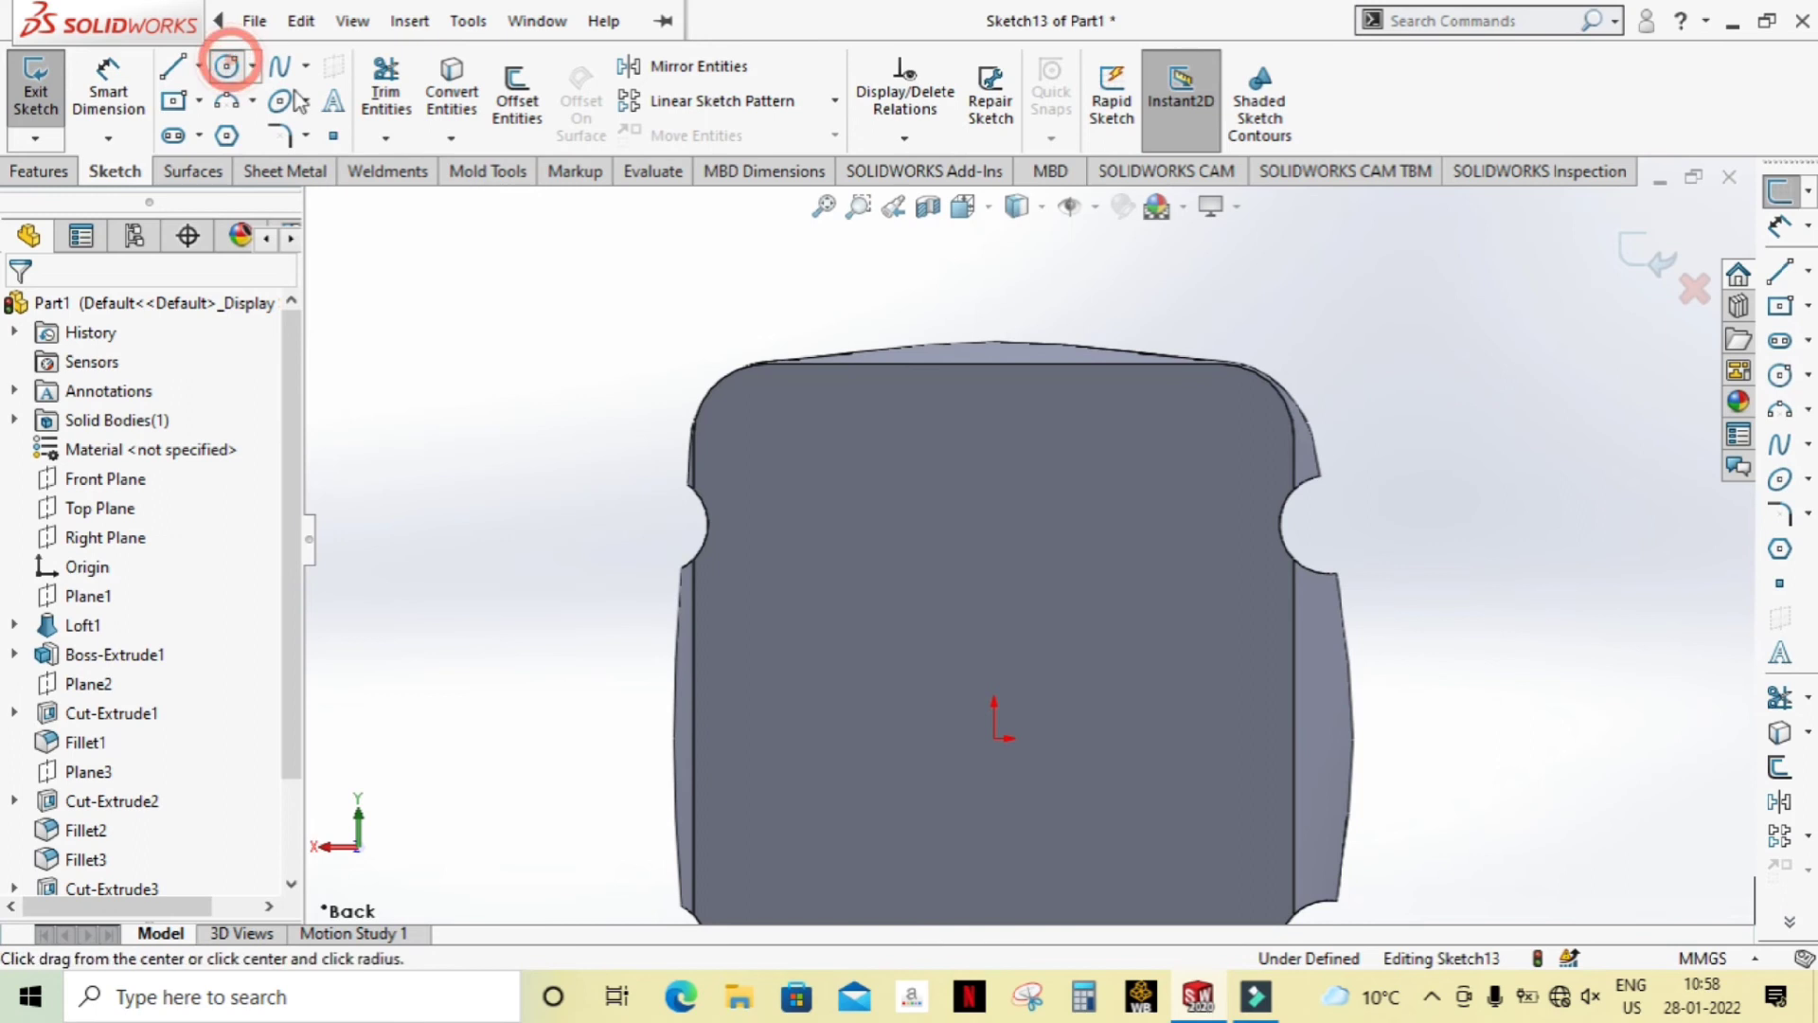
click(993, 342)
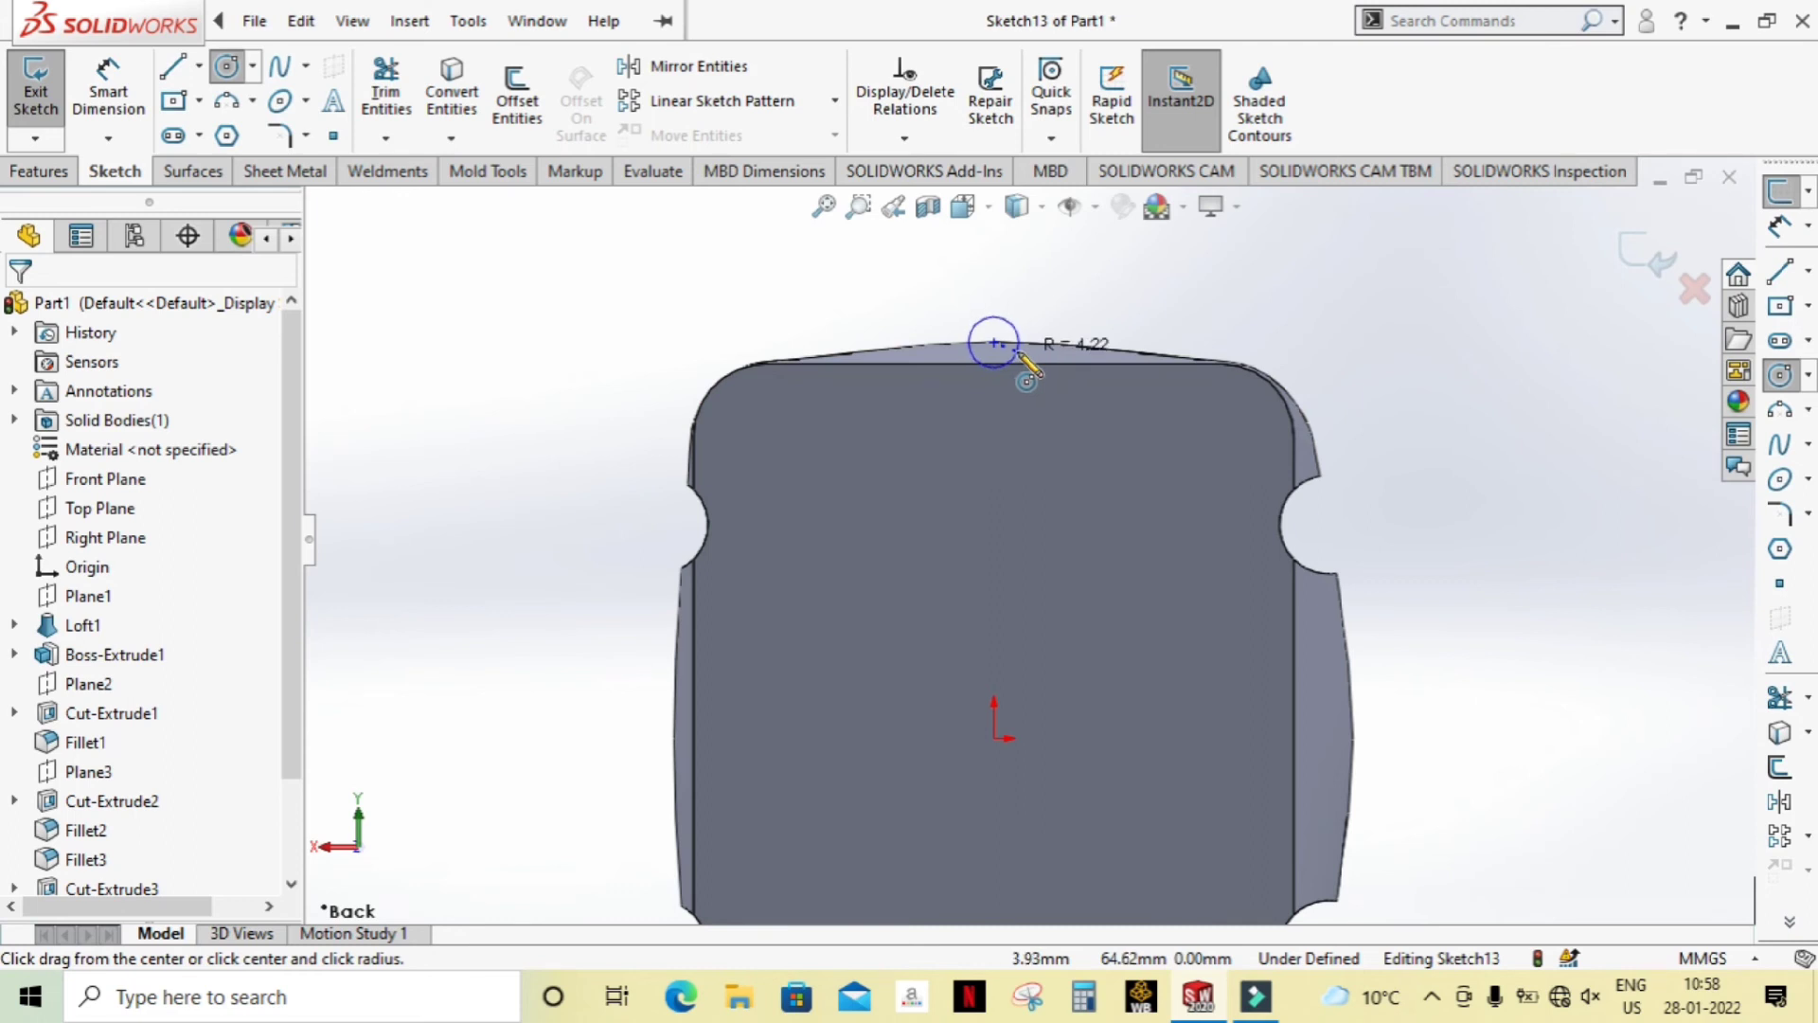
click(1030, 372)
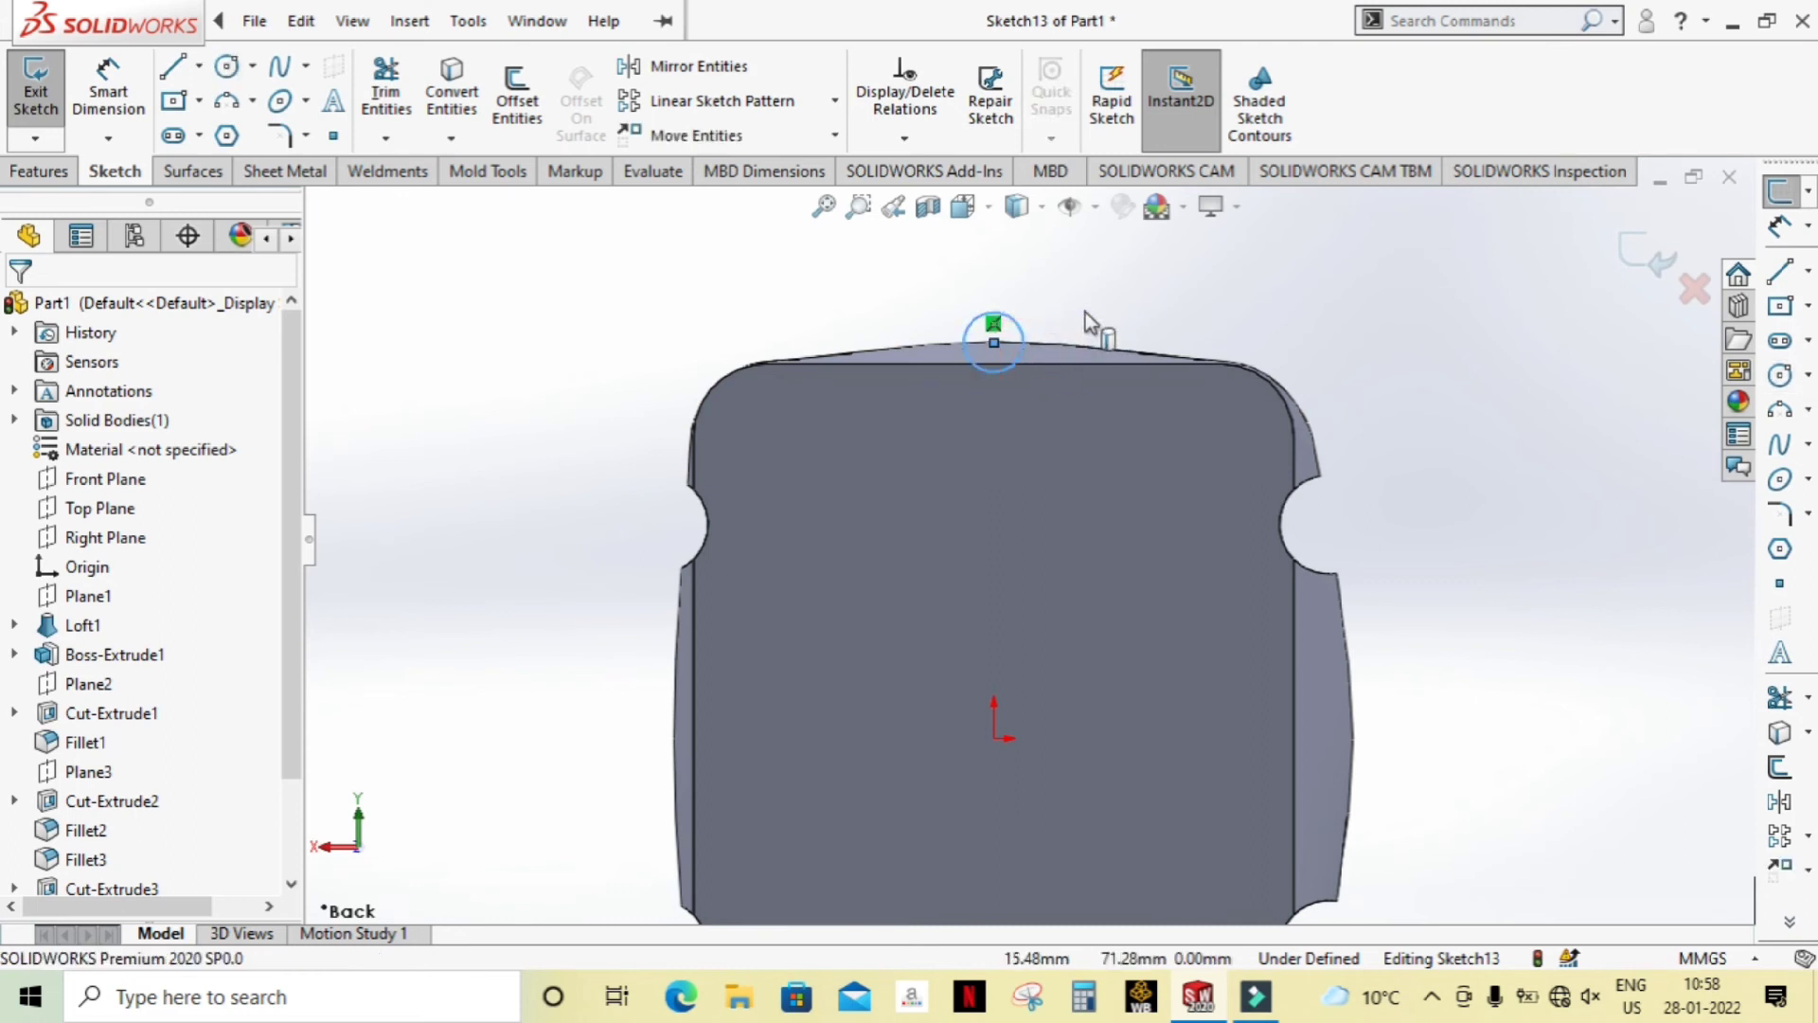
click(102, 84)
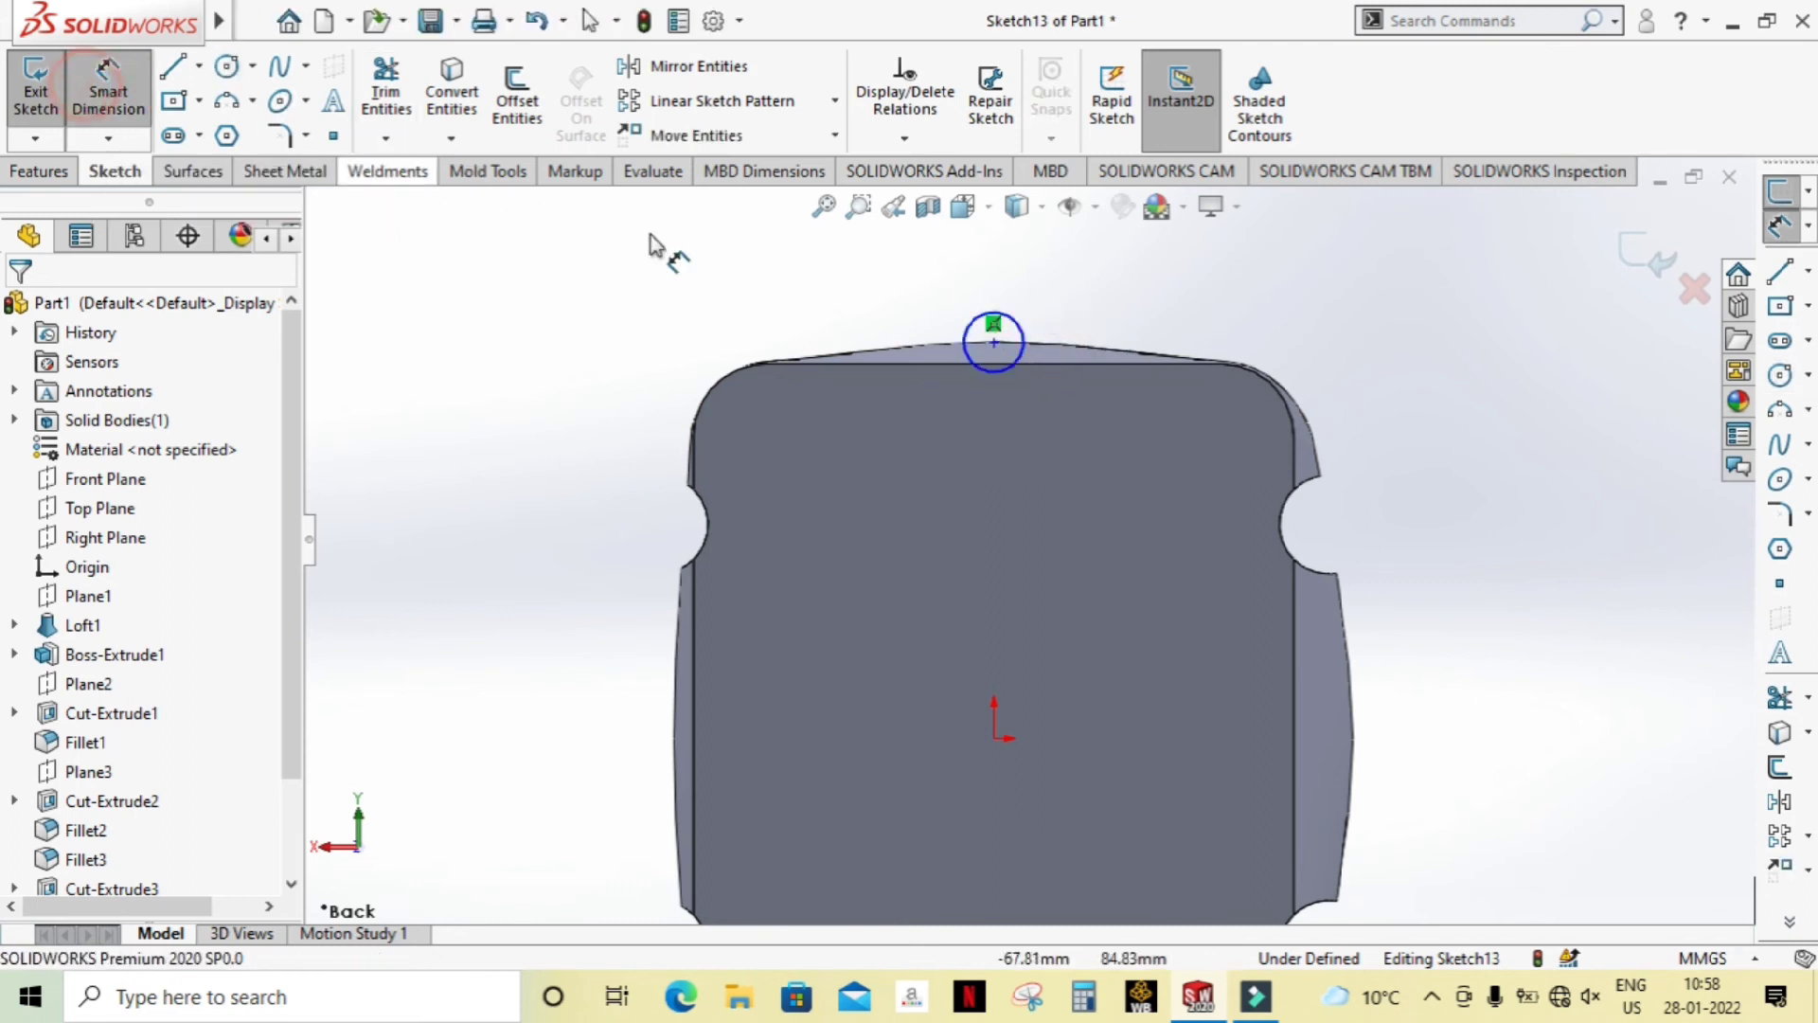
click(1025, 348)
click(1065, 301)
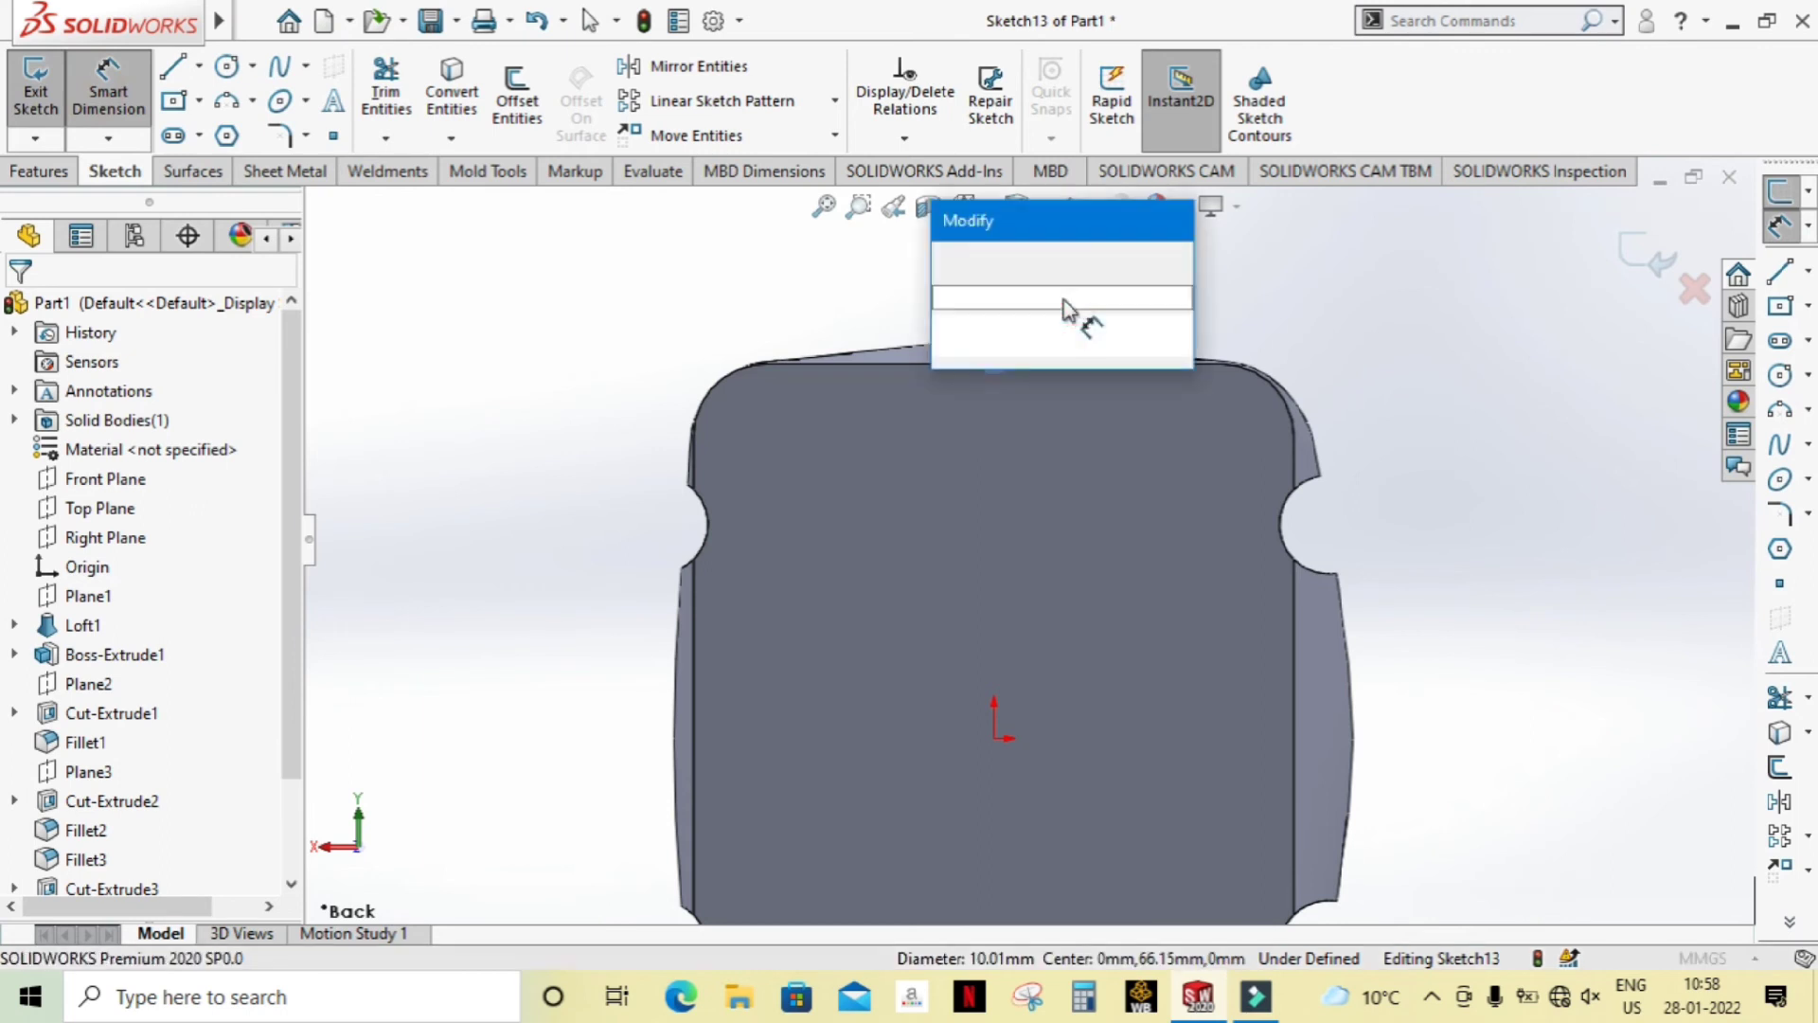
text(11)
key(Return)
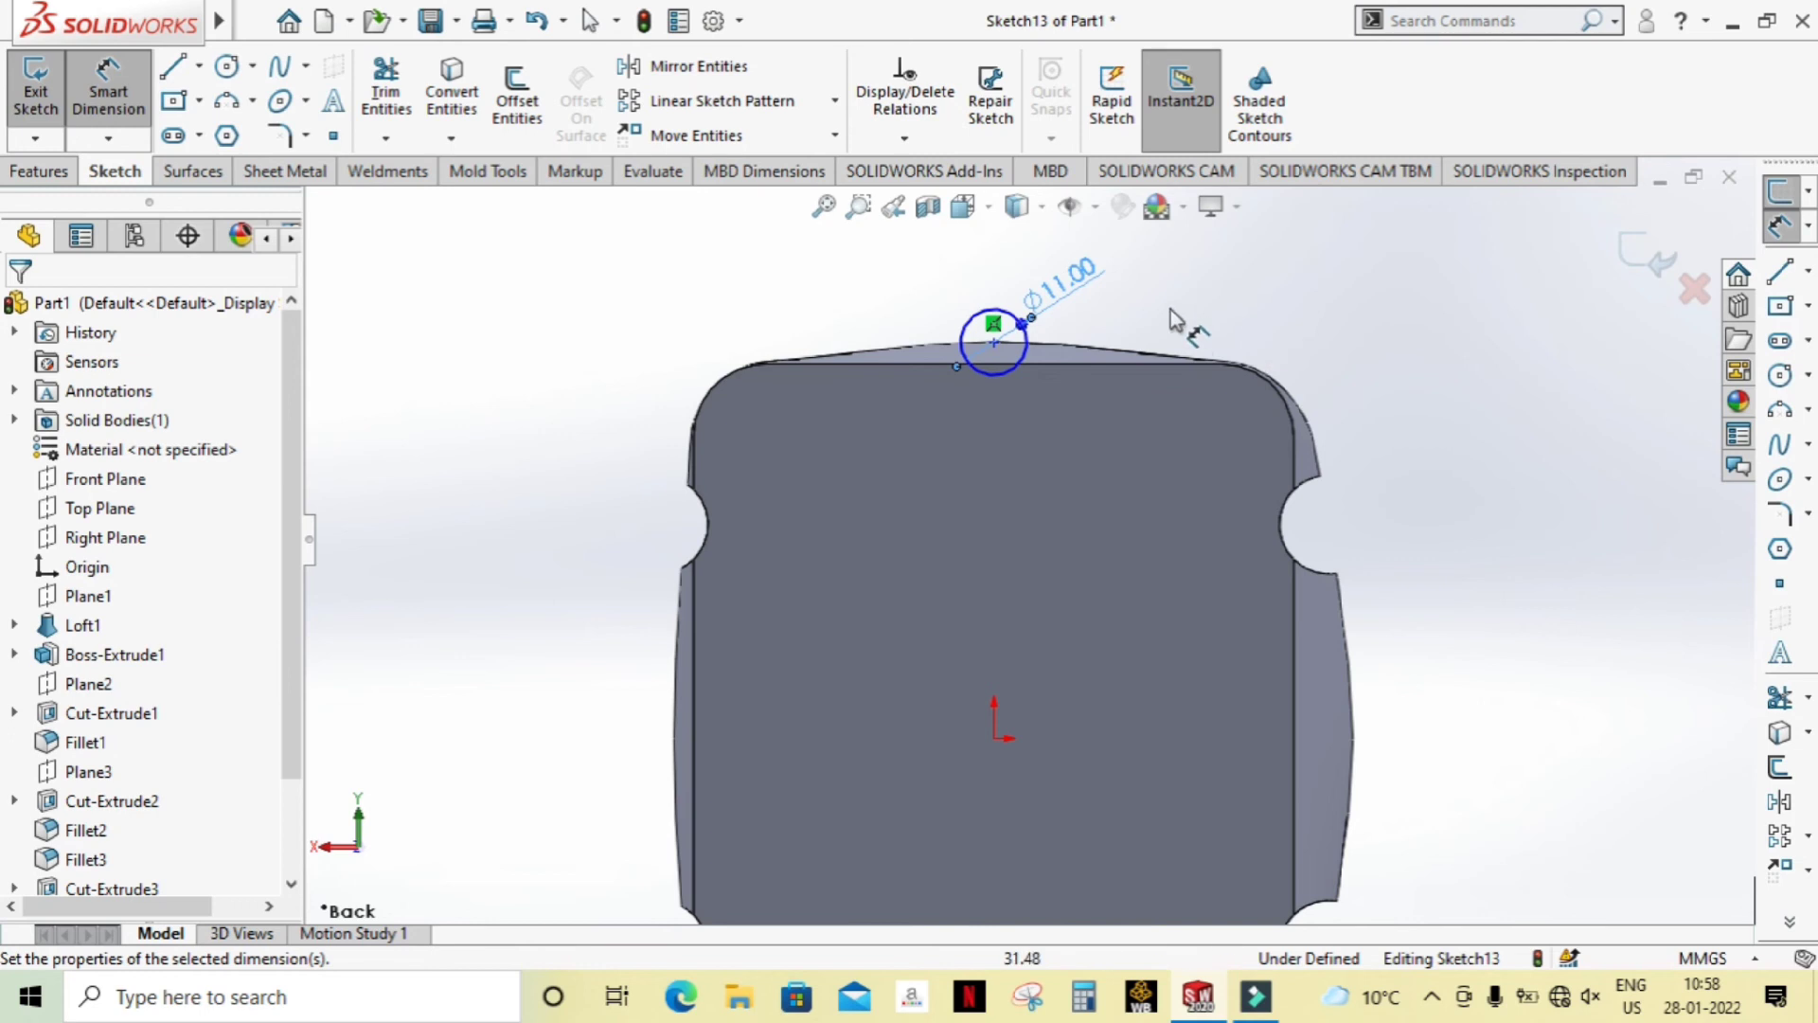
Step: Add small circles at the top corners and make them equal in size
scroll(1157, 317, down, 2)
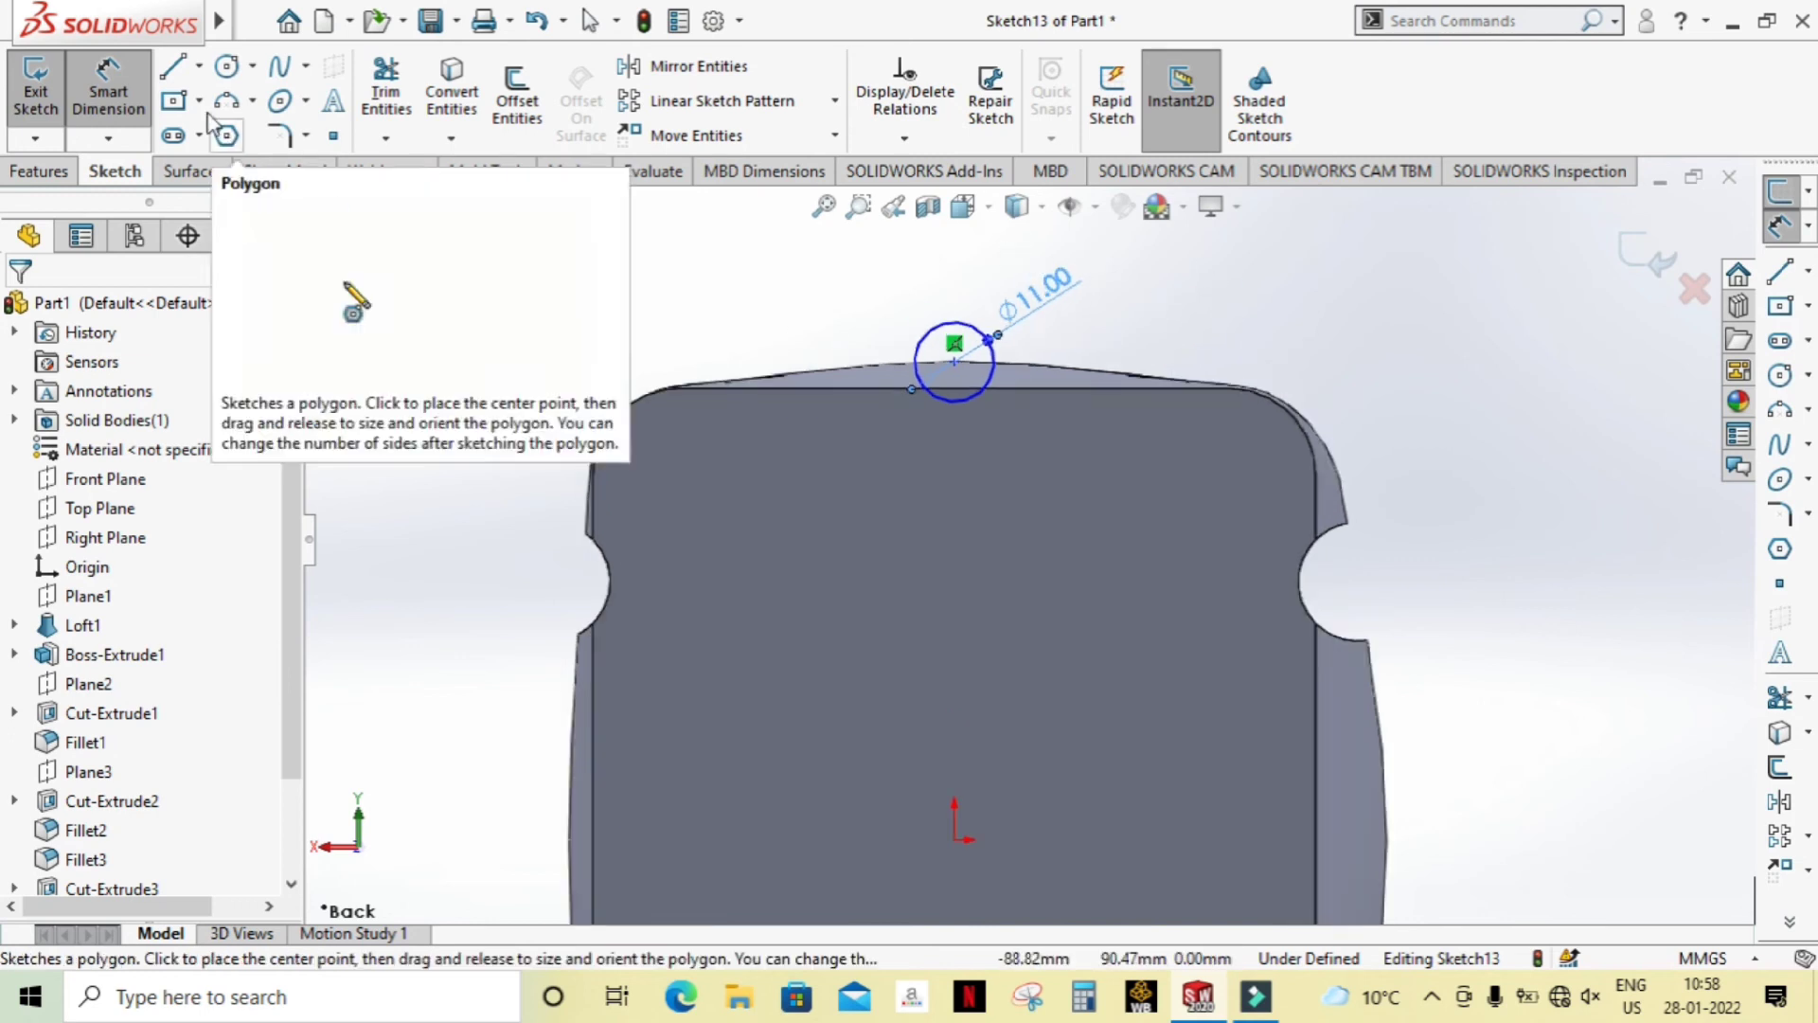
click(226, 65)
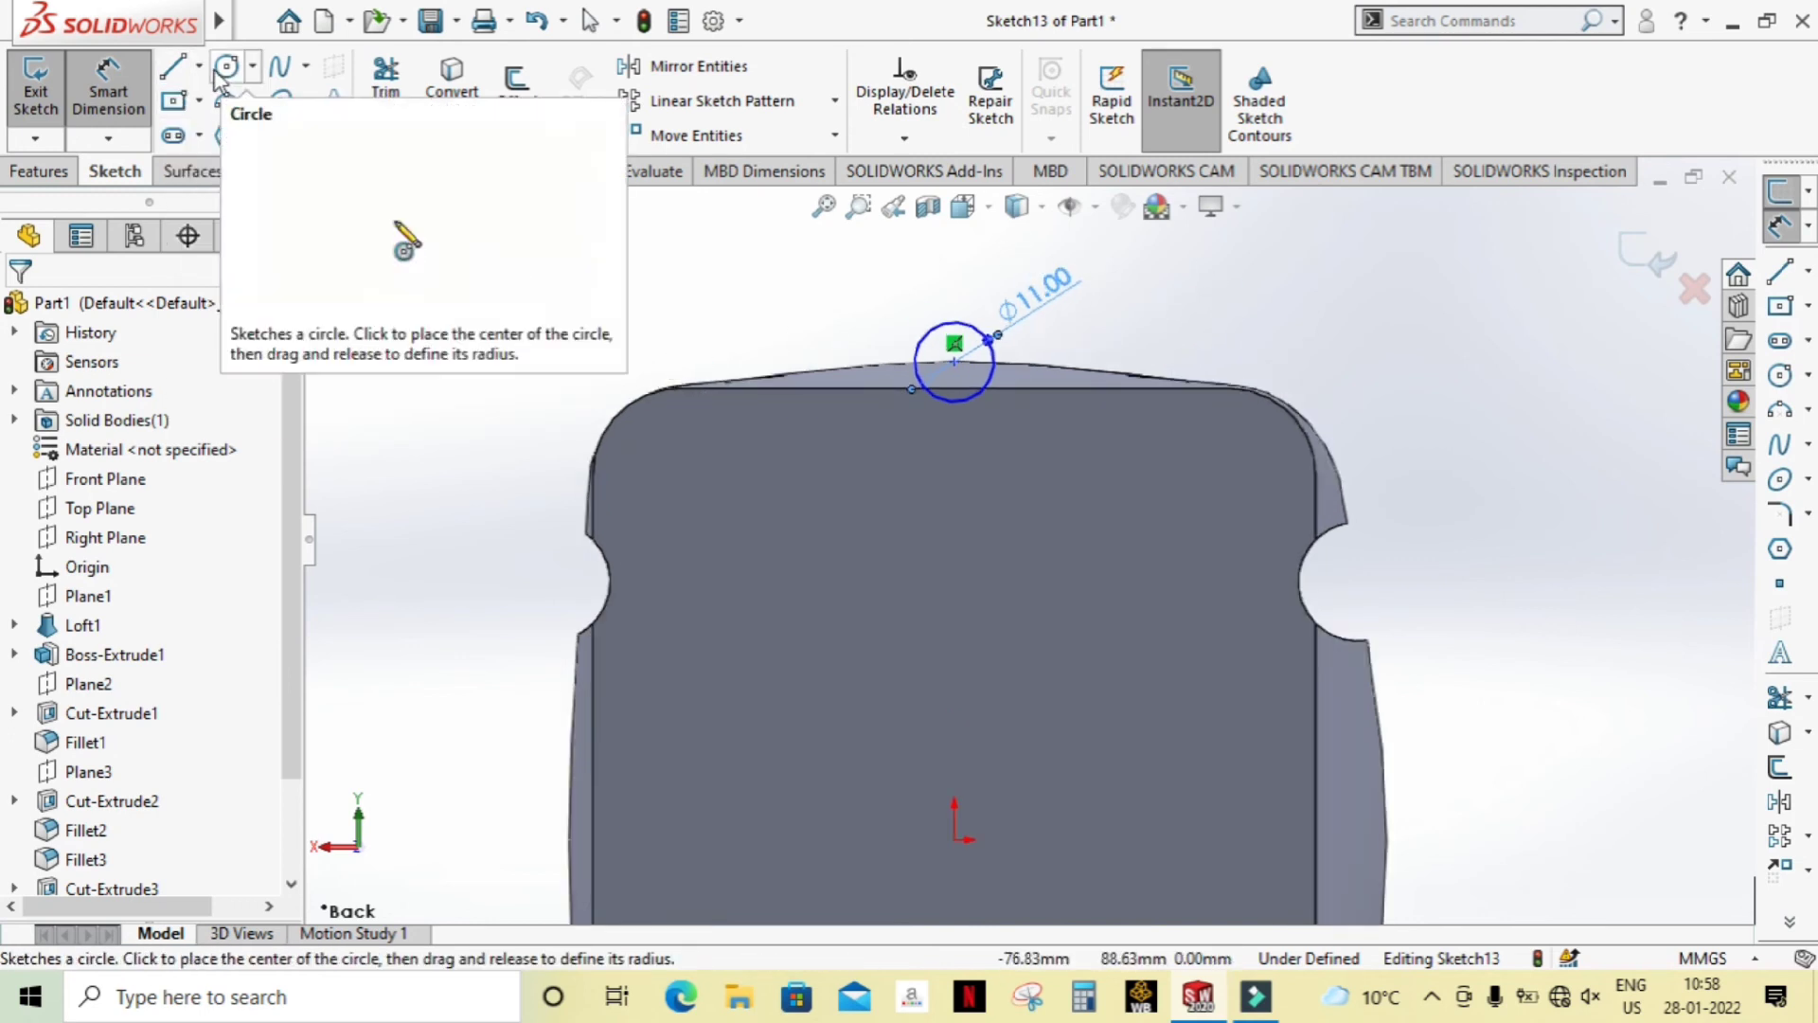
click(678, 387)
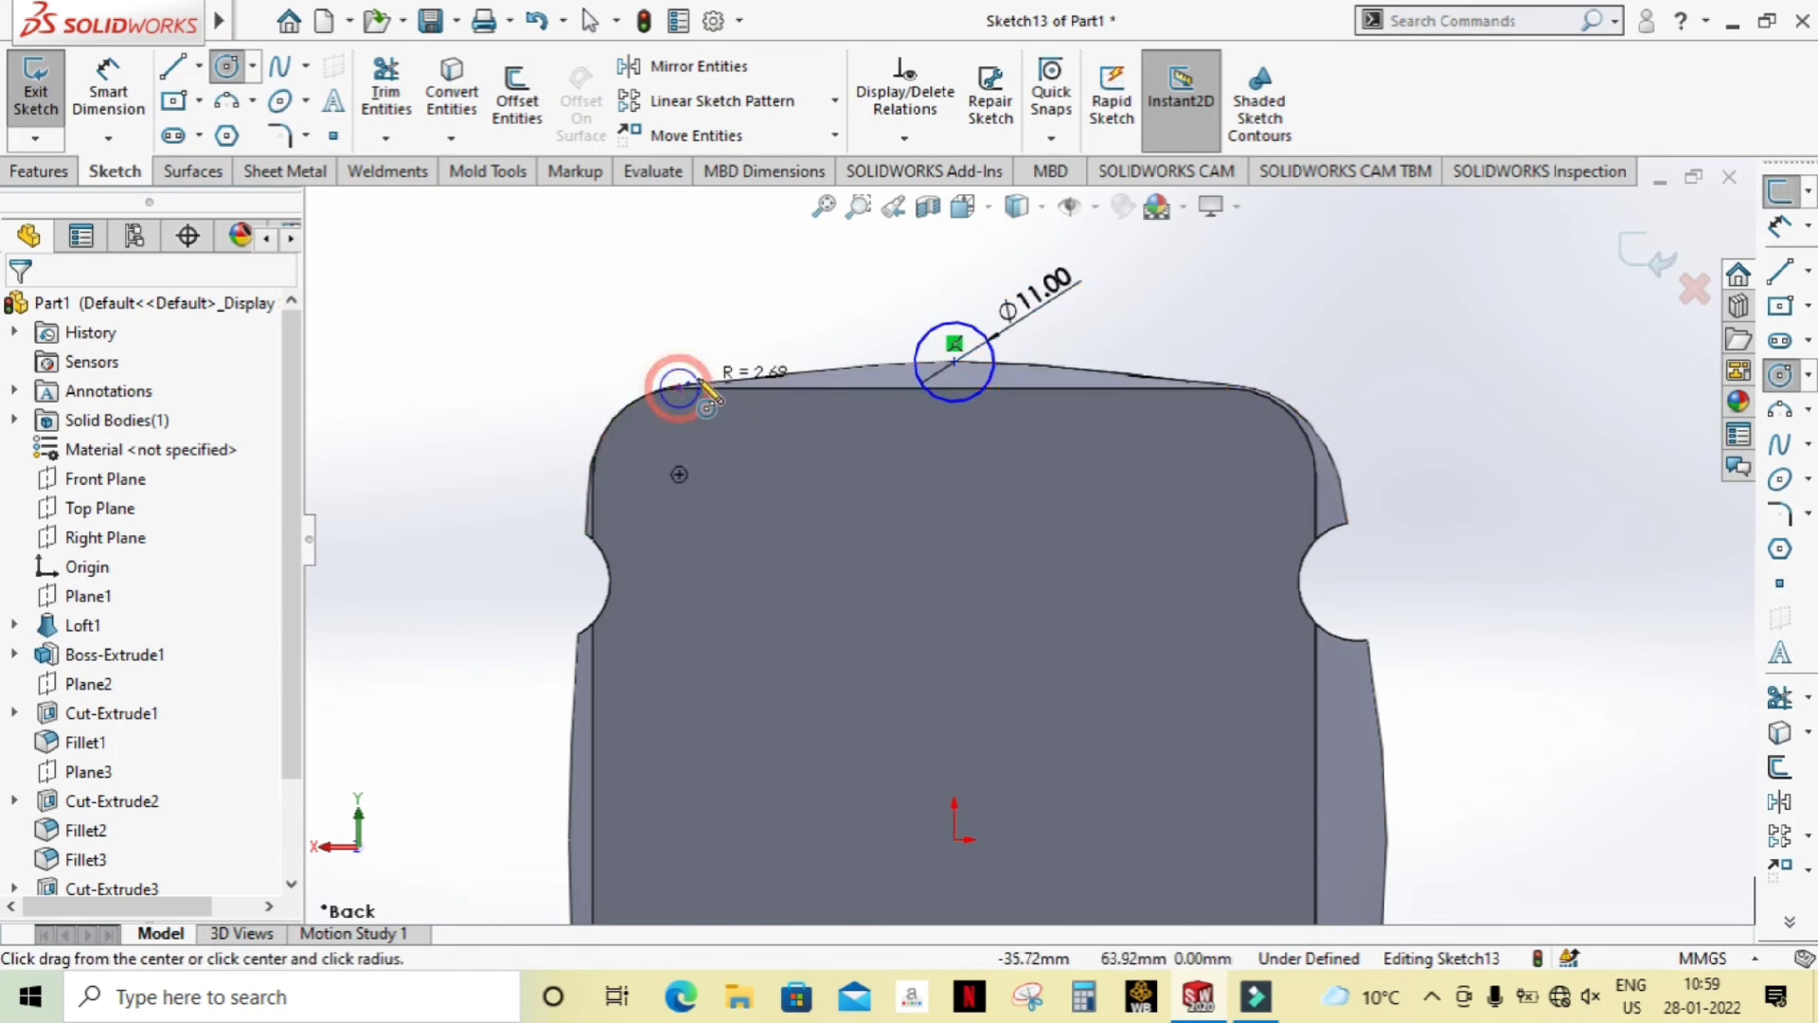
click(703, 384)
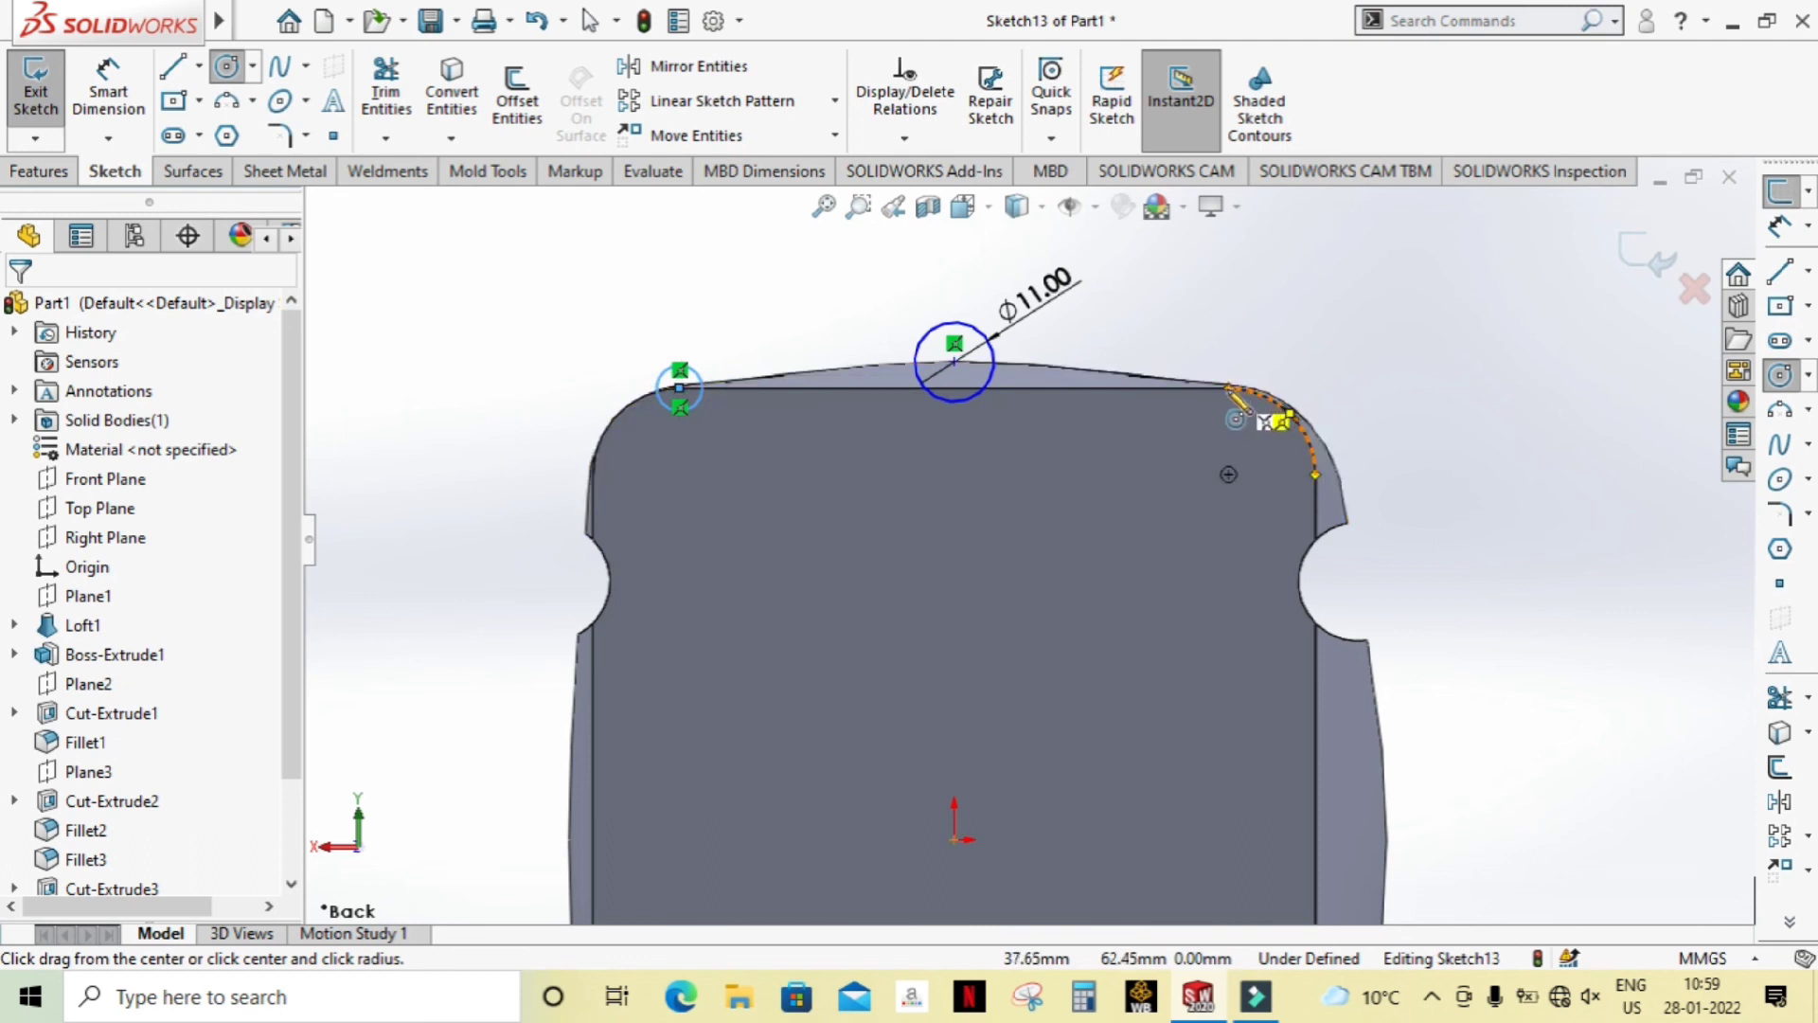
key(Escape)
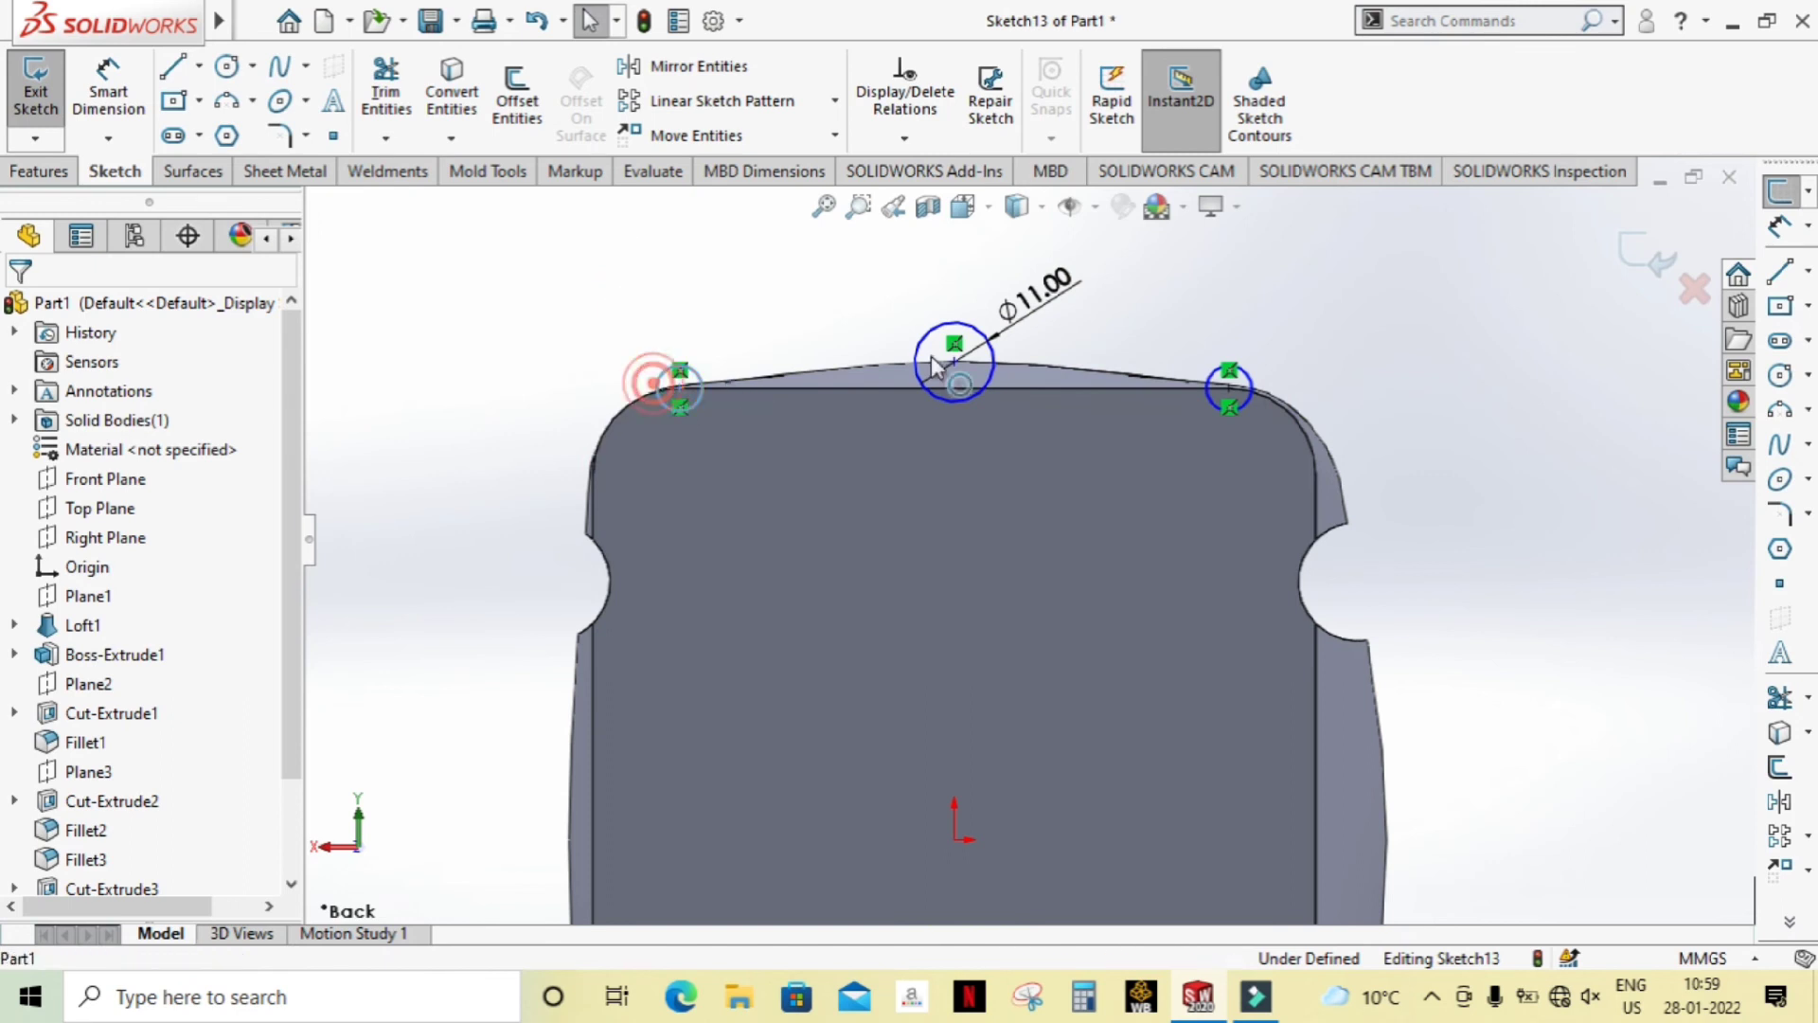
ctrl+click(1216, 384)
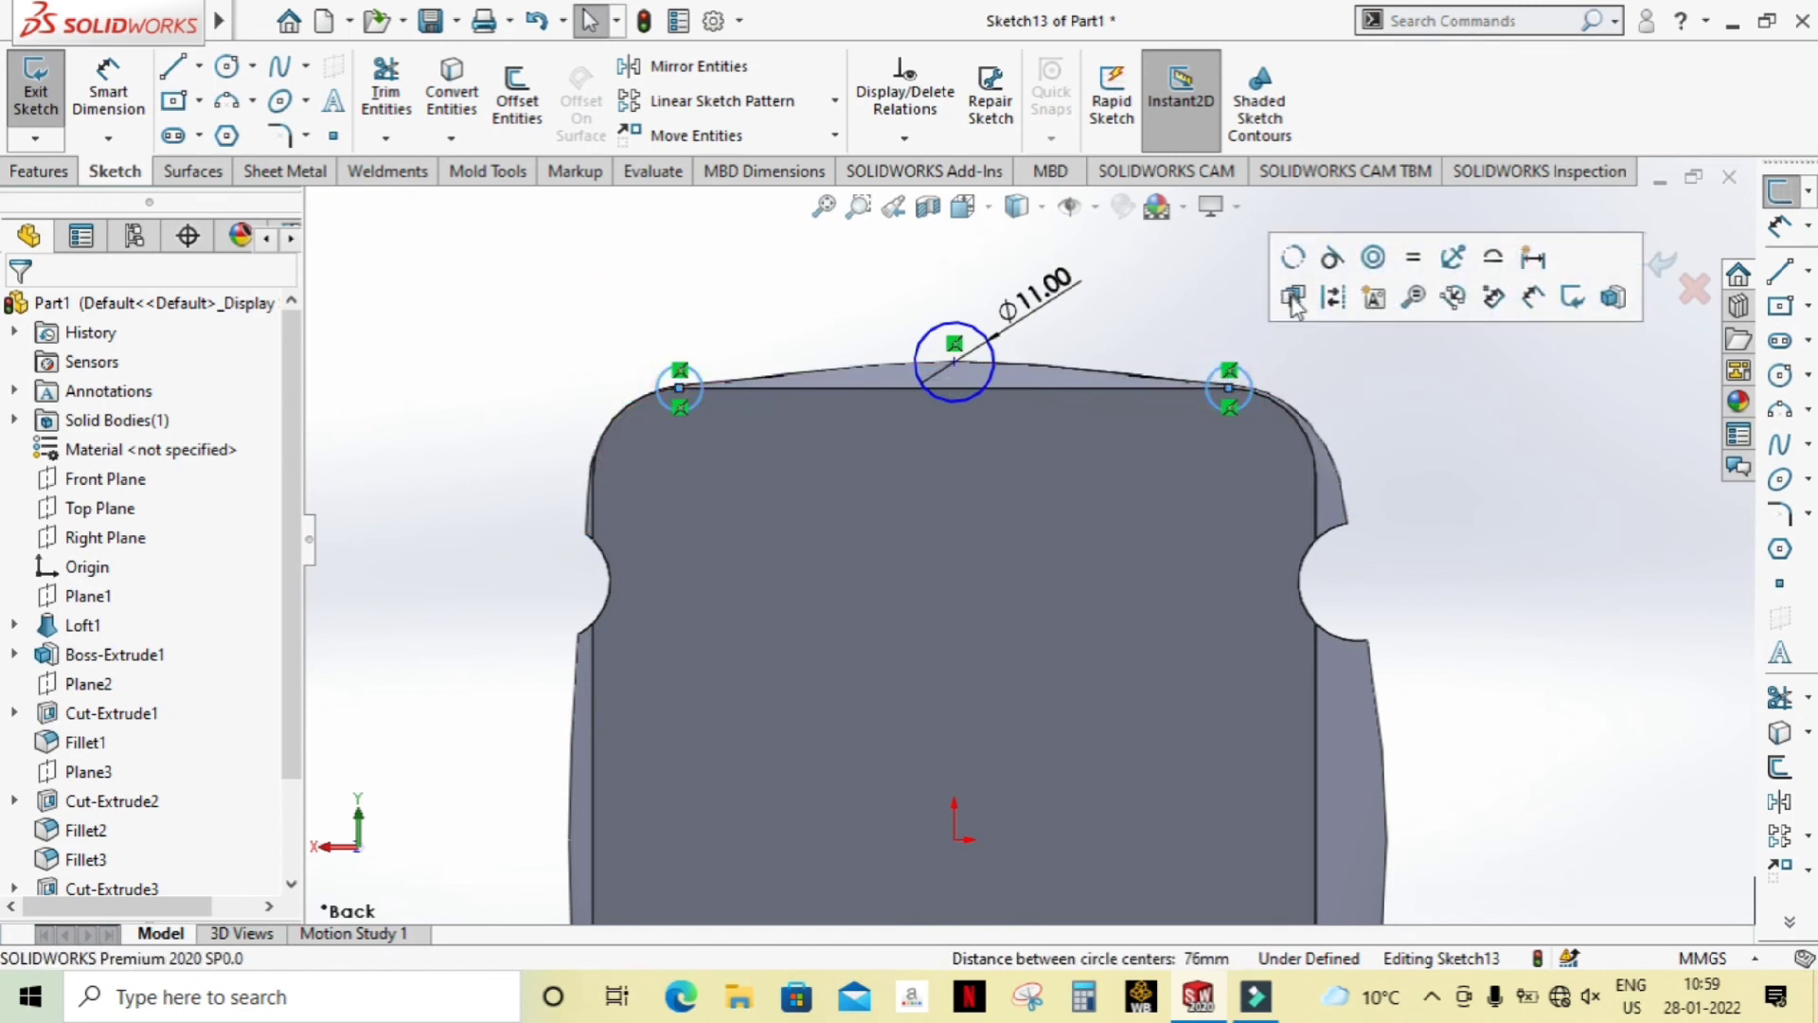
click(1482, 384)
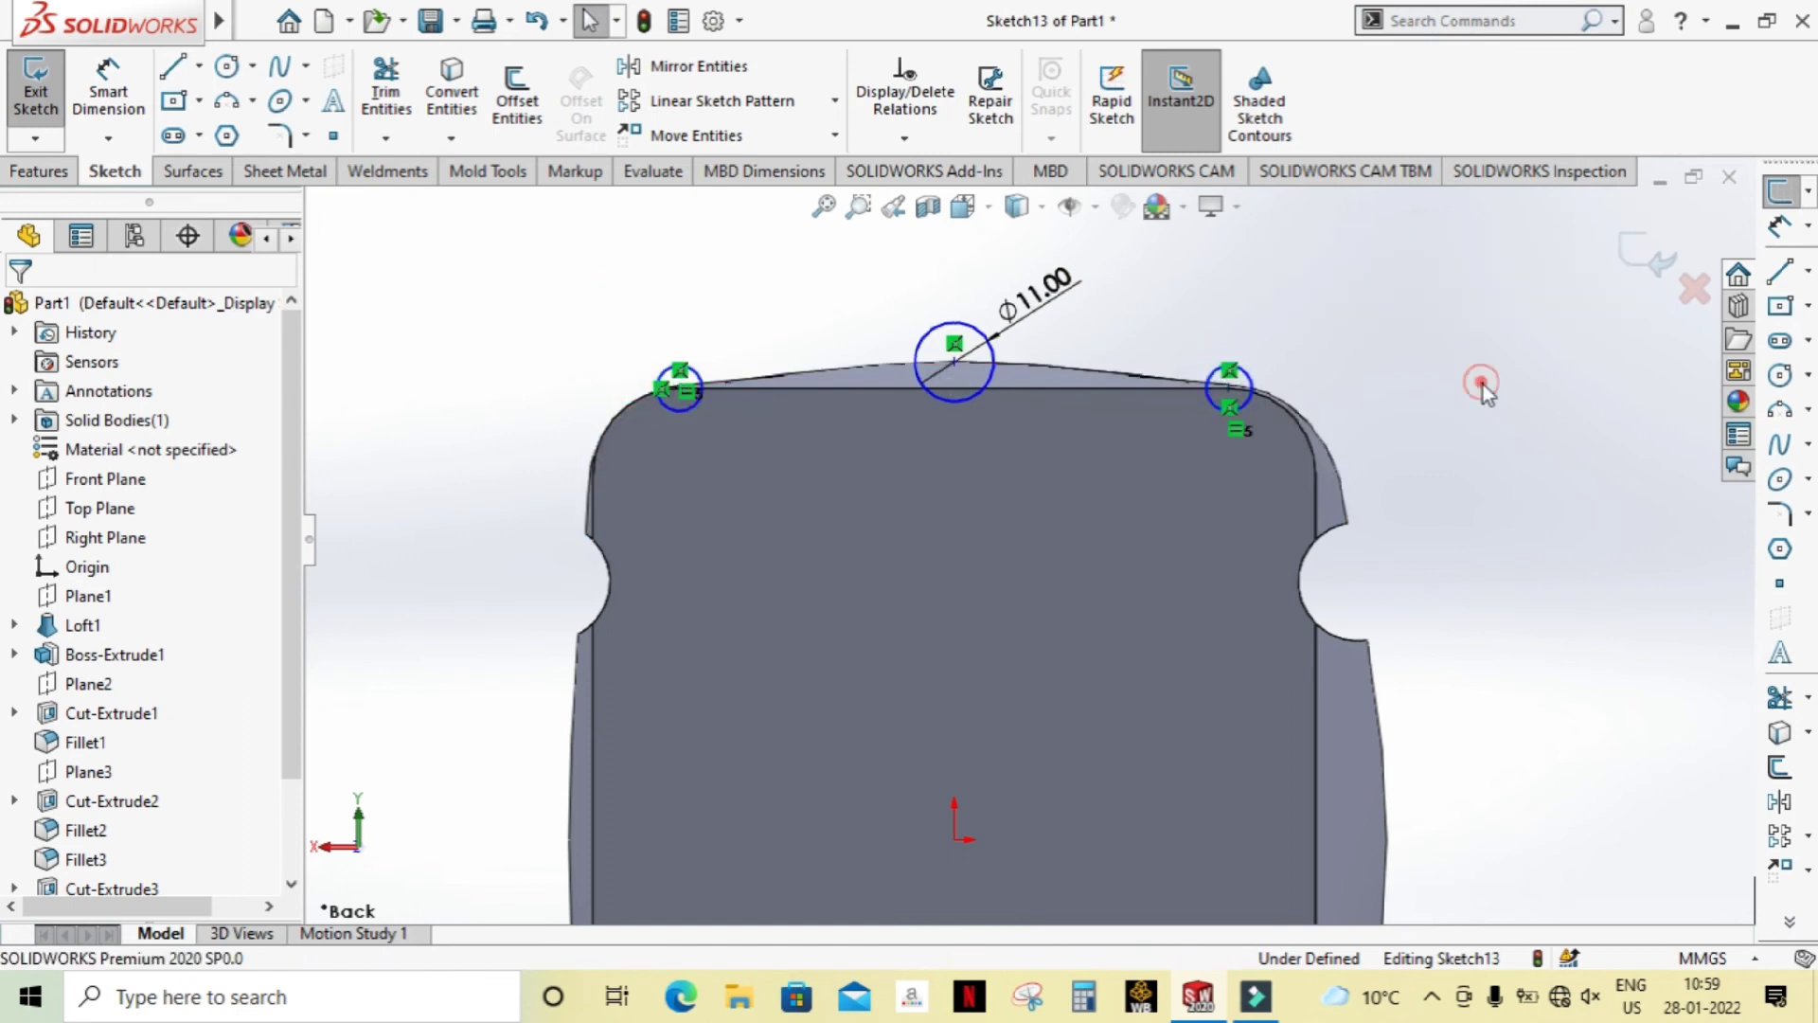
Step: Dimension the equal corner circles at Ø7 mm
scroll(1036, 256, down, 2)
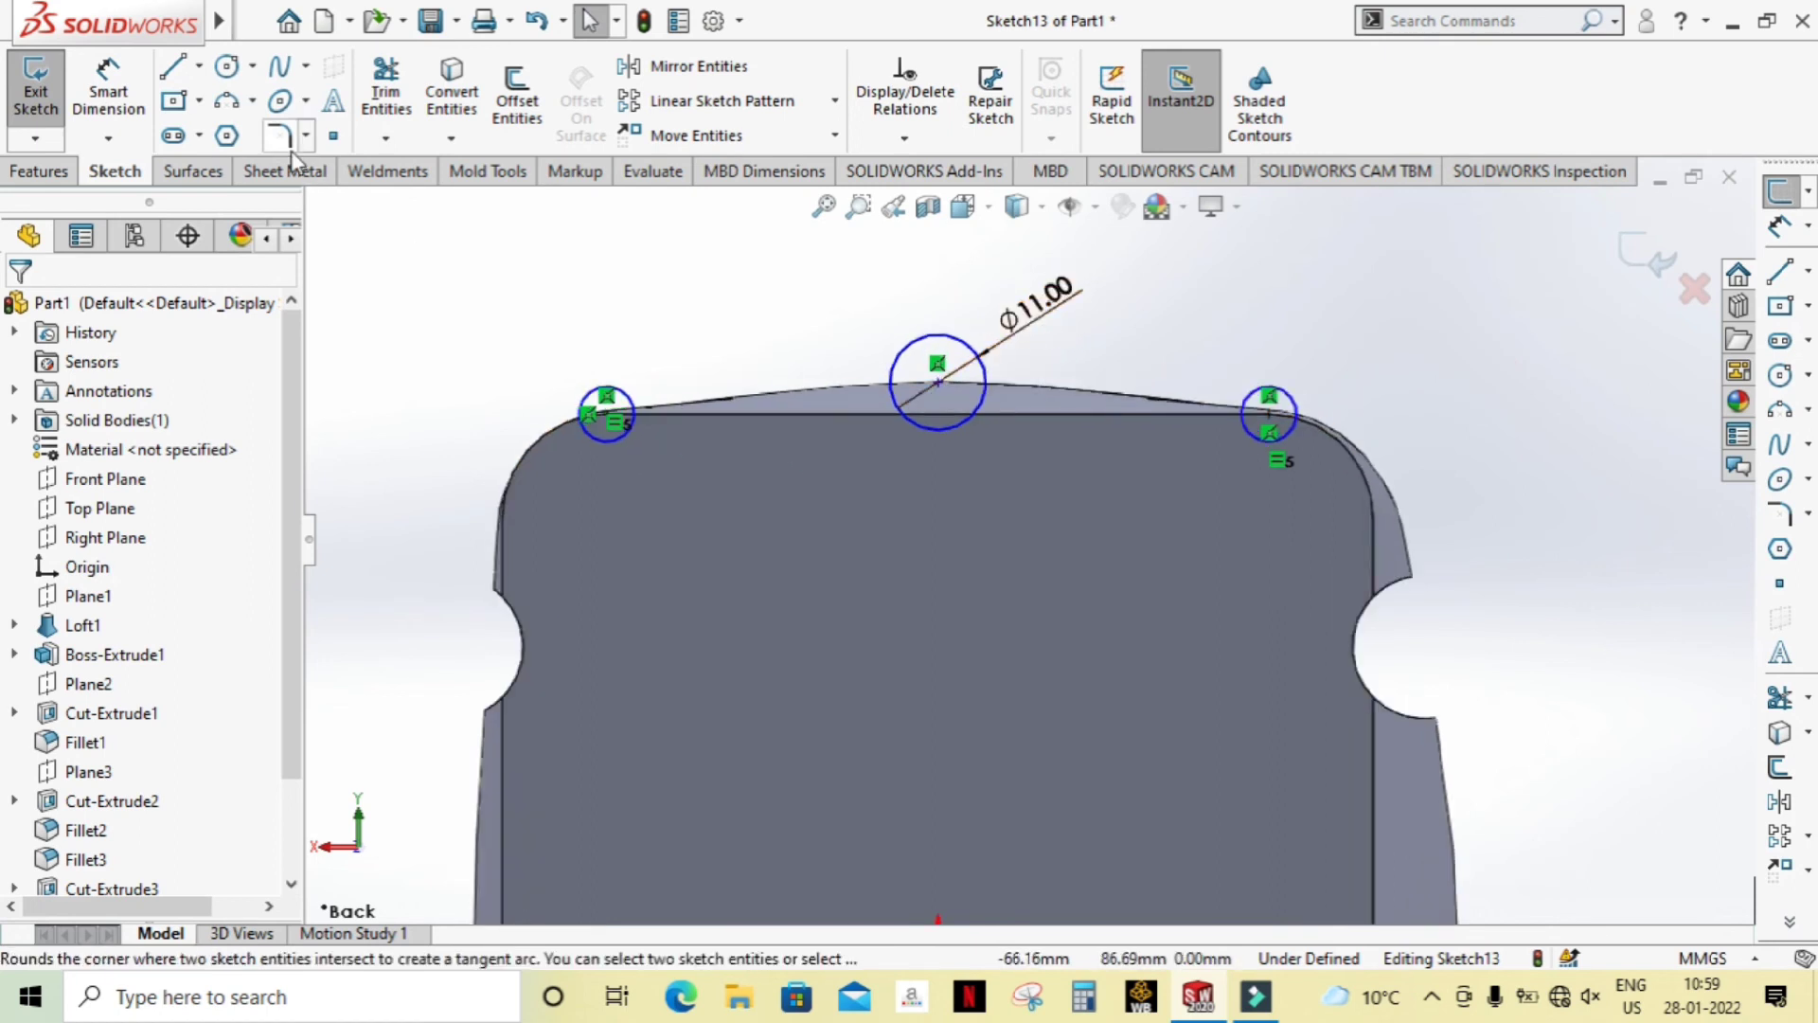
click(106, 102)
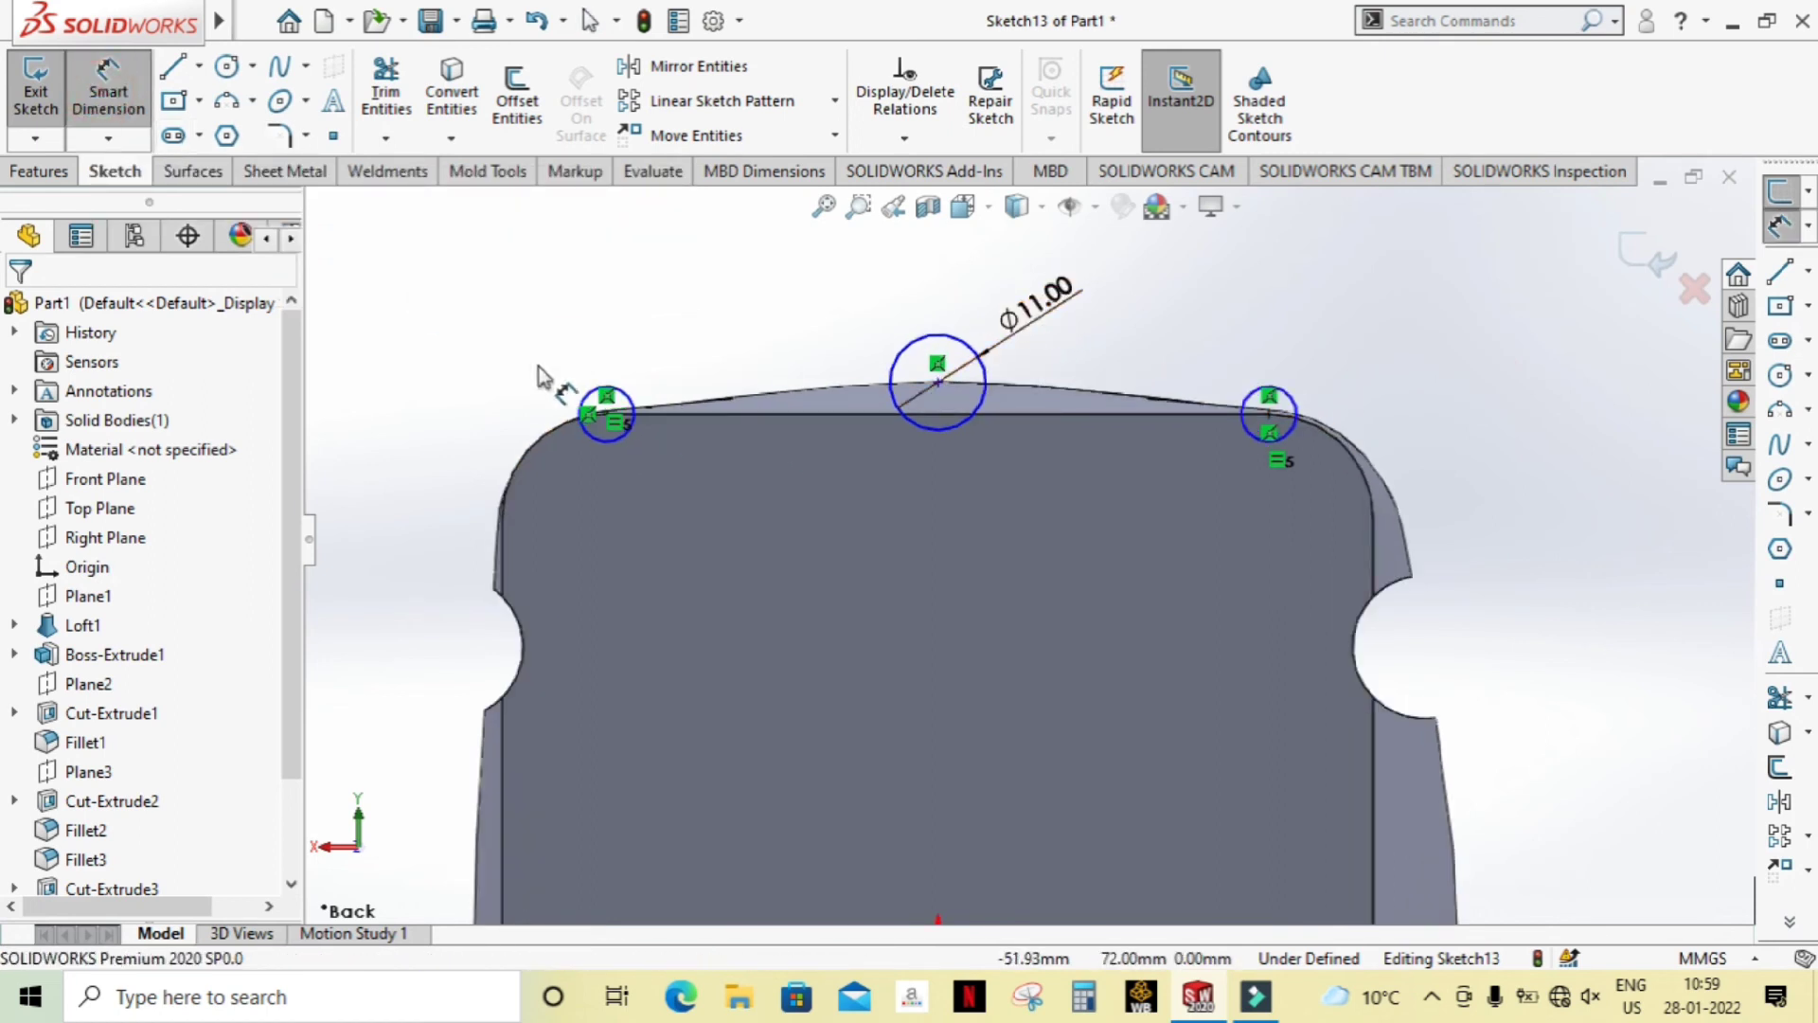
click(622, 383)
click(631, 353)
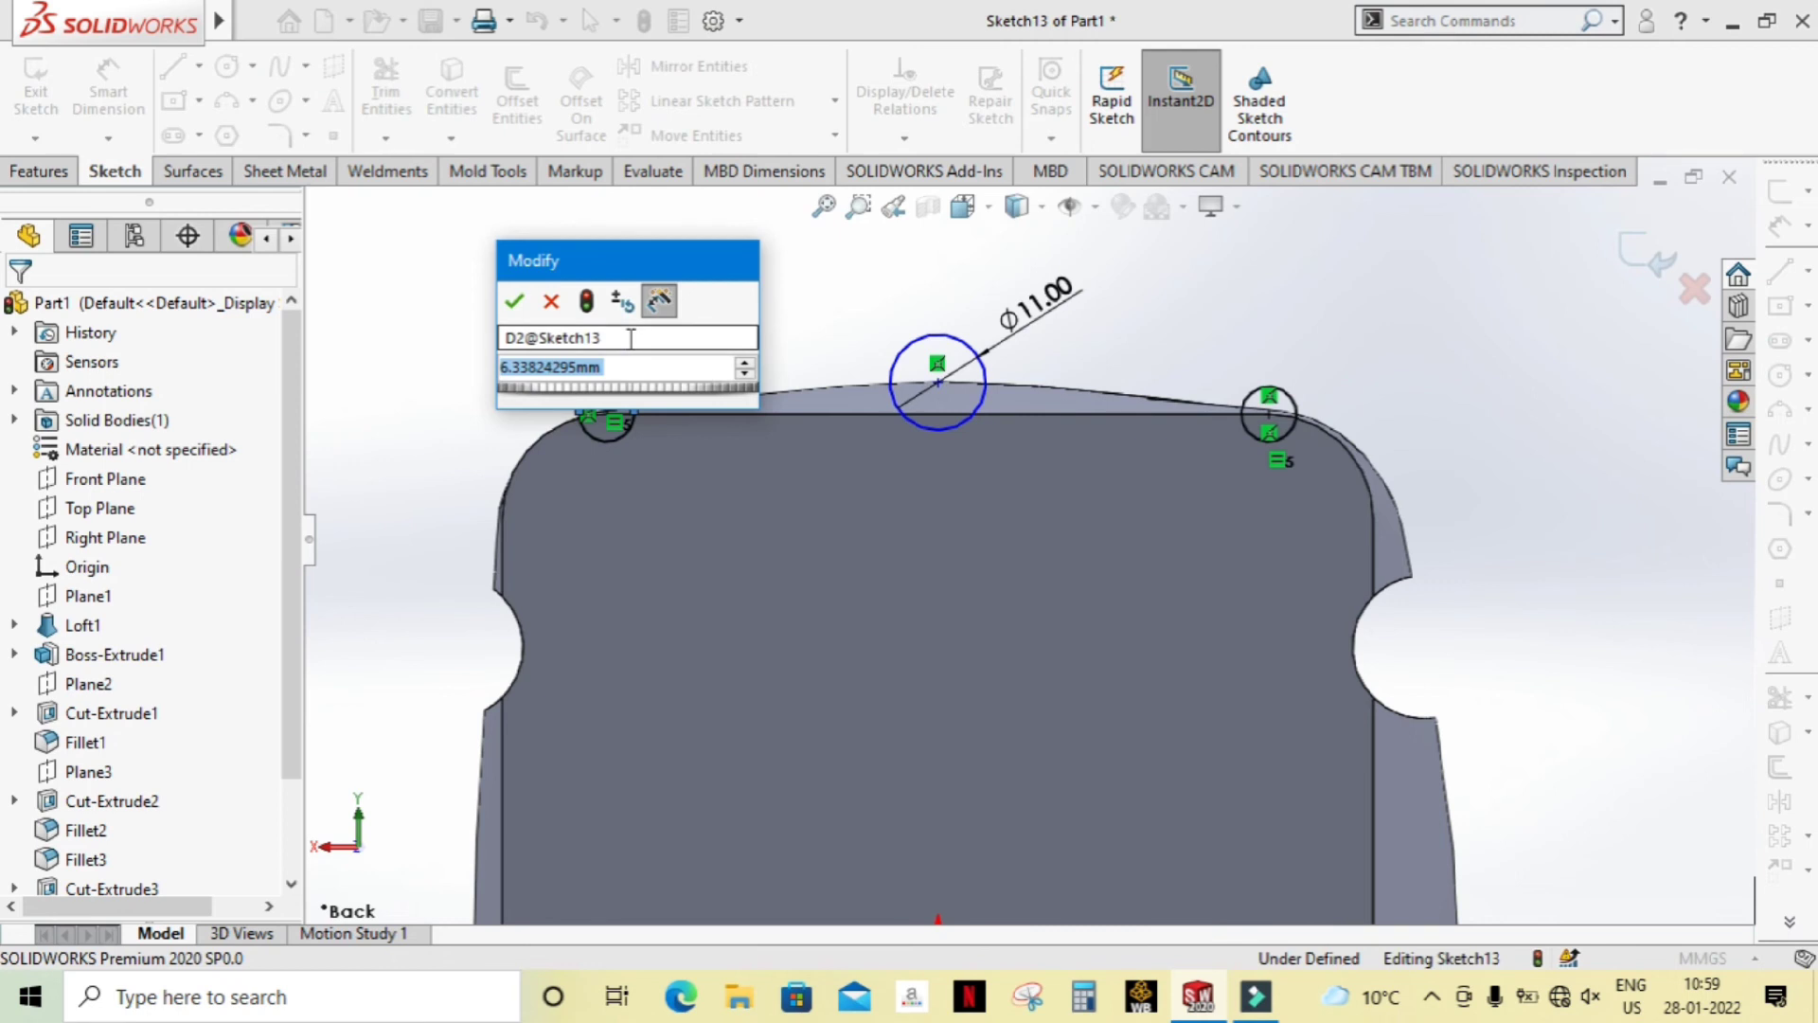
text(5)
key(Return)
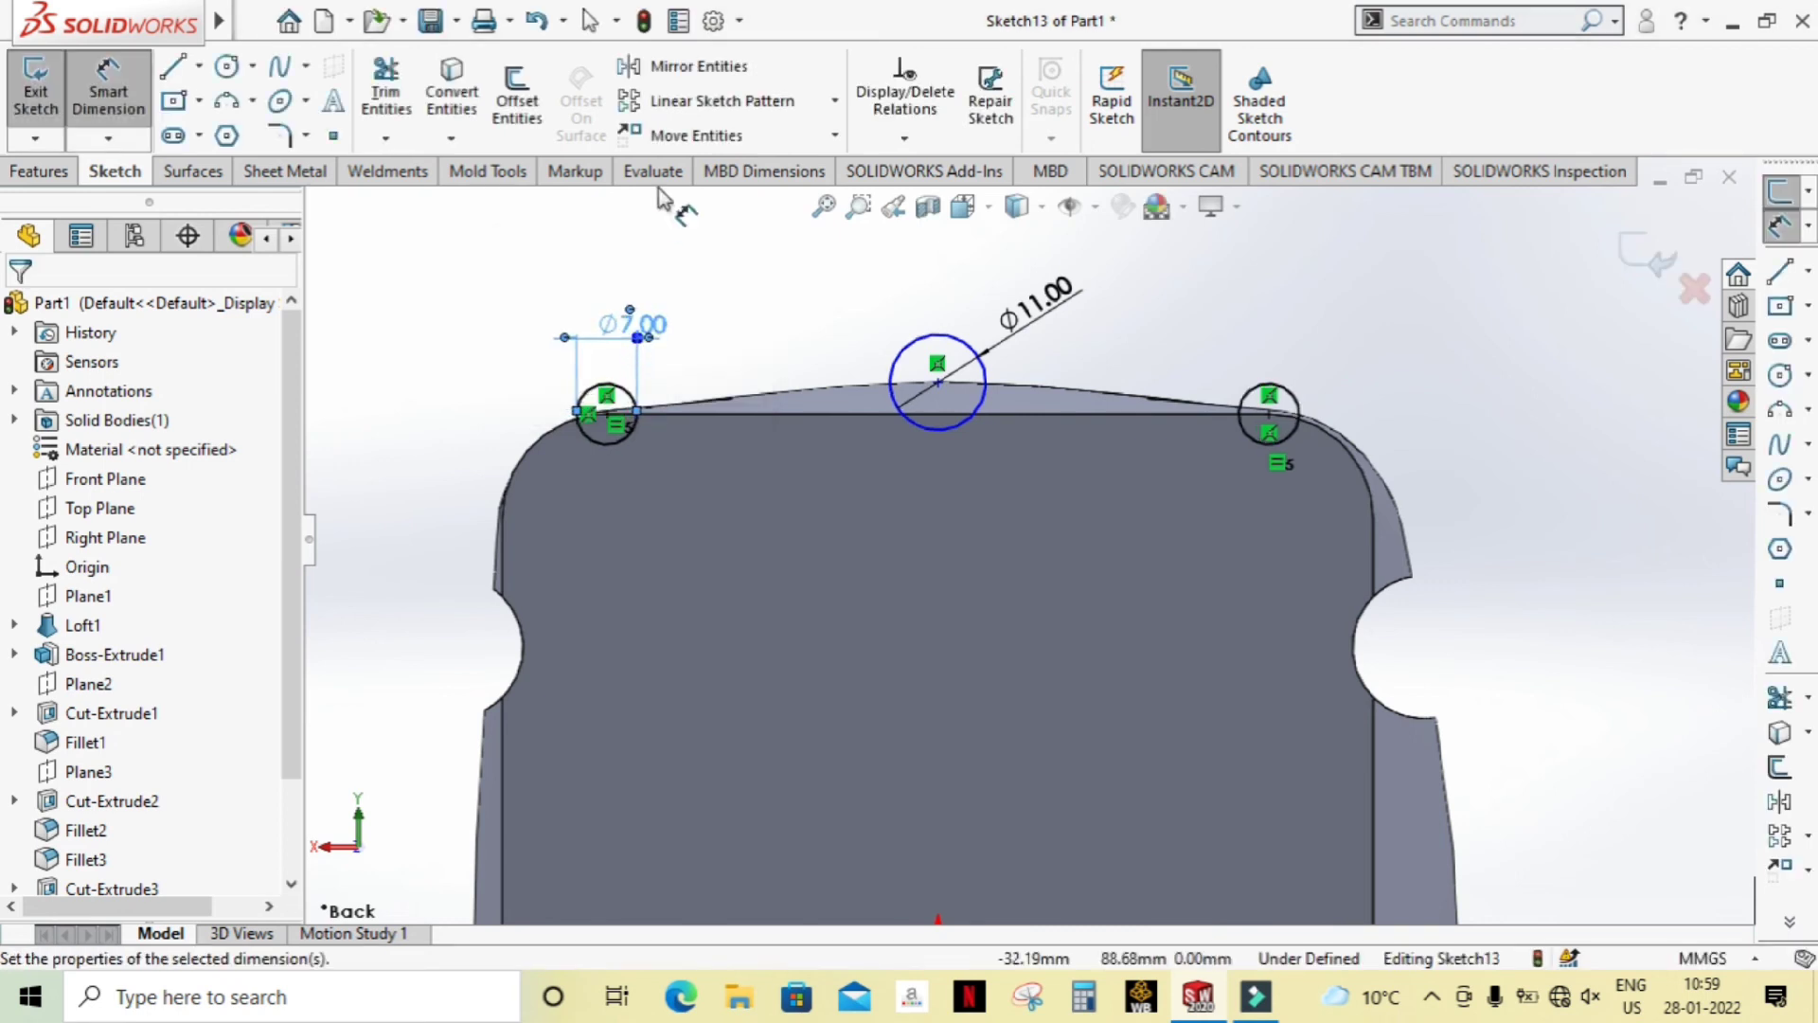
click(56, 171)
Step: Extrude-cut the three circles Through All in both directions, then orbit to inspect the grooves
click(371, 111)
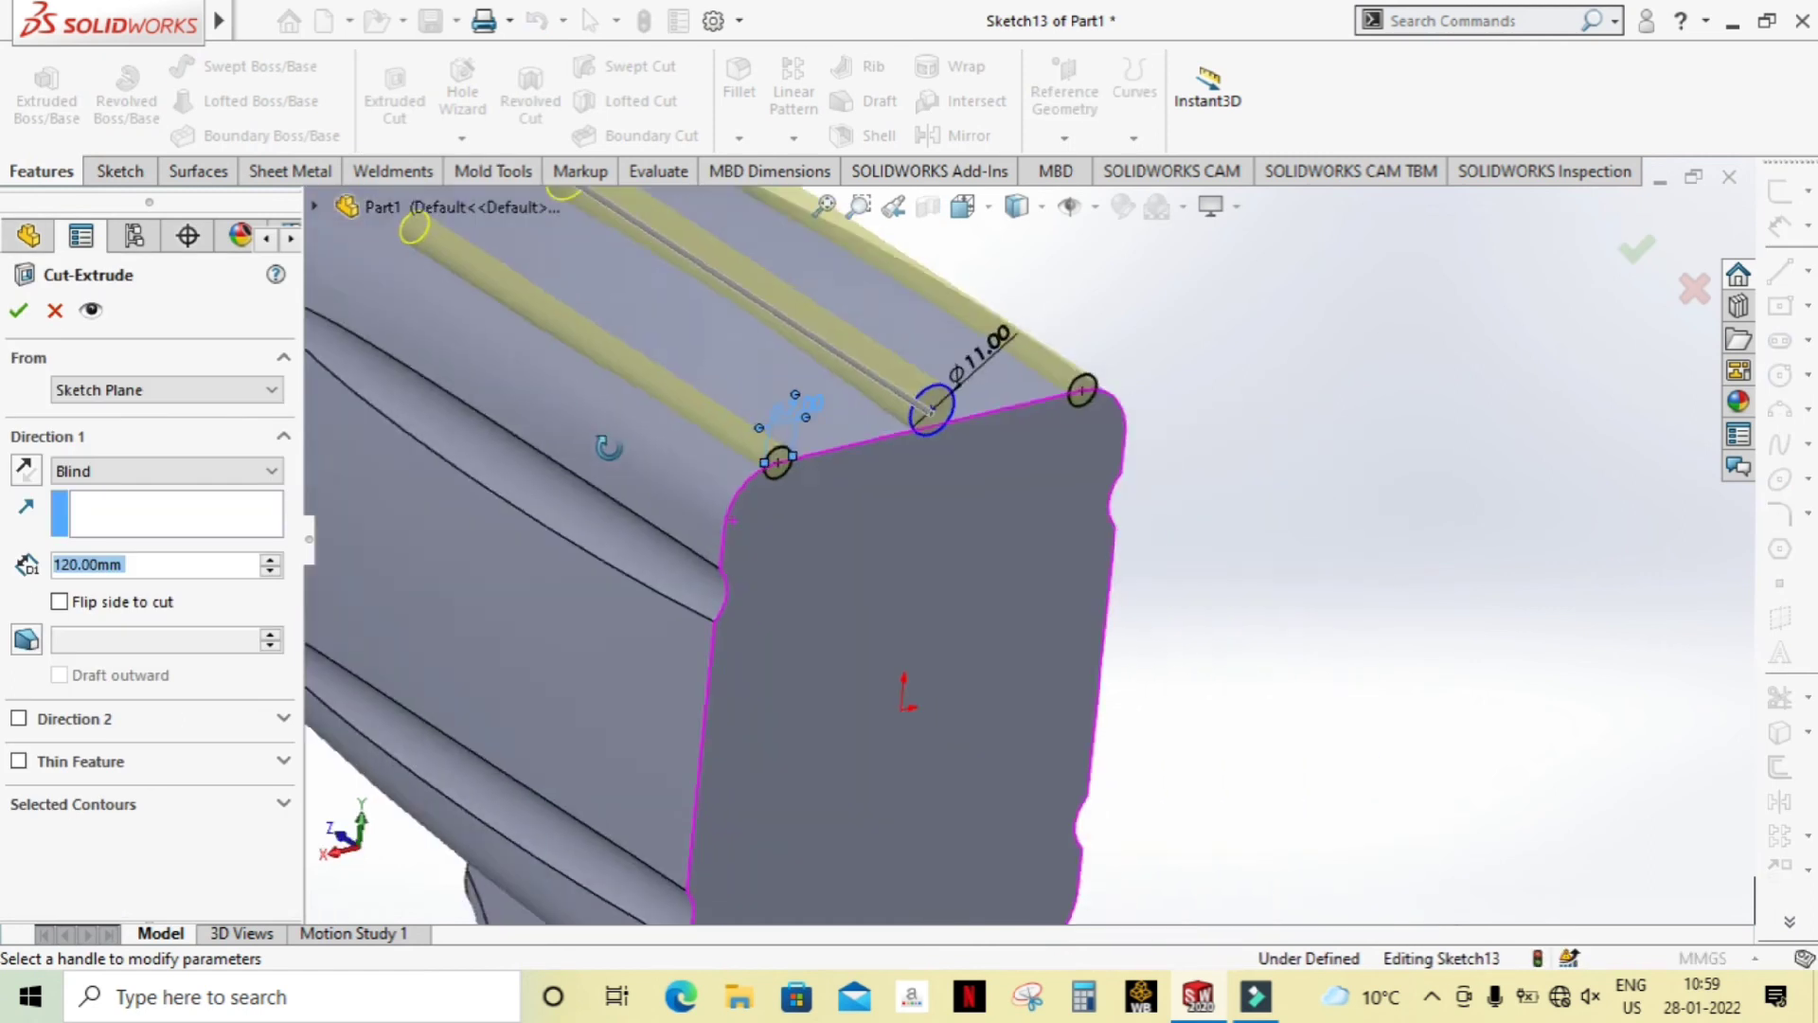
click(133, 471)
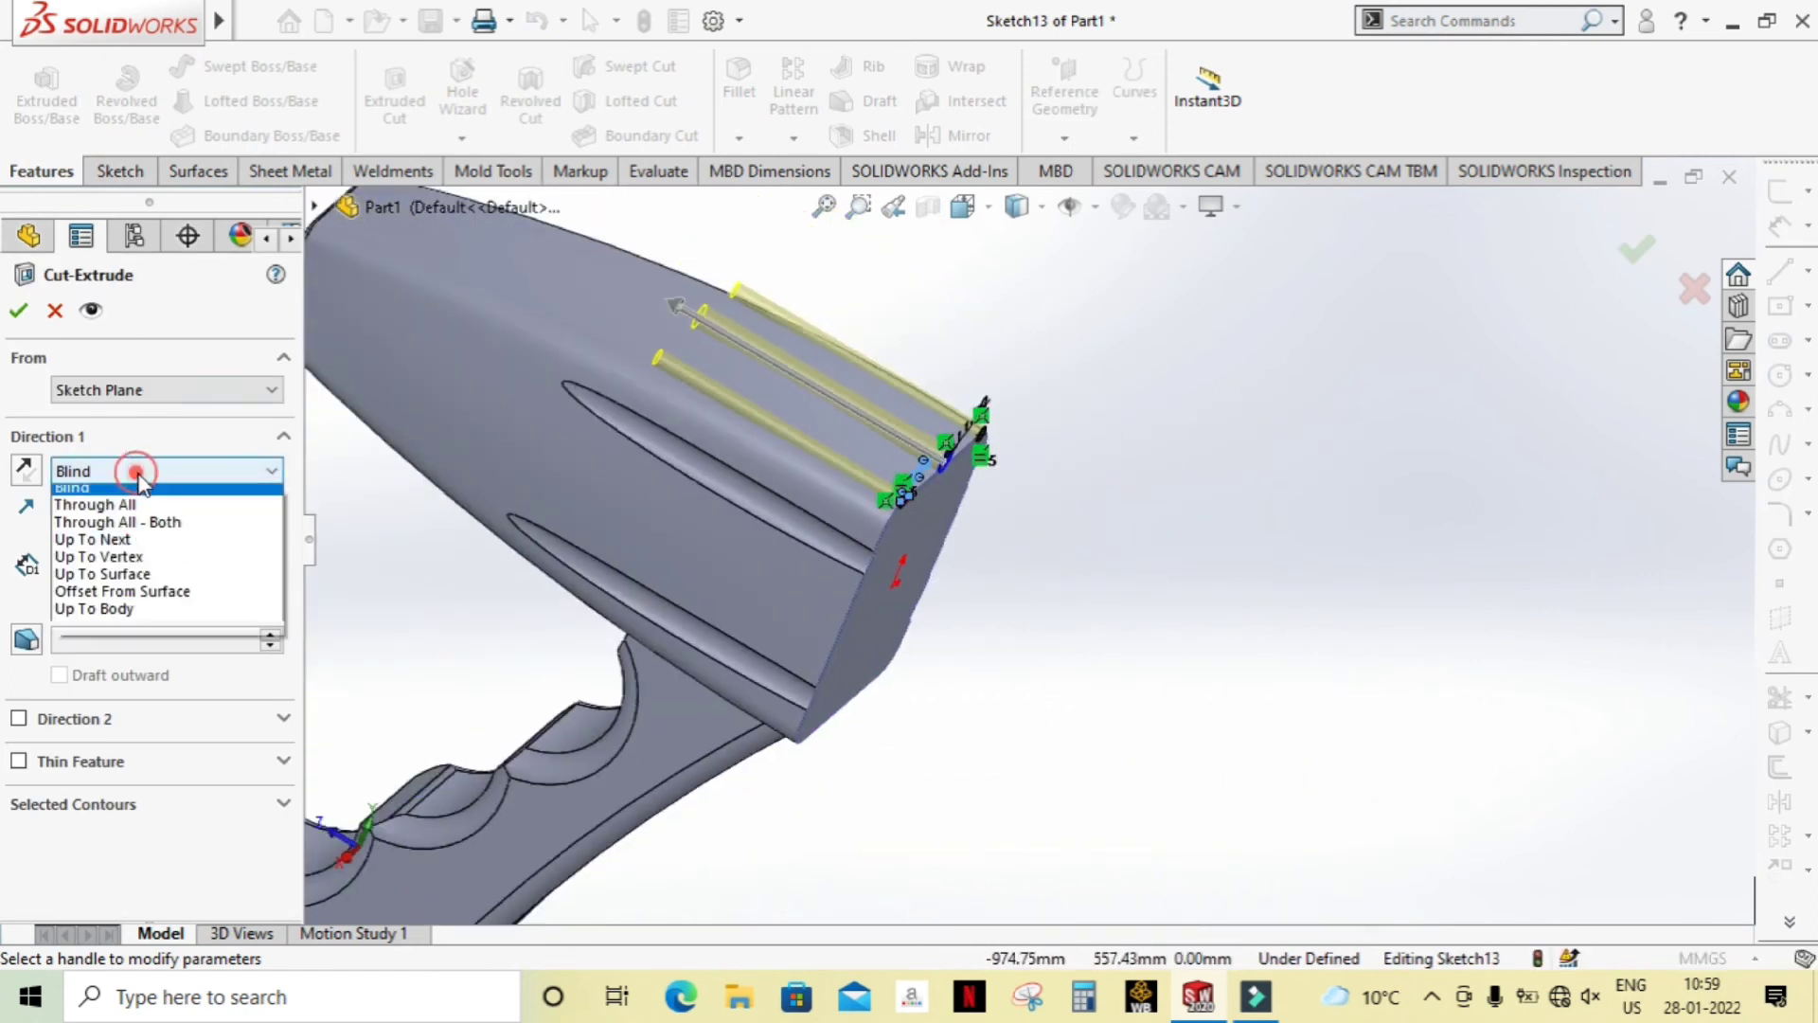
click(142, 524)
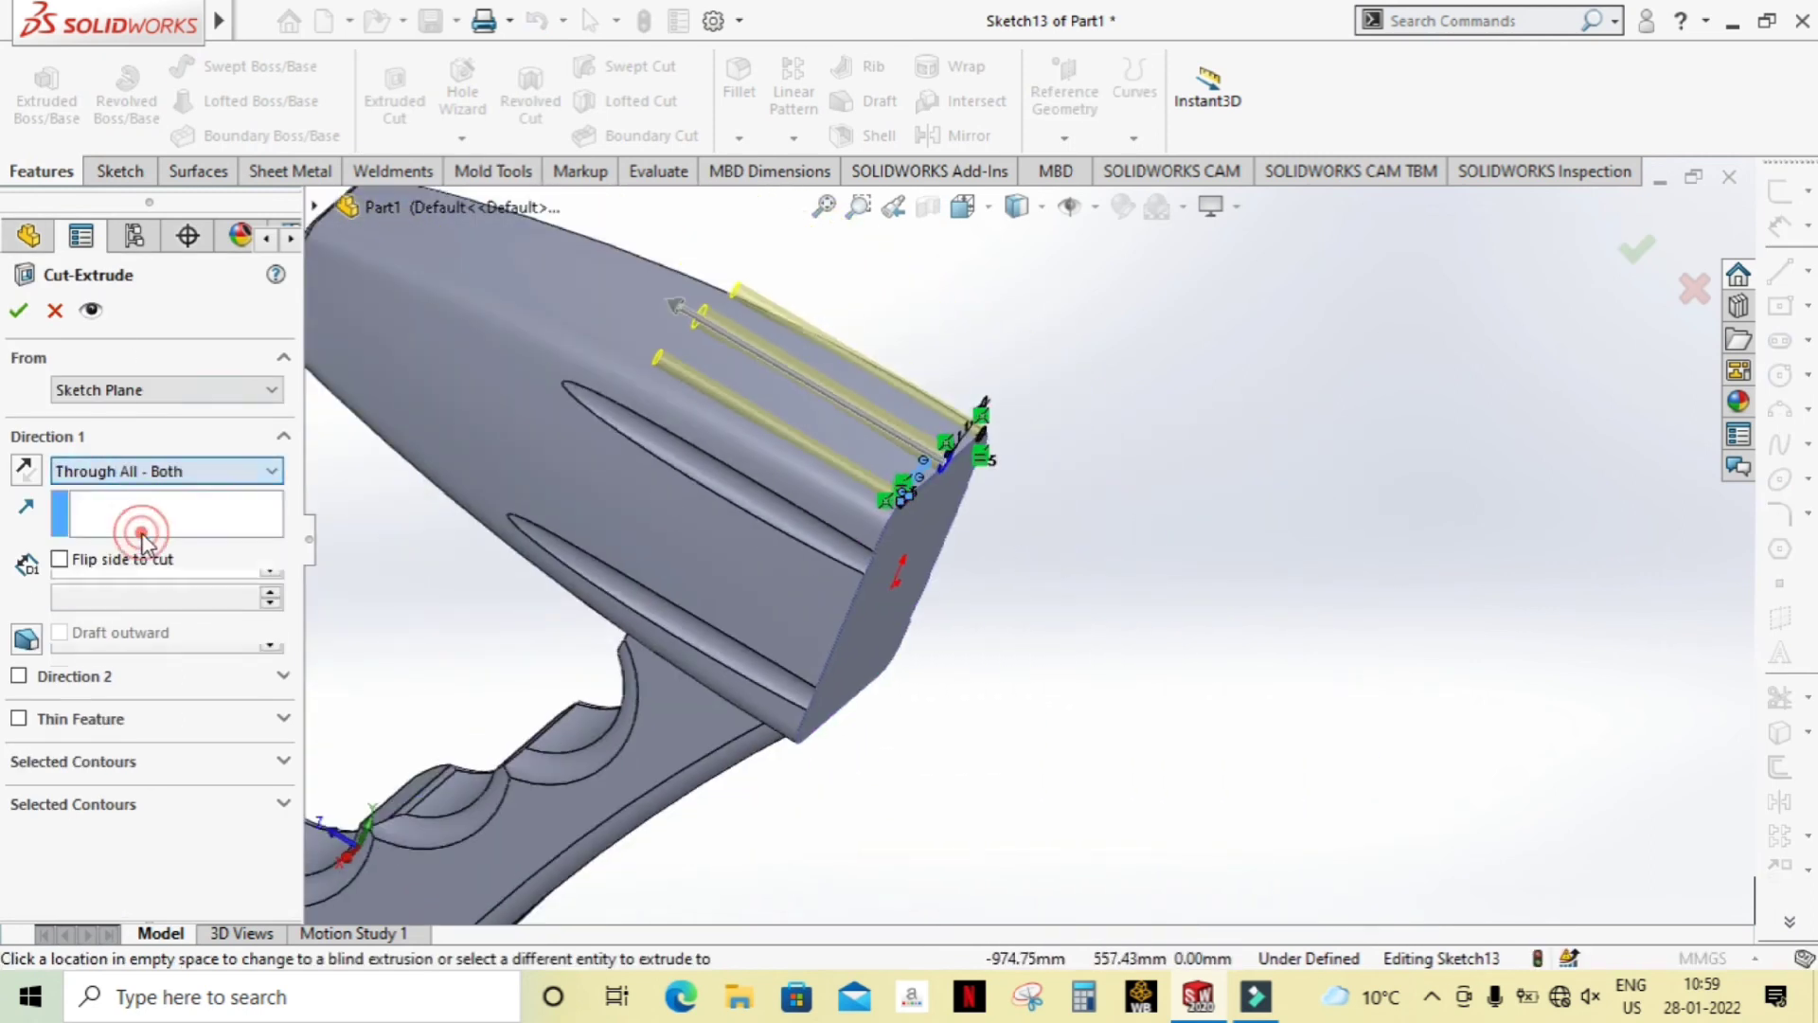
click(21, 311)
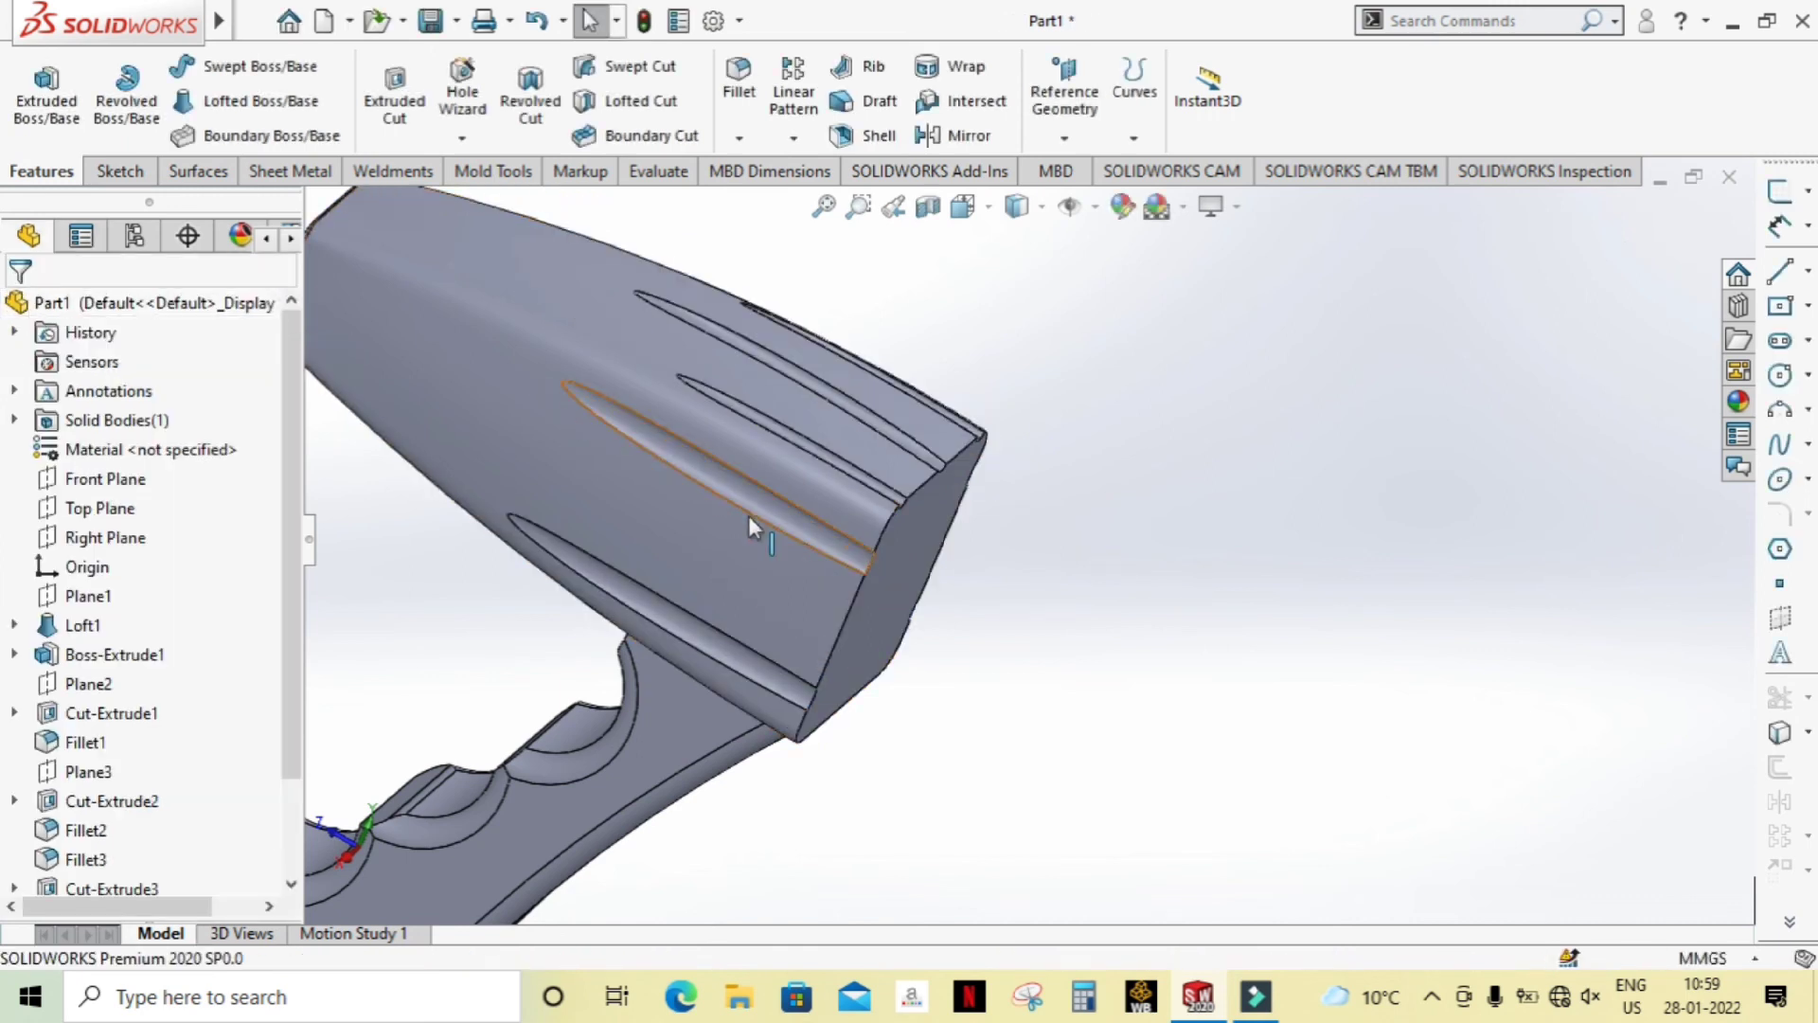
key(f)
mouse_move(1238, 531)
middle_down()
mouse_move(1173, 503)
mouse_move(1191, 439)
middle_up()
mouse_move(1278, 365)
middle_down()
mouse_move(1234, 483)
mouse_move(1335, 475)
mouse_move(1298, 256)
mouse_move(1211, 183)
mouse_move(1076, 203)
mouse_move(1035, 292)
mouse_move(1165, 341)
mouse_move(1180, 272)
mouse_move(1071, 423)
mouse_move(1183, 530)
mouse_move(1083, 430)
mouse_move(1025, 476)
middle_up()
mouse_move(1101, 525)
middle_down()
mouse_move(1156, 410)
mouse_move(1249, 471)
mouse_move(1298, 577)
mouse_move(1172, 556)
mouse_move(1209, 596)
middle_up()
Step: Round the edges of the head's open end face with a 5 mm fillet
click(948, 568)
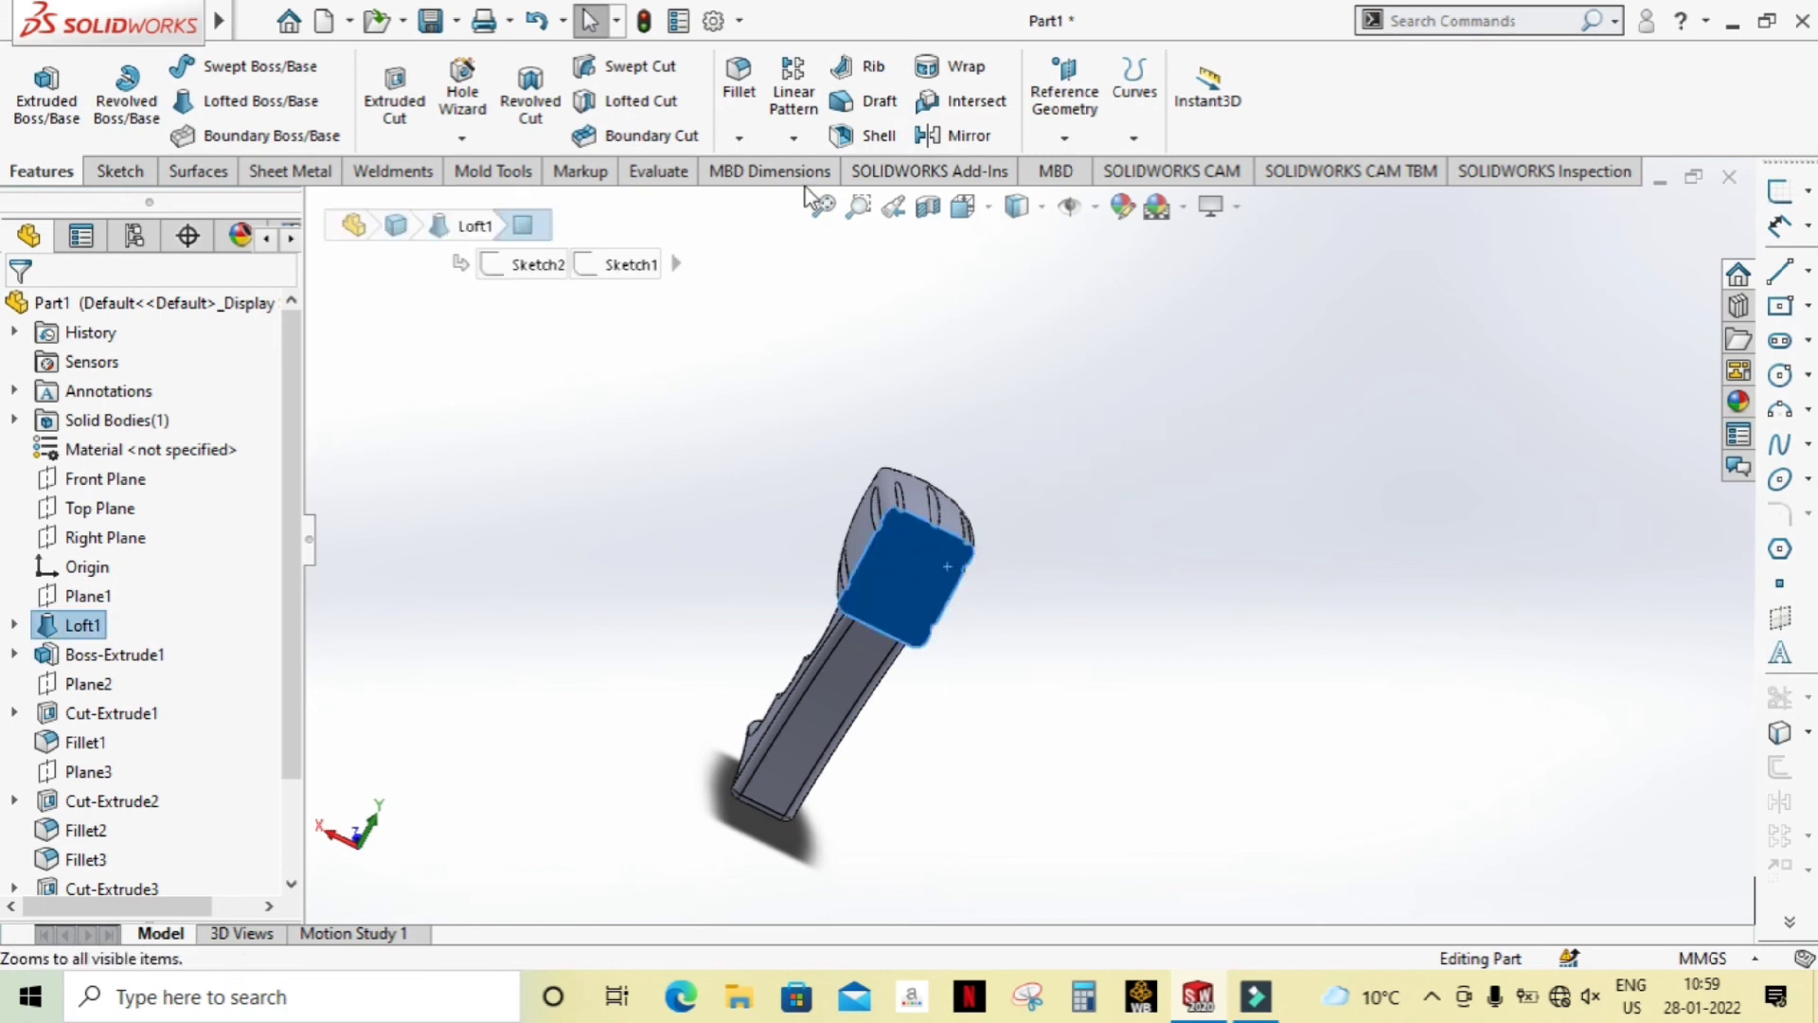
click(739, 86)
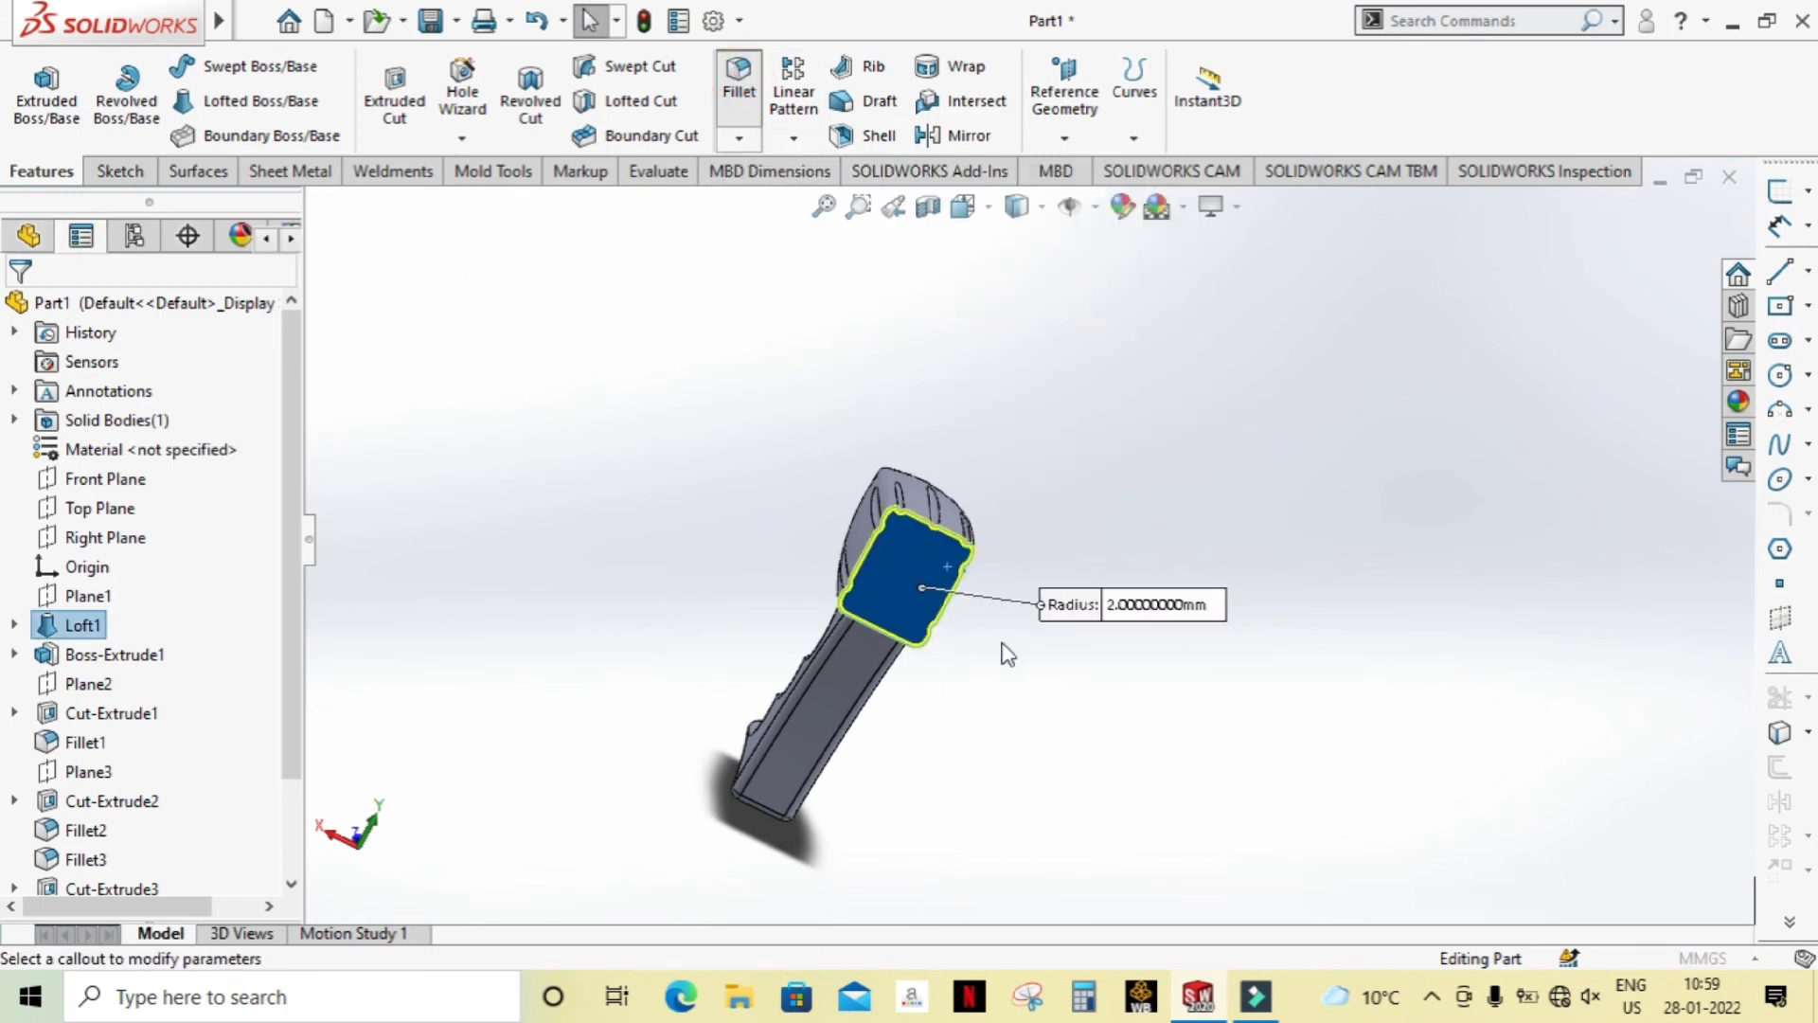
scroll(929, 592, down, 2)
scroll(845, 566, down, 2)
scroll(845, 566, down, 2)
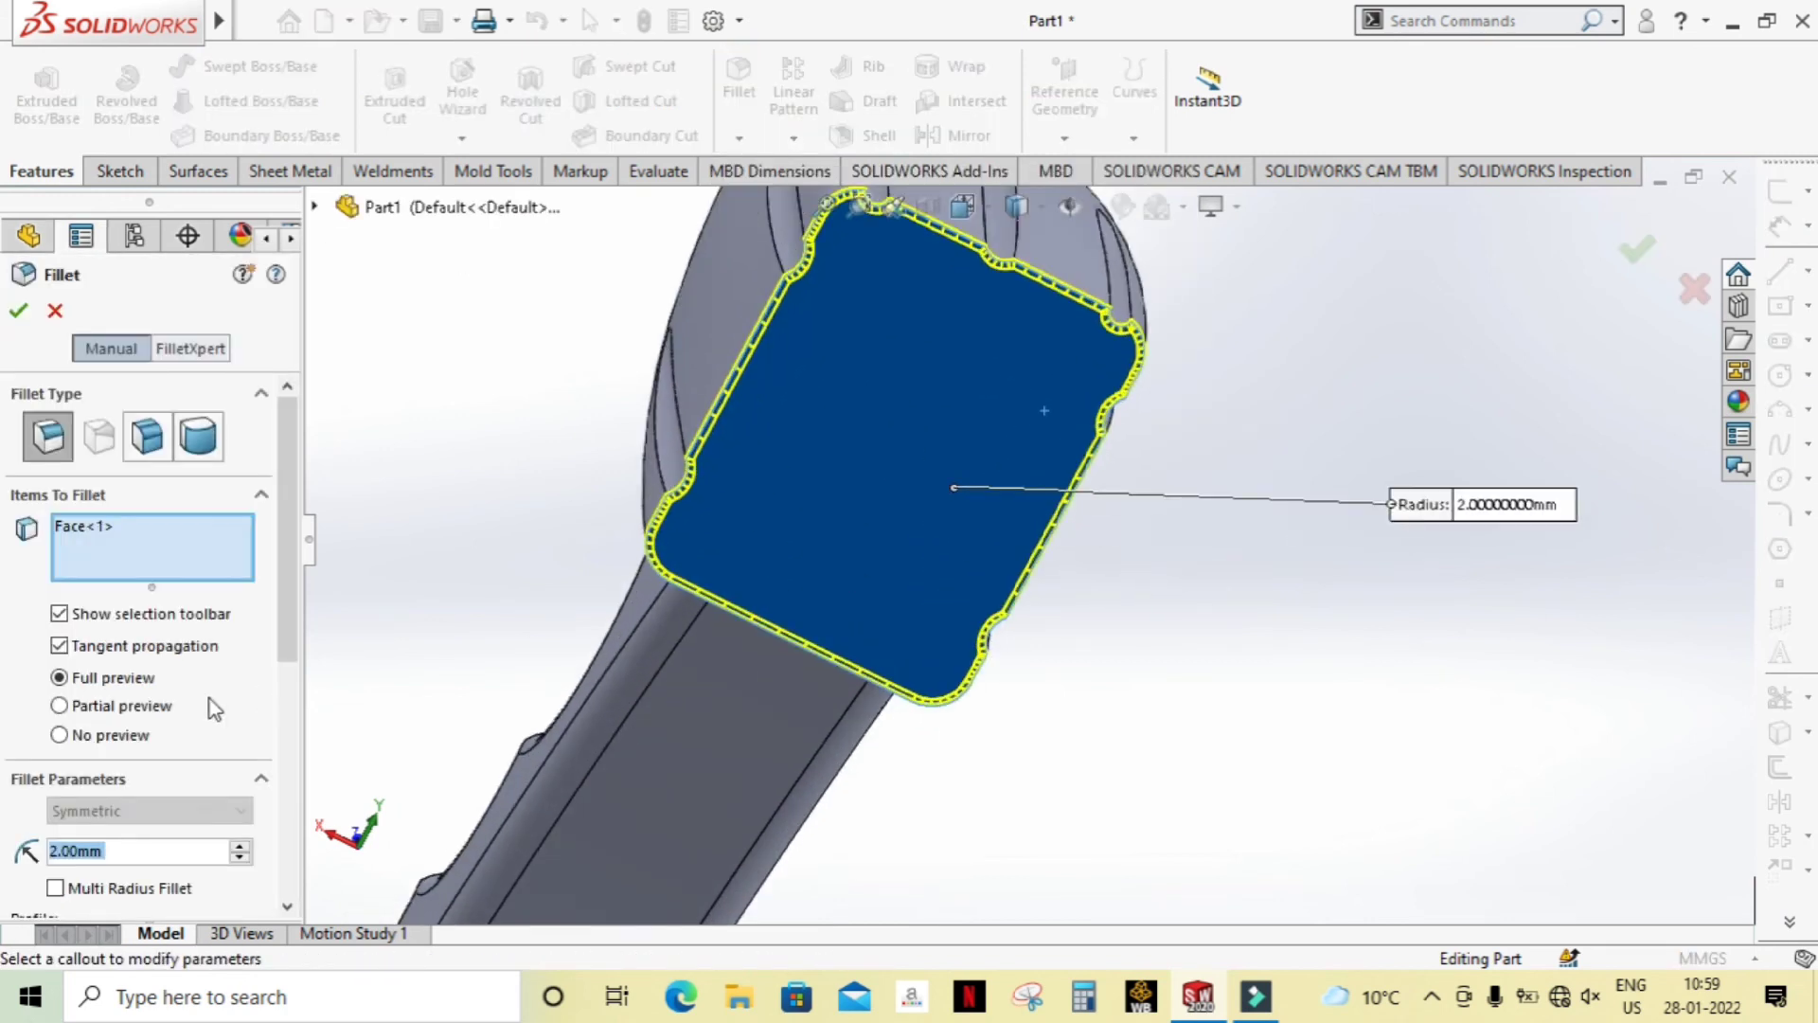
text(5)
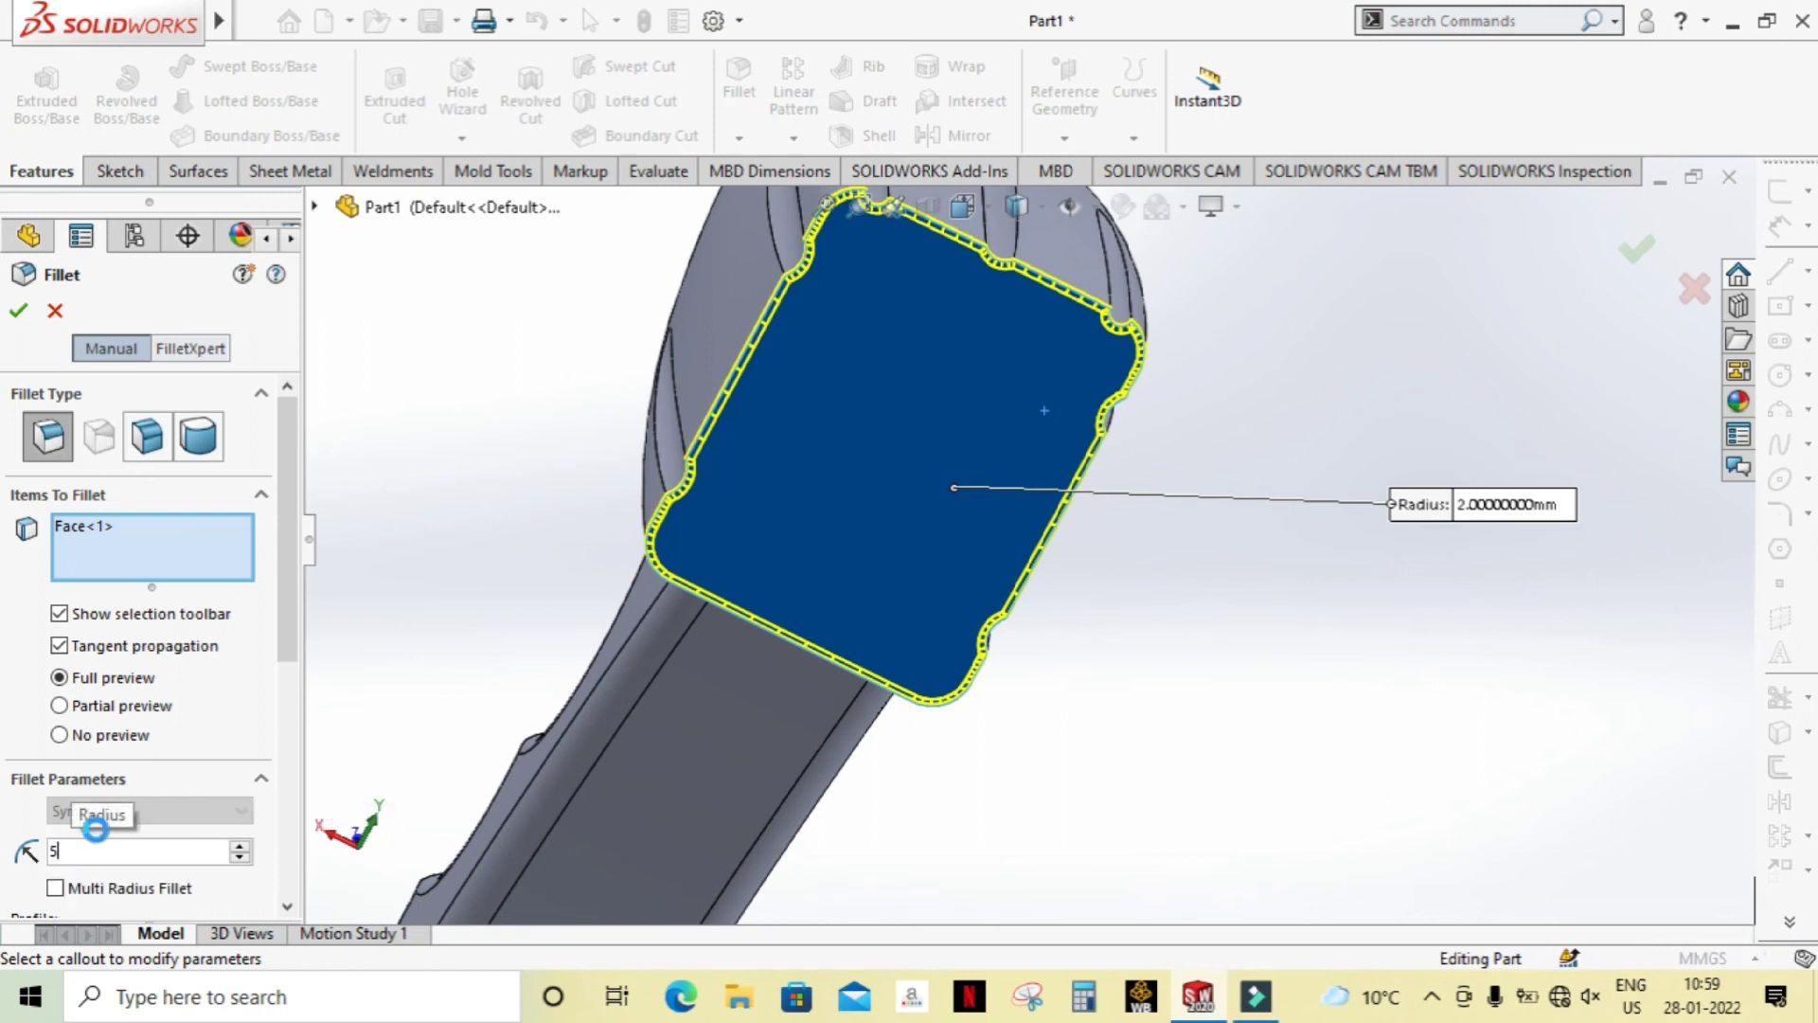
key(Return)
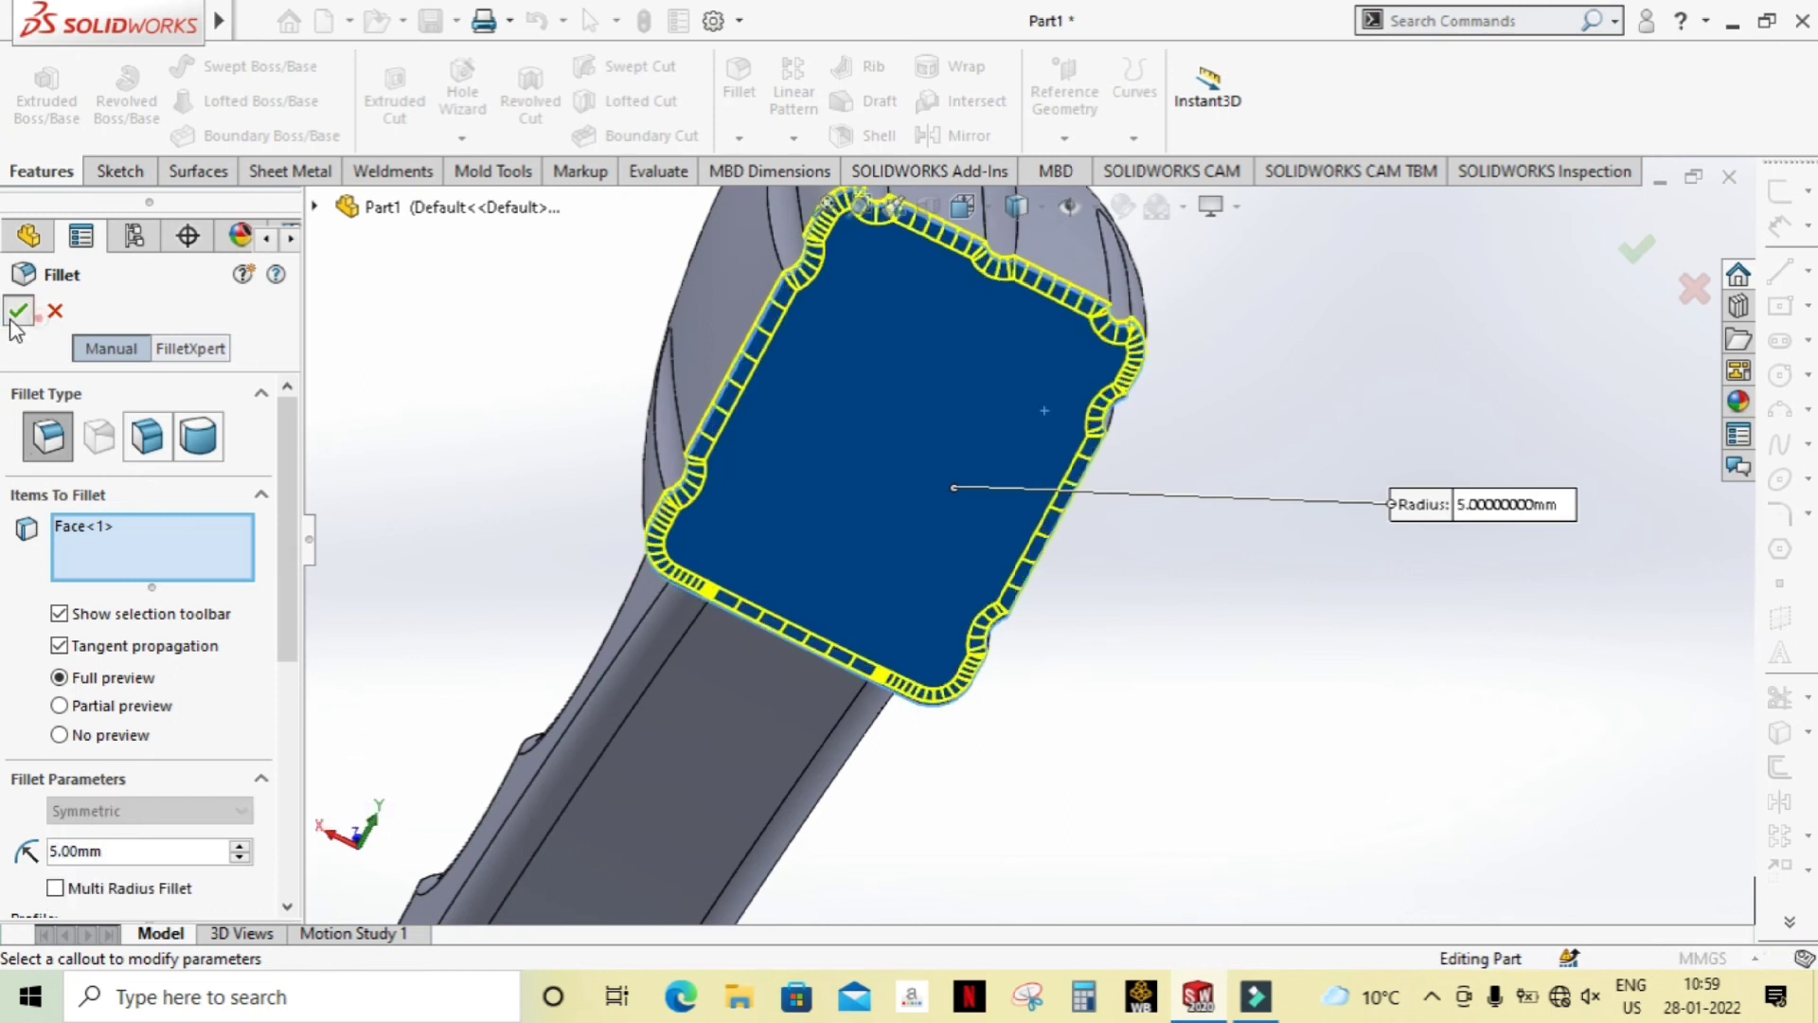
scroll(739, 559, up, 2)
mouse_move(739, 558)
middle_down()
mouse_move(1195, 608)
mouse_move(1189, 499)
mouse_move(1282, 617)
mouse_move(1063, 682)
mouse_move(1206, 804)
mouse_move(1246, 921)
mouse_move(1128, 669)
mouse_move(1140, 742)
mouse_move(1263, 952)
mouse_move(1206, 568)
mouse_move(1275, 759)
mouse_move(1335, 641)
mouse_move(1459, 835)
mouse_move(1019, 483)
mouse_move(1262, 446)
mouse_move(1290, 698)
mouse_move(1232, 695)
middle_up()
mouse_move(1377, 521)
middle_down()
mouse_move(1246, 556)
mouse_move(1234, 616)
mouse_move(1285, 650)
mouse_move(1306, 453)
mouse_move(1270, 410)
mouse_move(1290, 511)
mouse_move(1213, 566)
mouse_move(1263, 499)
mouse_move(1357, 519)
middle_up()
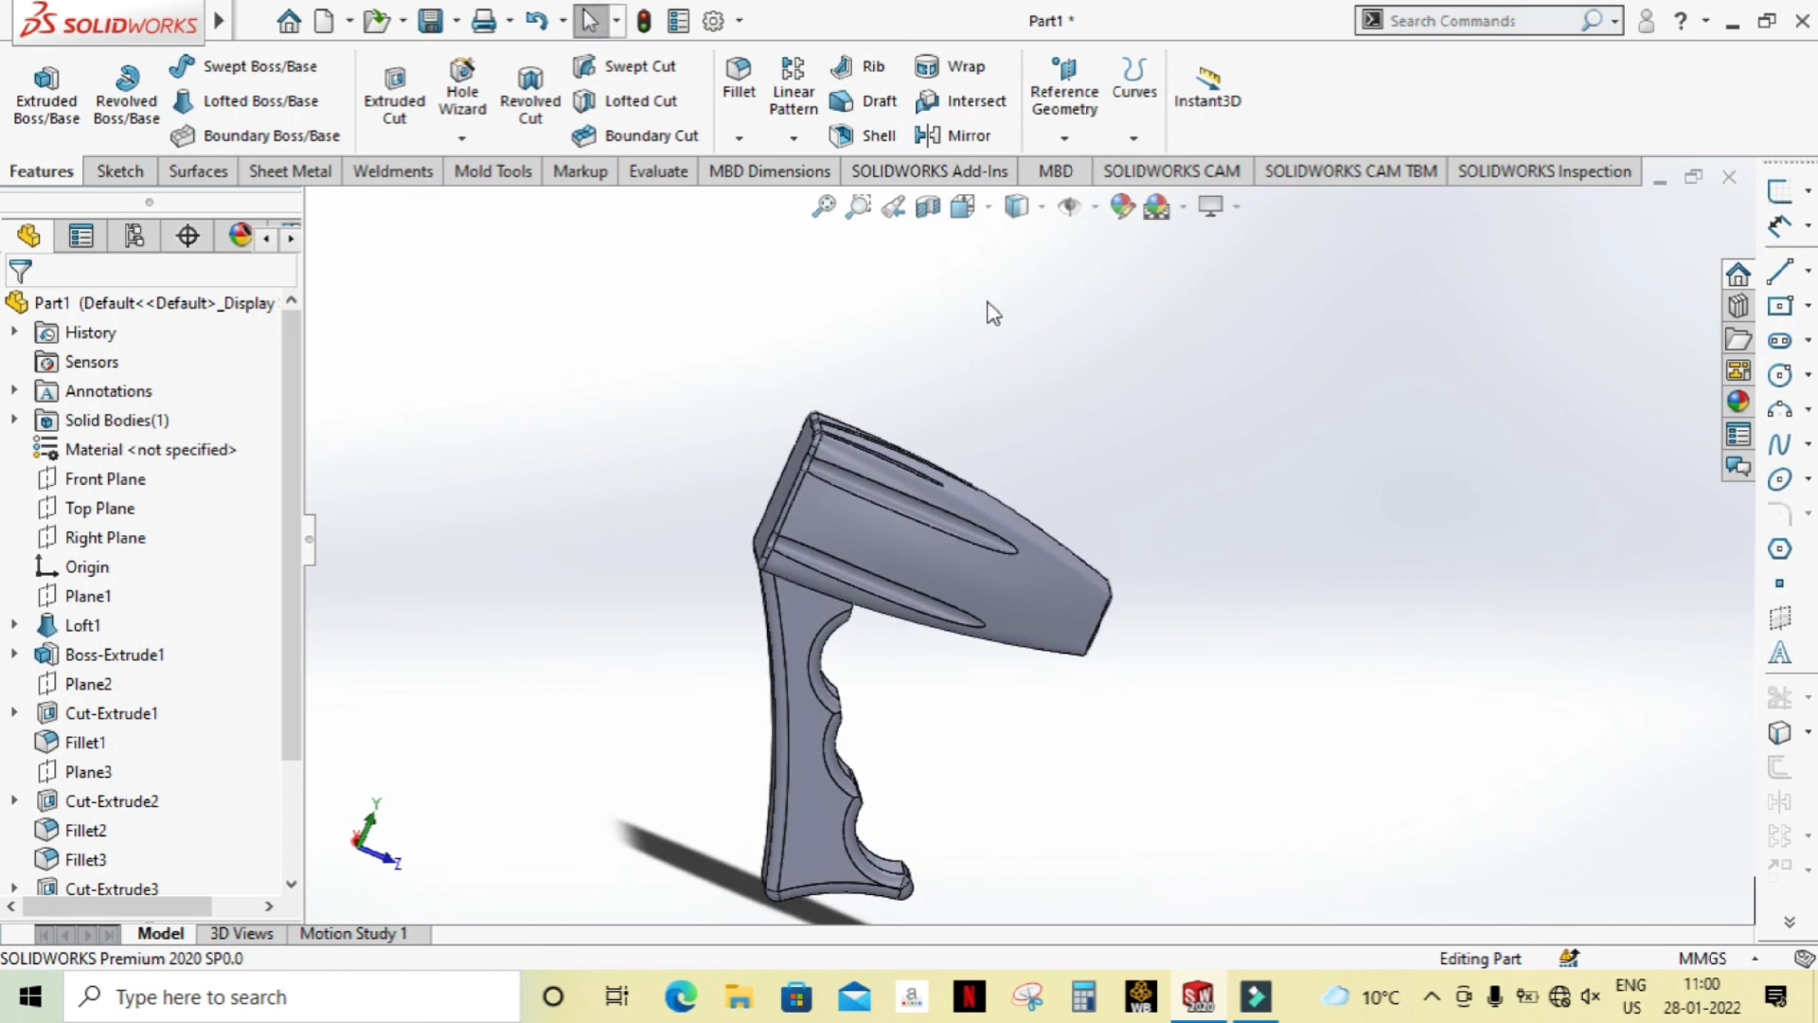
Step: Create reference plane Plane4 from the Top Plane with a 100 mm offset
click(1065, 138)
click(1084, 172)
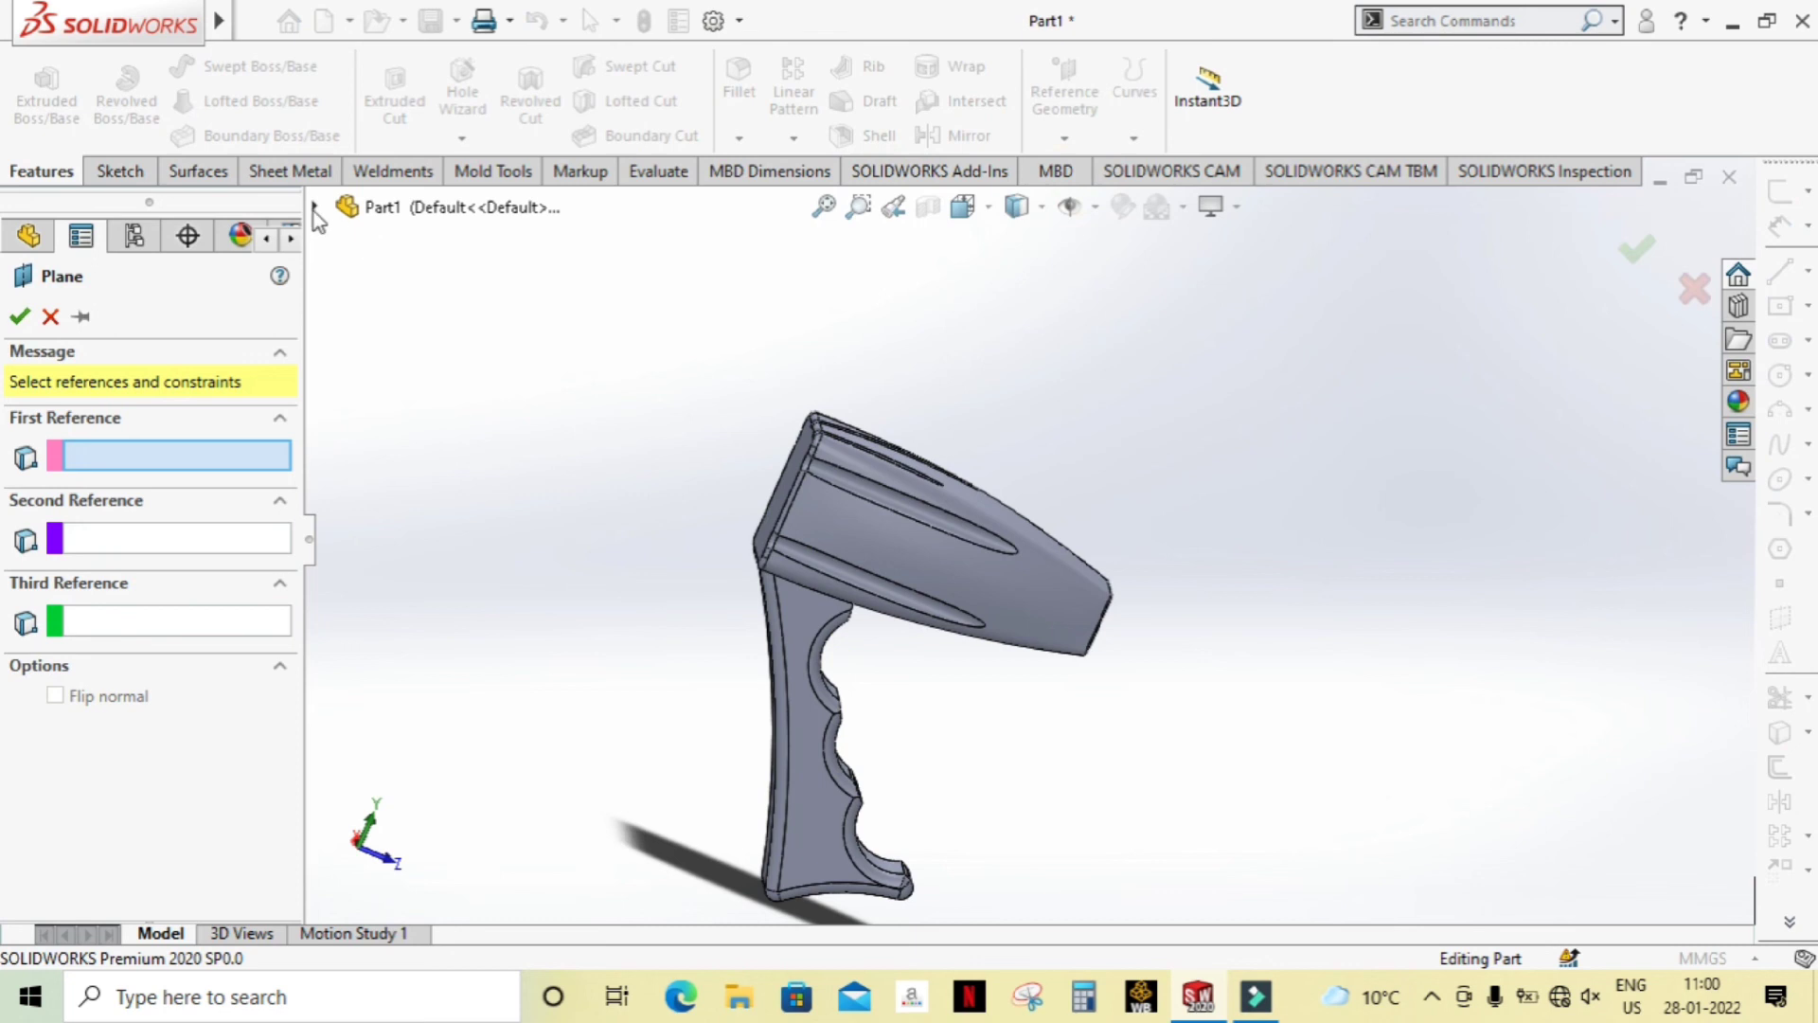
click(311, 204)
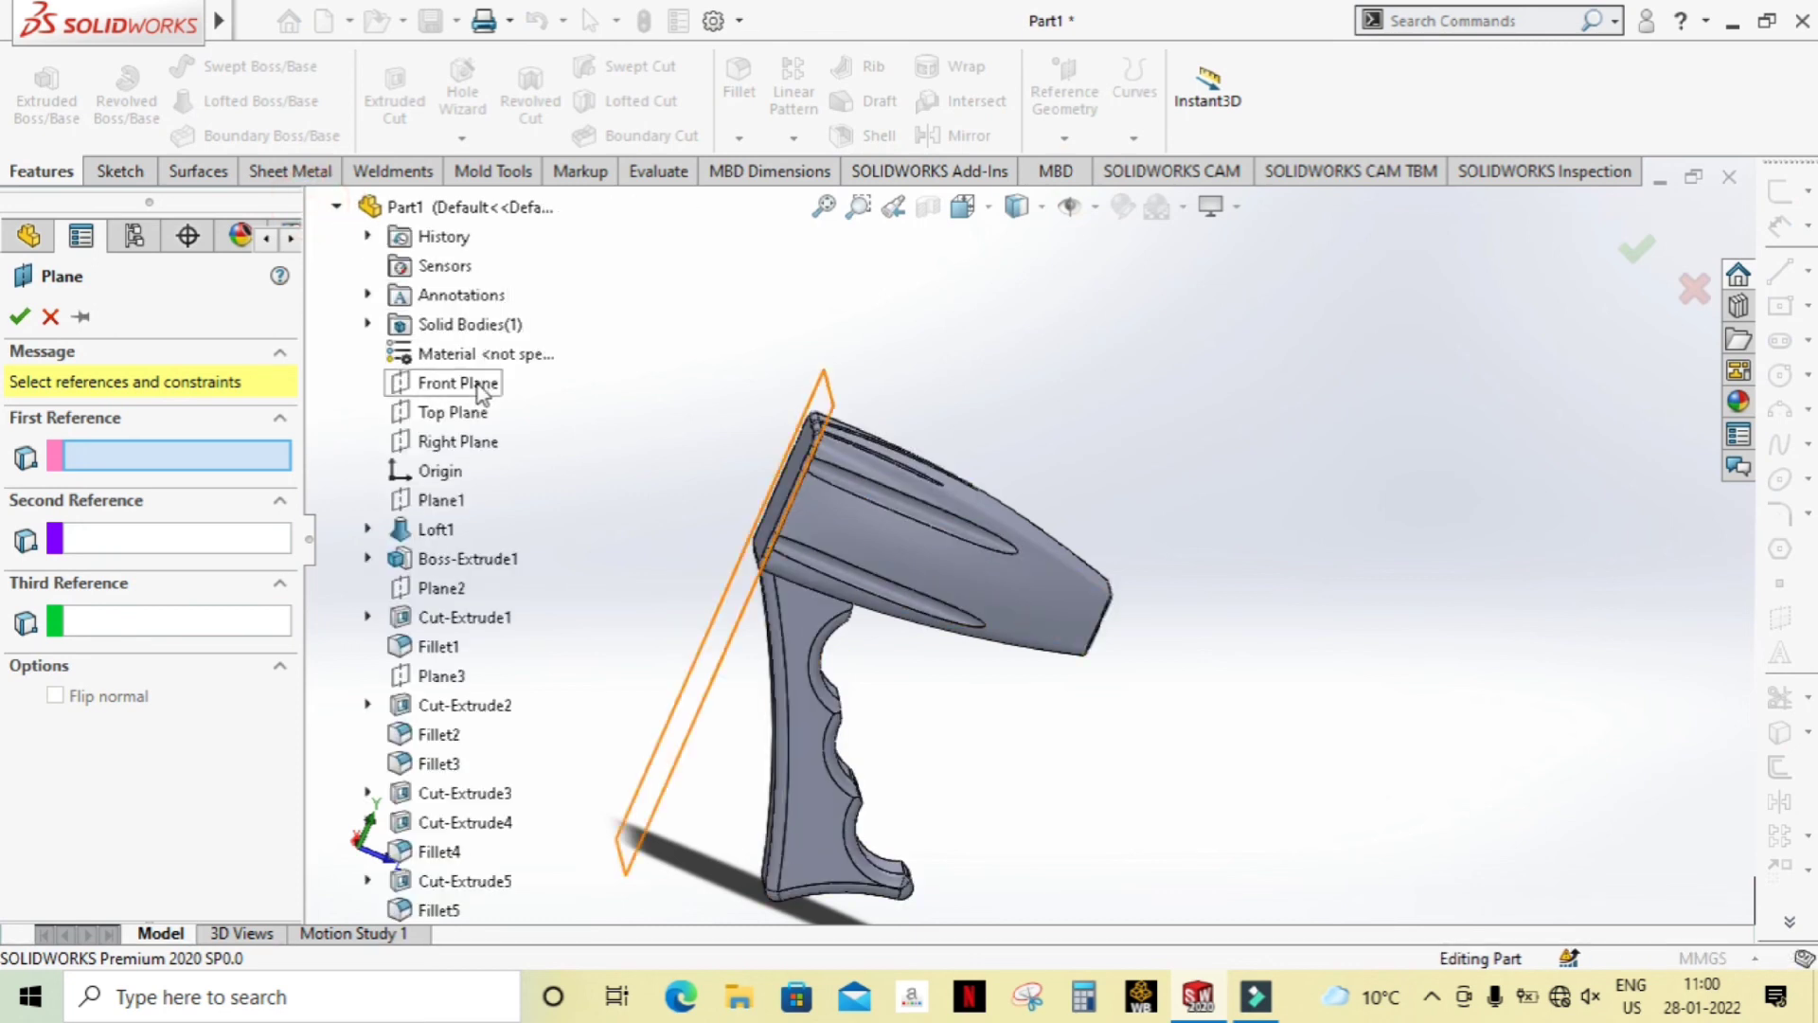
click(478, 423)
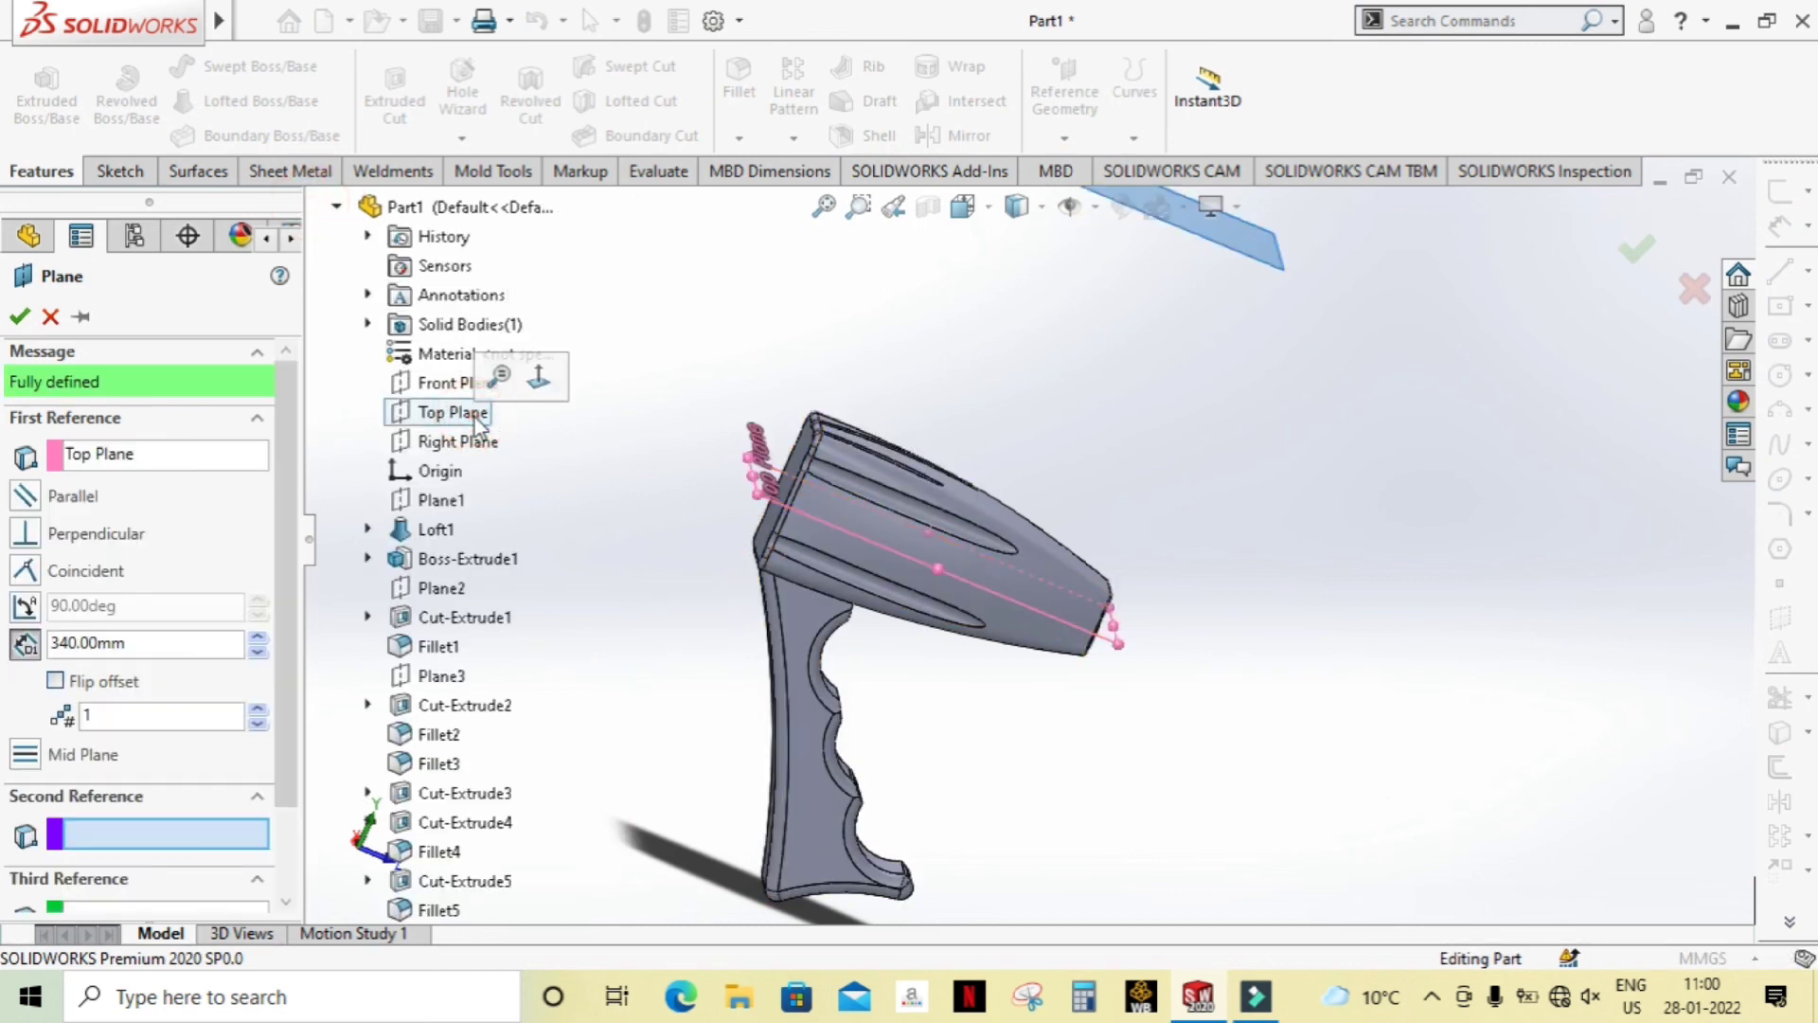
scroll(907, 508, up, 3)
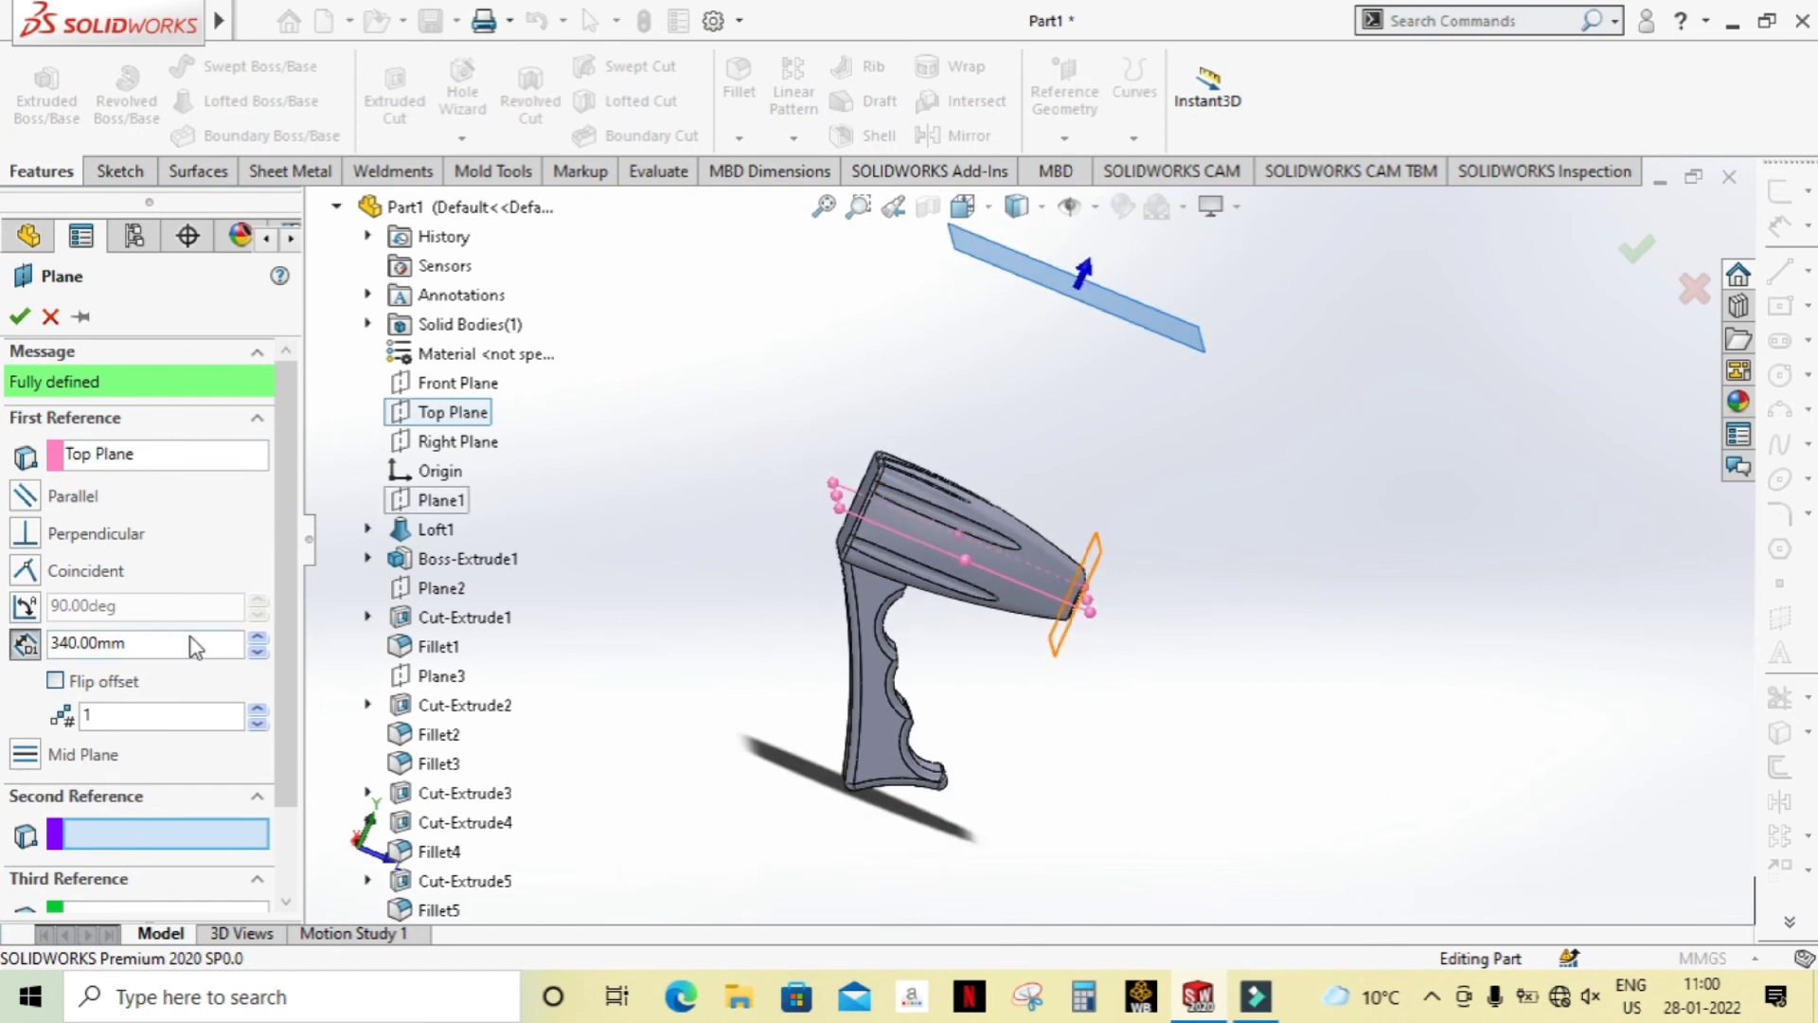
click(258, 651)
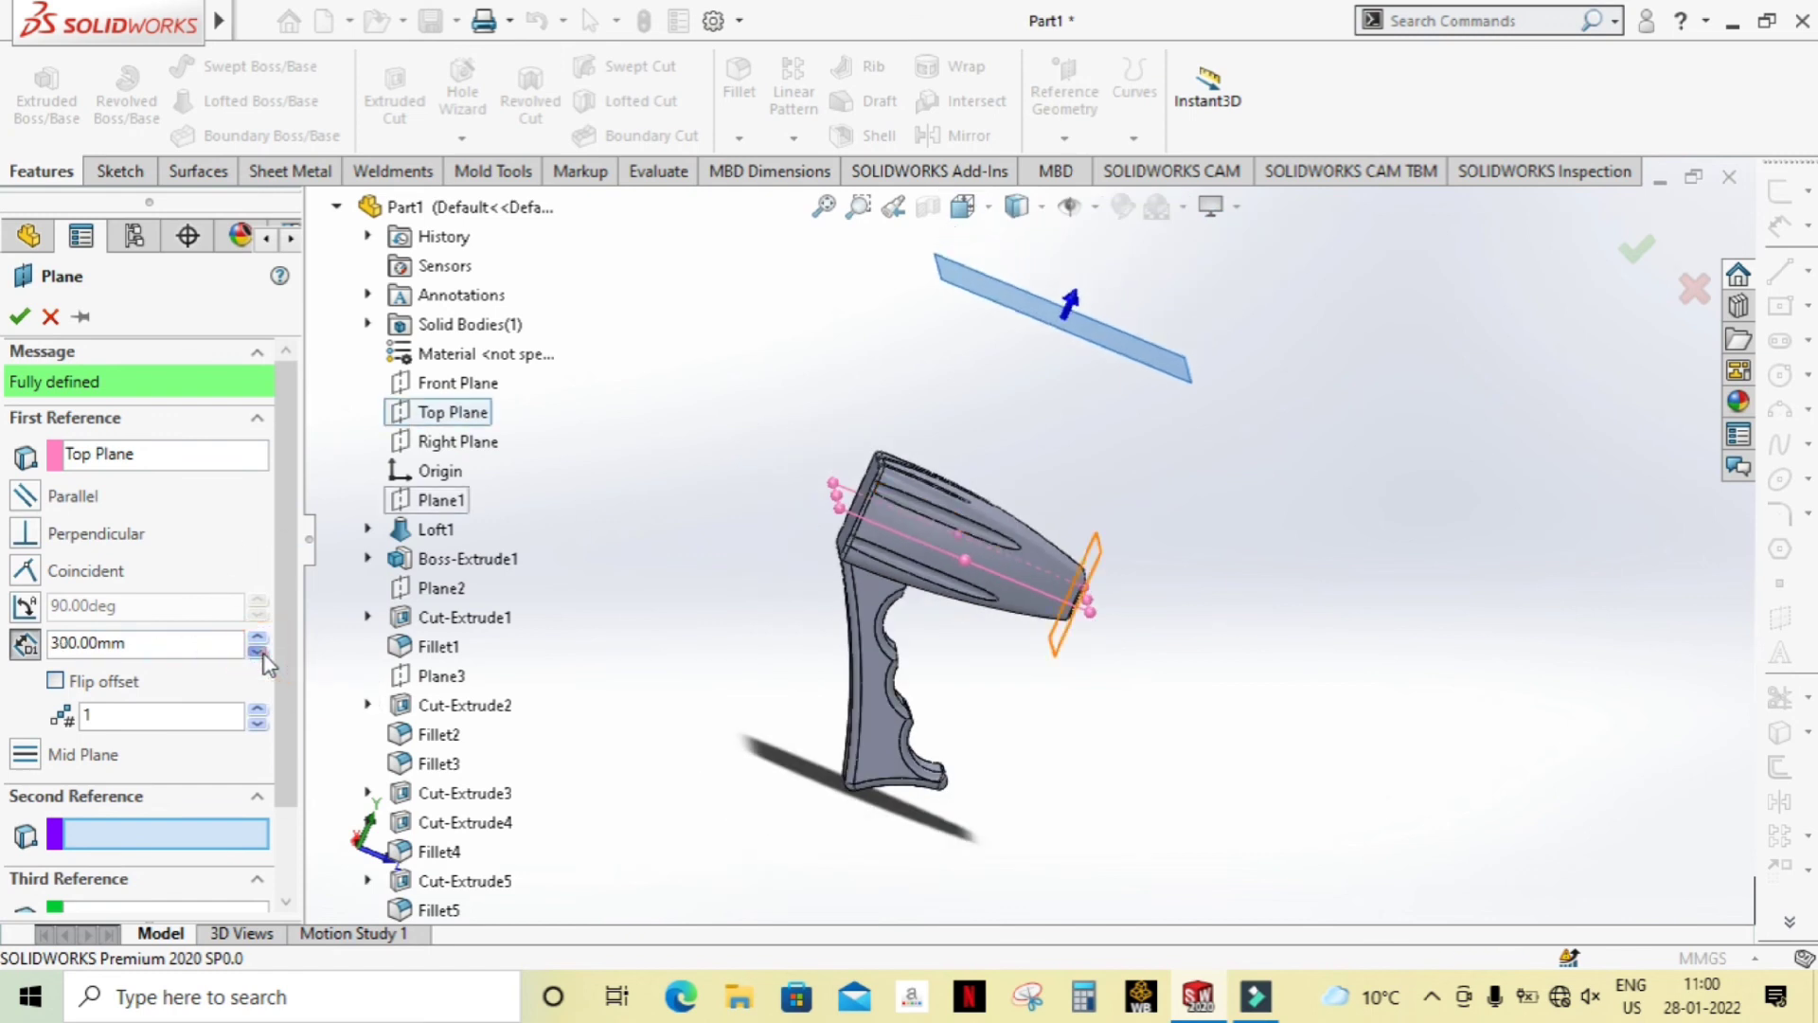
click(257, 651)
click(258, 651)
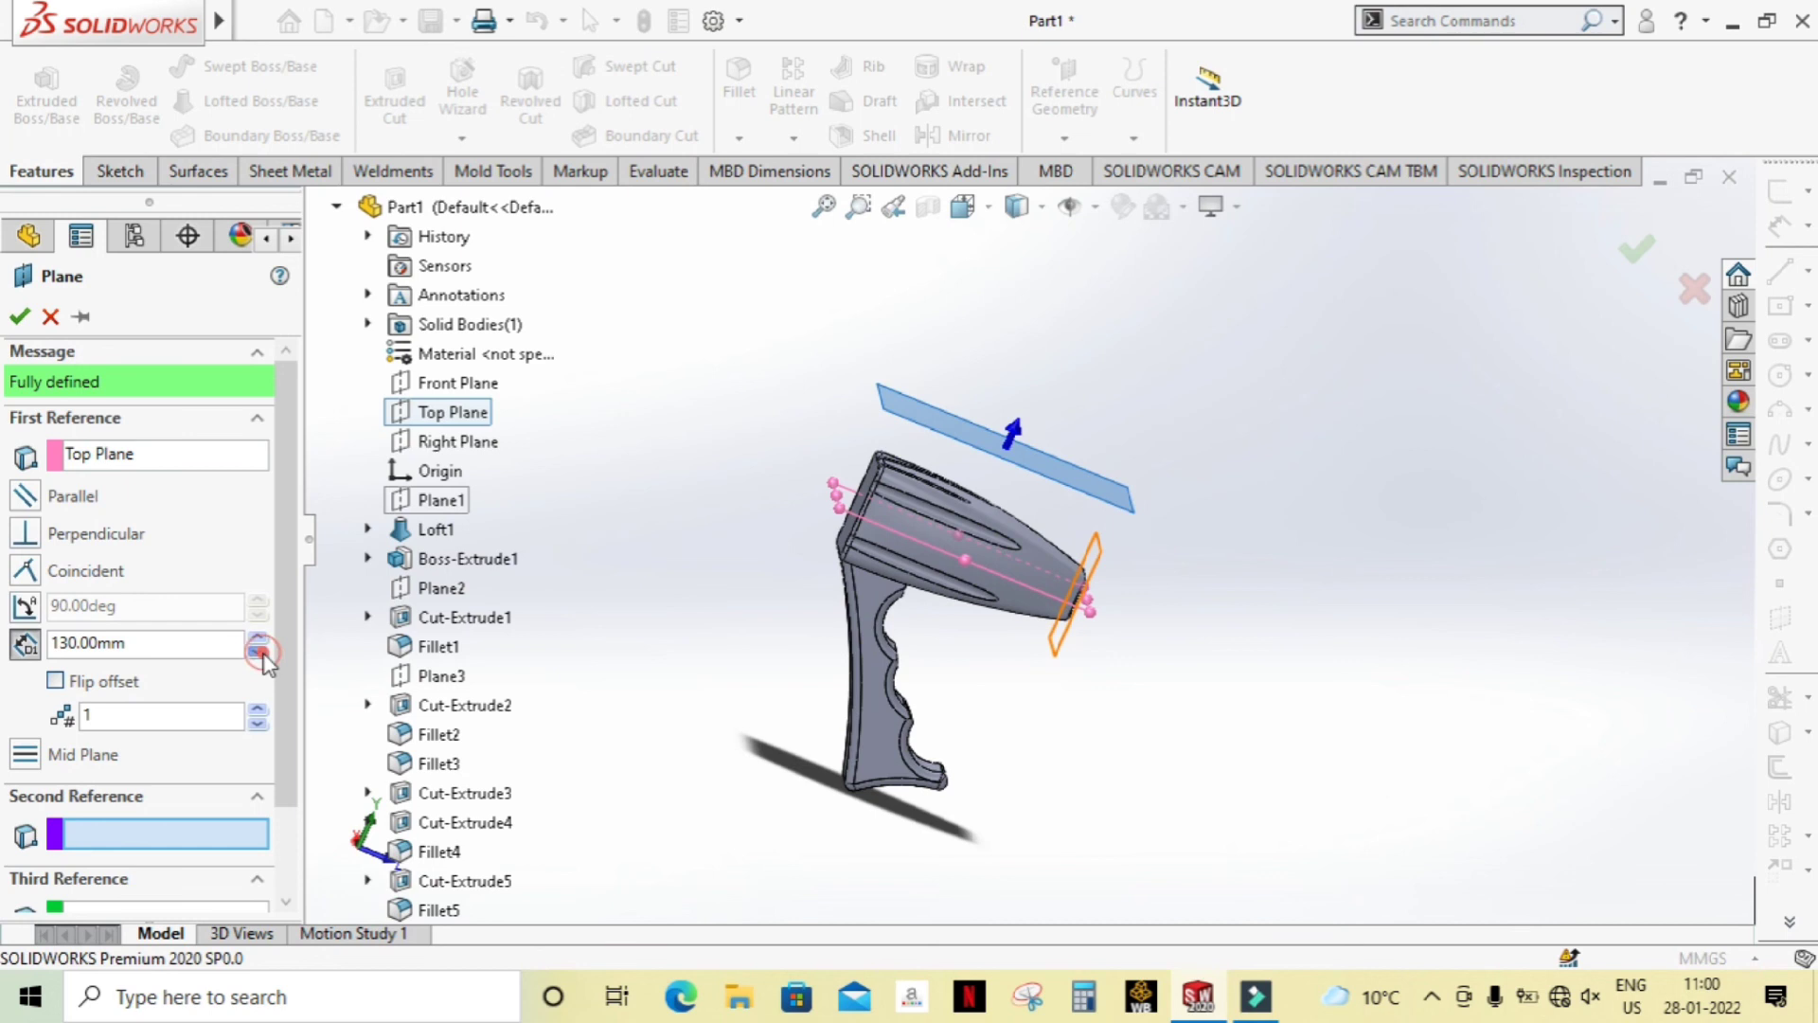
click(258, 652)
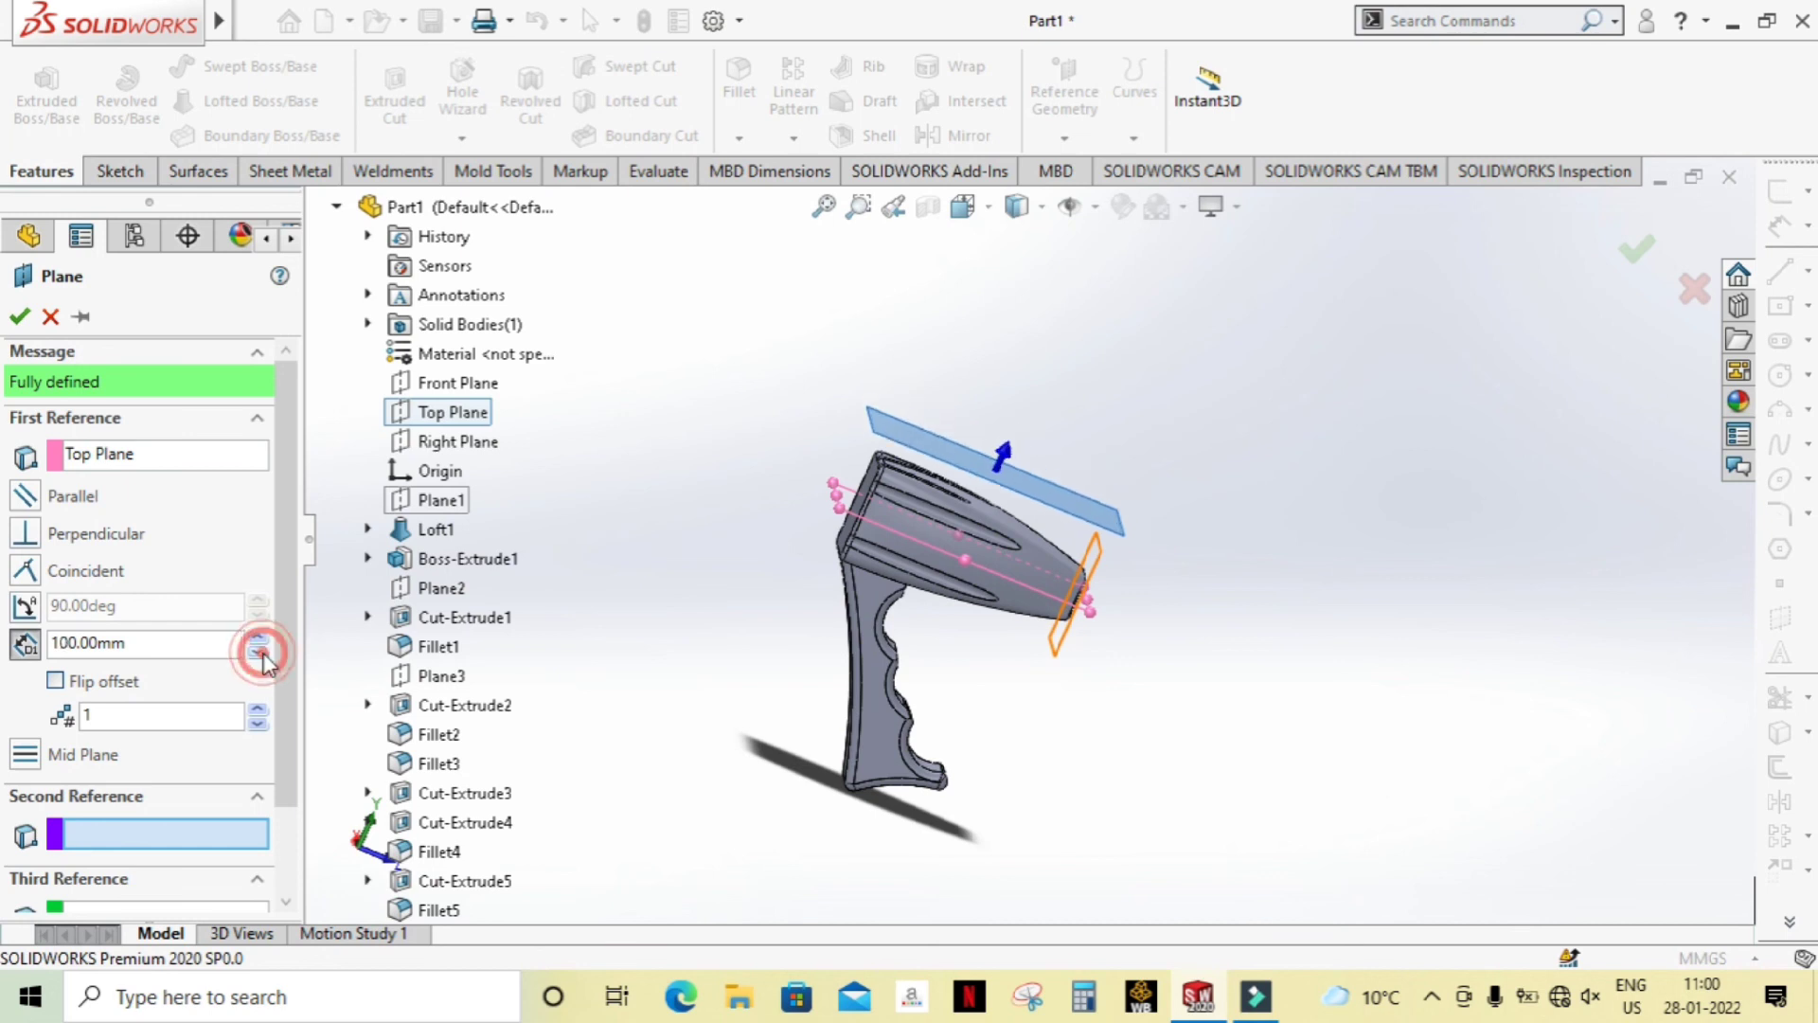
click(19, 317)
middle_drag(1212, 596, 1151, 592)
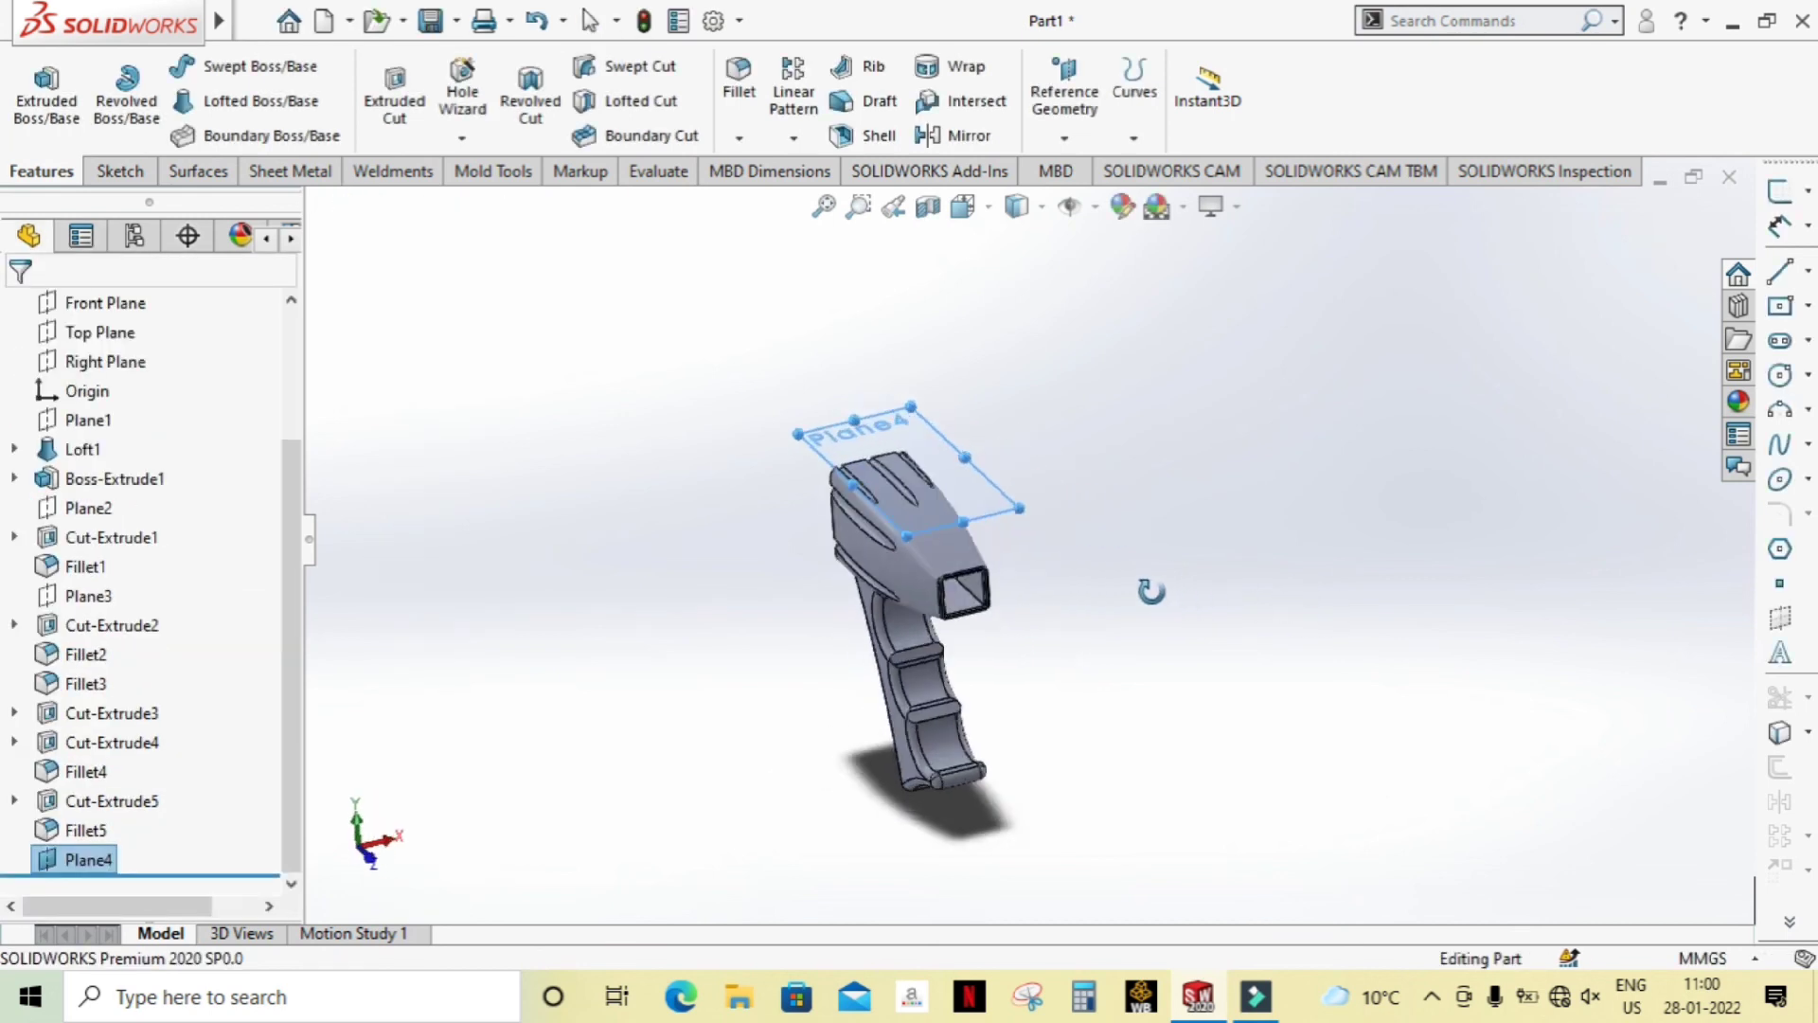
right_click(933, 441)
Step: Start a sketch on Plane4, view it Normal To, and draw a circle centred on the head
click(990, 401)
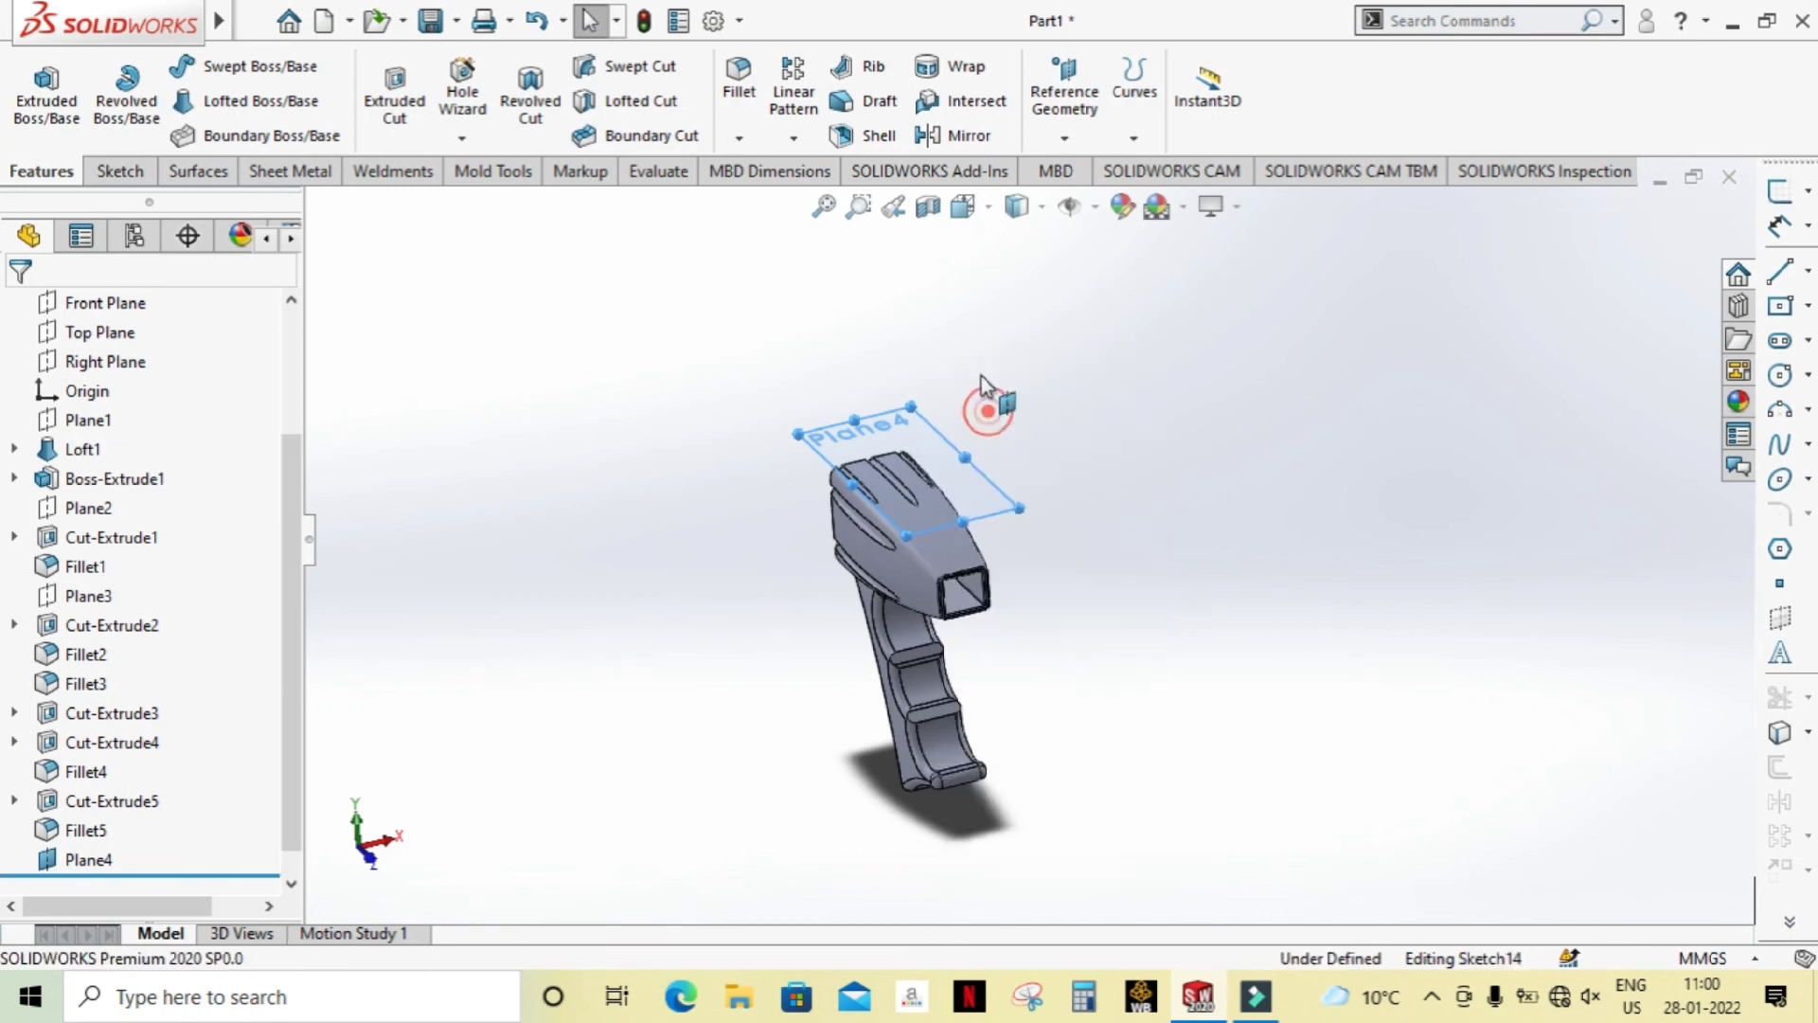
click(984, 210)
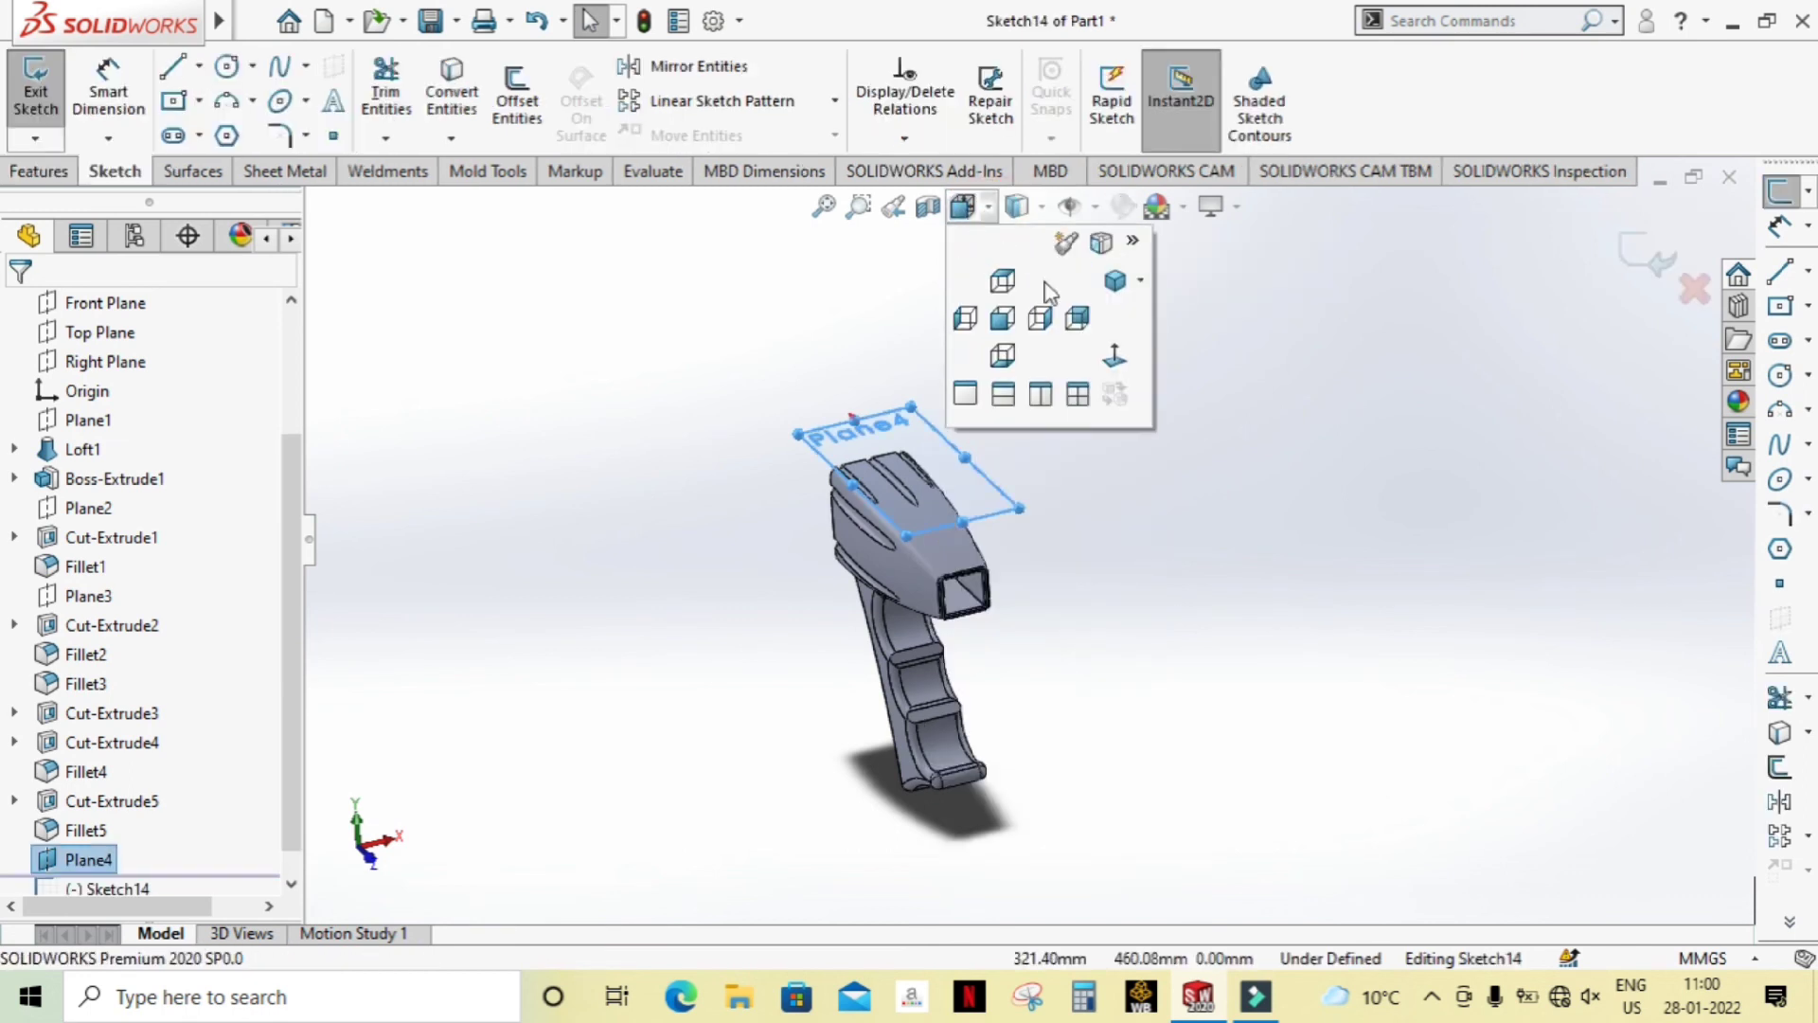
click(1117, 356)
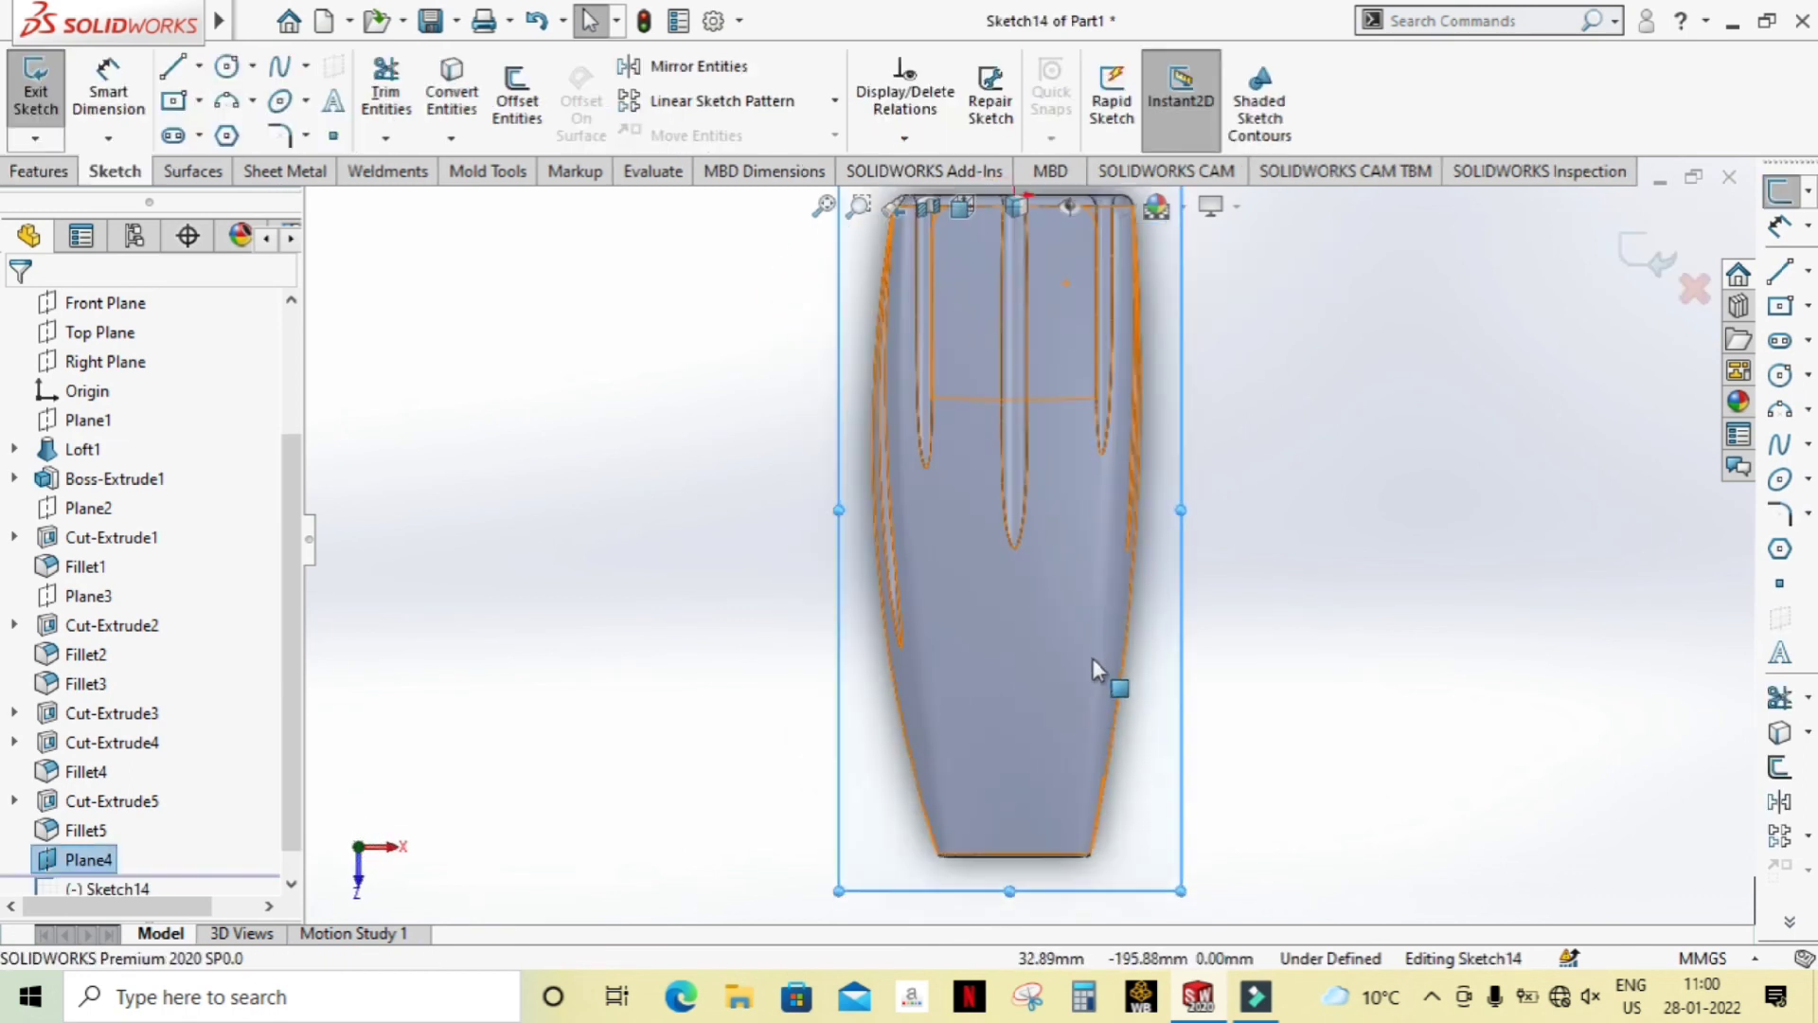
click(227, 65)
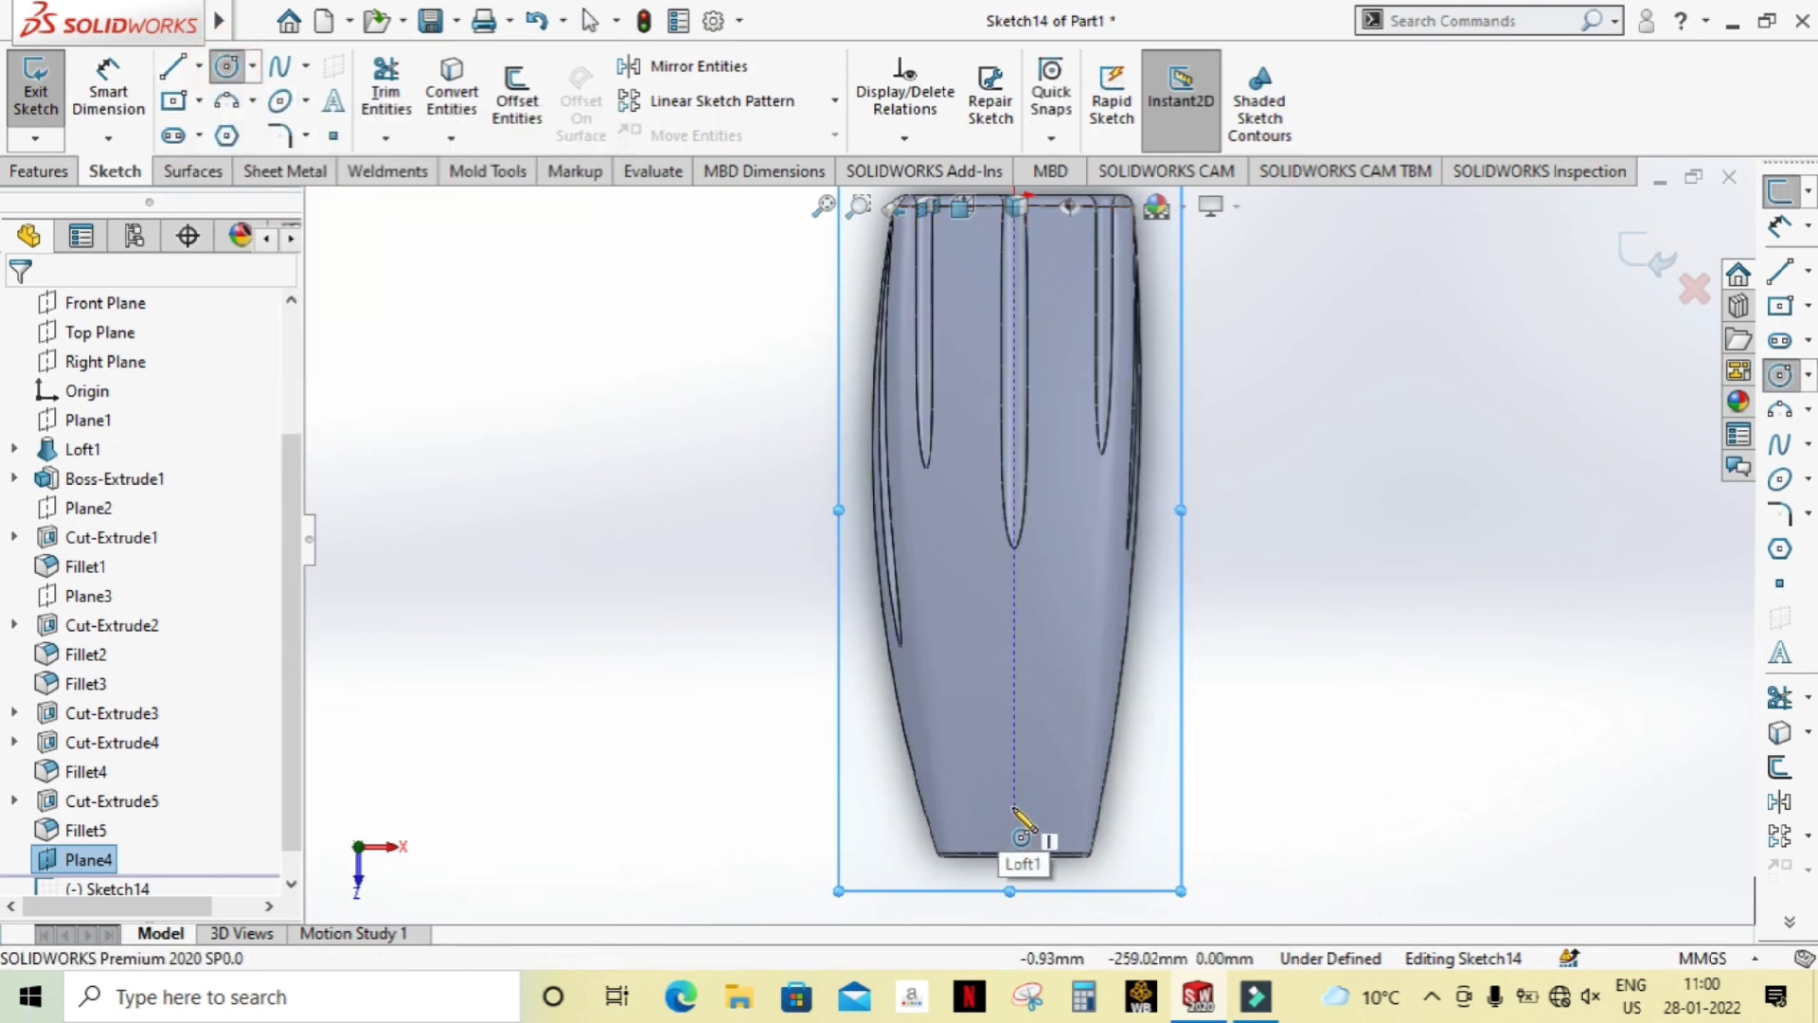
click(1014, 690)
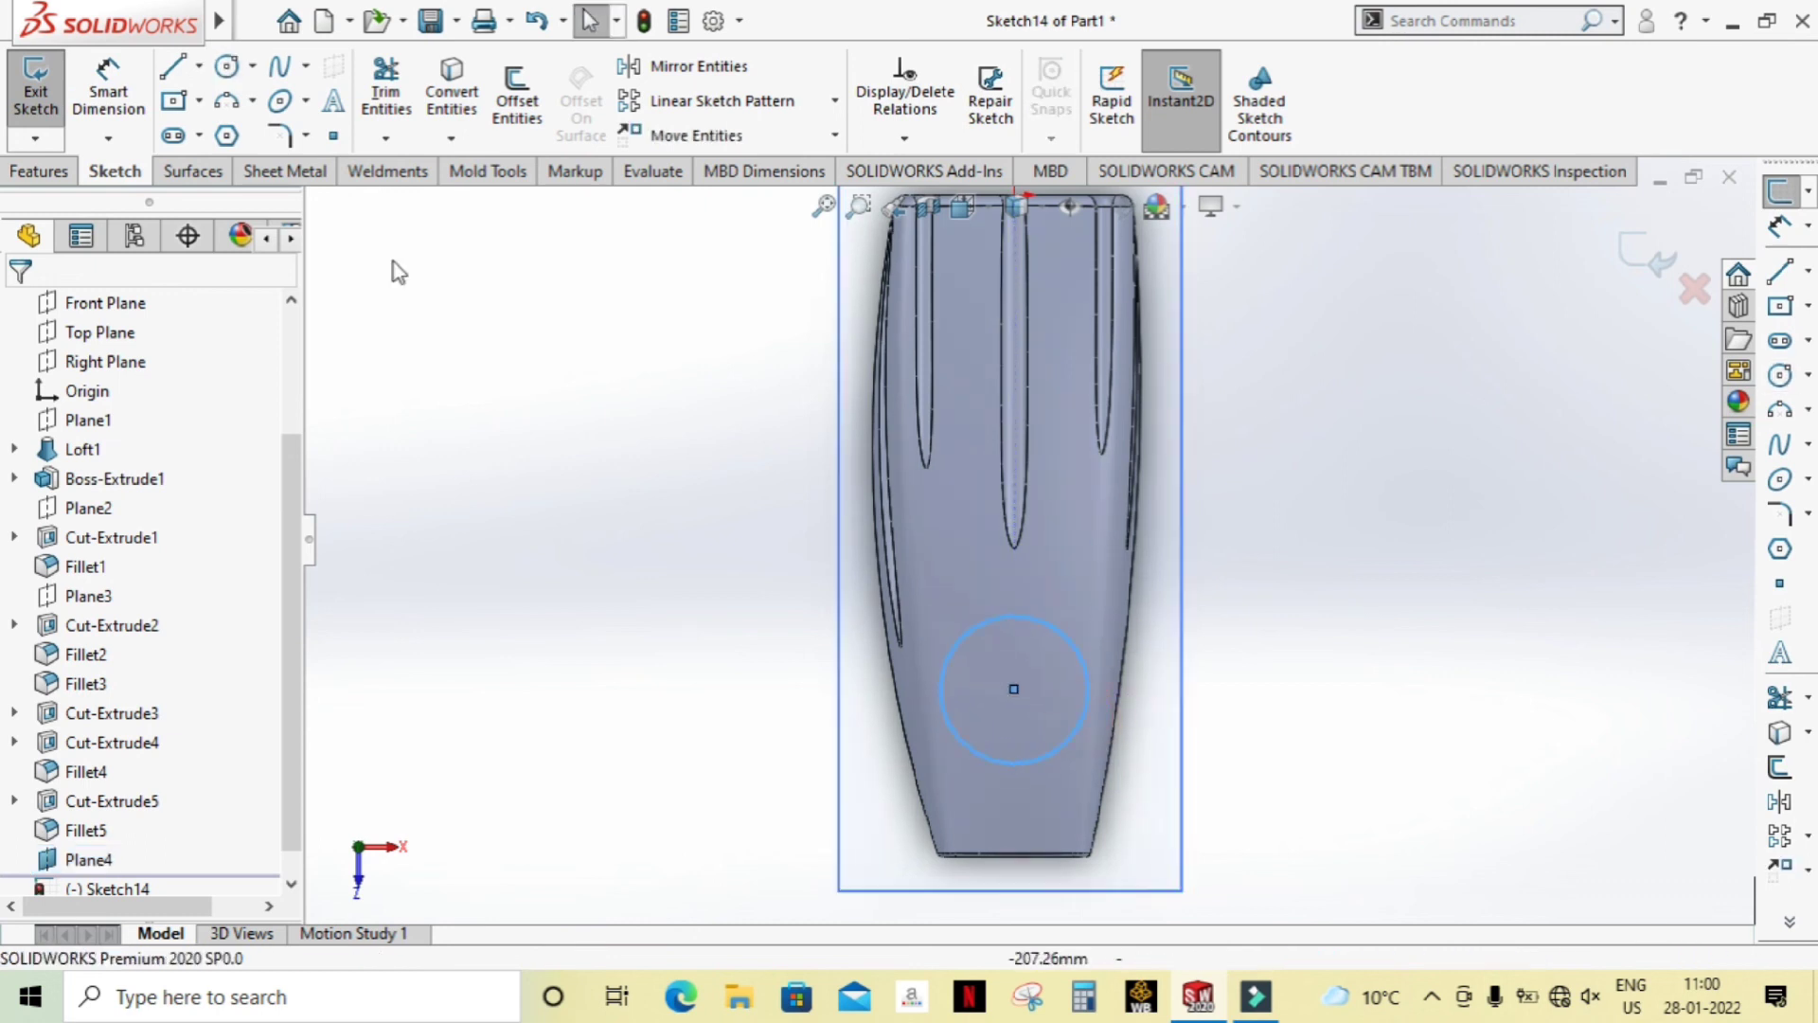
Step: Dimension the circle's diameter at 65 mm
click(108, 91)
click(973, 629)
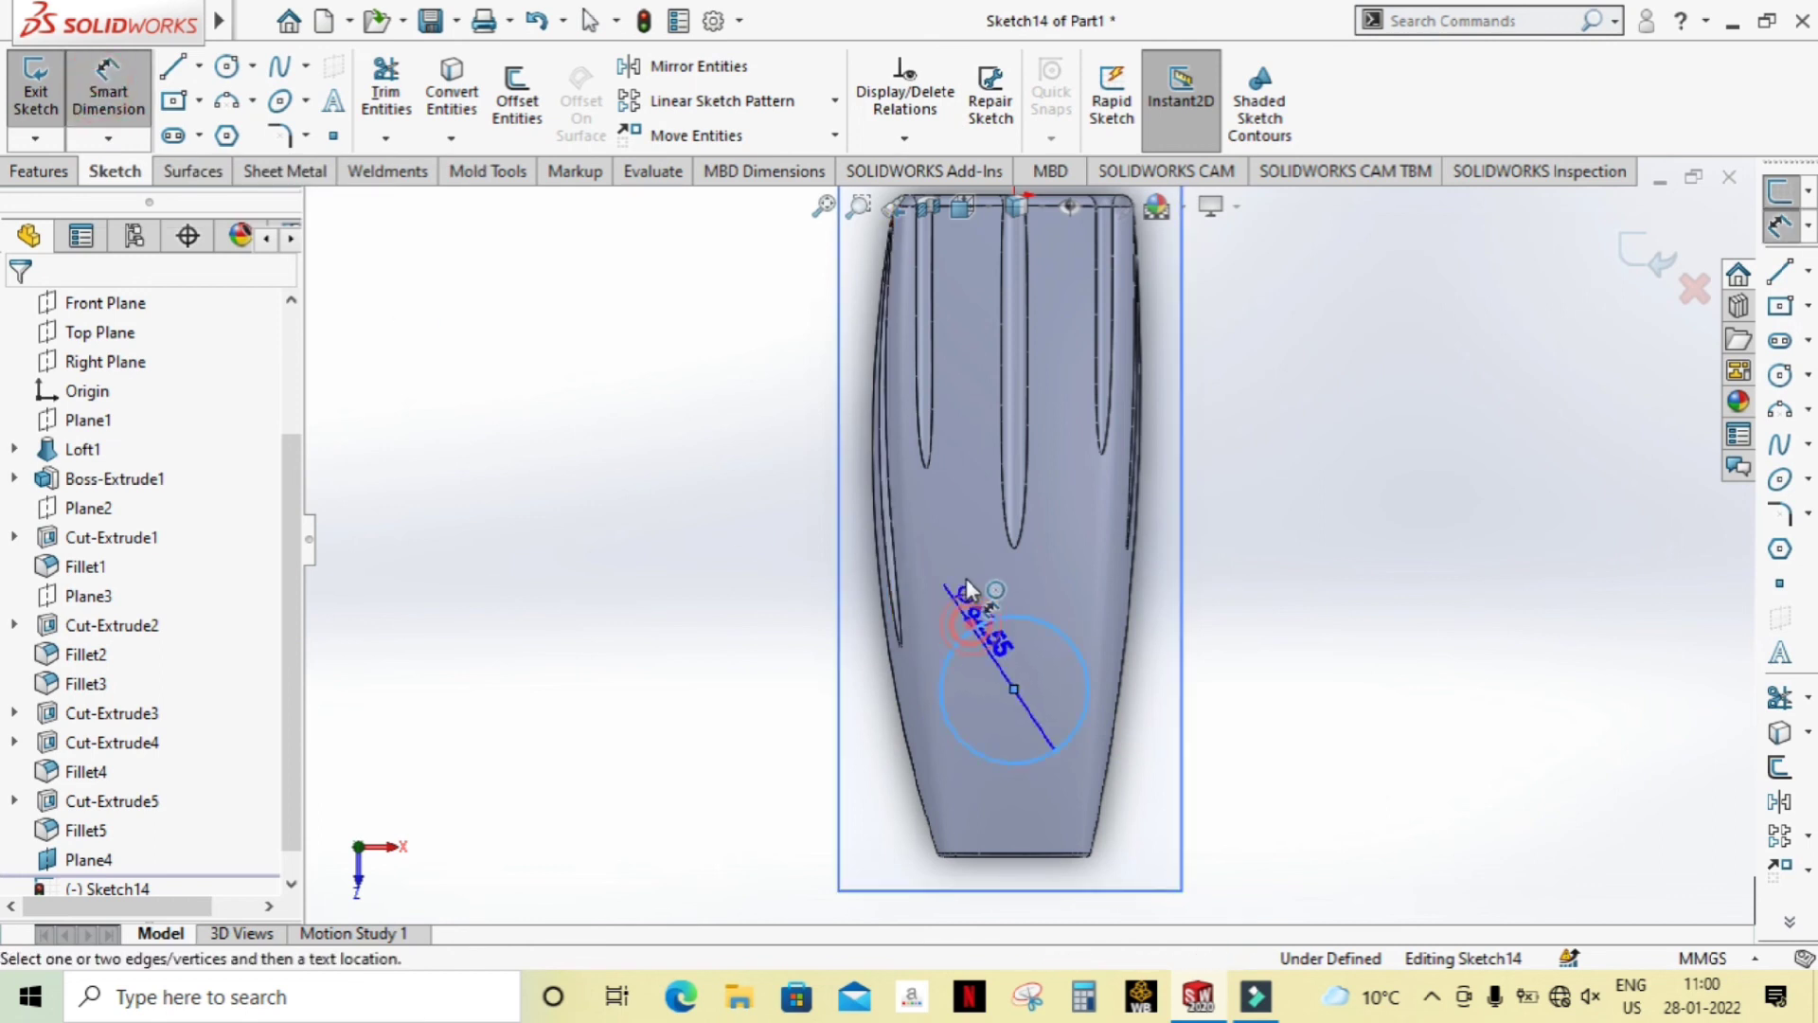
click(975, 582)
text(45)
key(Return)
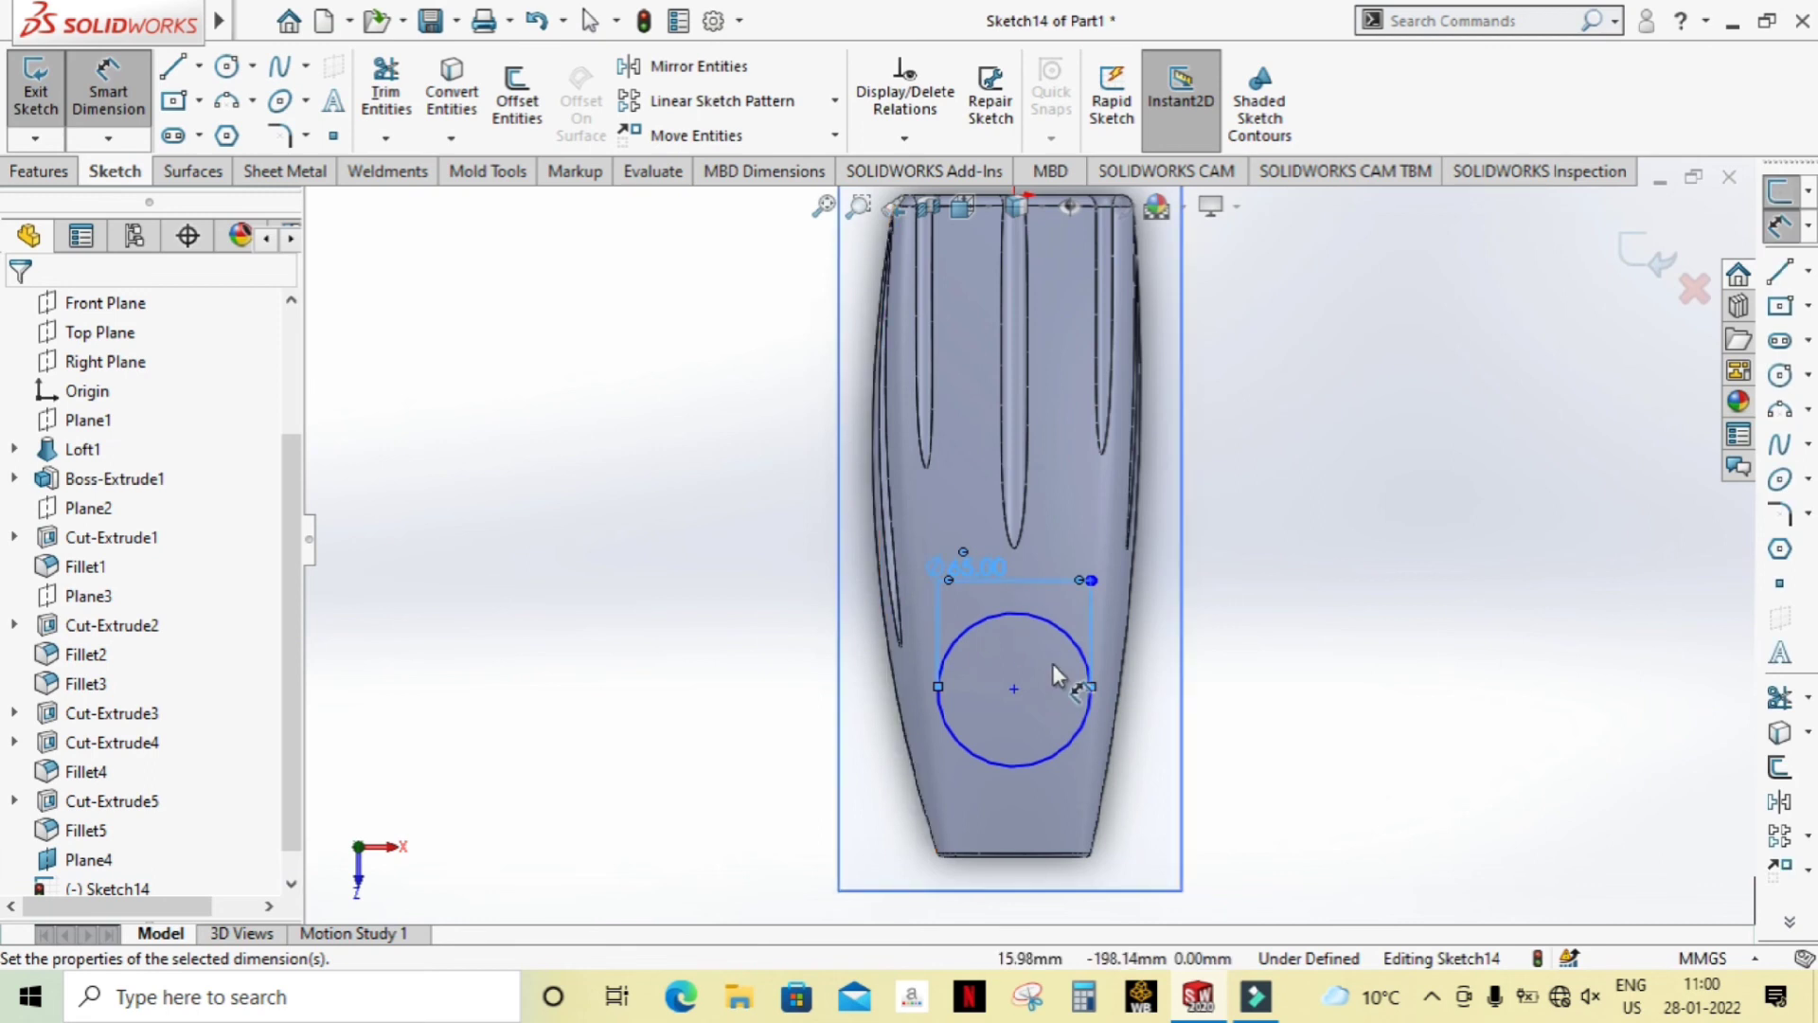
click(1292, 670)
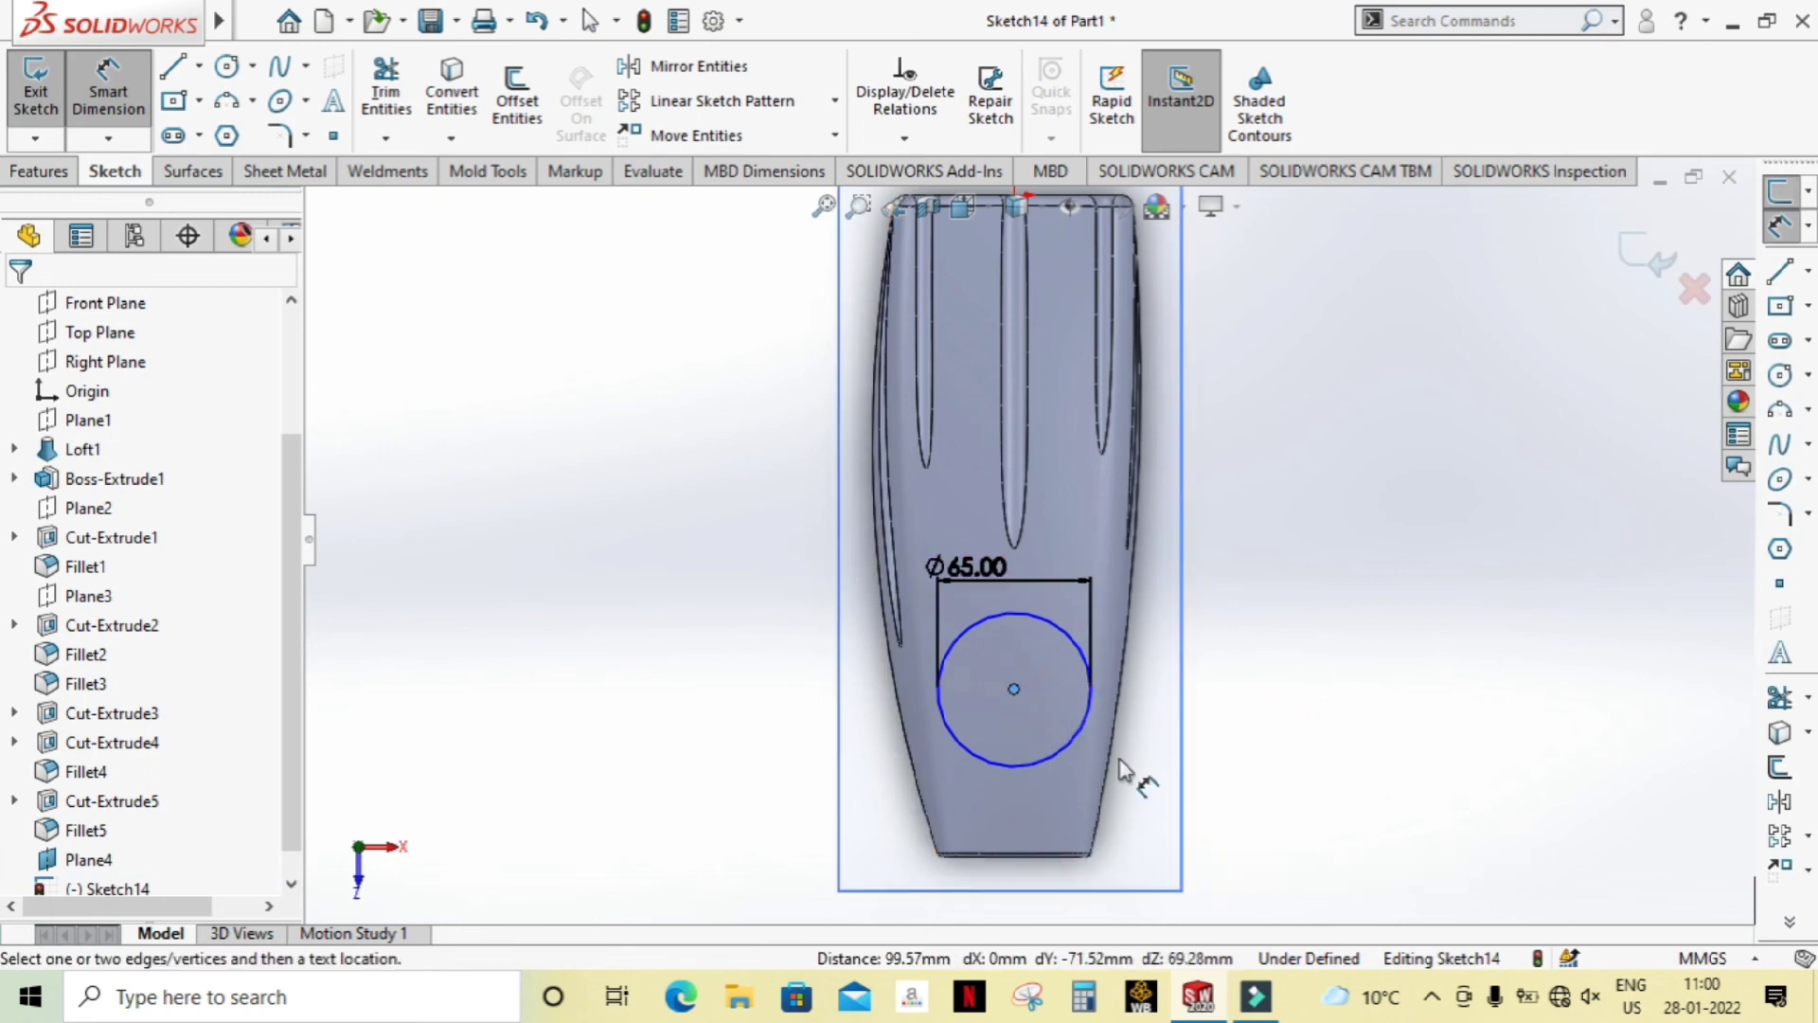
click(1439, 672)
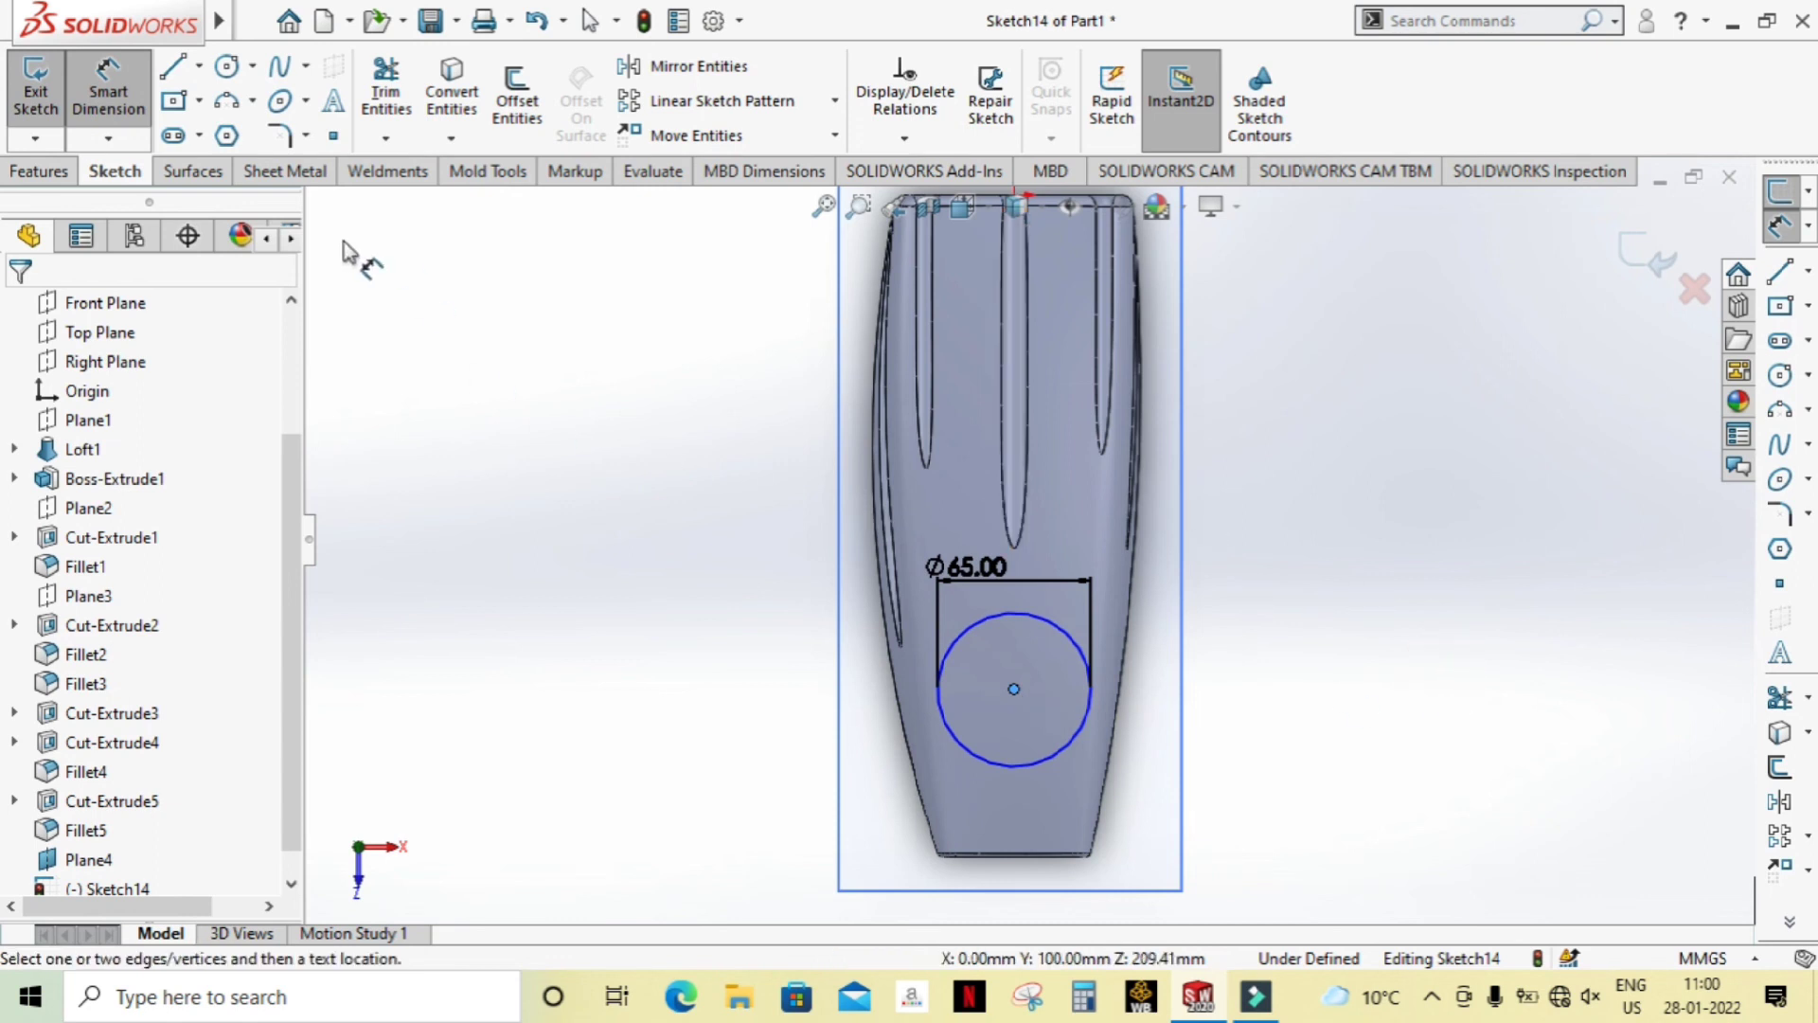
click(38, 175)
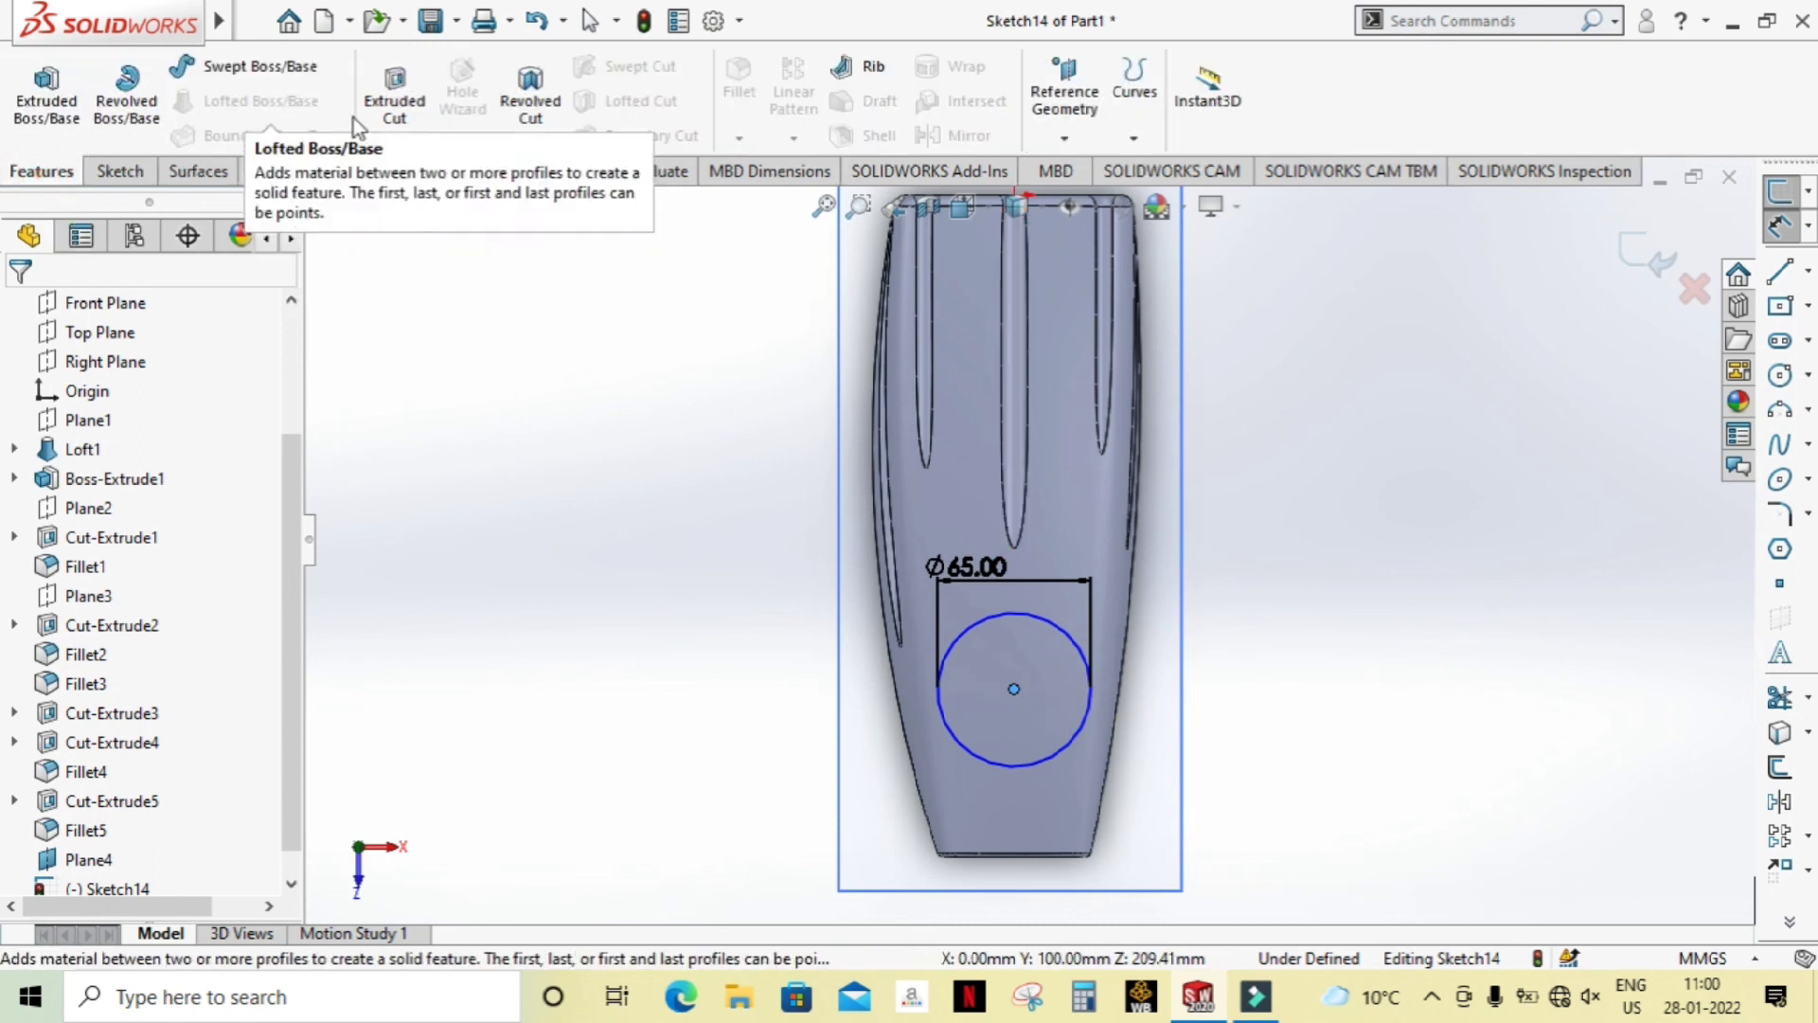
Step: Start an extruded cut of the circle and adjust its blind depth while previewing
click(394, 95)
middle_drag(680, 754, 775, 556)
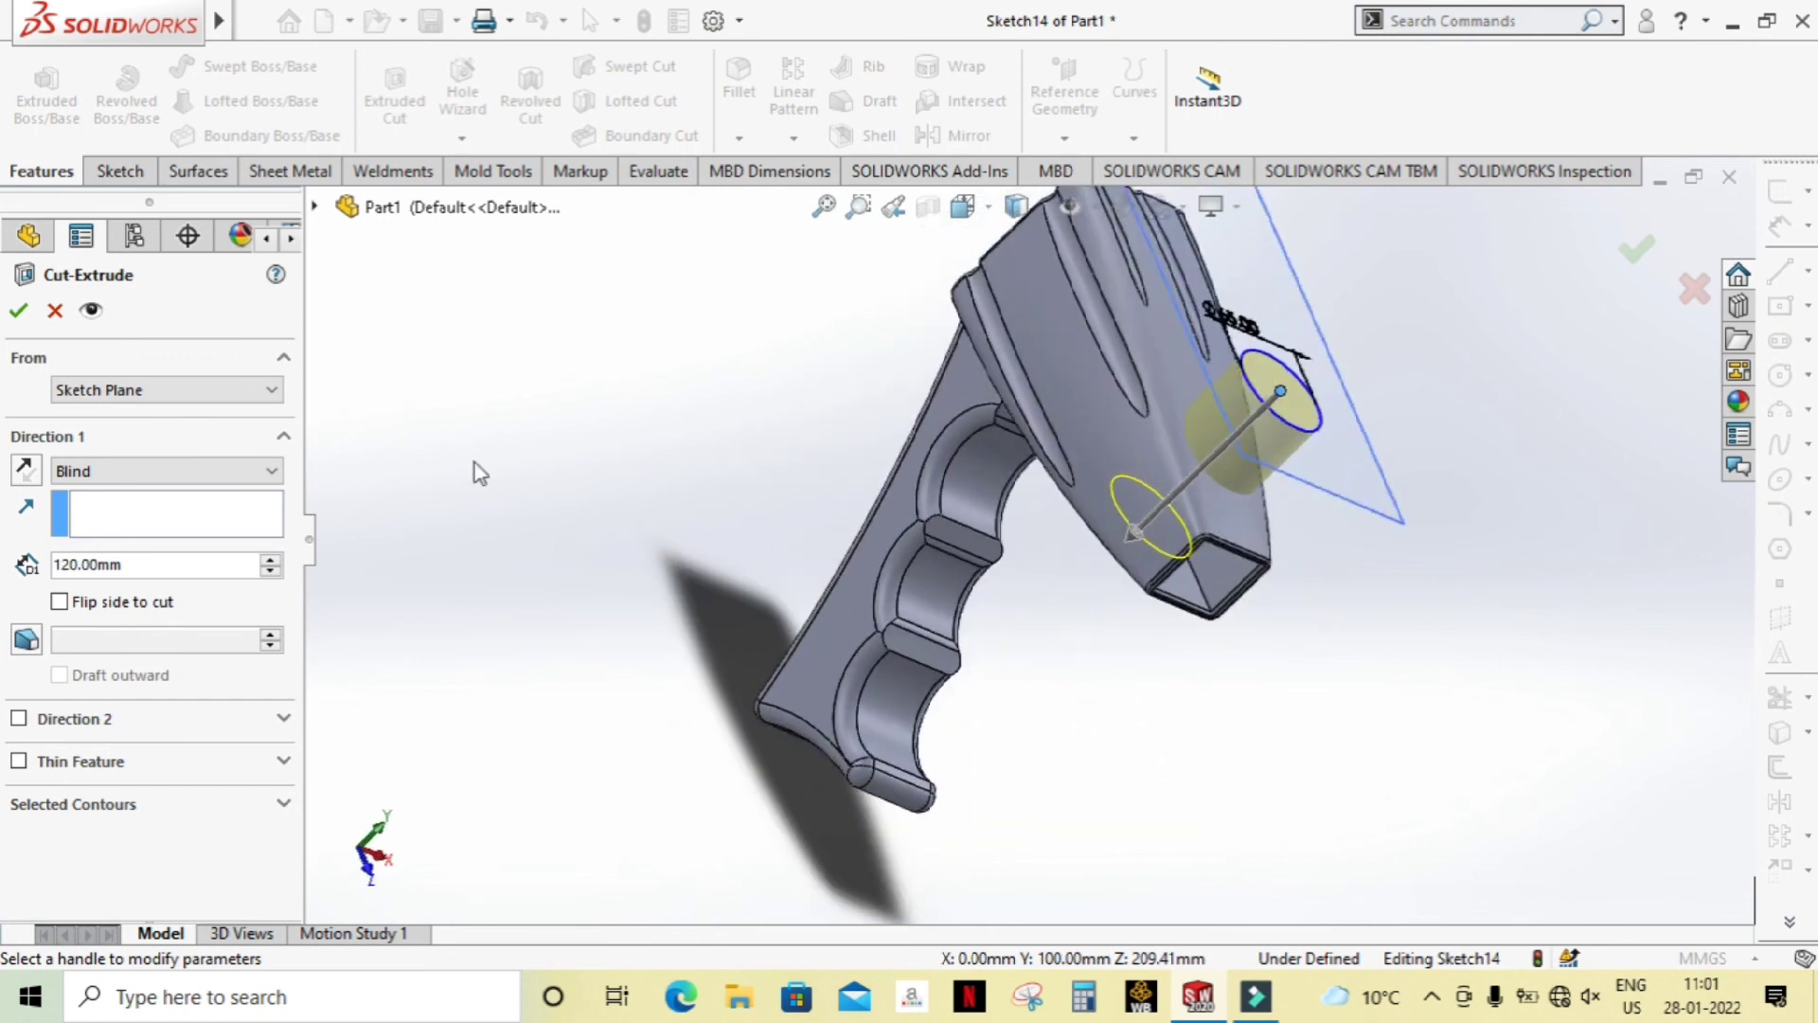
click(268, 570)
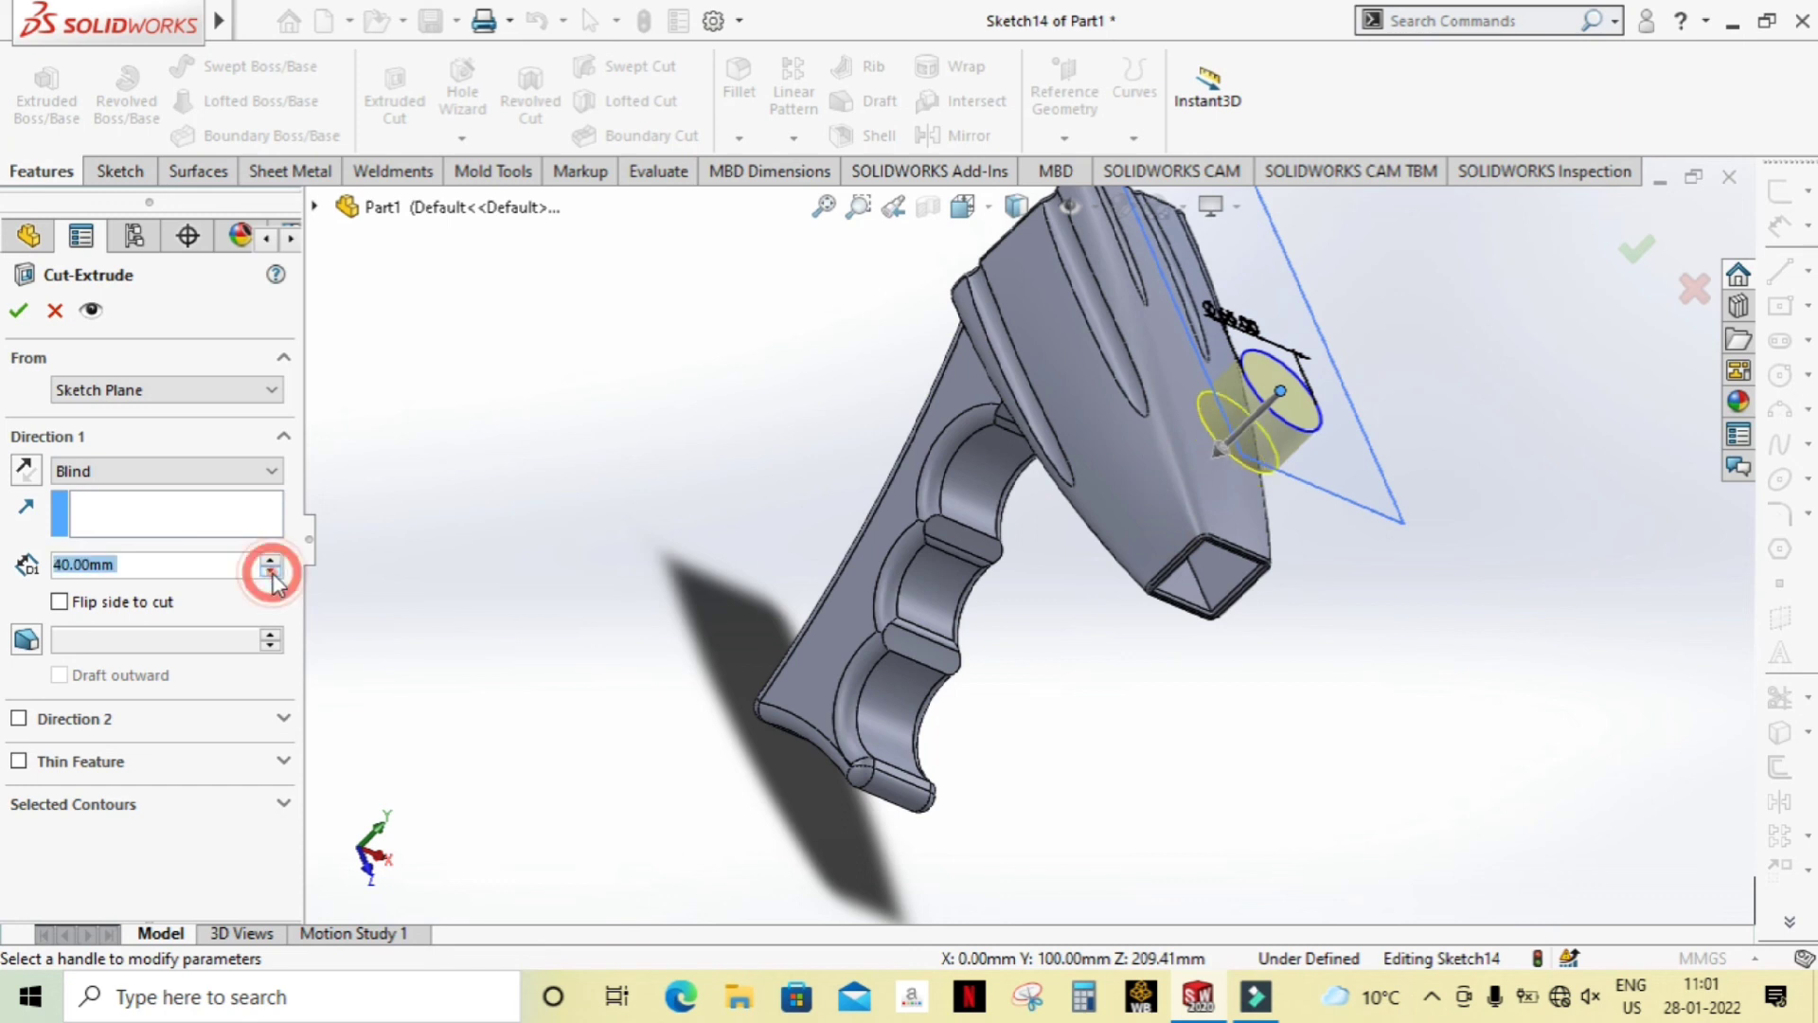
middle_drag(1413, 620, 1473, 568)
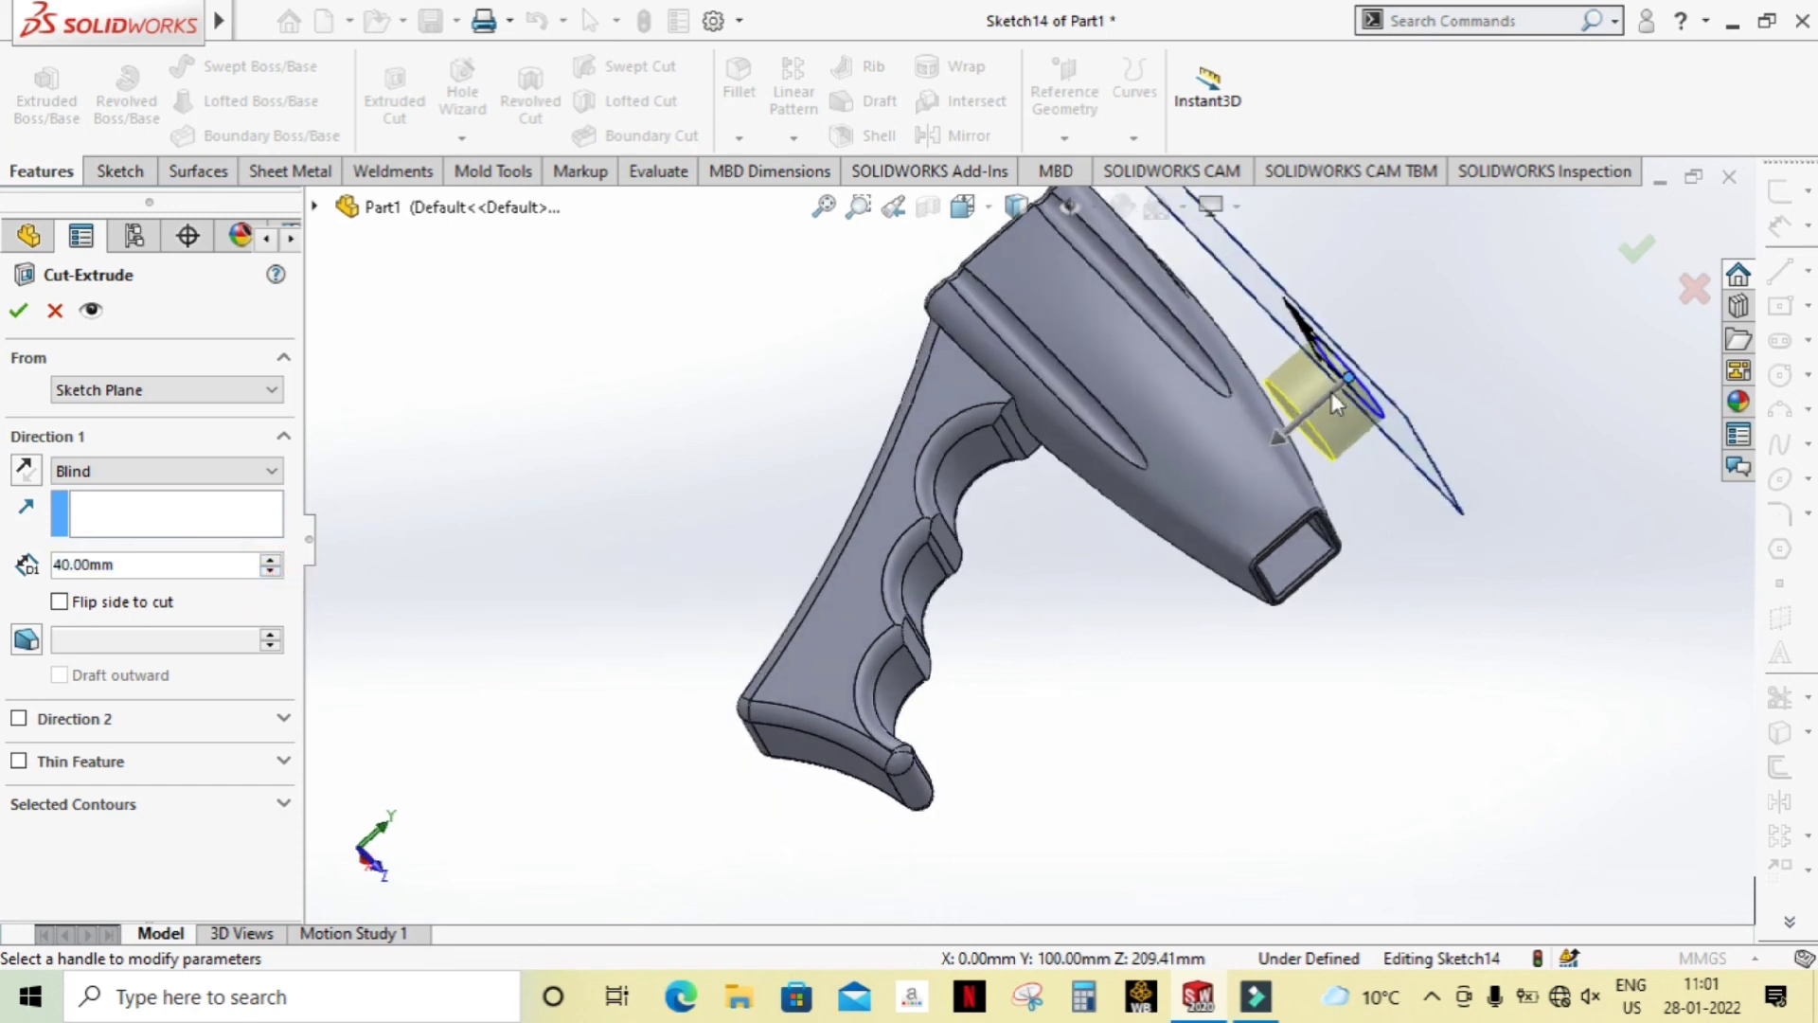
scroll(1470, 431, down, 3)
mouse_move(1471, 431)
middle_down()
mouse_move(1577, 410)
mouse_move(1538, 414)
middle_up()
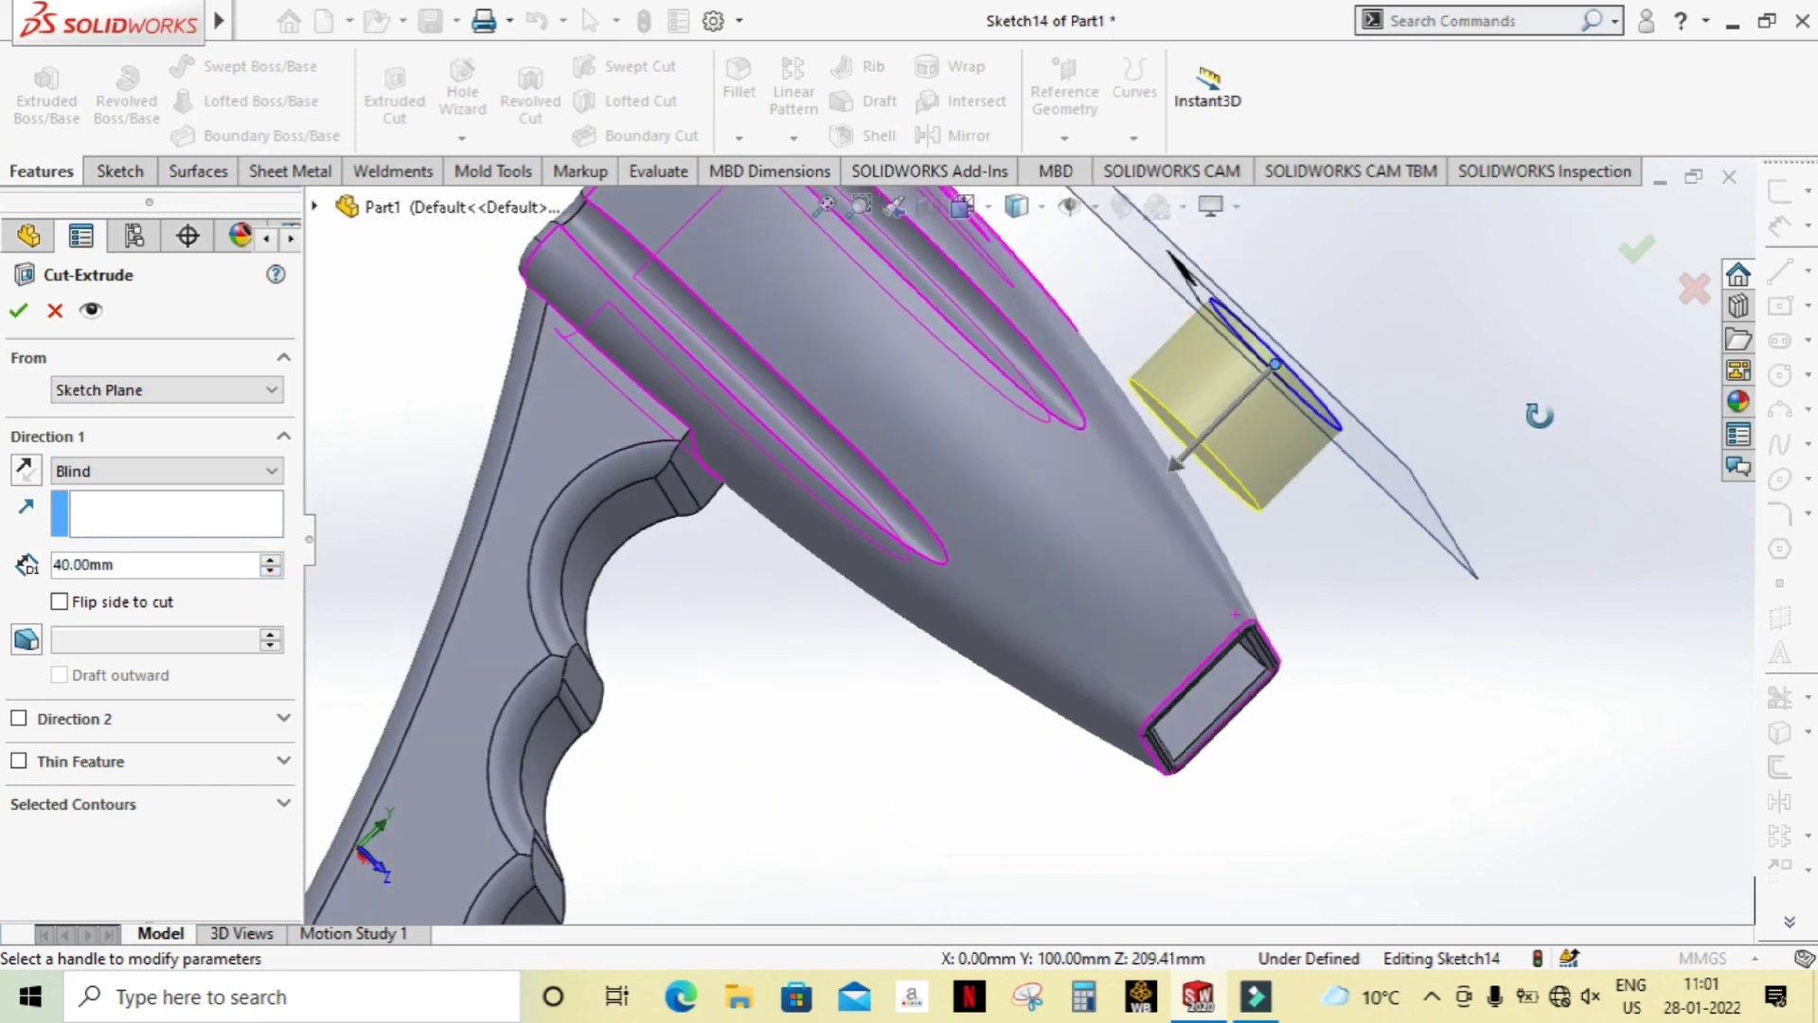
click(269, 562)
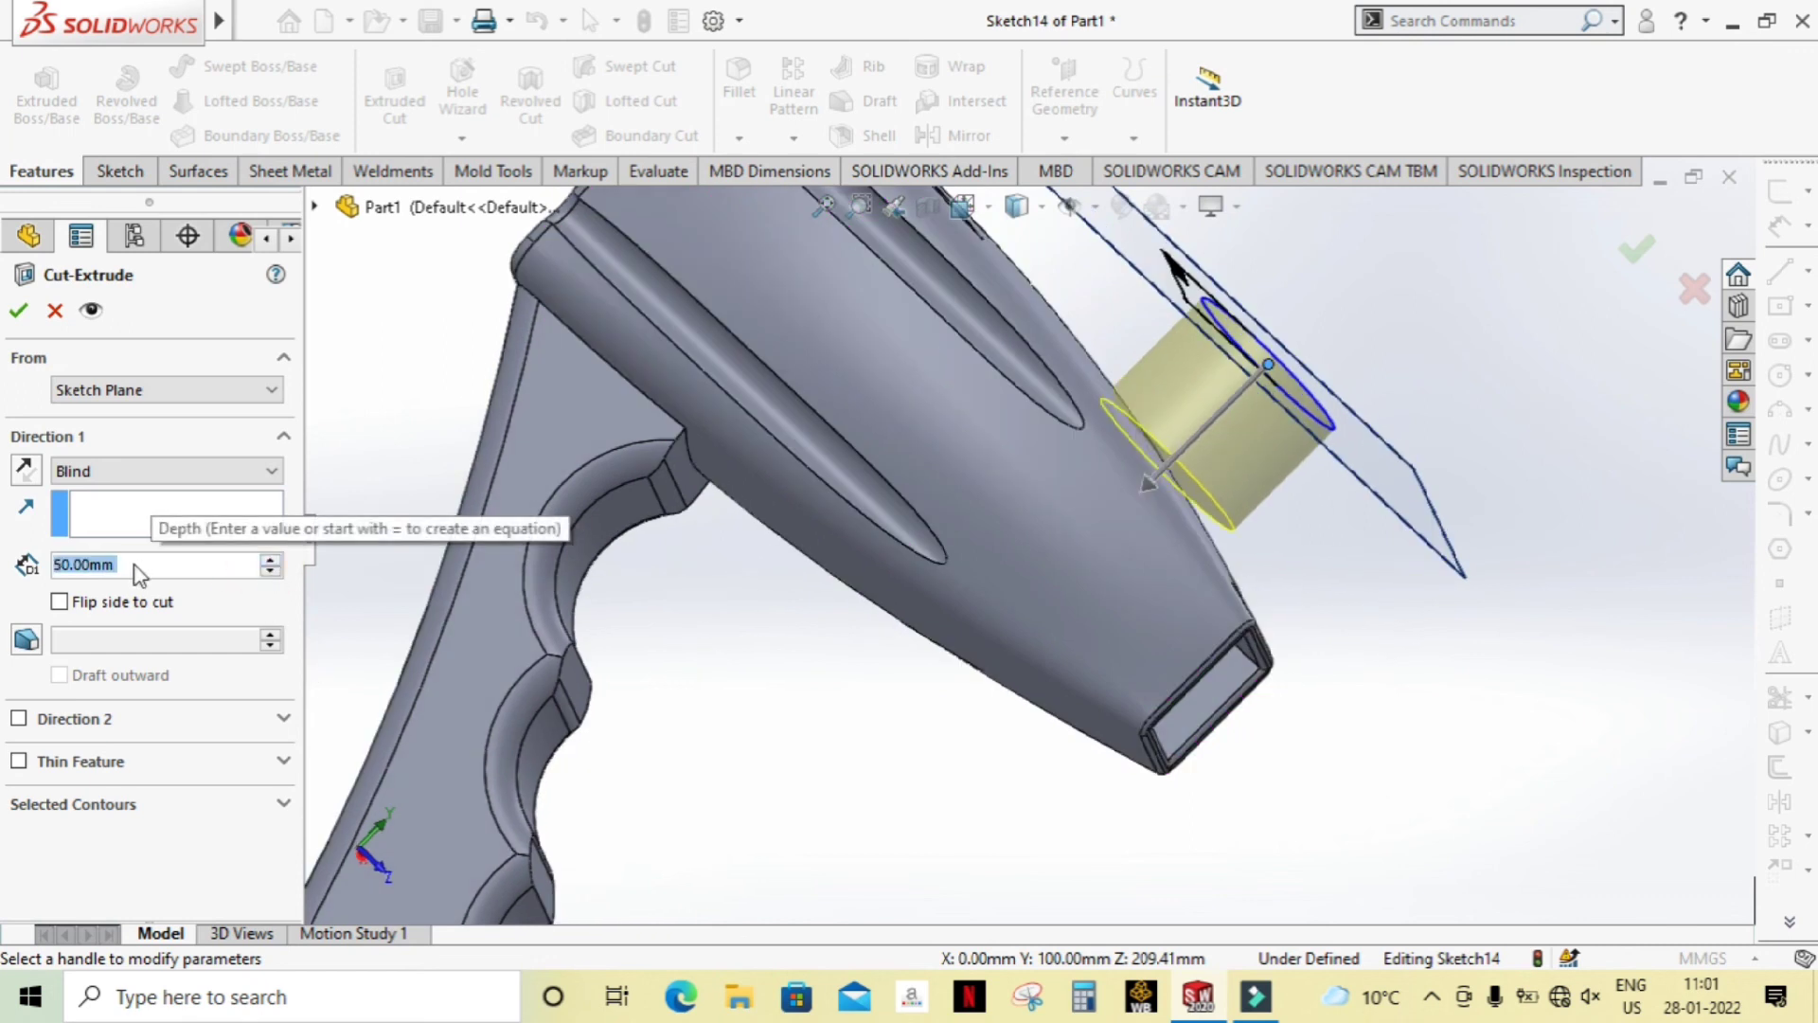
Step: Set the blind cut depth to 60 mm and accept the circular hole
text(53)
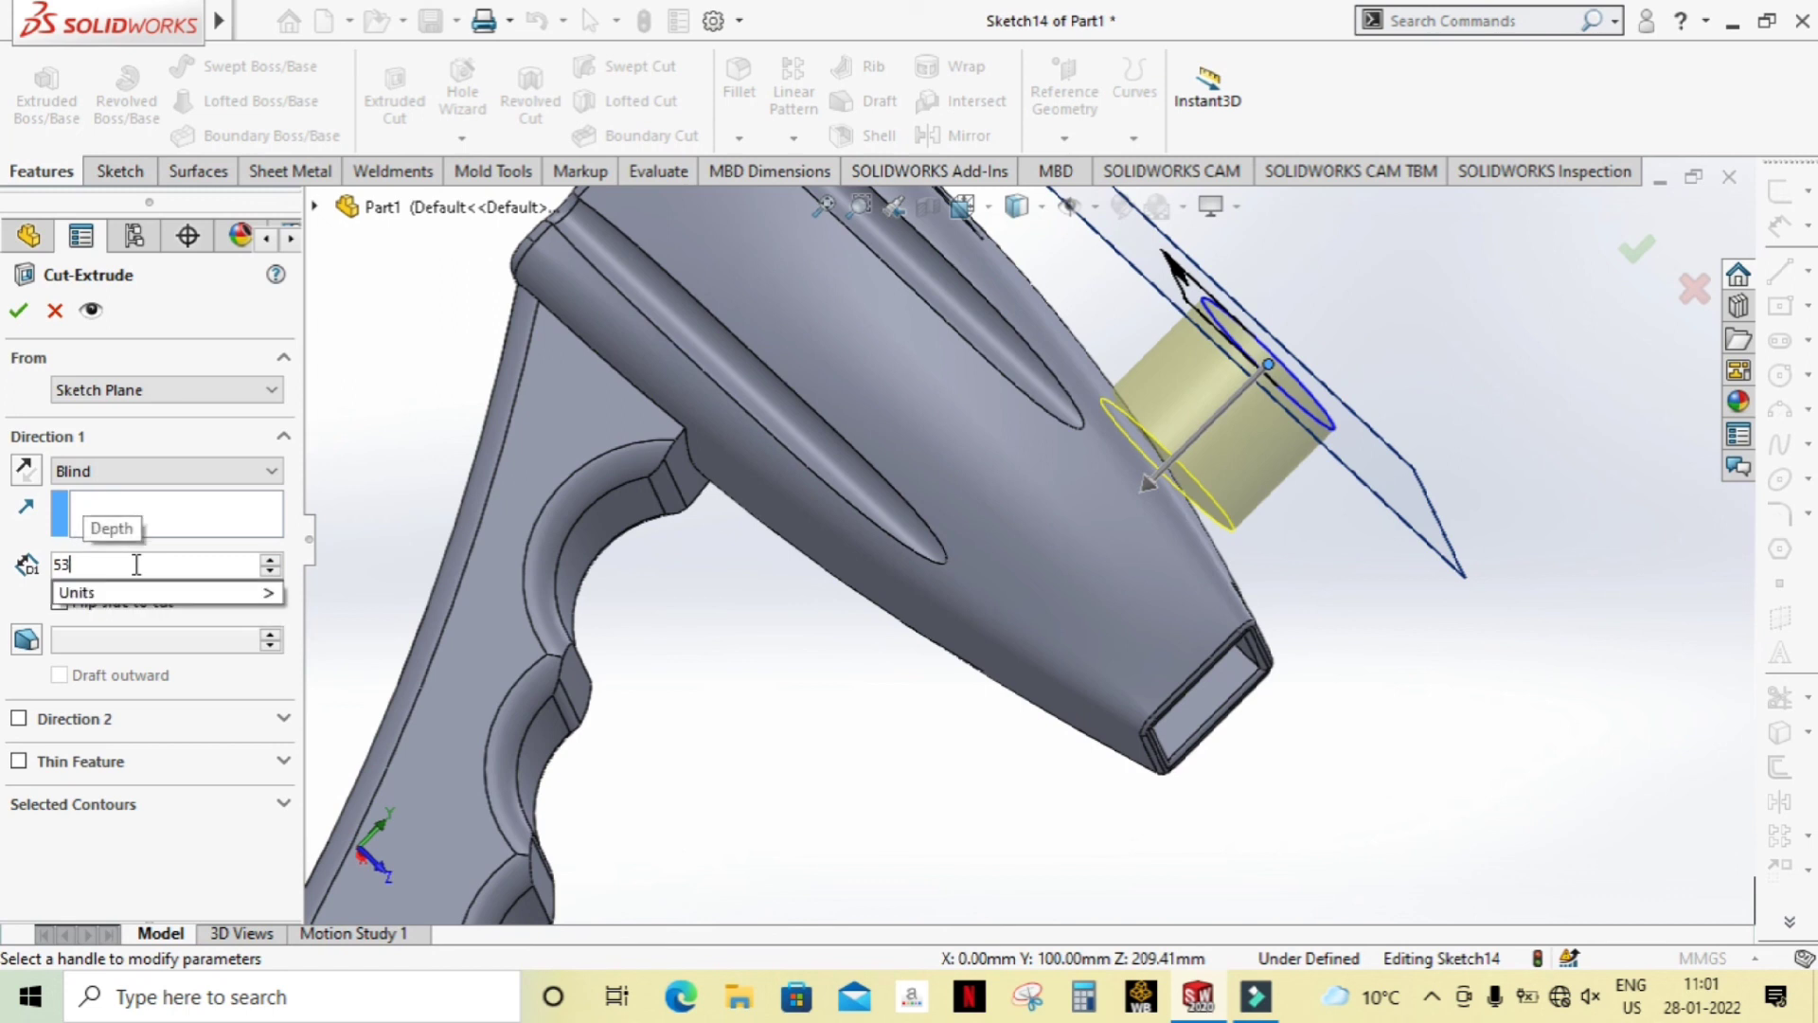
key(Return)
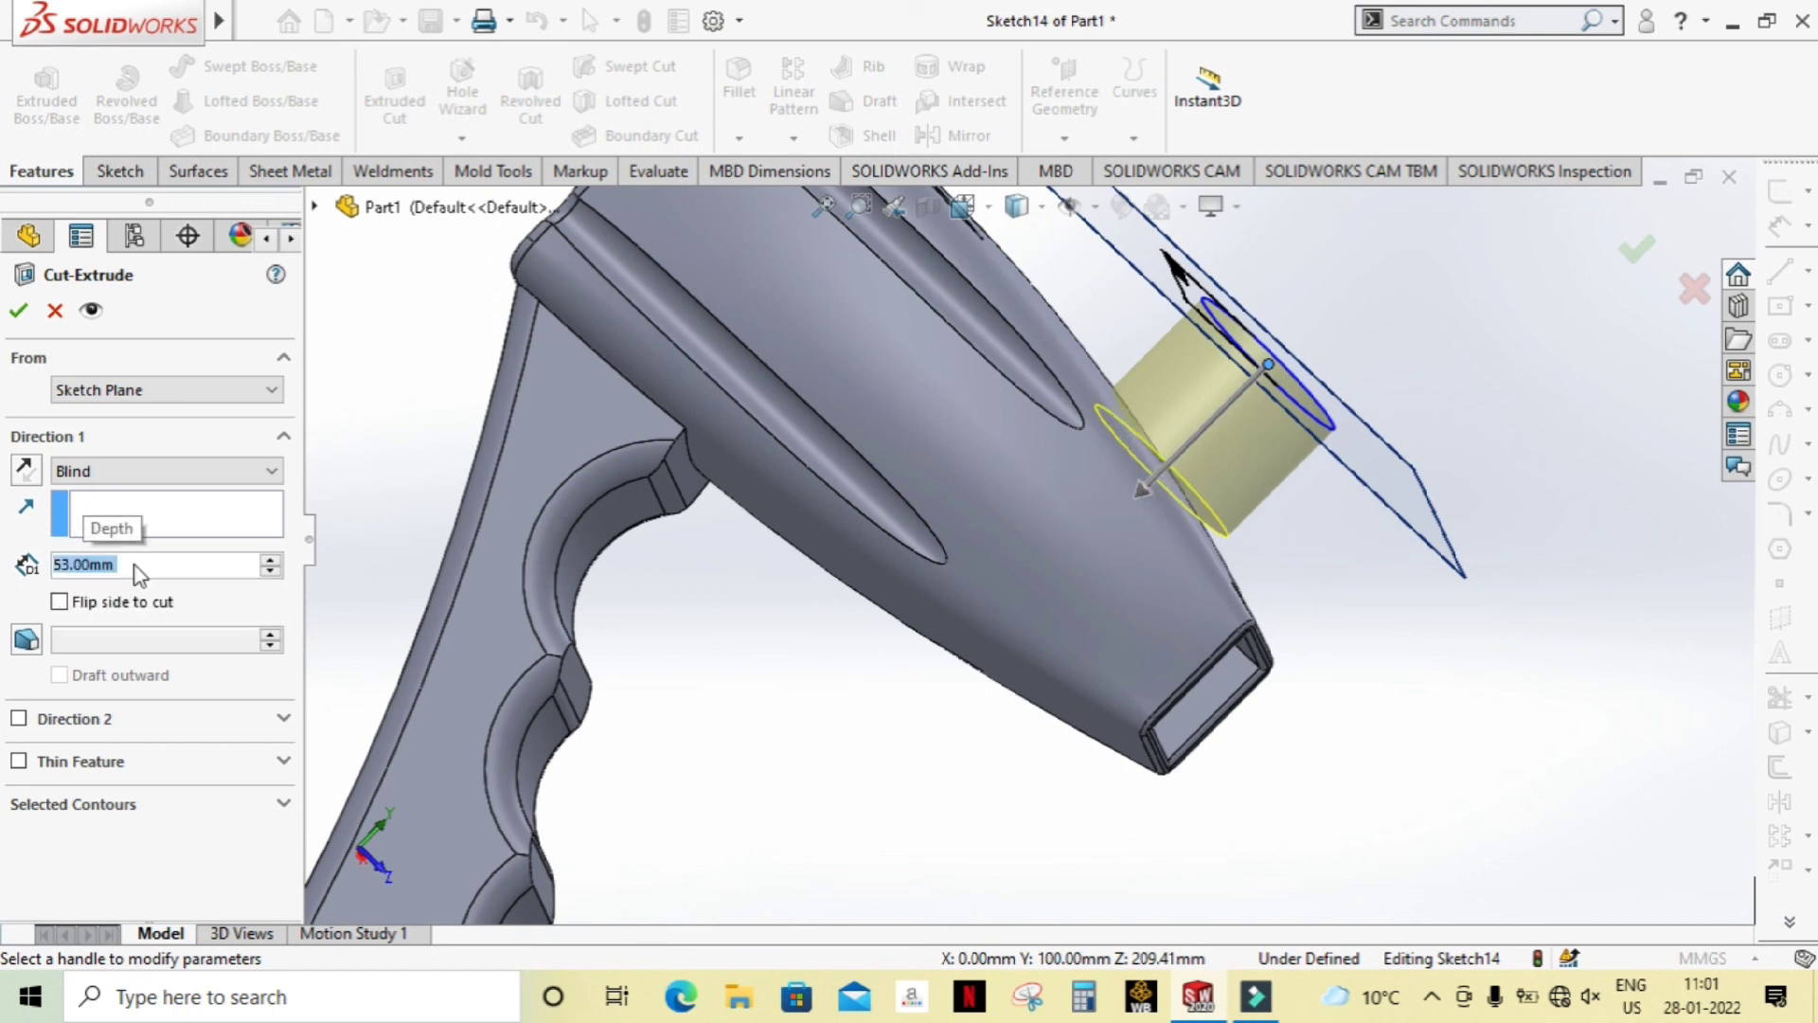
text(54)
text(58)
key(Return)
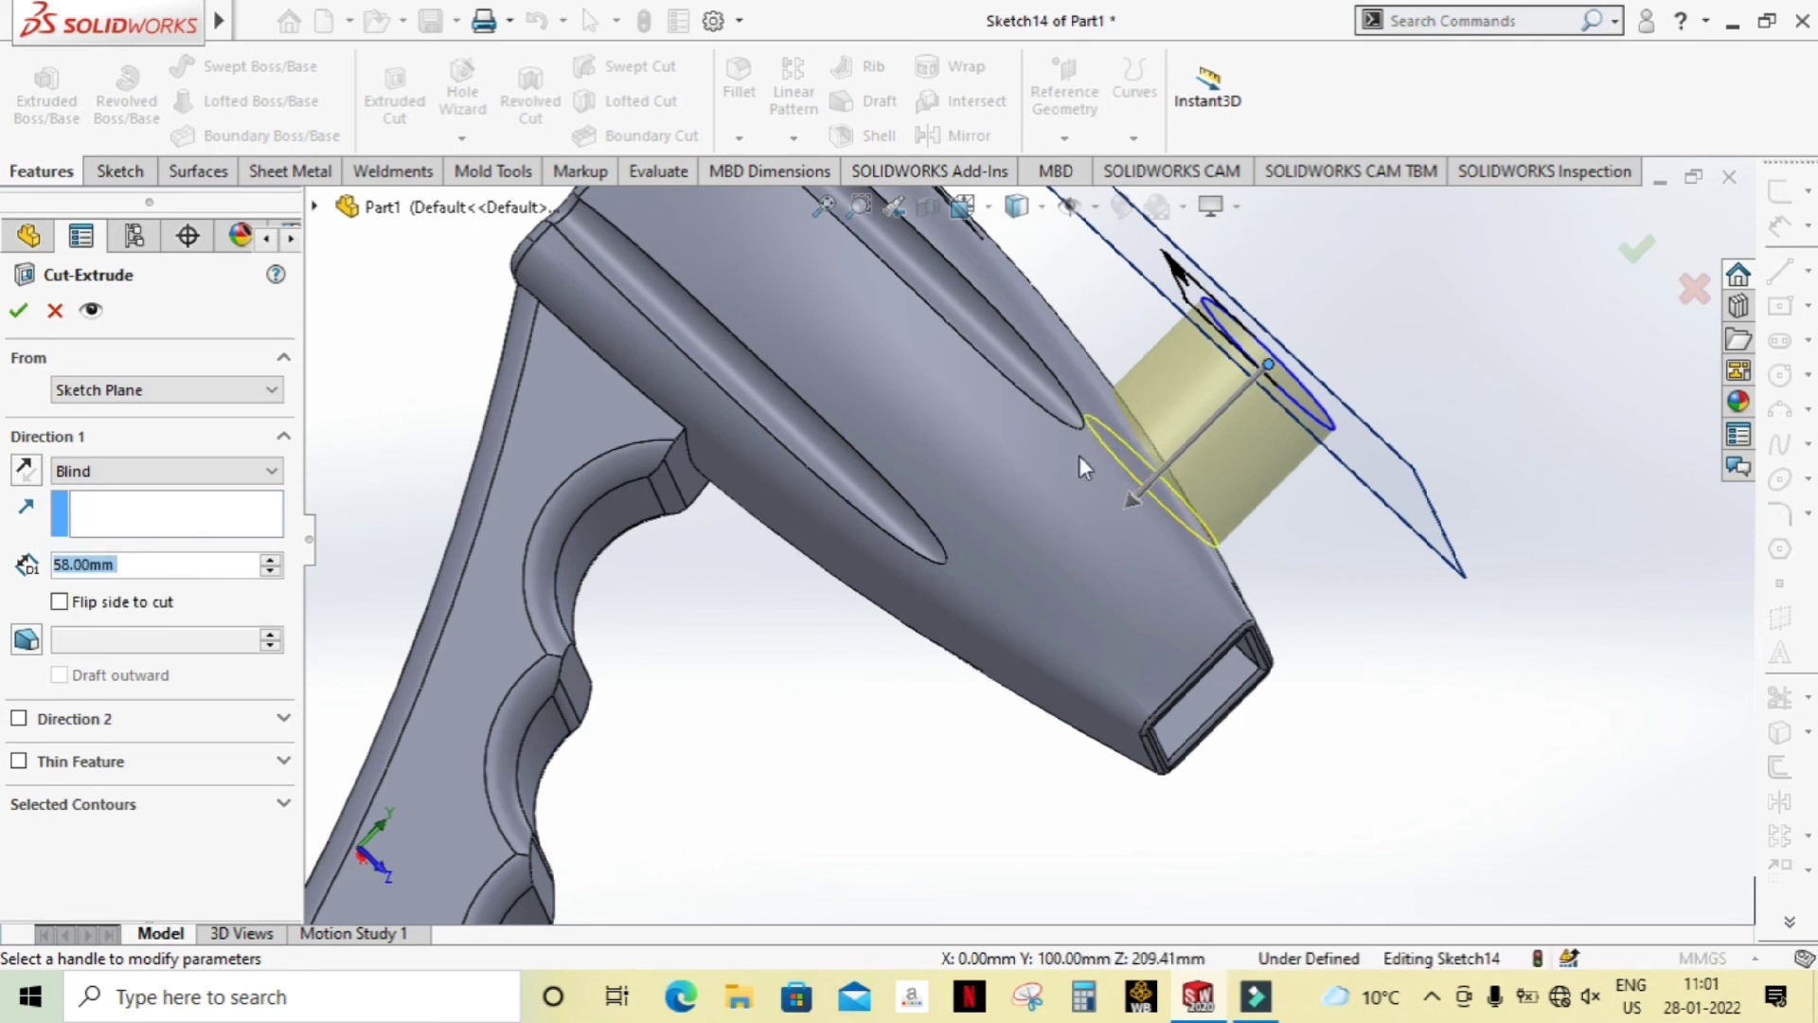
middle_drag(1535, 640, 1499, 613)
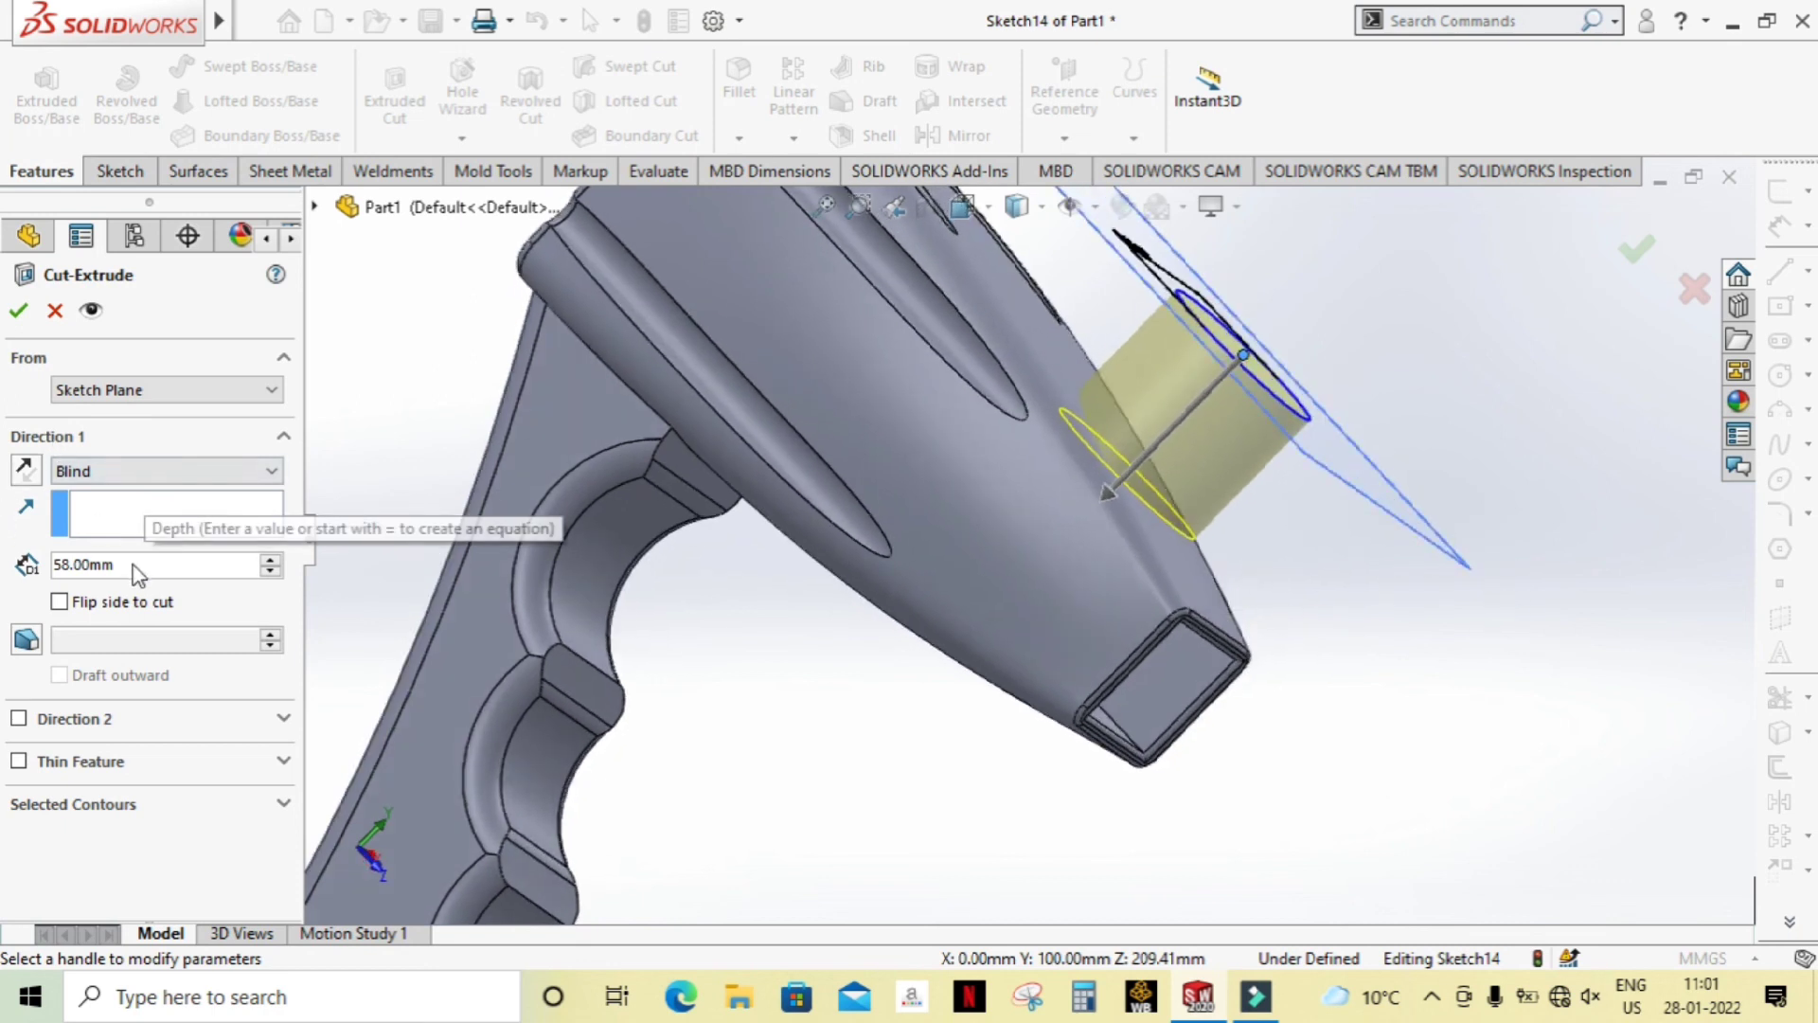
double_click(83, 566)
text(60)
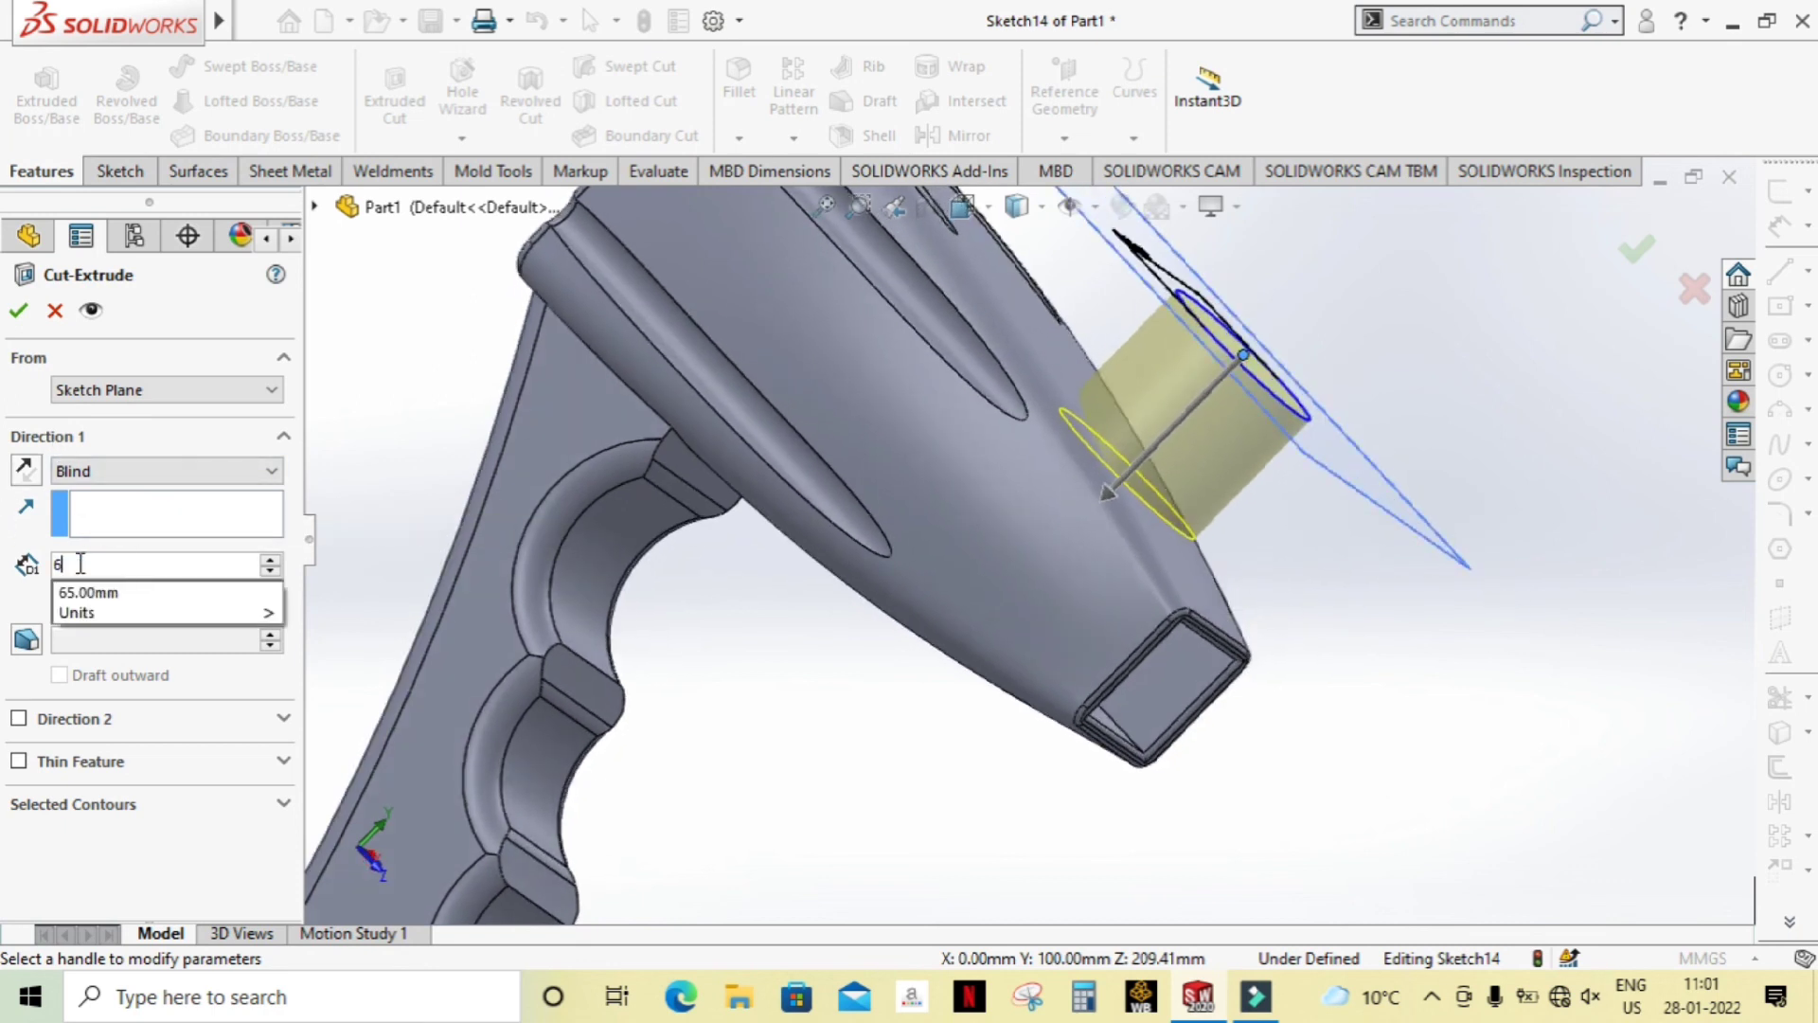
key(Return)
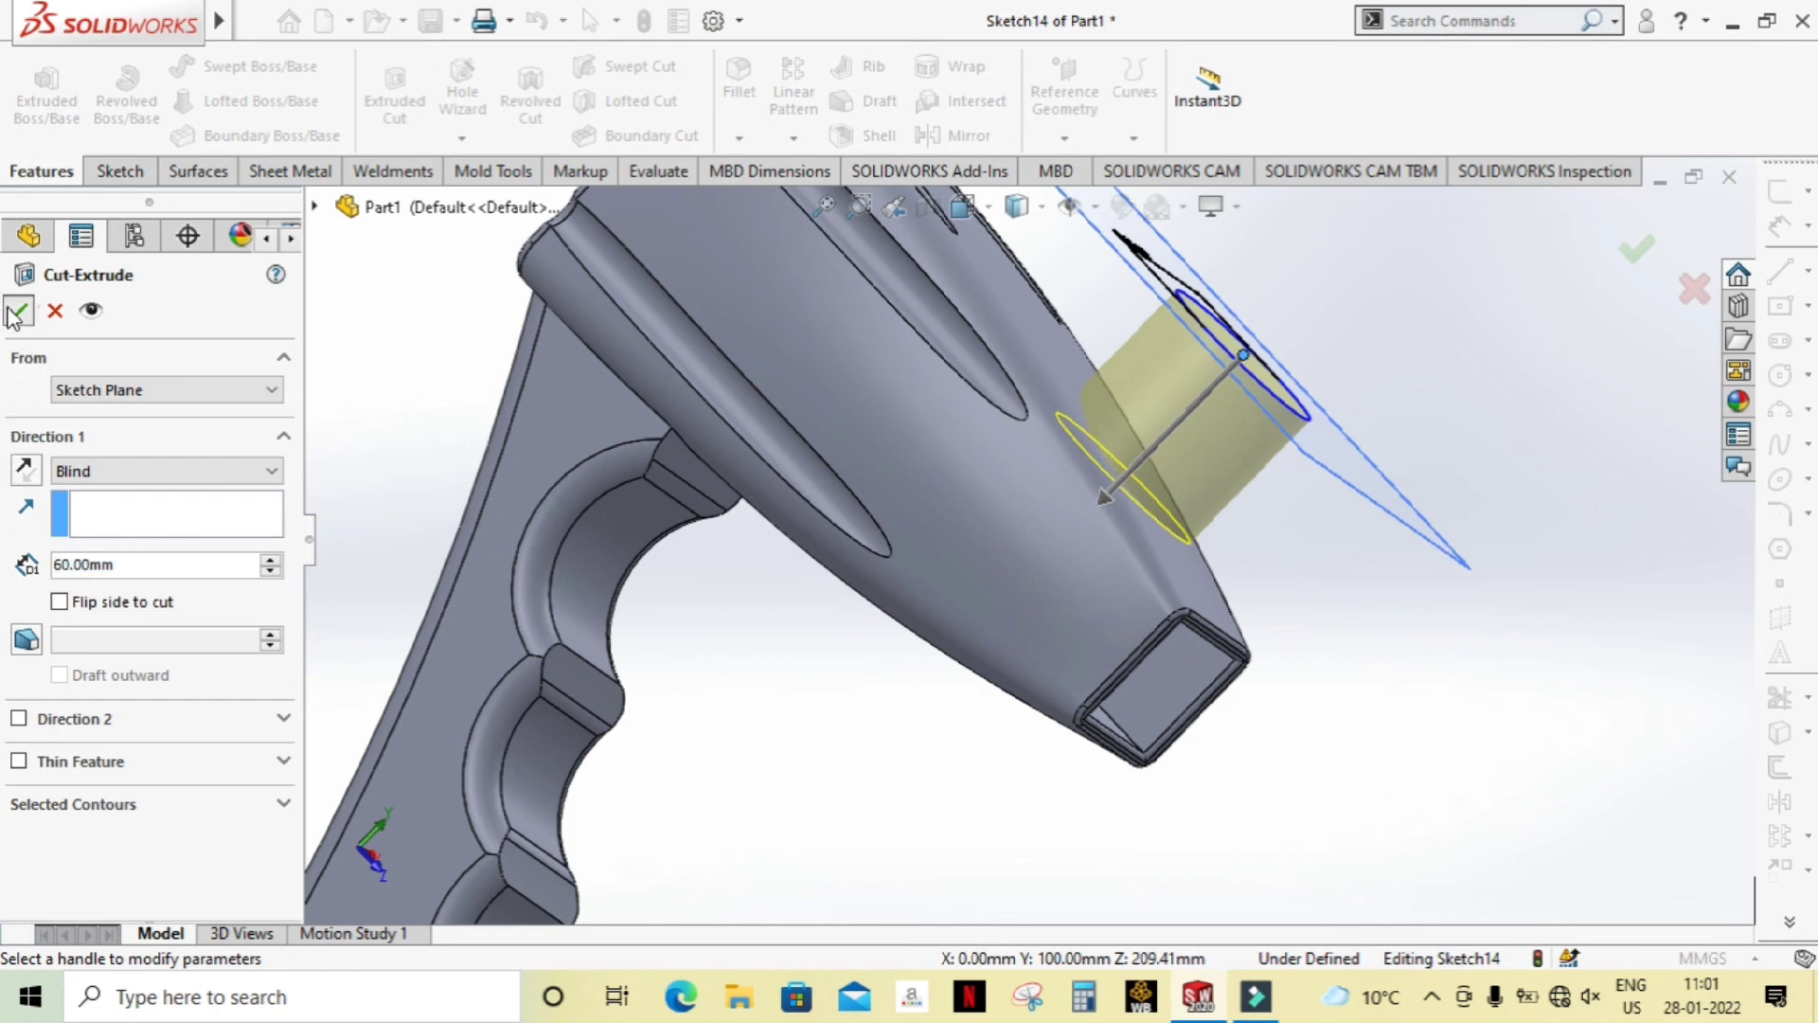
click(16, 313)
Step: Hide Plane4 and orbit the part to inspect the round hole
mouse_move(1326, 608)
middle_down()
mouse_move(1301, 638)
mouse_move(1392, 596)
mouse_move(1307, 556)
mouse_move(1088, 531)
middle_up()
scroll(1098, 593, down, 5)
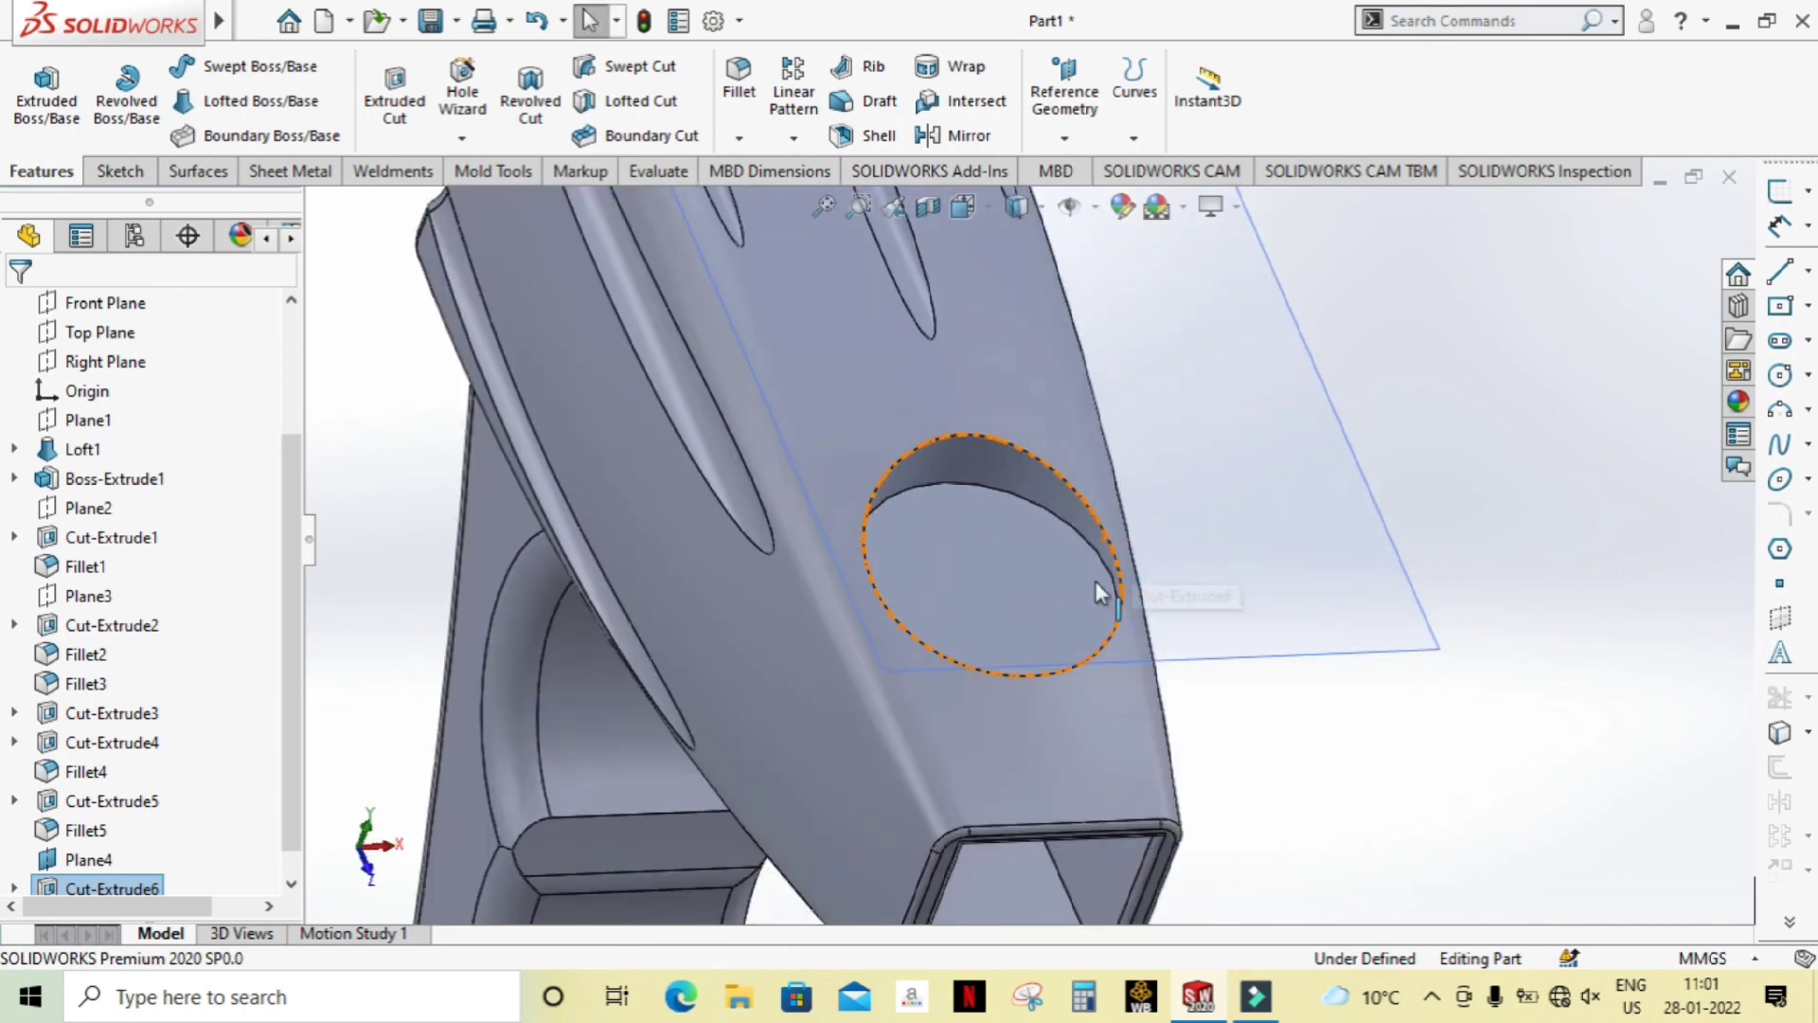
right_click(1338, 479)
click(1441, 435)
mouse_move(1420, 480)
middle_down()
mouse_move(1420, 577)
mouse_move(1429, 508)
mouse_move(1342, 587)
mouse_move(1298, 597)
mouse_move(1351, 540)
mouse_move(1064, 600)
middle_up()
scroll(1048, 581, down, 3)
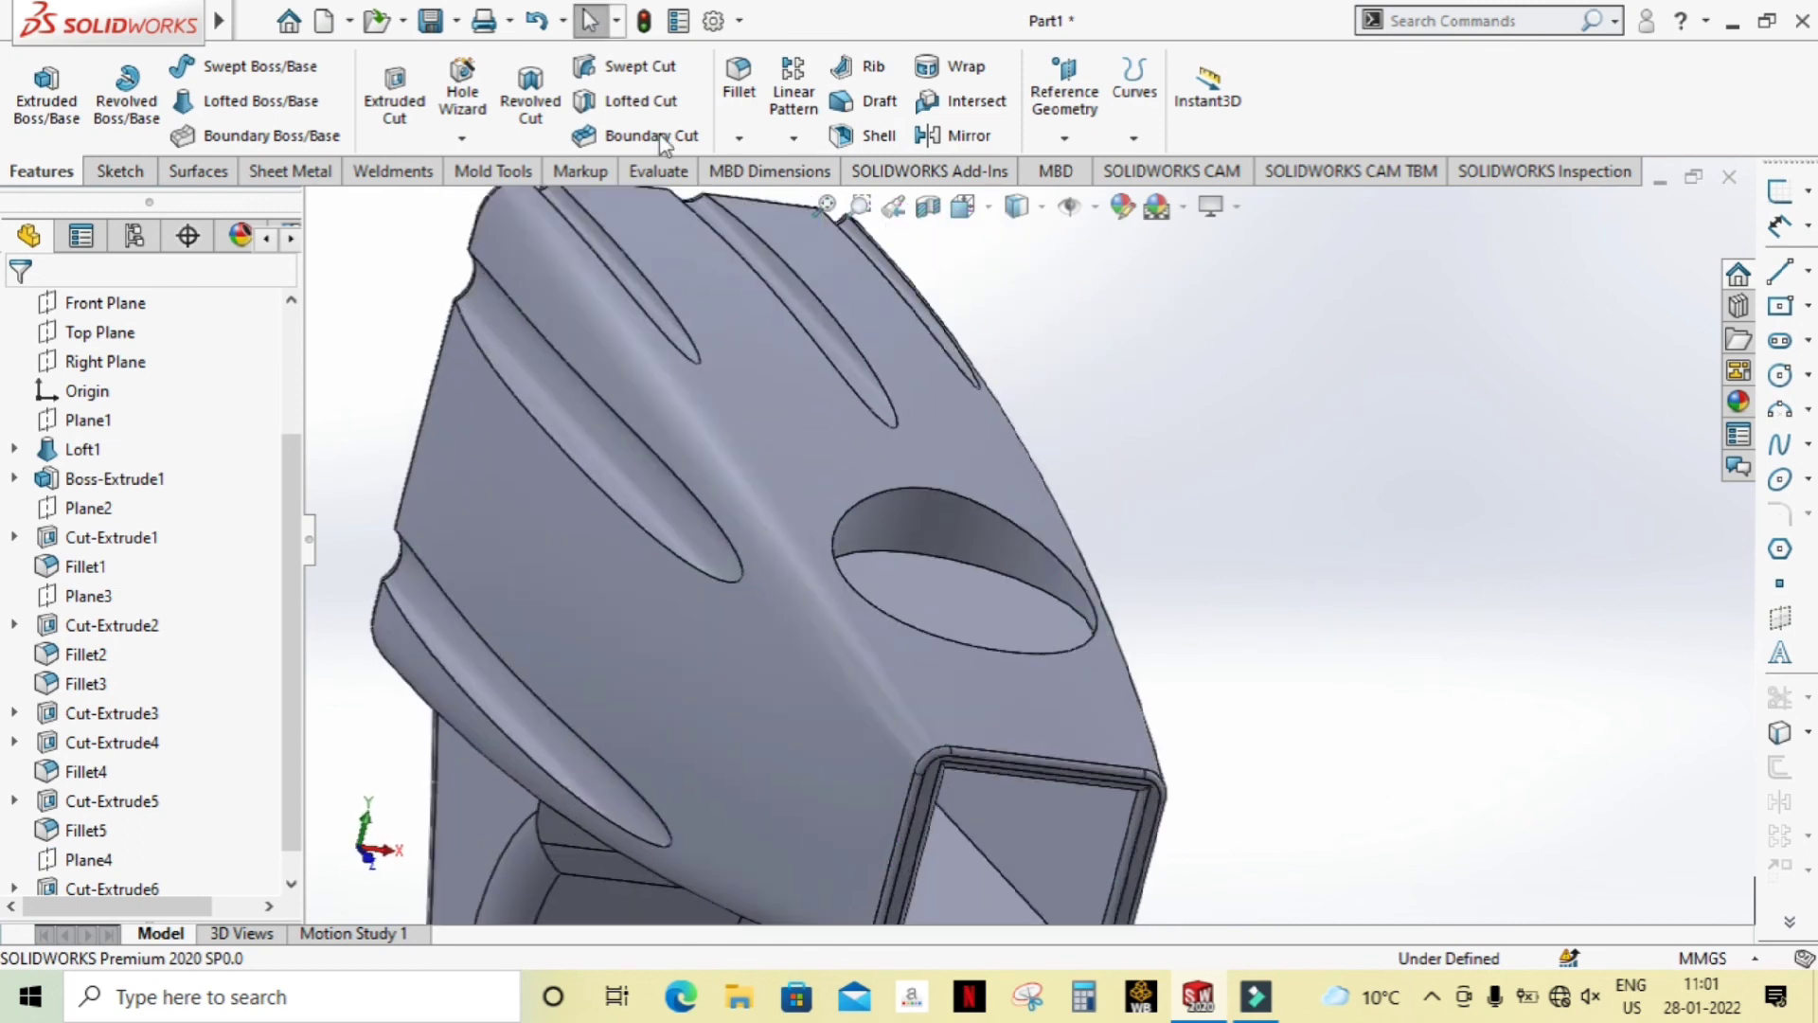
Step: Fillet only the hole's top edge with a 7 mm radius
click(745, 63)
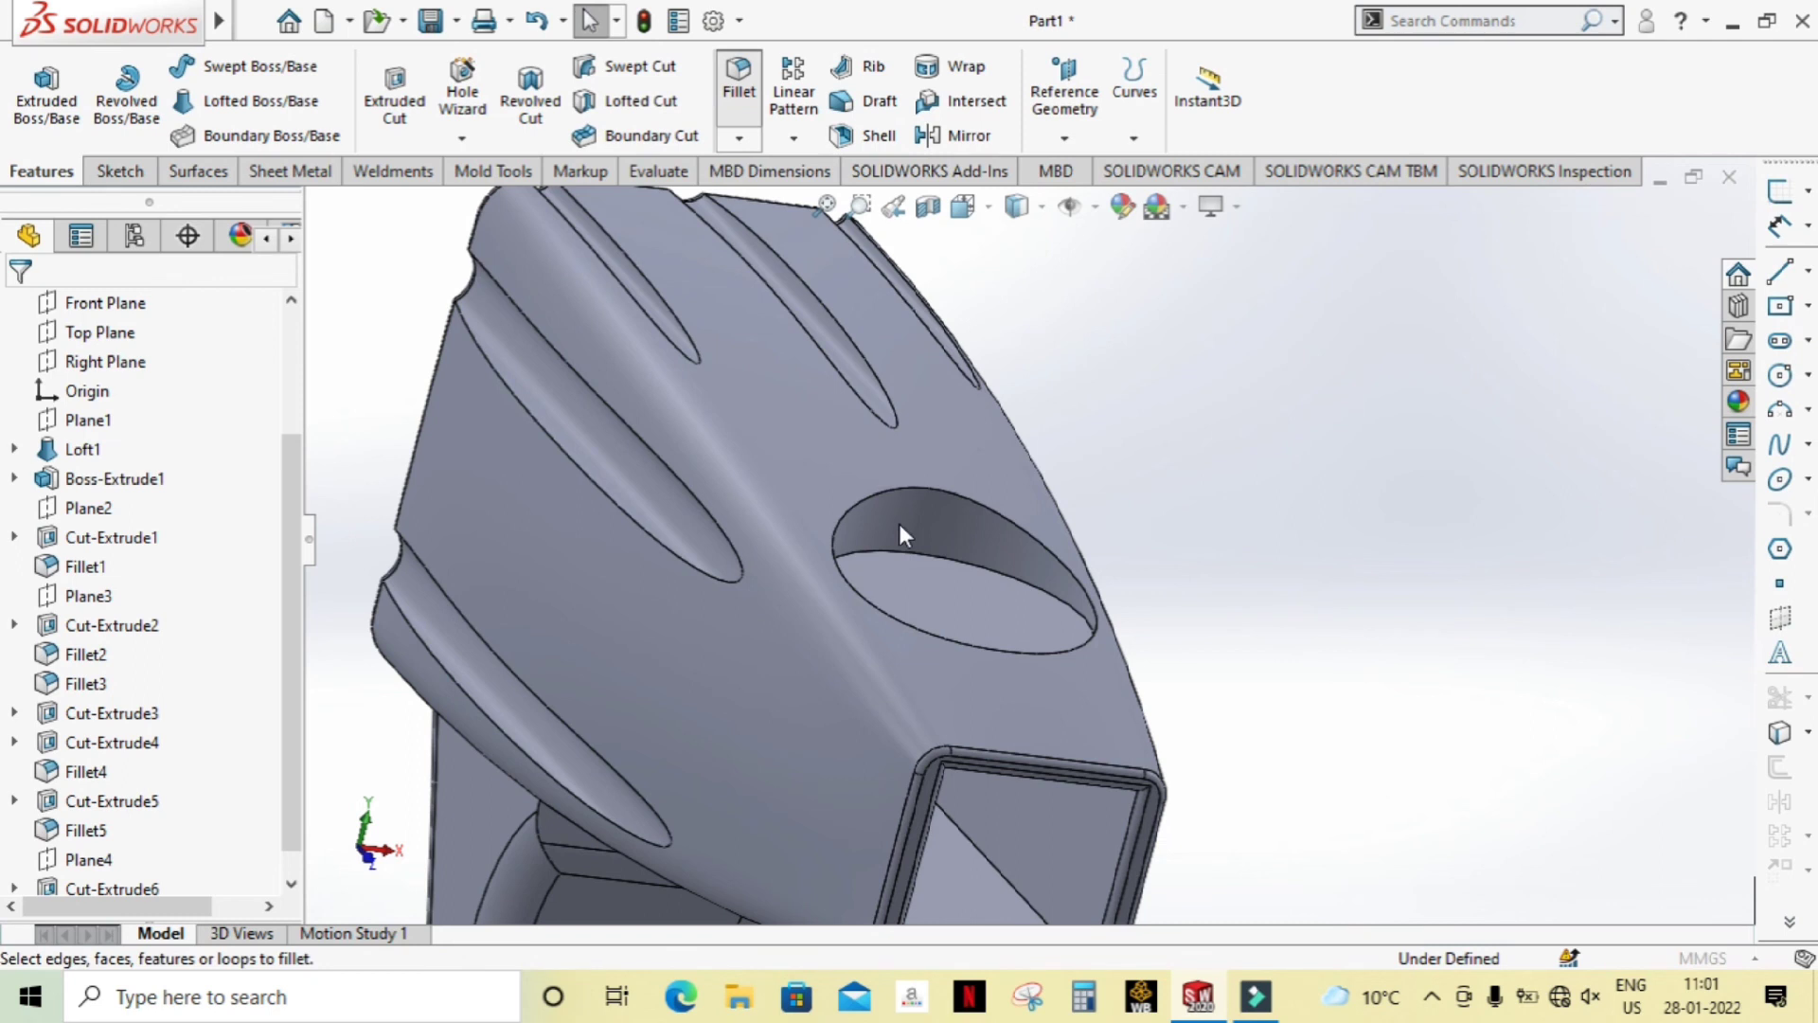
click(932, 490)
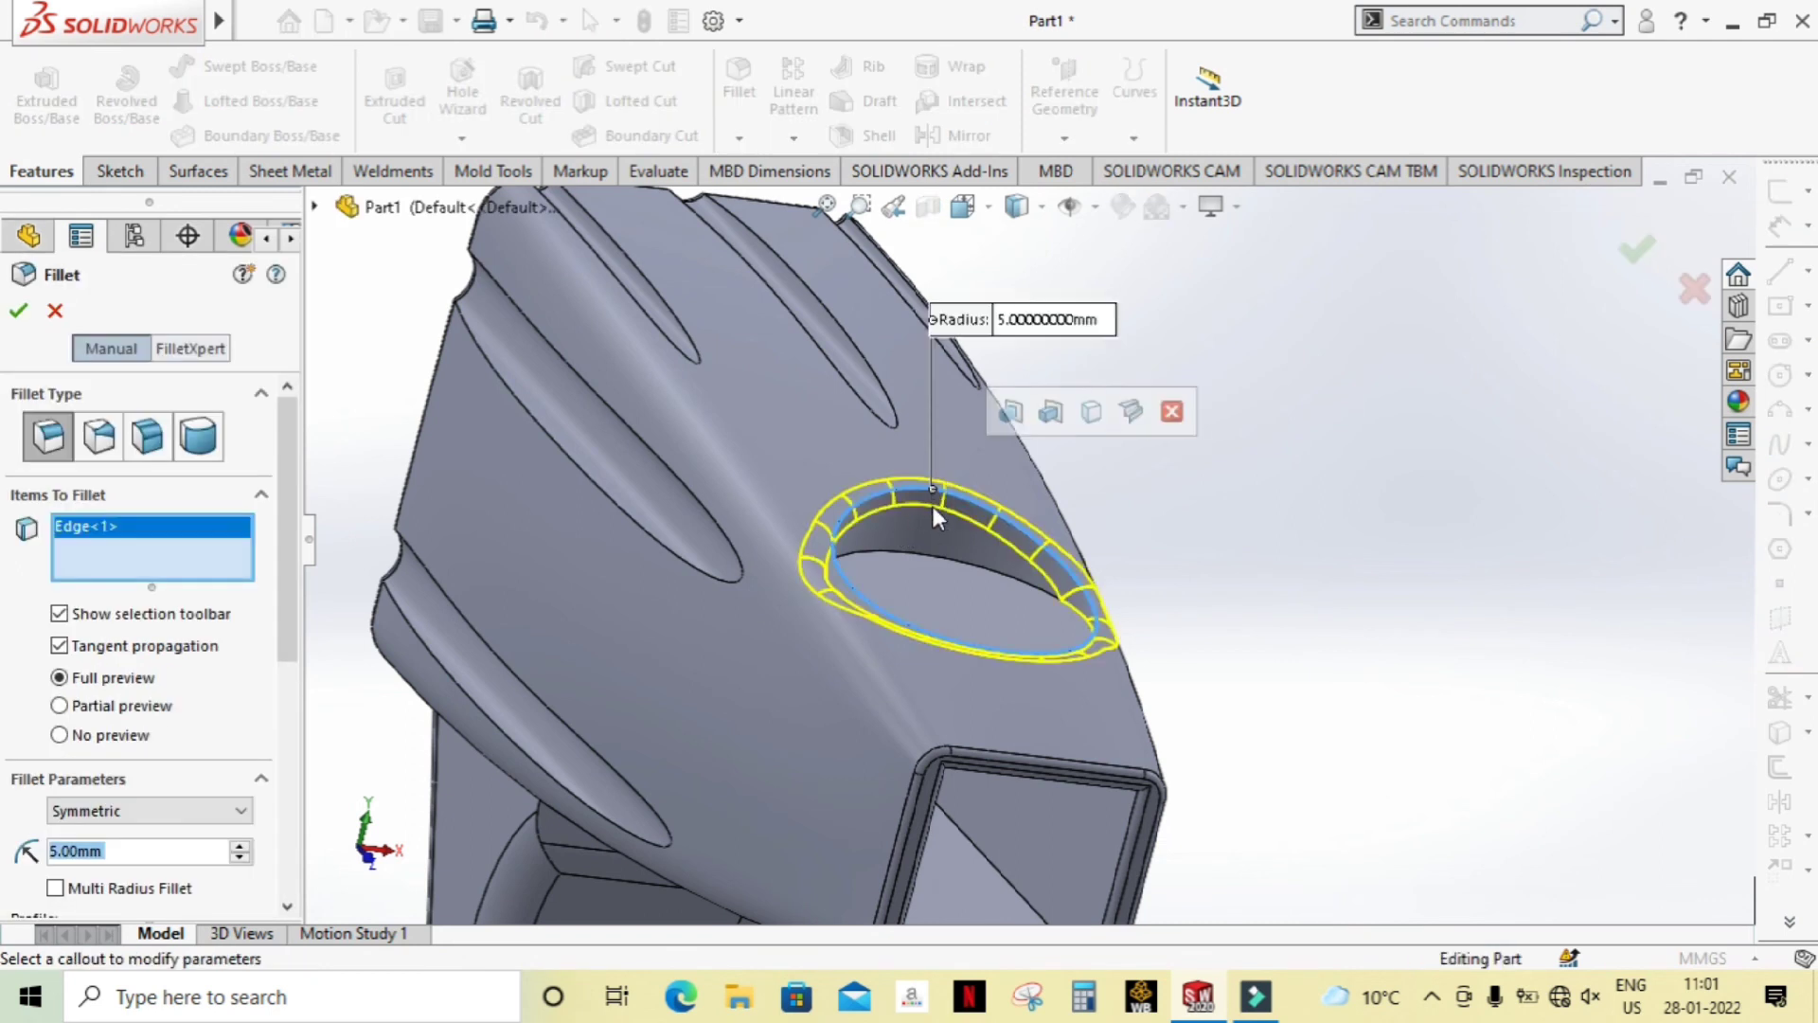
click(933, 553)
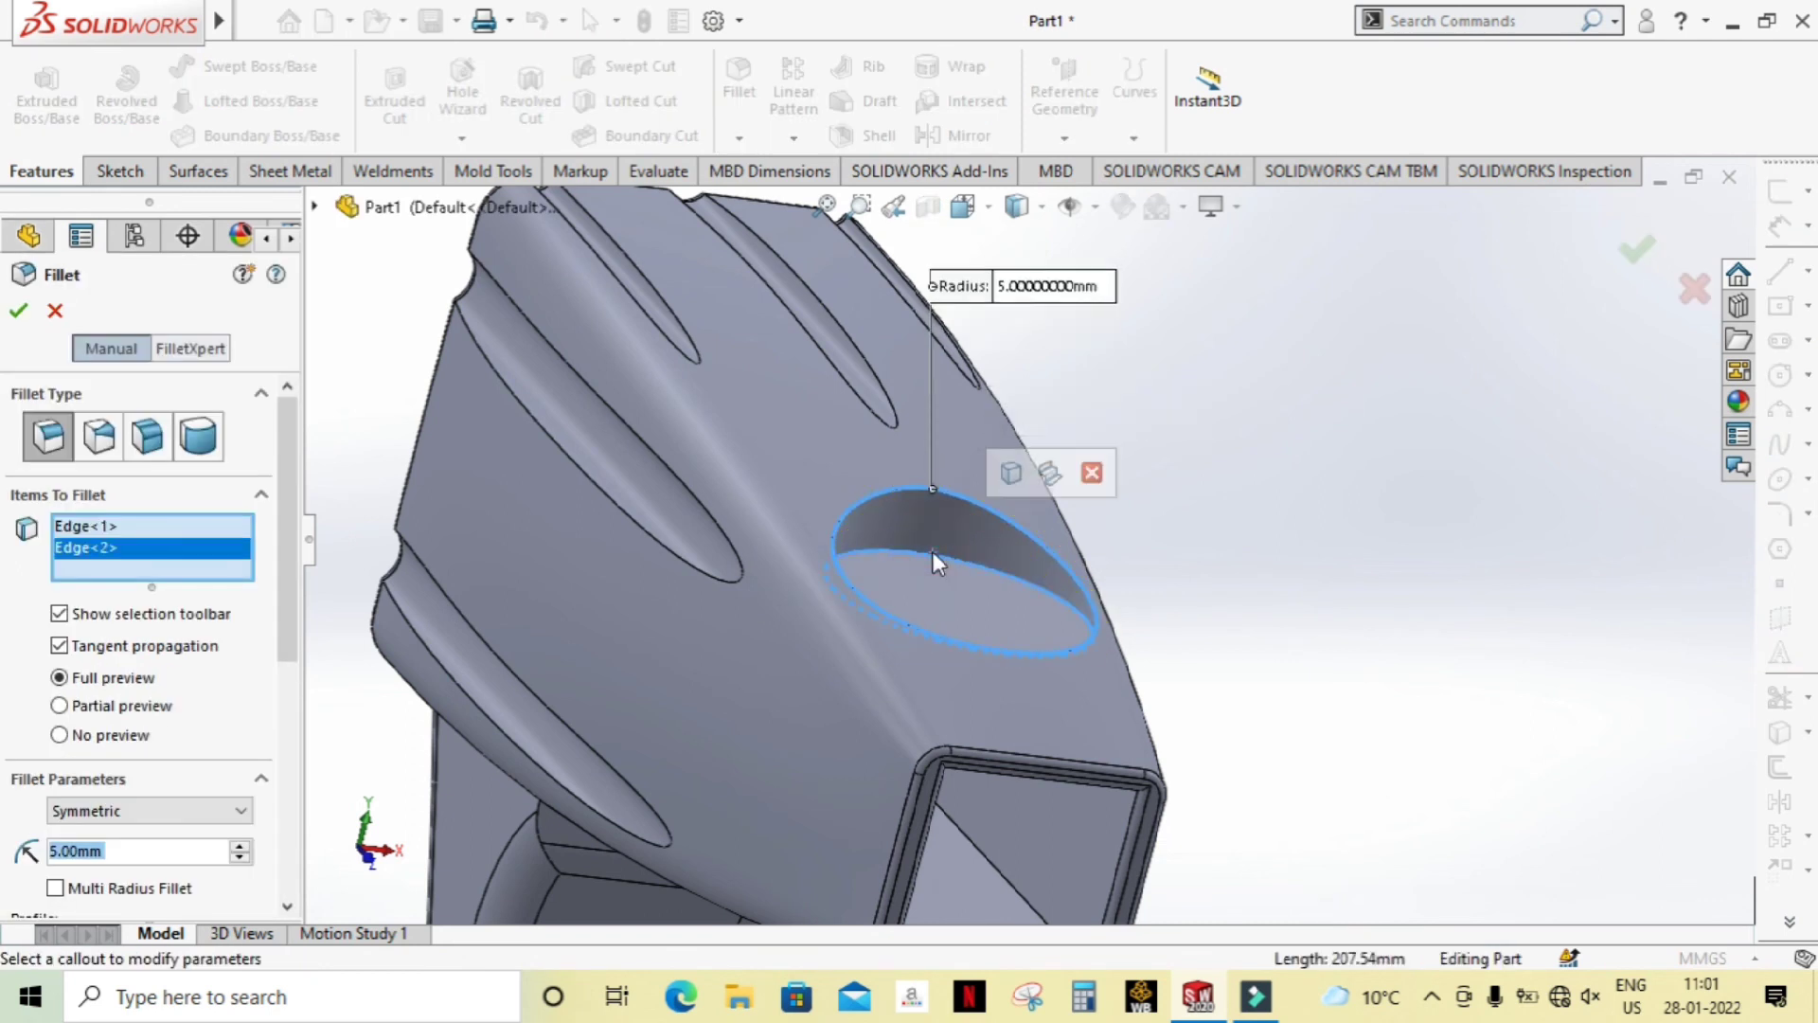
click(934, 551)
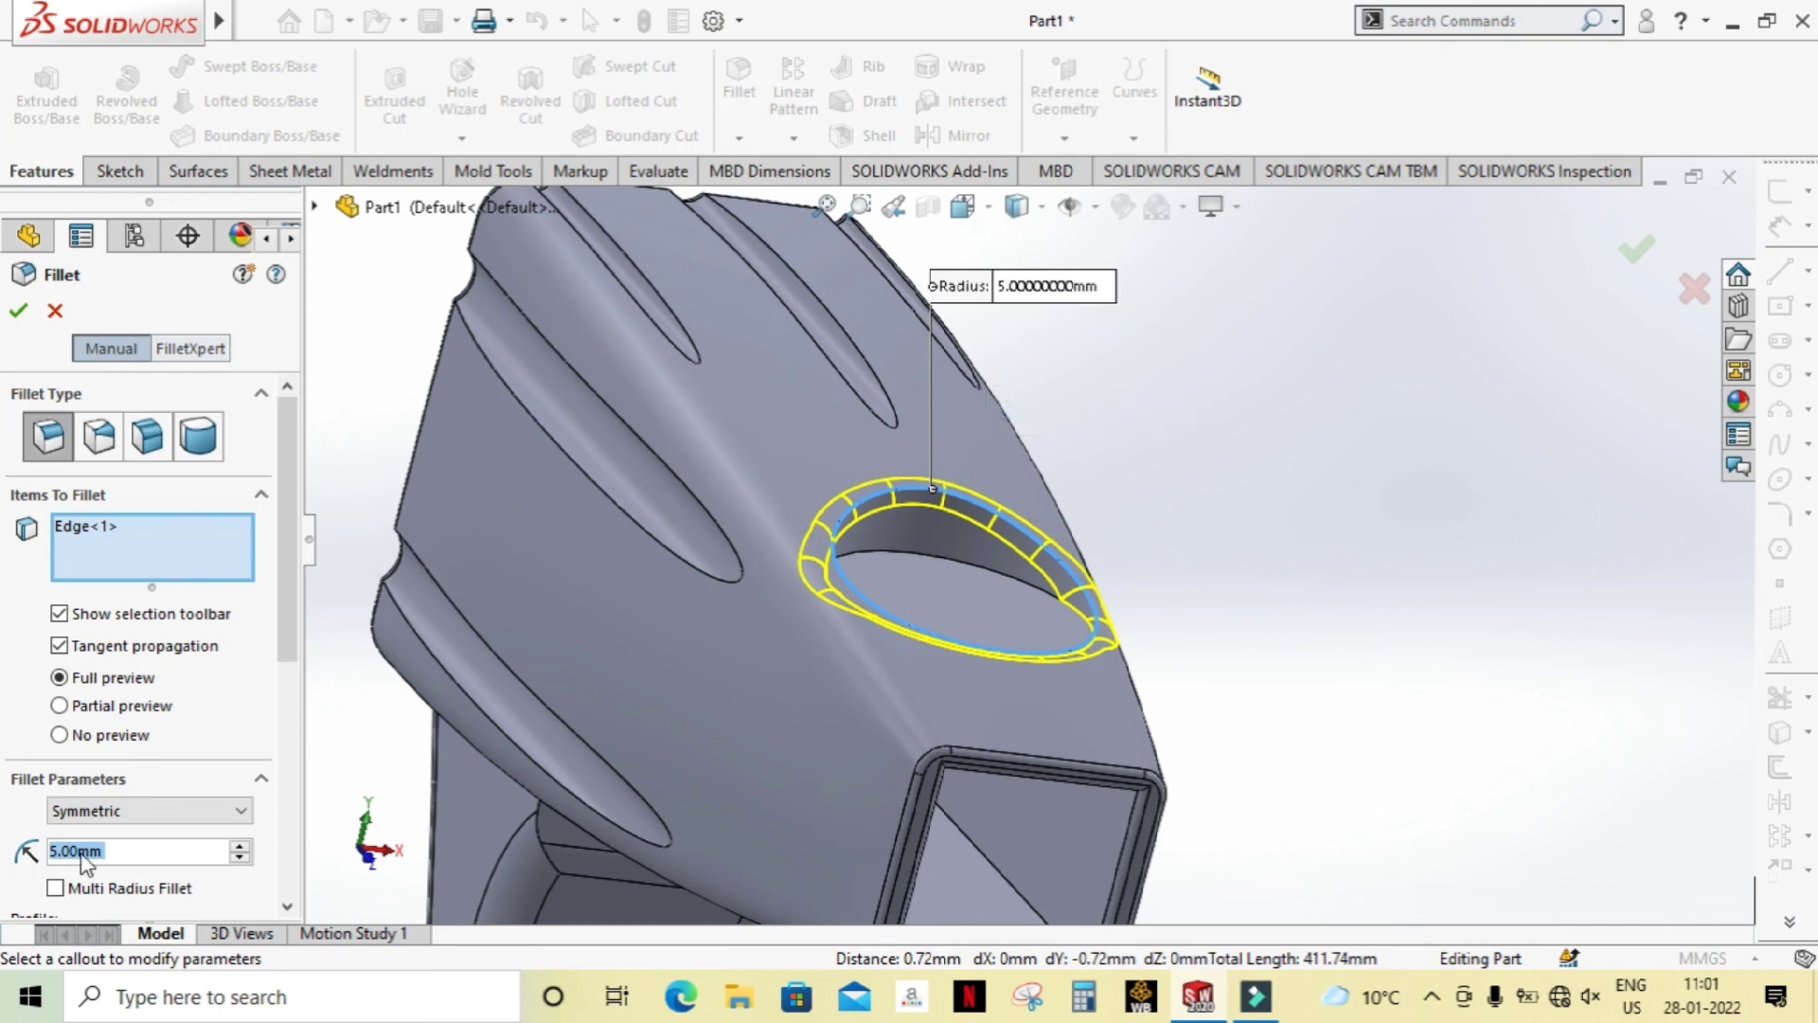
text(7)
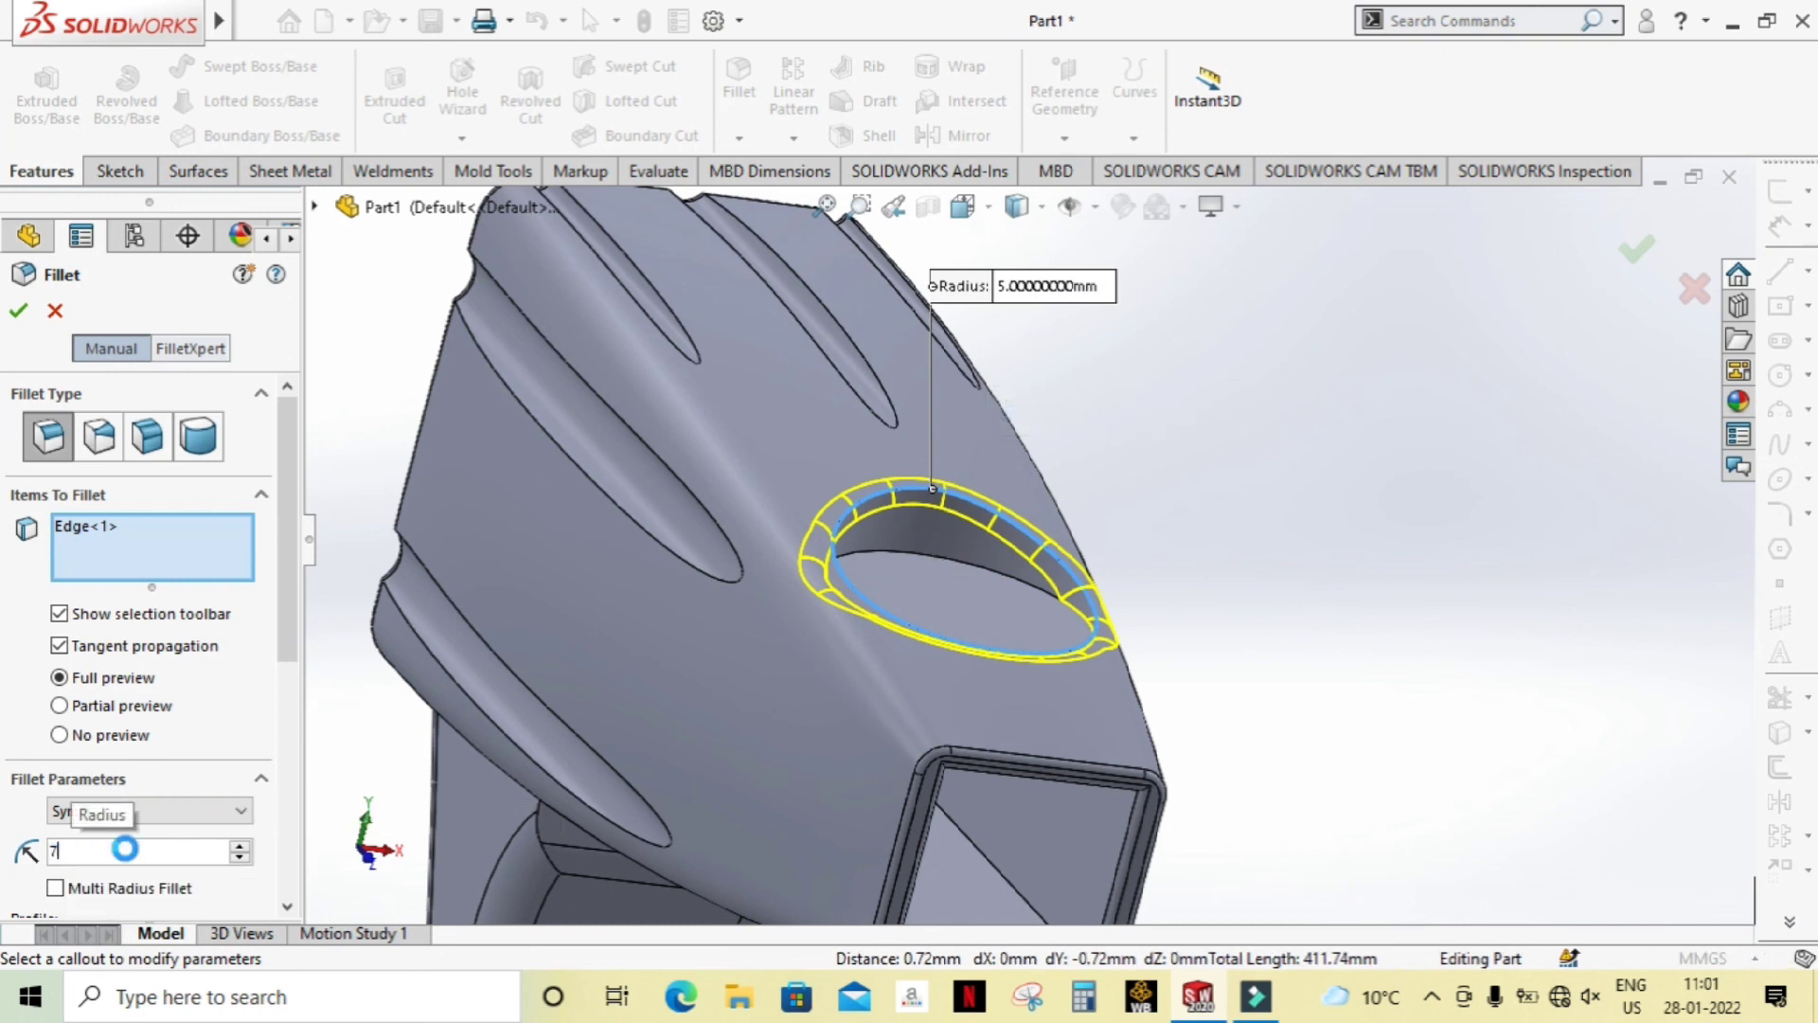
key(Return)
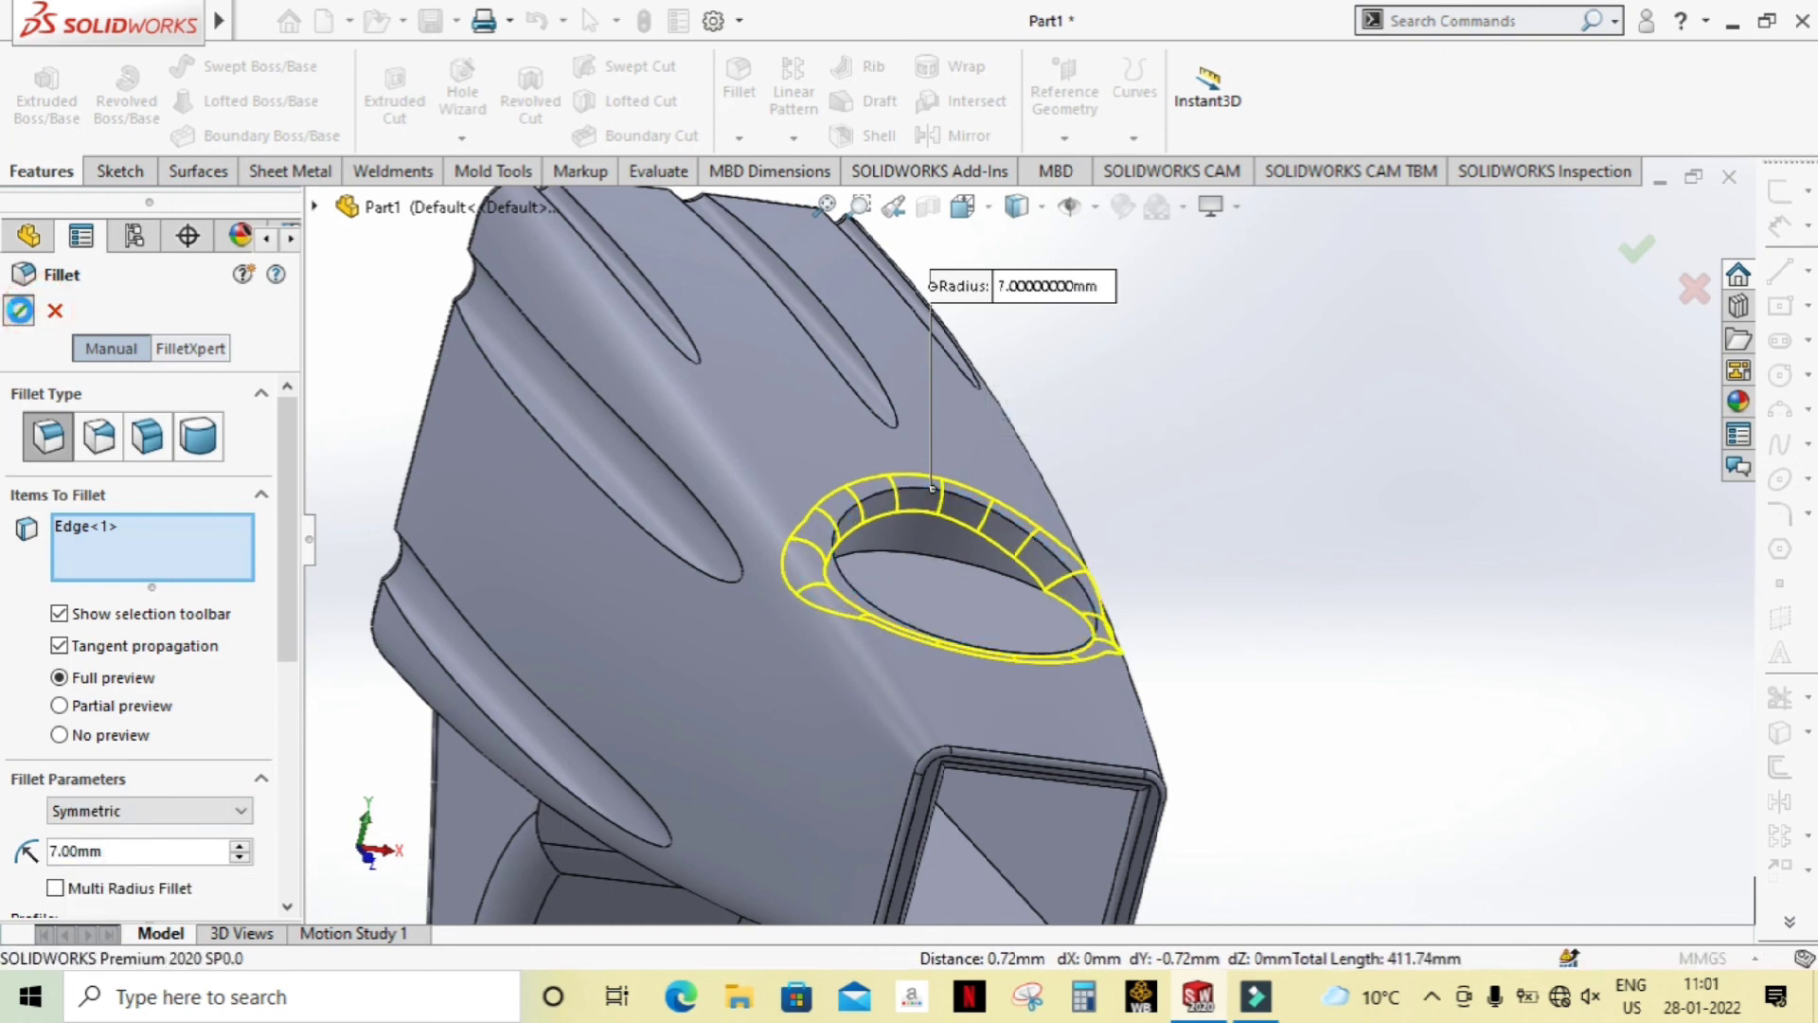
click(17, 312)
Step: Orbit and zoom around the handle to inspect the rounded hole rim
scroll(865, 615, down, 2)
scroll(947, 634, up, 2)
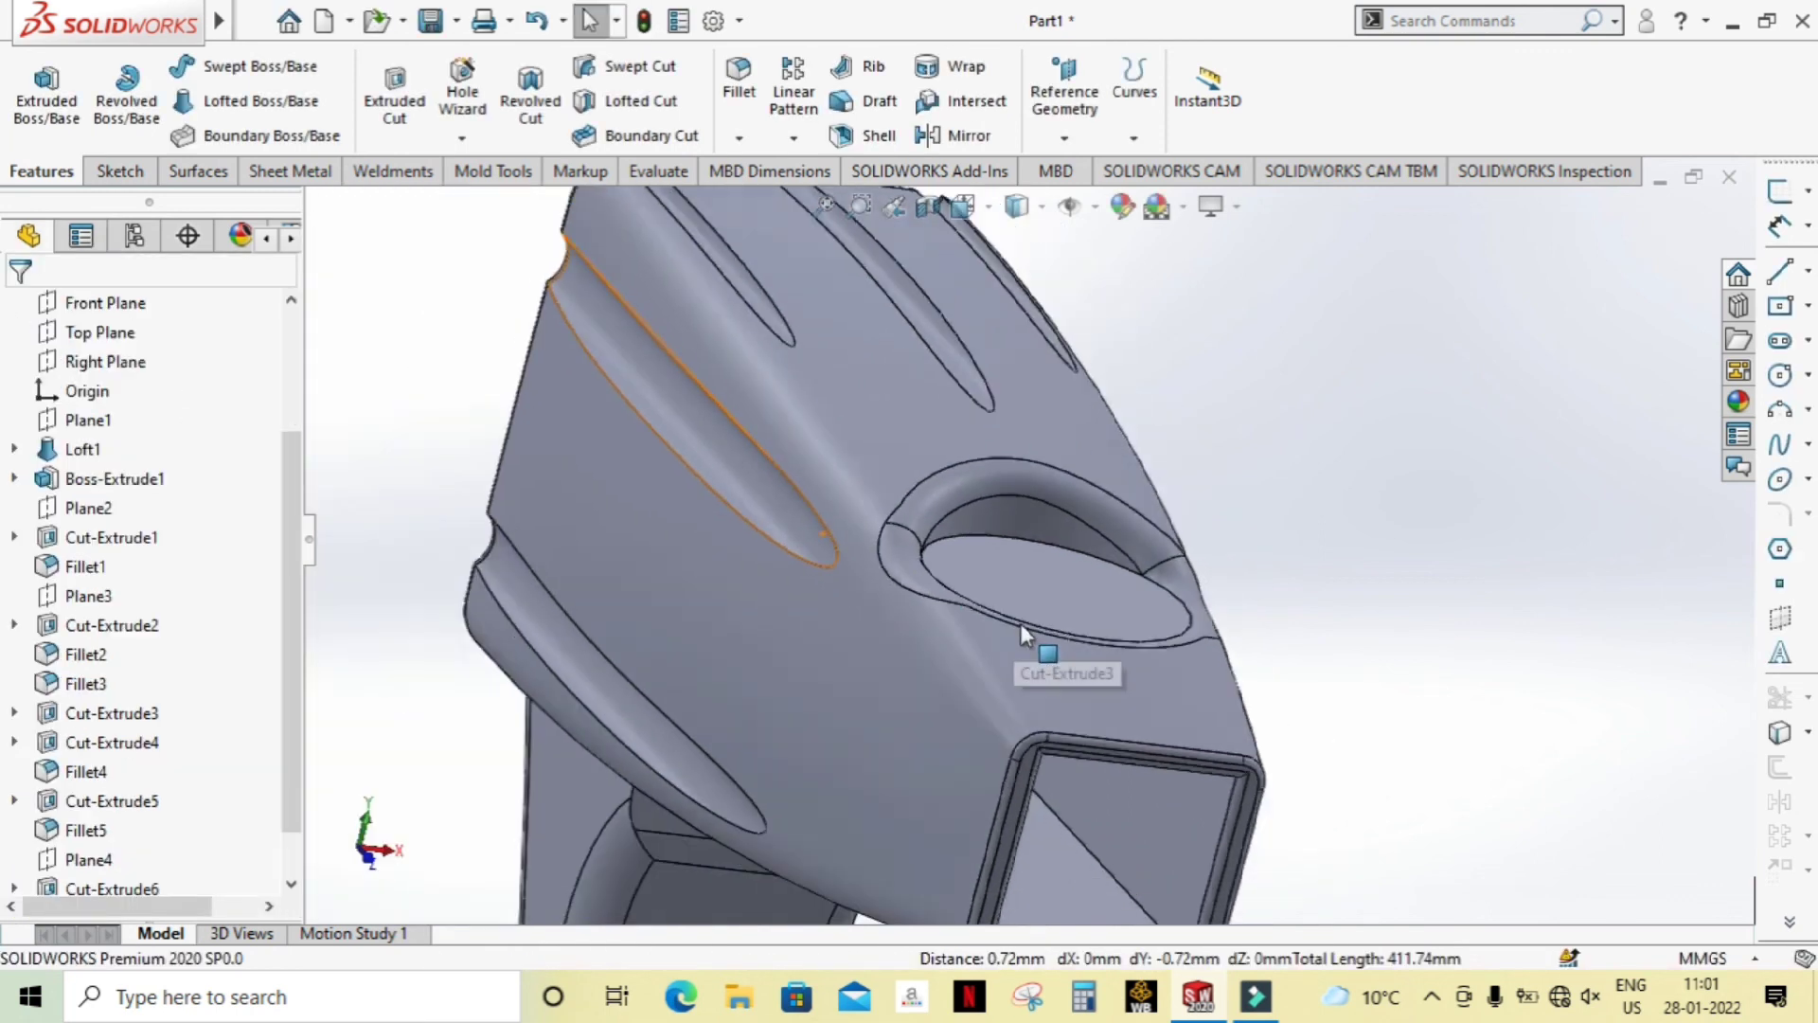
scroll(1039, 649, up, 1)
mouse_move(1331, 540)
middle_down()
mouse_move(1282, 622)
mouse_move(1327, 652)
mouse_move(1372, 559)
middle_up()
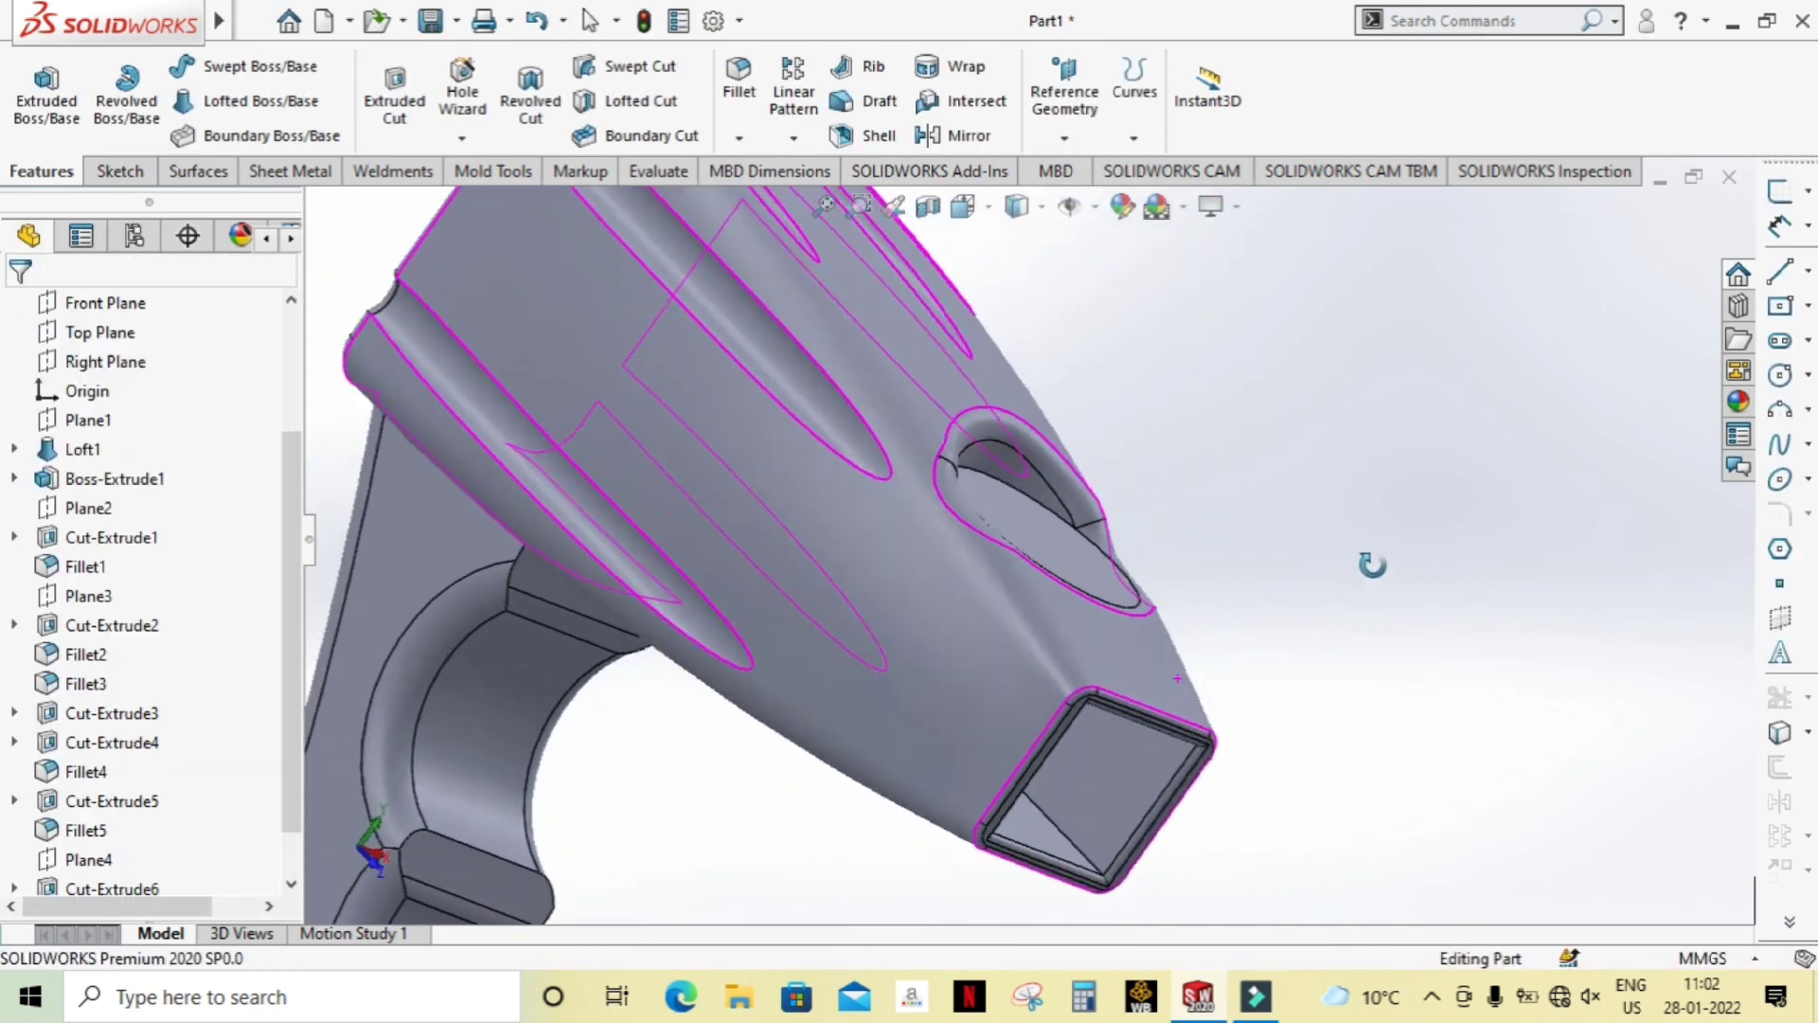
scroll(1165, 556, up, 3)
mouse_move(1164, 555)
middle_down()
mouse_move(1234, 540)
mouse_move(1201, 754)
middle_up()
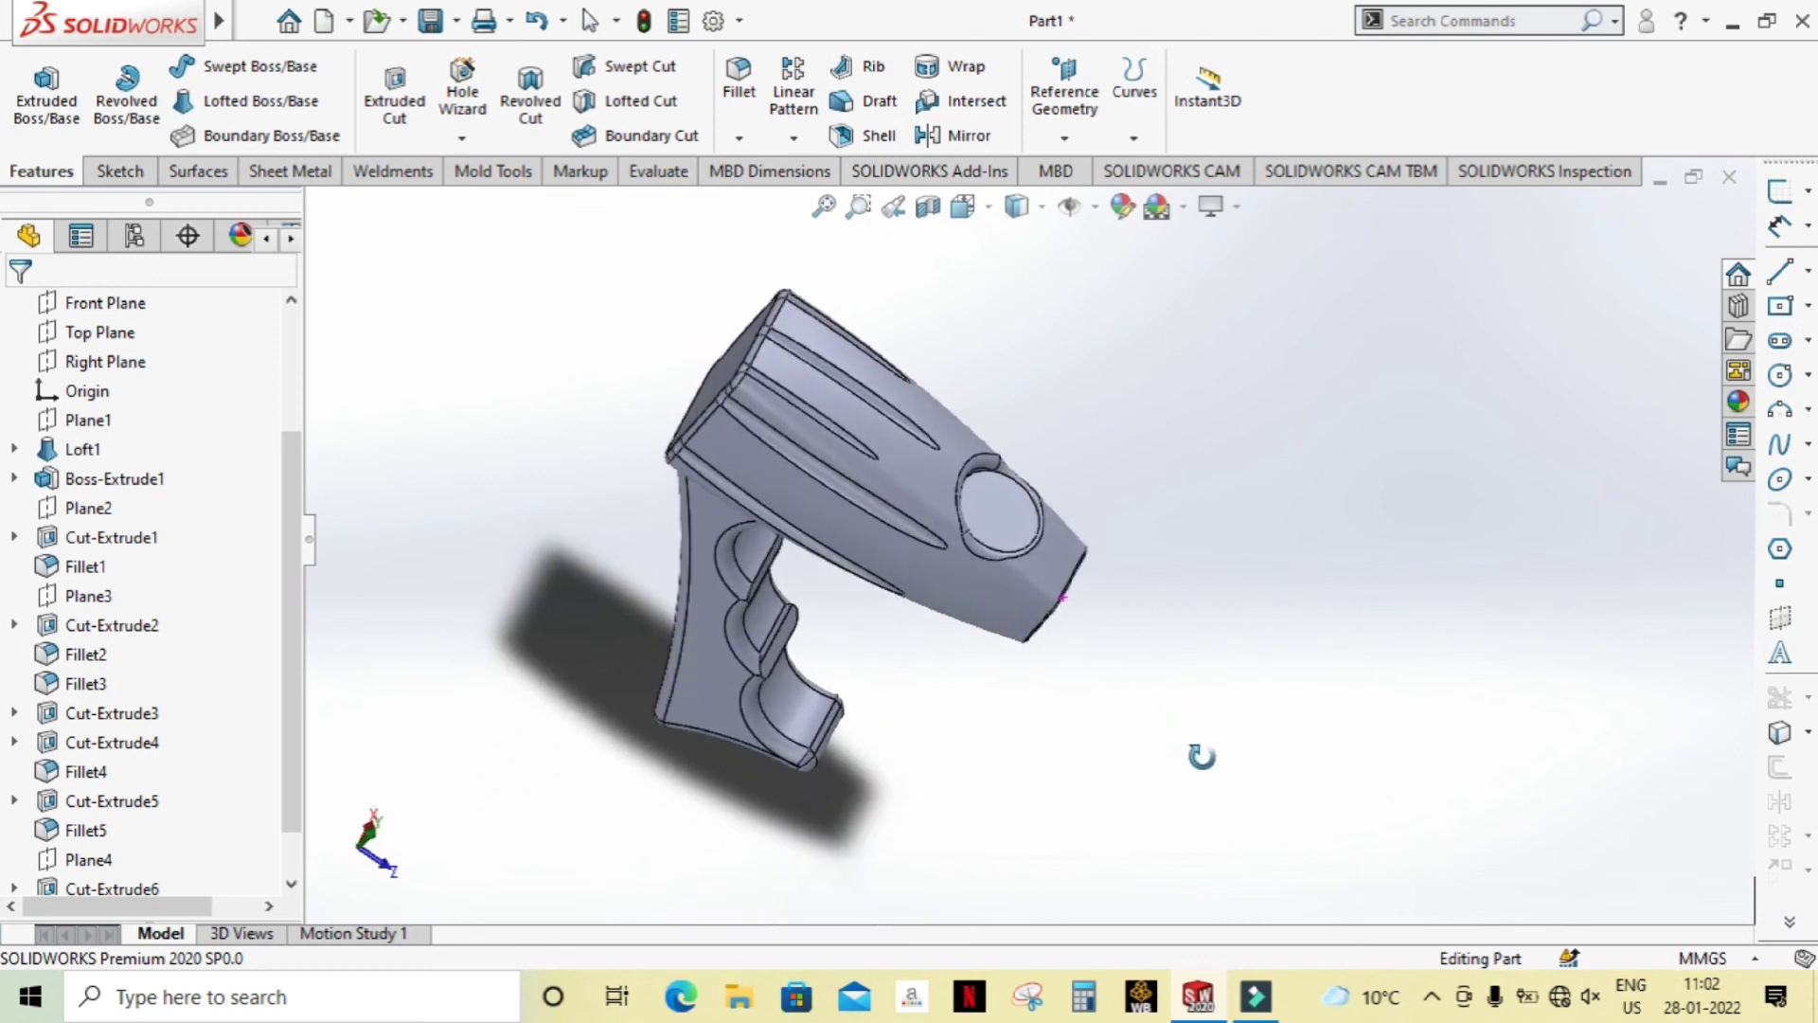
scroll(968, 395, down, 3)
mouse_move(1195, 549)
middle_down()
mouse_move(1067, 438)
mouse_move(974, 508)
mouse_move(962, 621)
middle_up()
scroll(1133, 596, up, 3)
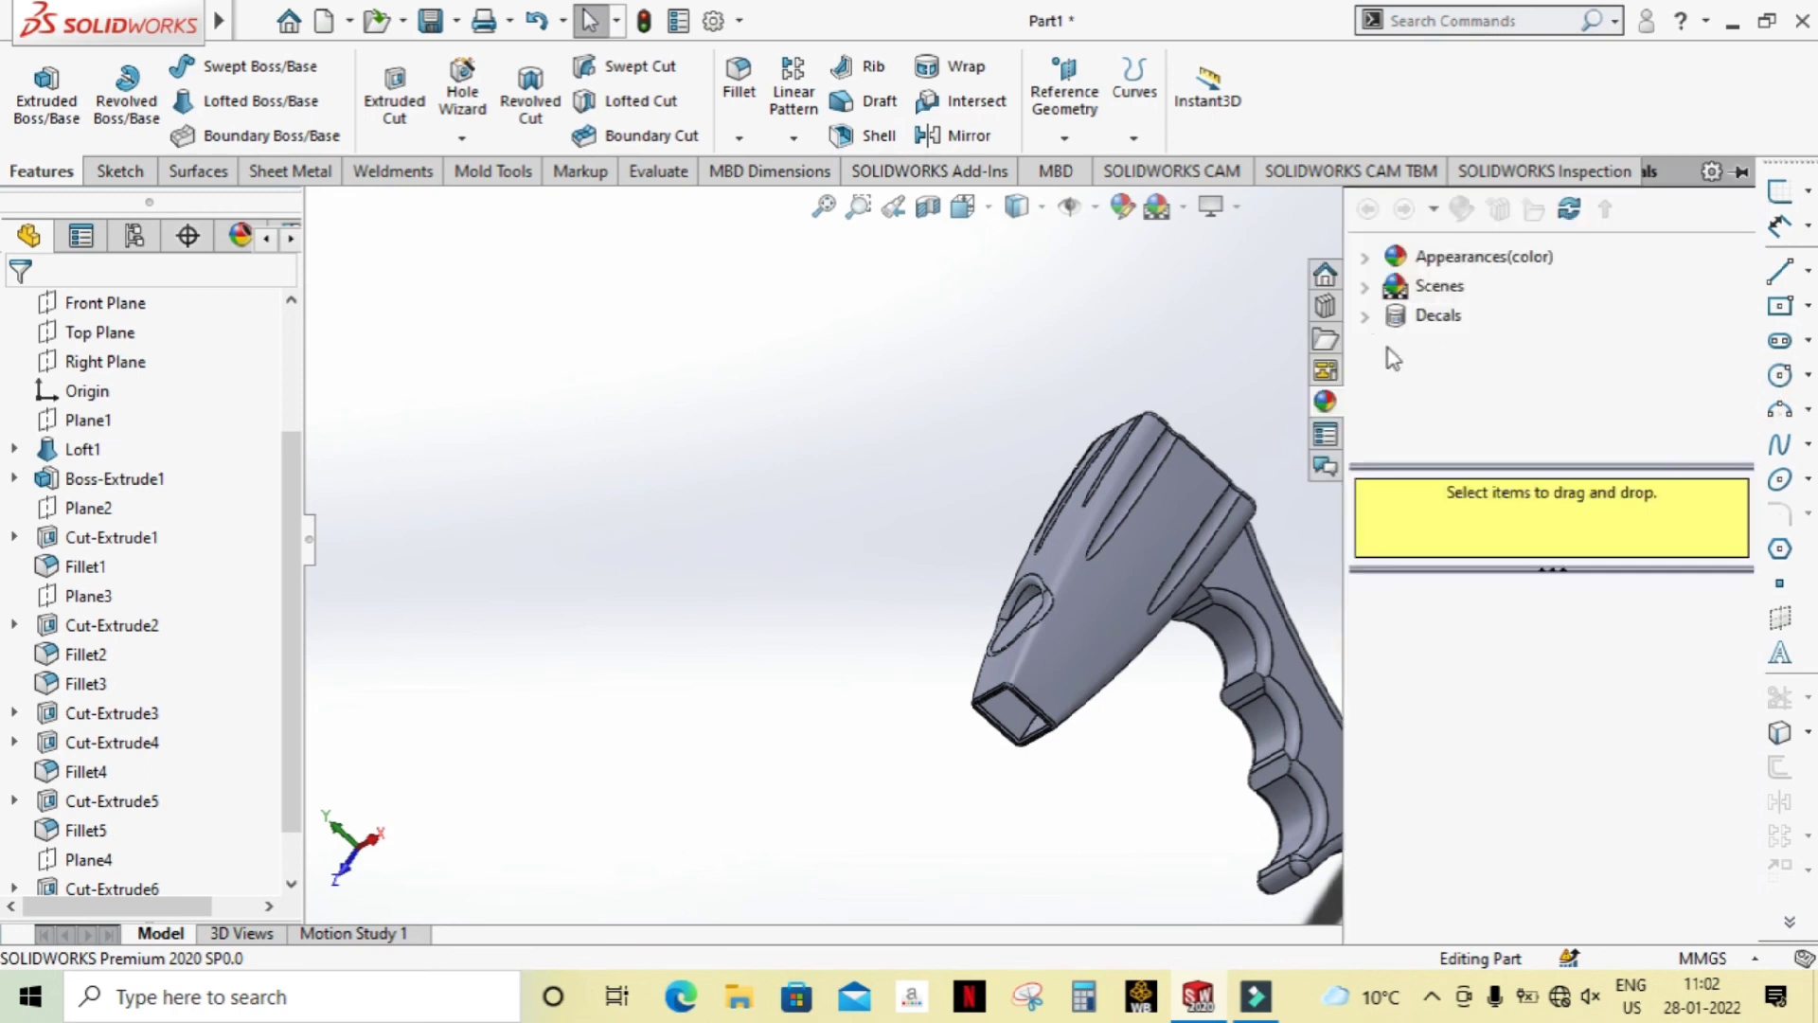
Step: Apply the blue plastic appearance from the Plastic library to the whole part
click(1365, 258)
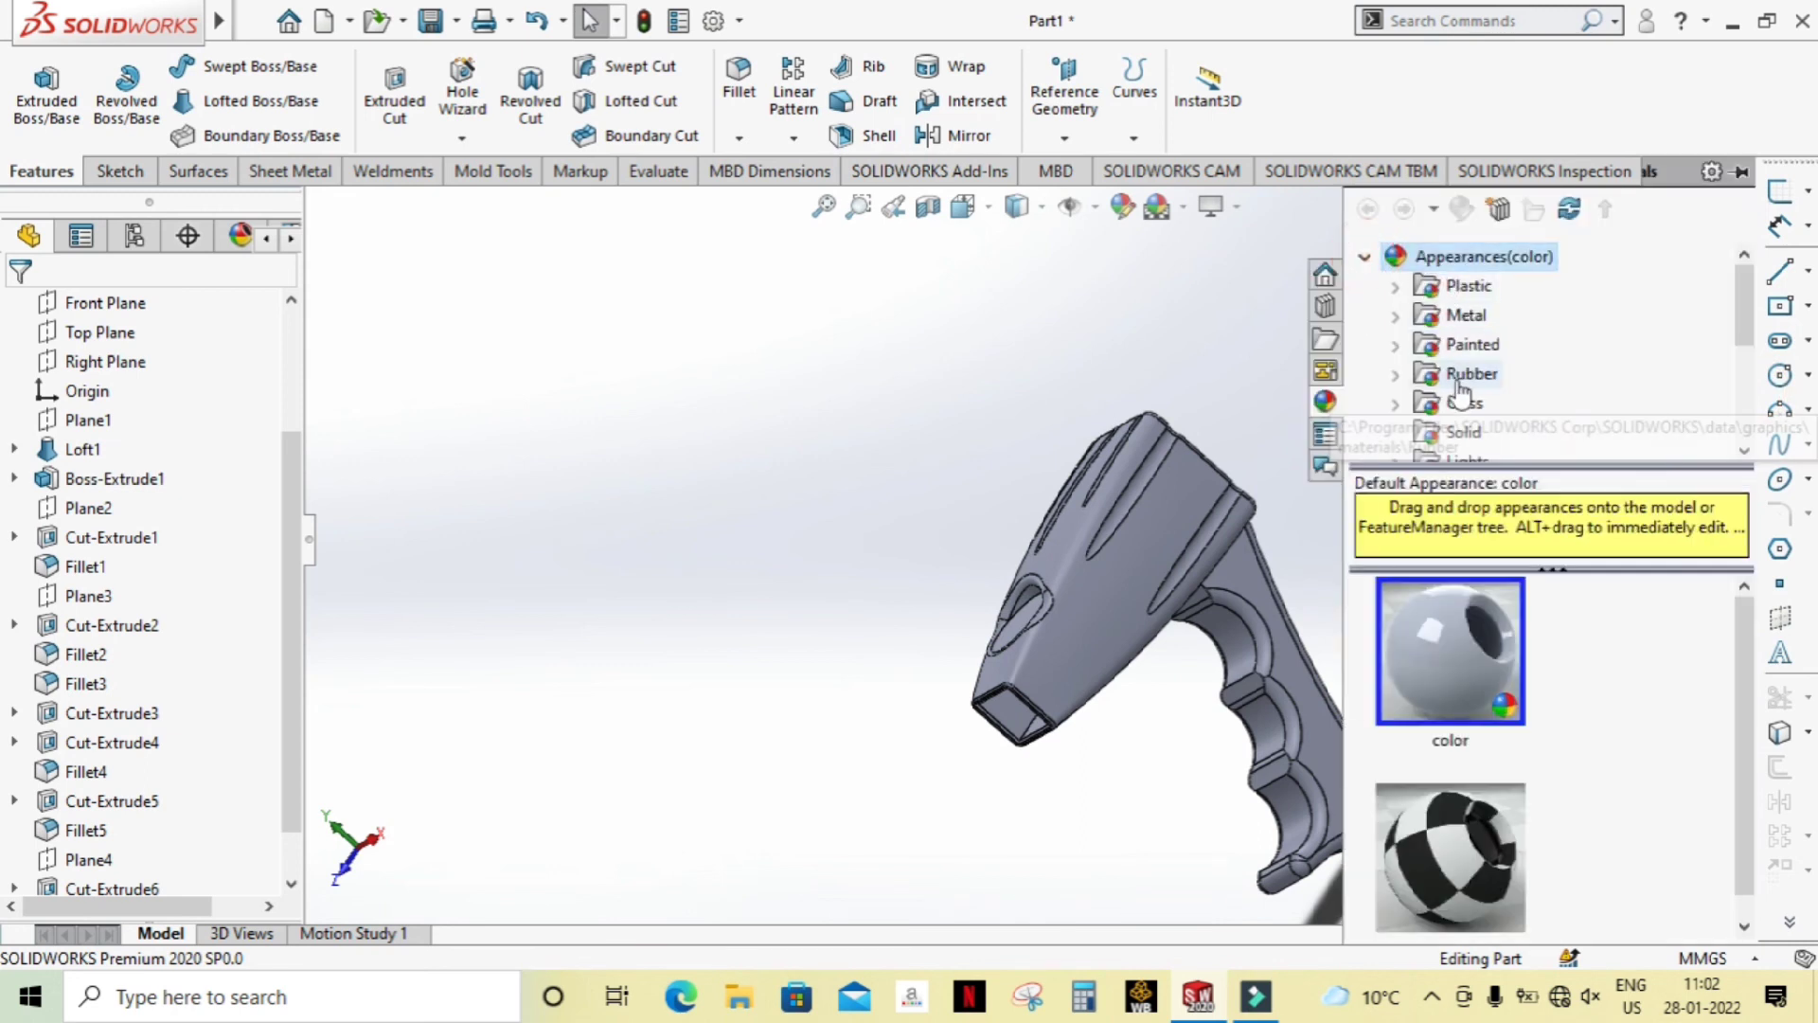
click(1461, 296)
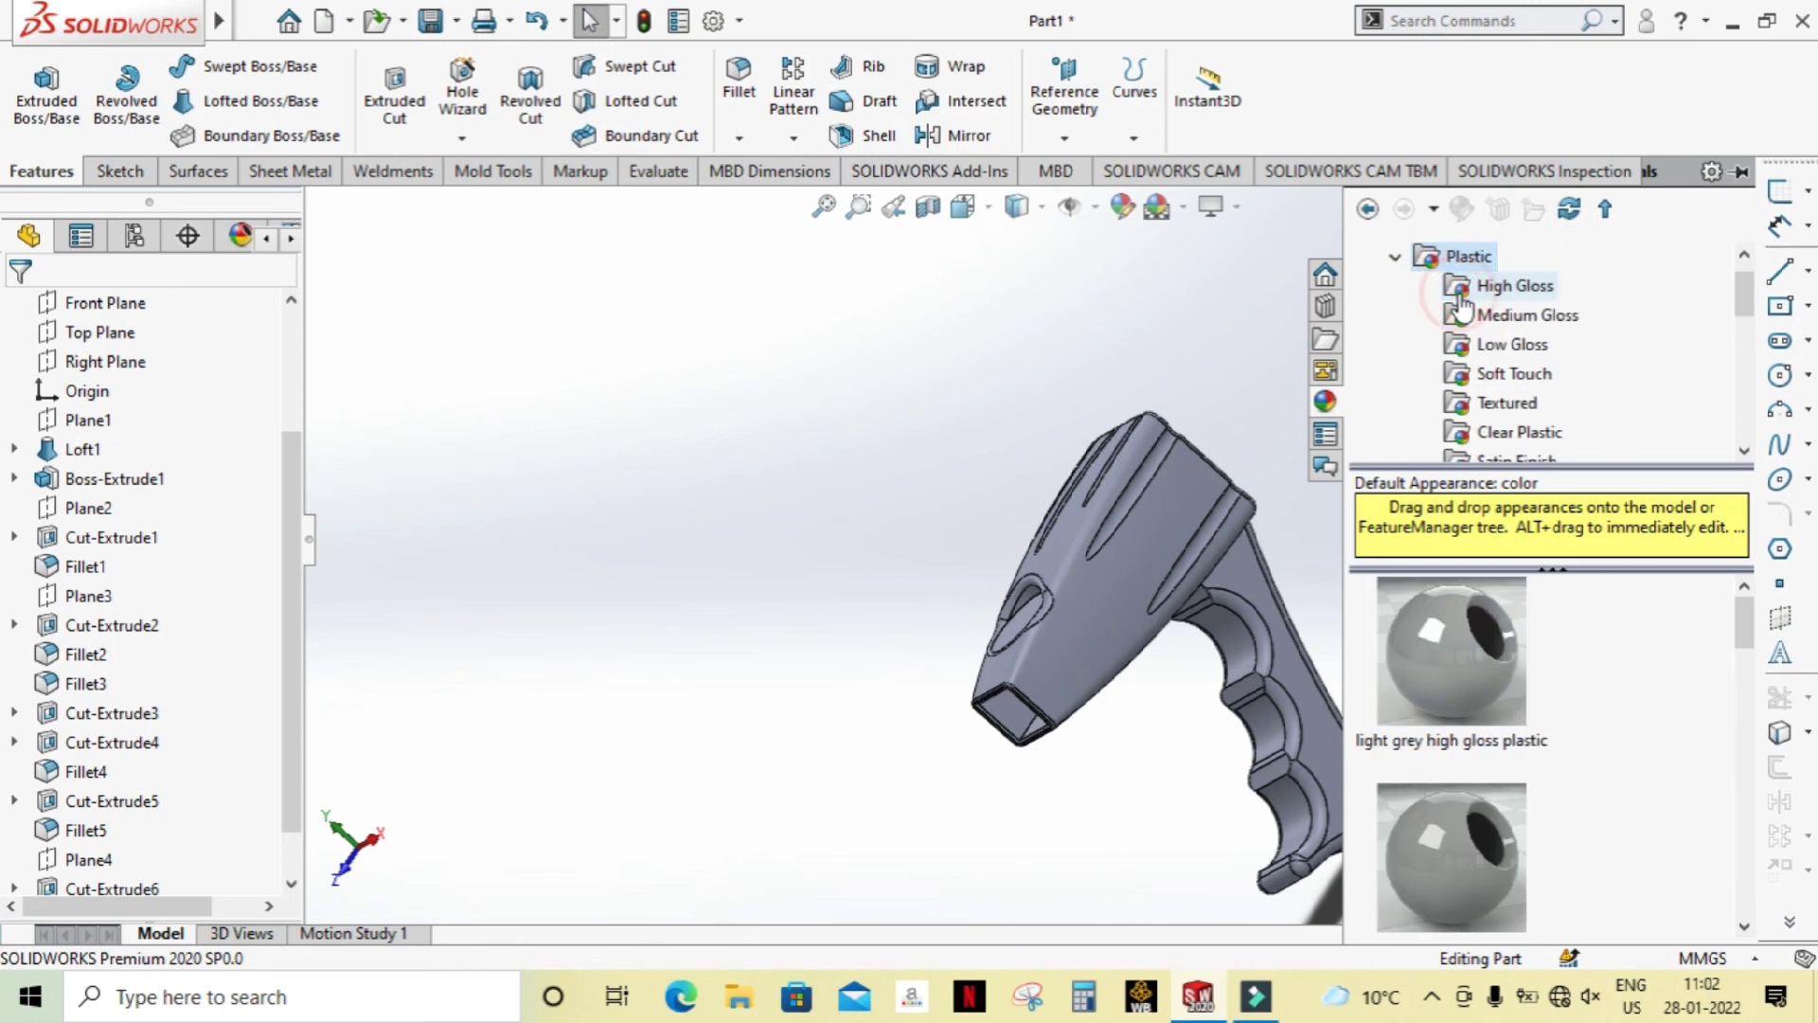
scroll(1515, 738, down, 2)
scroll(1534, 748, down, 2)
scroll(1540, 748, down, 2)
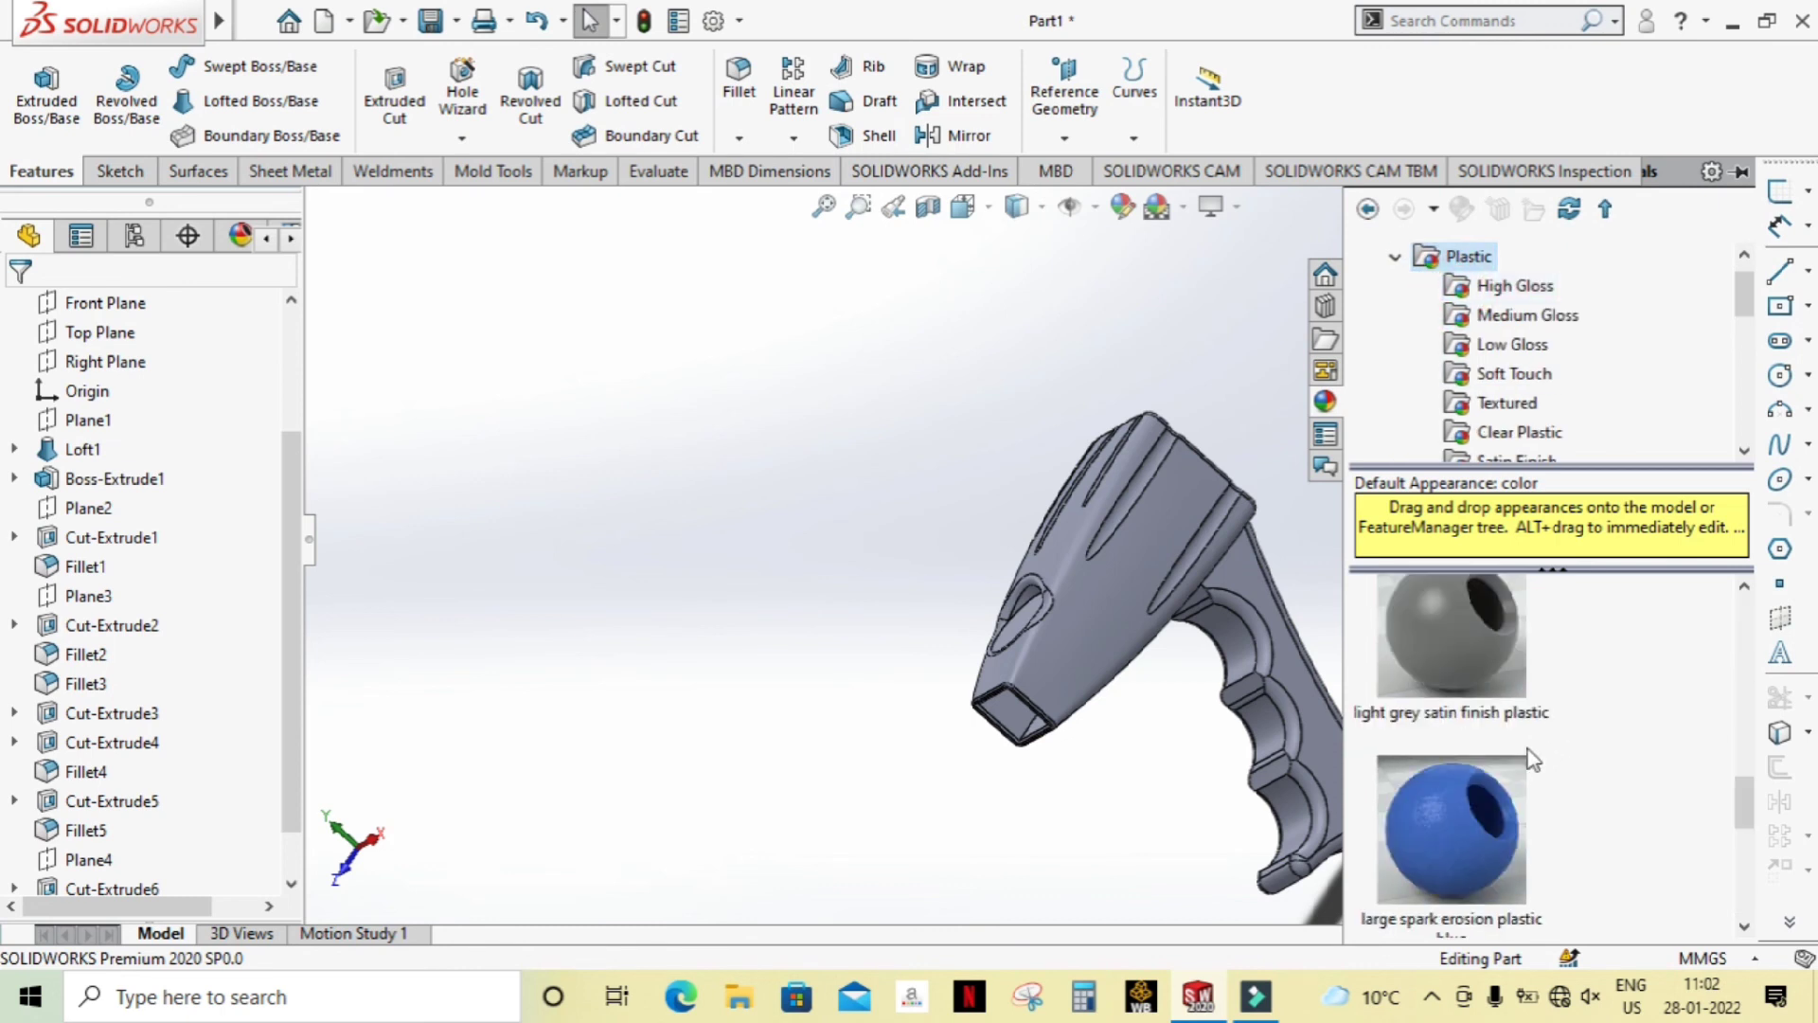
scroll(1515, 805, down, 2)
drag(1494, 630, 1145, 599)
click(1183, 597)
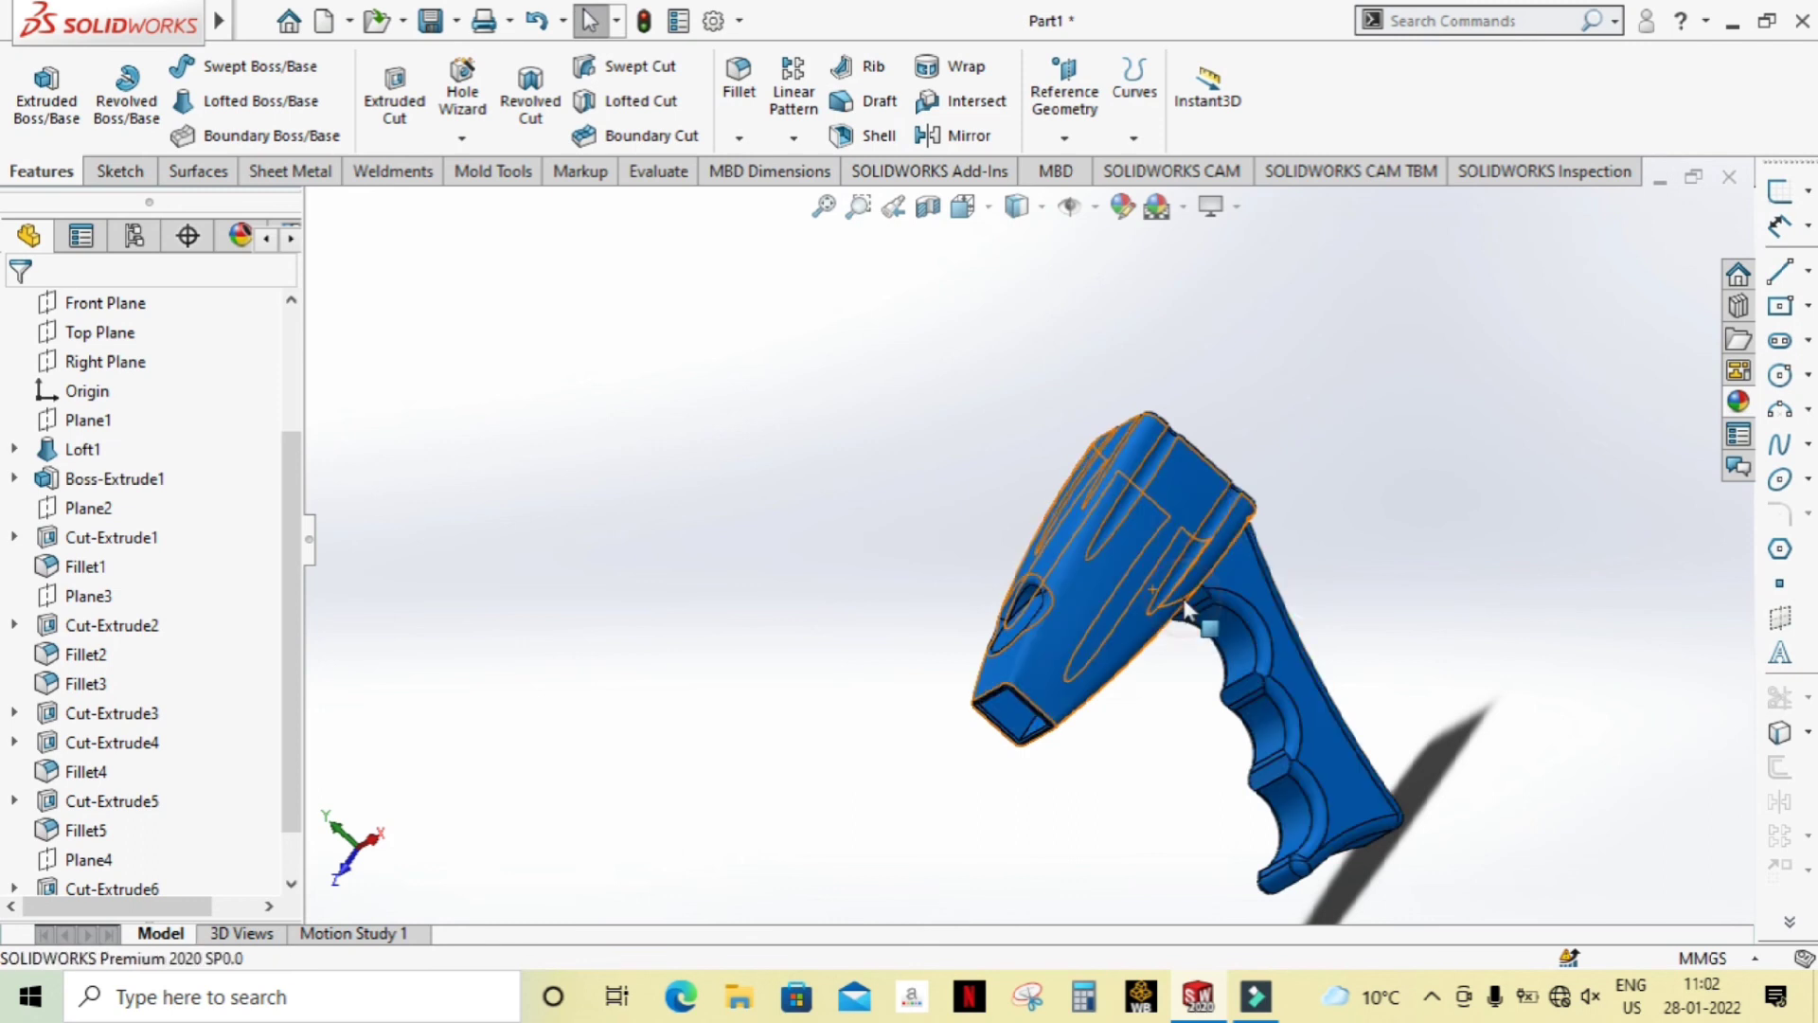
Step: Orbit the blue handle to view it and check the display style options
scroll(1378, 542, down, 2)
scroll(1417, 609, down, 1)
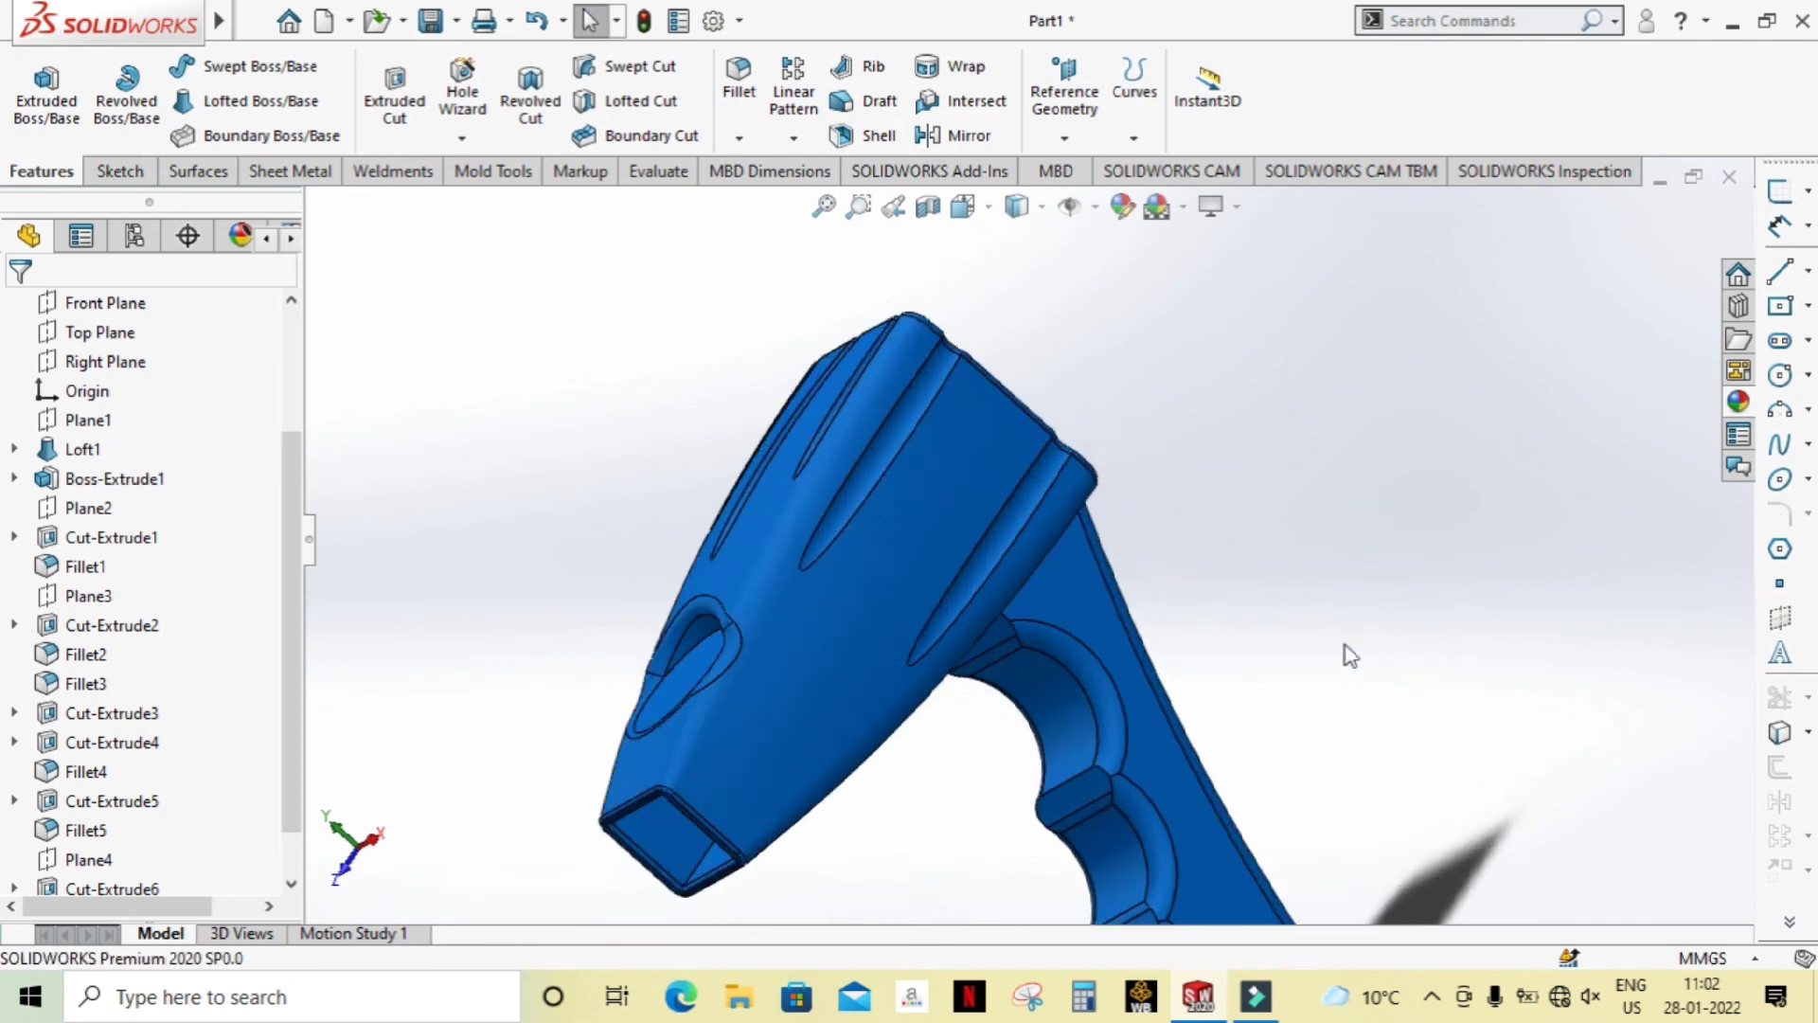
scroll(1348, 650, up, 2)
scroll(1327, 488, up, 2)
mouse_move(1326, 528)
middle_down()
mouse_move(1331, 827)
mouse_move(1177, 588)
mouse_move(1145, 629)
mouse_move(1202, 754)
mouse_move(1202, 520)
mouse_move(1114, 530)
mouse_move(1088, 560)
mouse_move(1154, 636)
middle_up()
scroll(1177, 572, down, 2)
scroll(1187, 566, up, 1)
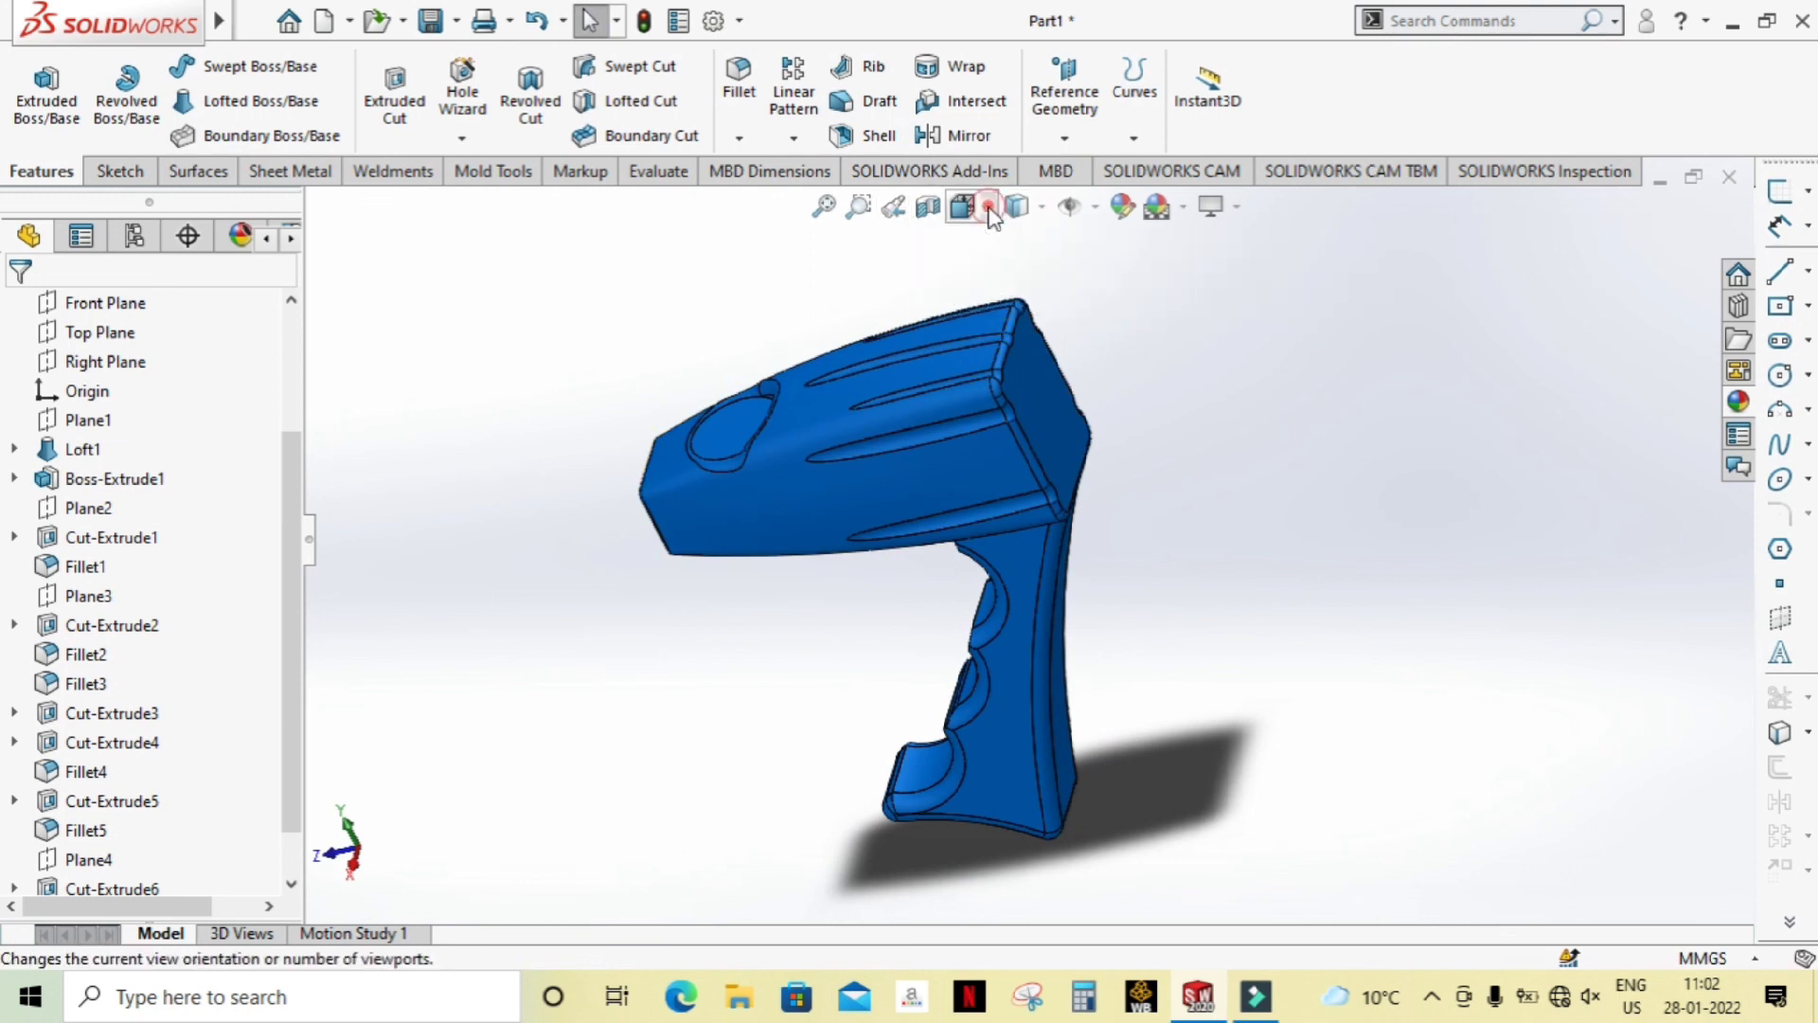
click(1018, 206)
click(963, 206)
click(1080, 390)
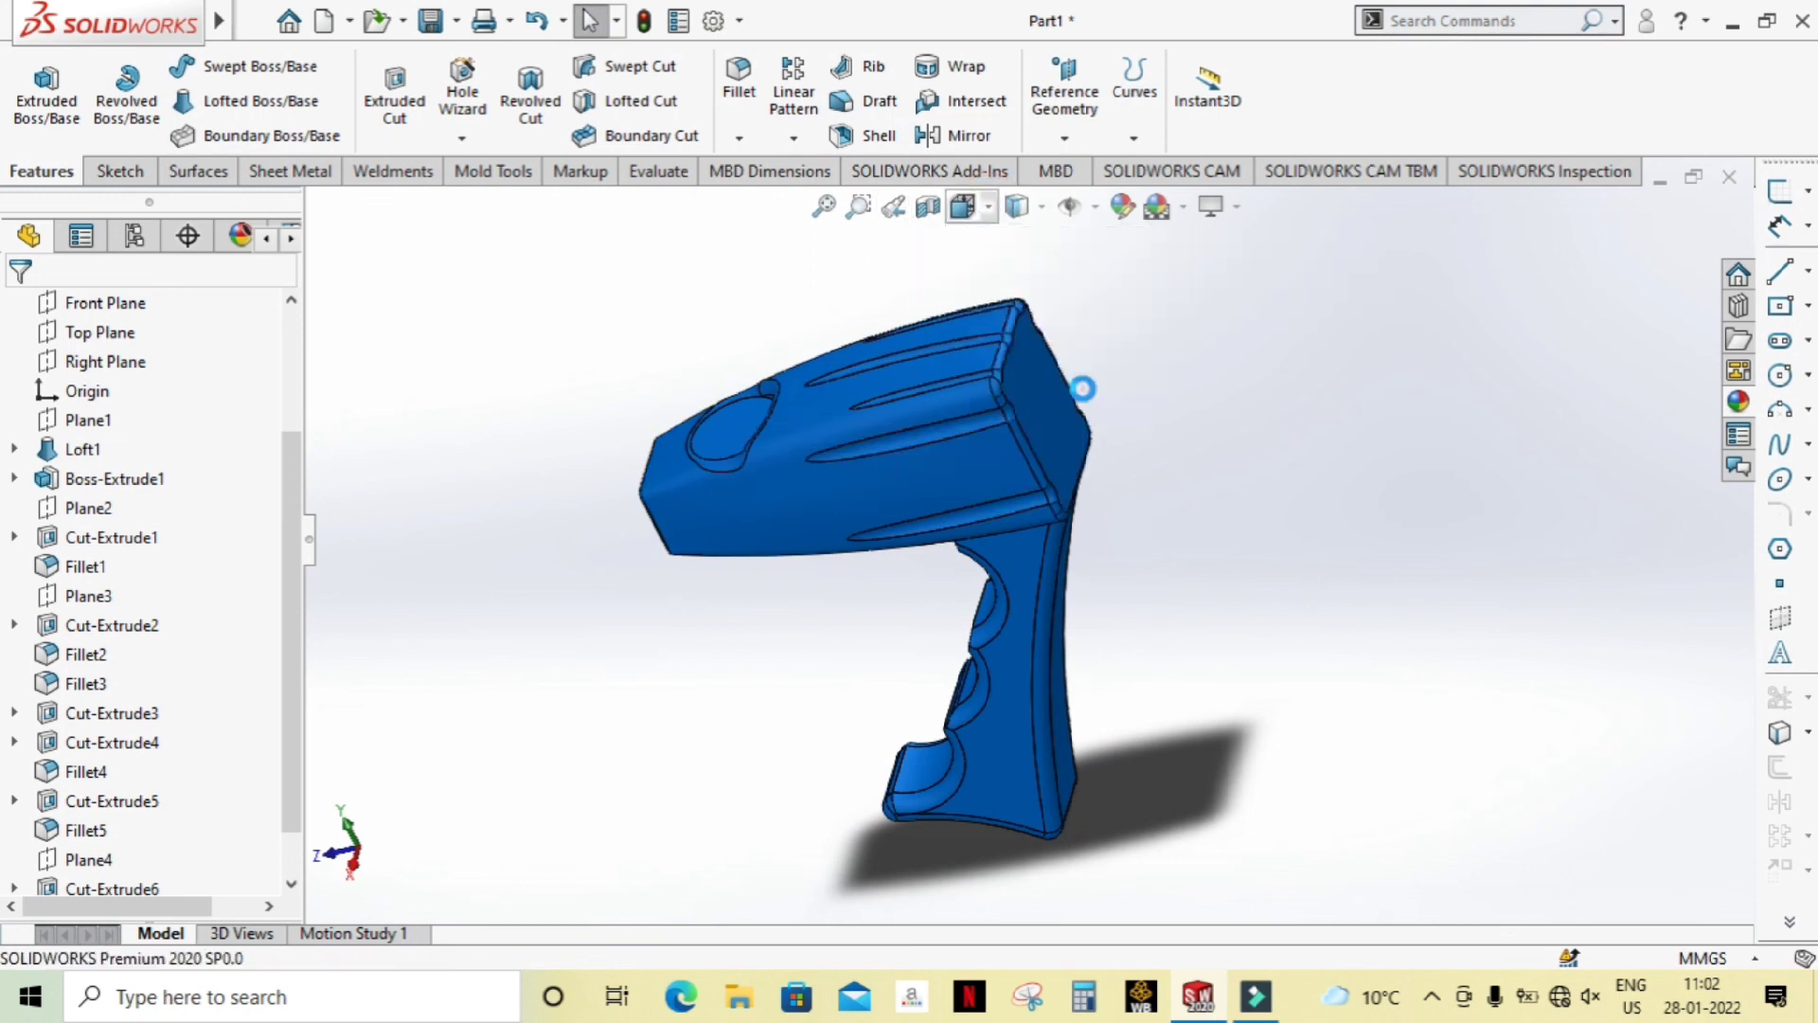